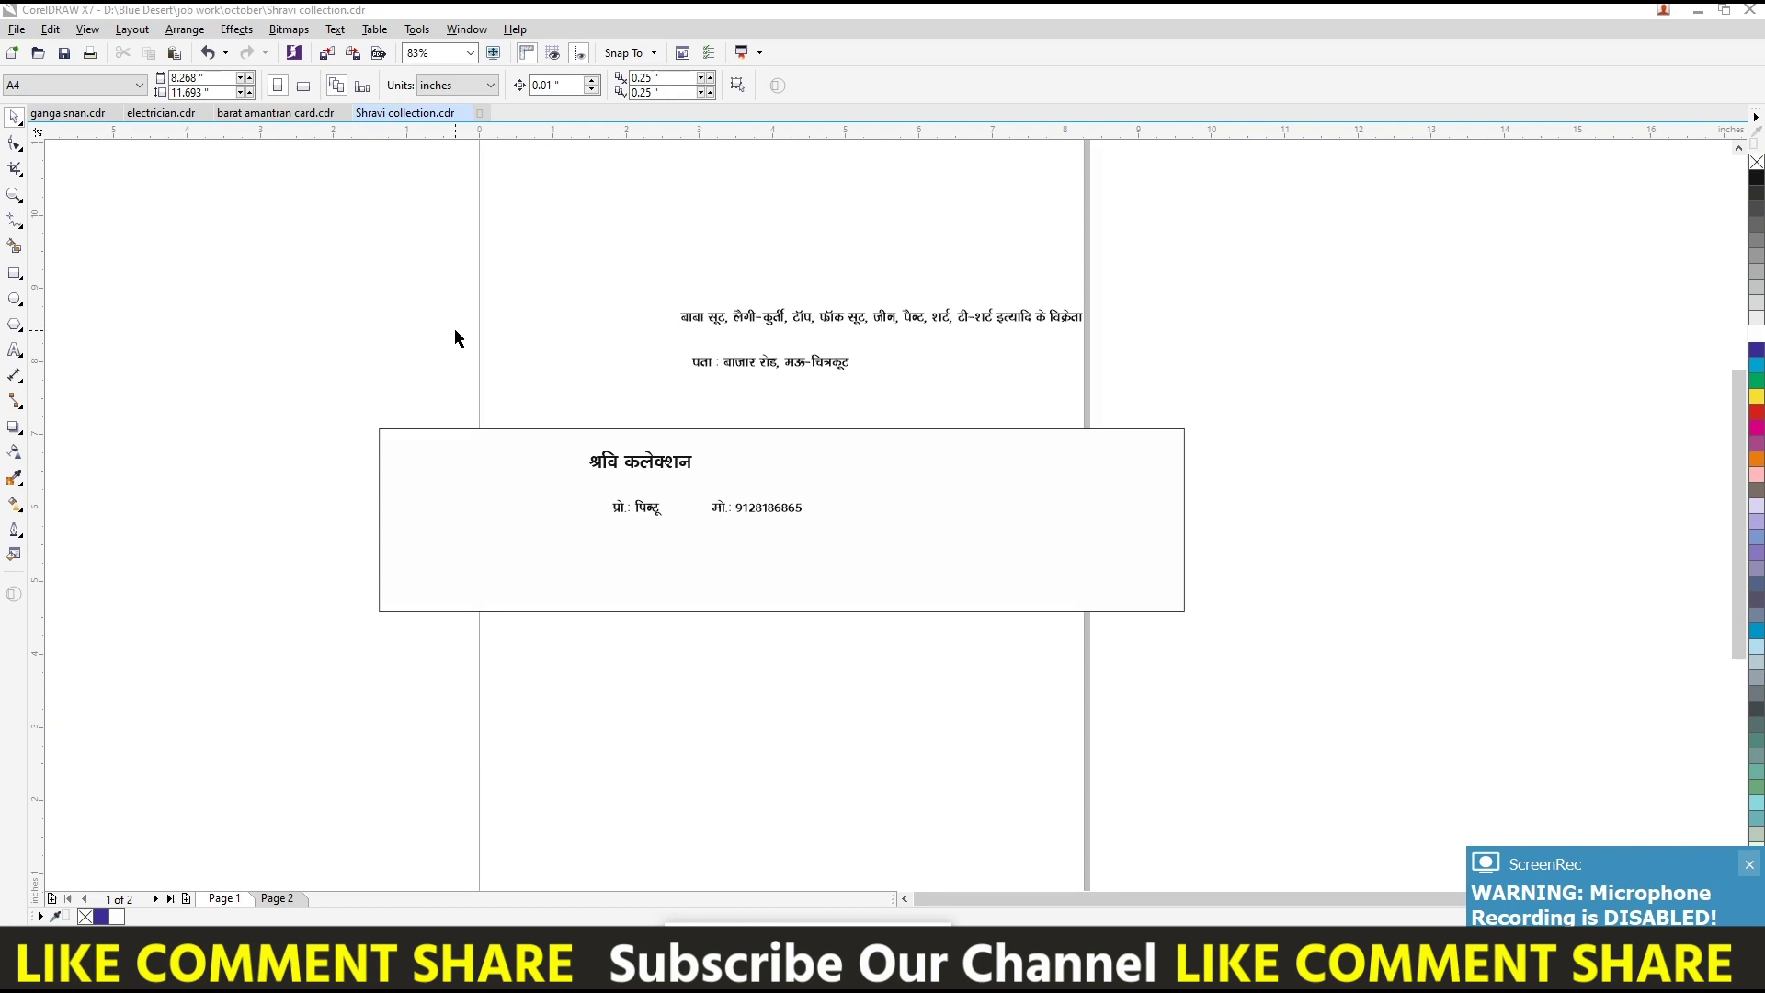
# - Centre the श्रवि कलेक्शन title in the banner and enlarge it to about 75 pt
pyautogui.click(544, 479)
pyautogui.click(648, 464)
pyautogui.keyDown('shift'); pyautogui.click(544, 512); pyautogui.keyUp('shift')
pyautogui.press('c')
pyautogui.keyDown('shift'); pyautogui.click(974, 504); pyautogui.keyUp('shift')
pyautogui.moveTo(840, 475); pyautogui.dragTo(954, 496)
# - Move the proprietor line to the banner's top-left and the phone-number line to its top-right
pyautogui.click(763, 516)
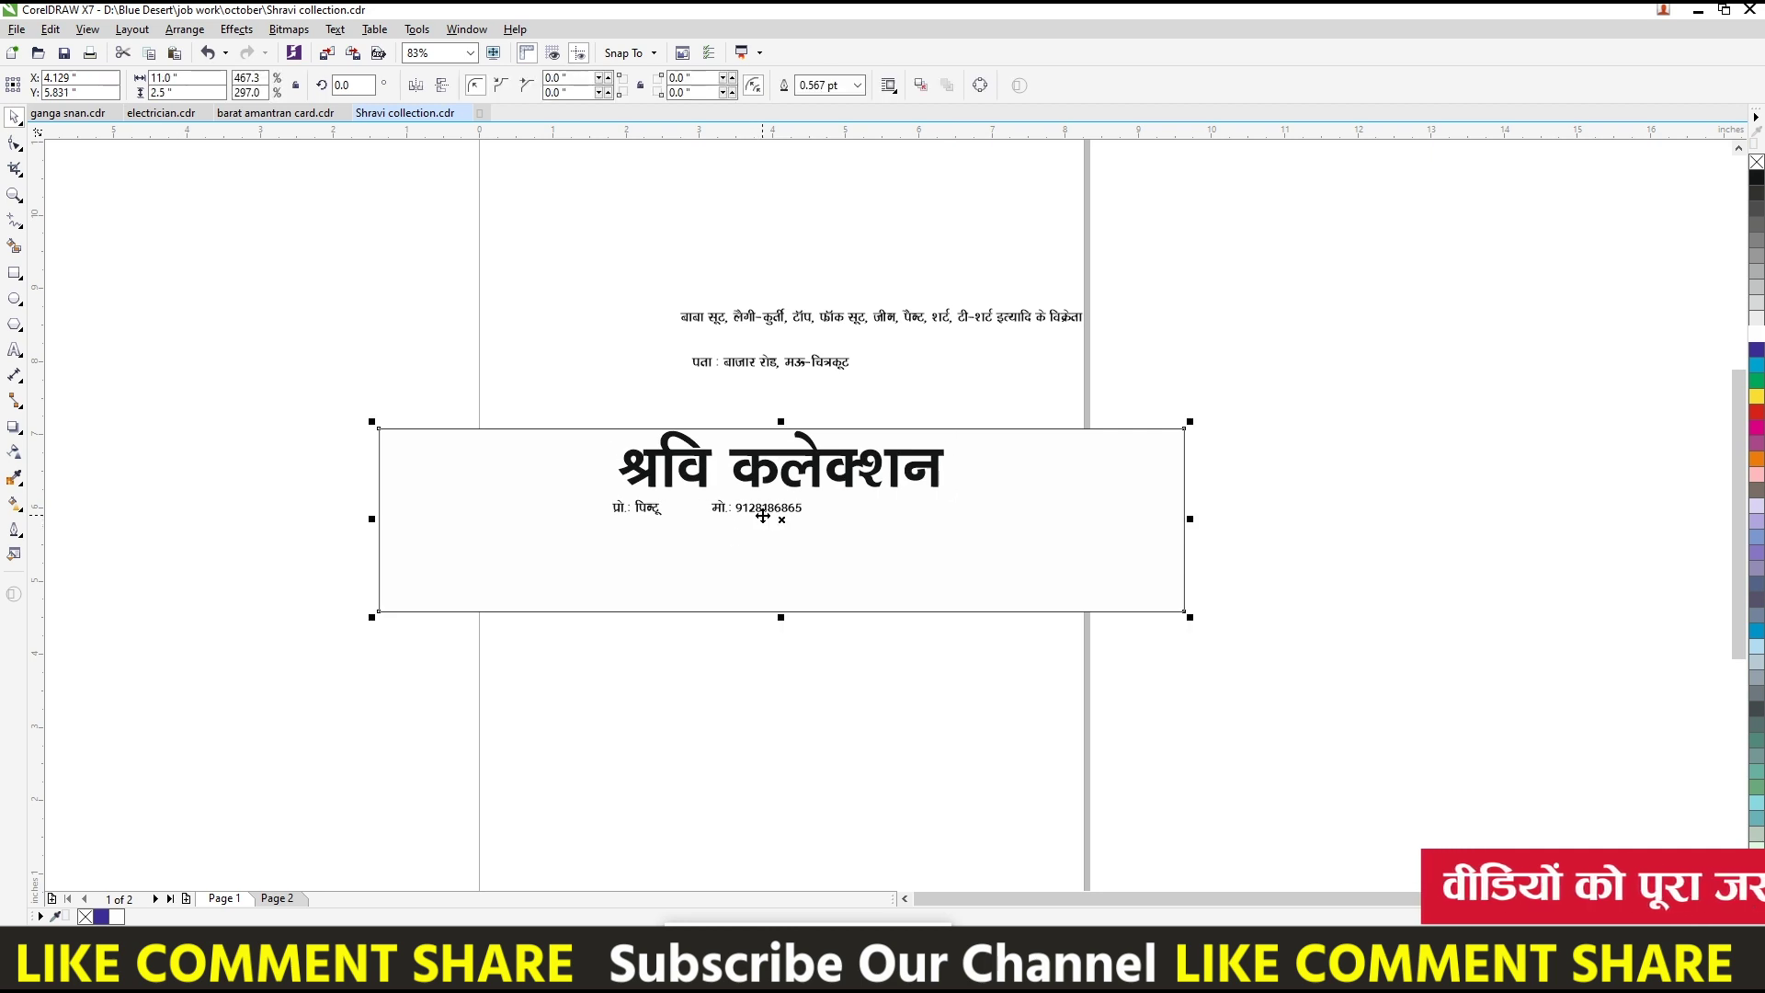
pyautogui.moveTo(494, 368); pyautogui.dragTo(844, 528)
pyautogui.moveTo(687, 493); pyautogui.dragTo(486, 431)
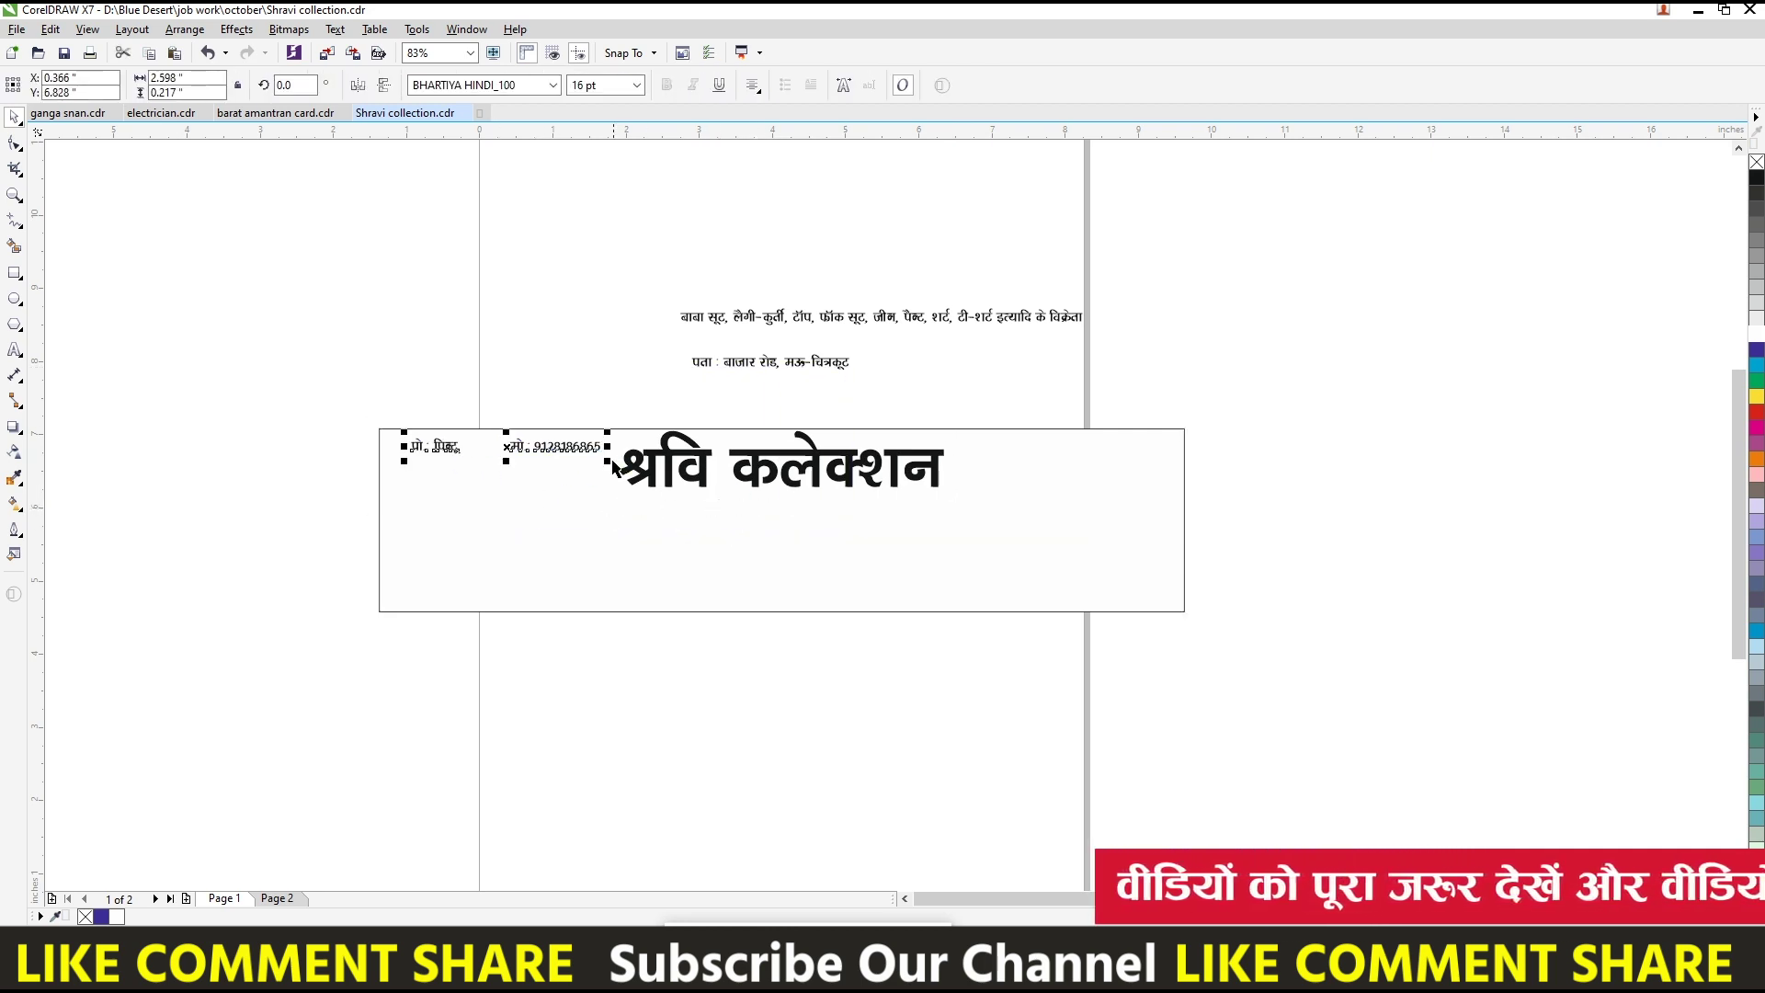
pyautogui.click(571, 452)
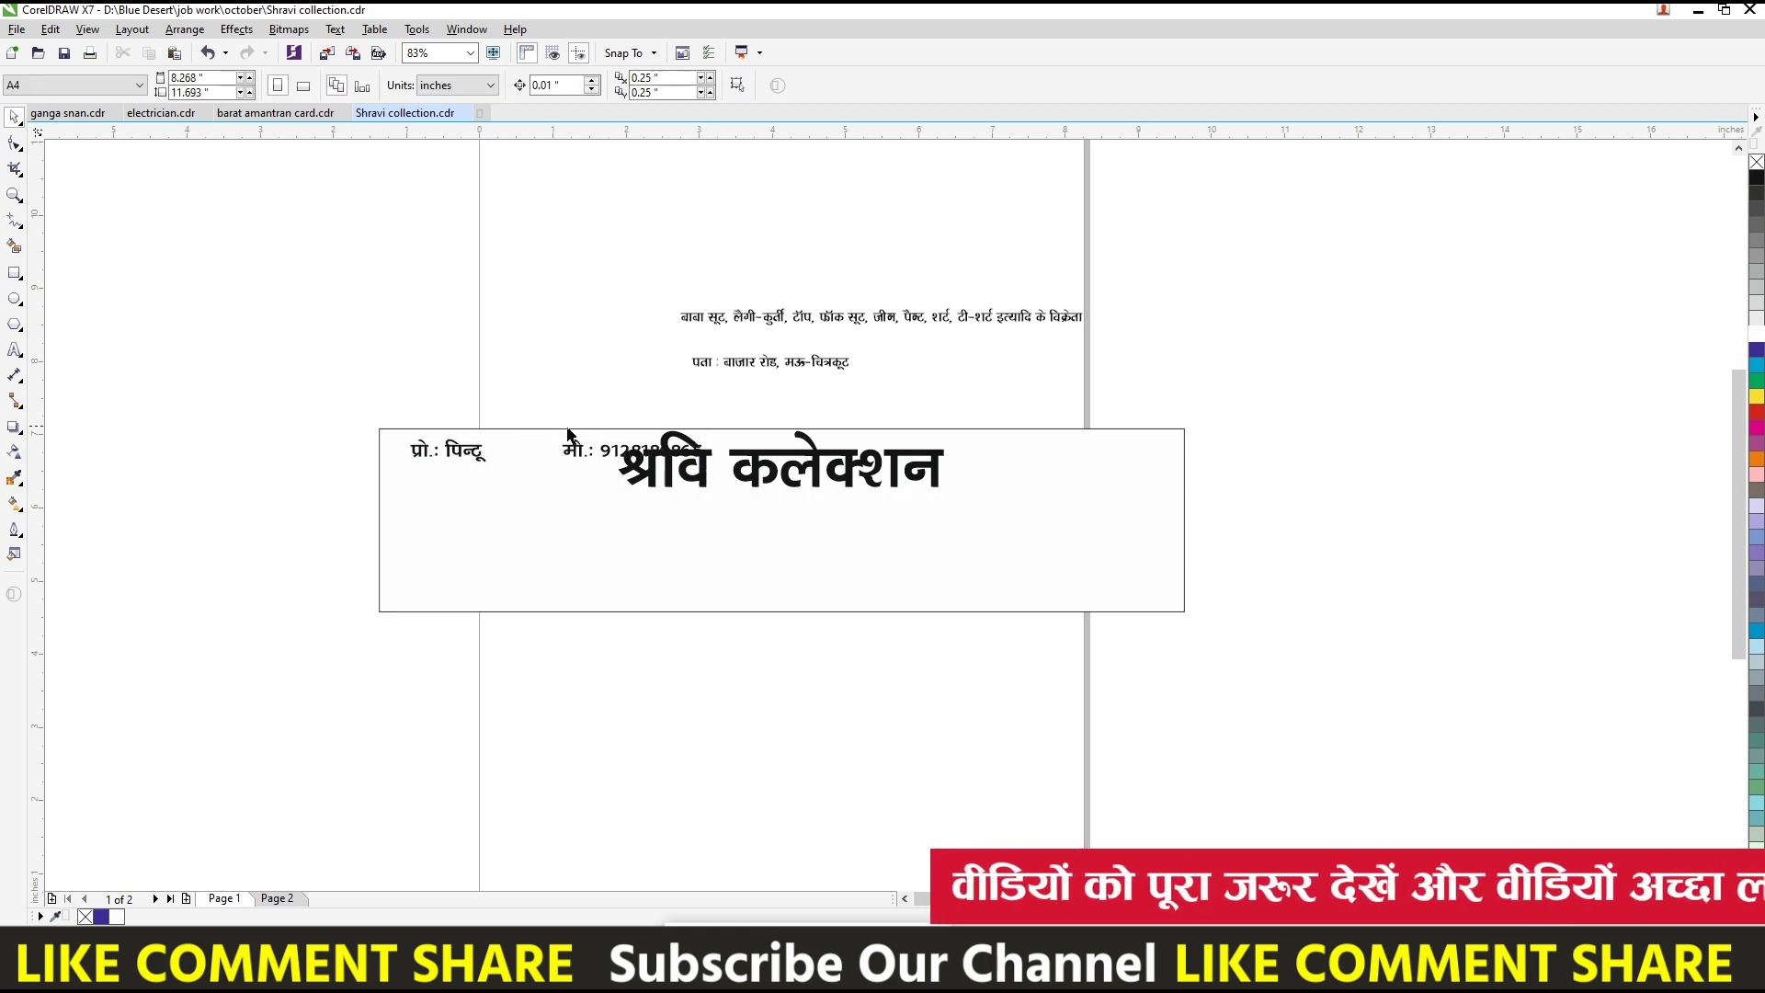
pyautogui.moveTo(571, 452); pyautogui.dragTo(976, 452)
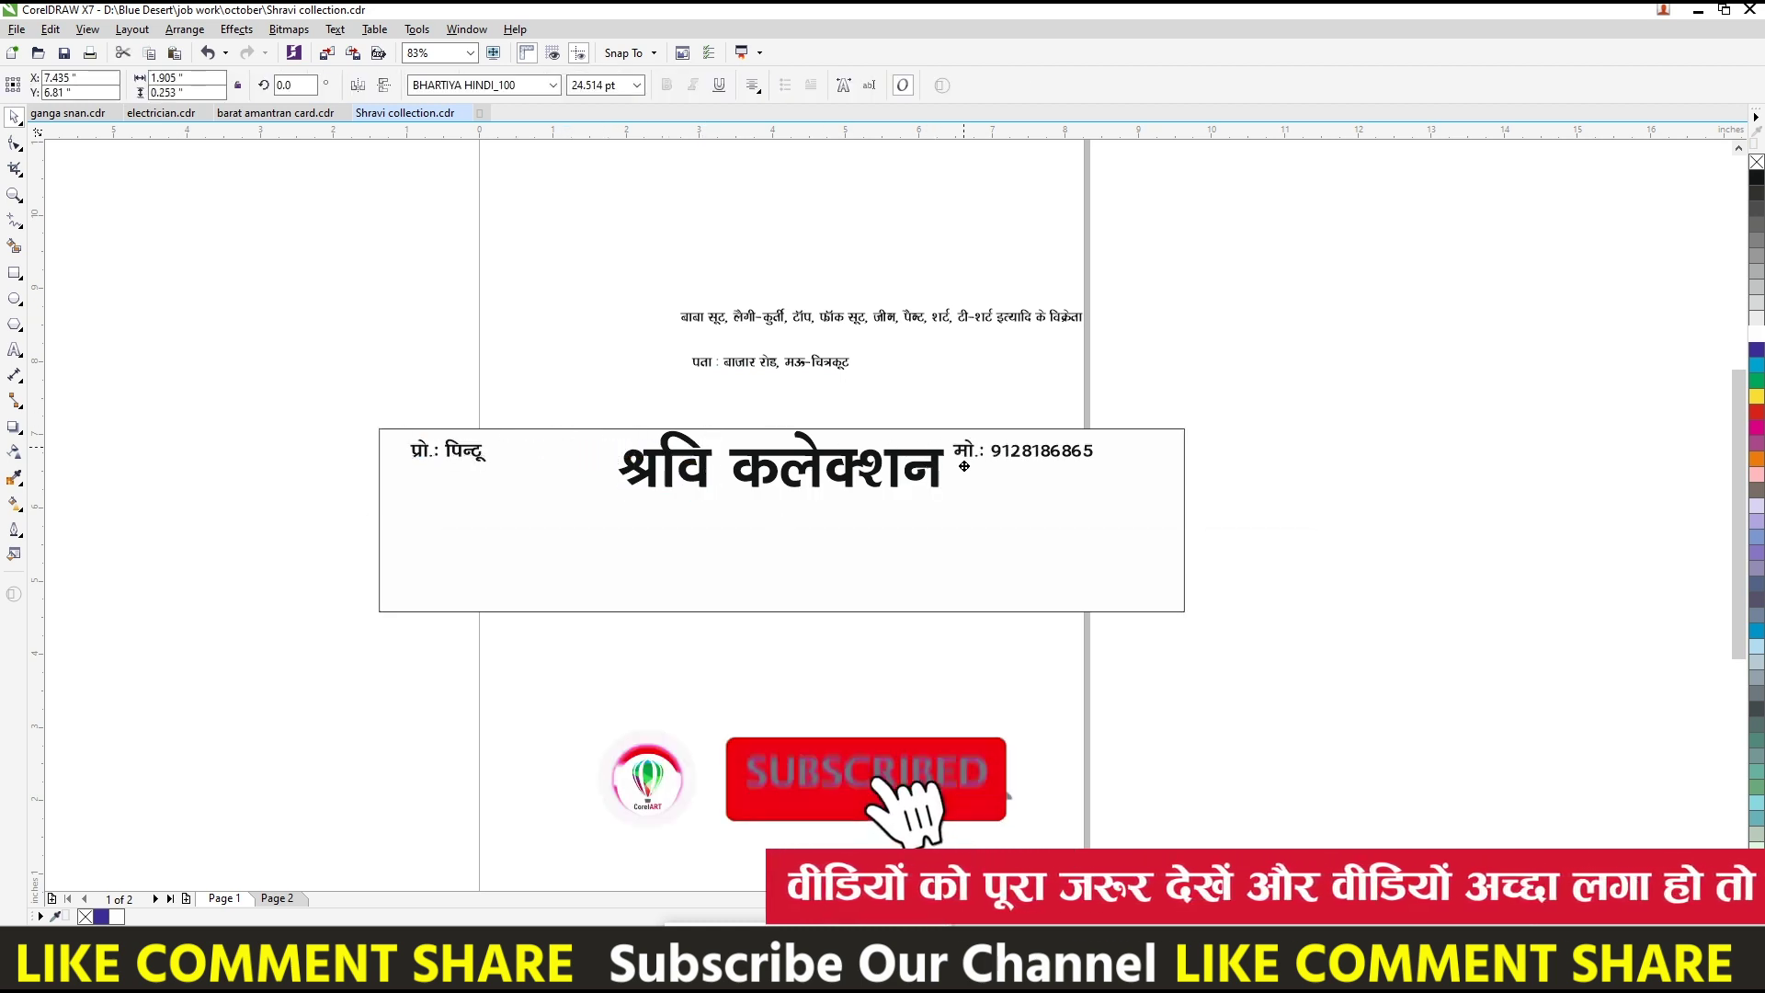
pyautogui.moveTo(828, 473); pyautogui.dragTo(751, 497)
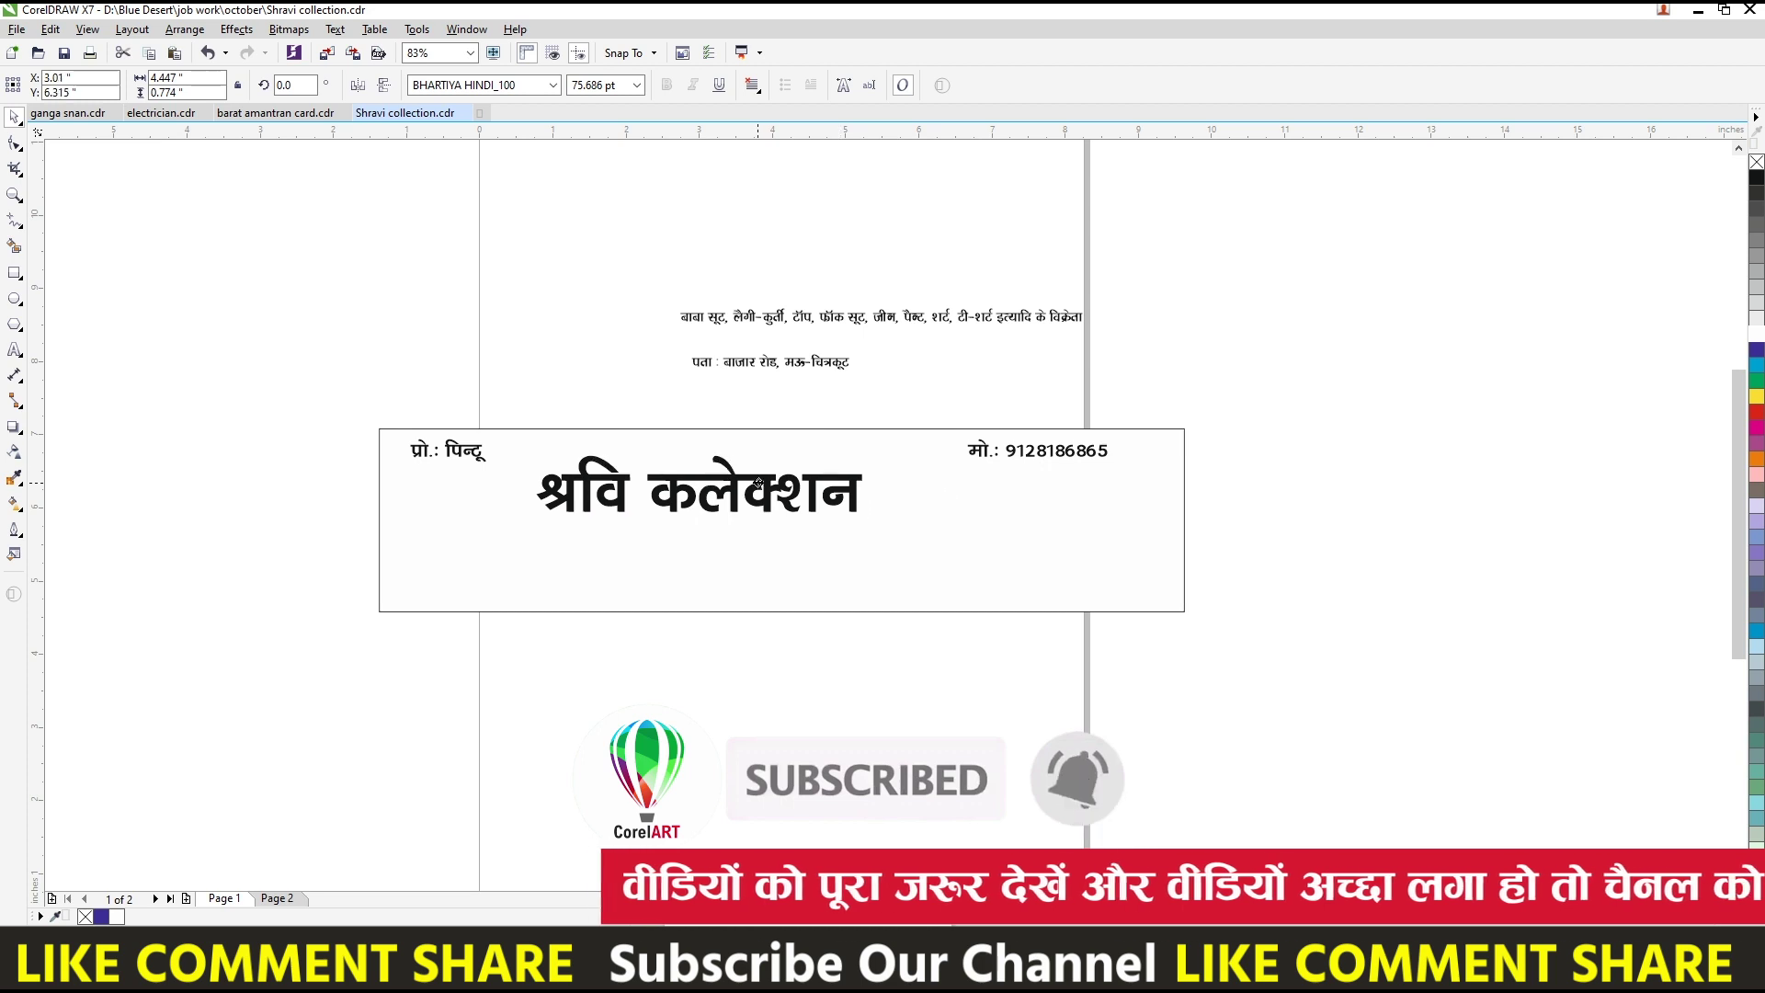
pyautogui.hotkey('ctrl', 'z')
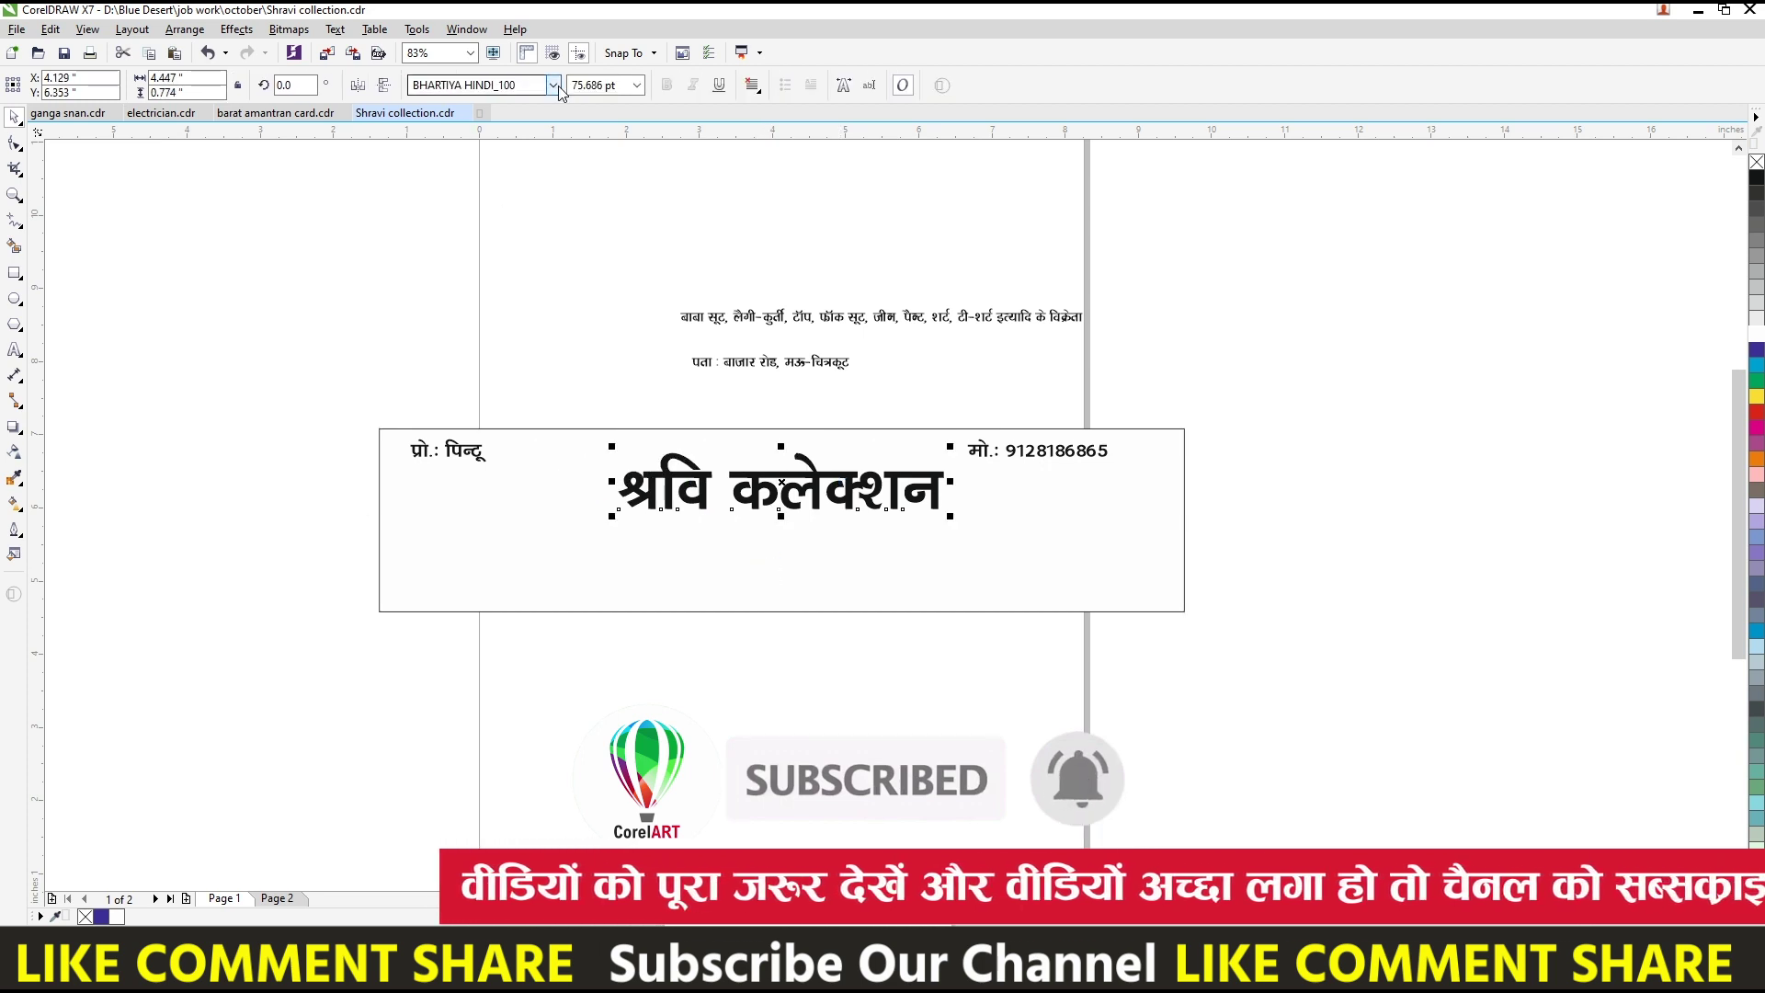
# - Try the Priyanka Heavy Brush font on the title, then switch it to RAJ 08
pyautogui.click(554, 85)
pyautogui.write('Pr')
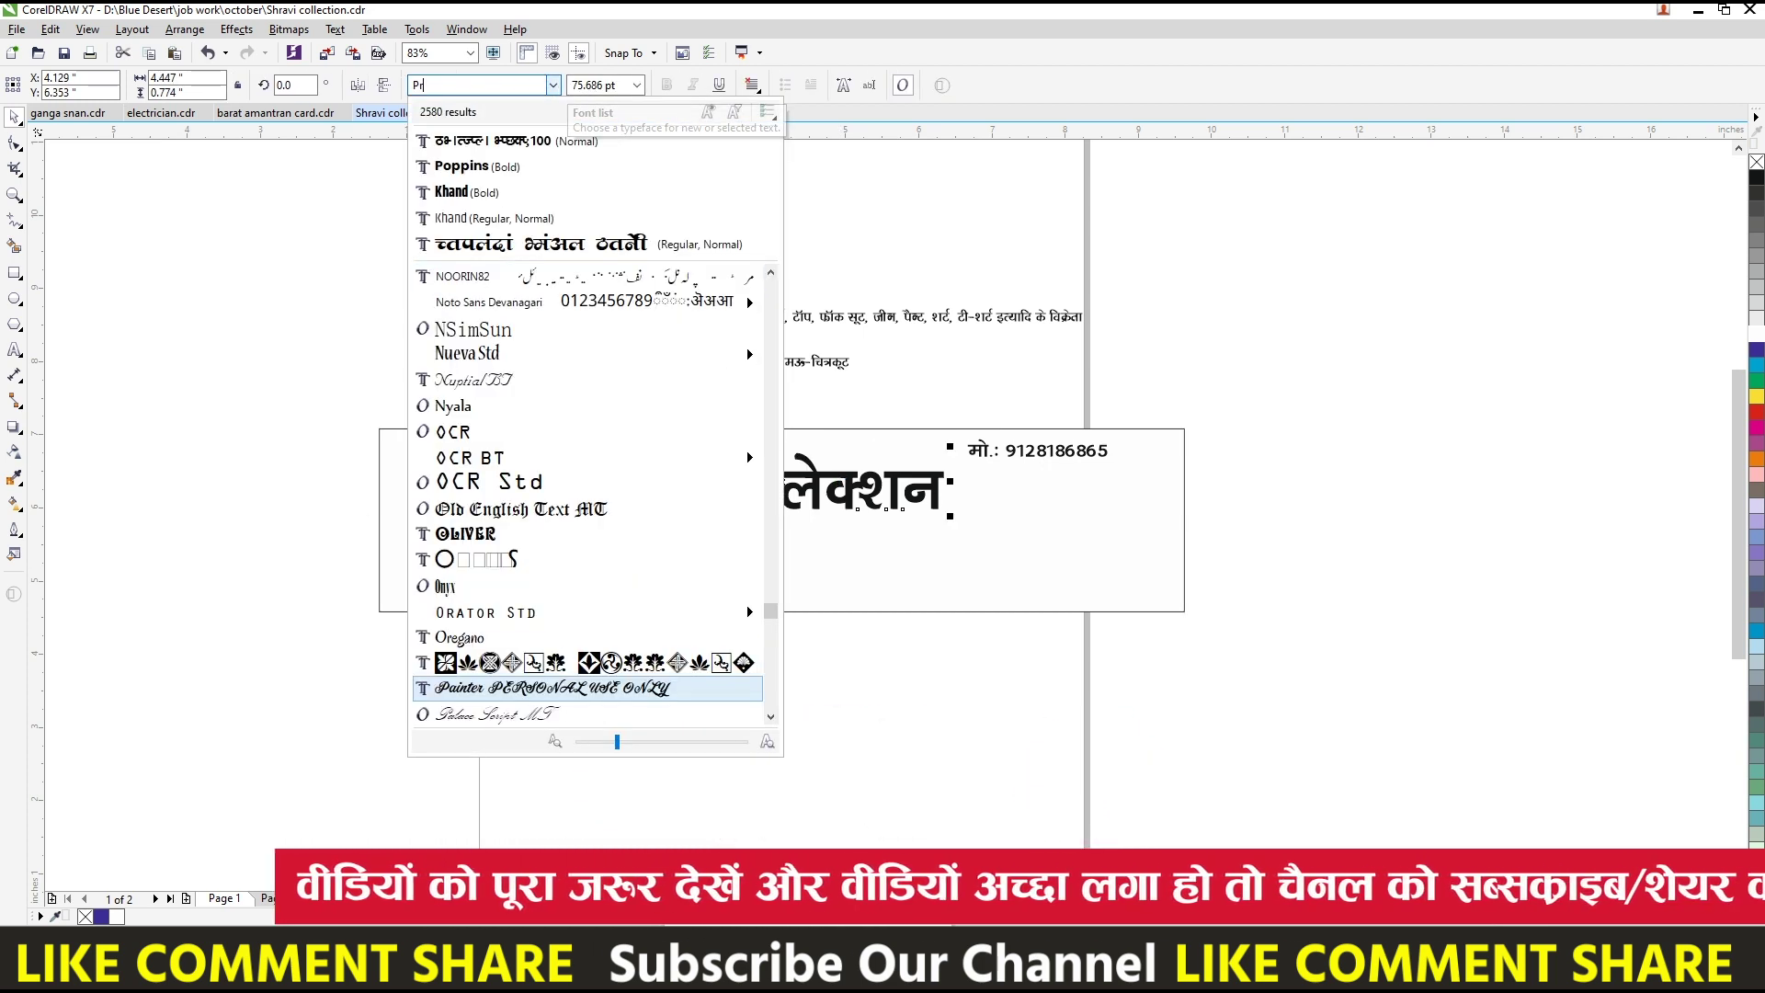
pyautogui.write('tiy')
pyautogui.click(567, 244)
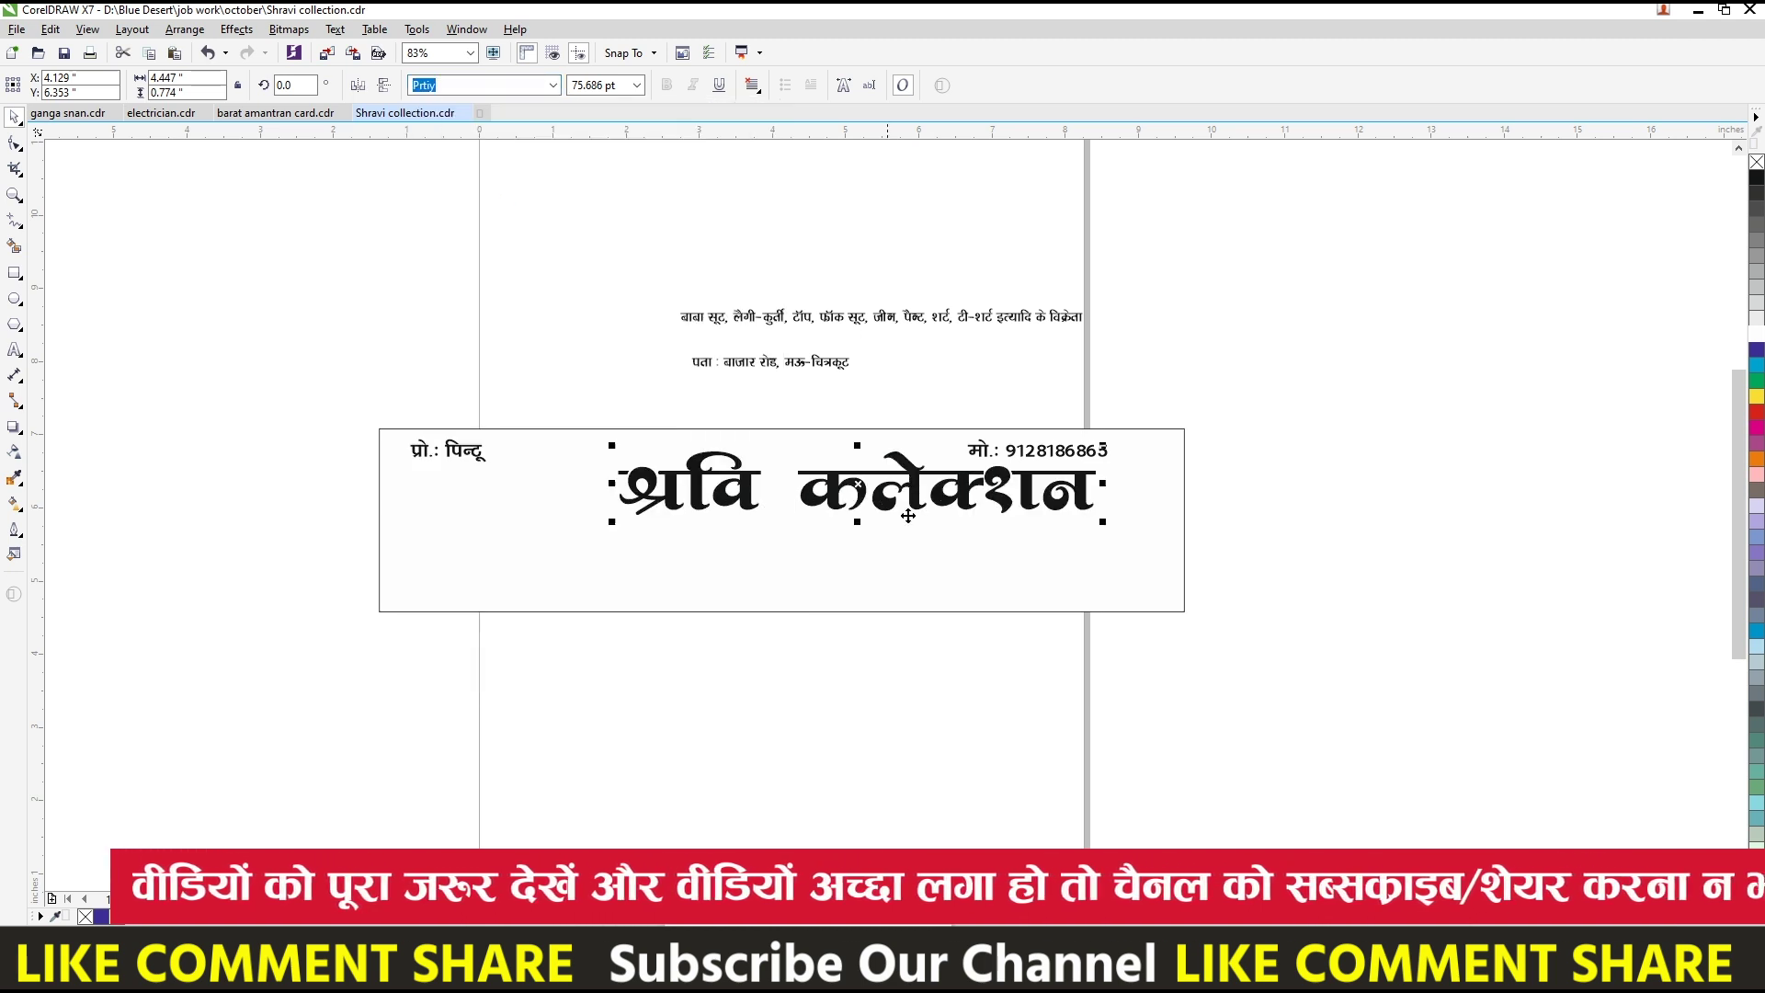
pyautogui.moveTo(736, 478); pyautogui.dragTo(659, 478)
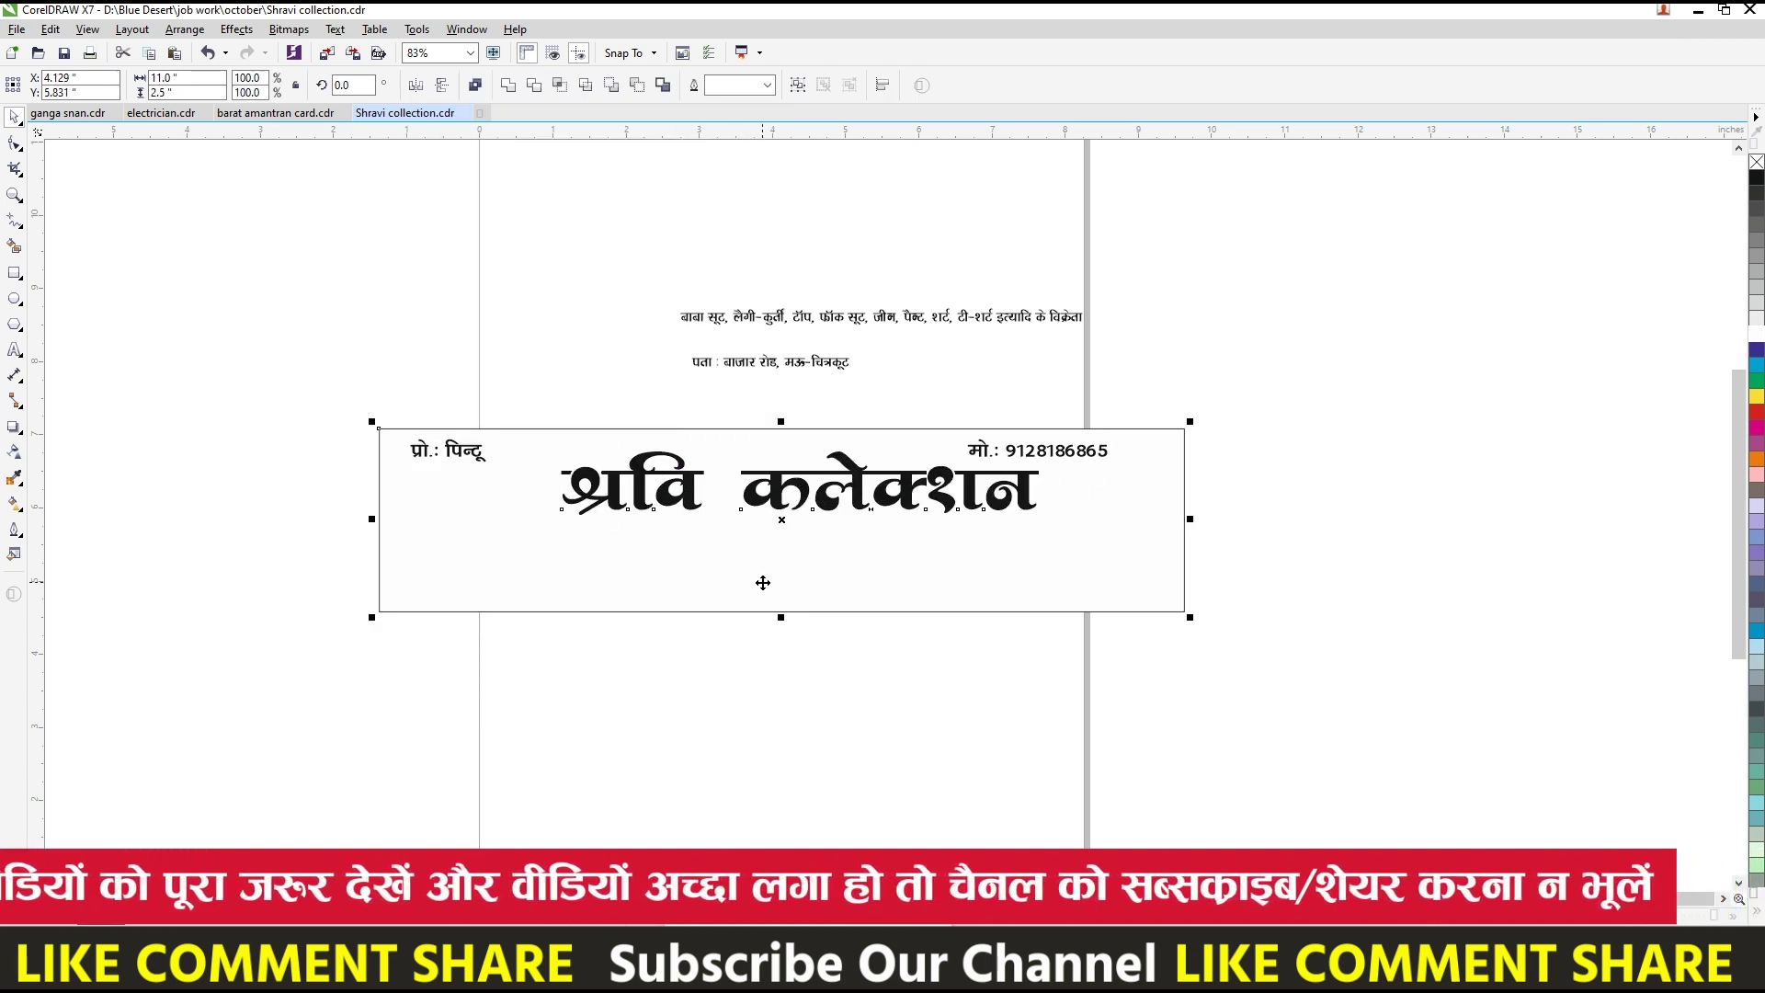
pyautogui.click(541, 81)
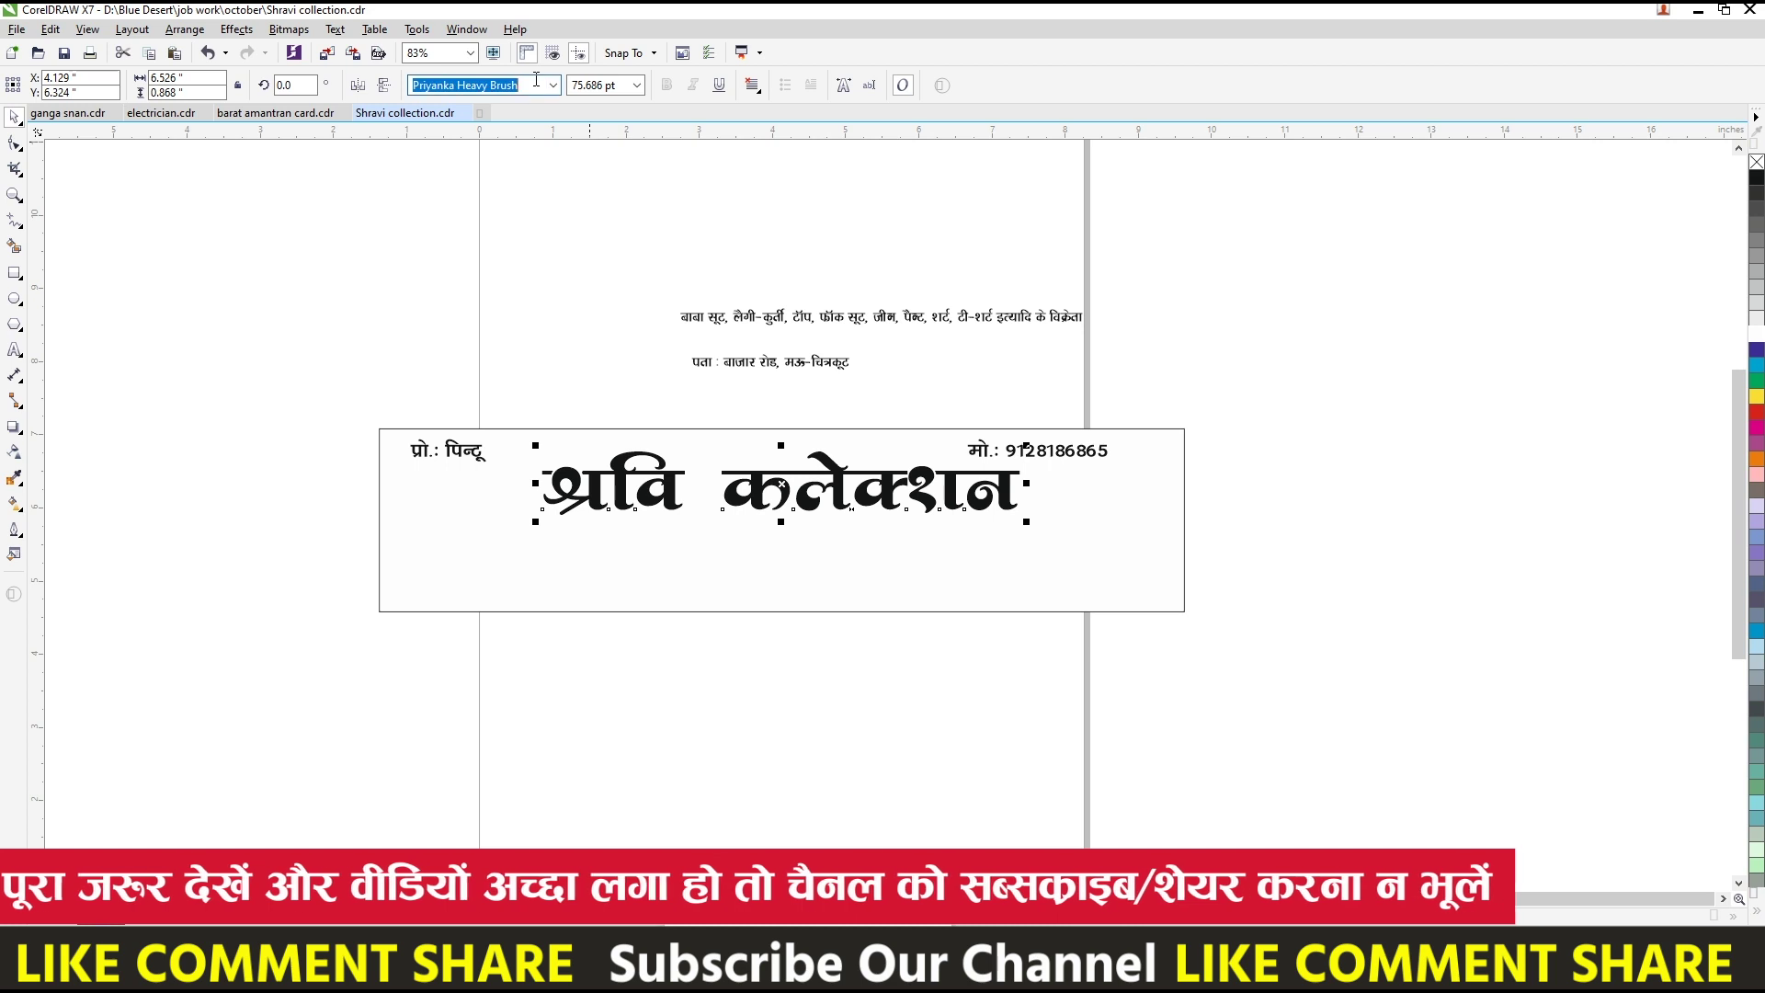
pyautogui.write('RAJ 08')
pyautogui.press('Return')
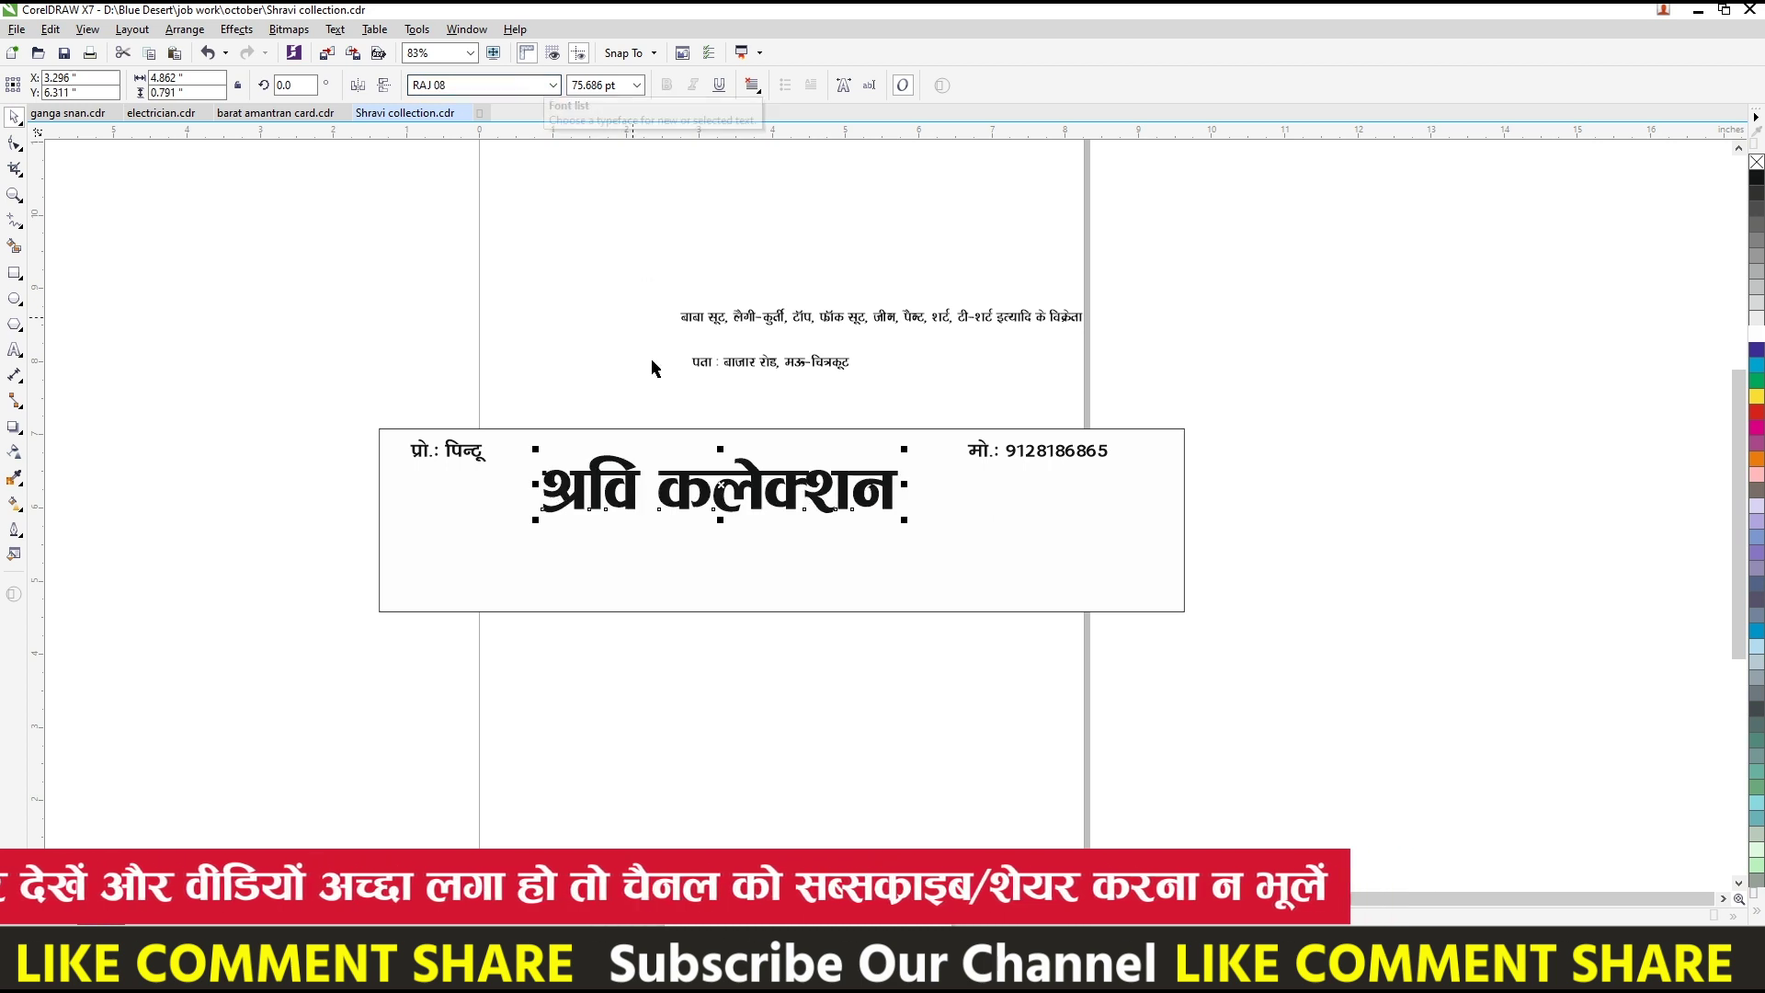
# - Scale the title up to about 125–130 pt and reposition it across the banner
pyautogui.scroll(2, 690, 459)
pyautogui.moveTo(689, 460); pyautogui.dragTo(695, 465)
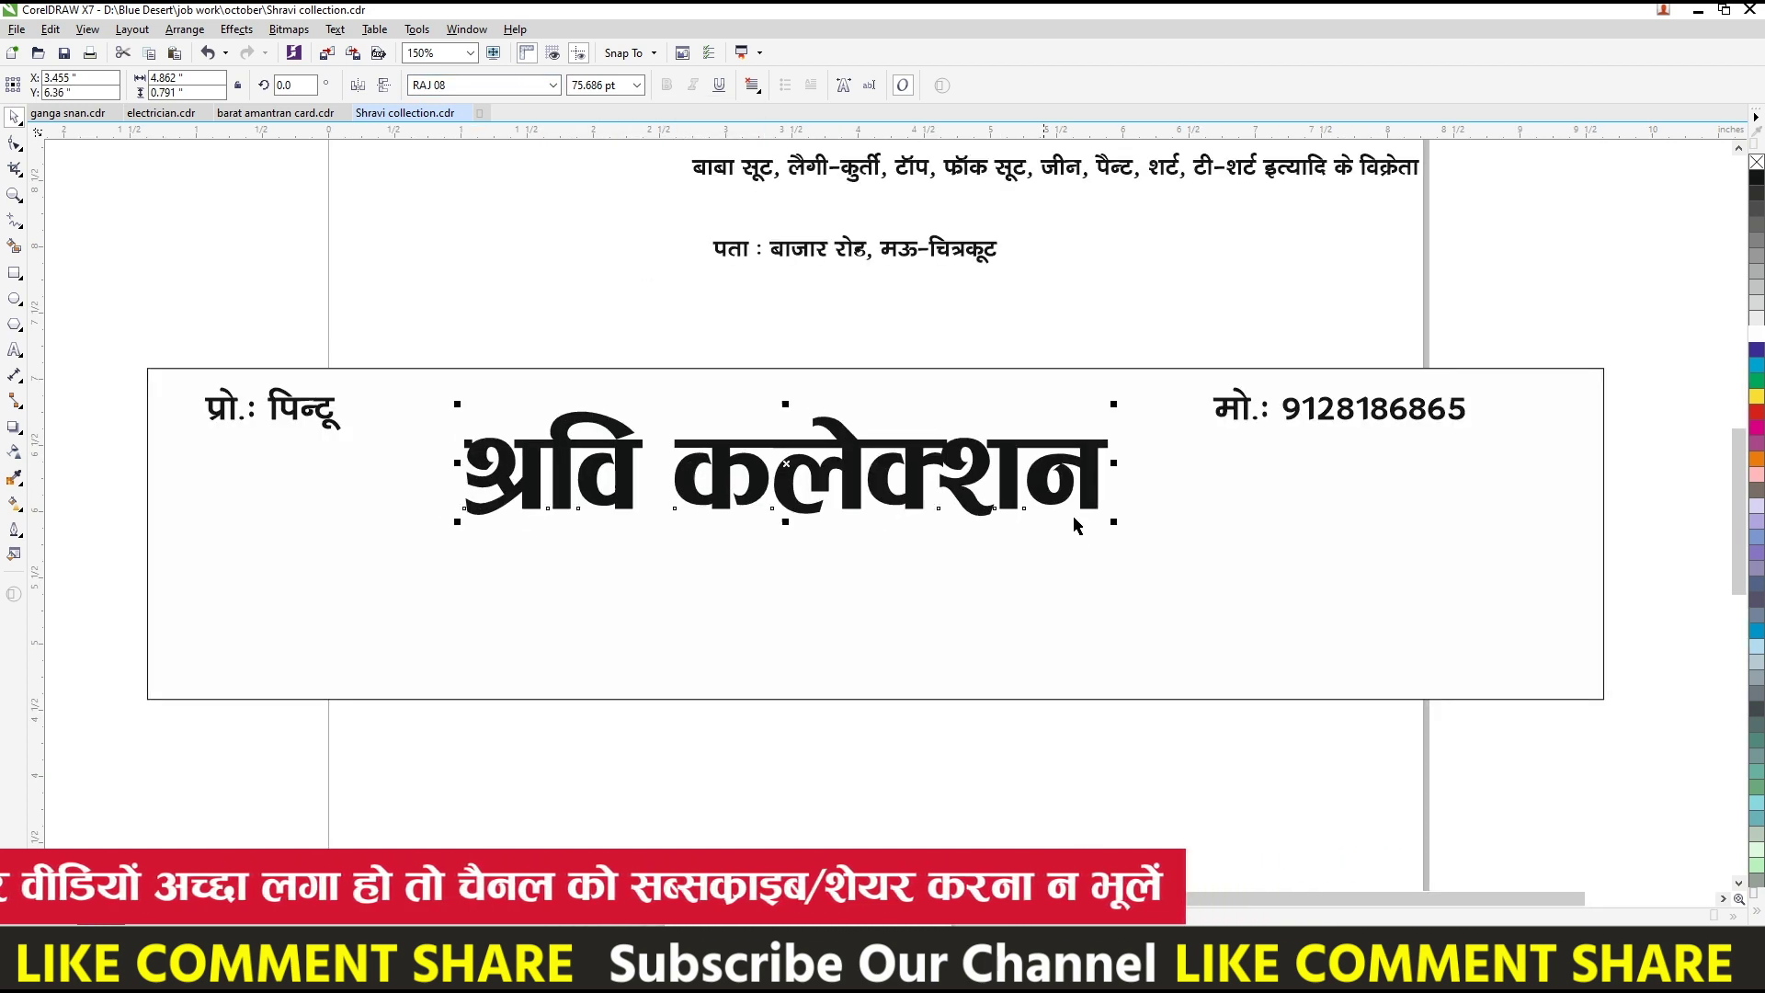
pyautogui.moveTo(1111, 527); pyautogui.dragTo(1236, 619)
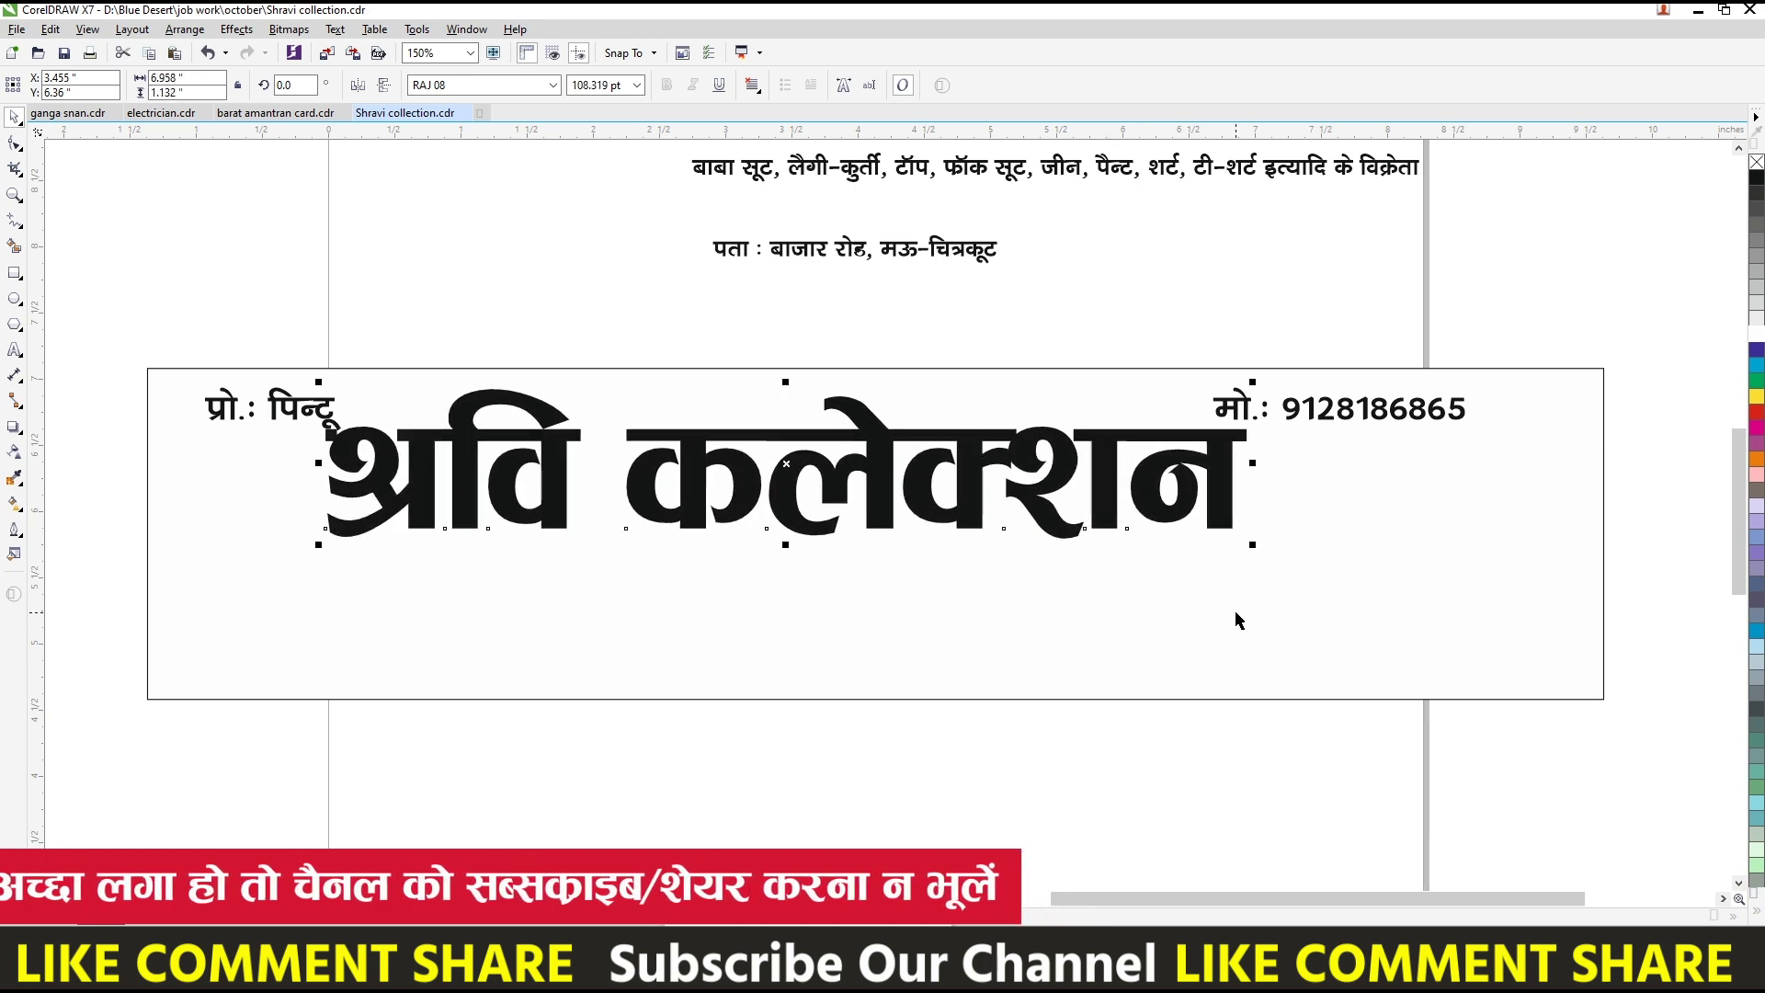
pyautogui.moveTo(1226, 442); pyautogui.dragTo(1273, 462)
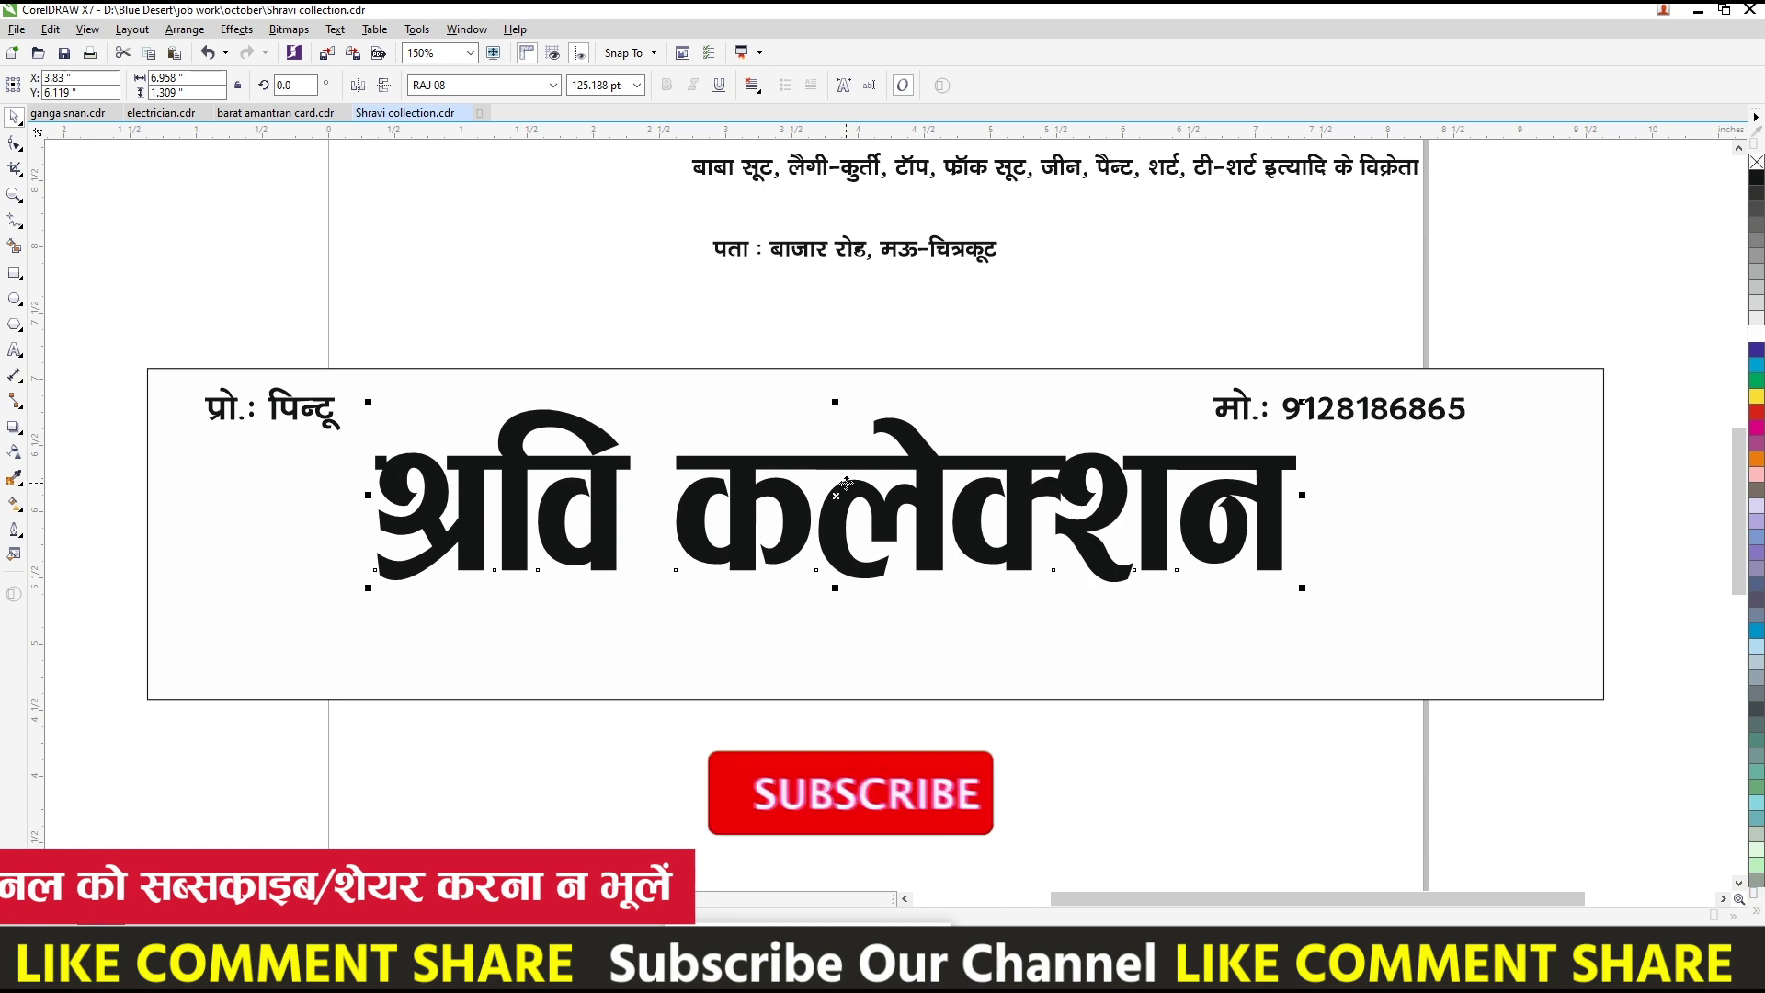
pyautogui.moveTo(834, 565); pyautogui.dragTo(848, 588)
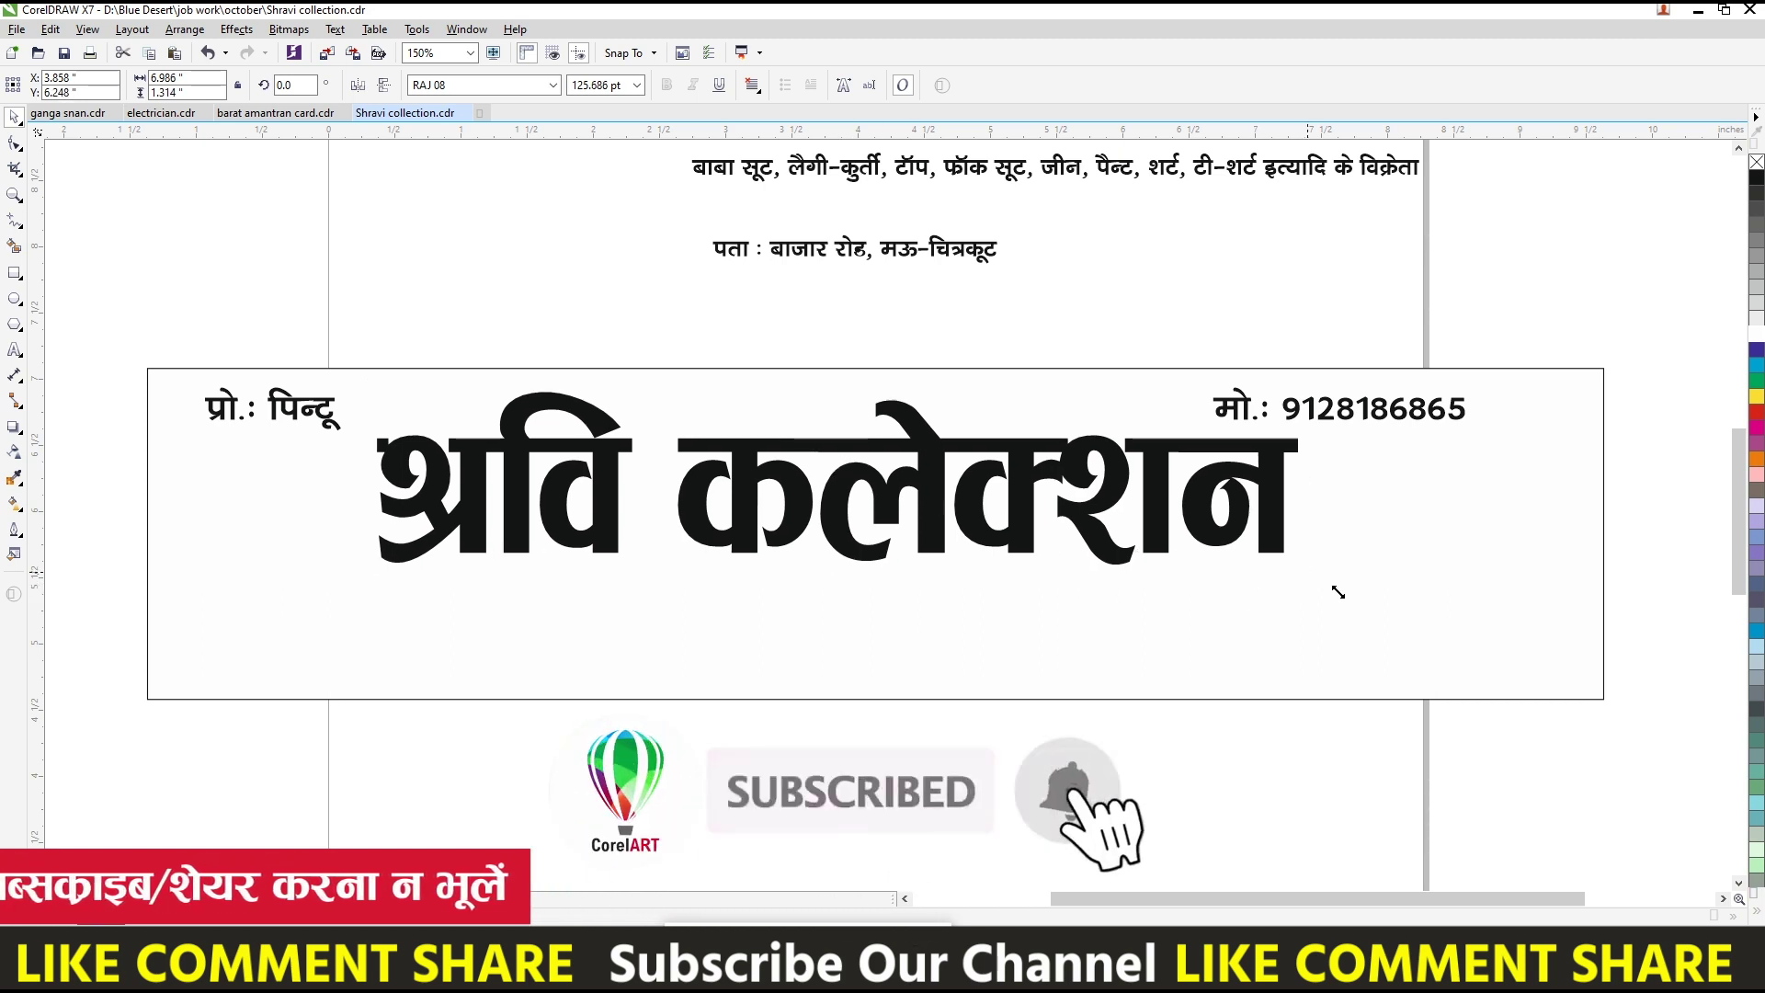
pyautogui.moveTo(1303, 577); pyautogui.dragTo(1340, 593)
# - Convert the title to curves and lengthen the वि stem downward
pyautogui.hotkey('ctrl', 'q')
pyautogui.press('F10')
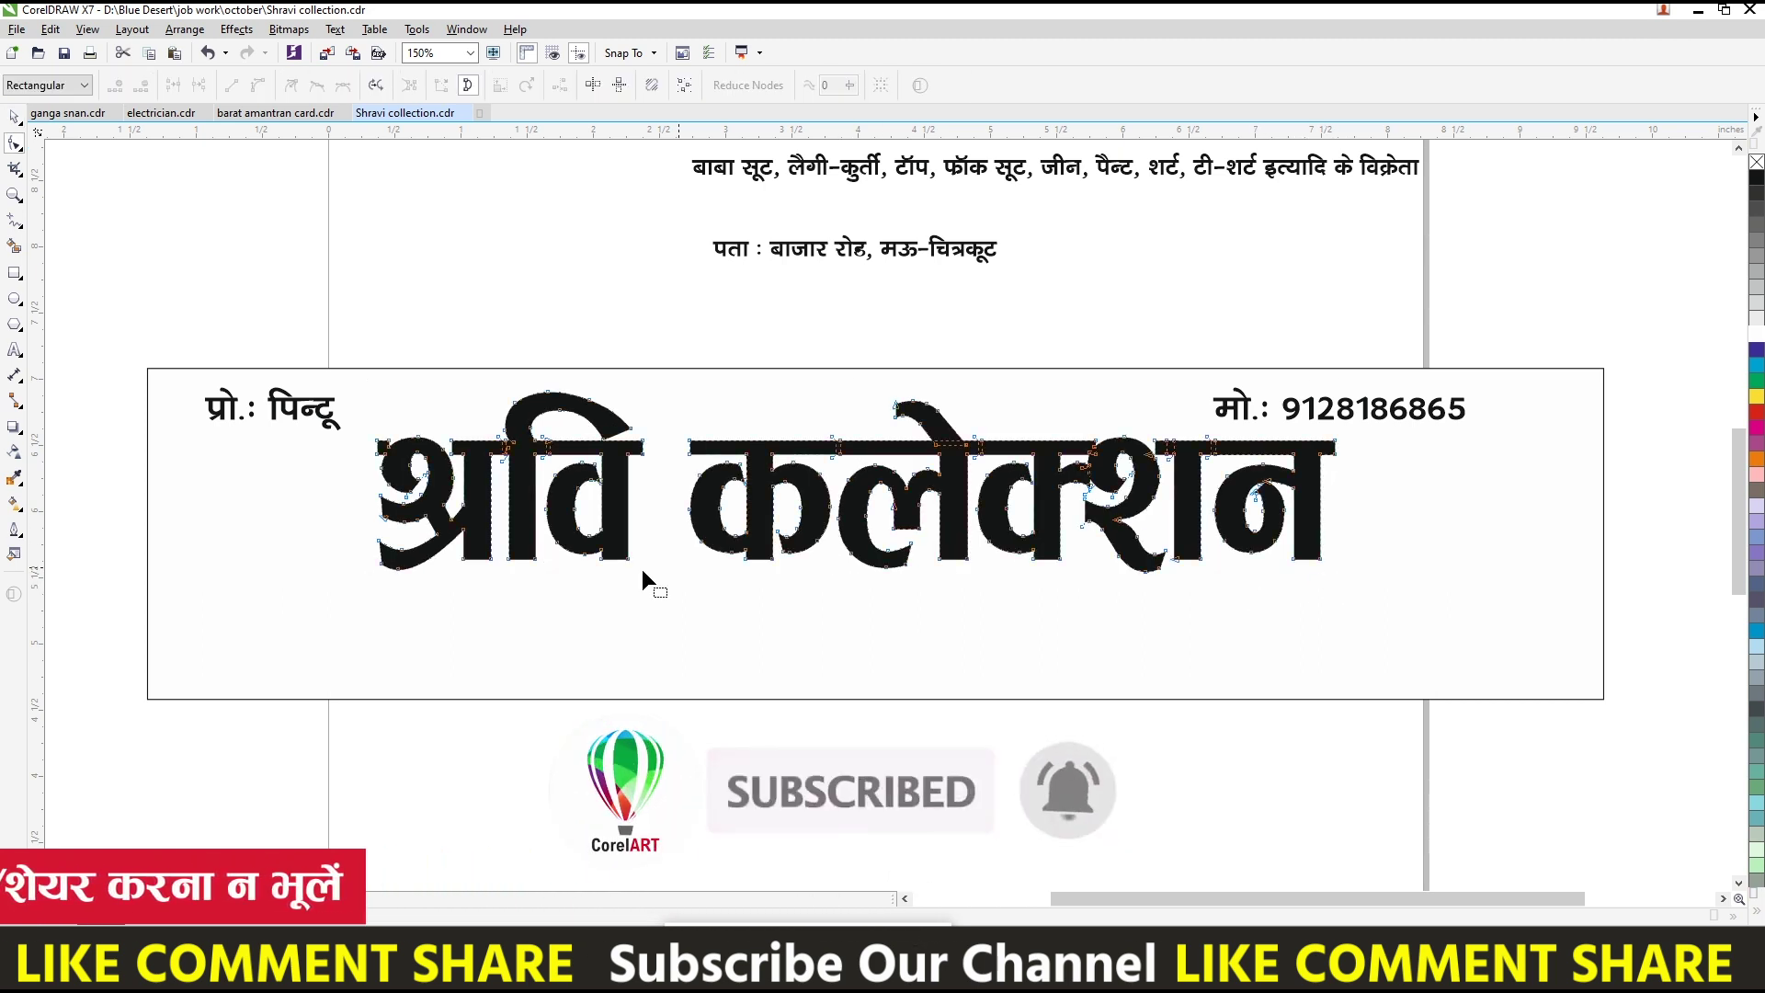
pyautogui.scroll(3, 610, 559)
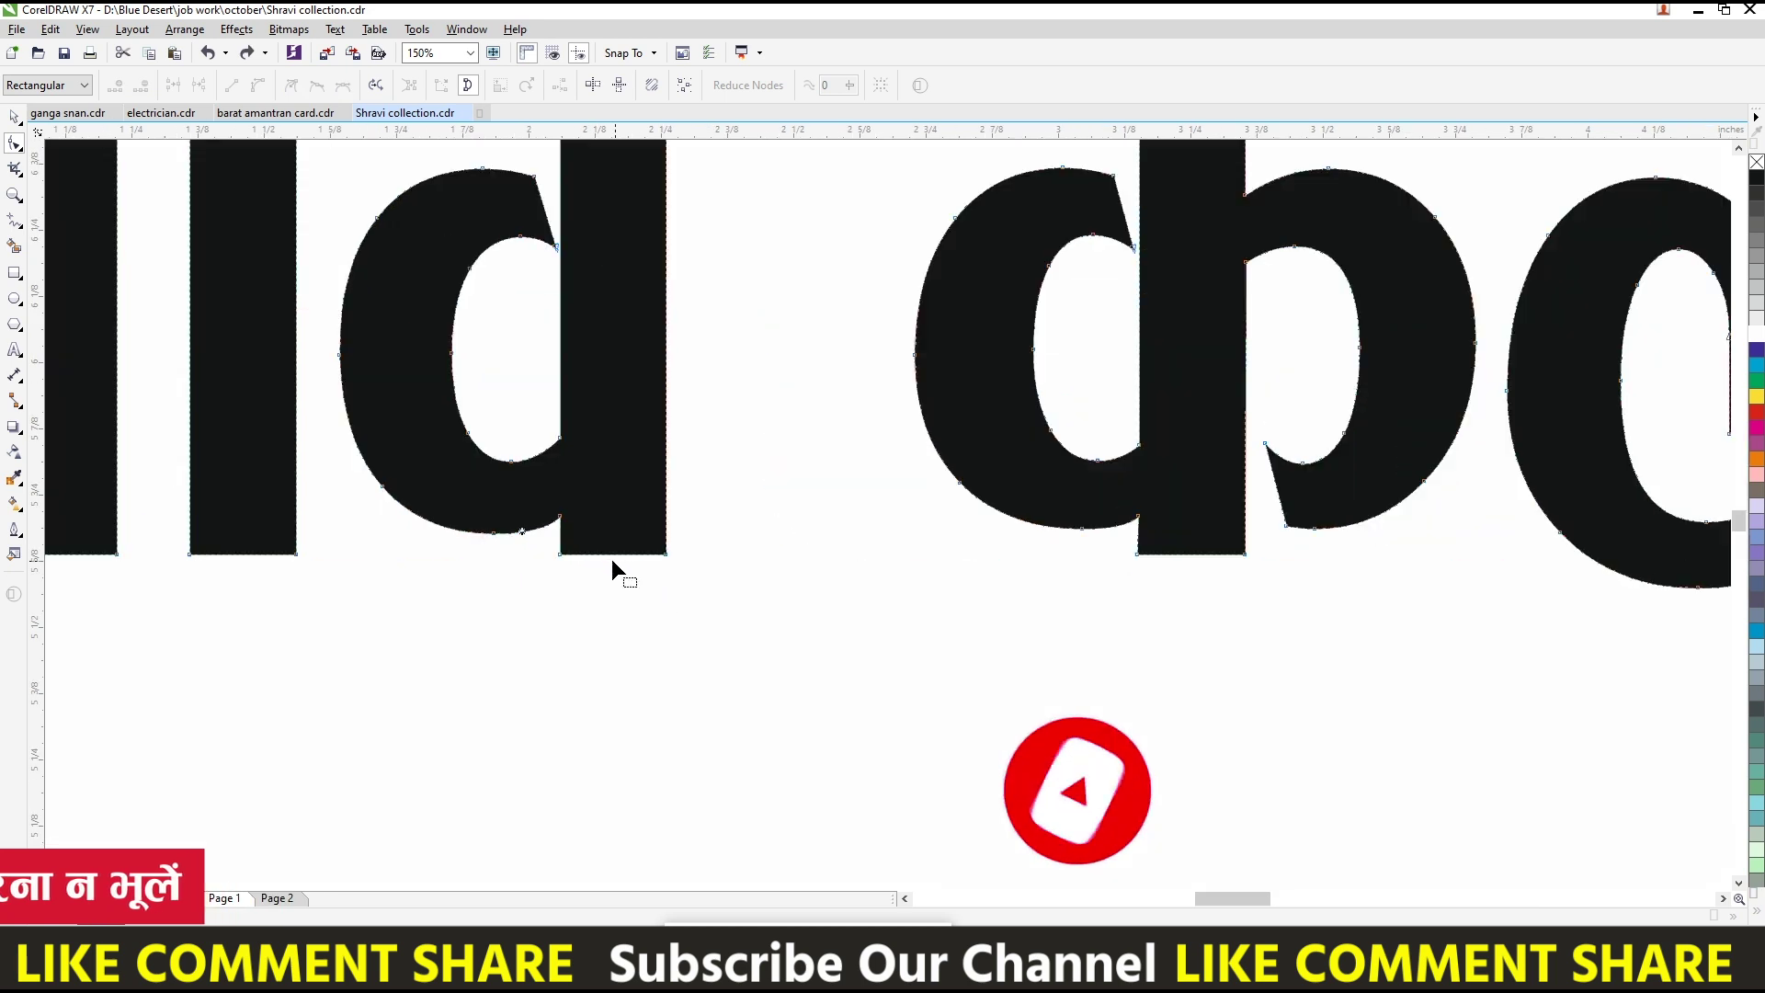
pyautogui.moveTo(501, 544); pyautogui.dragTo(745, 607)
pyautogui.scroll(-3, 740, 540)
pyautogui.moveTo(720, 500); pyautogui.dragTo(722, 614)
pyautogui.press('space')
# - Extend the title's headline bar further left over श्र and further right at its end
pyautogui.scroll(-1, 711, 425)
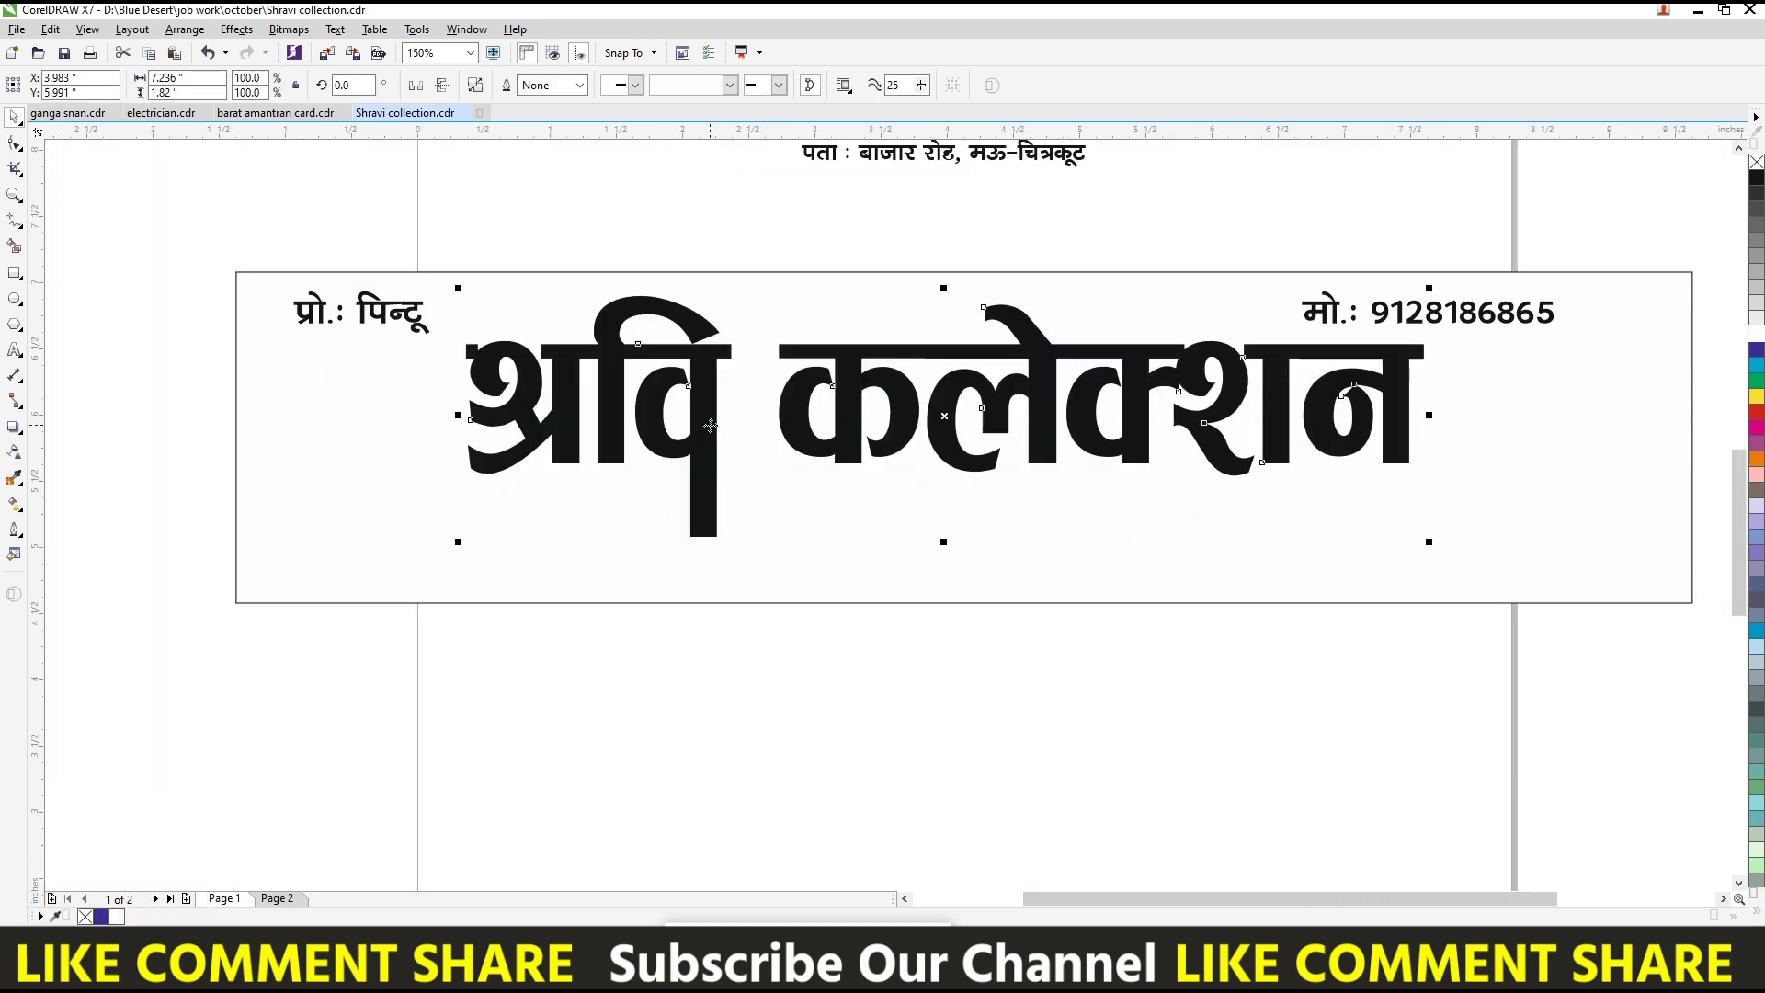
pyautogui.press('space')
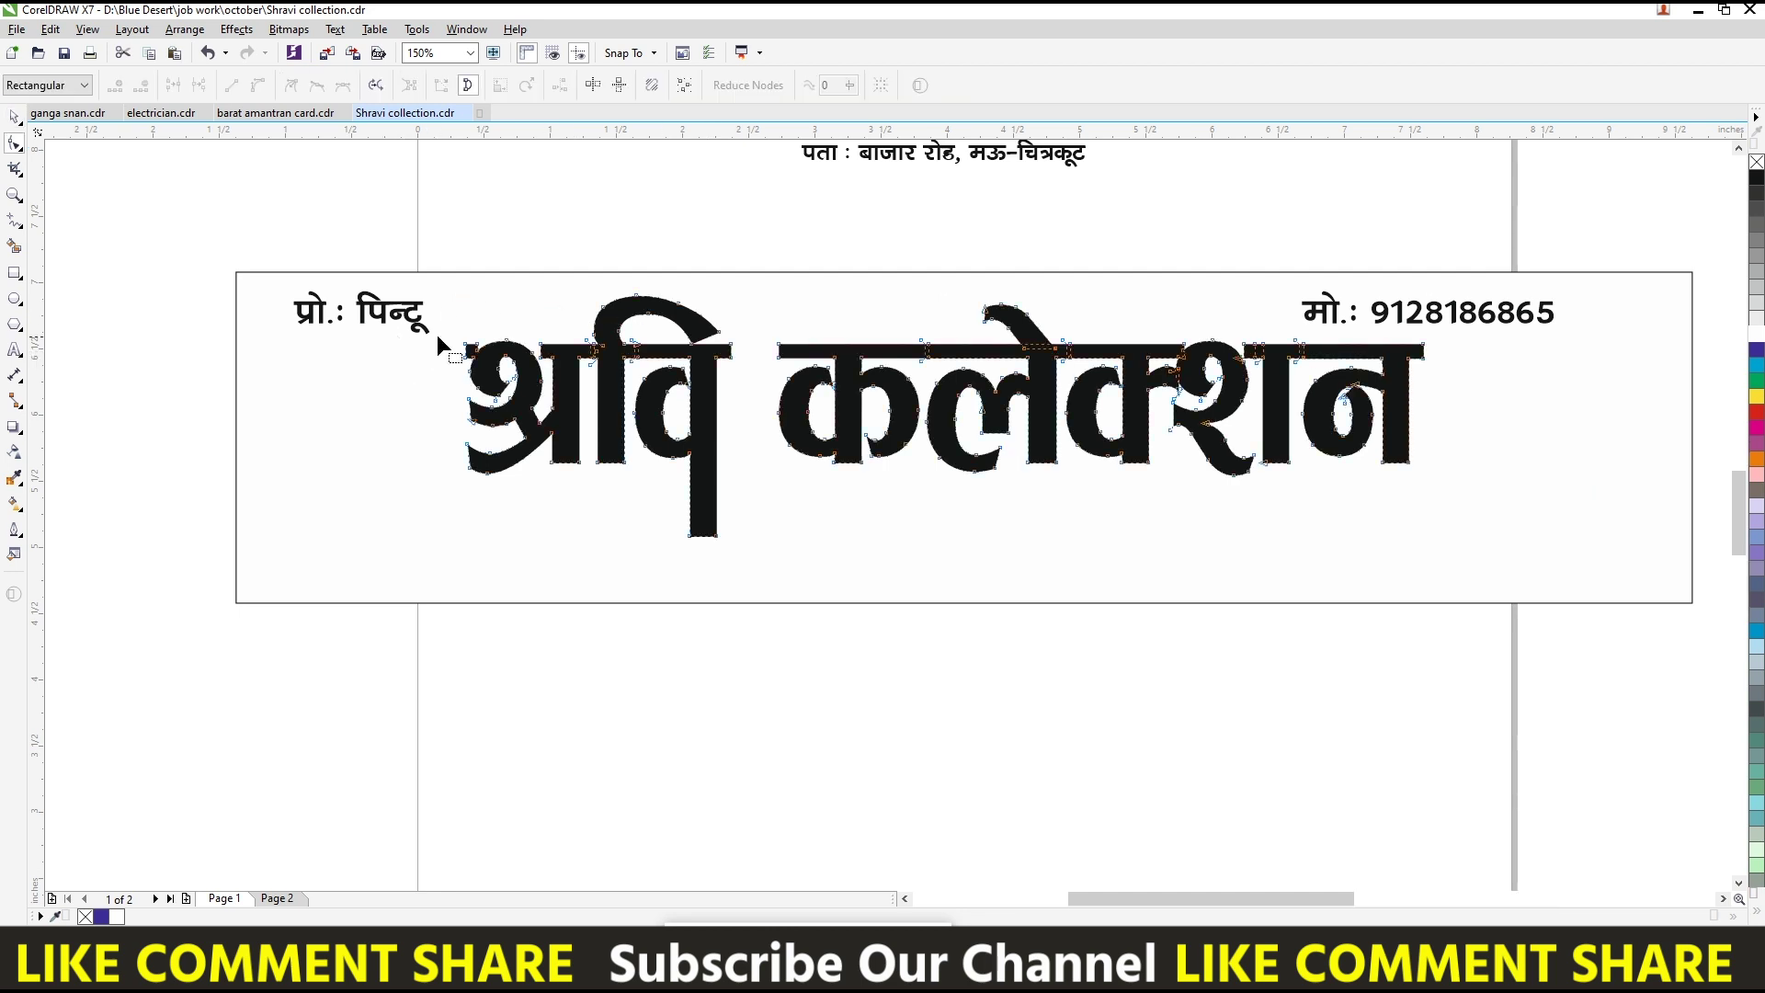
pyautogui.scroll(1, 438, 335)
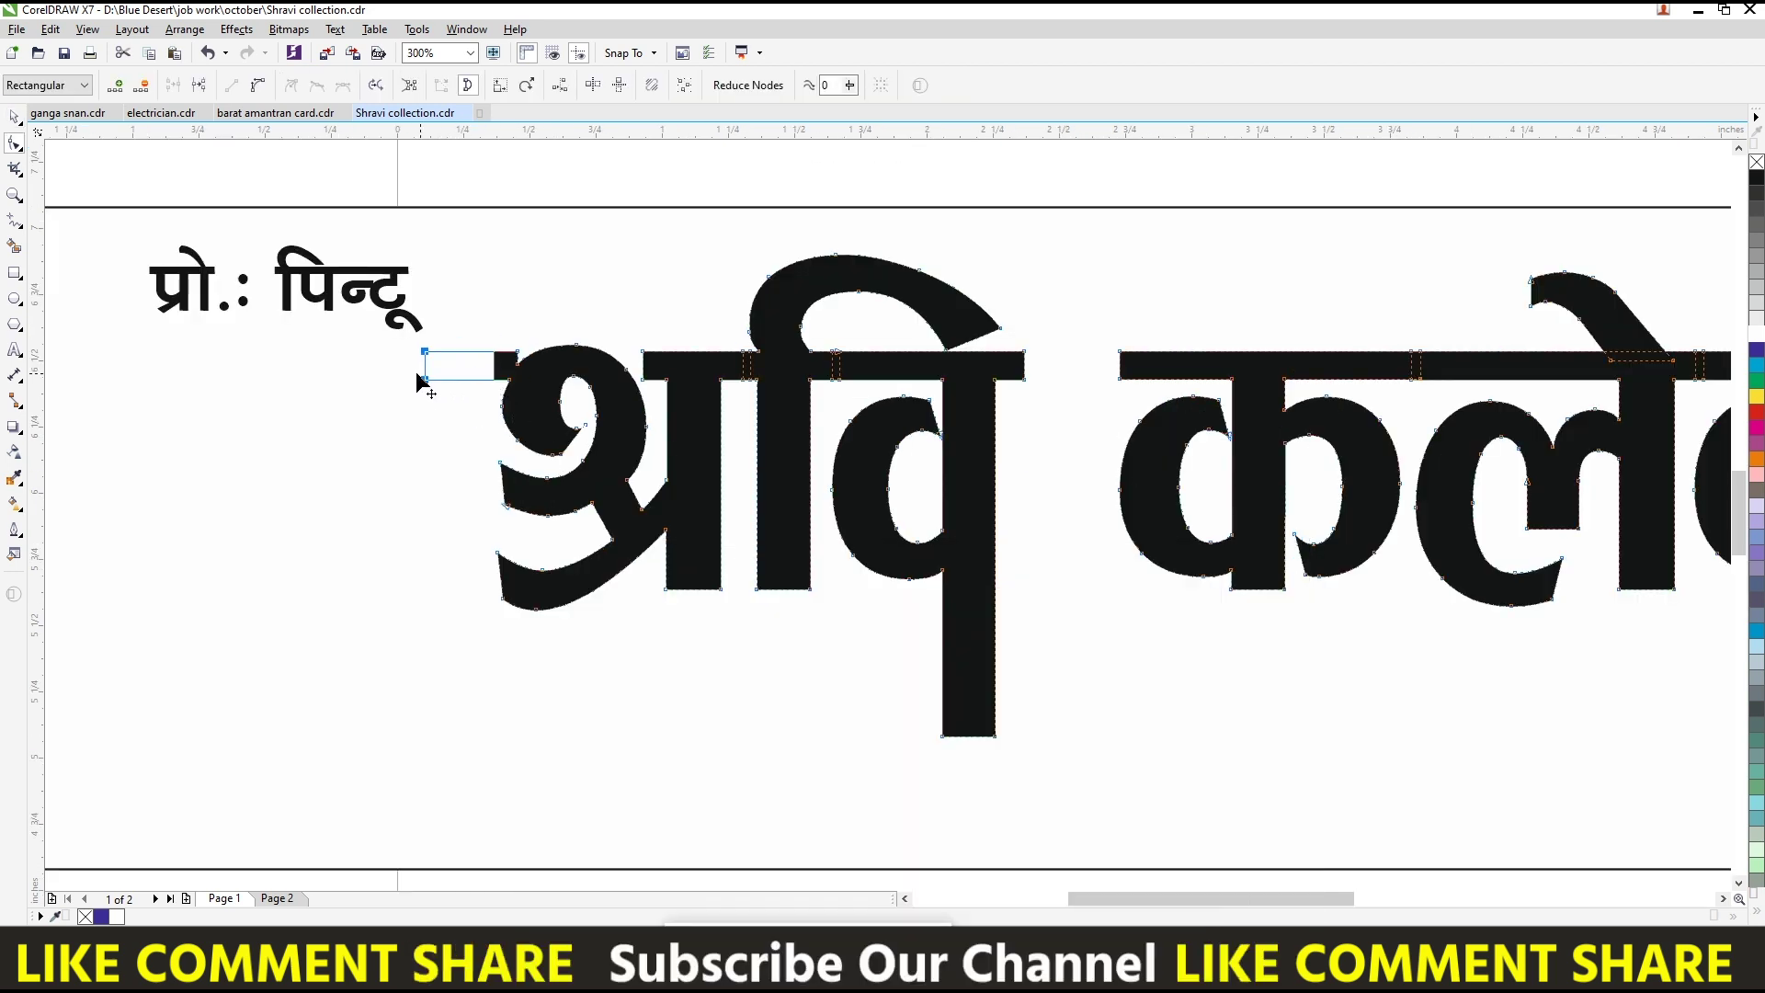
pyautogui.moveTo(504, 395); pyautogui.dragTo(377, 381)
pyautogui.press('space')
pyautogui.scroll(-1, 386, 381)
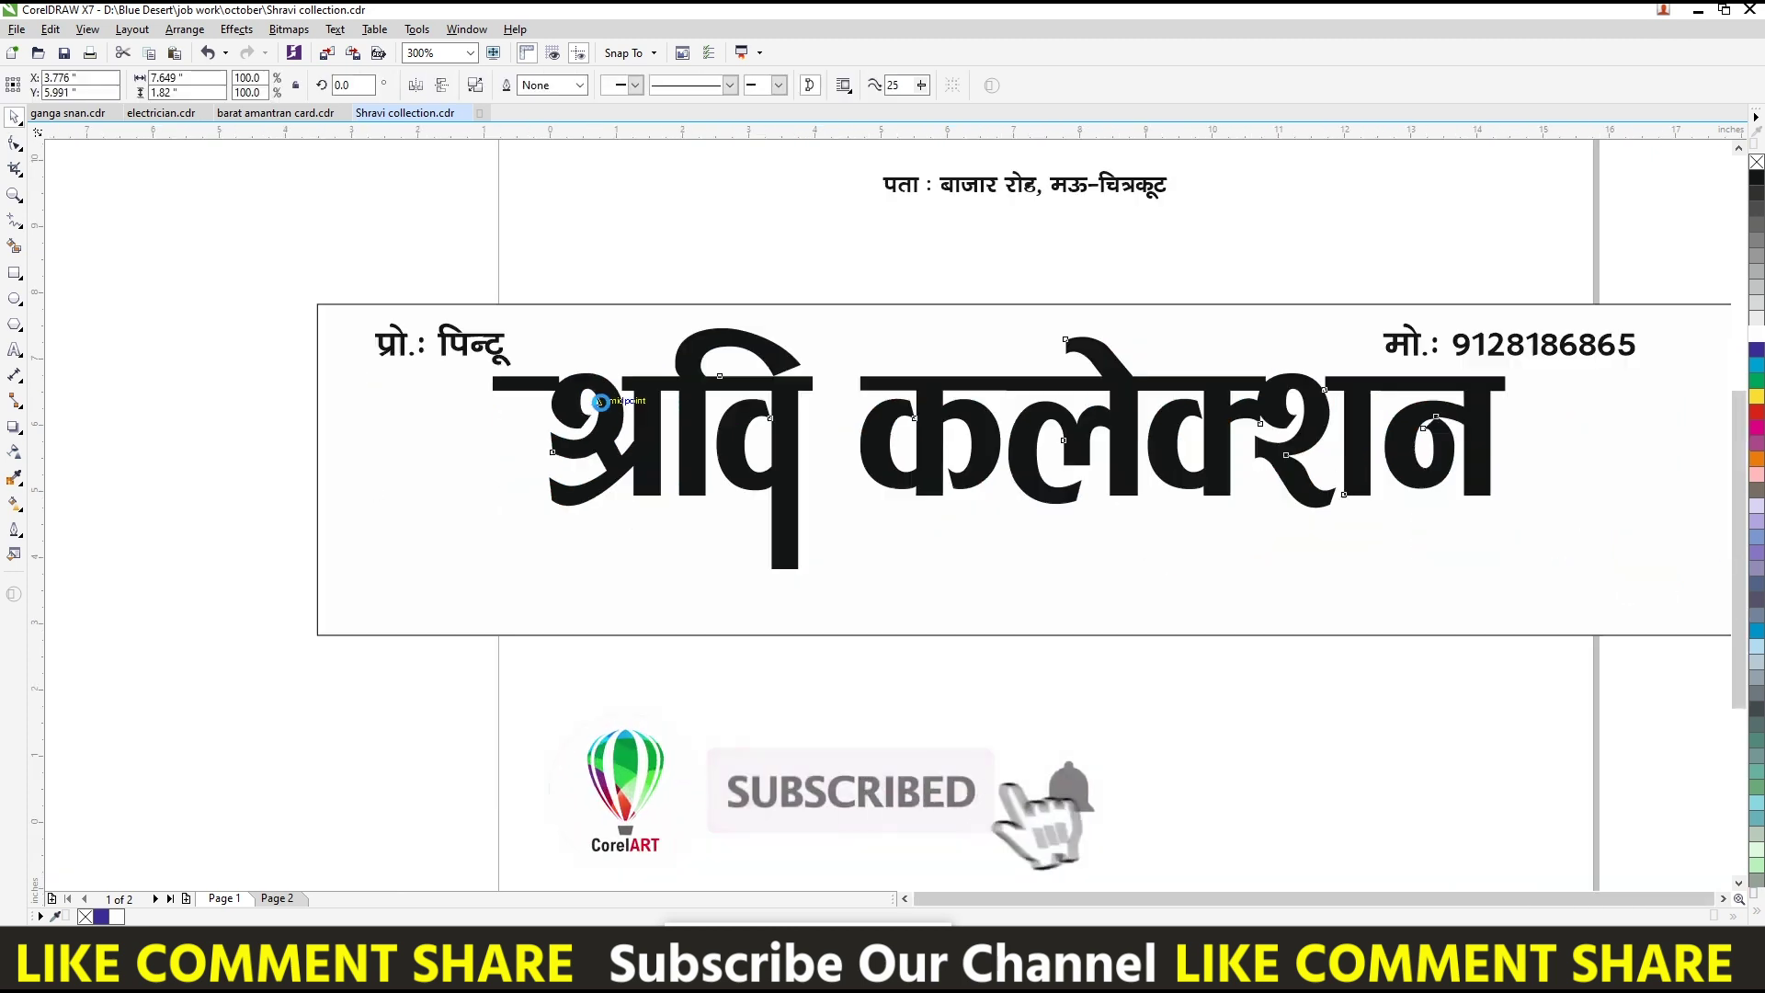
pyautogui.scroll(-1, 693, 448)
pyautogui.scroll(1, 692, 449)
pyautogui.click(1185, 372)
pyautogui.press('space')
pyautogui.moveTo(1409, 350); pyautogui.dragTo(1430, 348)
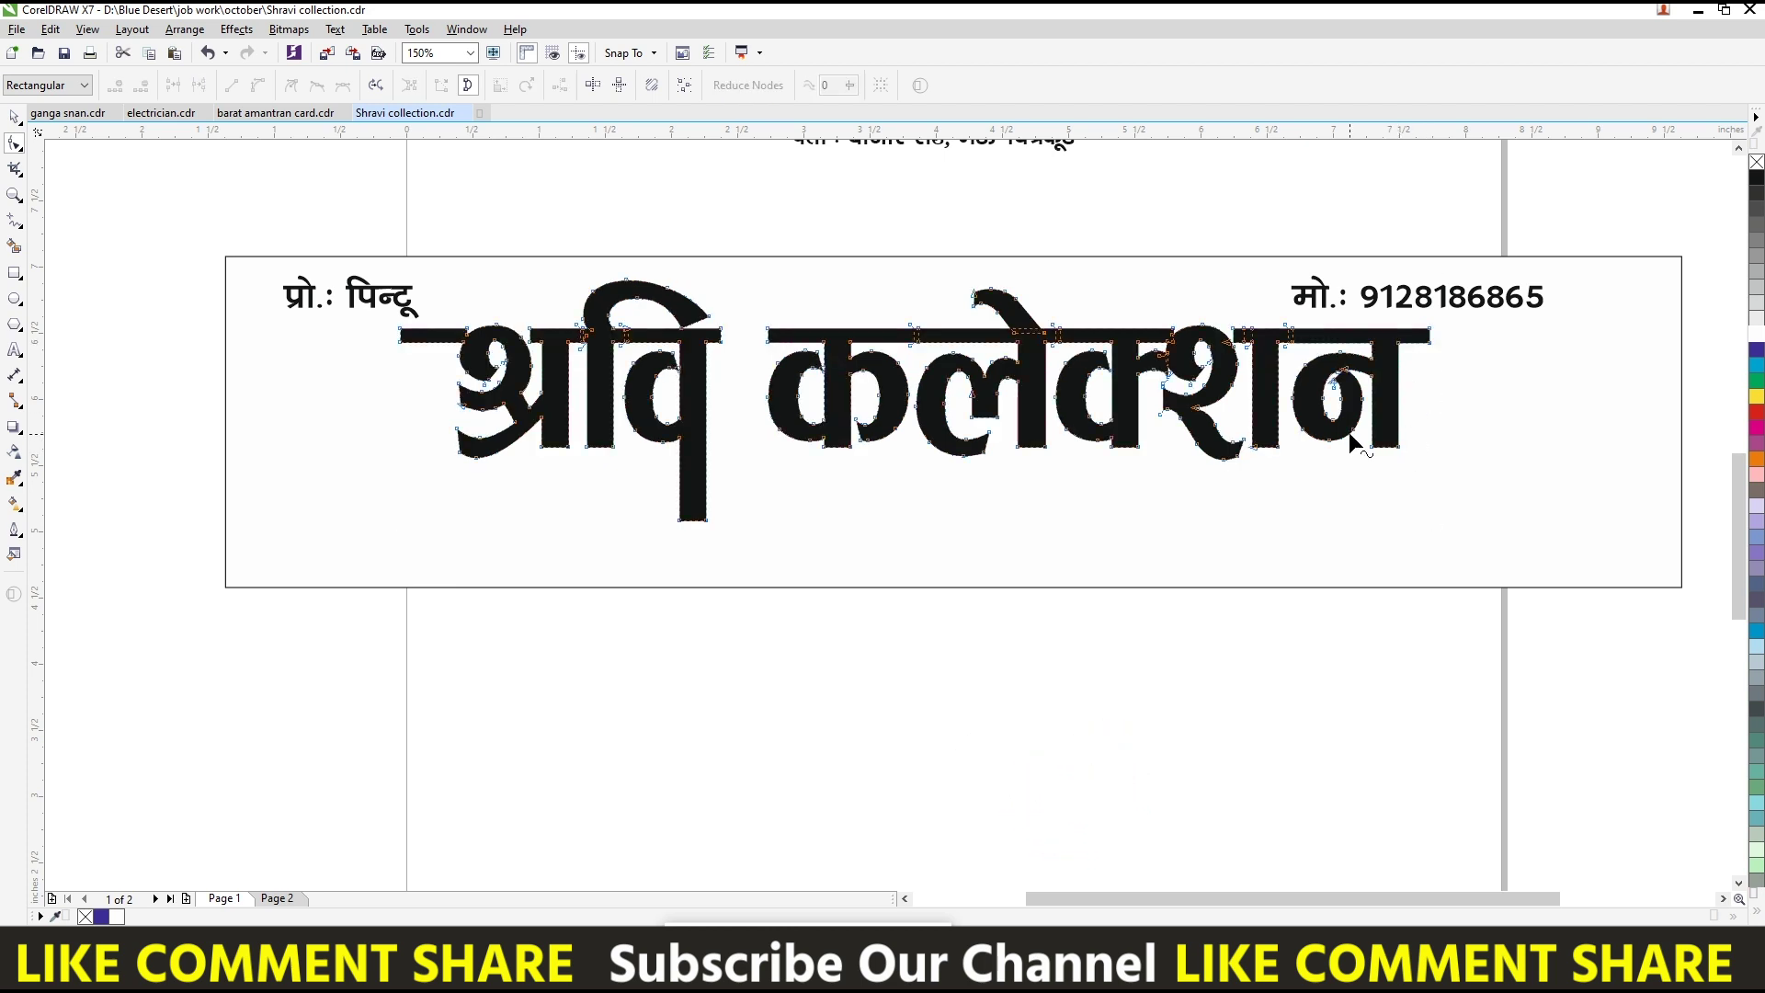
# - Stretch the last letter's stem down nearly to the banner's bottom edge
pyautogui.moveTo(1398, 453); pyautogui.dragTo(1396, 449)
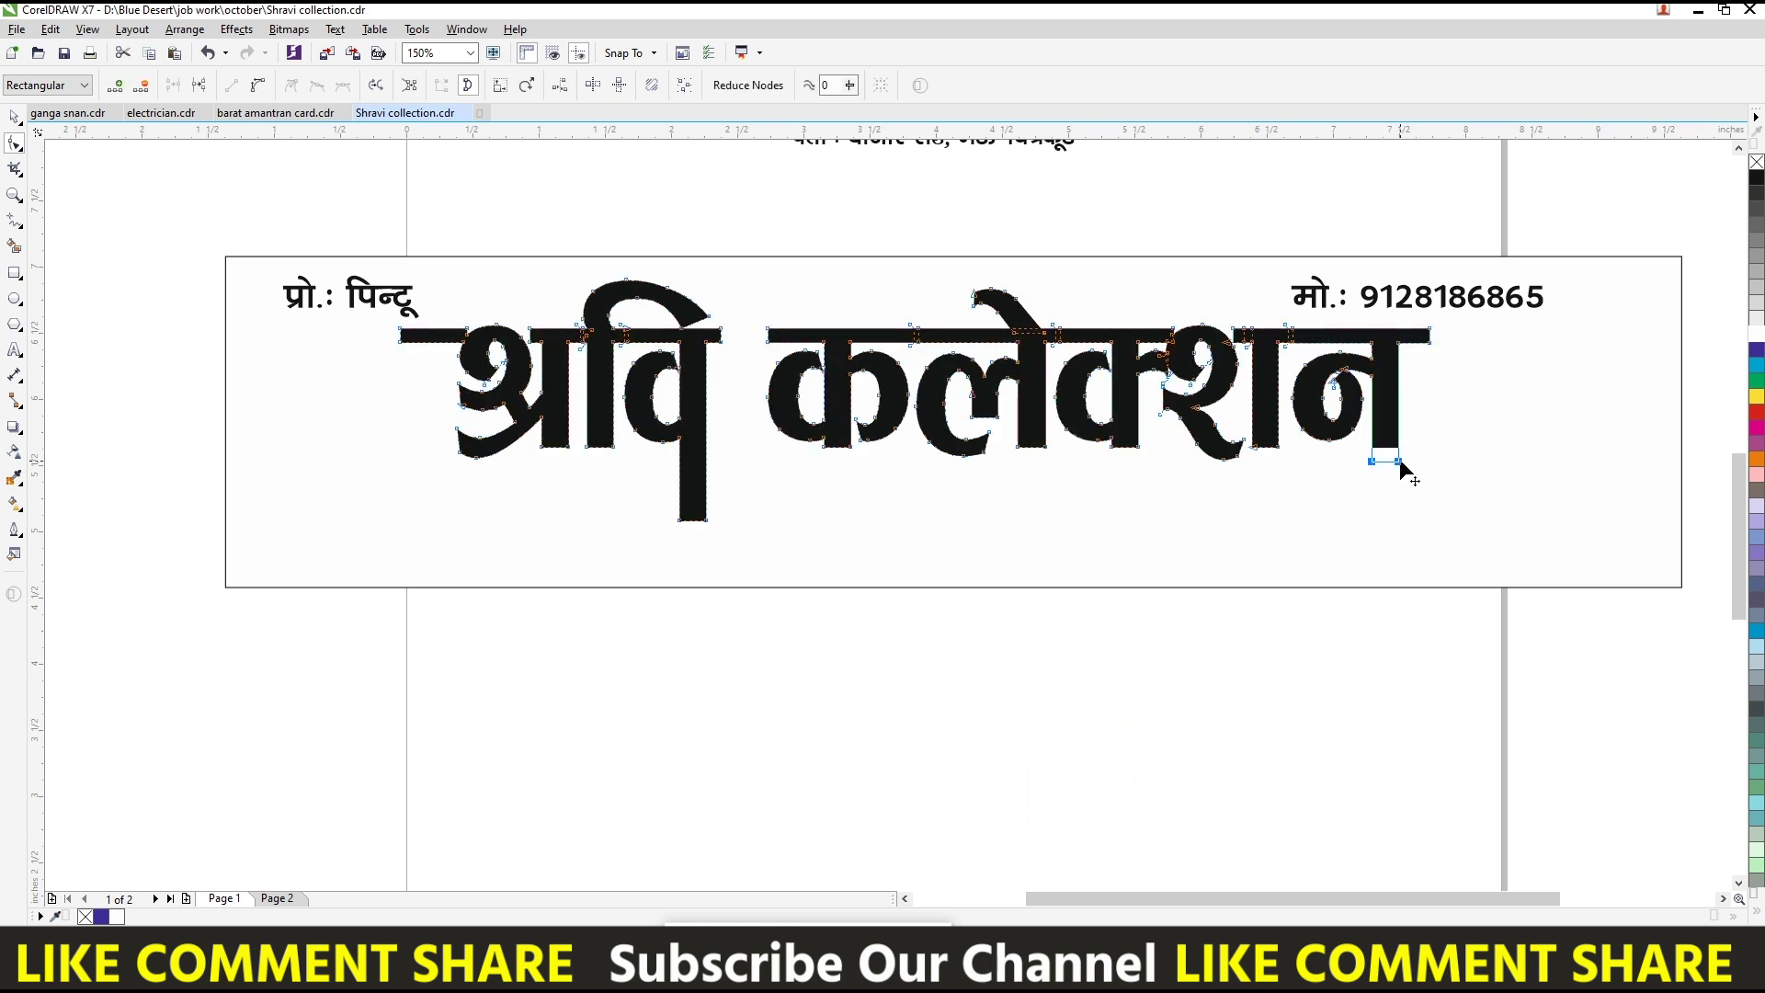
pyautogui.click(1383, 458)
pyautogui.moveTo(1363, 451)
pyautogui.mouseDown()
pyautogui.moveTo(1416, 479)
pyautogui.moveTo(1399, 568)
pyautogui.mouseUp()
pyautogui.press('space')
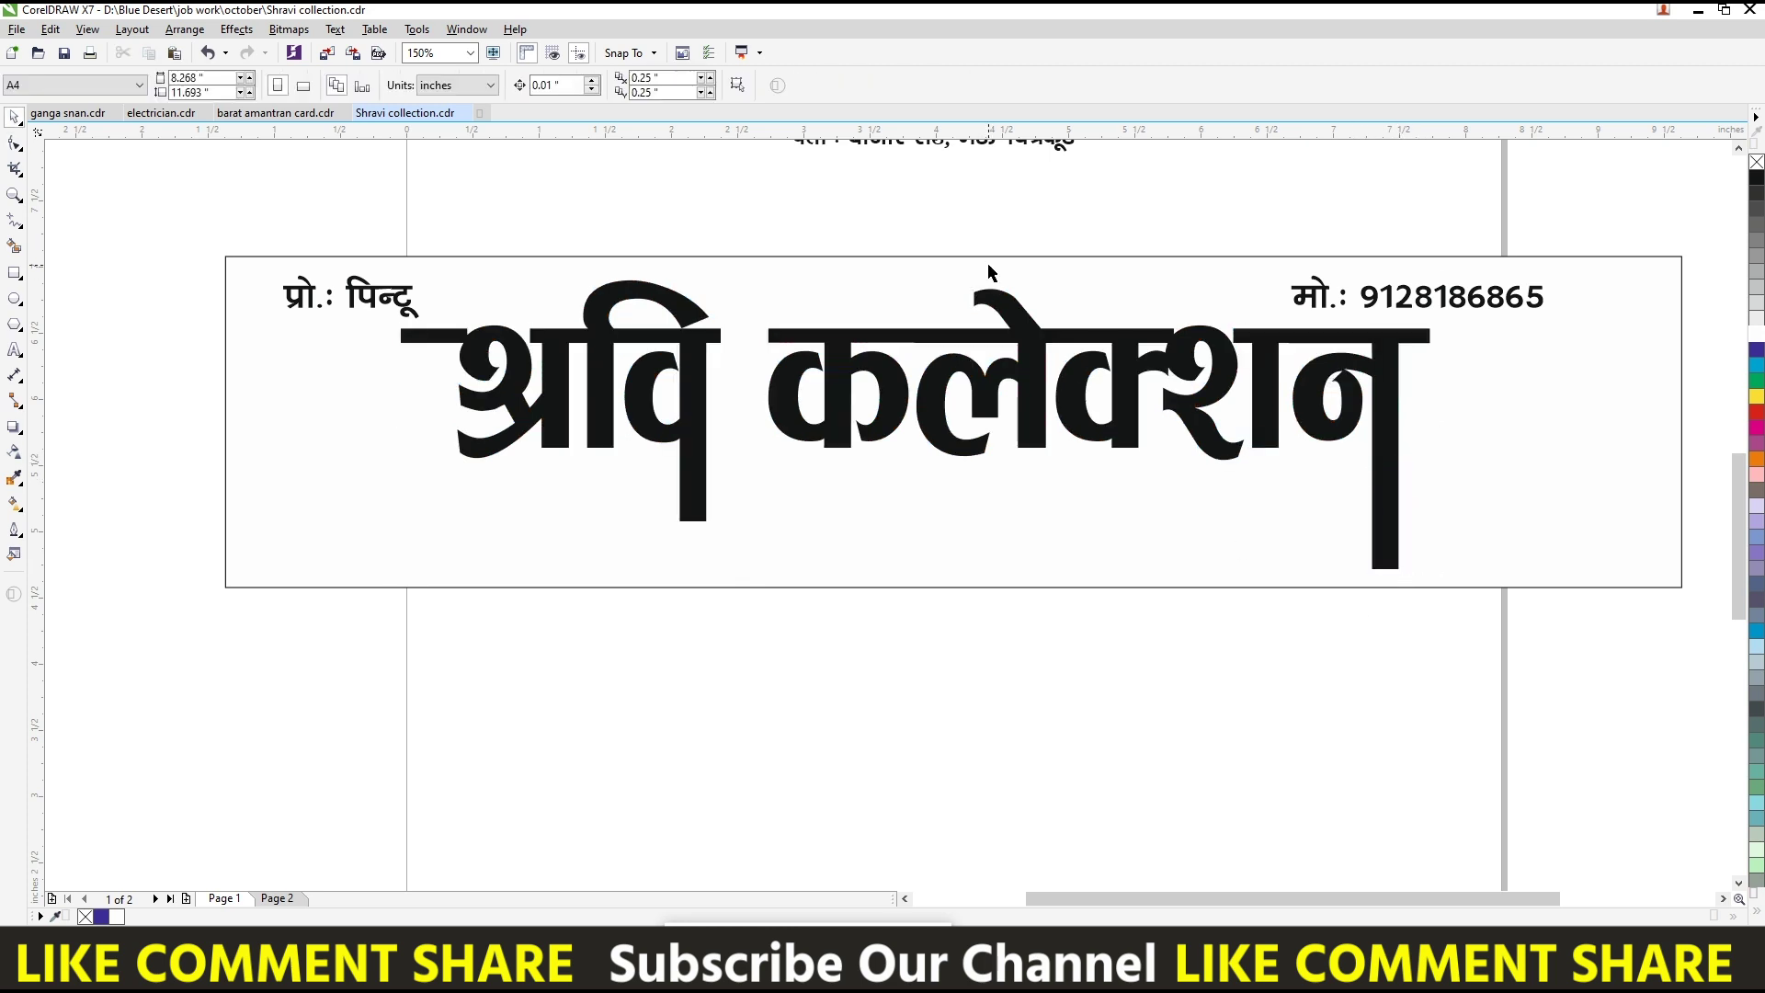
pyautogui.click(989, 267)
pyautogui.hotkey('shift', 'F2')
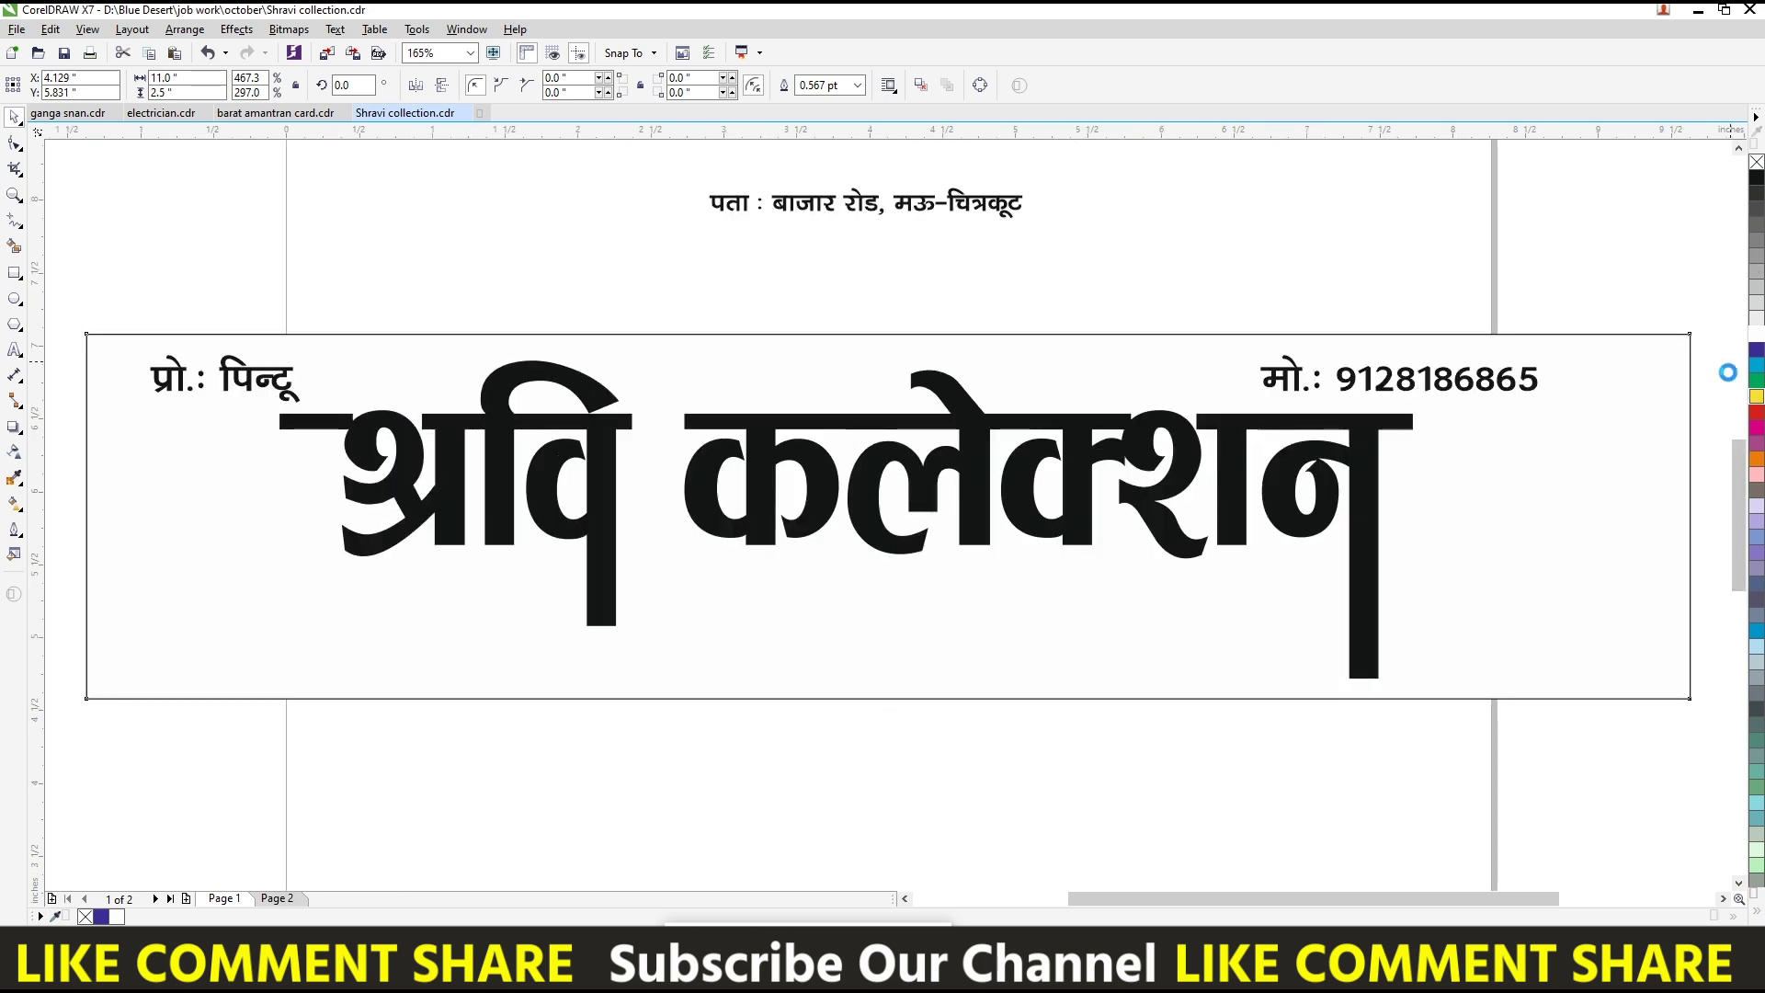
# - Fill the banner yellow and move the address line into it below the title
pyautogui.click(1756, 396)
pyautogui.click(1271, 250)
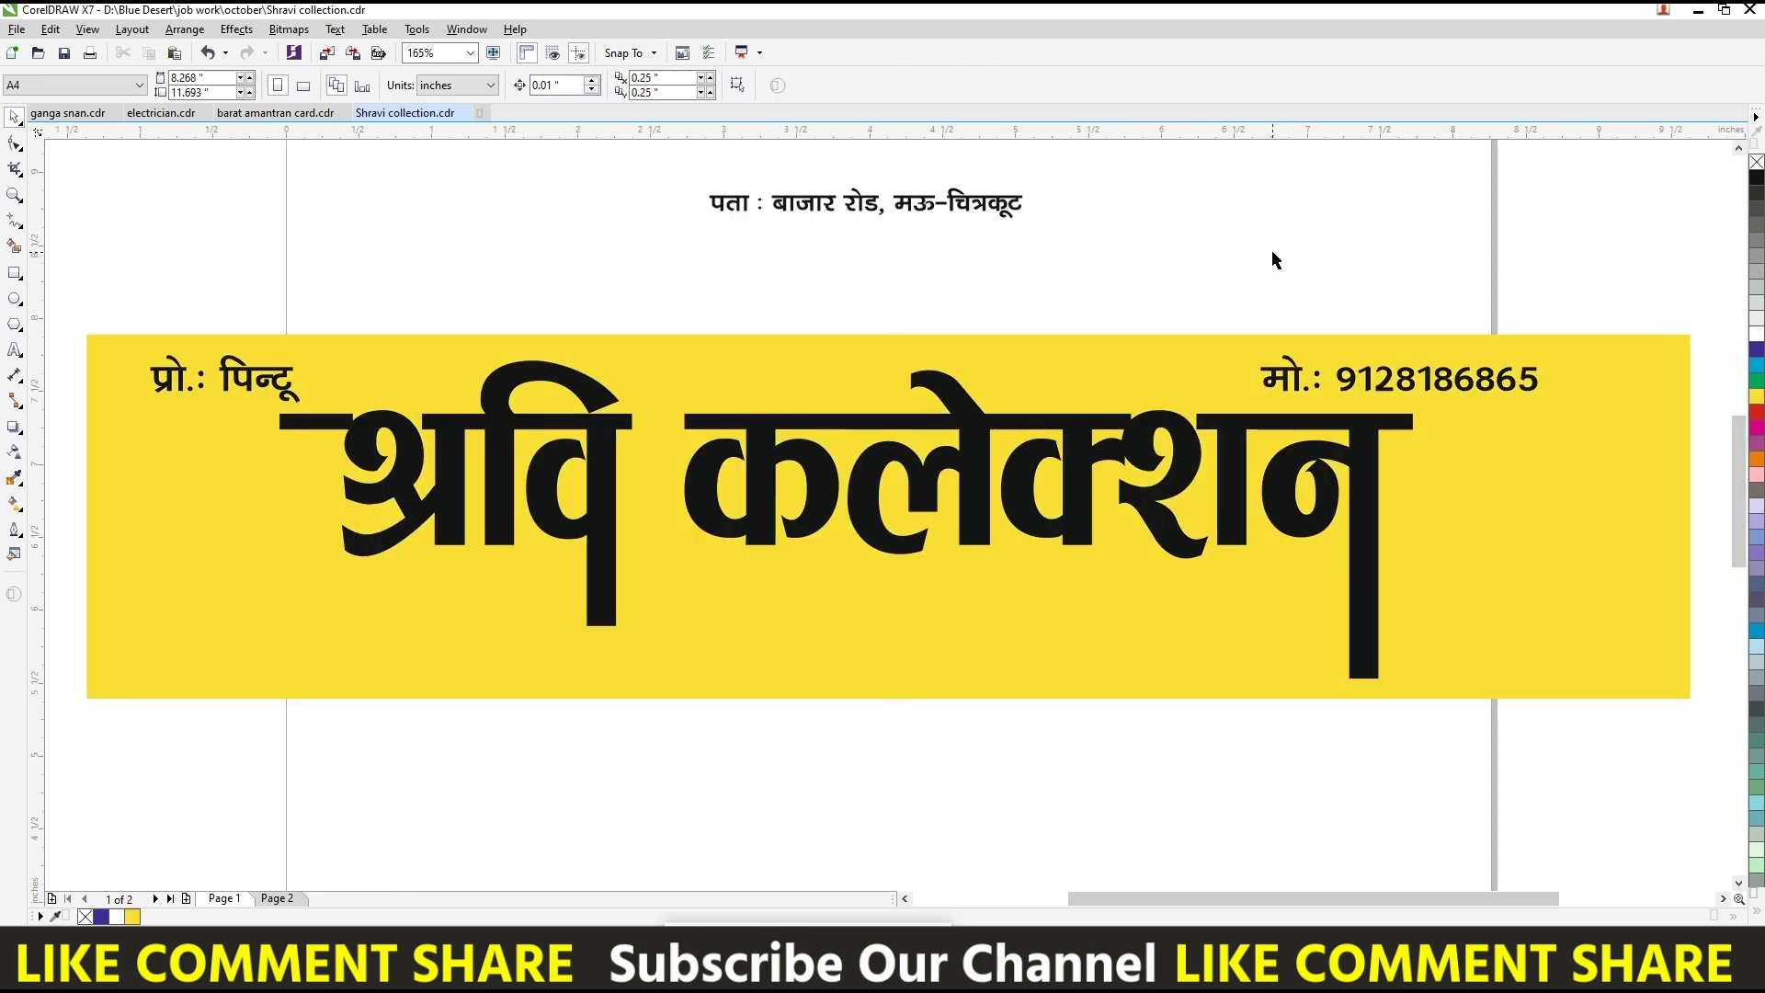
pyautogui.scroll(1, 1272, 250)
pyautogui.moveTo(850, 338)
pyautogui.mouseDown()
pyautogui.moveTo(955, 695)
pyautogui.moveTo(1002, 690)
pyautogui.moveTo(983, 694)
pyautogui.mouseUp()
pyautogui.click(1009, 632)
# - Place the goods list below the address and split it into two lines
pyautogui.click(968, 377)
pyautogui.click(1002, 230)
pyautogui.moveTo(997, 230); pyautogui.dragTo(931, 743)
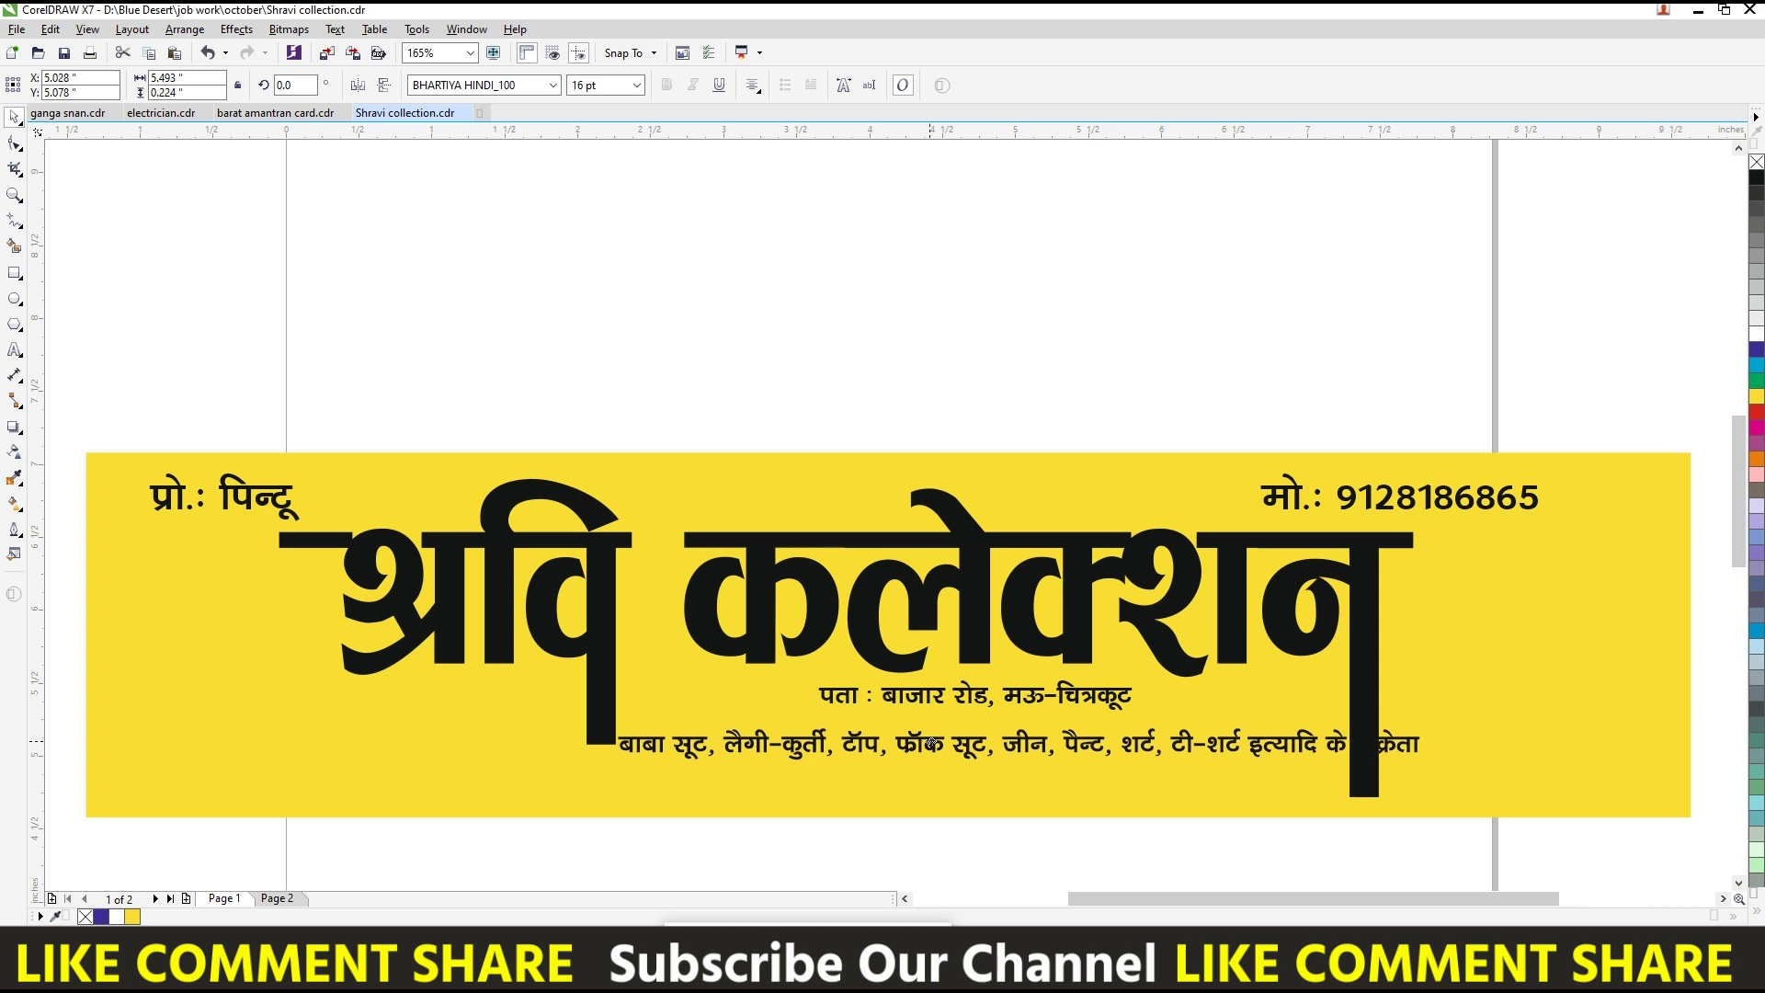
pyautogui.doubleClick(1119, 735)
pyautogui.press('Return')
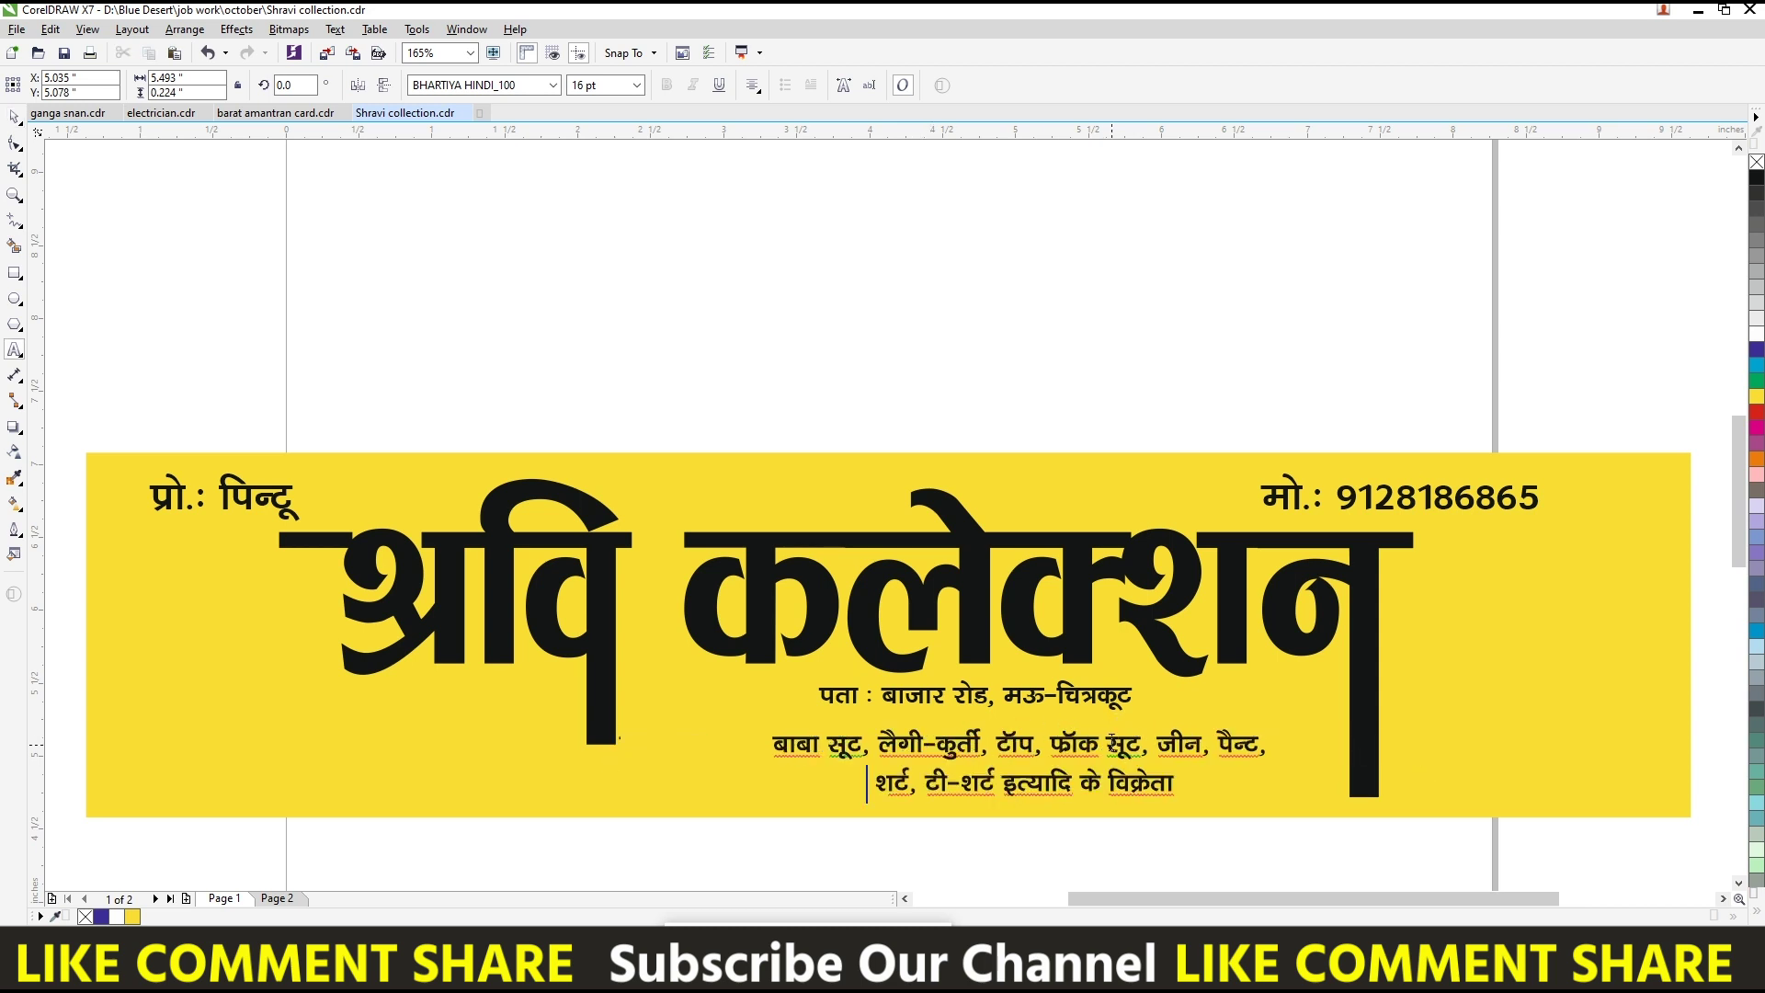
pyautogui.press('Return')
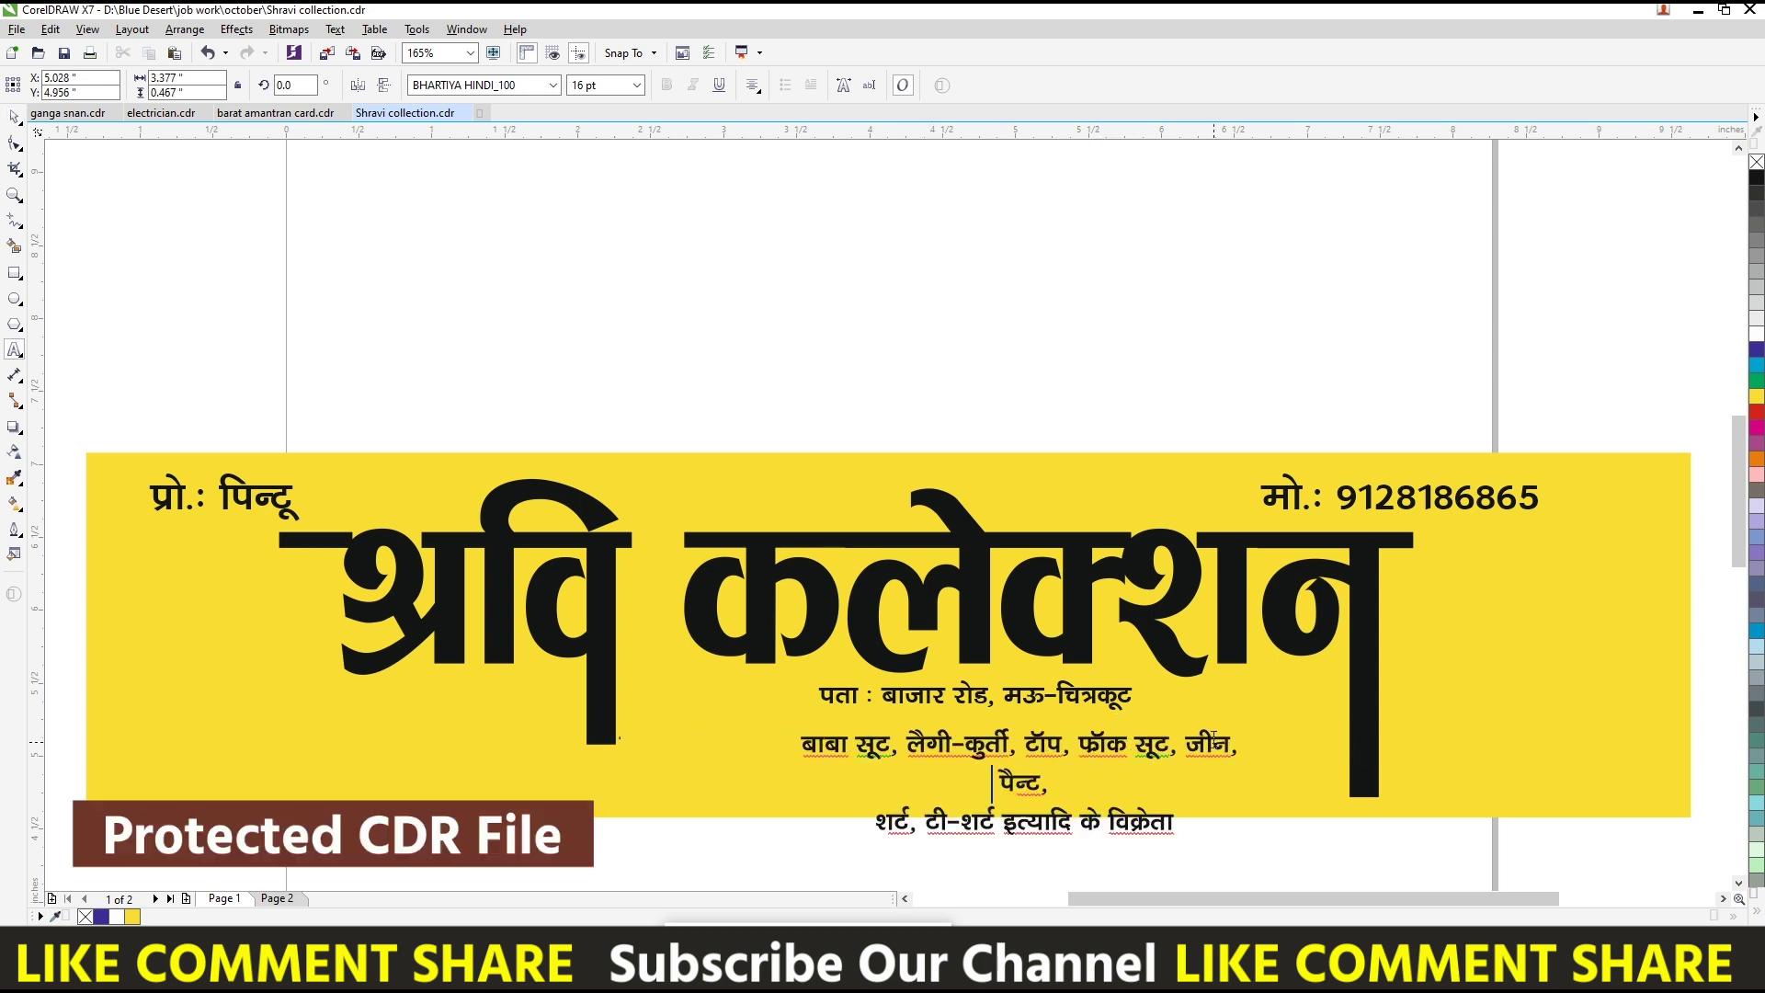
pyautogui.press('End')
pyautogui.press('Delete')
pyautogui.hotkey('ctrl', 'space')
pyautogui.hotkey('ctrl', 'space')
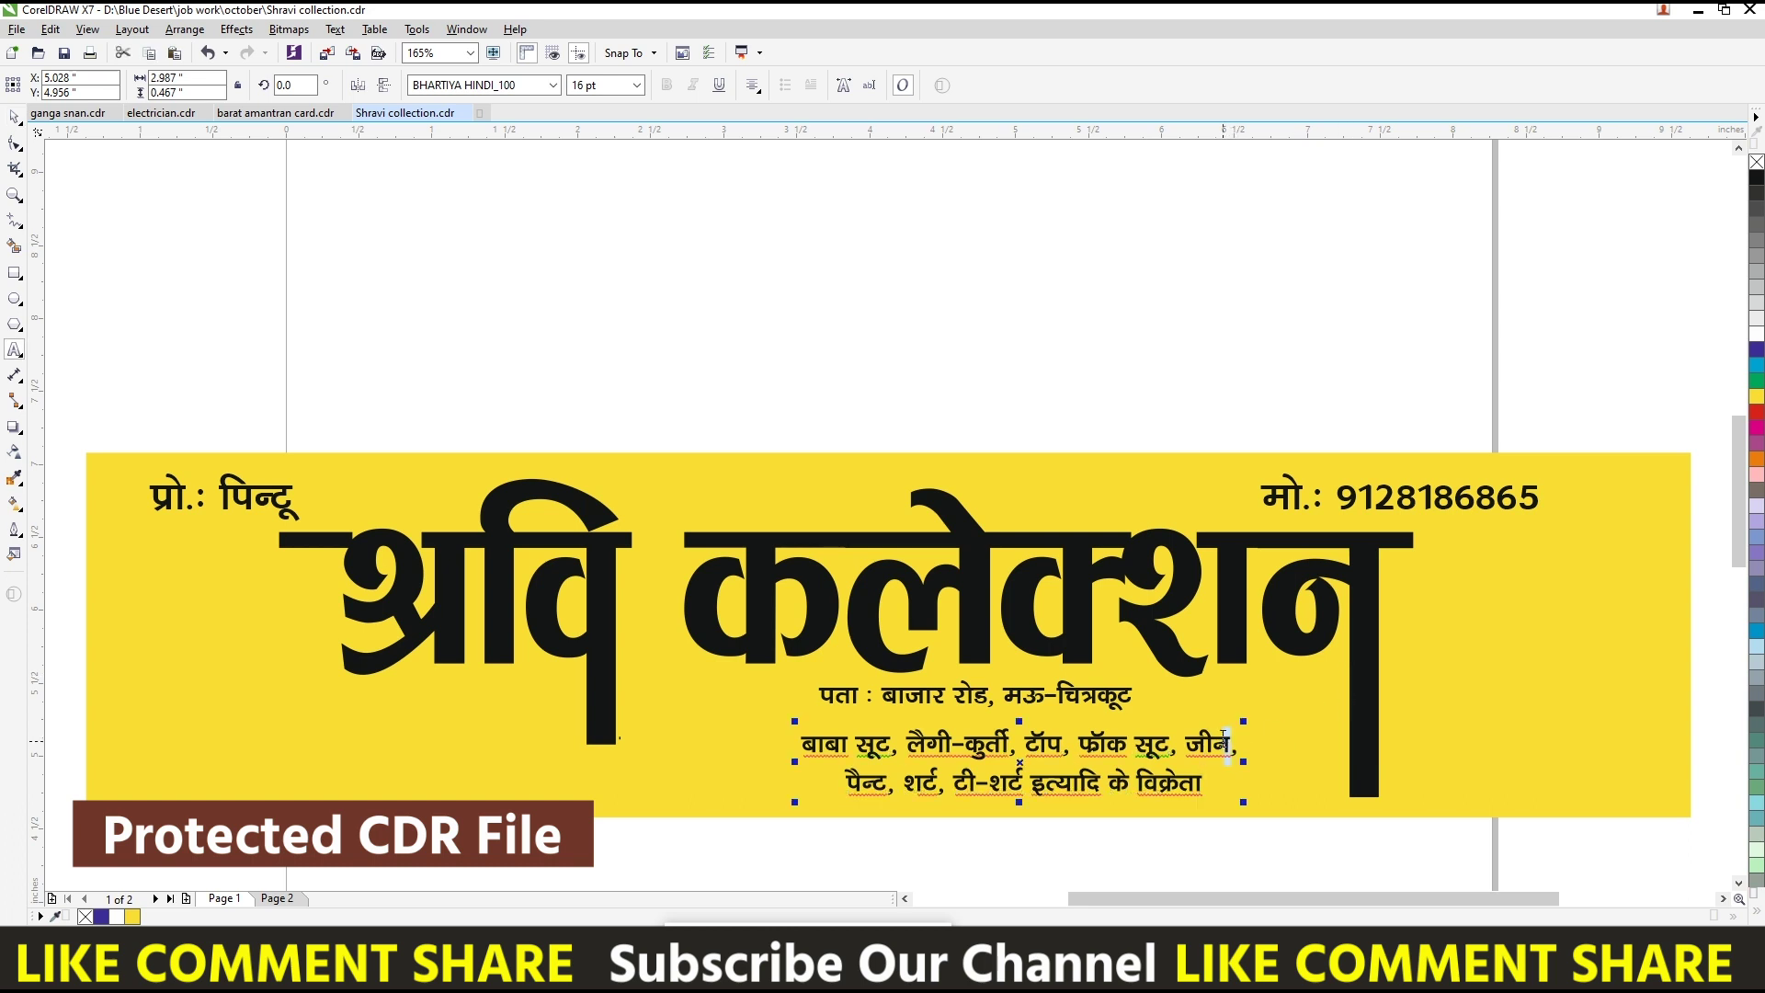
pyautogui.write('्स')
pyautogui.hotkey('ctrl', 'space')
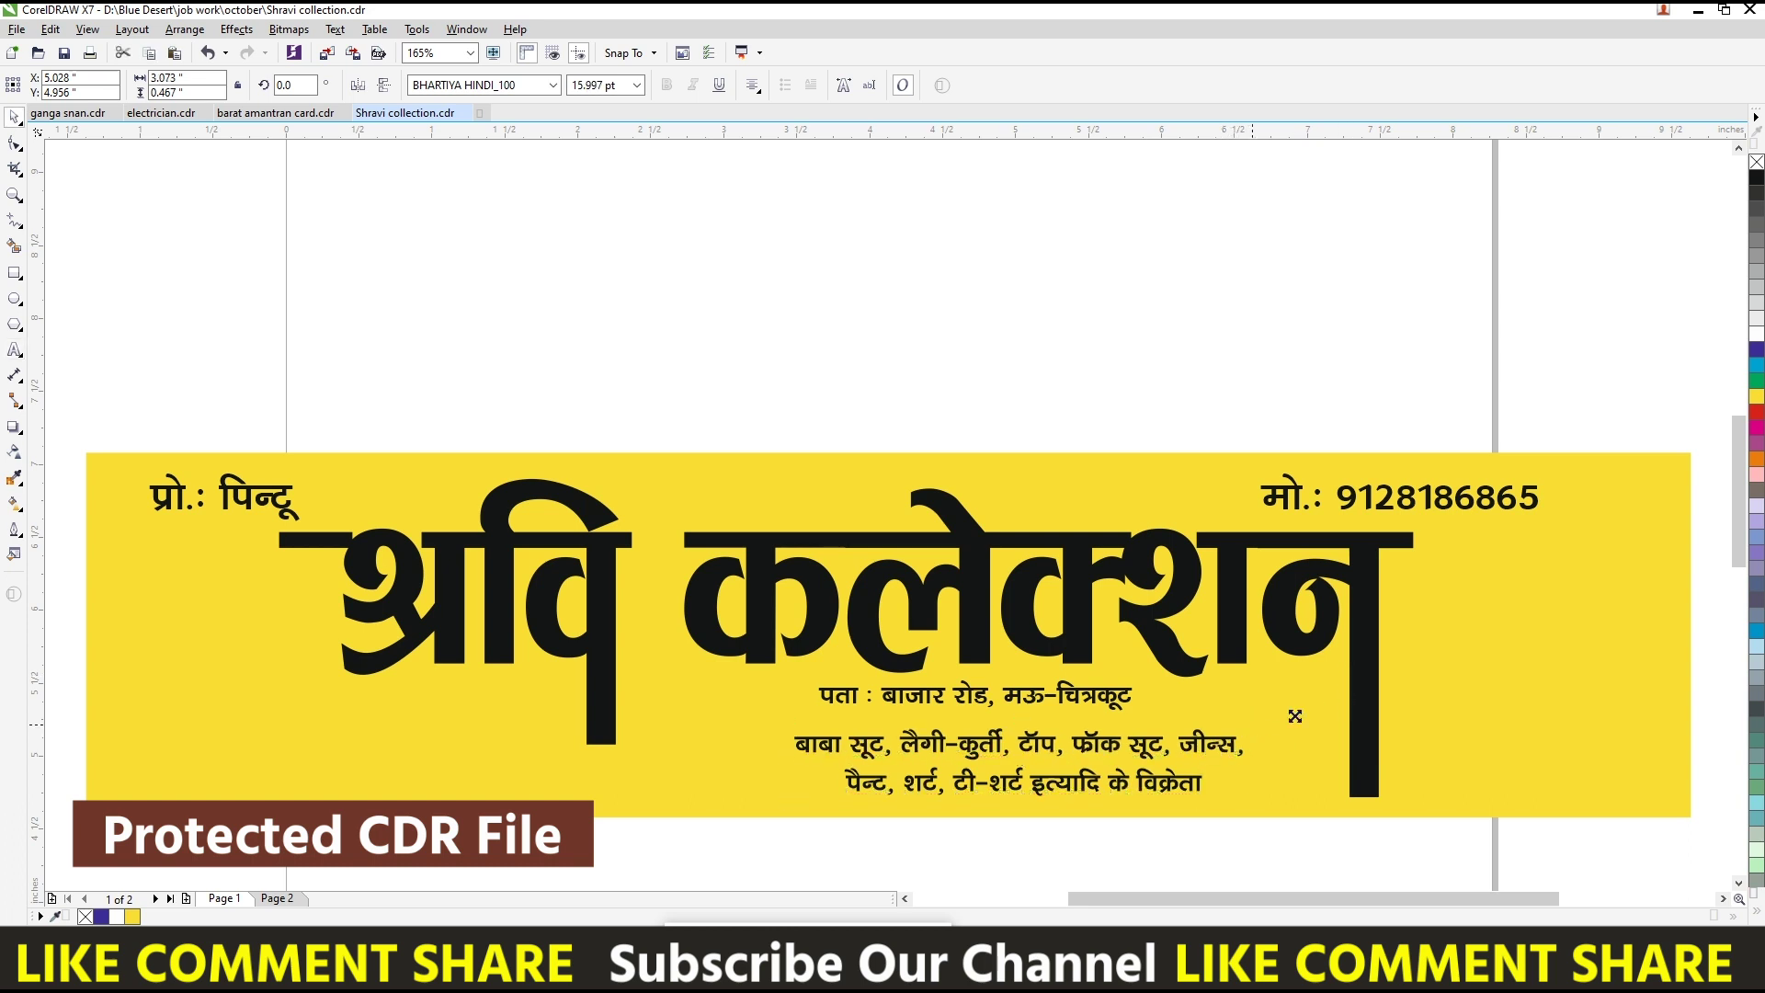
# - Enlarge the two product lines to about 20.4 pt, tighten their spacing, widen and nudge them up
pyautogui.moveTo(1240, 724); pyautogui.dragTo(1310, 711)
pyautogui.press('F10')
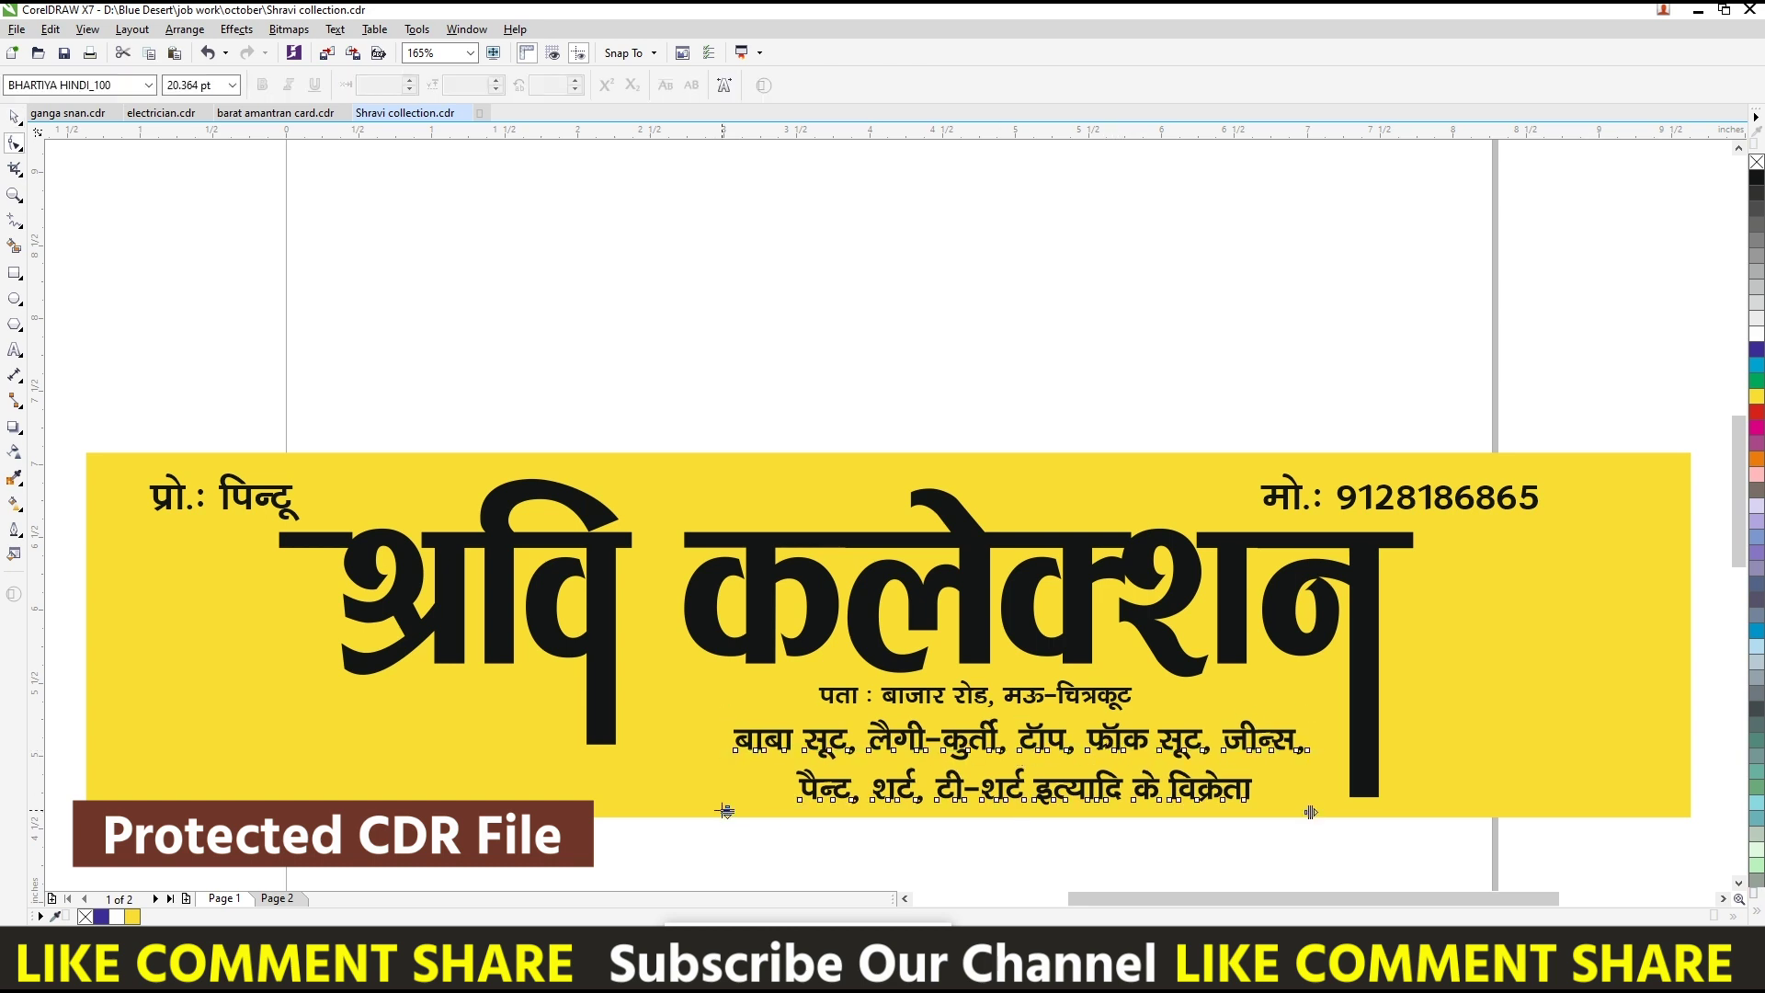
pyautogui.moveTo(726, 811); pyautogui.dragTo(727, 794)
pyautogui.press('space')
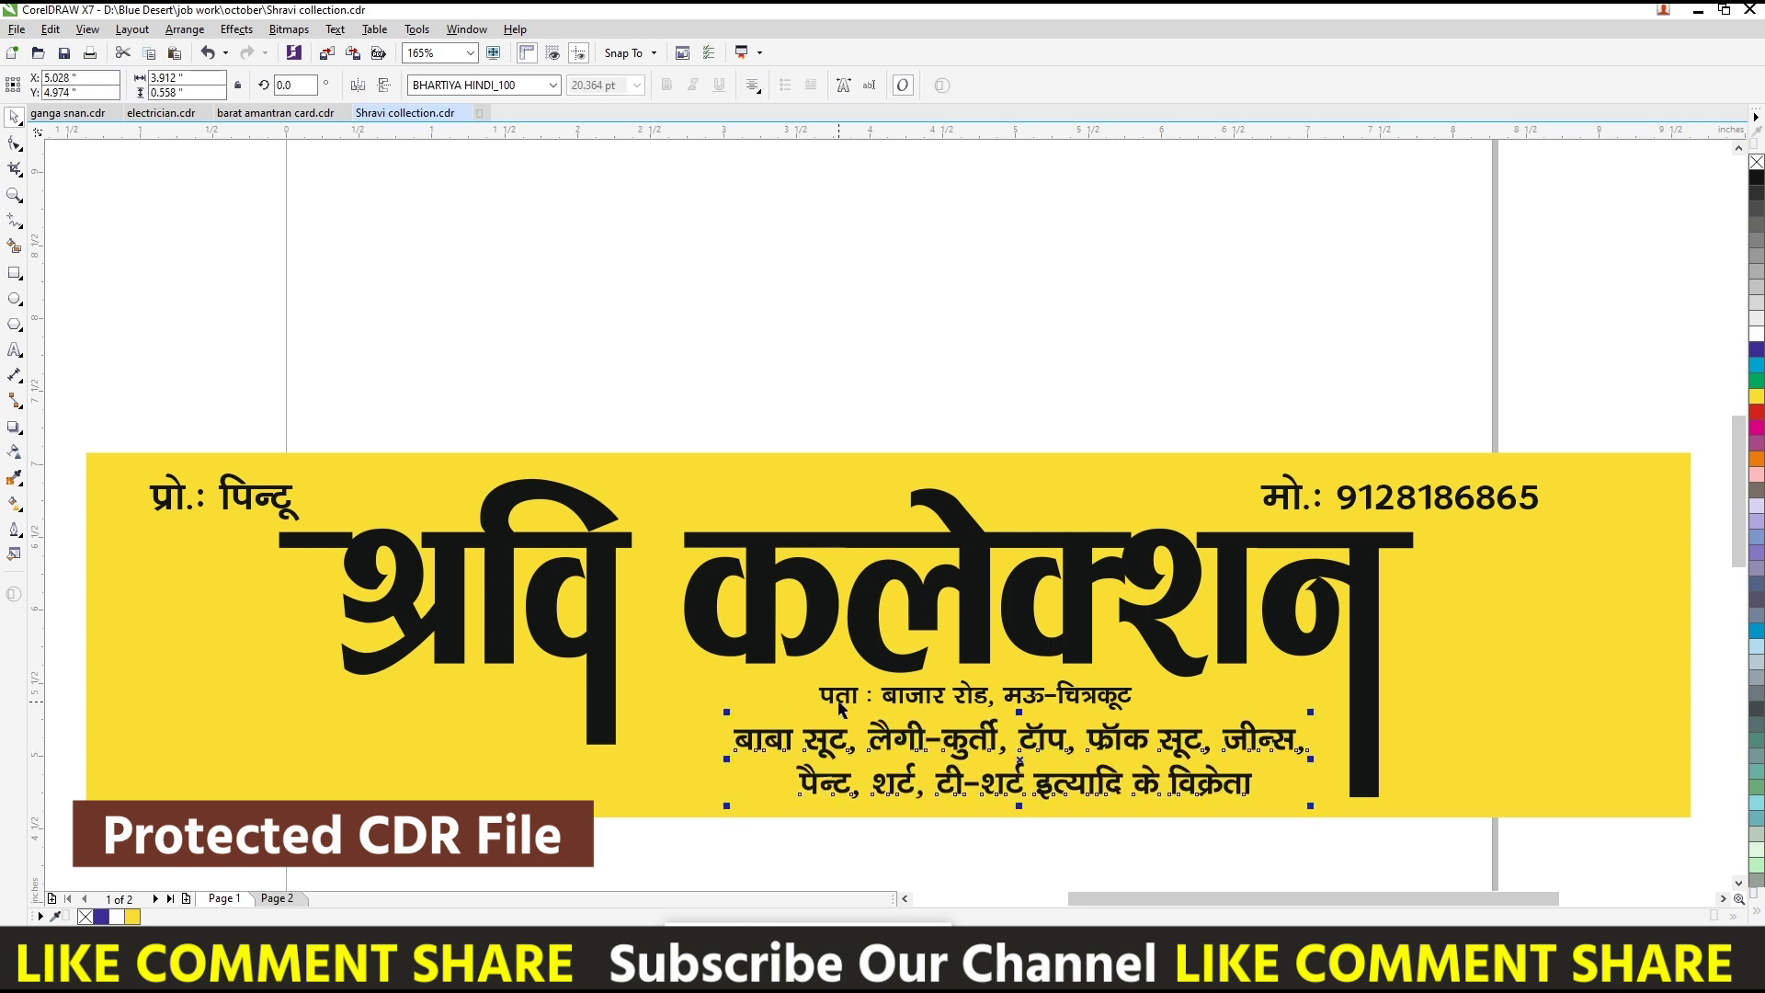
pyautogui.moveTo(726, 758); pyautogui.dragTo(645, 757)
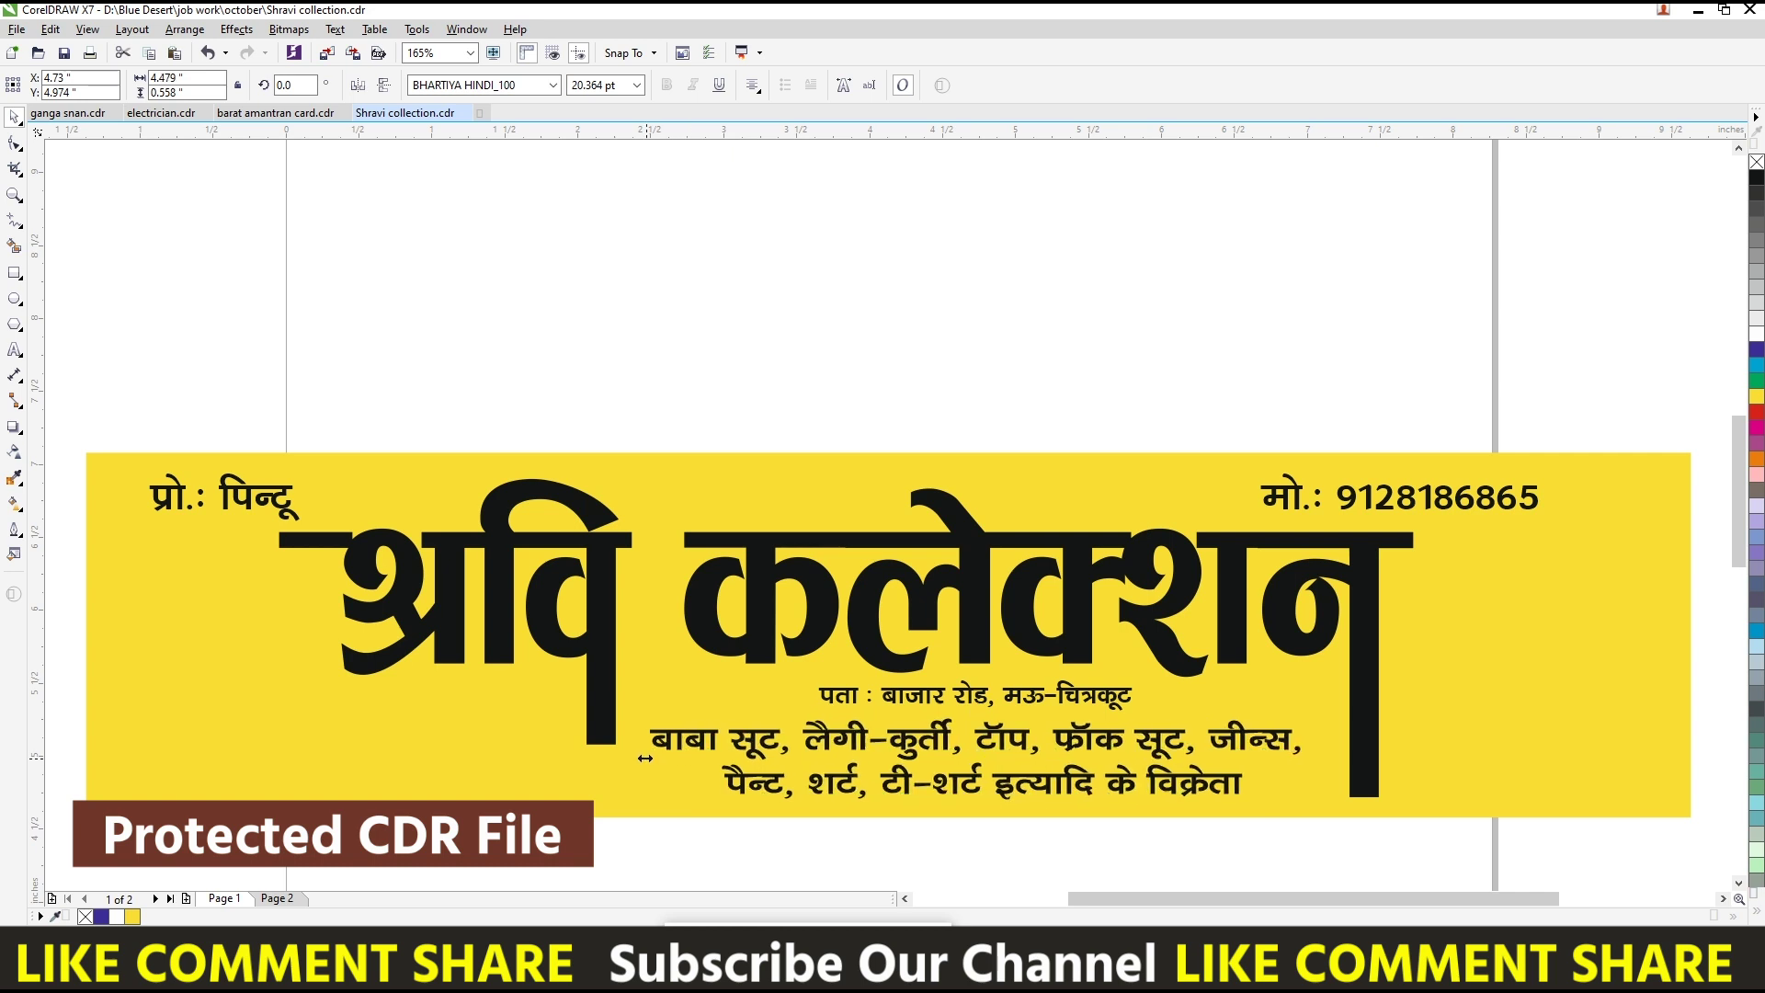
pyautogui.press('F10')
pyautogui.scroll(2, 1072, 736)
pyautogui.scroll(1, 1132, 752)
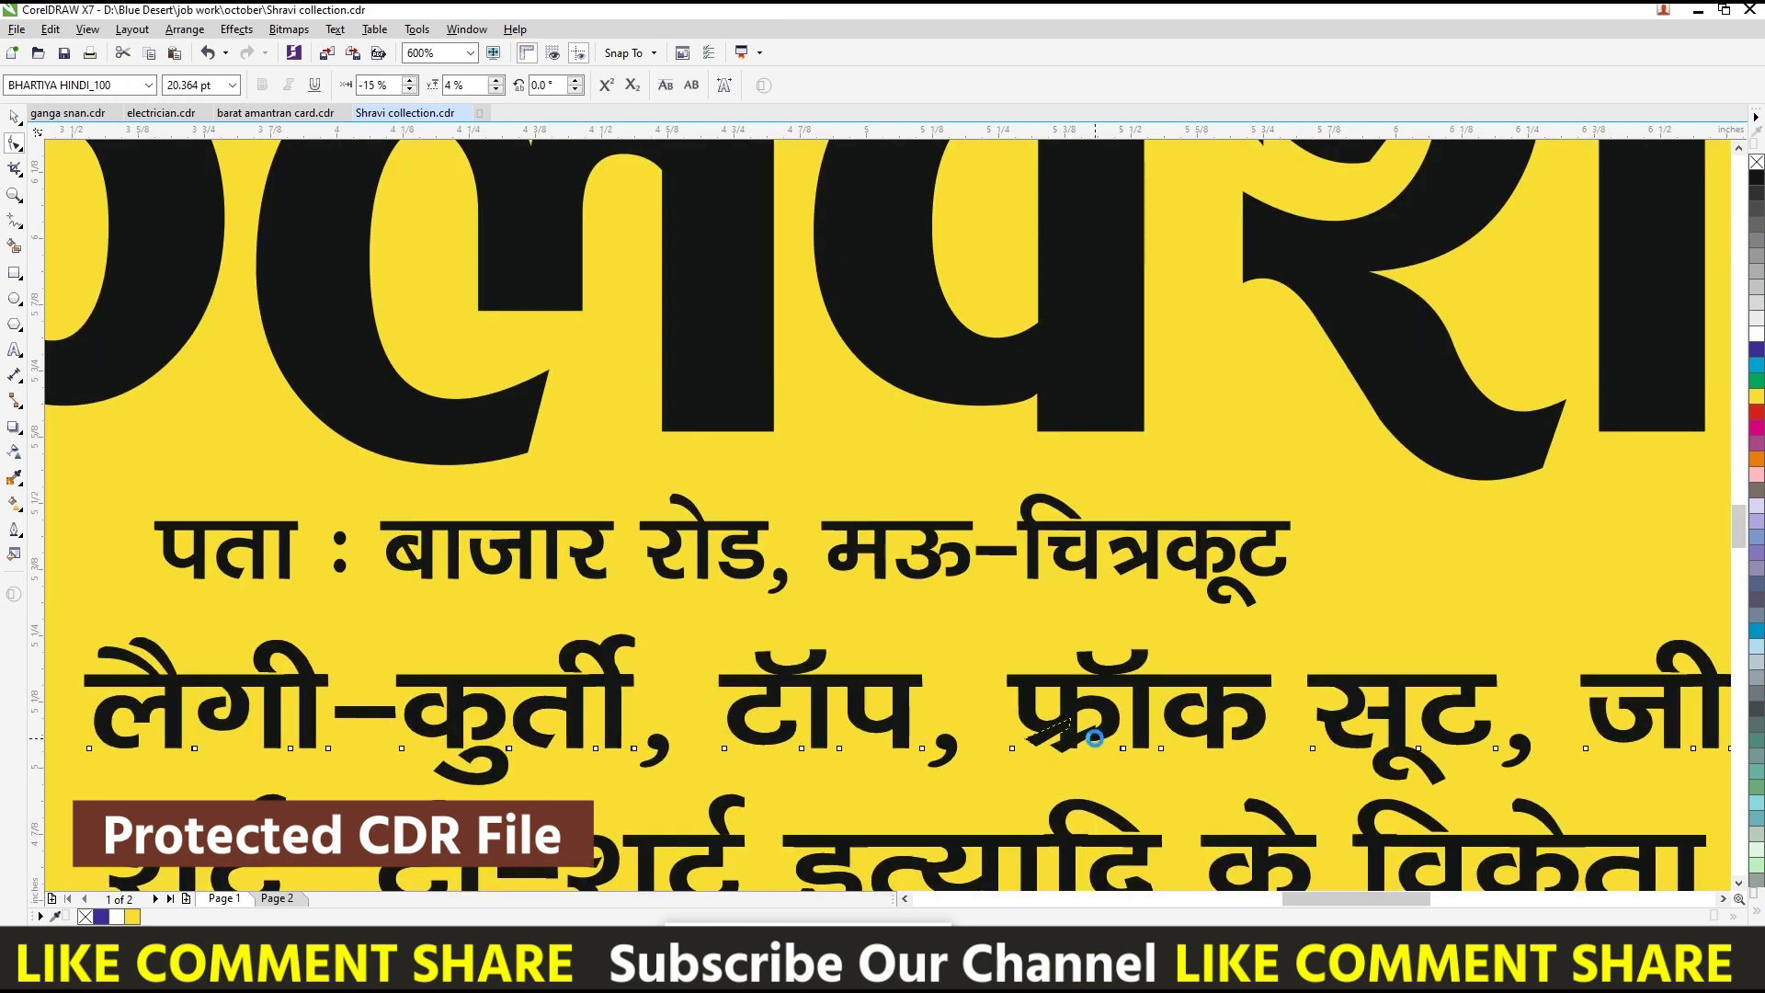
pyautogui.press('space')
pyautogui.press('Up')
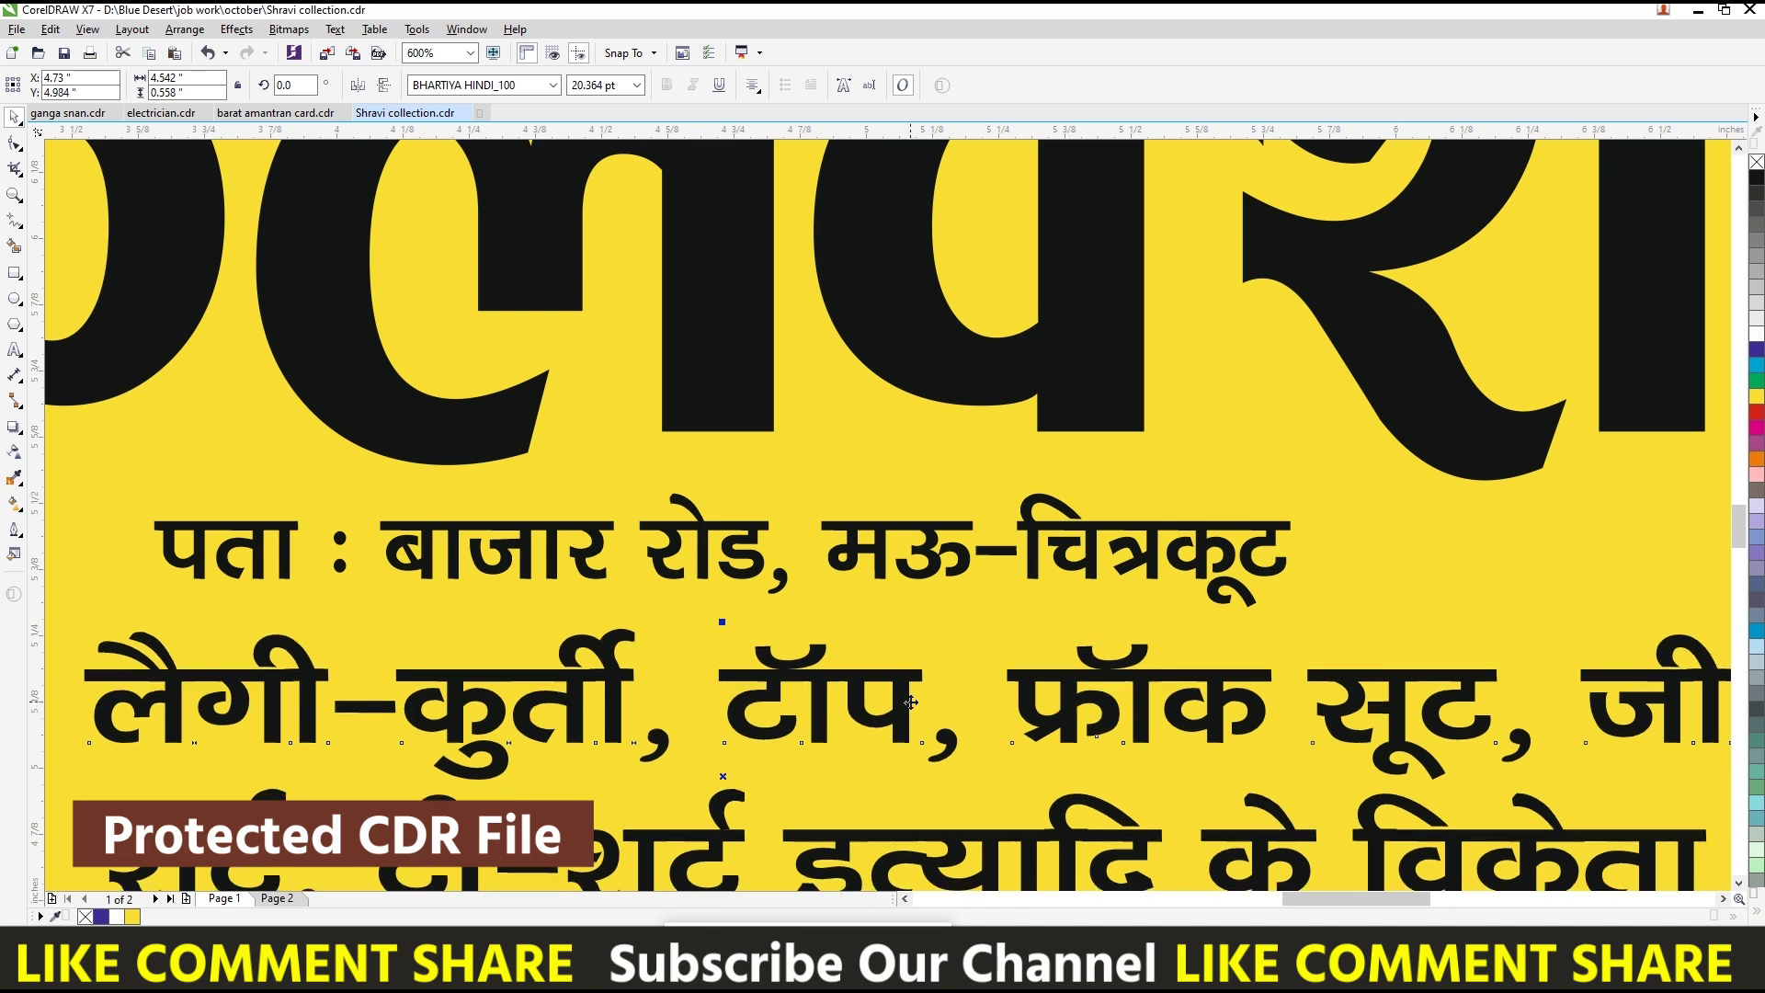
pyautogui.scroll(-2, 941, 722)
pyautogui.scroll(-1, 896, 610)
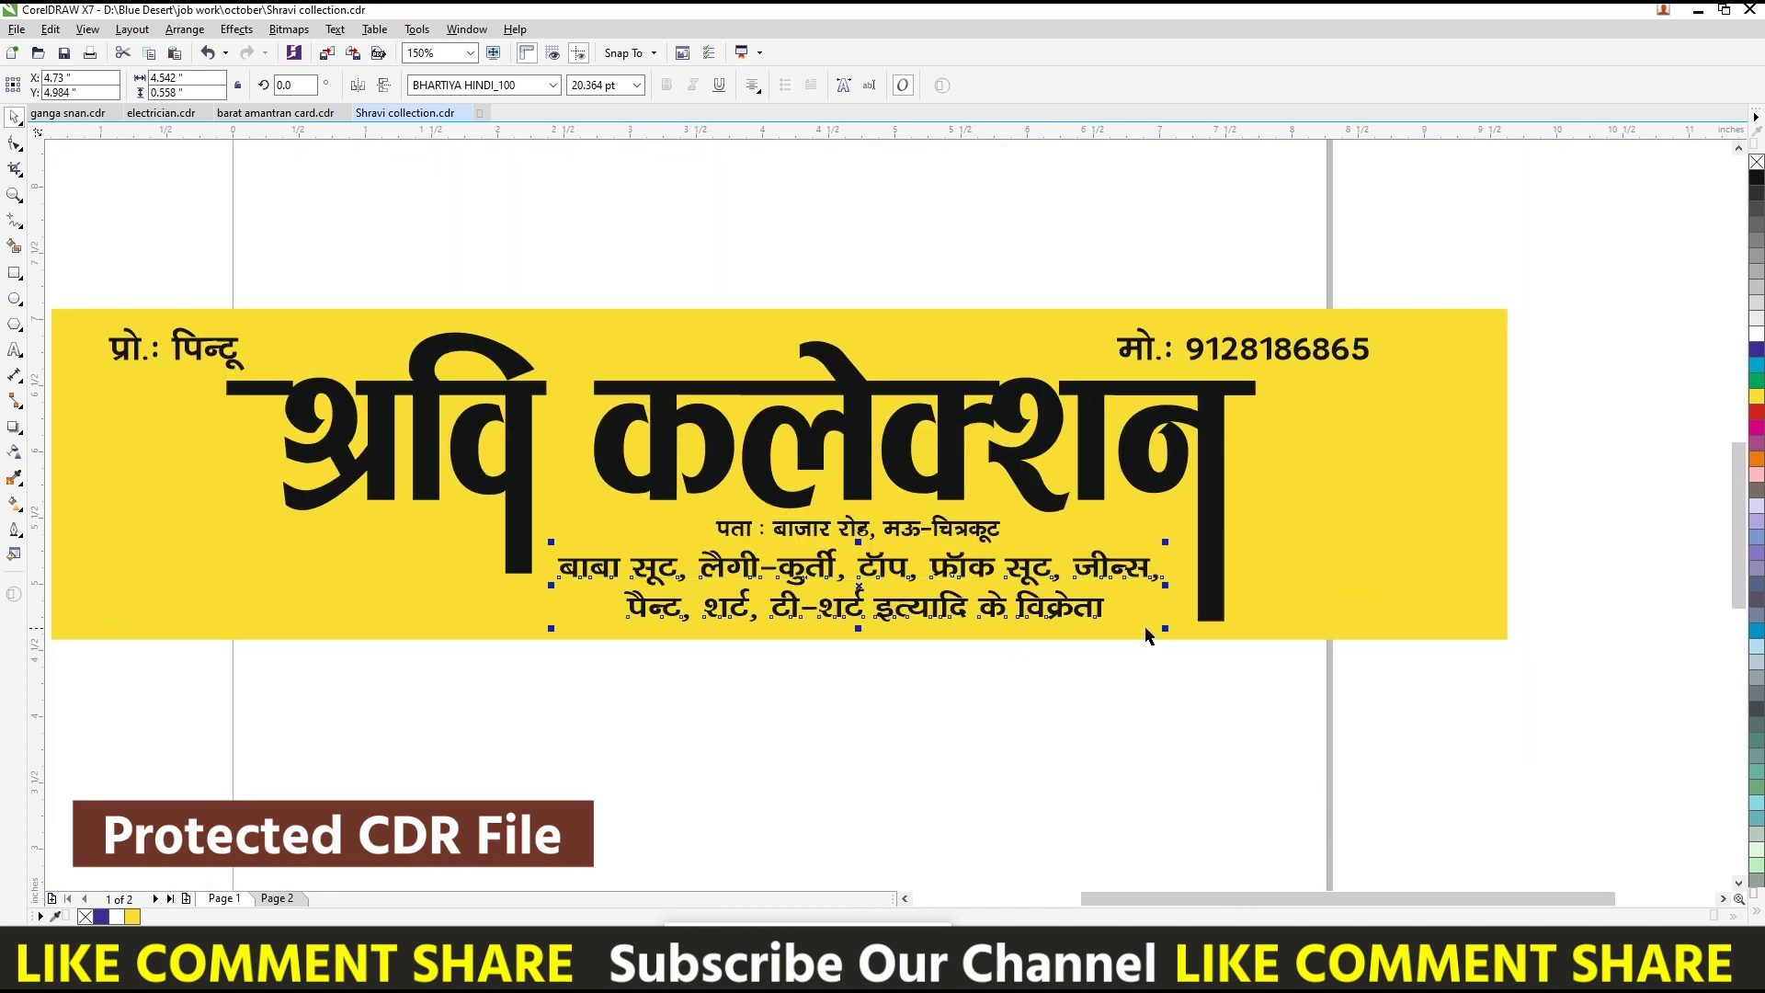
# - Stretch the address line wider and enlarge it slightly, moving it a touch down
pyautogui.click(1002, 535)
pyautogui.moveTo(1023, 557); pyautogui.dragTo(1055, 558)
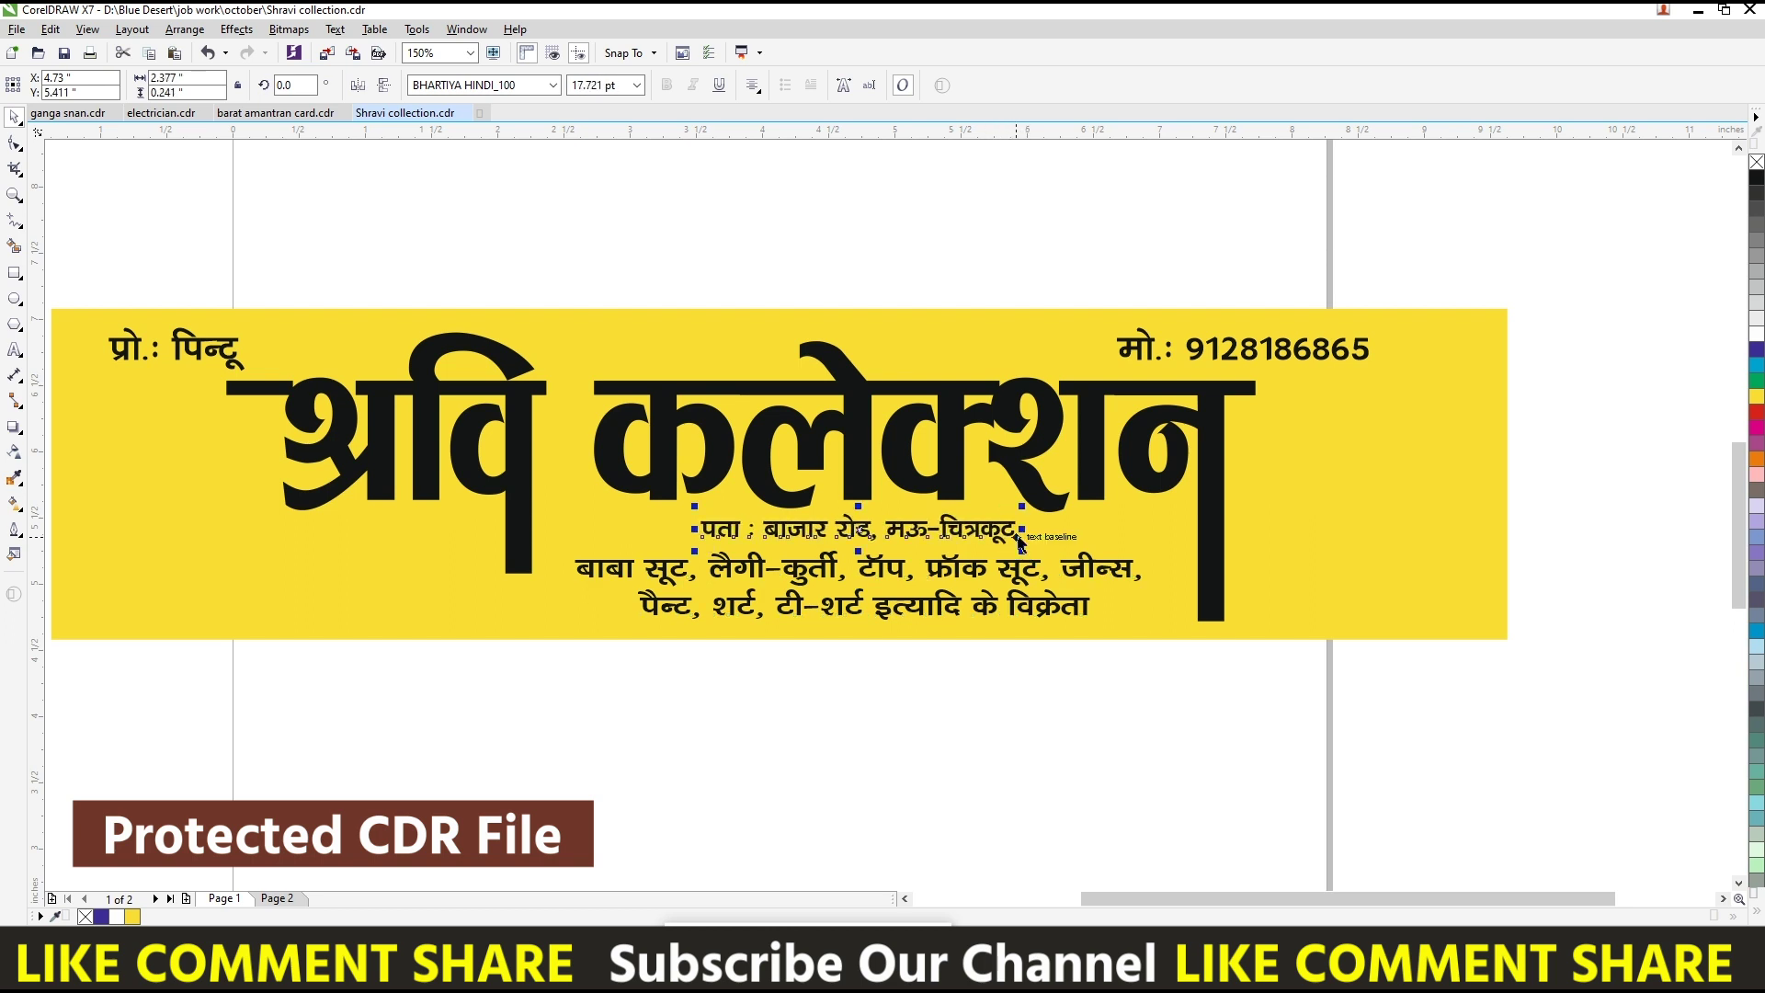
pyautogui.click(977, 558)
pyautogui.moveTo(1185, 726); pyautogui.dragTo(706, 613)
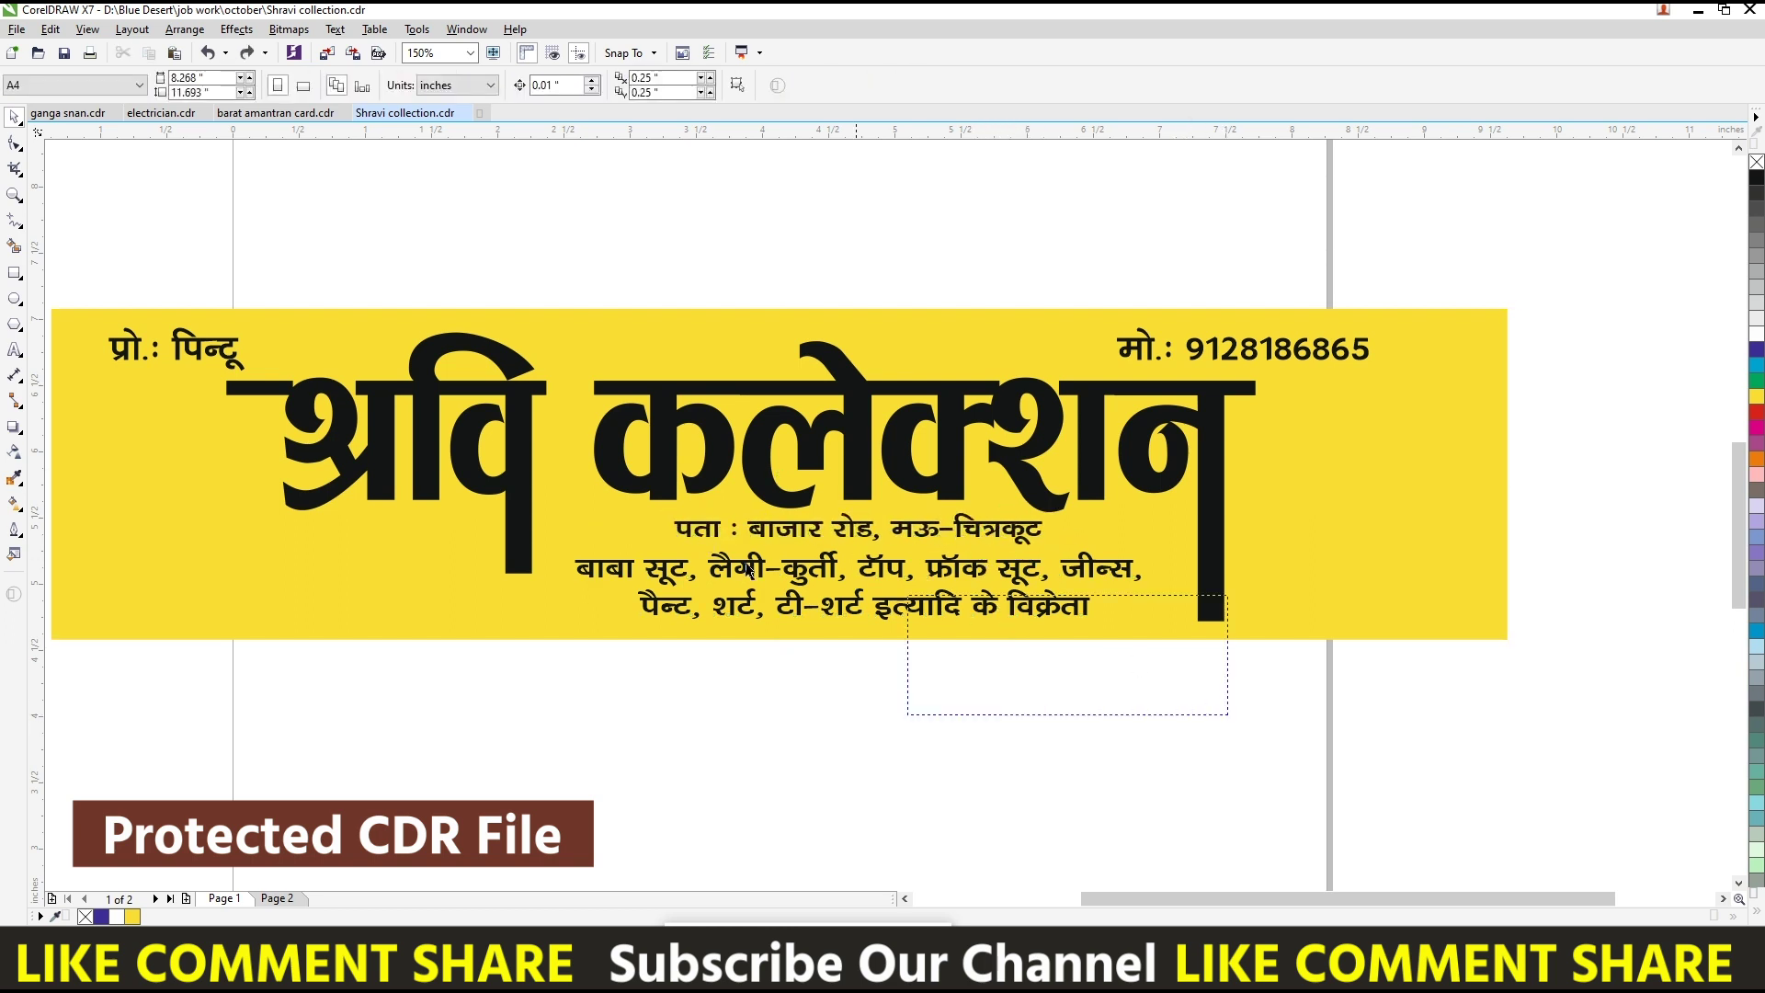
pyautogui.click(915, 526)
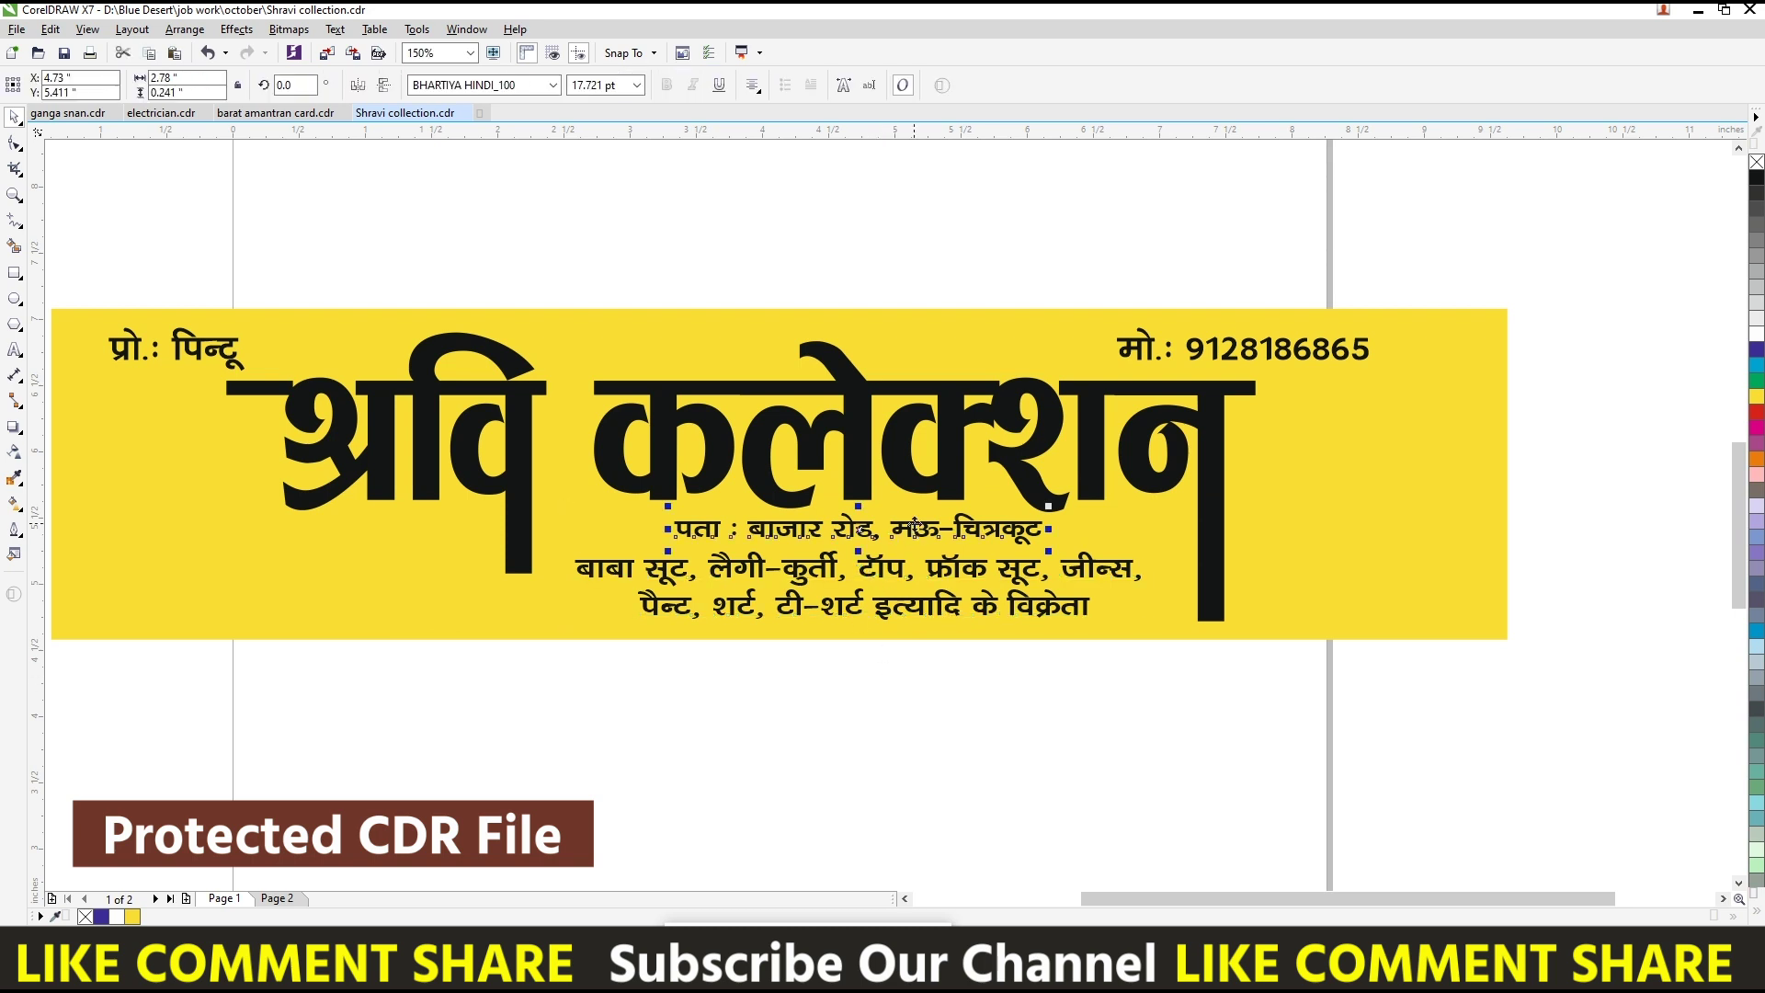
pyautogui.moveTo(915, 526); pyautogui.dragTo(915, 529)
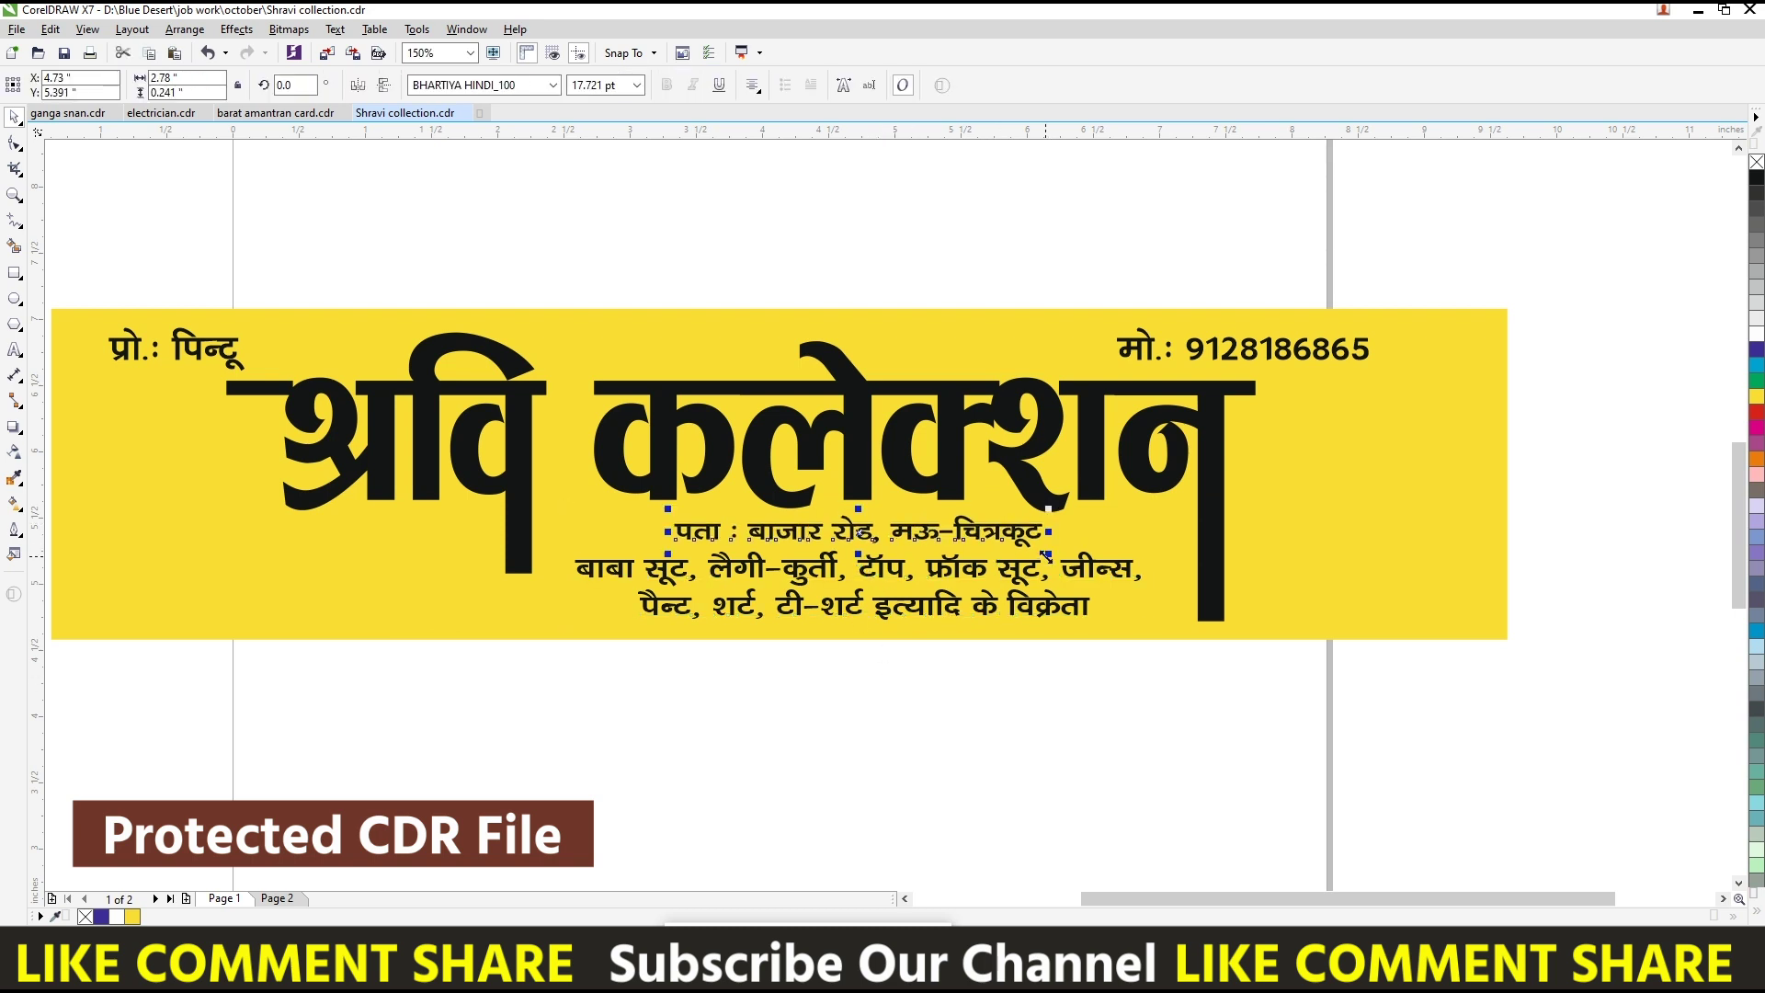
pyautogui.moveTo(1046, 554); pyautogui.dragTo(1053, 558)
# - Stretch the address and both product lines together wider to the right
pyautogui.keyDown('shift'); pyautogui.click(1033, 568); pyautogui.keyUp('shift')
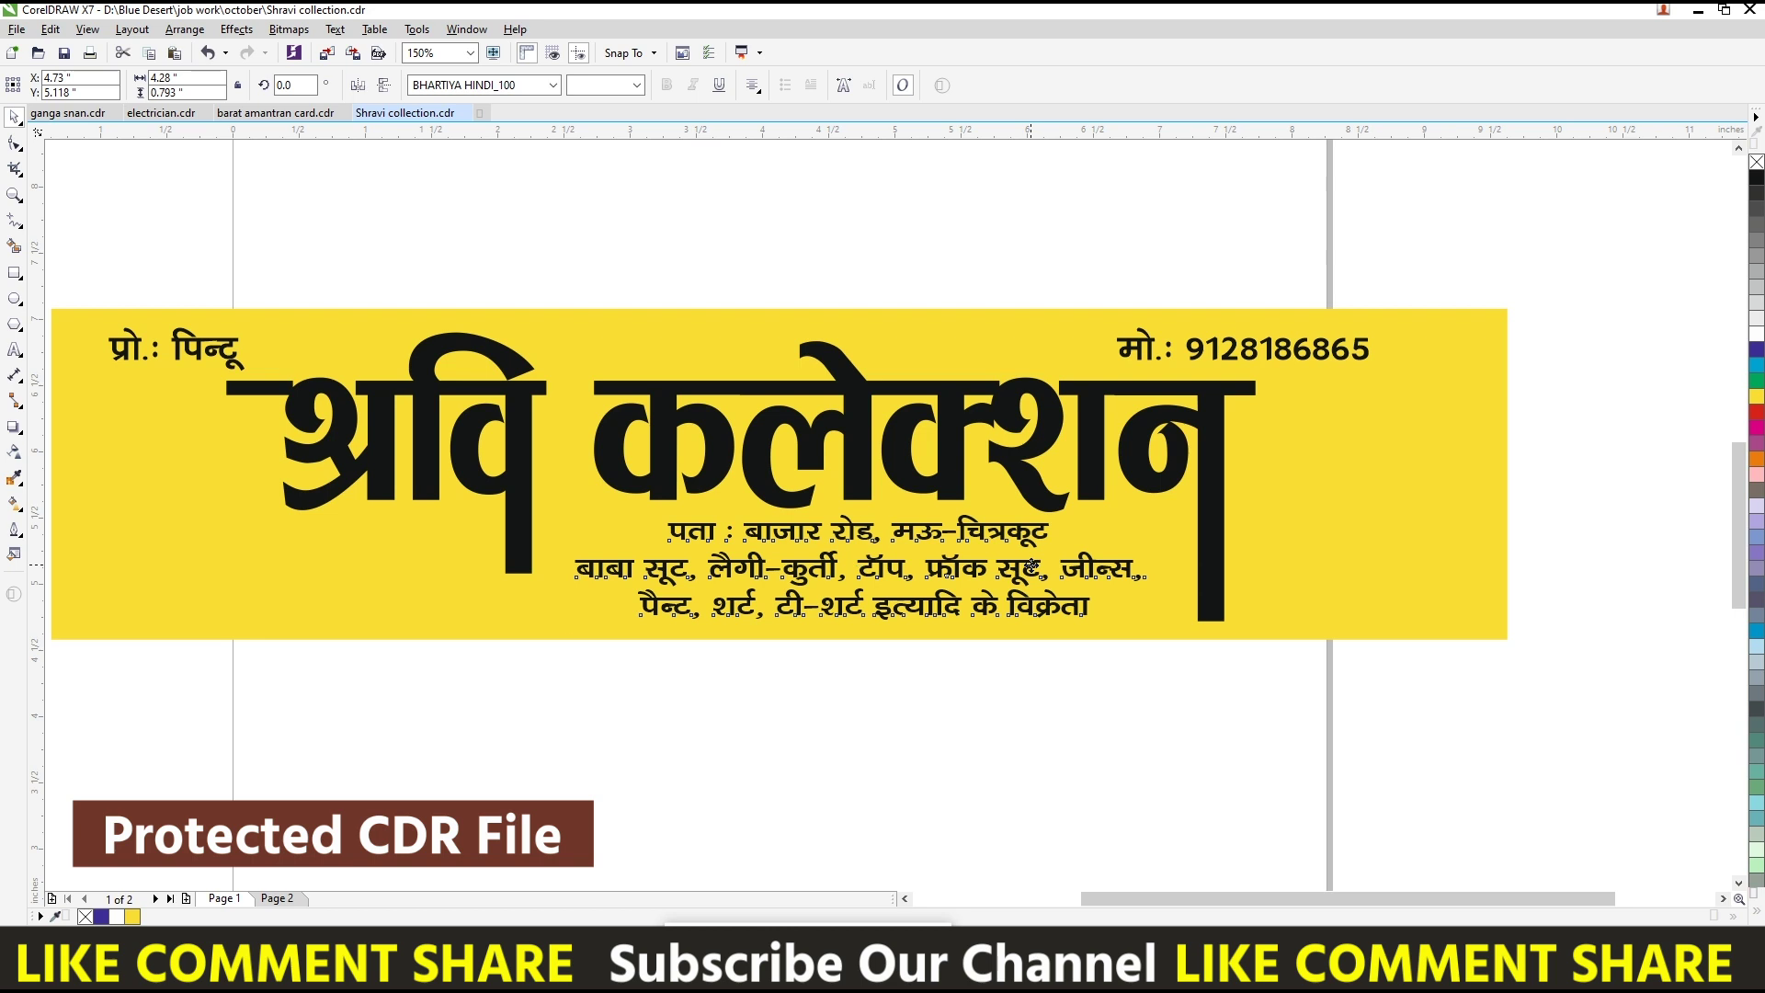
pyautogui.moveTo(1149, 576); pyautogui.dragTo(1176, 577)
pyautogui.click(1011, 657)
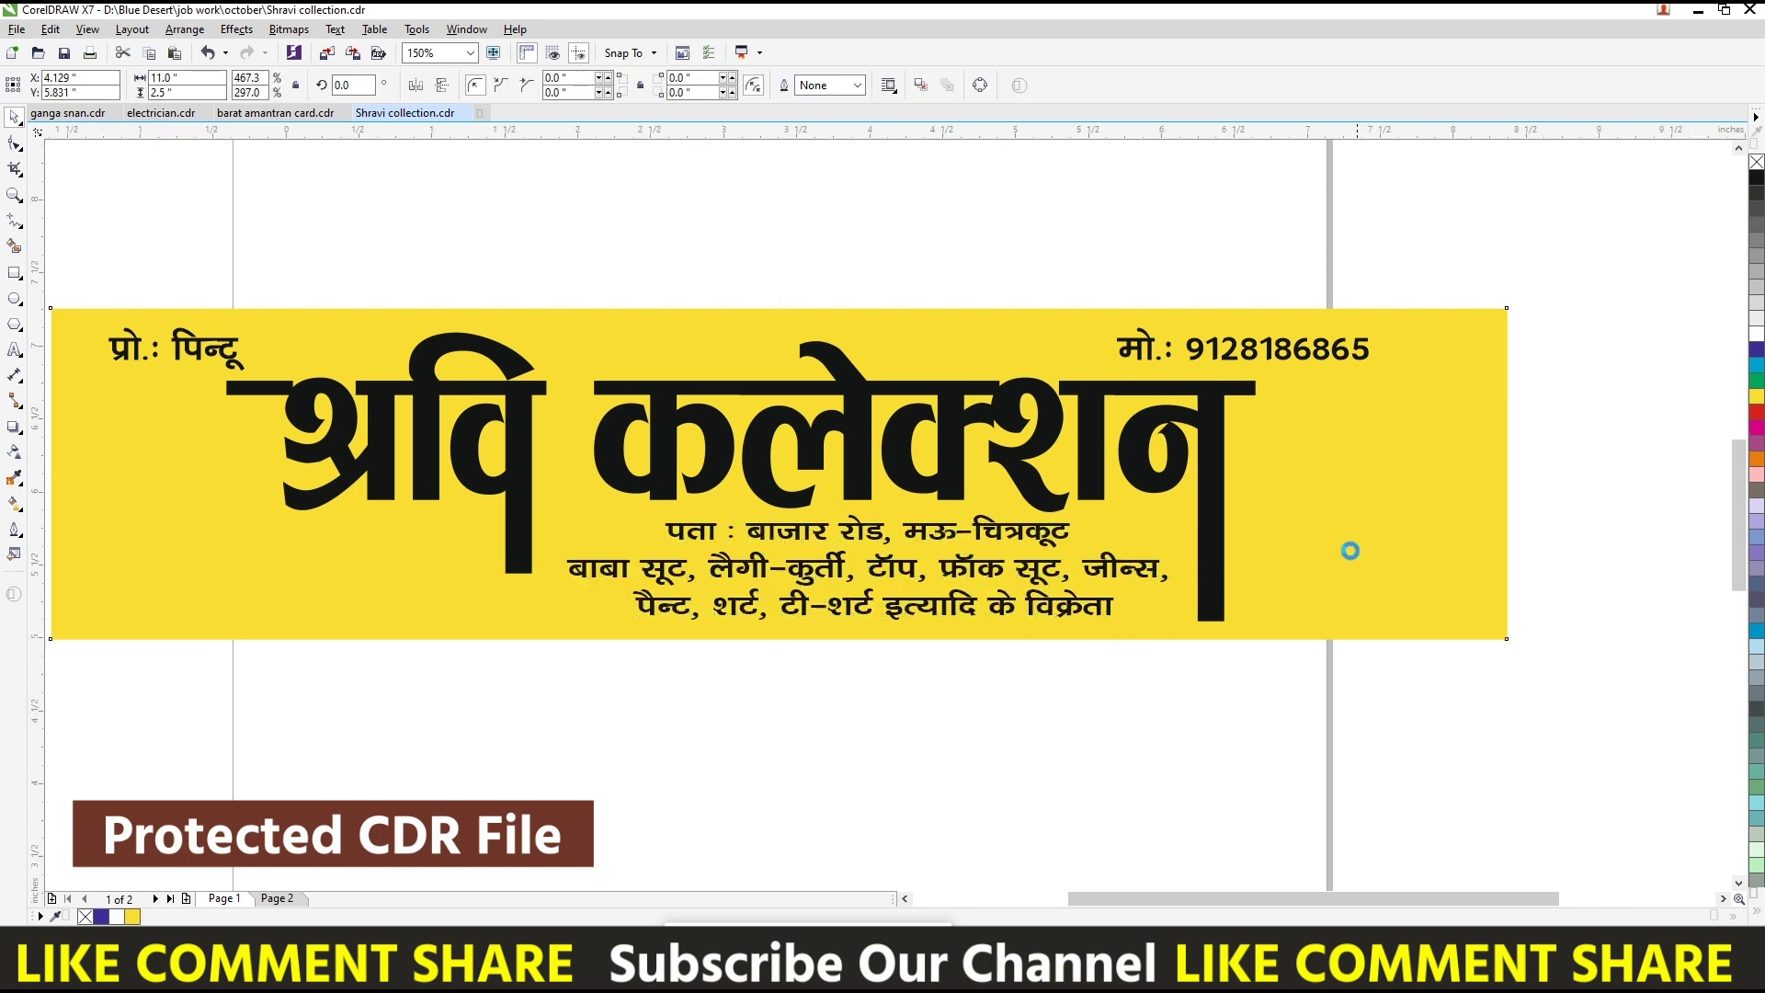
pyautogui.scroll(1, 1350, 550)
pyautogui.click(1026, 619)
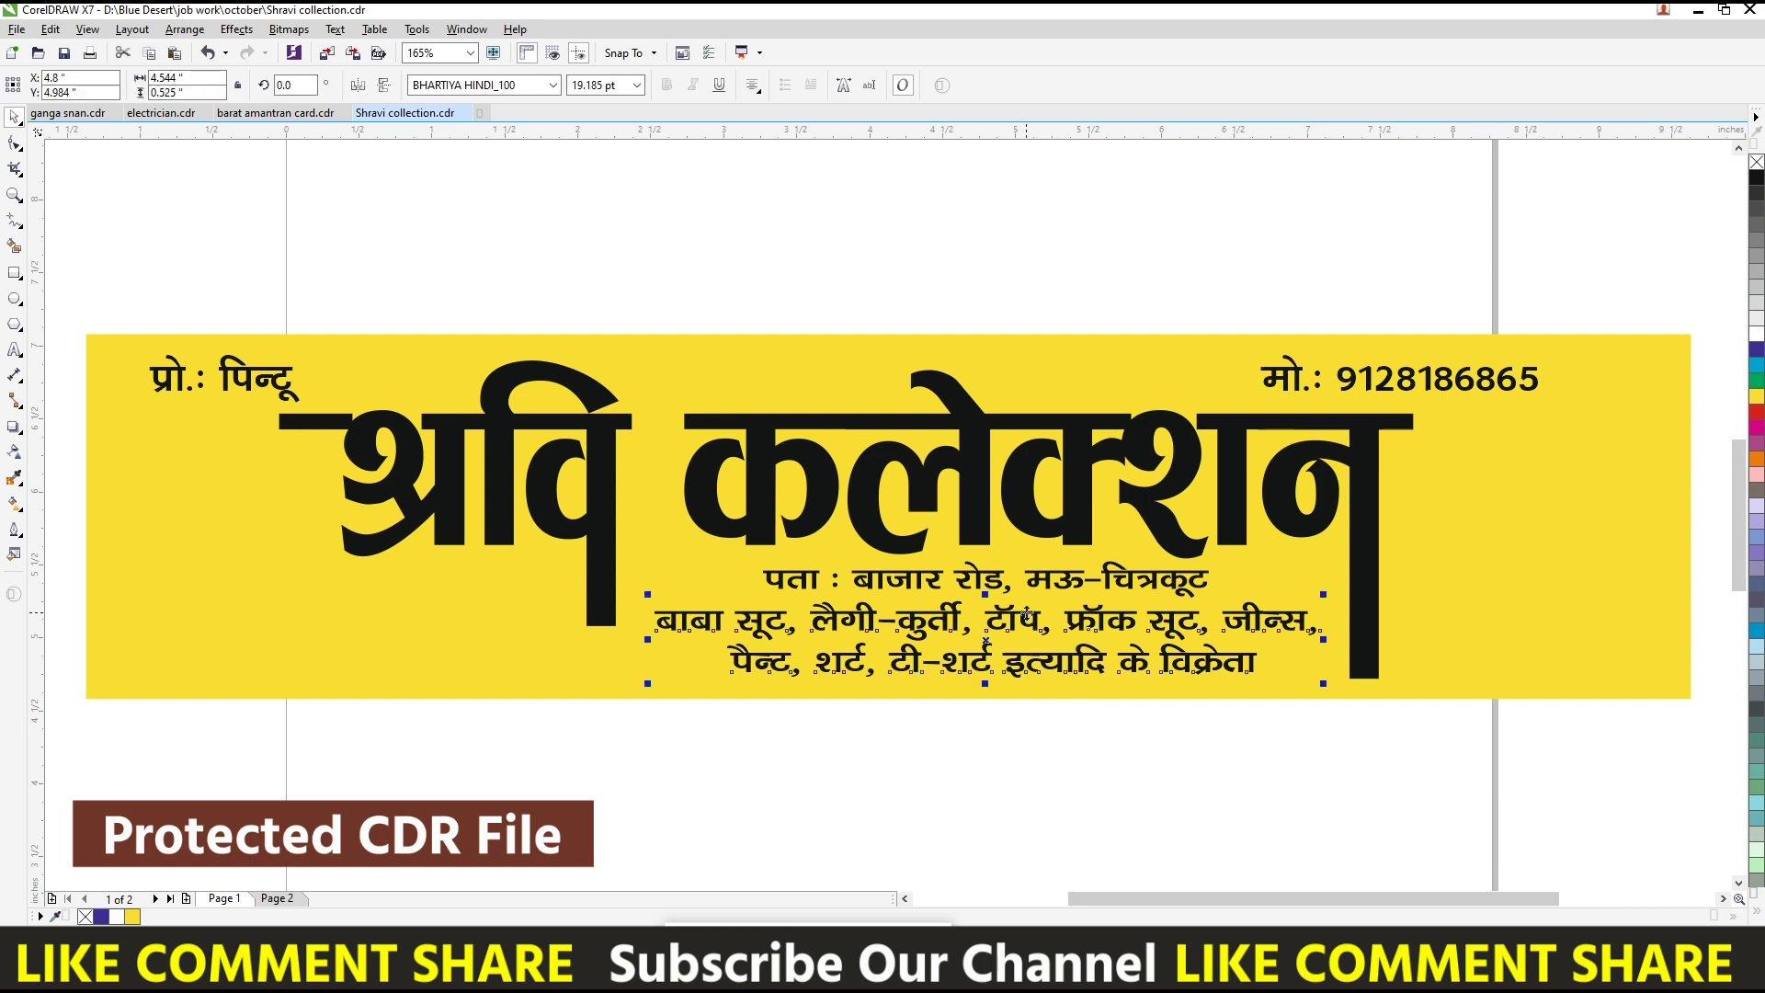
pyautogui.keyDown('shift'); pyautogui.click(1057, 586); pyautogui.keyUp('shift')
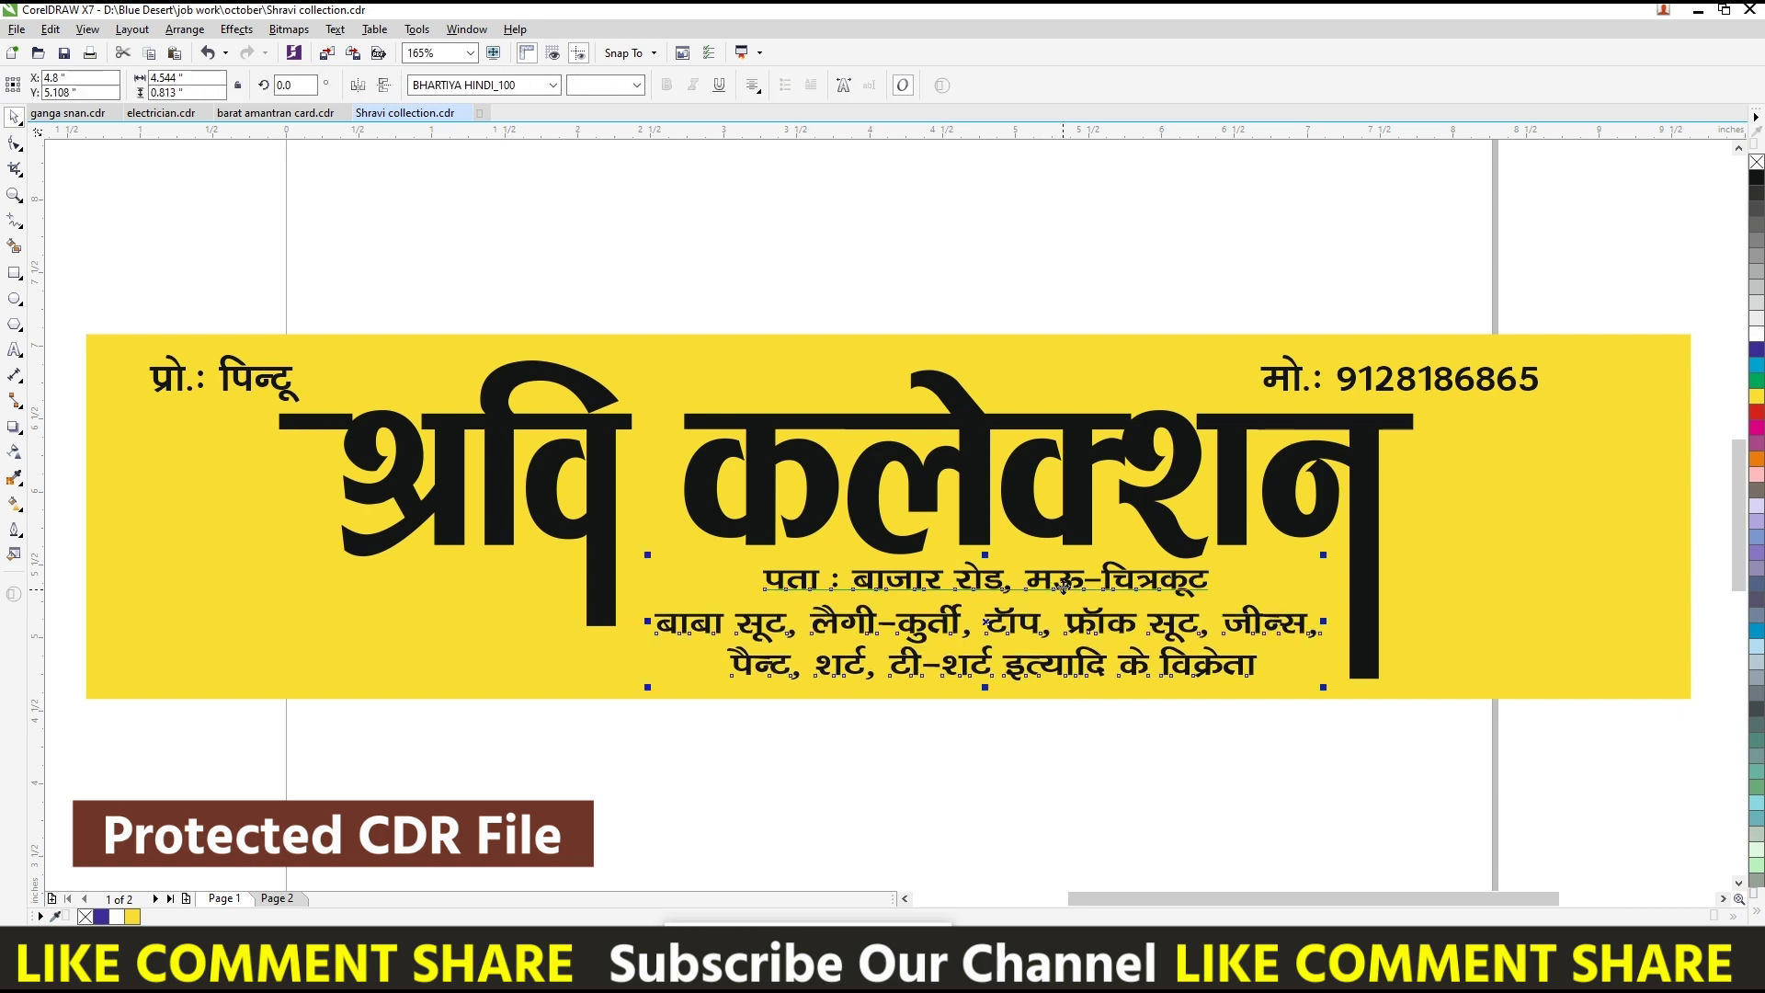
pyautogui.click(1050, 838)
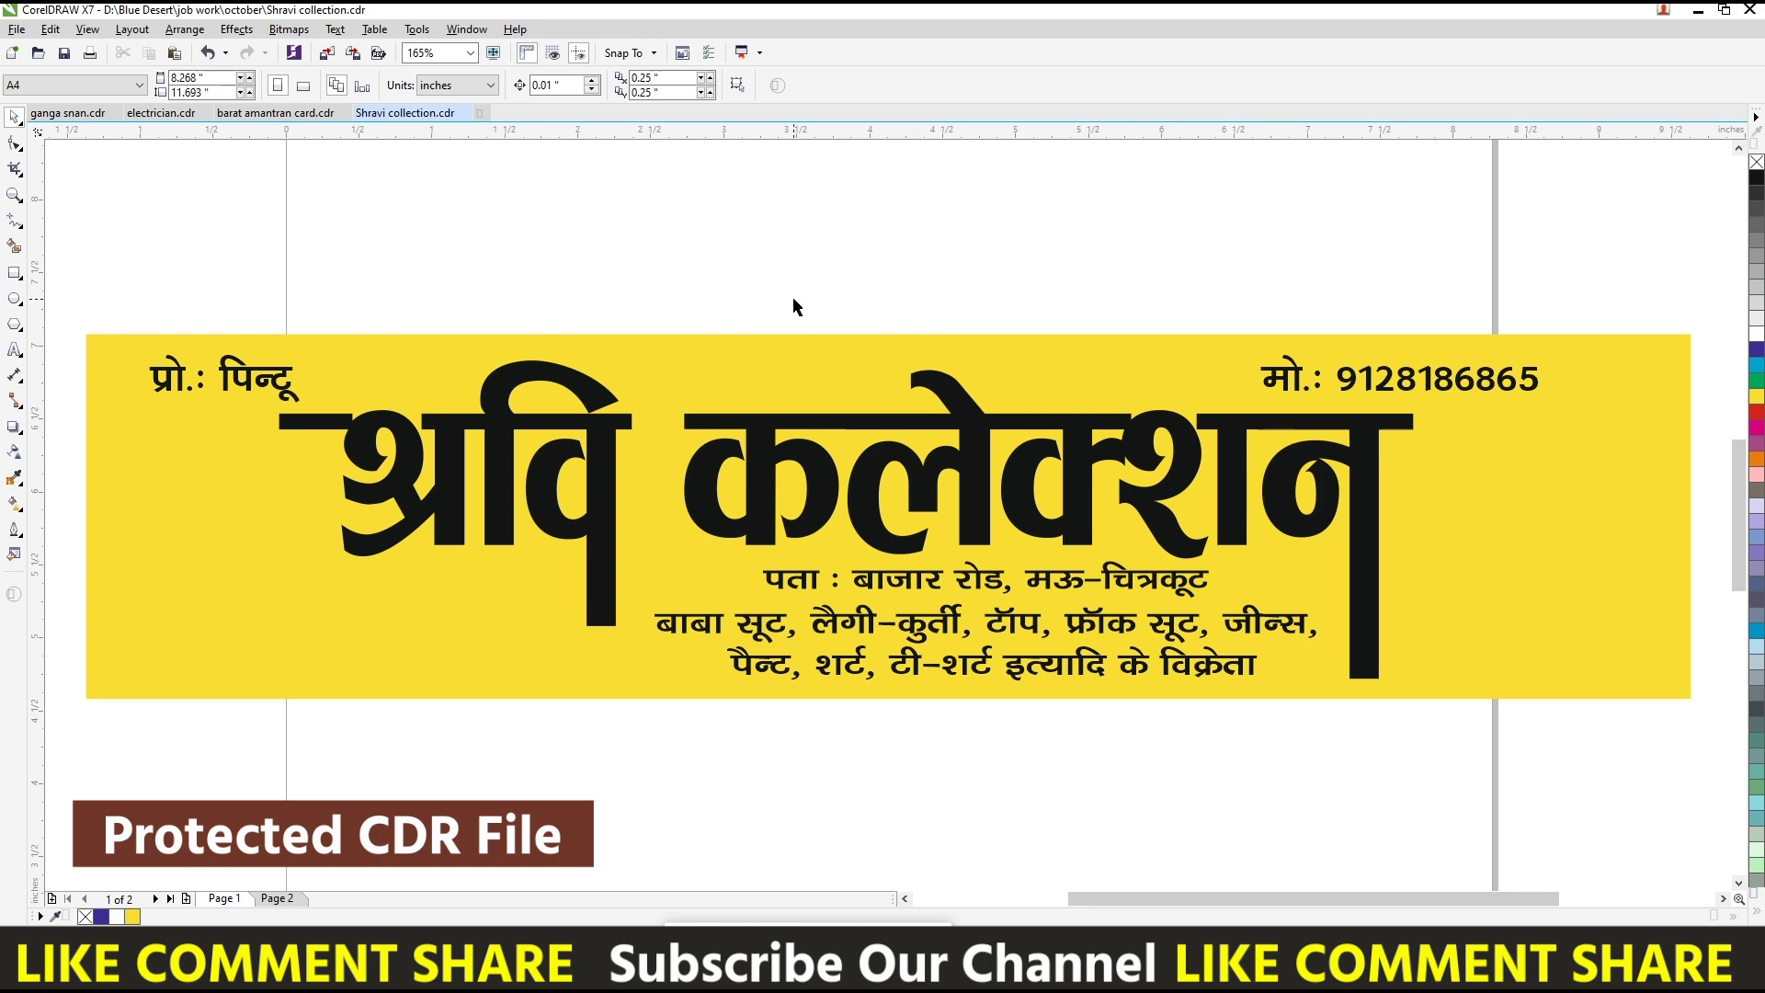
# - Shift the address and product text block slightly to the right
pyautogui.click(13, 273)
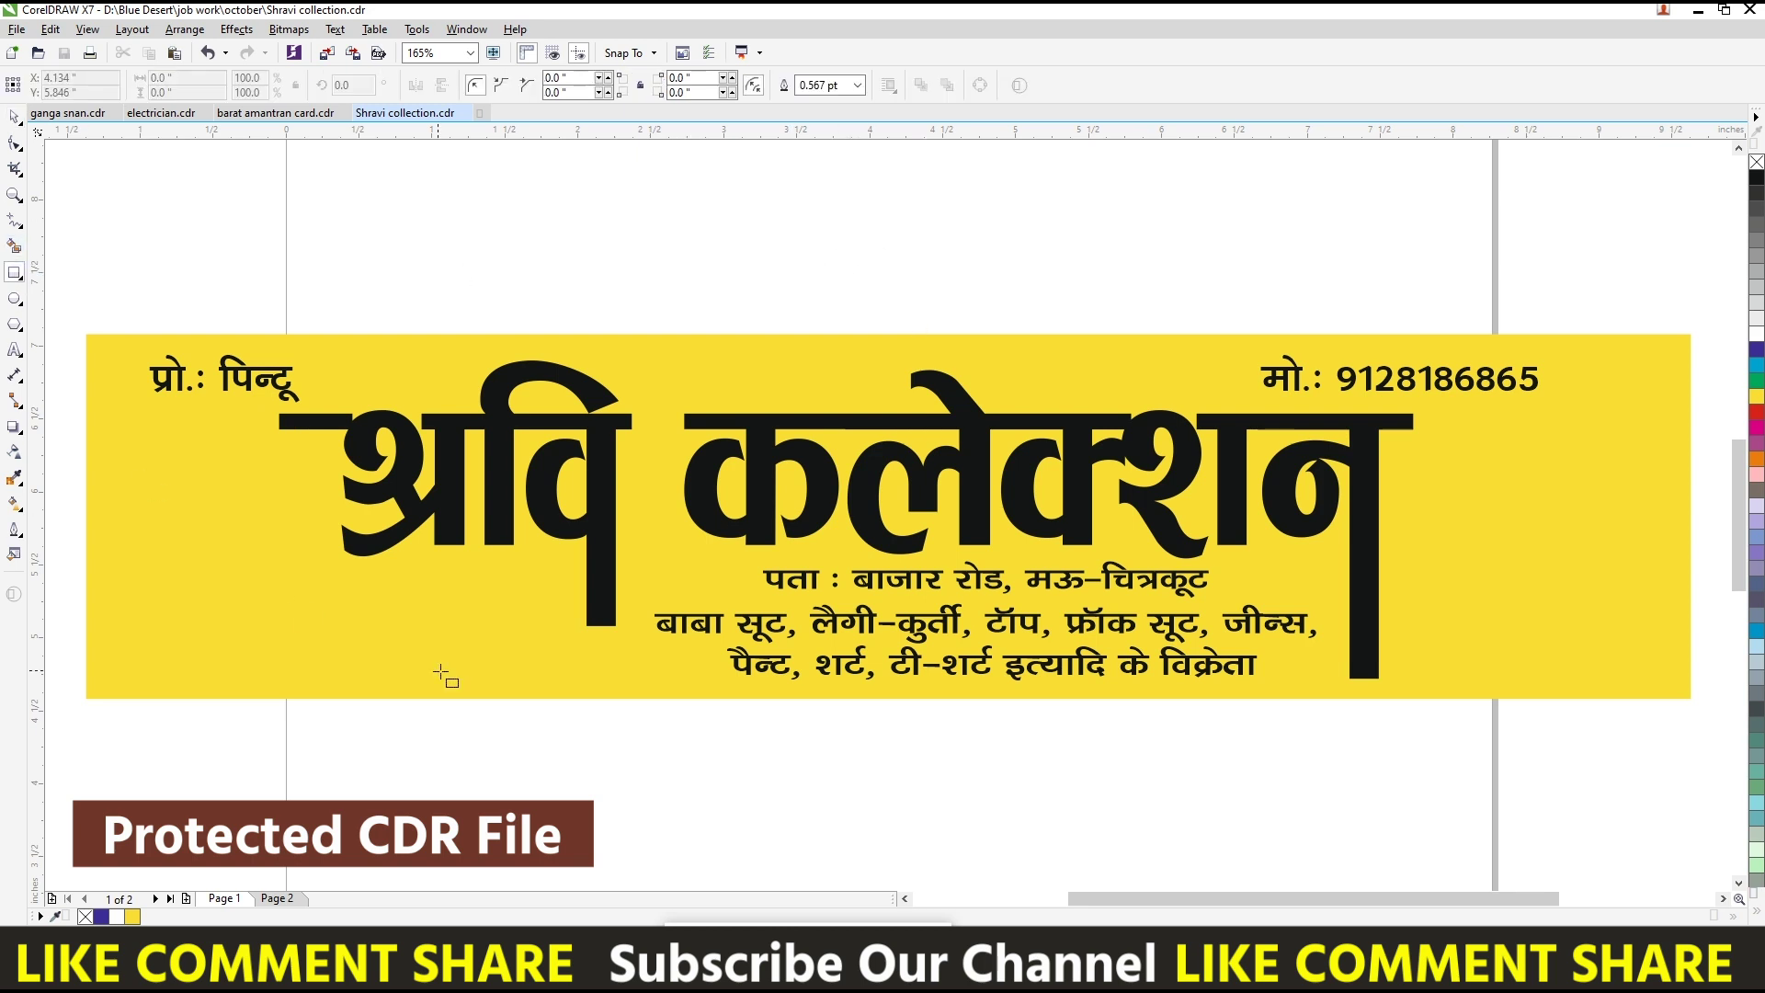
pyautogui.press('space')
pyautogui.click(527, 460)
pyautogui.click(595, 436)
pyautogui.moveTo(601, 432); pyautogui.dragTo(633, 429)
pyautogui.moveTo(643, 749); pyautogui.dragTo(1342, 532)
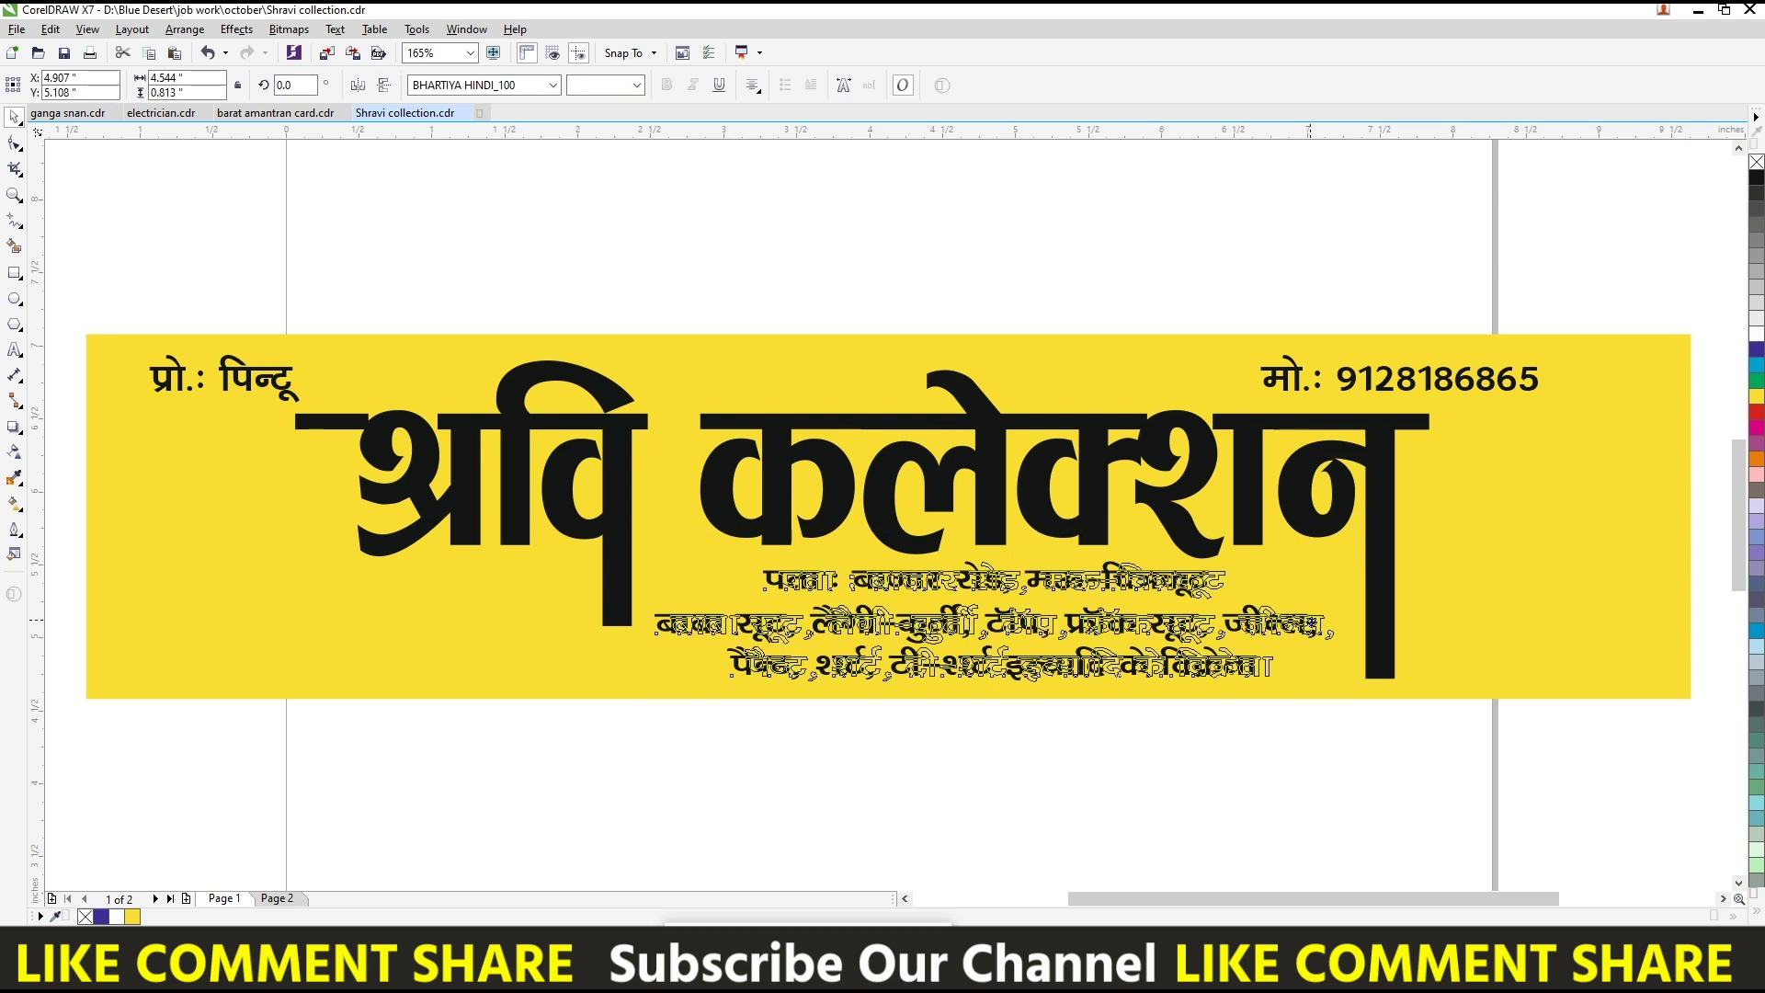
pyautogui.moveTo(1296, 622); pyautogui.dragTo(1314, 619)
pyautogui.press('Escape')
# - Move the proprietor line right and the phone-number line left, closer above the title
pyautogui.click(177, 362)
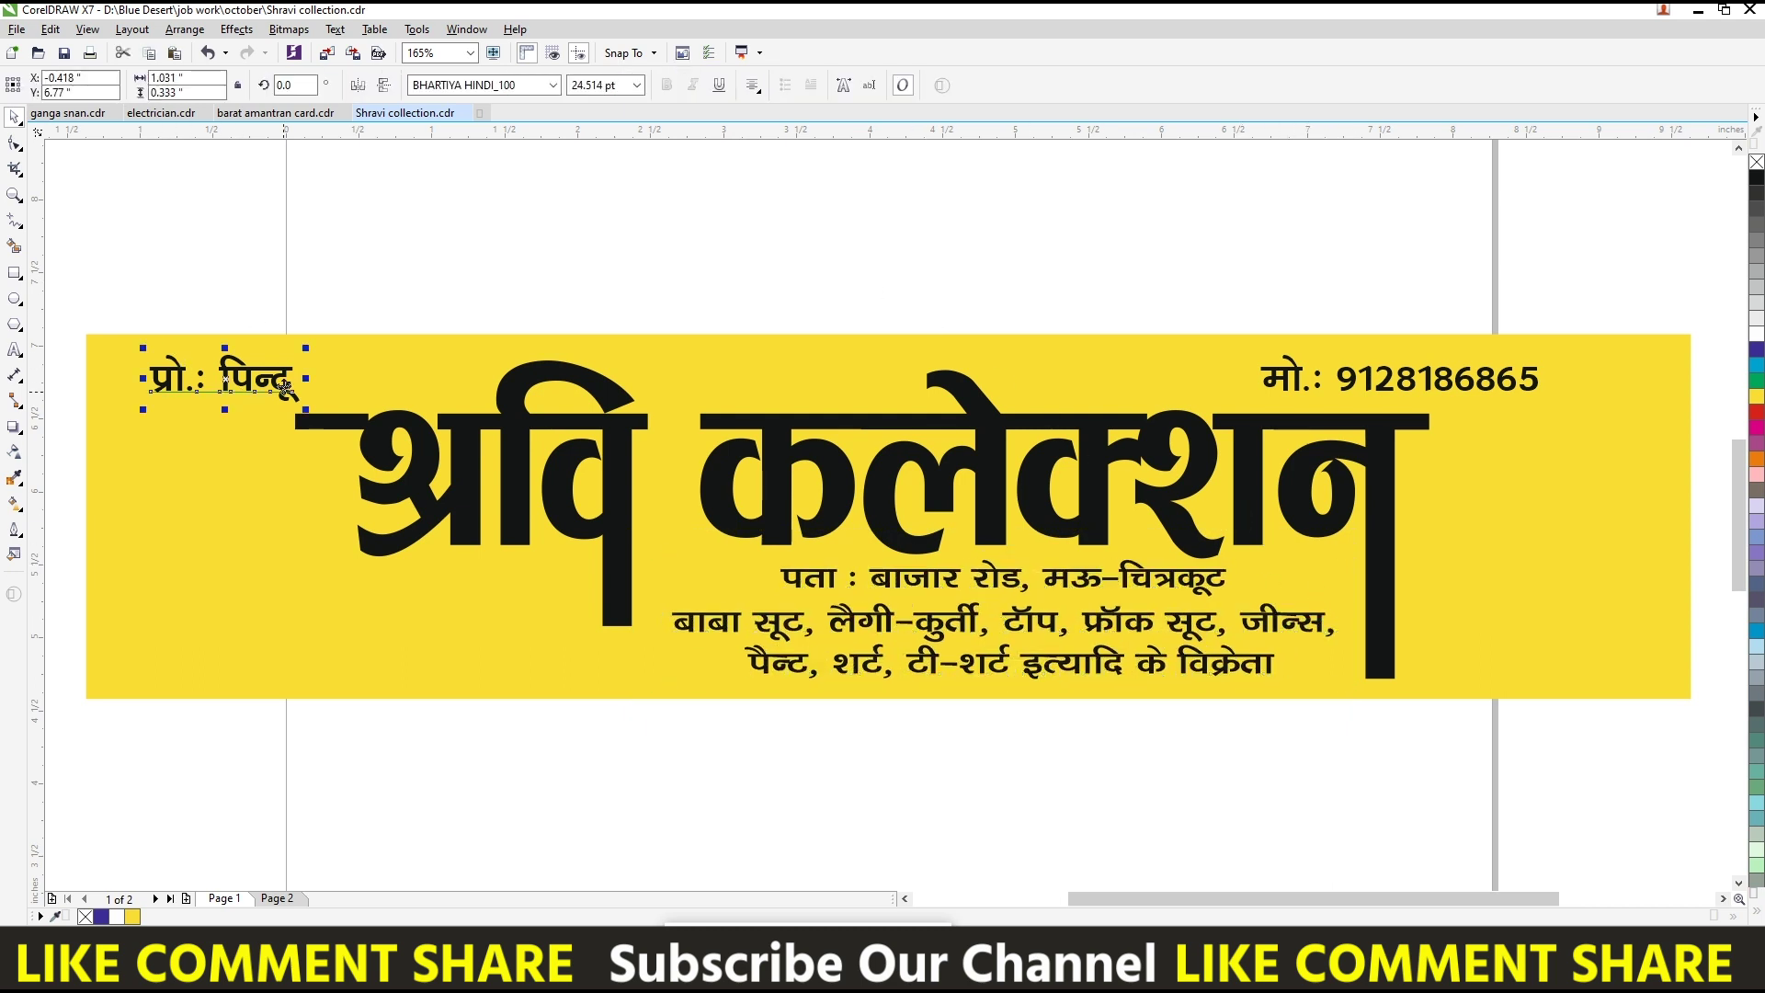
pyautogui.moveTo(283, 390)
pyautogui.mouseDown()
pyautogui.moveTo(774, 391)
pyautogui.moveTo(788, 427)
pyautogui.mouseUp()
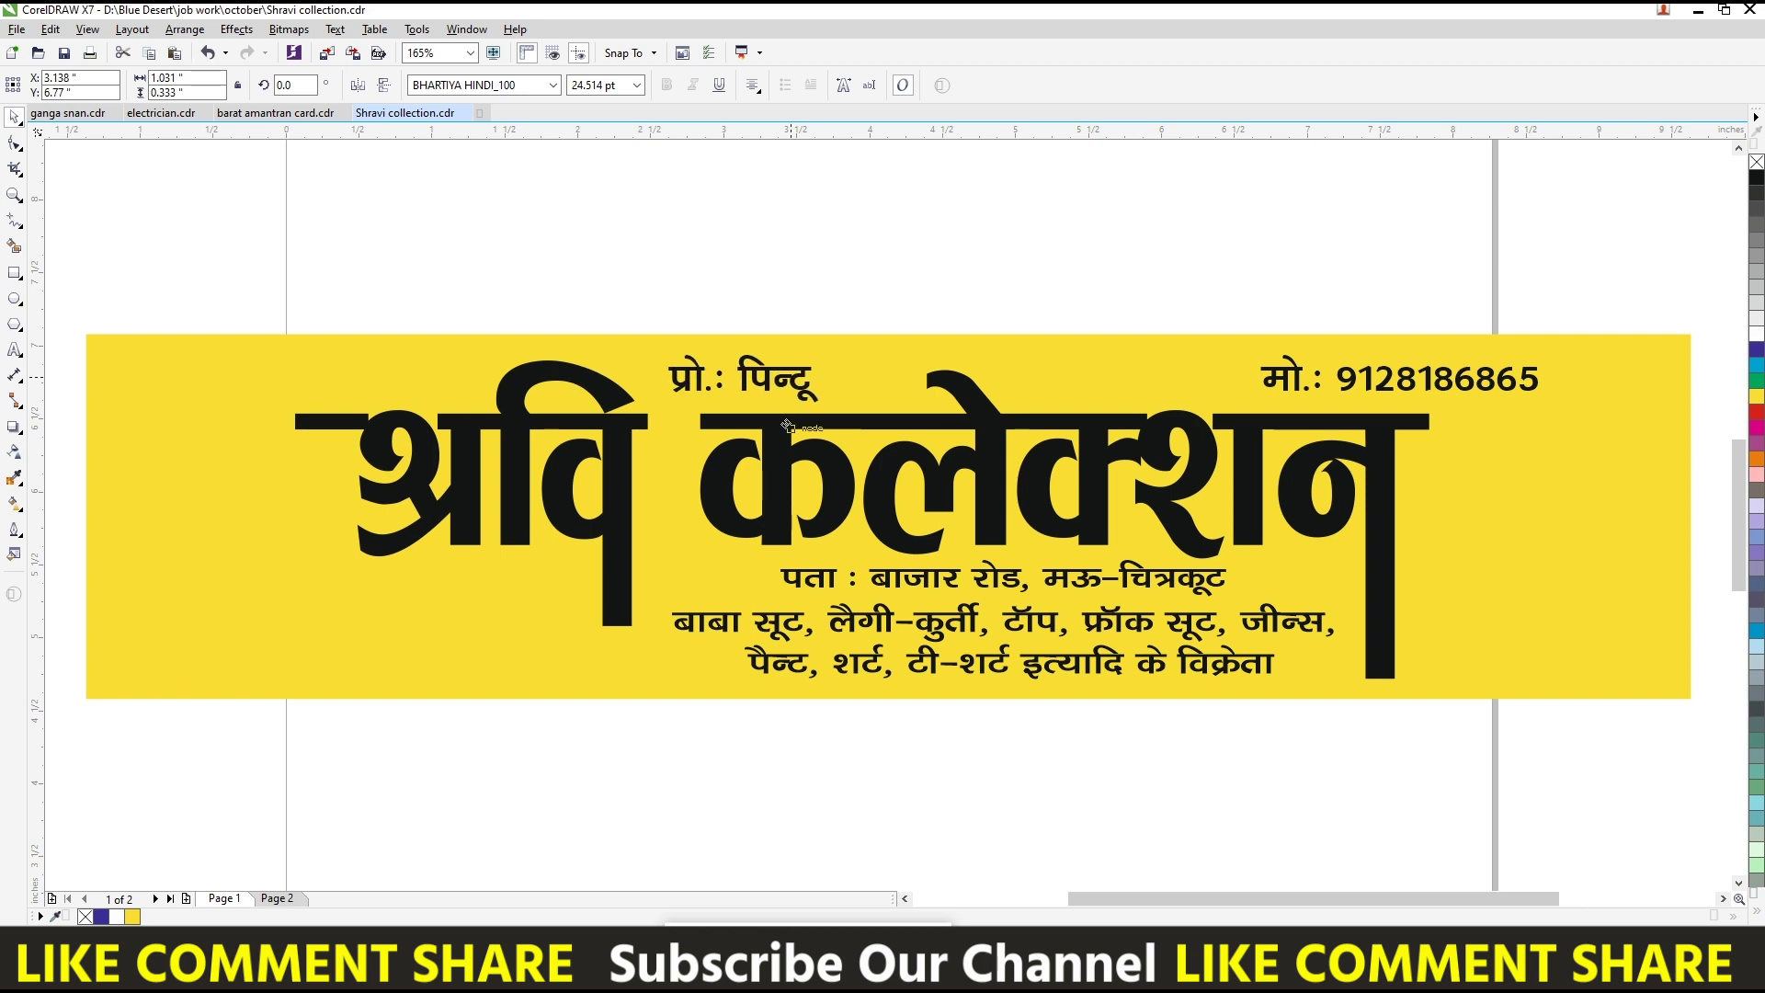
pyautogui.click(1274, 401)
pyautogui.moveTo(1280, 372); pyautogui.dragTo(1061, 372)
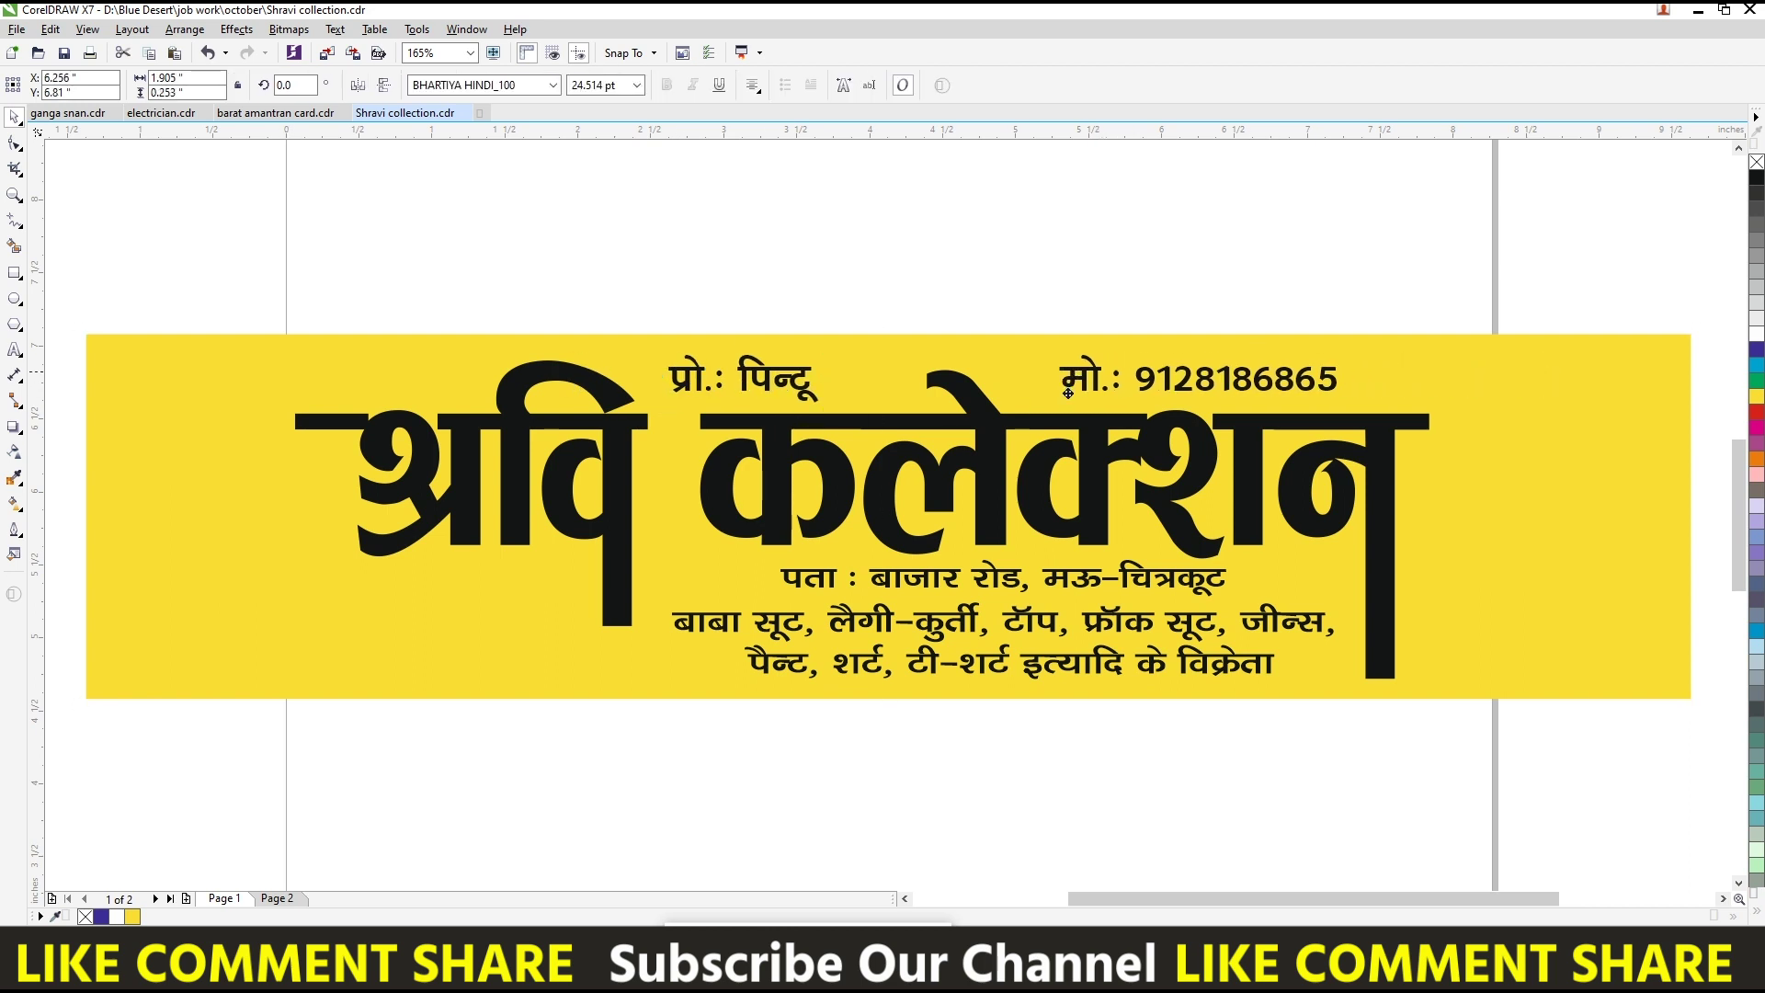
pyautogui.click(780, 280)
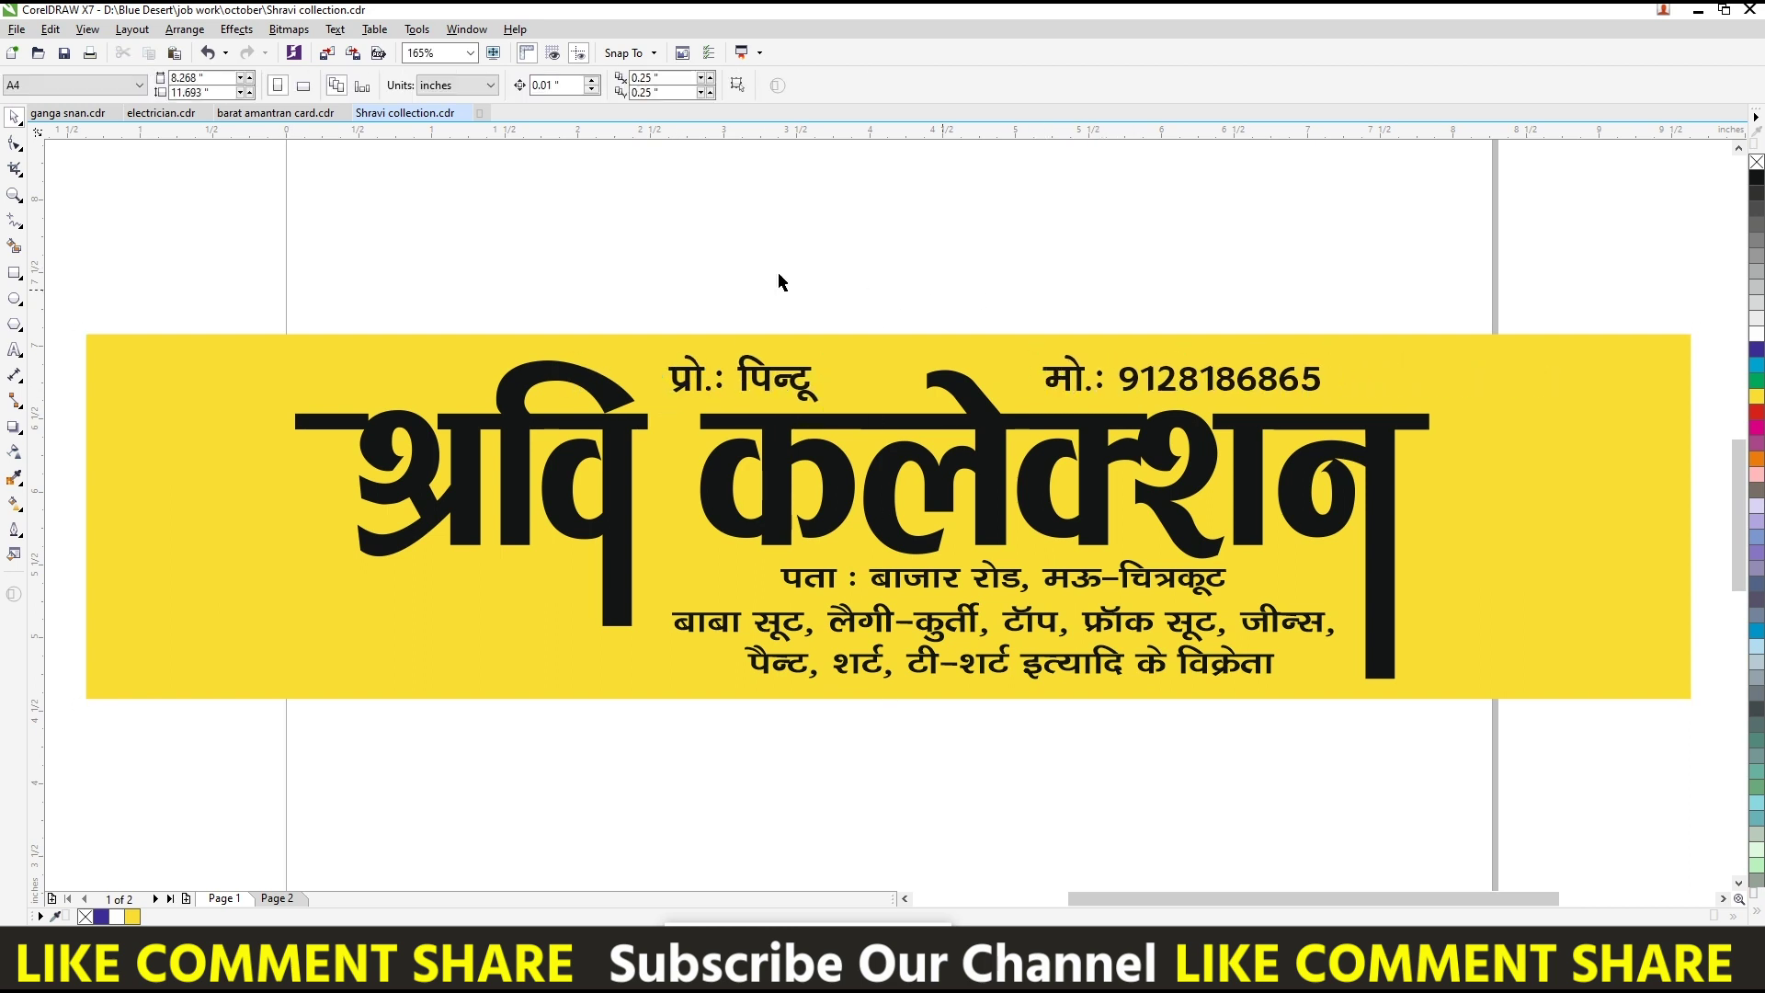
# - Draw a rectangle over the banner's left end and slant its right side
pyautogui.click(16, 276)
pyautogui.moveTo(85, 334); pyautogui.dragTo(387, 694)
pyautogui.hotkey('ctrl', 'q')
pyautogui.press('F10')
pyautogui.moveTo(389, 335); pyautogui.dragTo(281, 335)
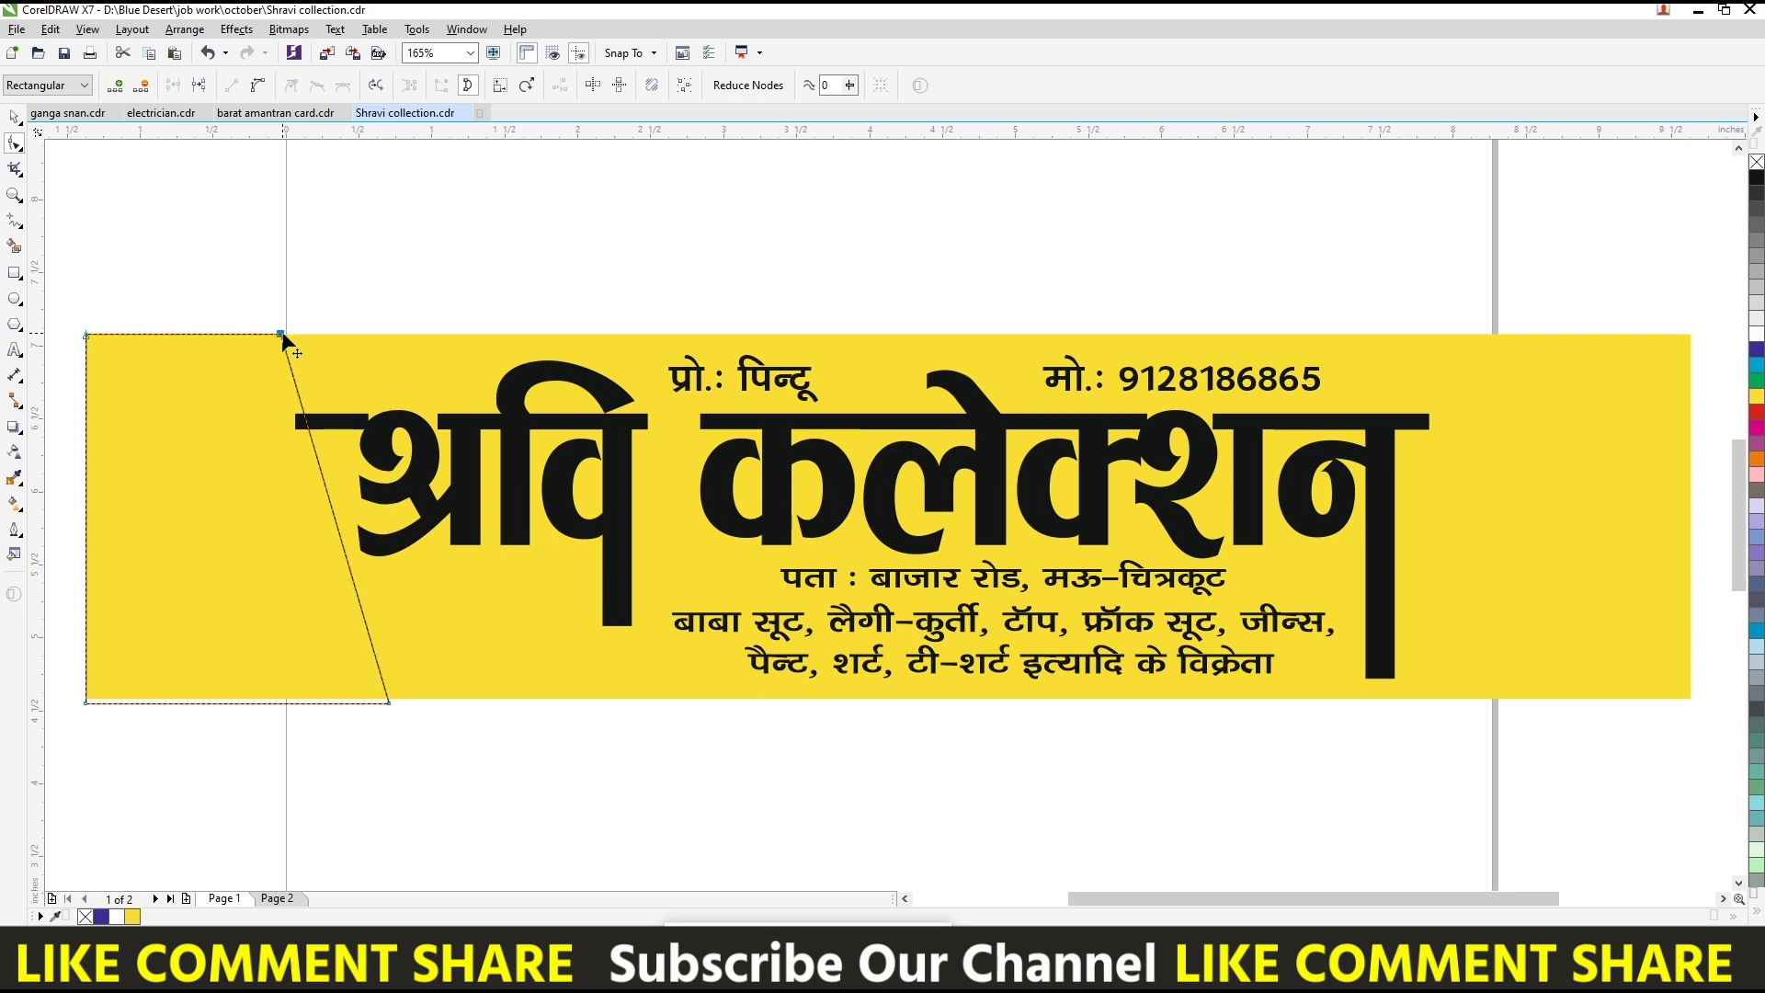
pyautogui.press('space')
# - Fill the slanted panel with an orange-to-red gradient and send it behind the title
pyautogui.click(1755, 333)
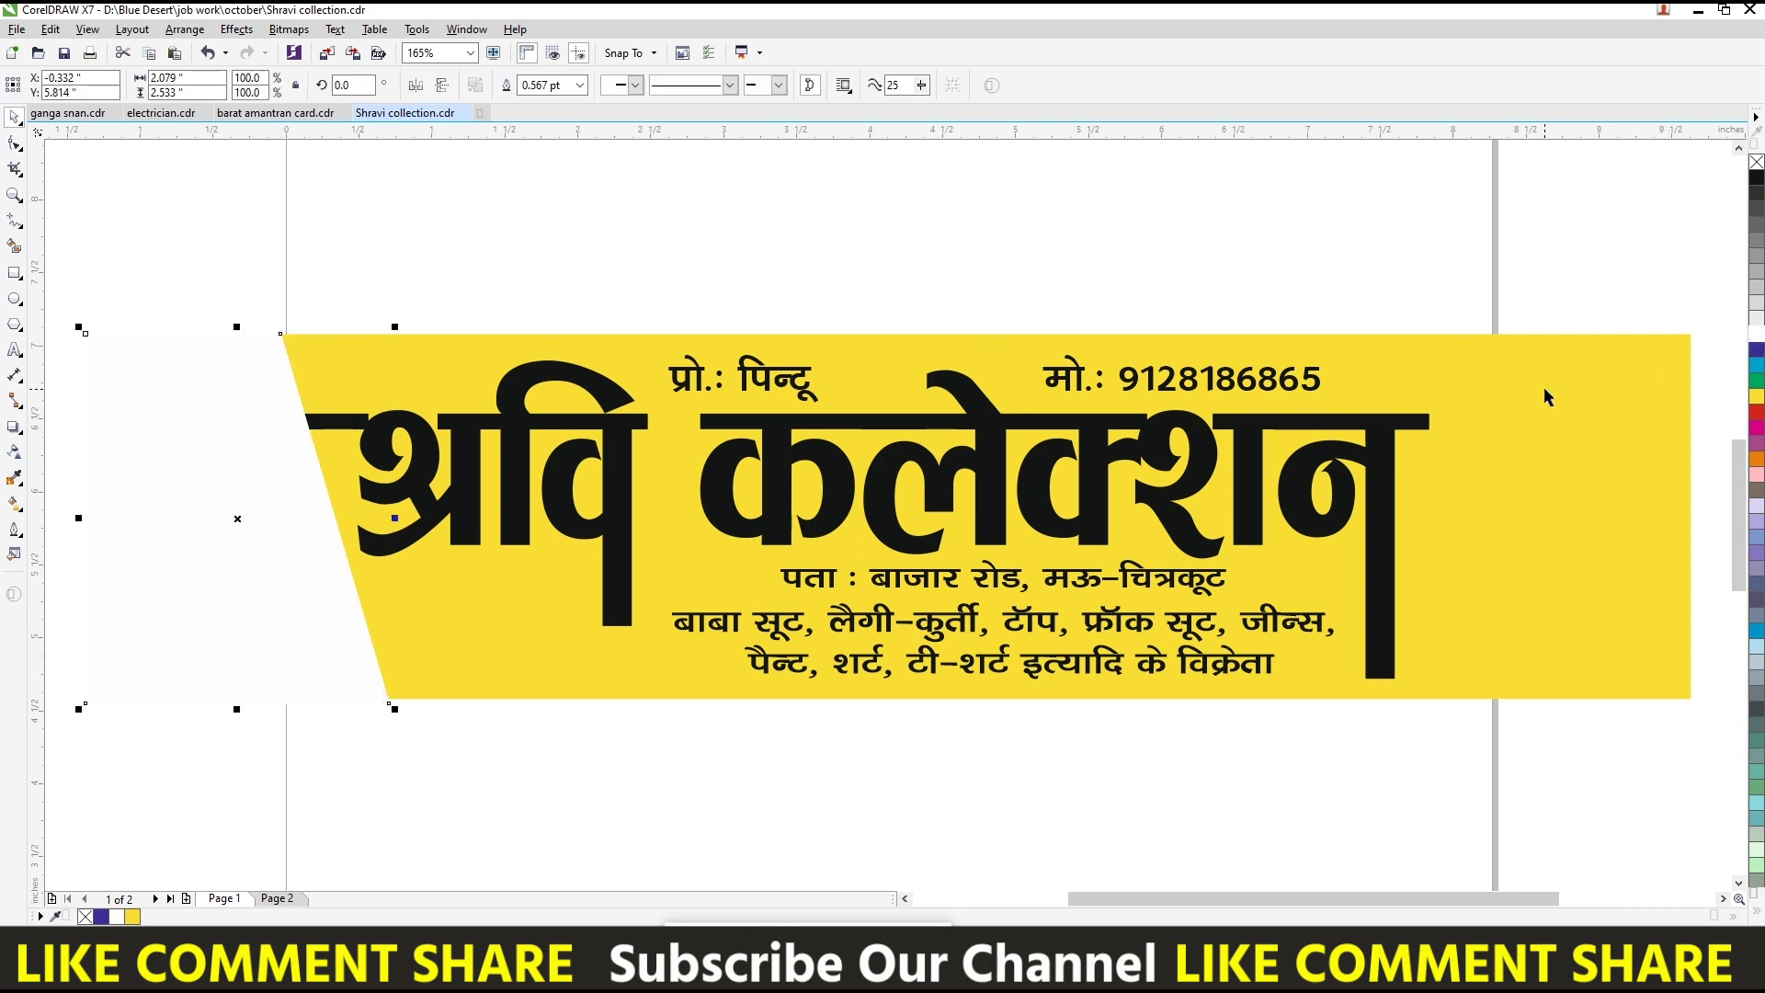
pyautogui.click(1756, 458)
pyautogui.hotkey('ctrl', 'pagedown')
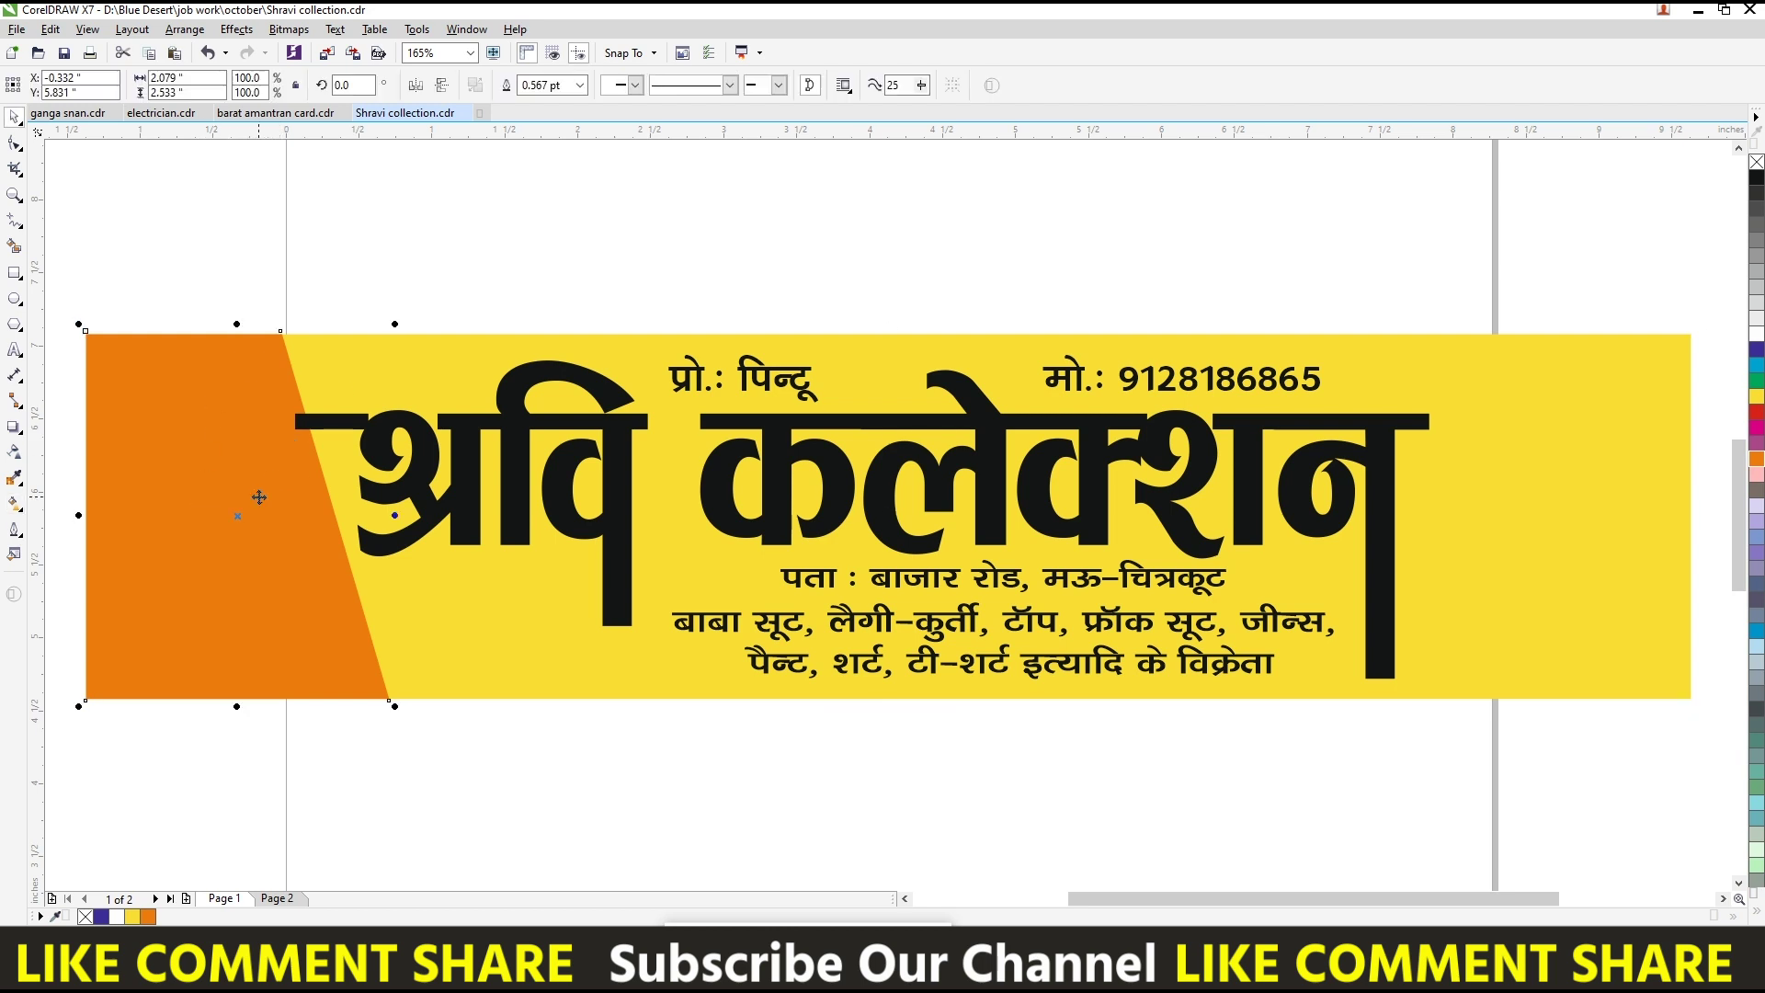
pyautogui.press('g')
pyautogui.moveTo(251, 397); pyautogui.dragTo(299, 572)
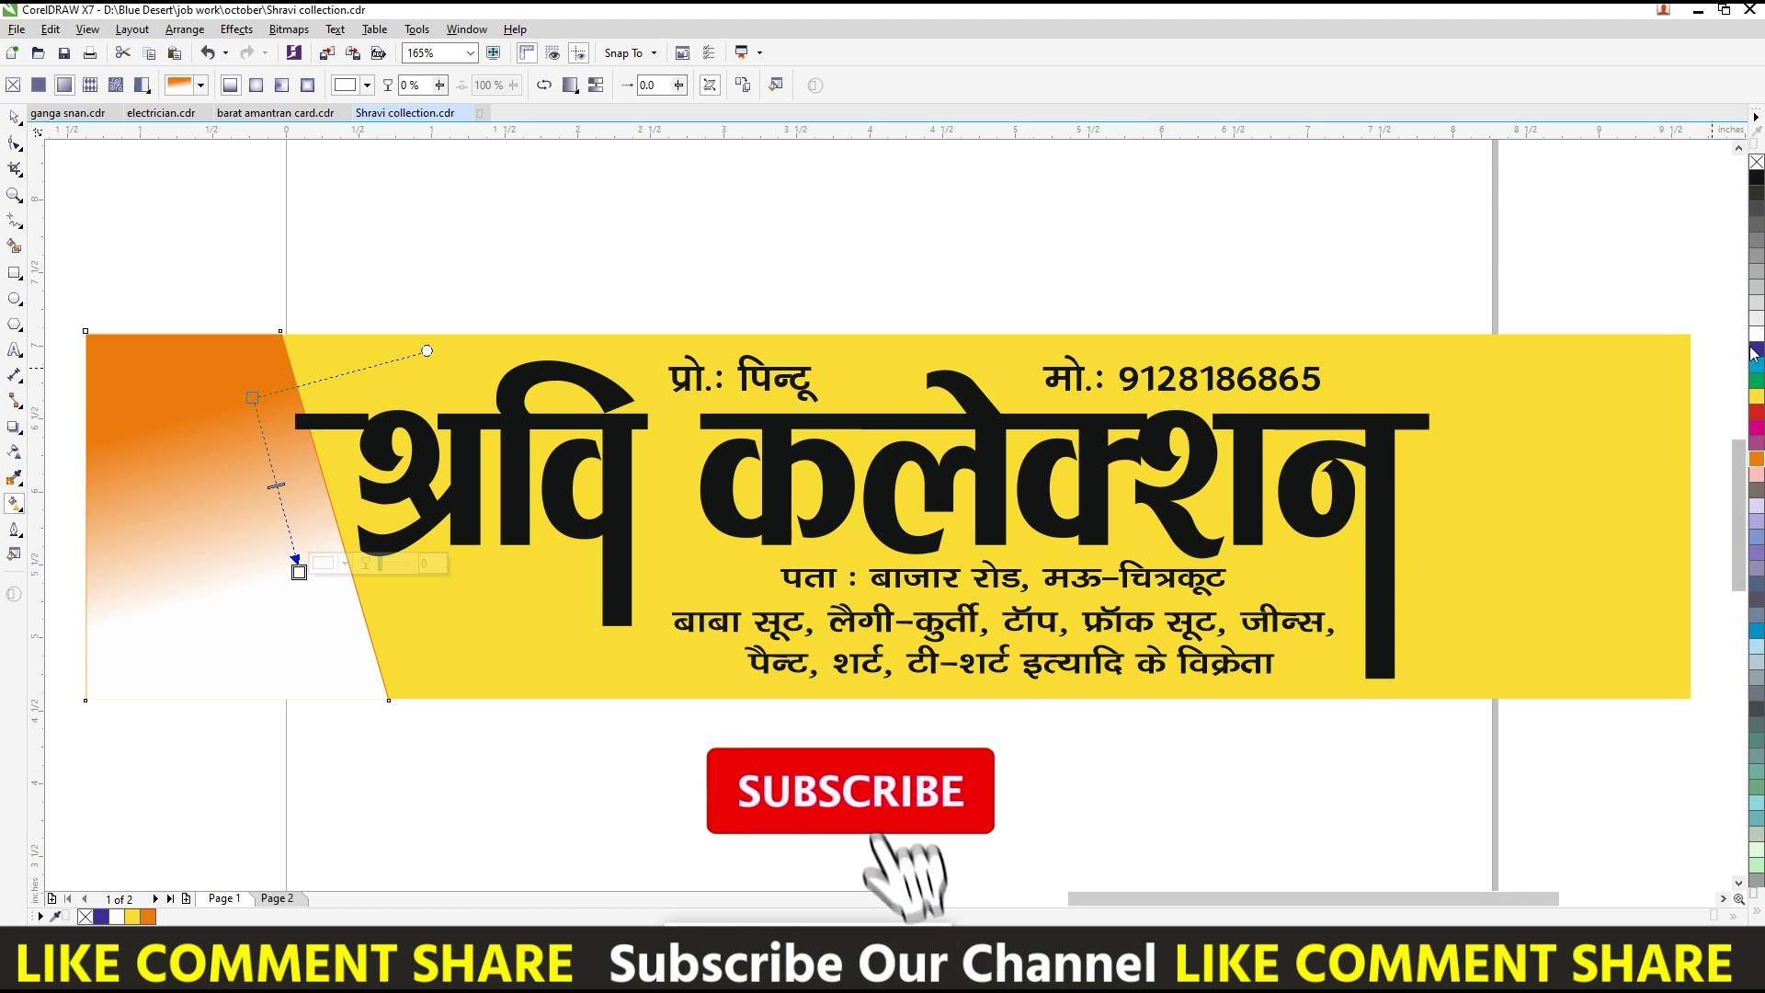
pyautogui.click(1756, 411)
pyautogui.press('space')
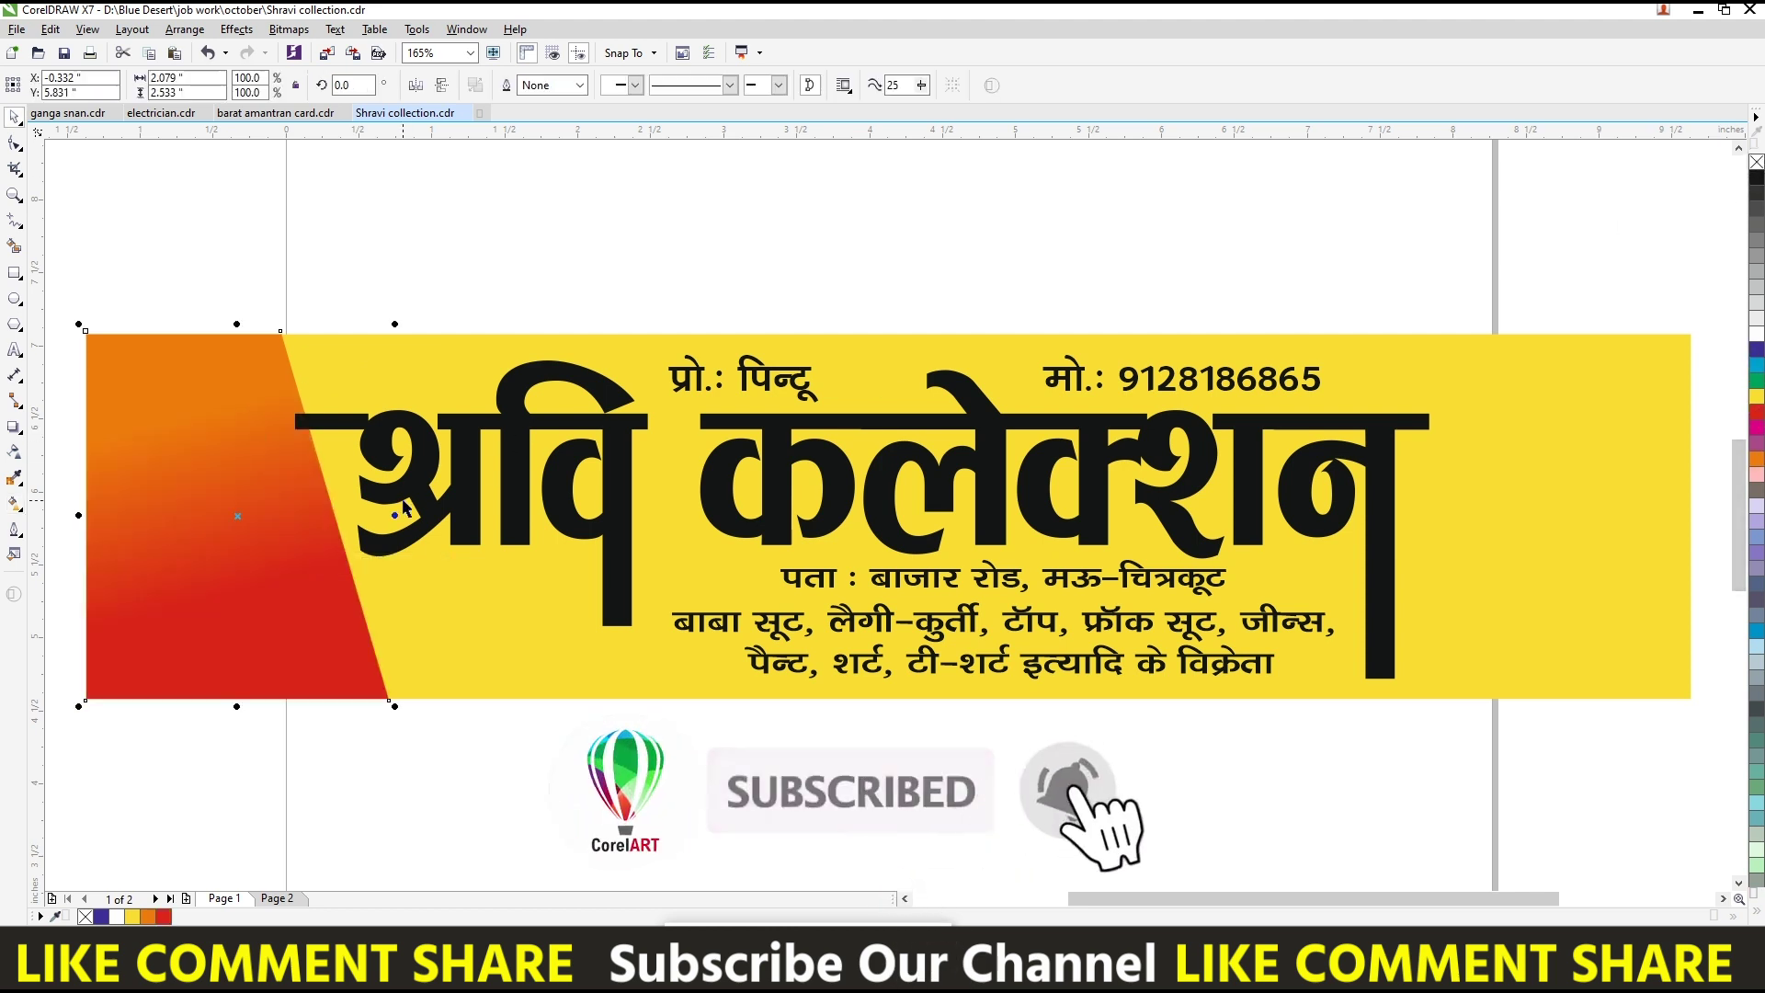
# - Narrow the panel, realign its top-right corner to the banner edge, and fill it white
pyautogui.moveTo(394, 515); pyautogui.dragTo(373, 511)
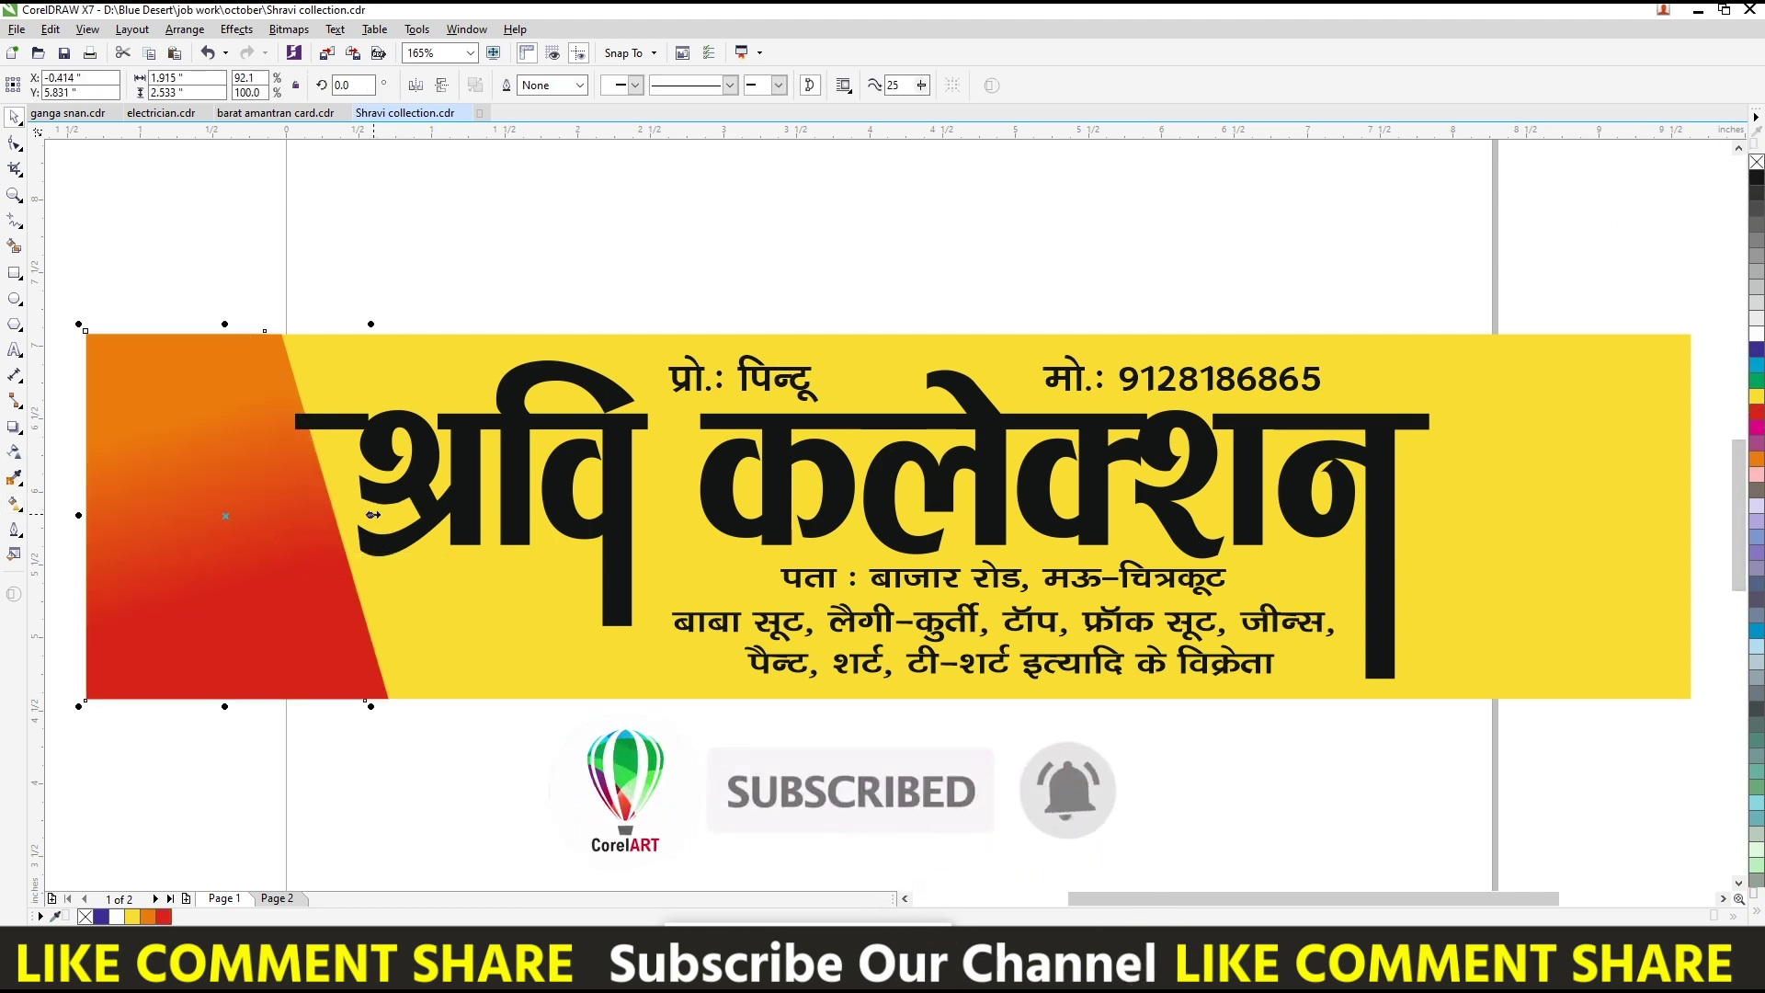
pyautogui.press('F10')
pyautogui.moveTo(267, 340); pyautogui.dragTo(282, 335)
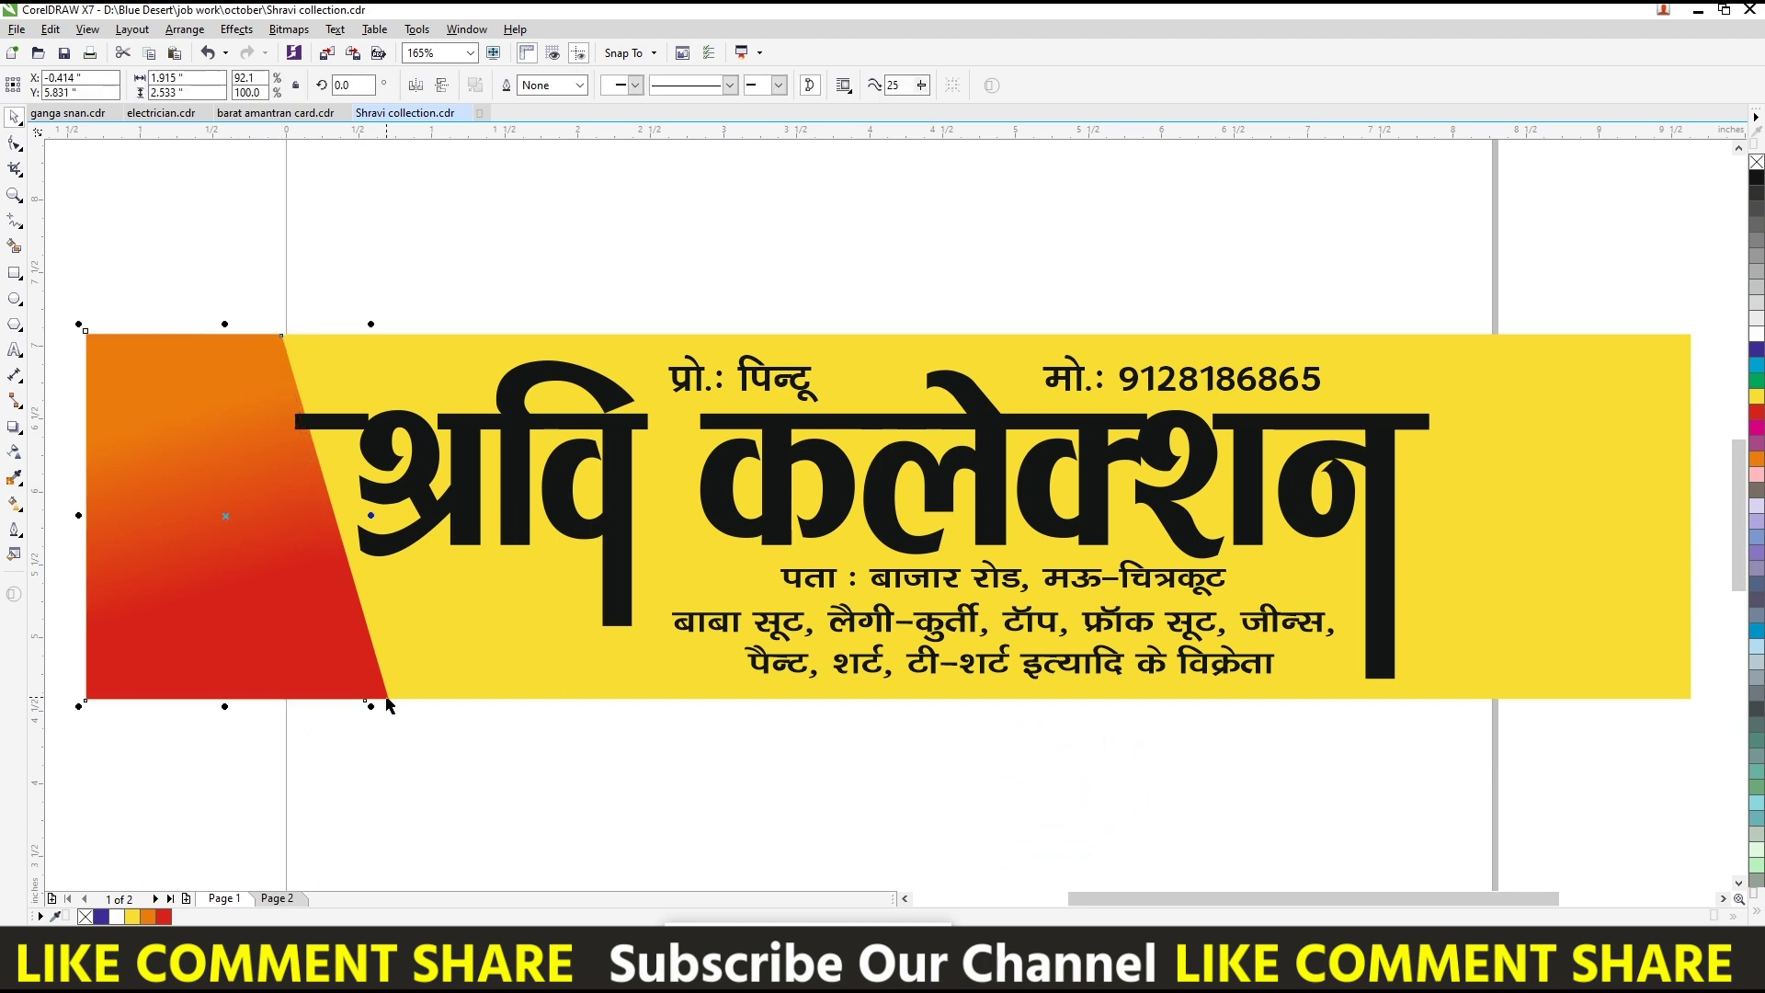
pyautogui.press('space')
pyautogui.press('Escape')
pyautogui.click(341, 656)
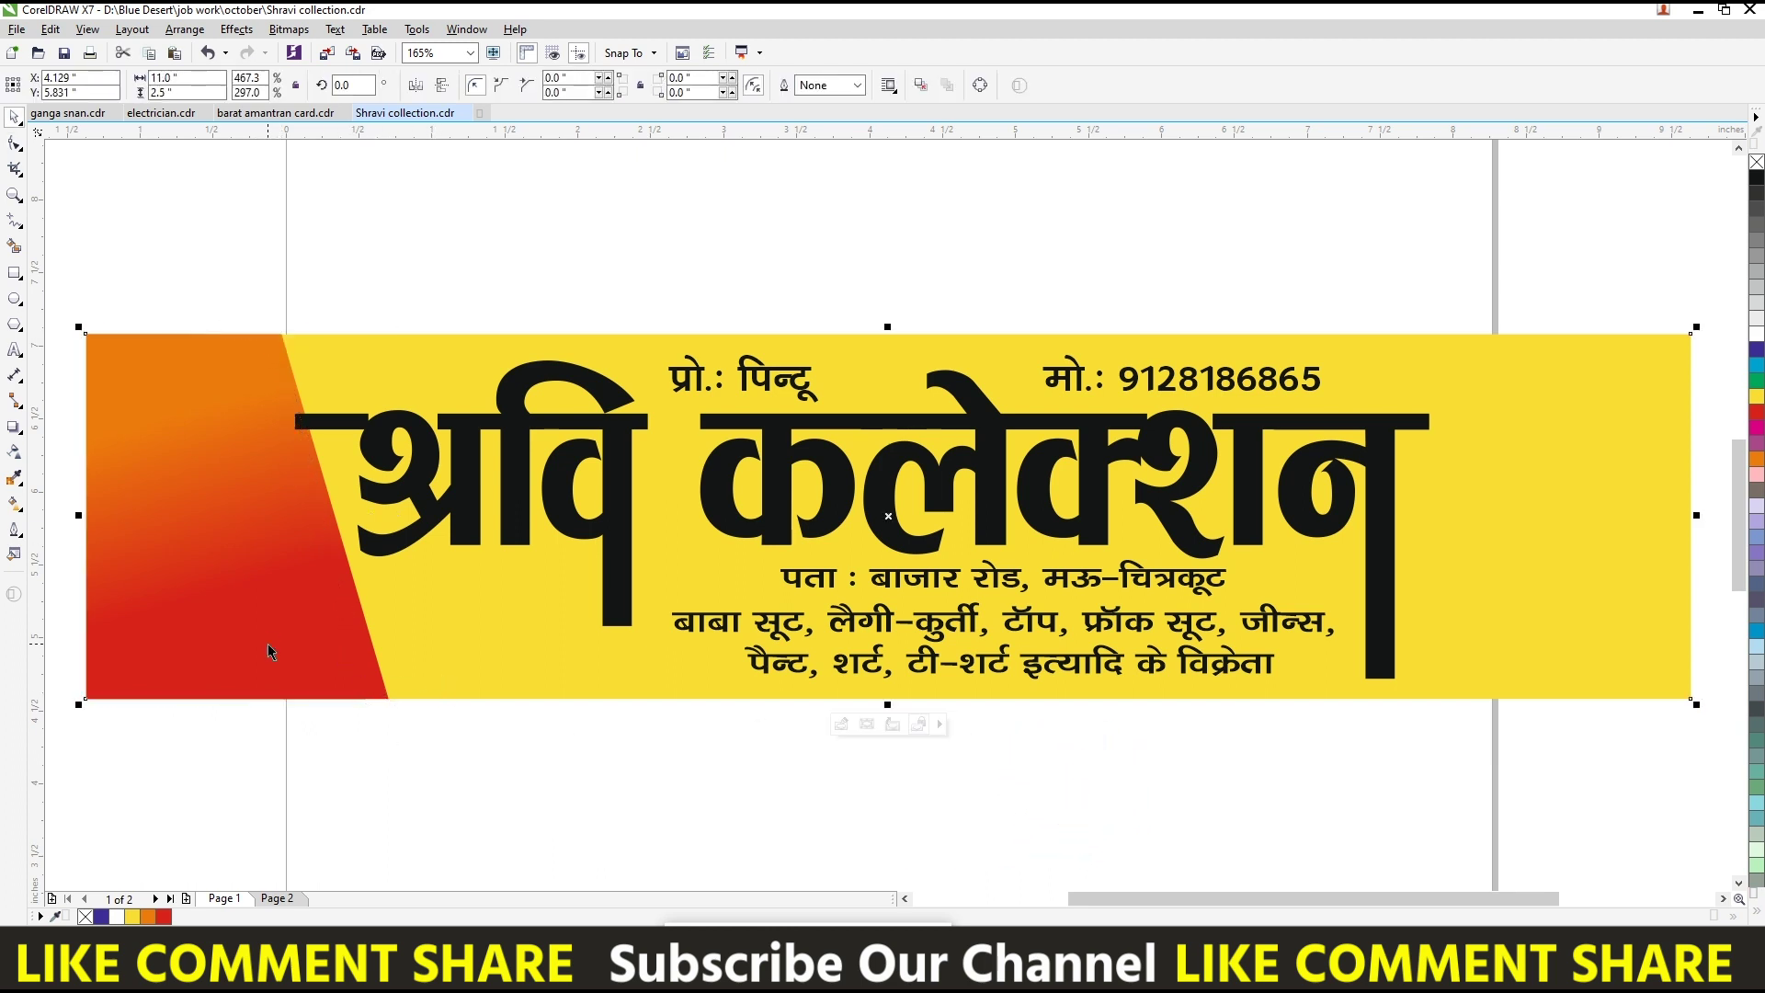
pyautogui.click(1757, 338)
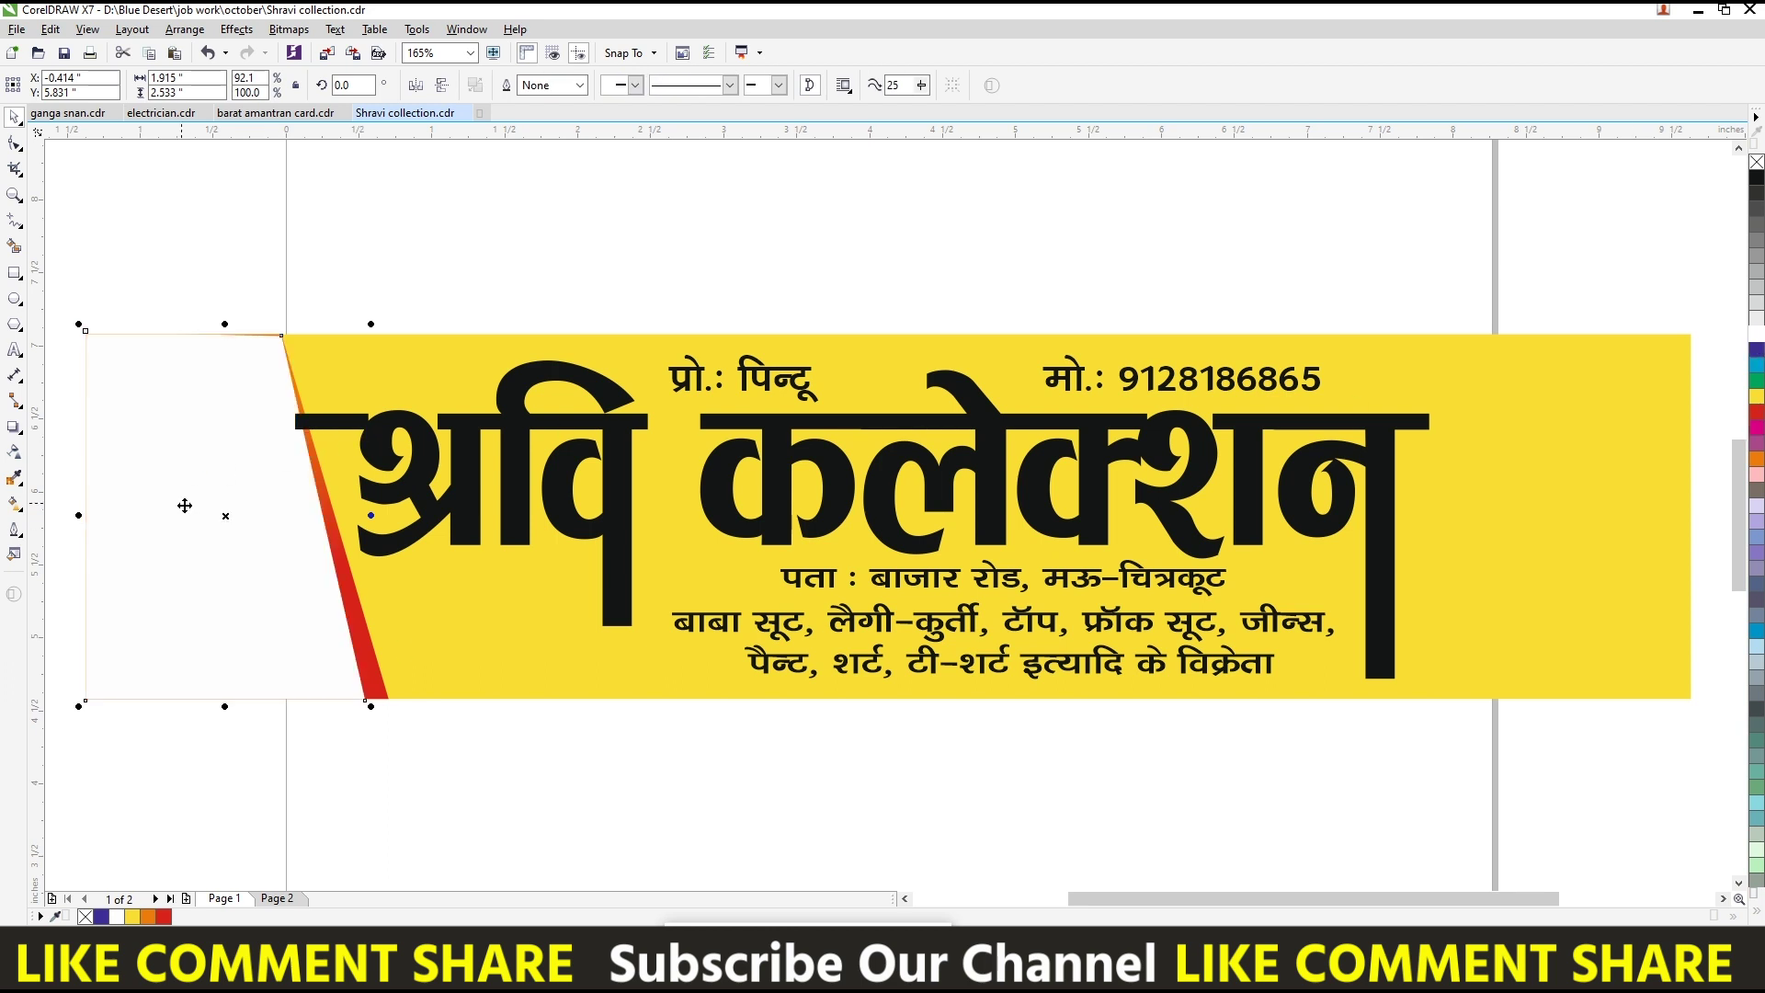
# - Apply a cyan-to-white gradient down the left panel, leaving its red slanted edge visible
pyautogui.press('g')
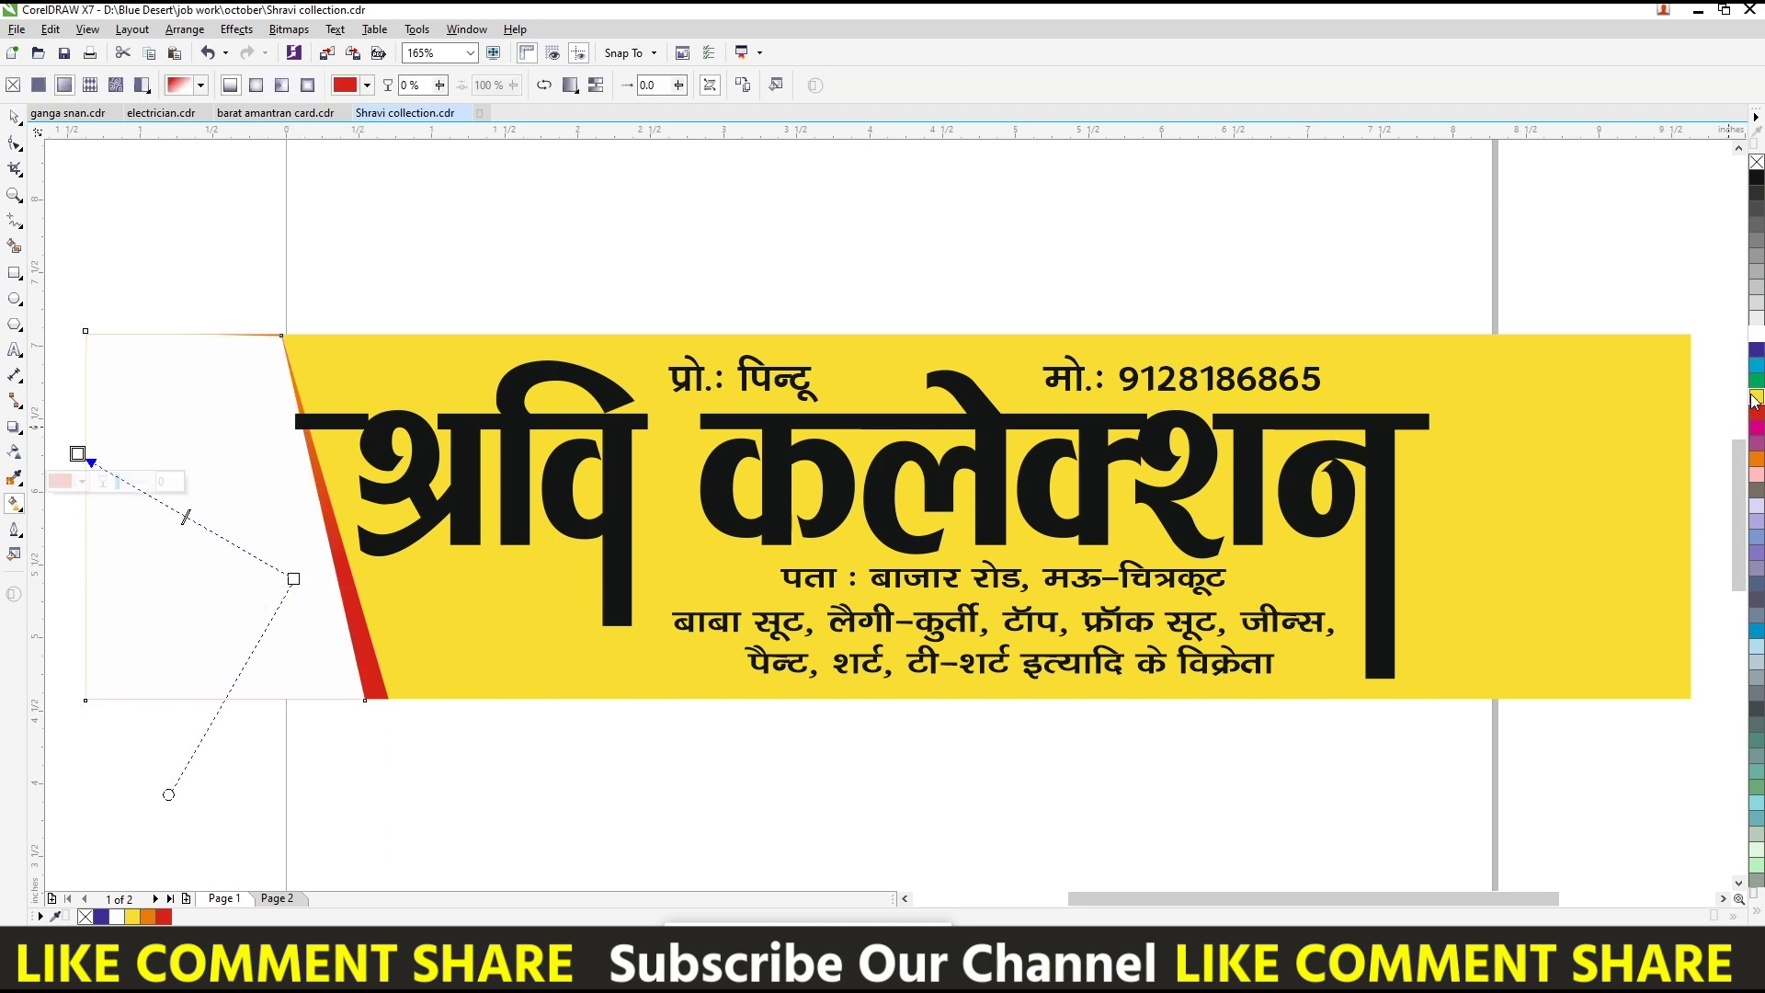
pyautogui.click(1755, 398)
pyautogui.moveTo(89, 460); pyautogui.dragTo(73, 521)
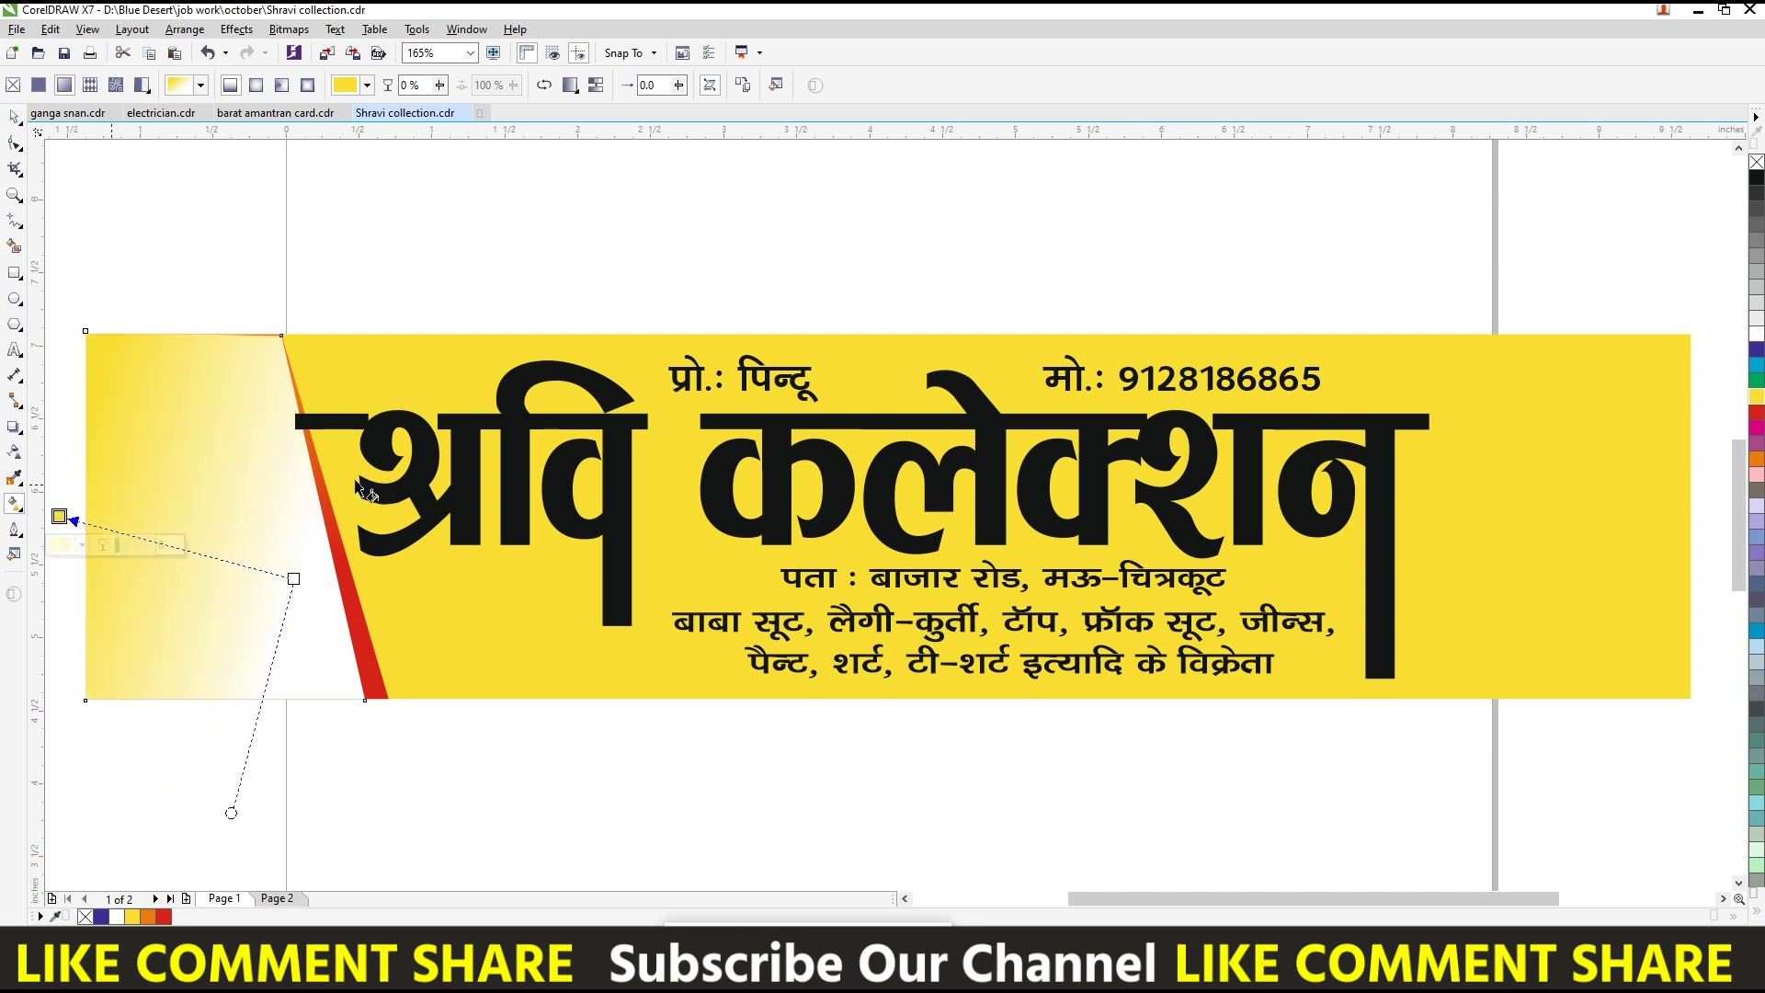
pyautogui.click(1756, 350)
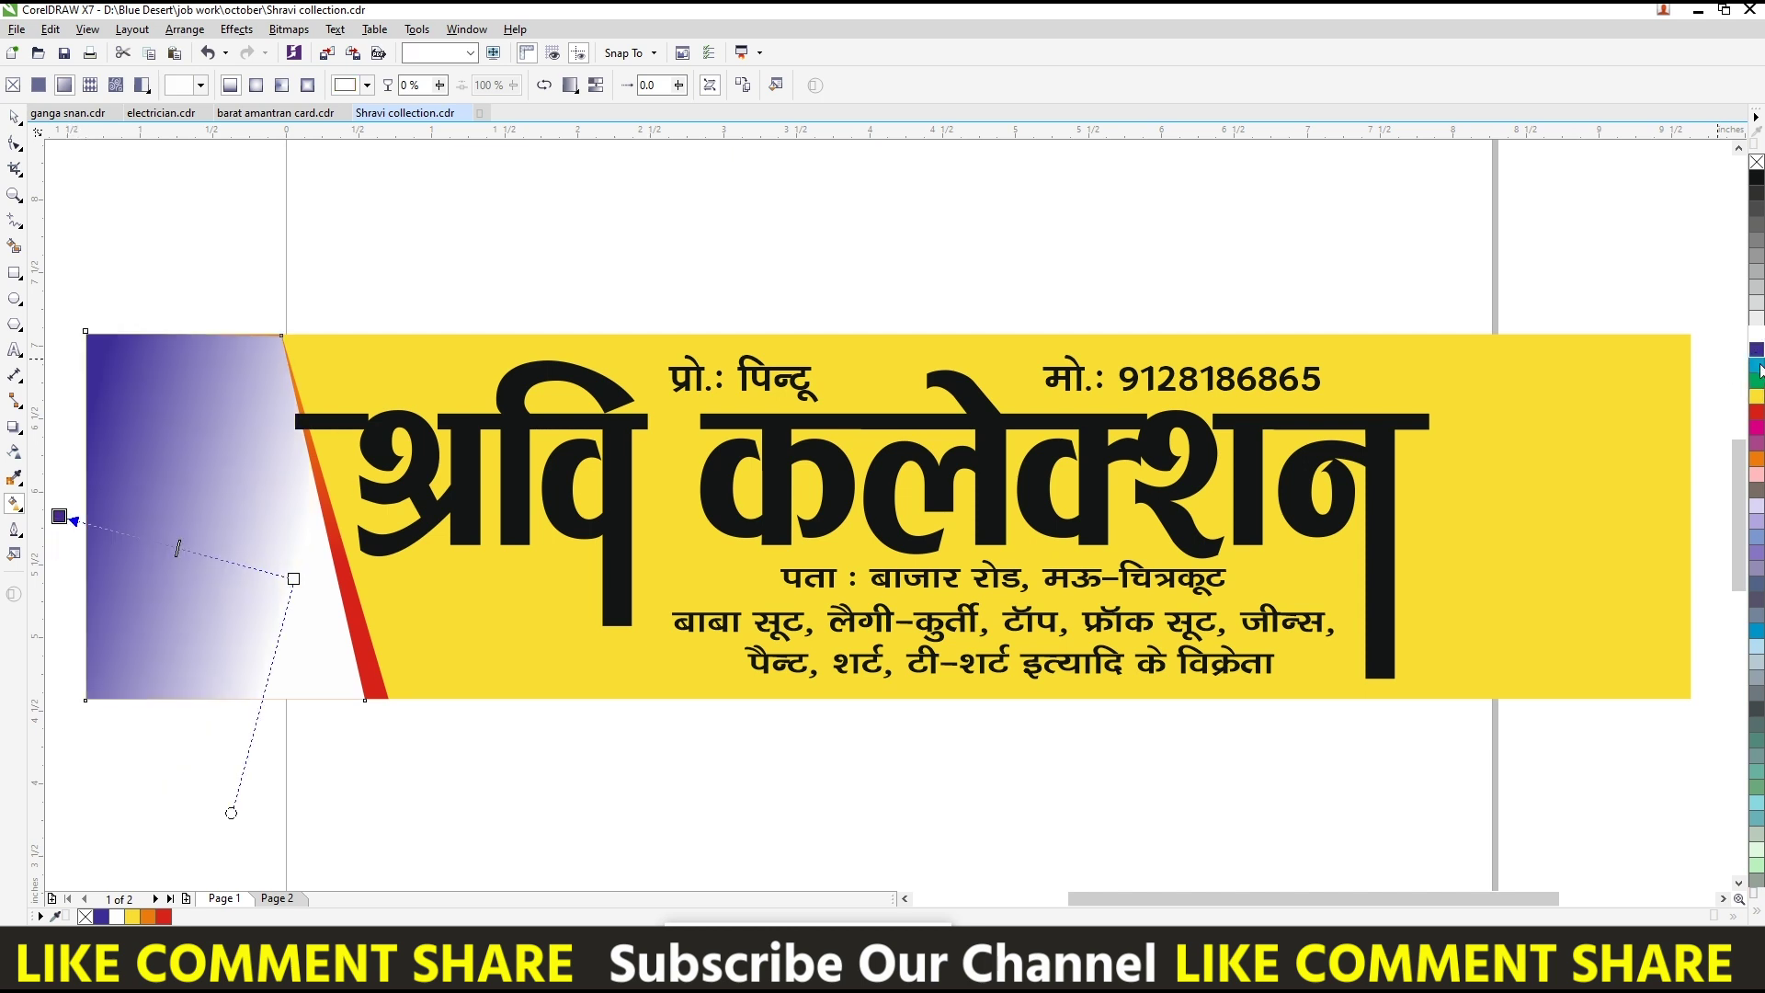
pyautogui.press('space')
pyautogui.click(421, 261)
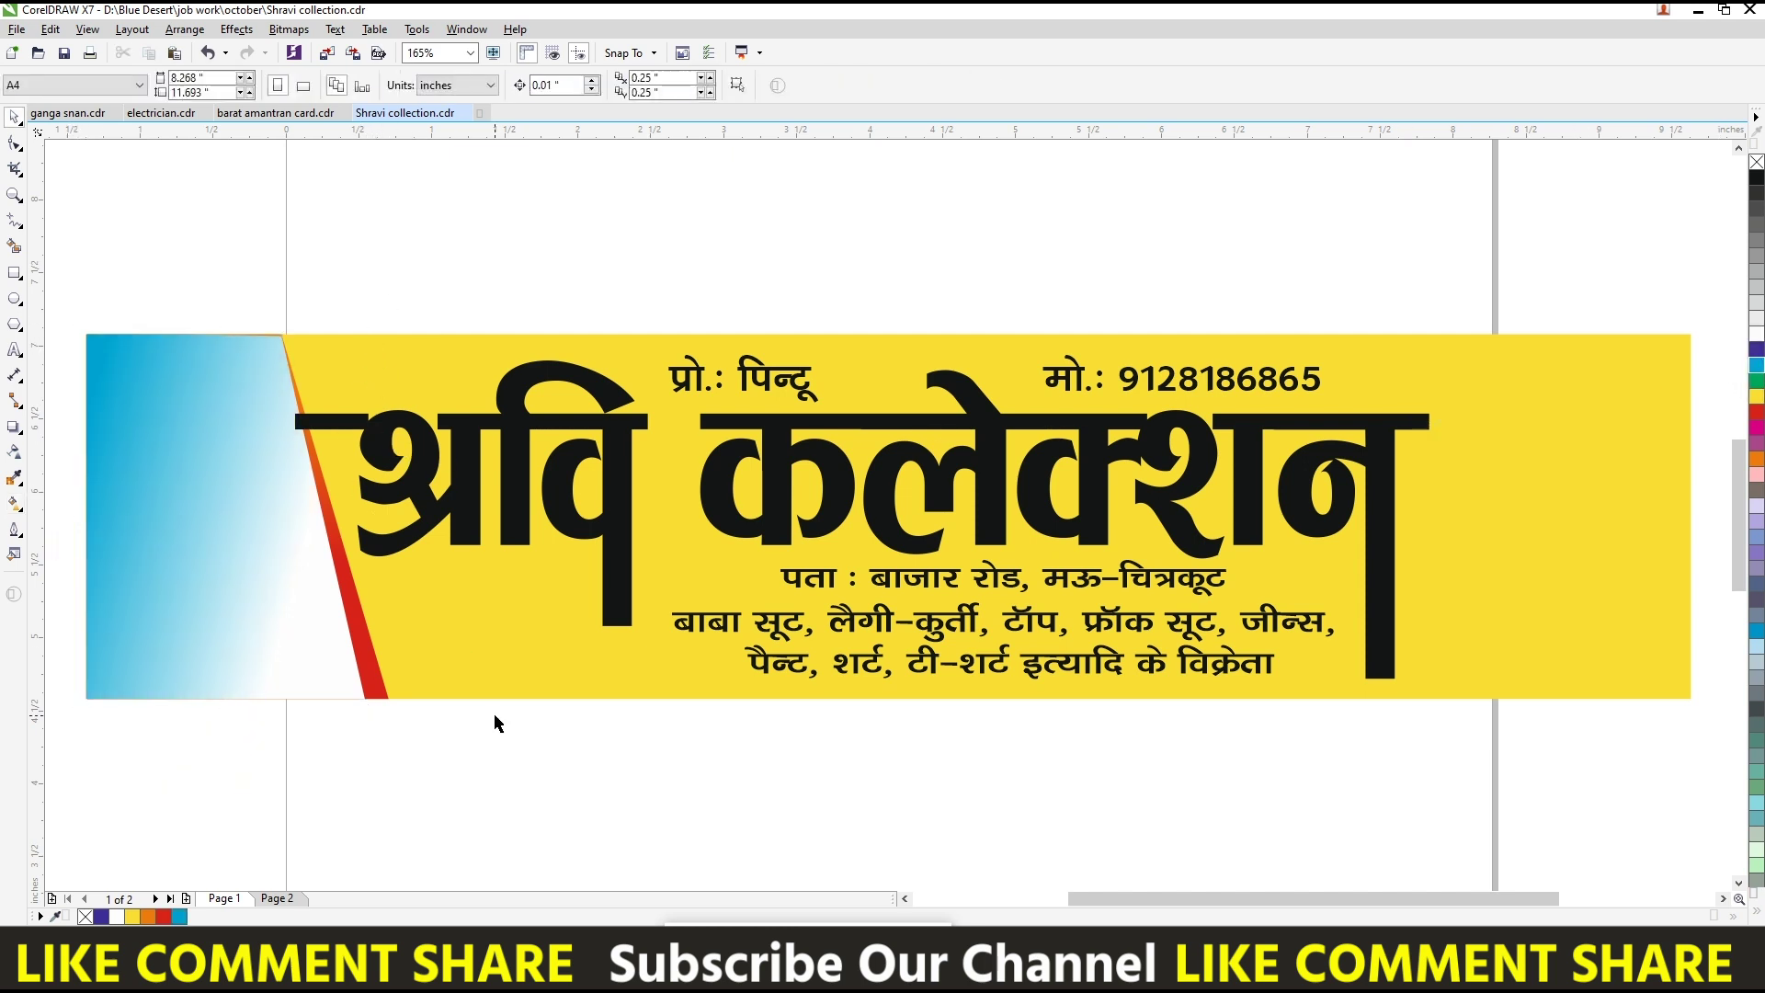
# - Copy the gradient panel into the PowerClip, mirror it horizontally, and align it to the banner's right edge
pyautogui.doubleClick(450, 632)
pyautogui.click(315, 622)
pyautogui.moveTo(234, 609); pyautogui.dragTo(1404, 652)
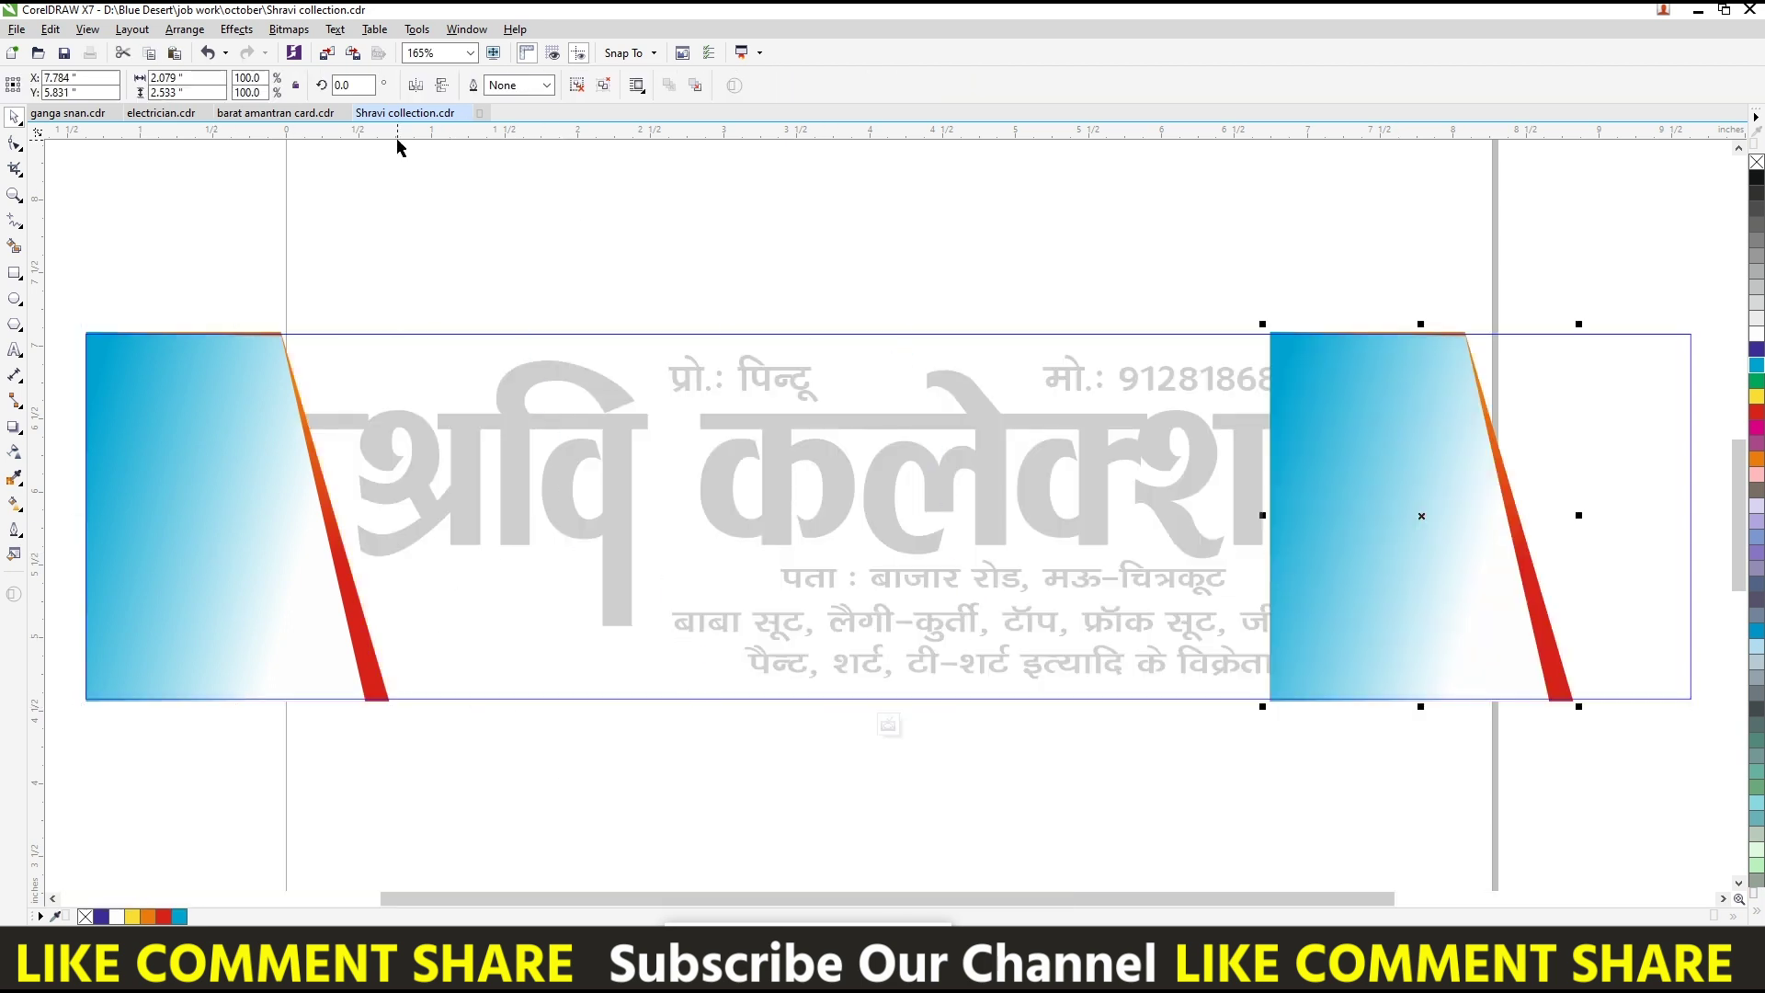
pyautogui.click(415, 85)
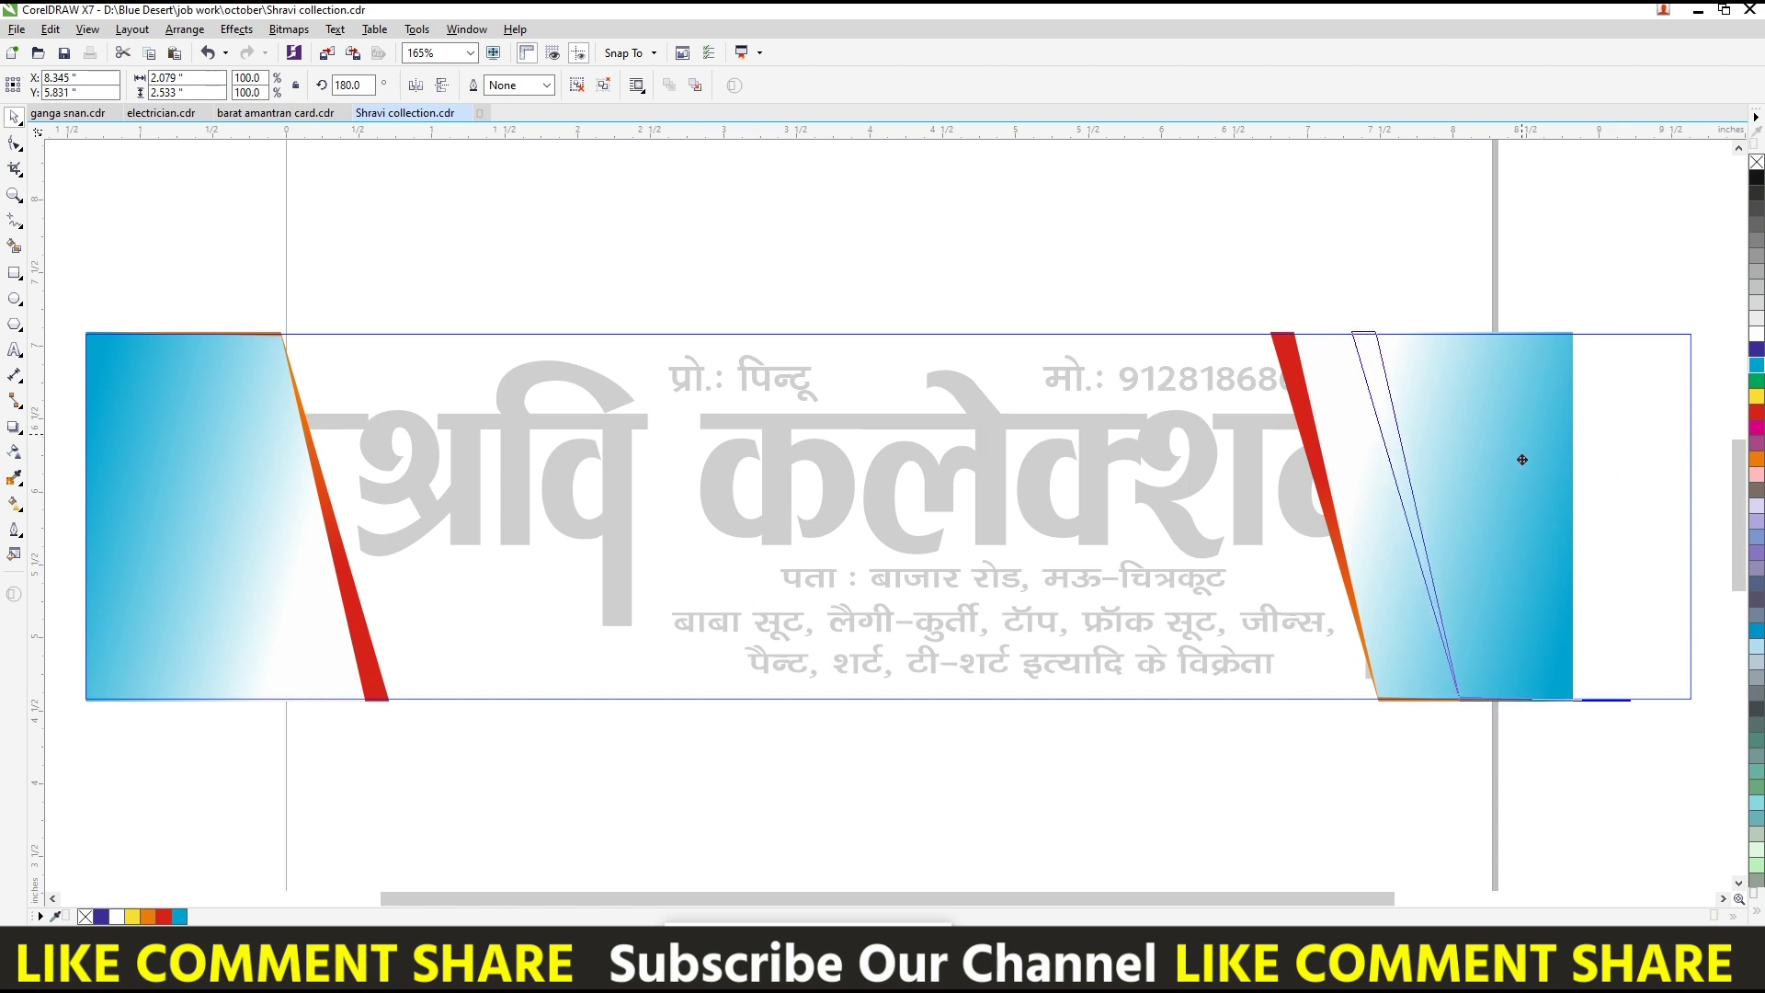
pyautogui.moveTo(1464, 449)
pyautogui.mouseDown()
pyautogui.moveTo(1602, 449)
pyautogui.moveTo(1582, 444)
pyautogui.mouseUp()
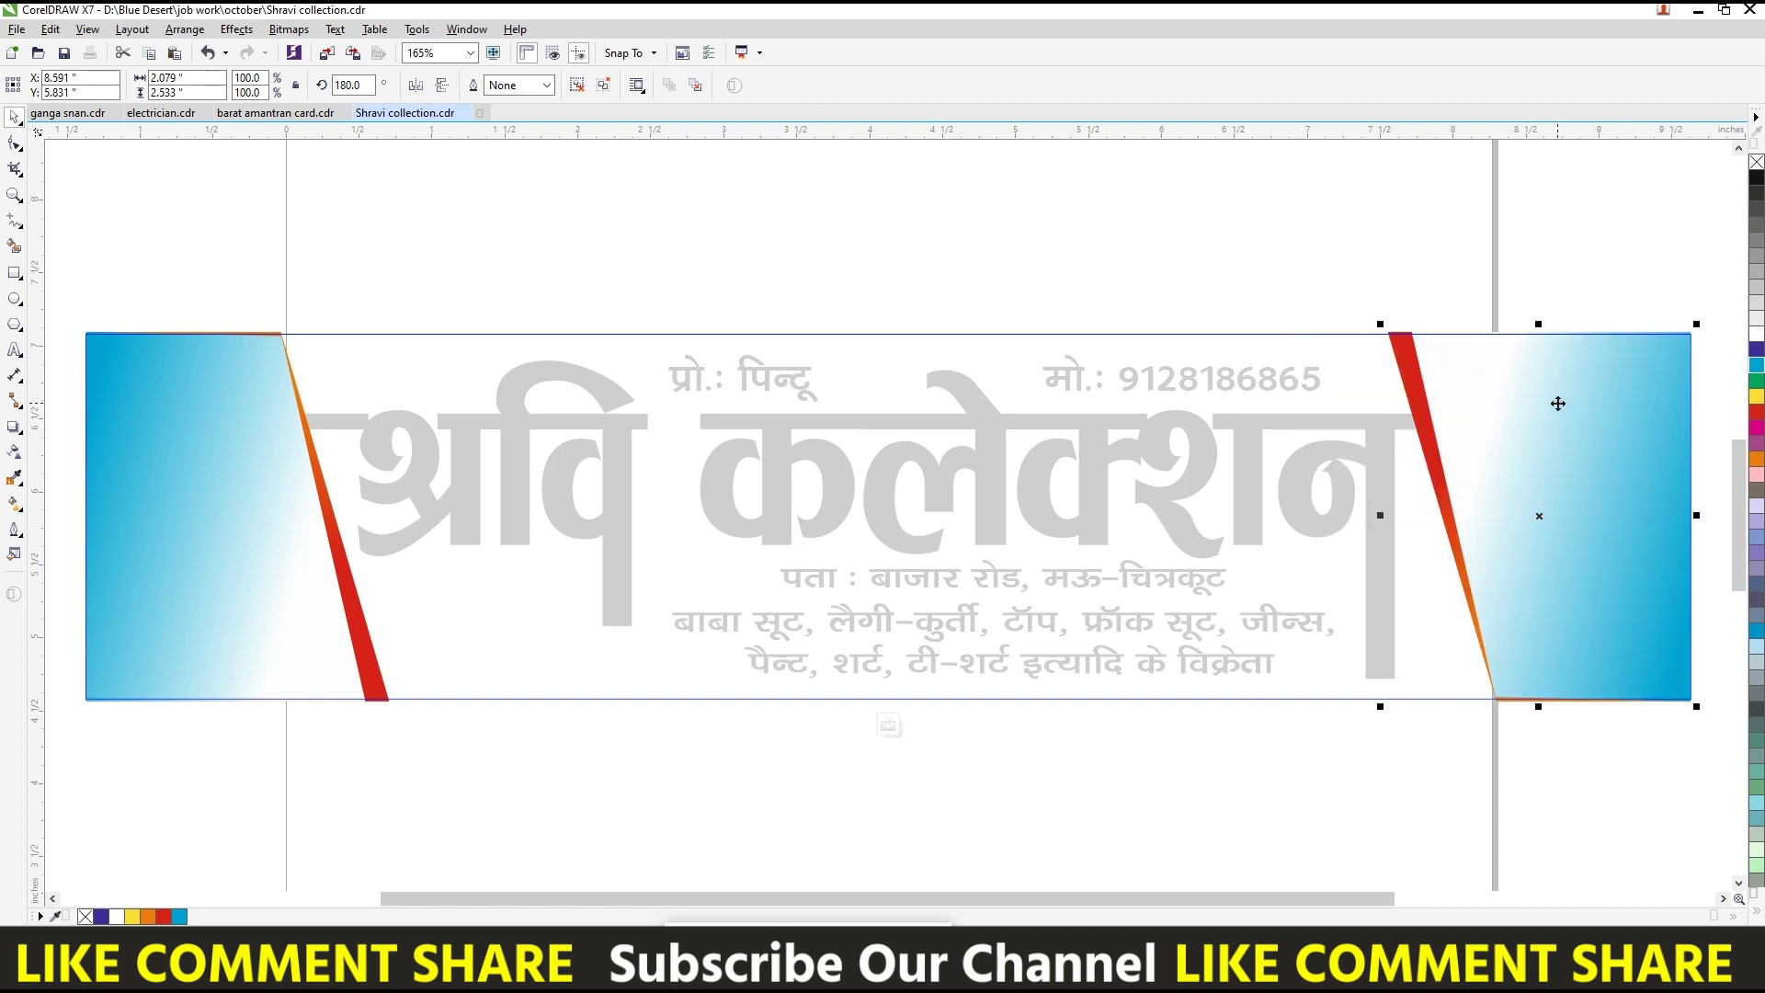
pyautogui.click(1217, 269)
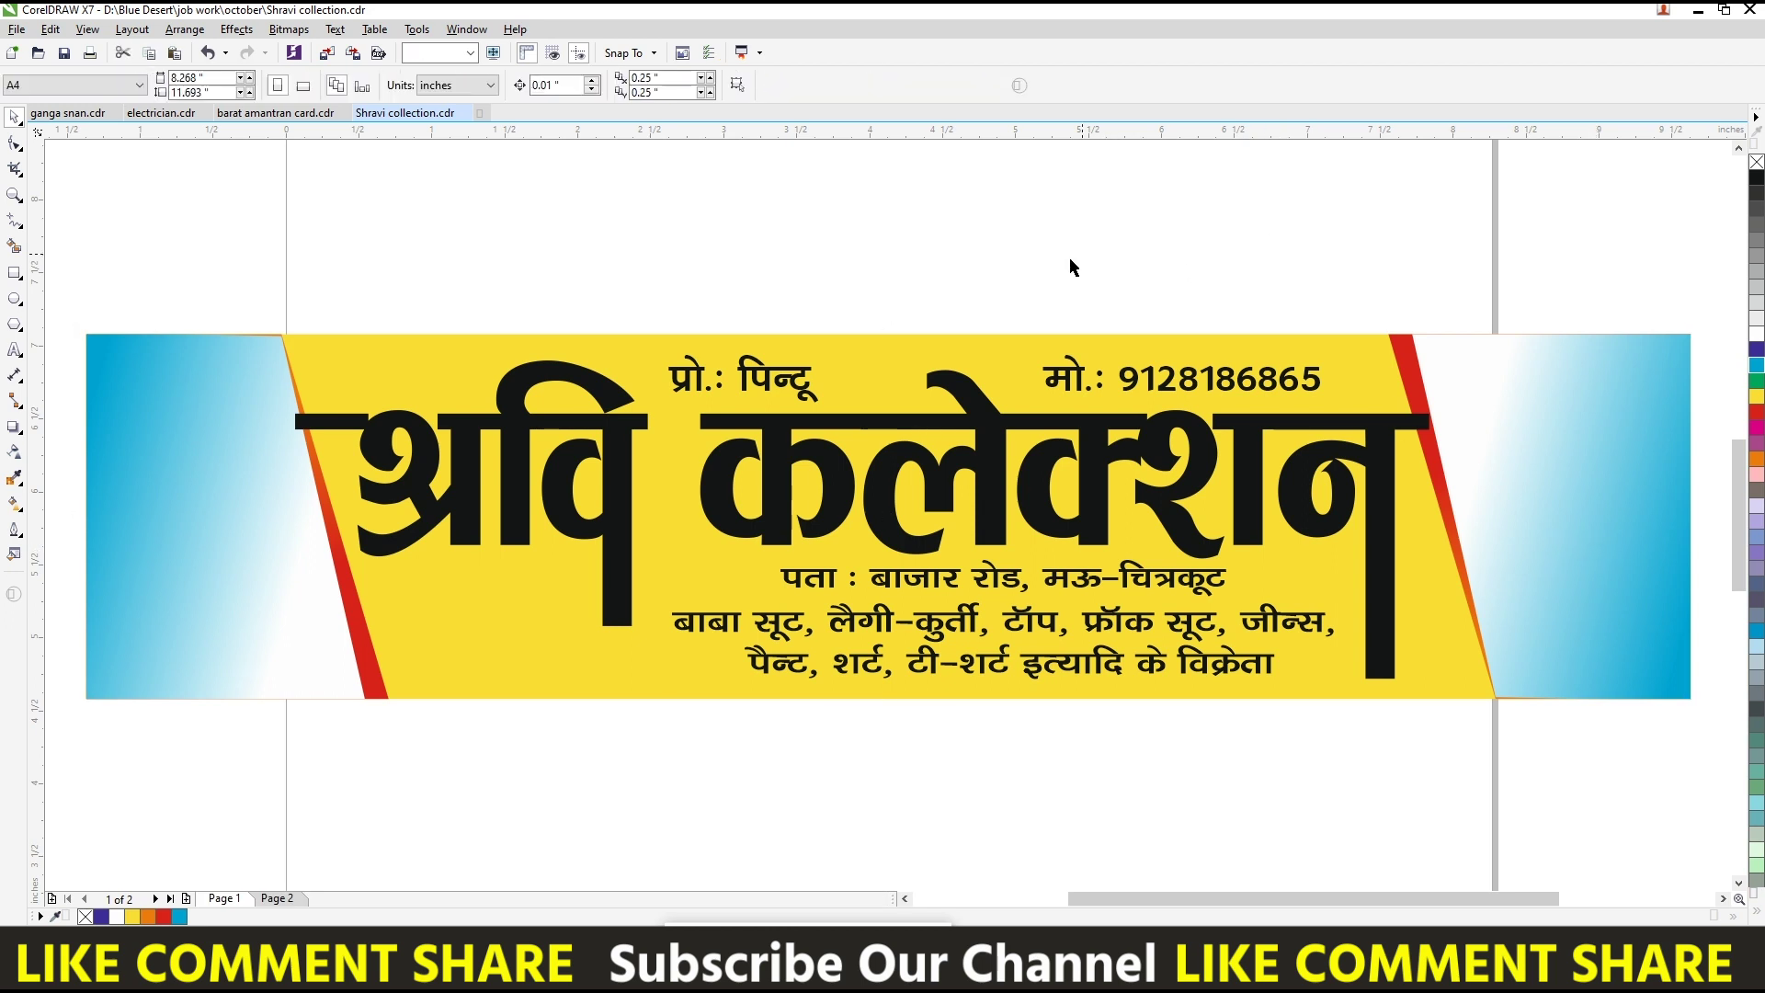
pyautogui.click(1207, 450)
# - Narrow the headline slightly and nudge the address paragraph a little left
pyautogui.moveTo(1434, 517); pyautogui.dragTo(1417, 517)
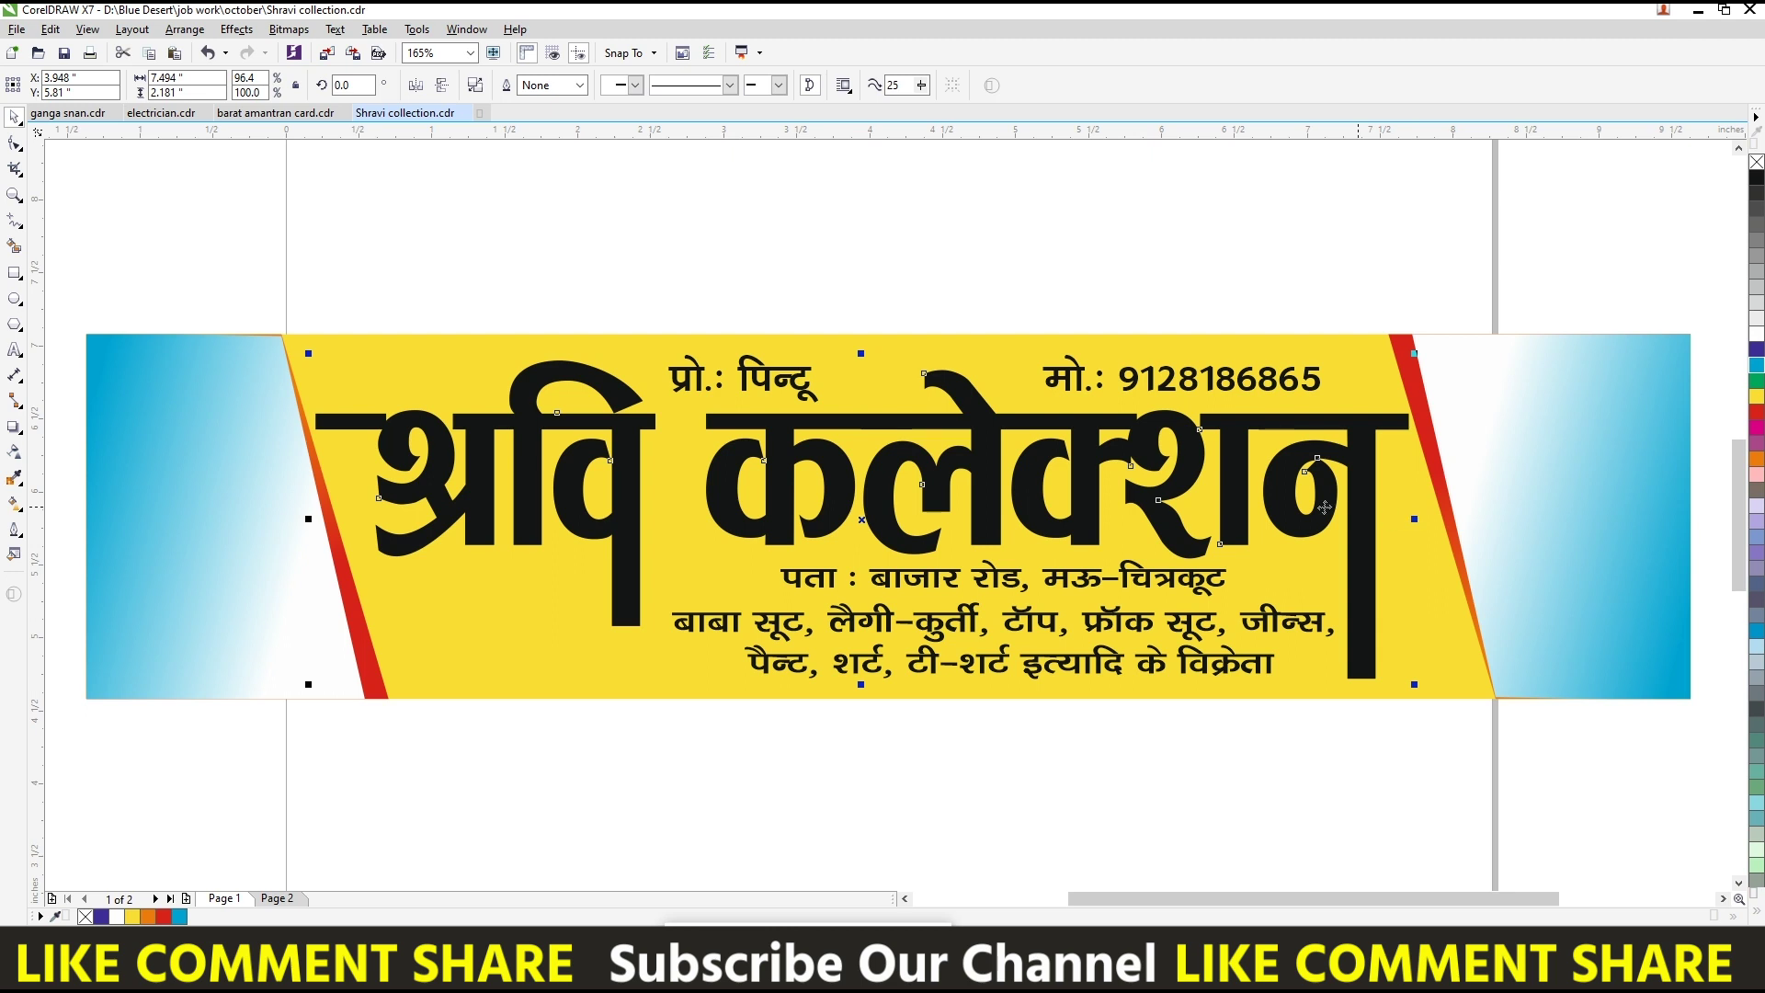
pyautogui.click(901, 781)
pyautogui.moveTo(568, 714); pyautogui.dragTo(1406, 551)
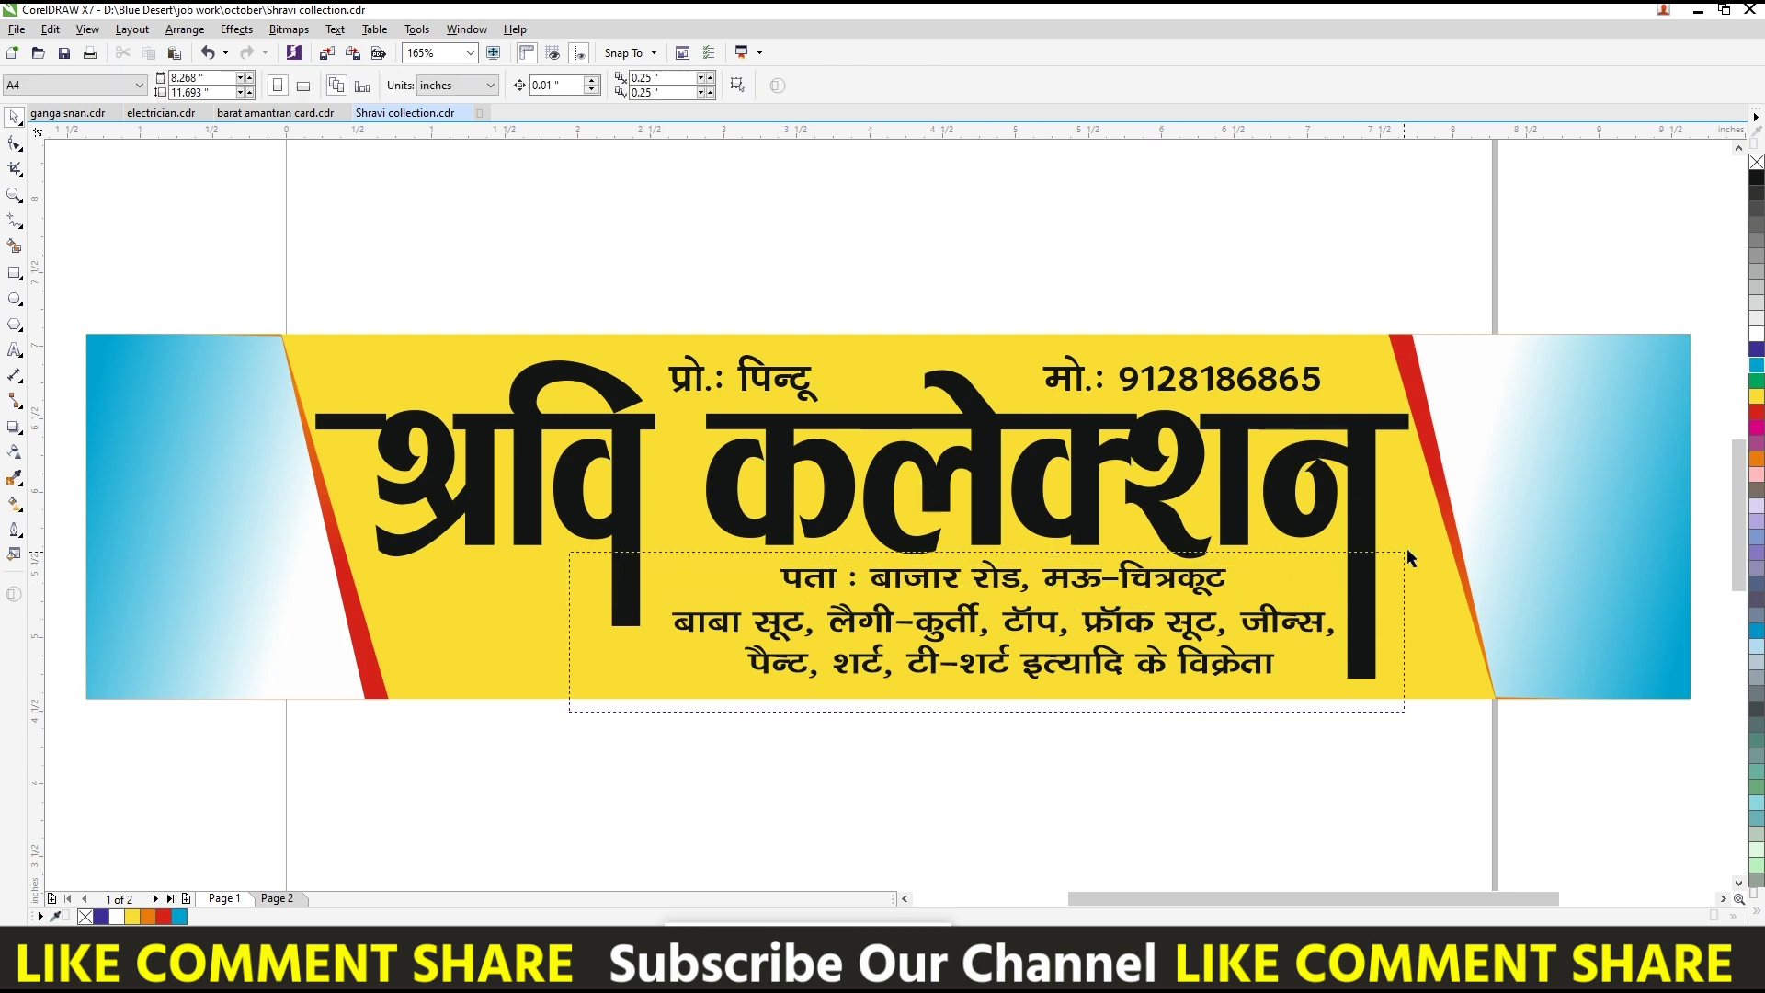
pyautogui.moveTo(1316, 603); pyautogui.dragTo(1311, 603)
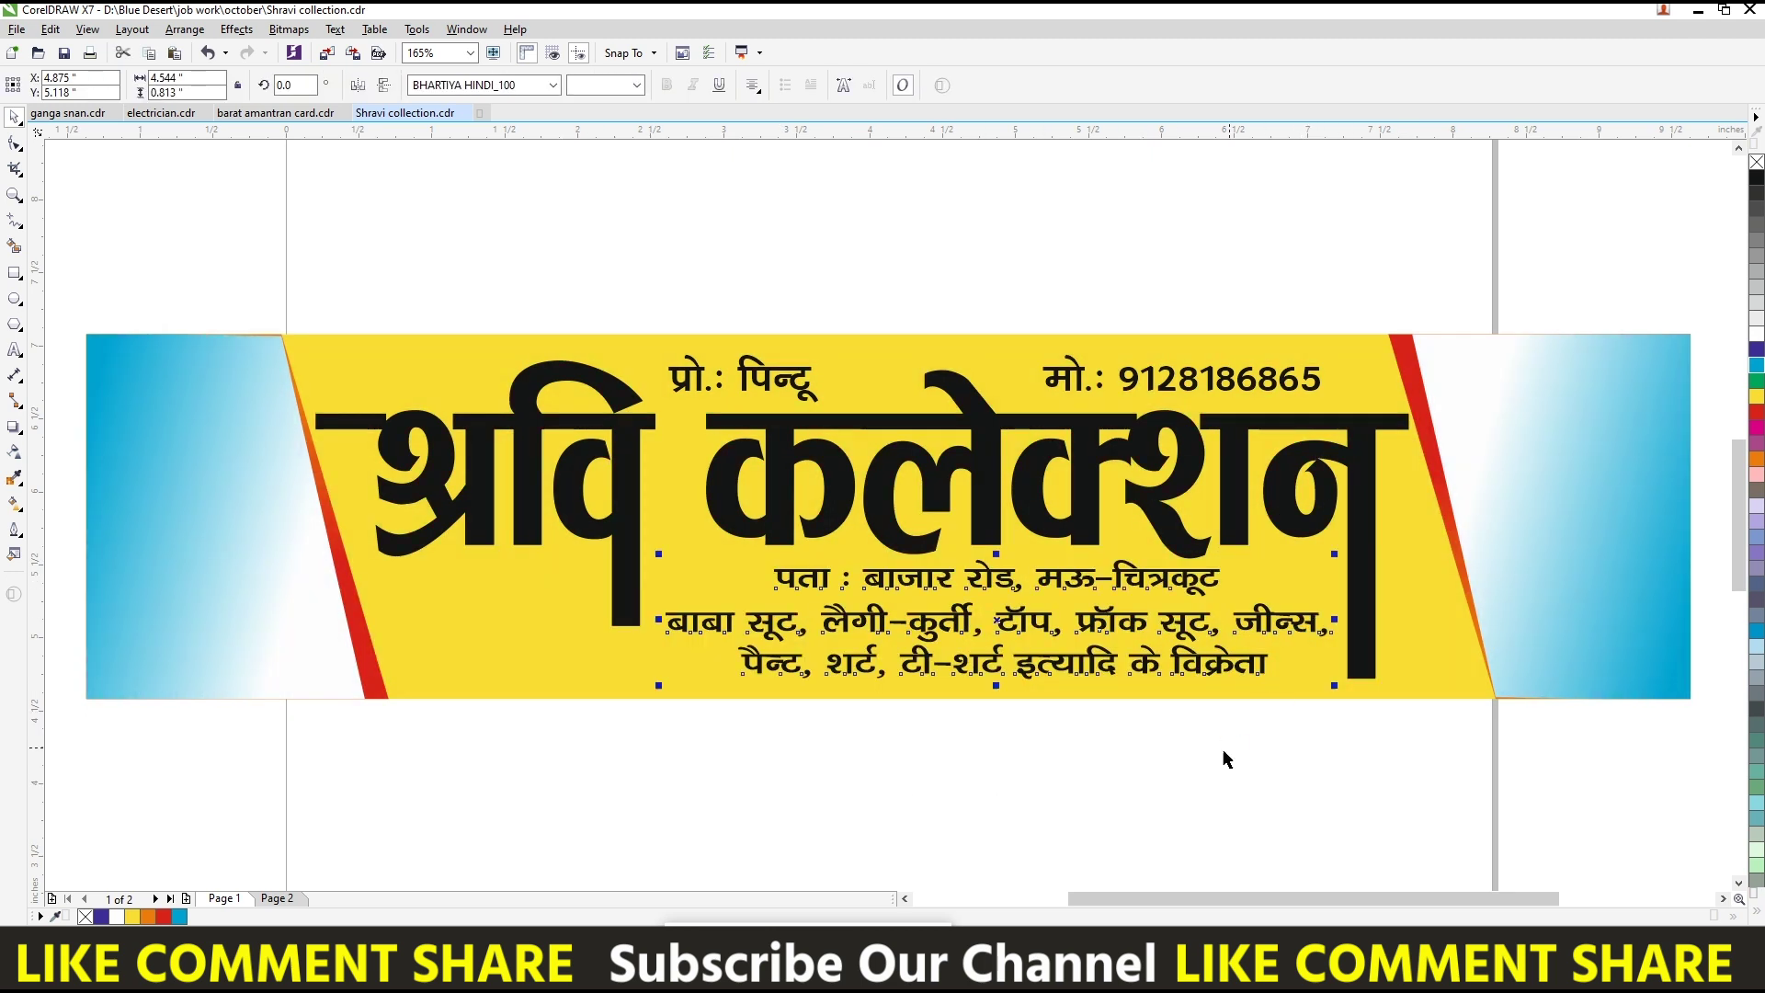
pyautogui.click(856, 806)
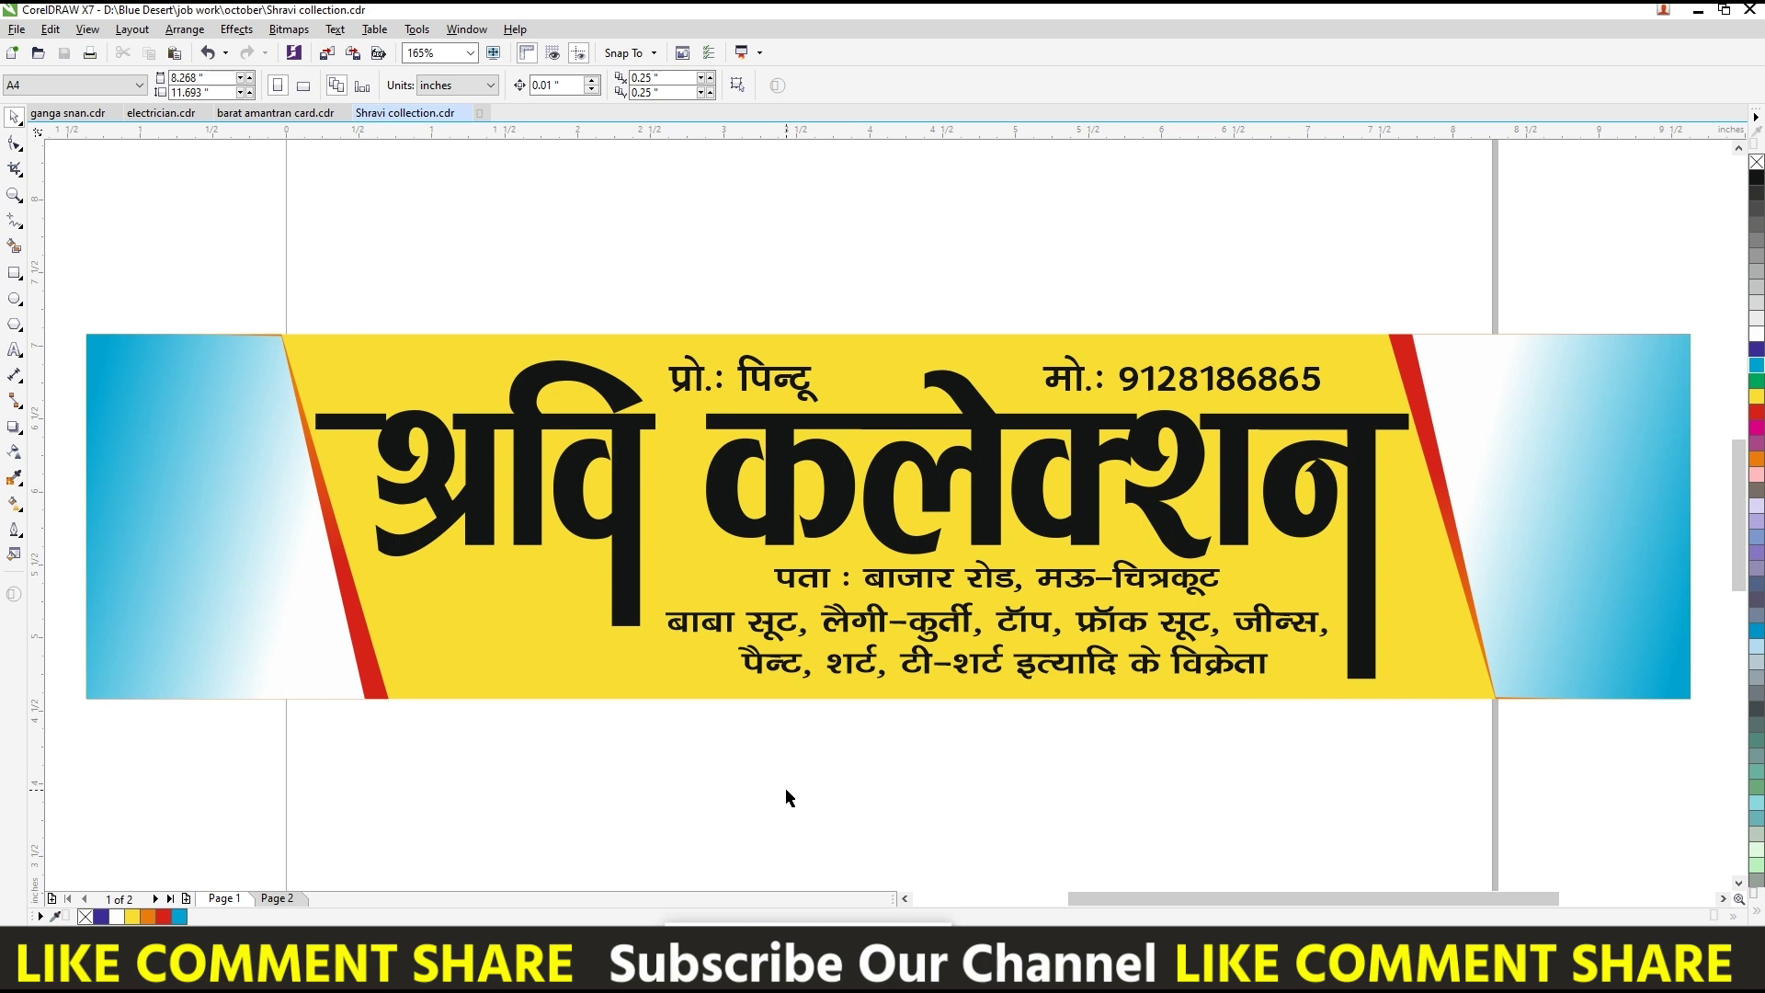
# - Move the address line below the banner, raise the product list, and draw a rectangle beneath it
pyautogui.click(923, 635)
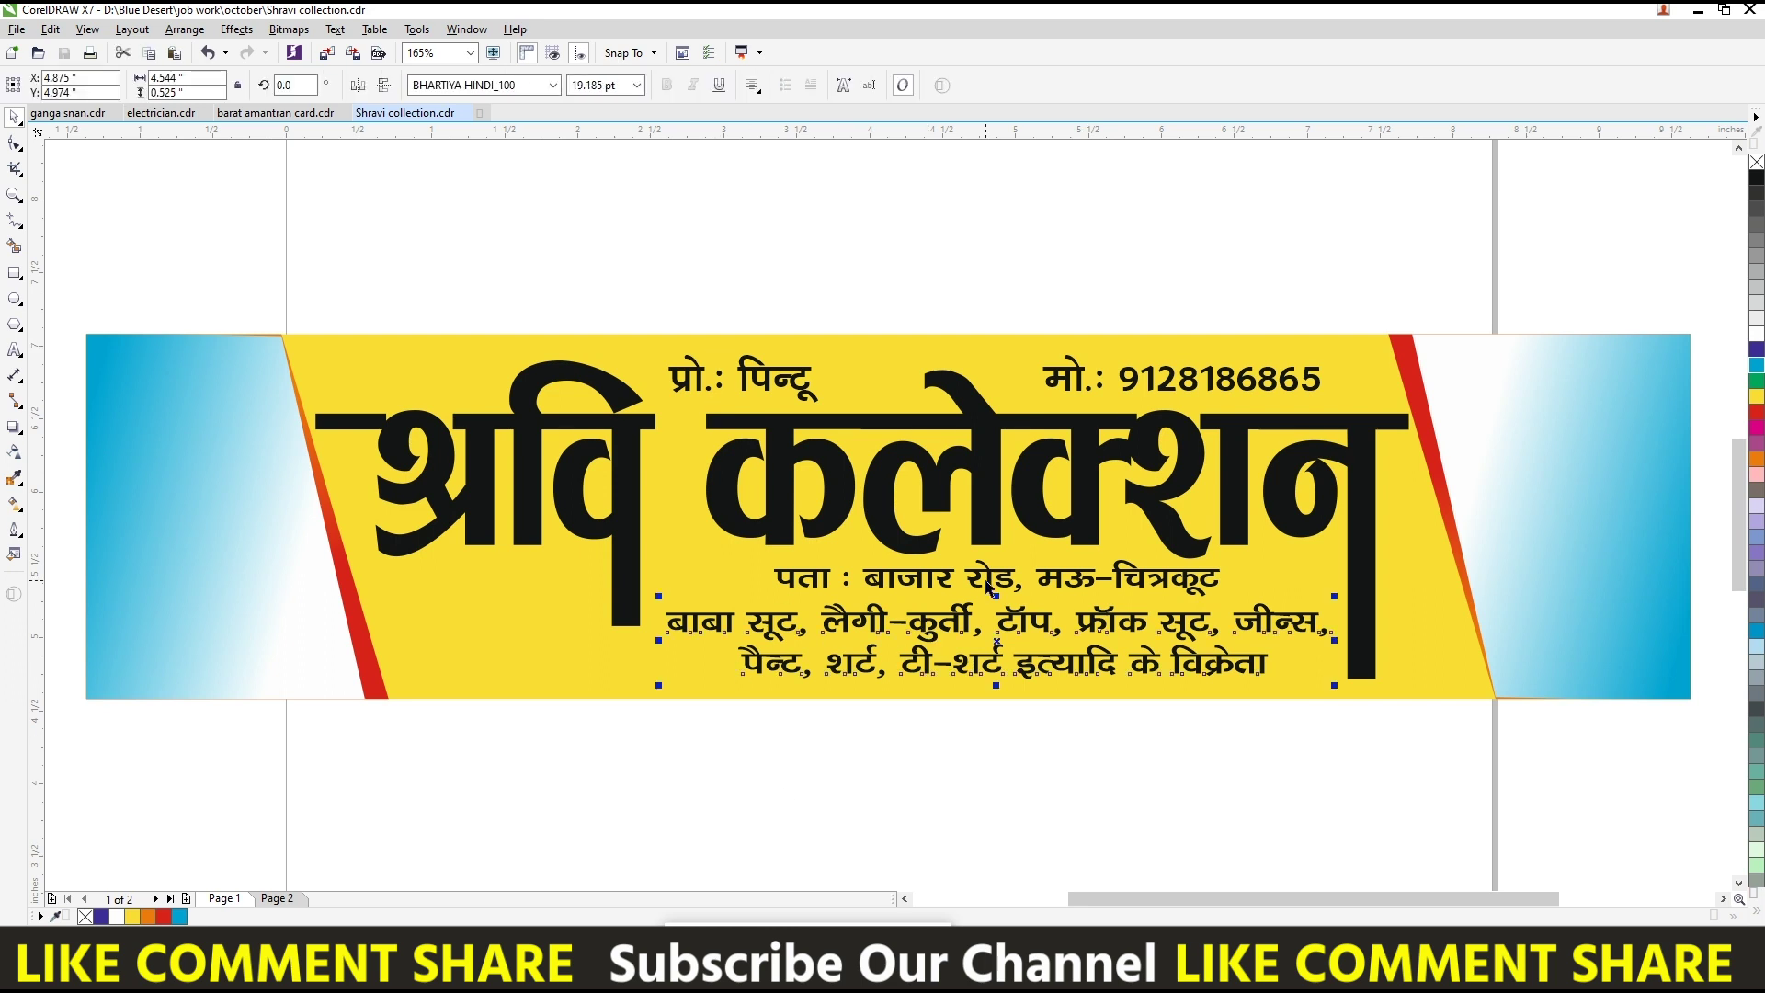
pyautogui.moveTo(988, 586); pyautogui.dragTo(992, 754)
pyautogui.moveTo(1006, 614); pyautogui.dragTo(1032, 579)
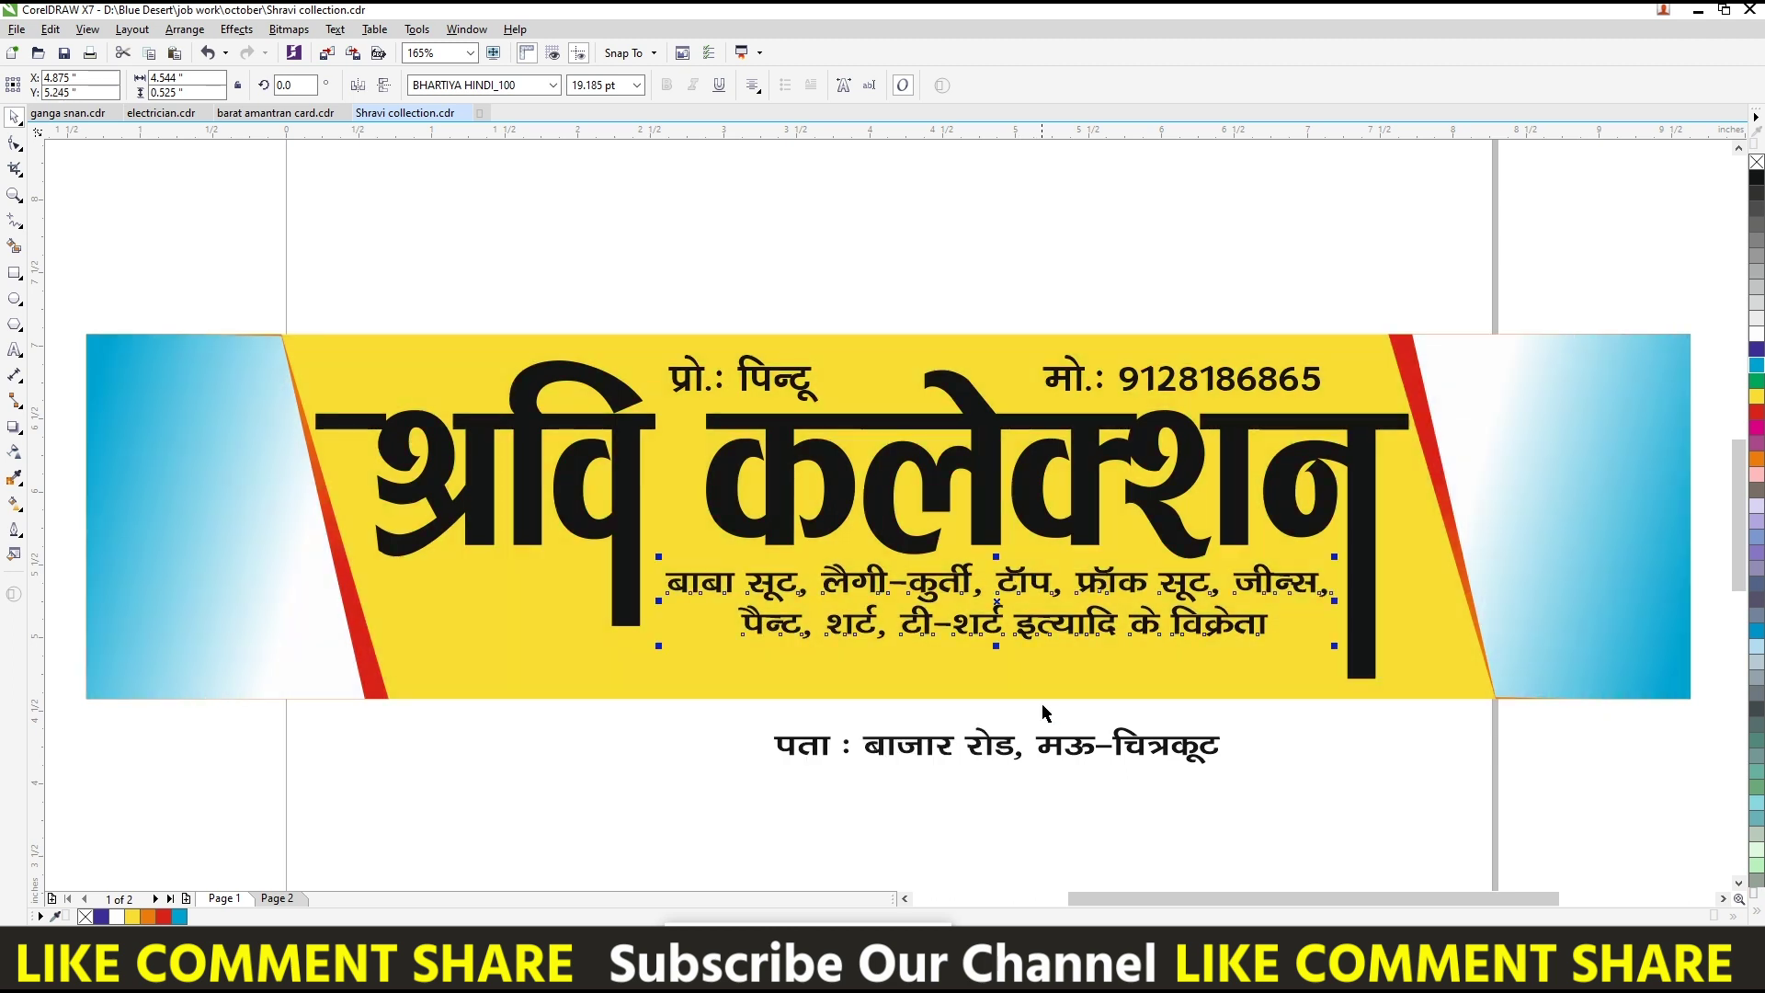
pyautogui.click(132, 225)
pyautogui.click(21, 273)
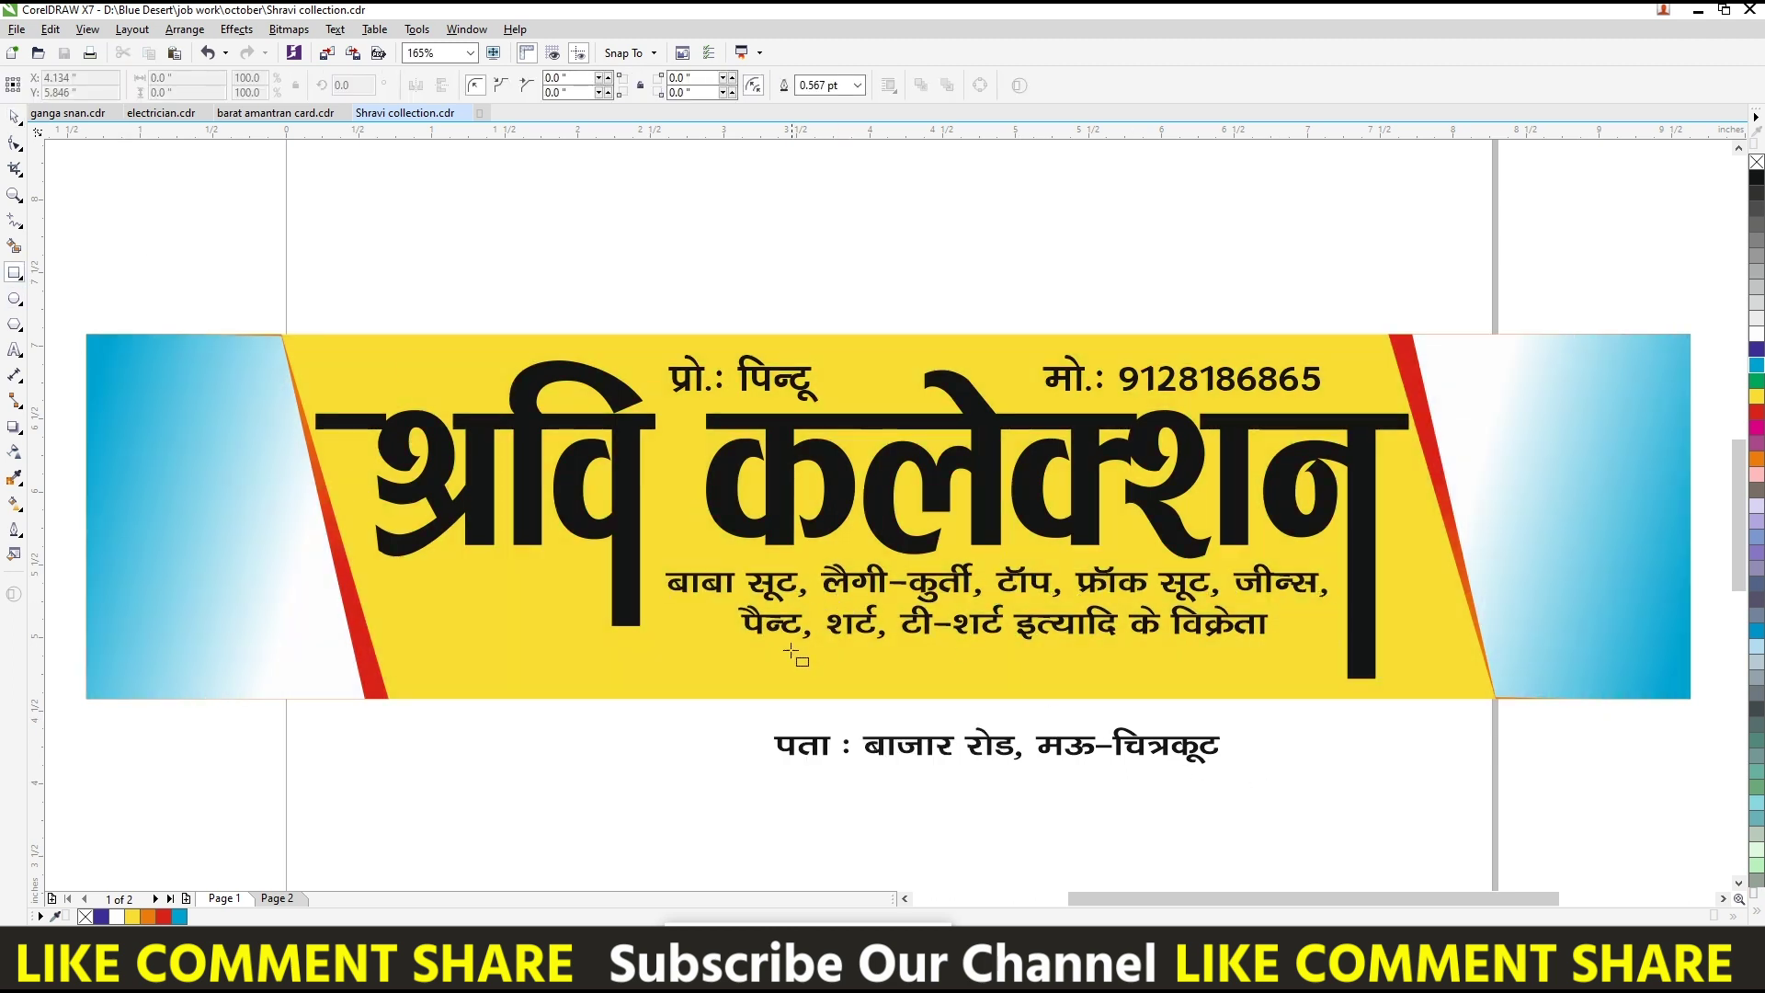
pyautogui.moveTo(712, 650)
pyautogui.mouseDown()
pyautogui.moveTo(1258, 684)
pyautogui.moveTo(1193, 643)
pyautogui.mouseUp()
# - Round the rectangle's corners, centre it under the text, and enlarge it slightly
pyautogui.keyDown('shift'); pyautogui.click(1227, 622); pyautogui.keyUp('shift')
pyautogui.press('c')
pyautogui.click(1280, 646)
pyautogui.moveTo(1283, 647); pyautogui.dragTo(1297, 642)
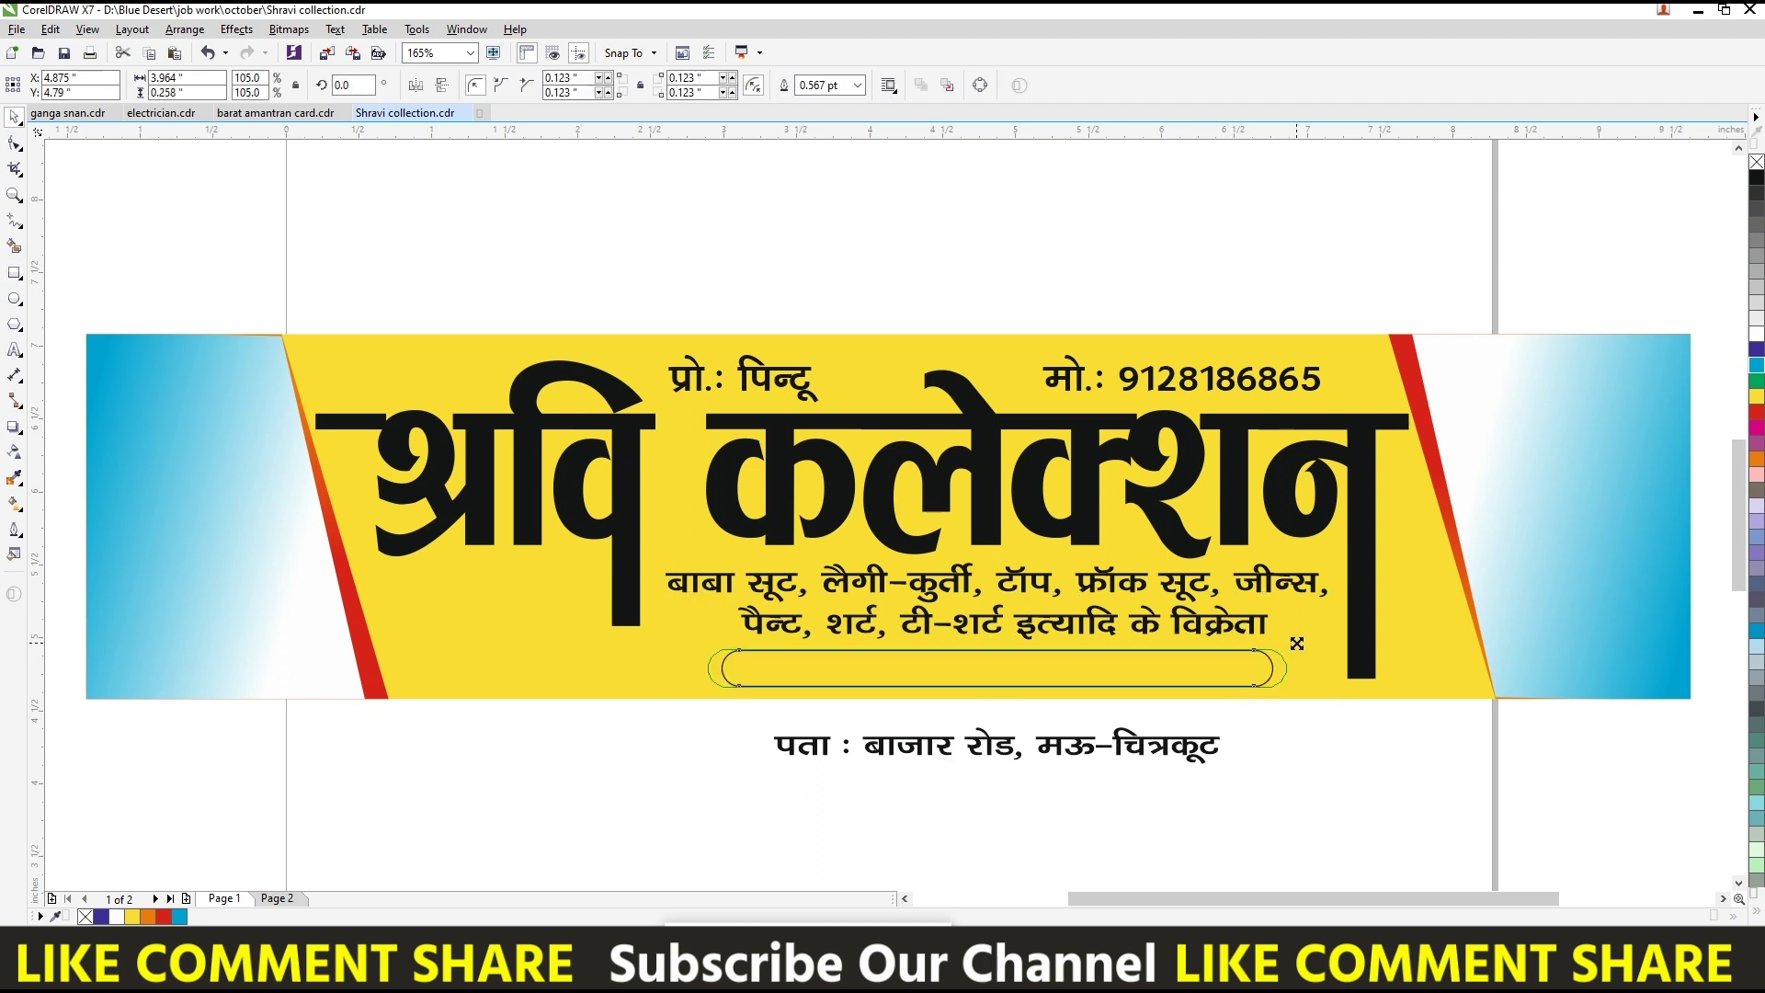
pyautogui.press('Up')
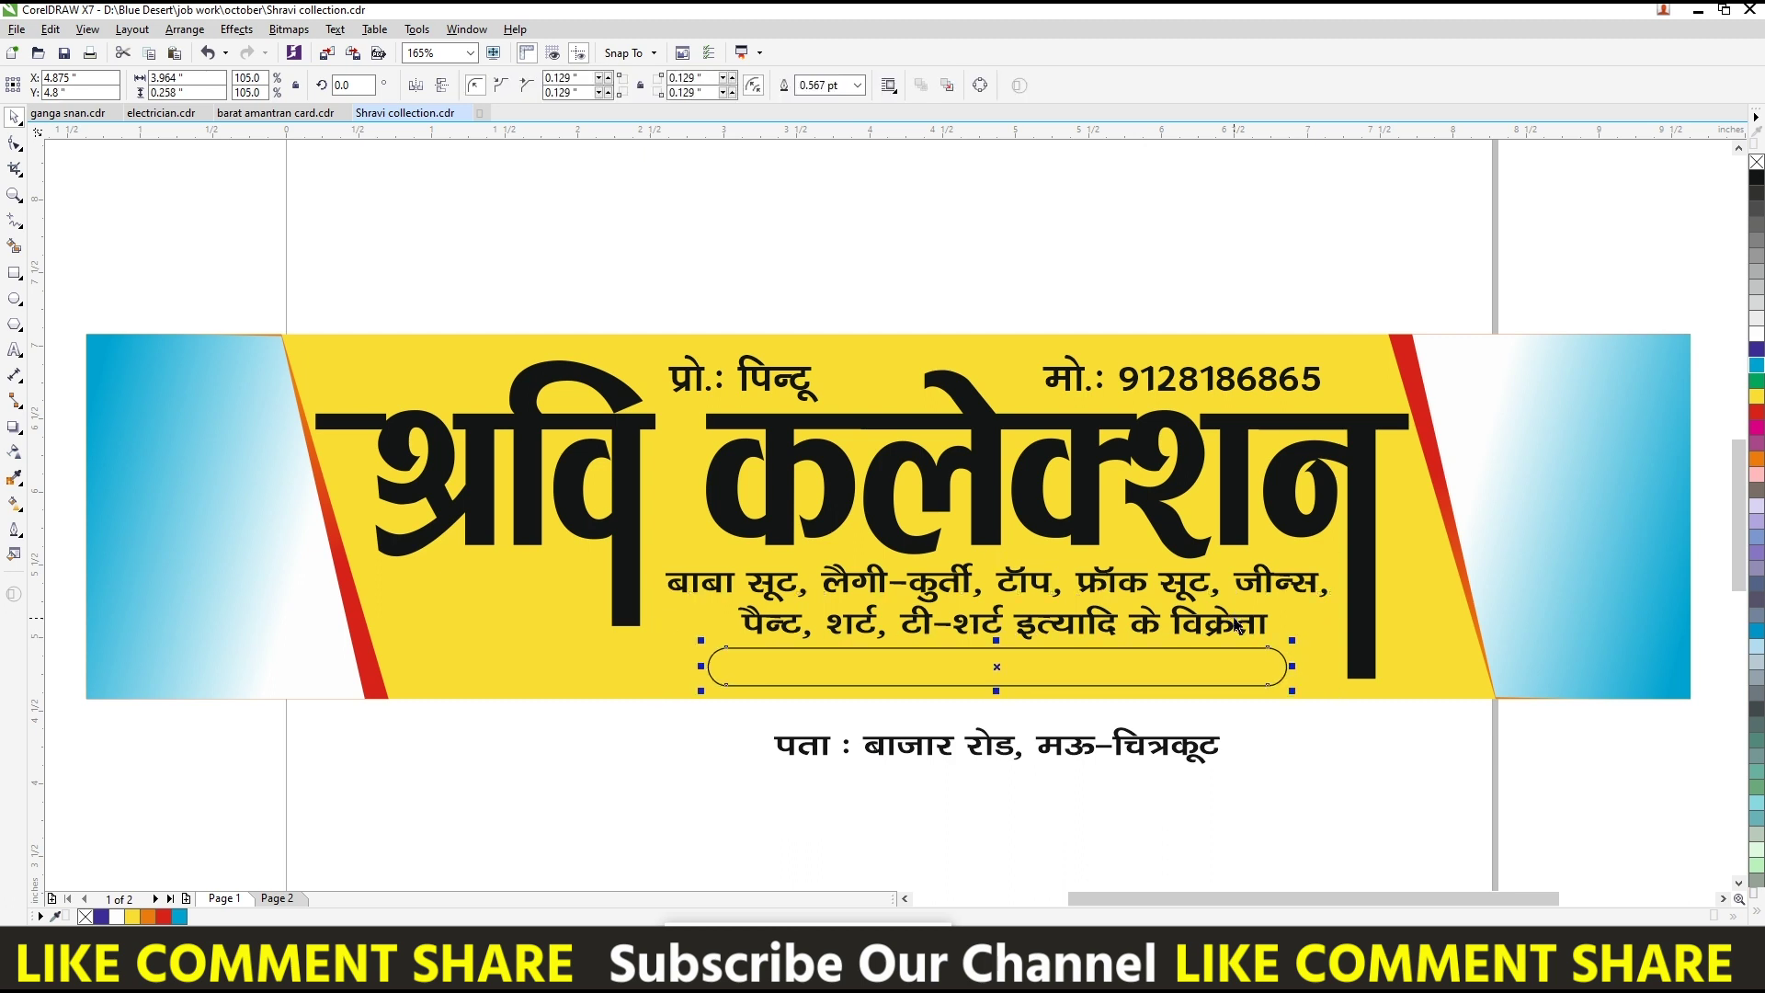
# - Centre the address line inside the rounded frame, shrink it to fit, and save the banner
pyautogui.click(1191, 754)
pyautogui.press('c')
pyautogui.hotkey('ctrl', 'z')
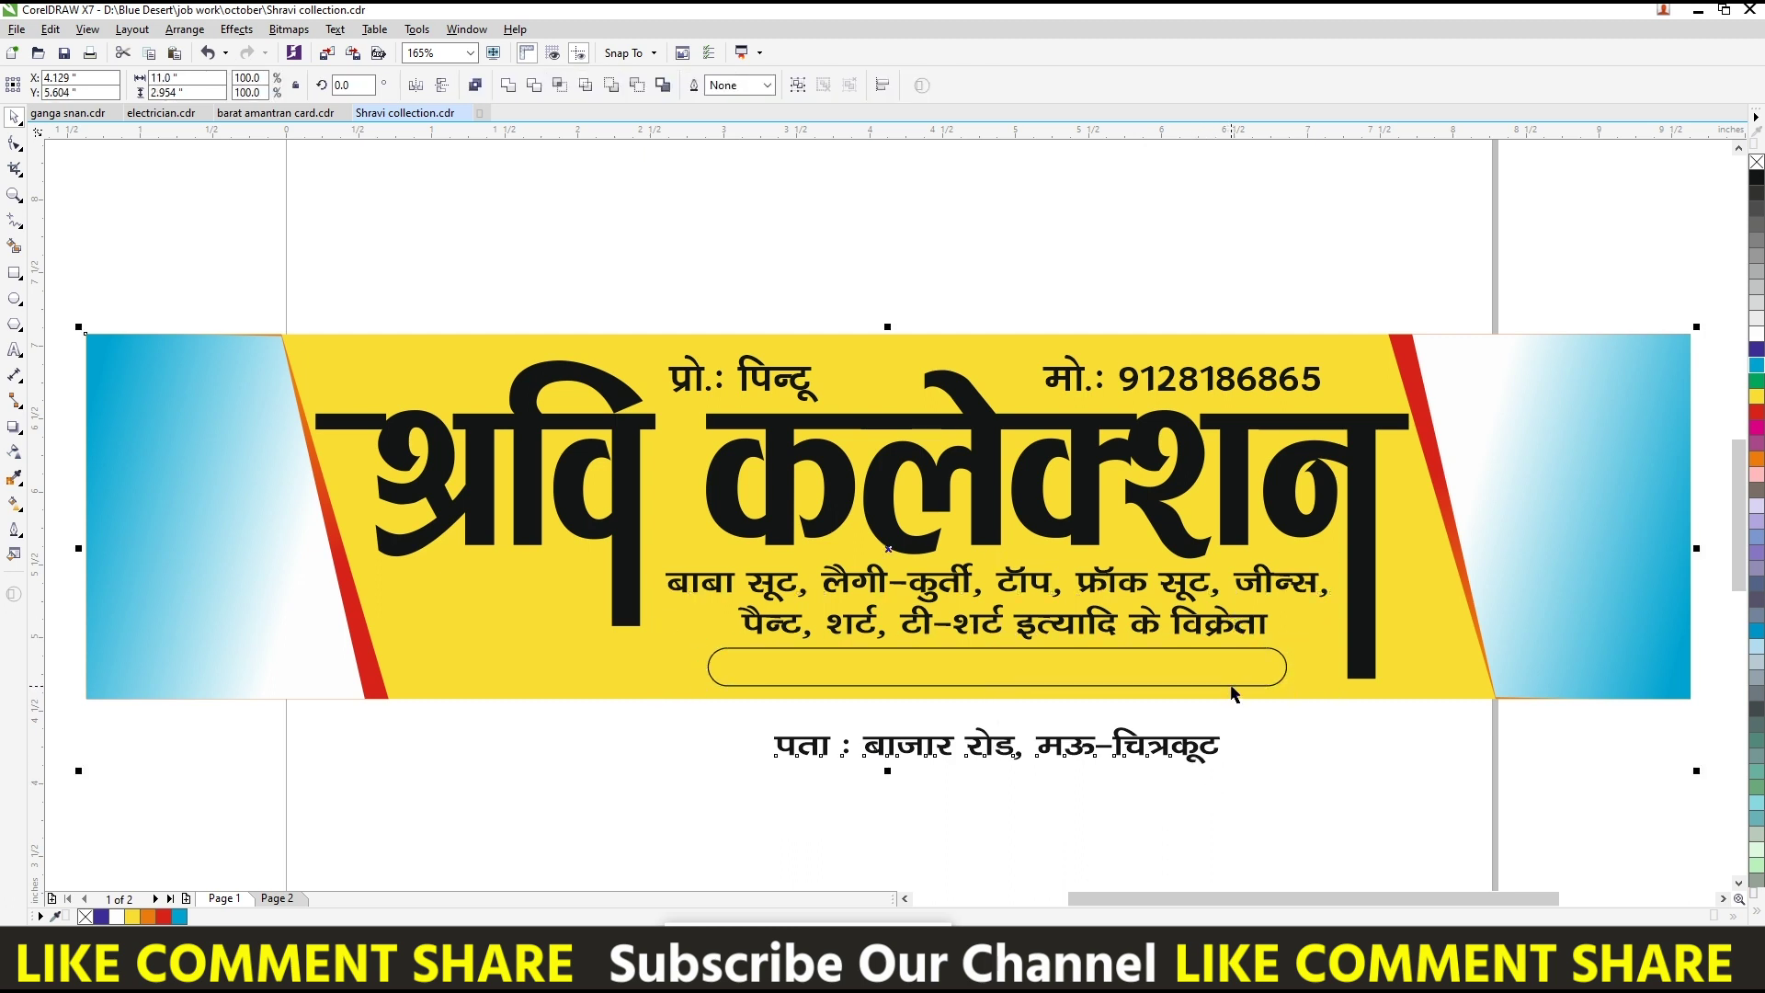
pyautogui.keyDown('shift'); pyautogui.click(1272, 684); pyautogui.keyUp('shift')
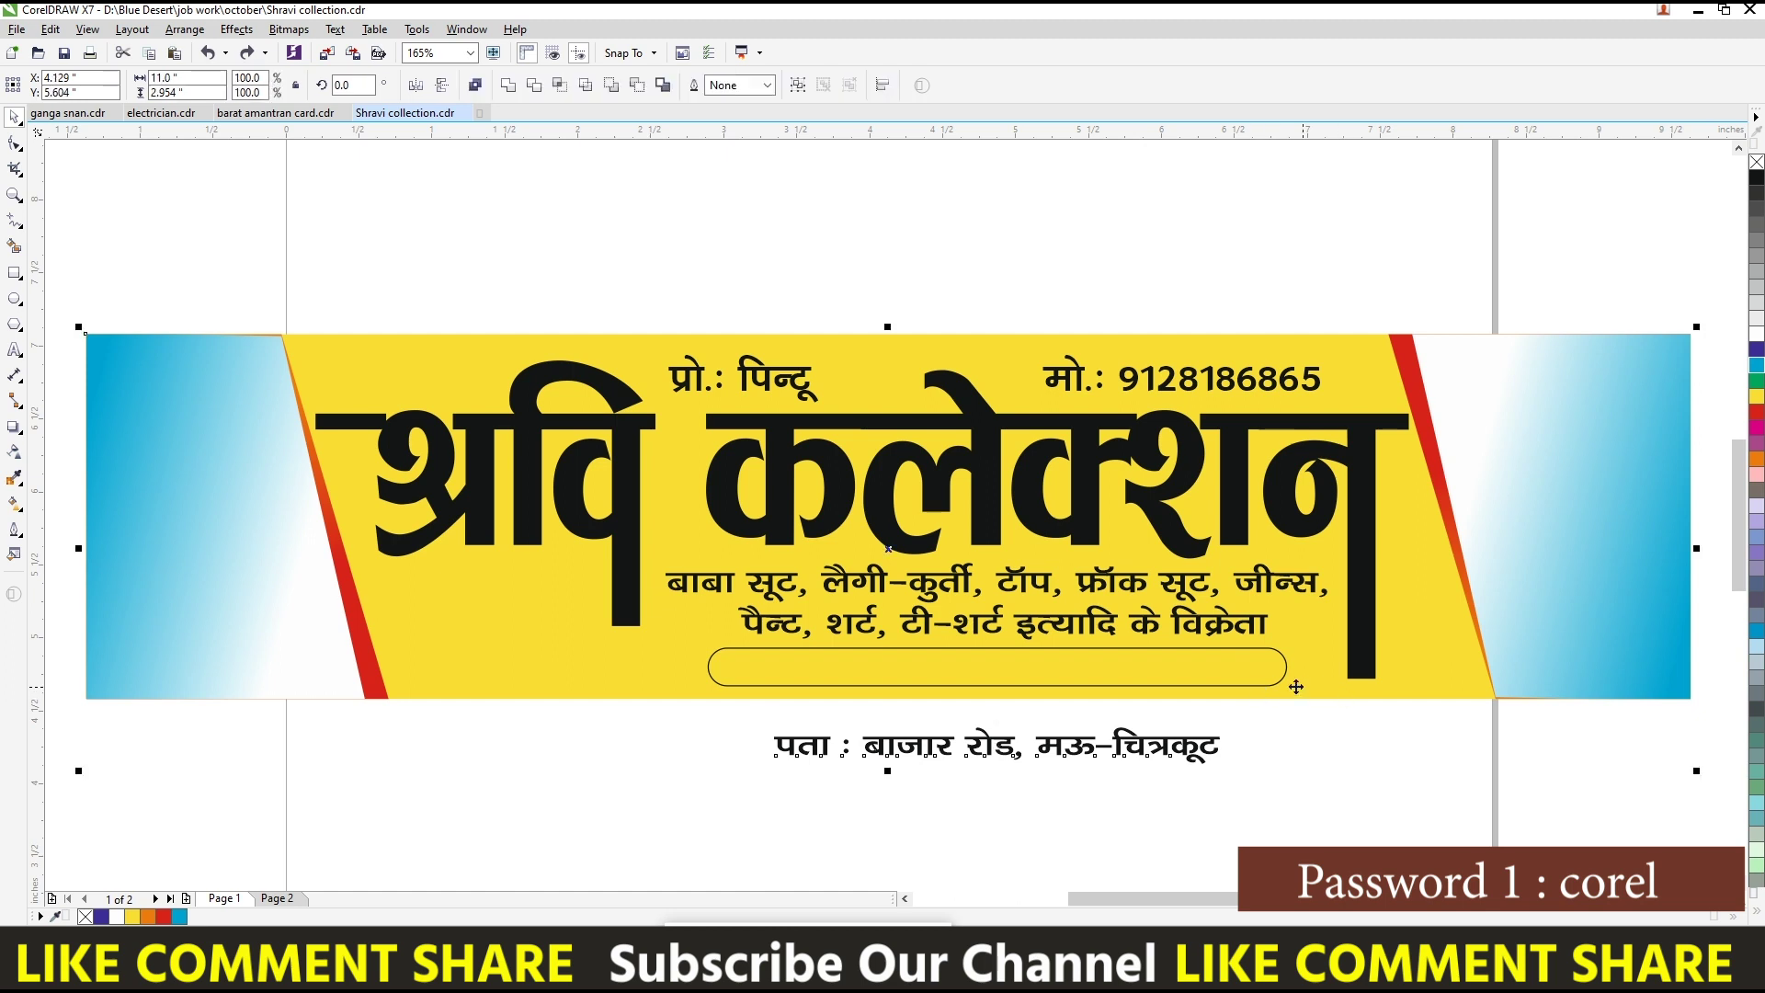
pyautogui.press('e')
pyautogui.keyDown('shift'); pyautogui.click(1273, 685); pyautogui.keyUp('shift')
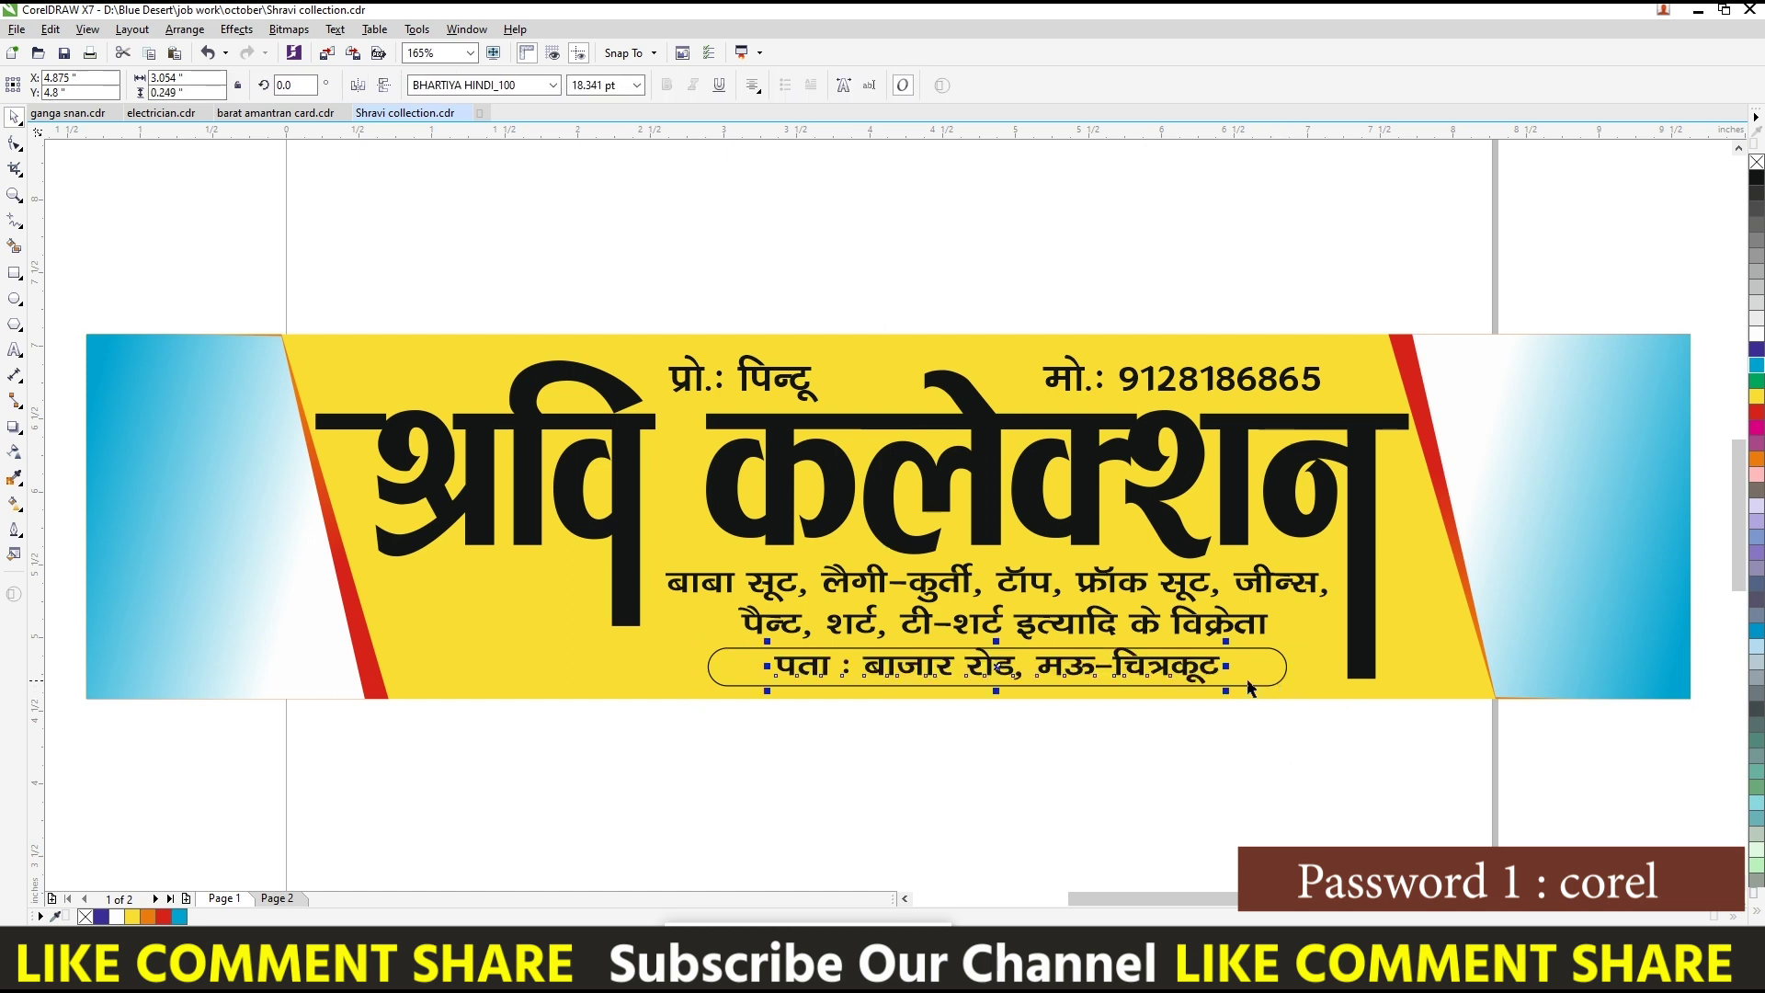
pyautogui.moveTo(1228, 694)
pyautogui.mouseDown()
pyautogui.moveTo(1209, 671)
pyautogui.moveTo(1286, 669)
pyautogui.mouseUp()
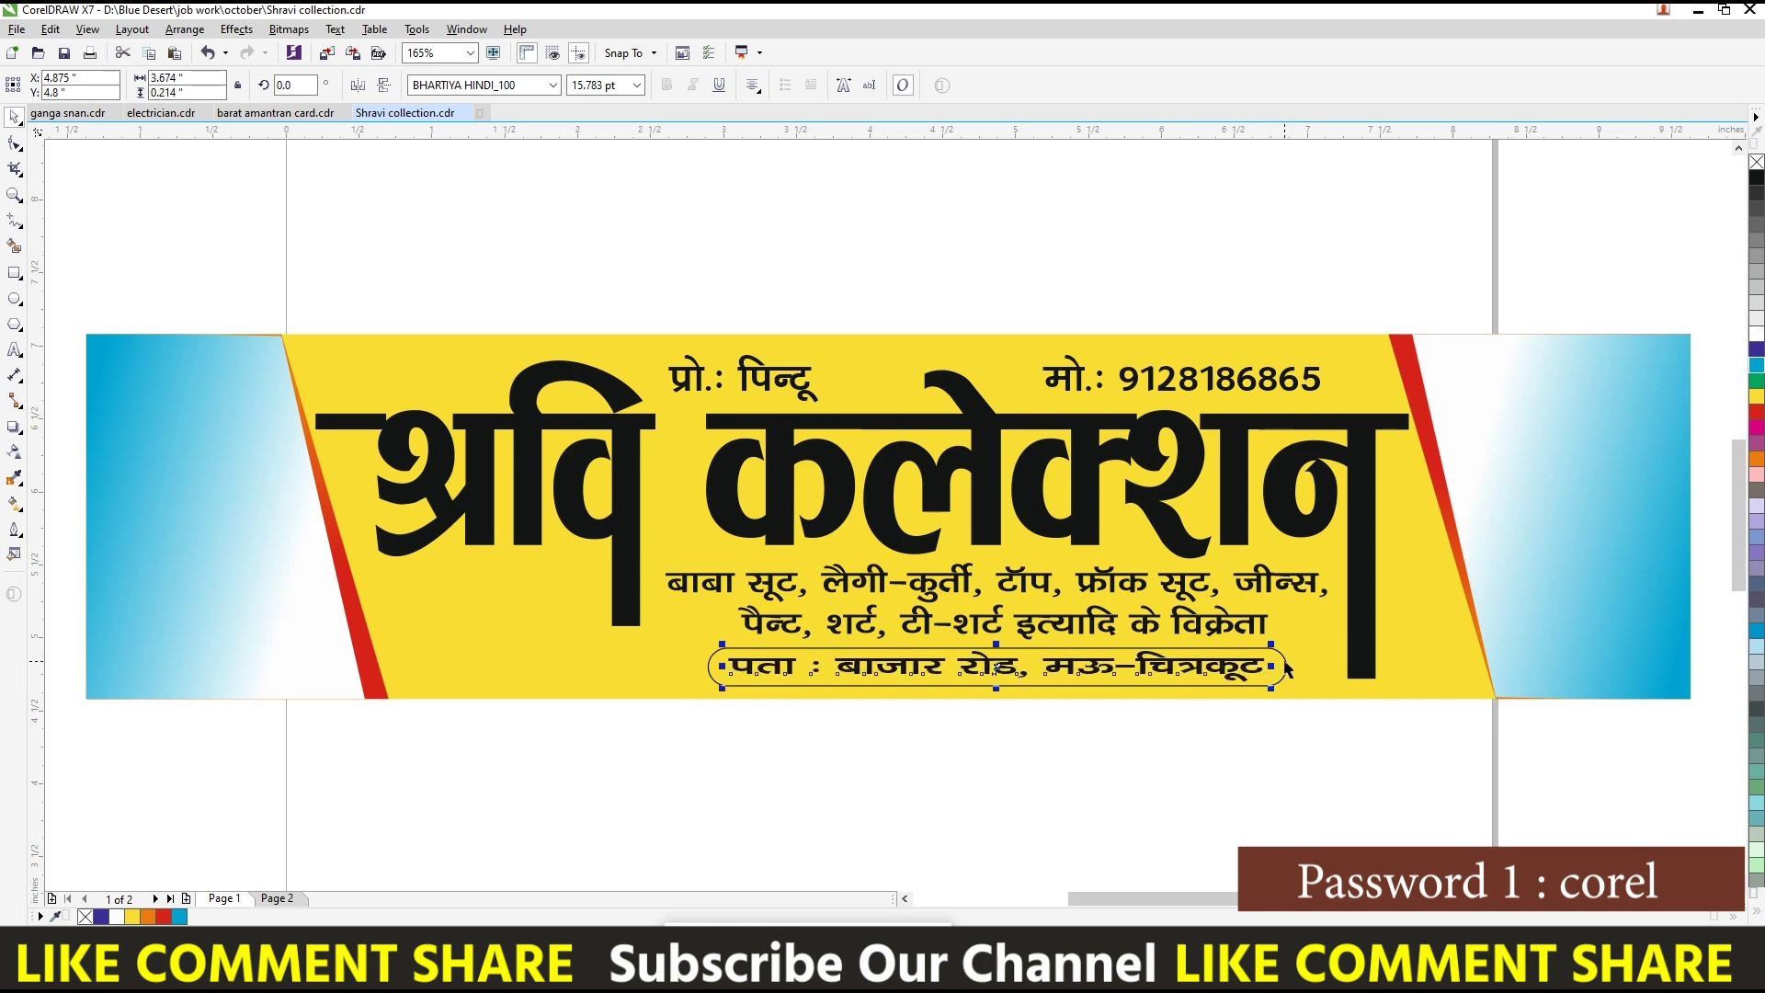
pyautogui.keyDown('shift'); pyautogui.click(1285, 668); pyautogui.keyUp('shift')
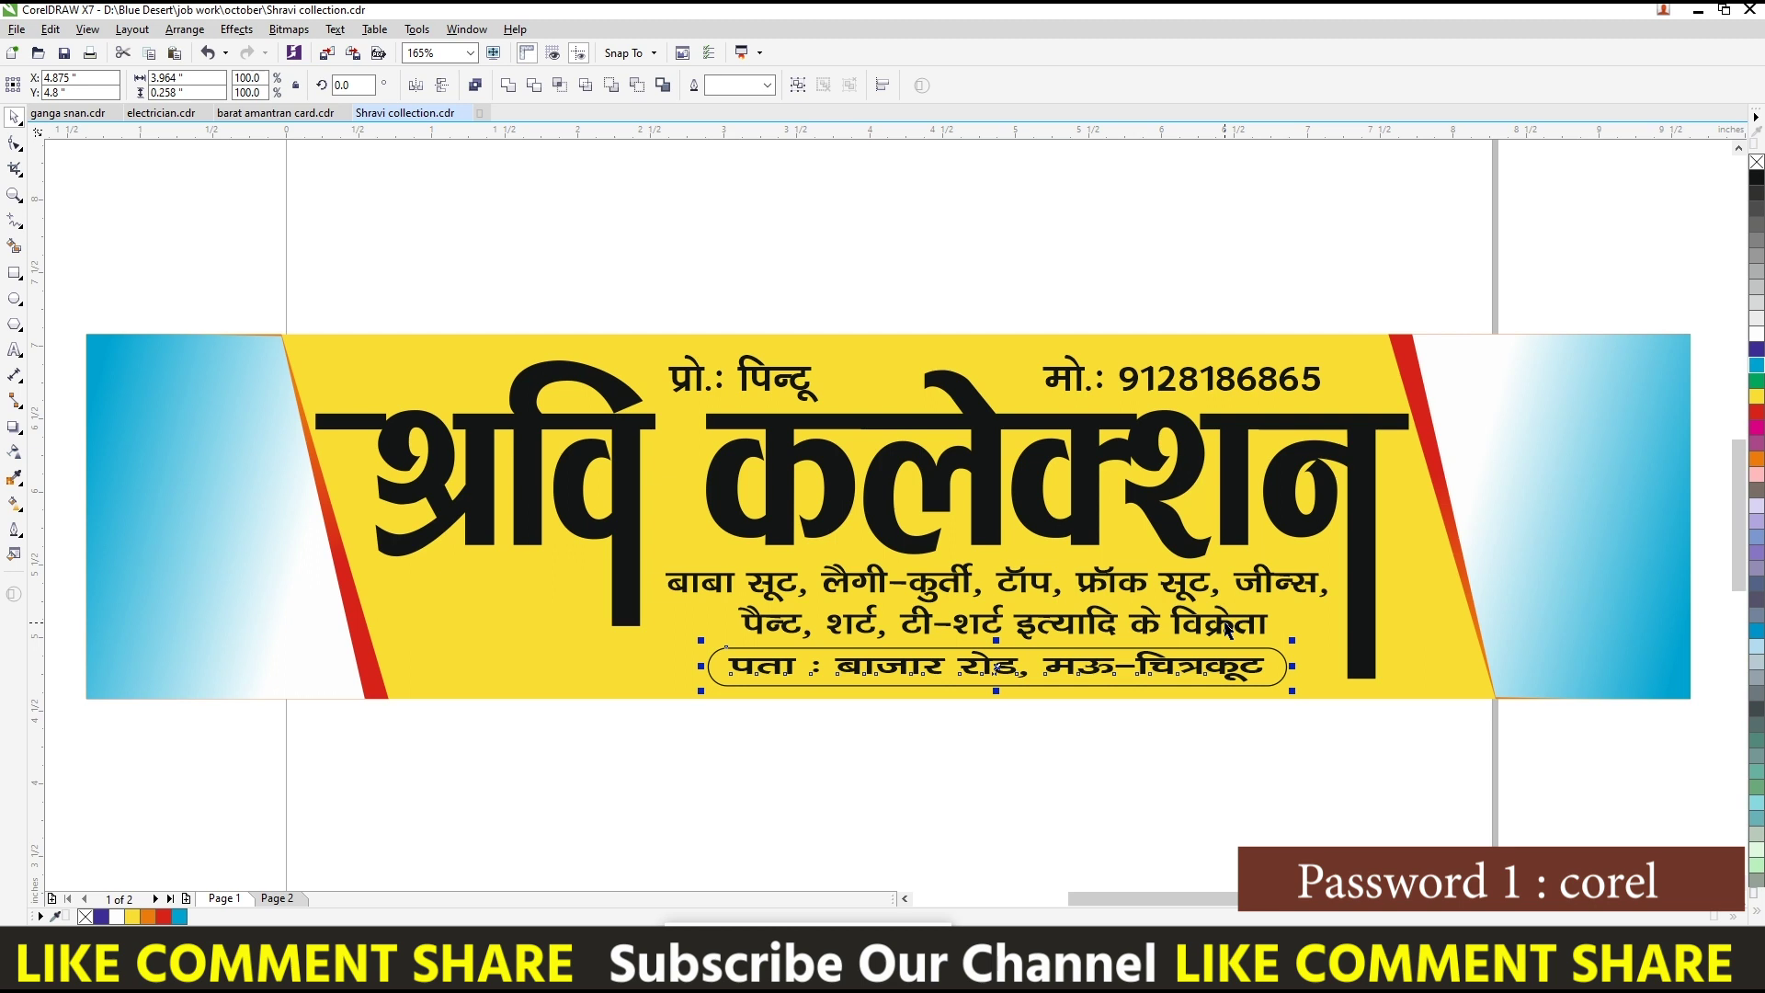
pyautogui.click(1221, 819)
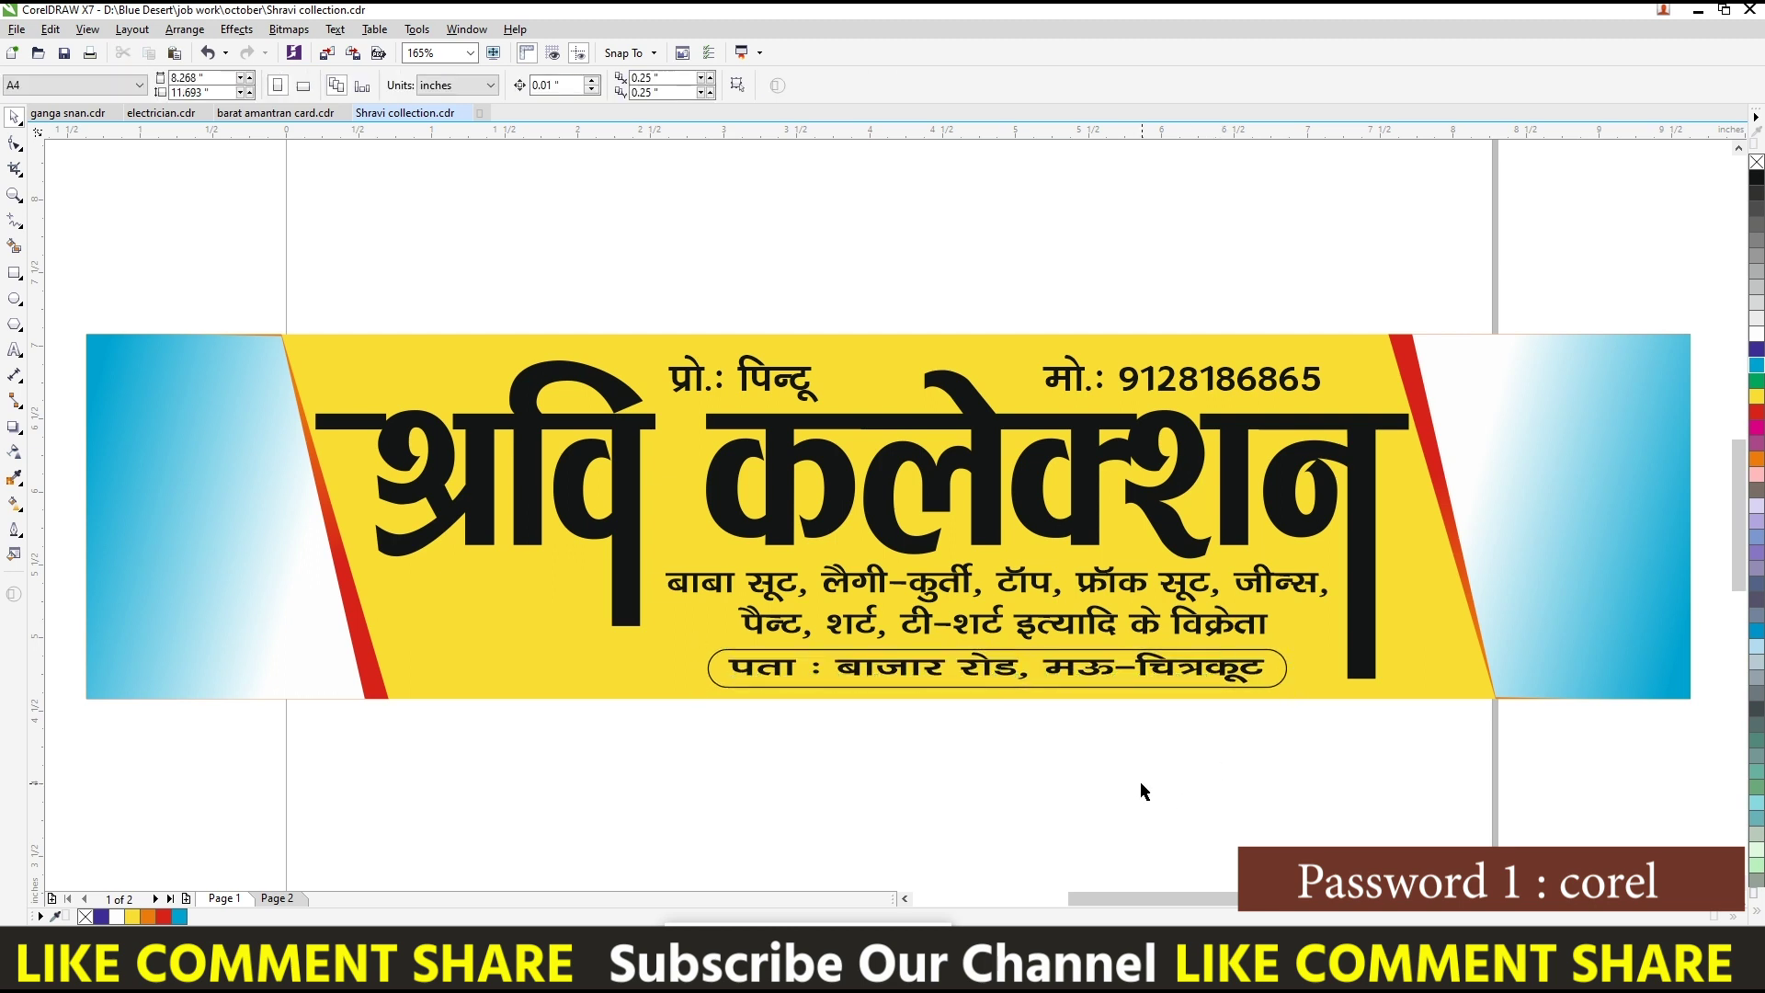
pyautogui.hotkey('ctrl', 's')
# - Draw a rectangle on the banner's left side and round its top-right corner
pyautogui.click(15, 275)
pyautogui.scroll(2, 410, 630)
pyautogui.scroll(2, 505, 492)
pyautogui.scroll(-1, 533, 487)
pyautogui.moveTo(525, 480); pyautogui.dragTo(861, 552)
pyautogui.press('F10')
pyautogui.moveTo(861, 480); pyautogui.dragTo(895, 582)
pyautogui.press('space')
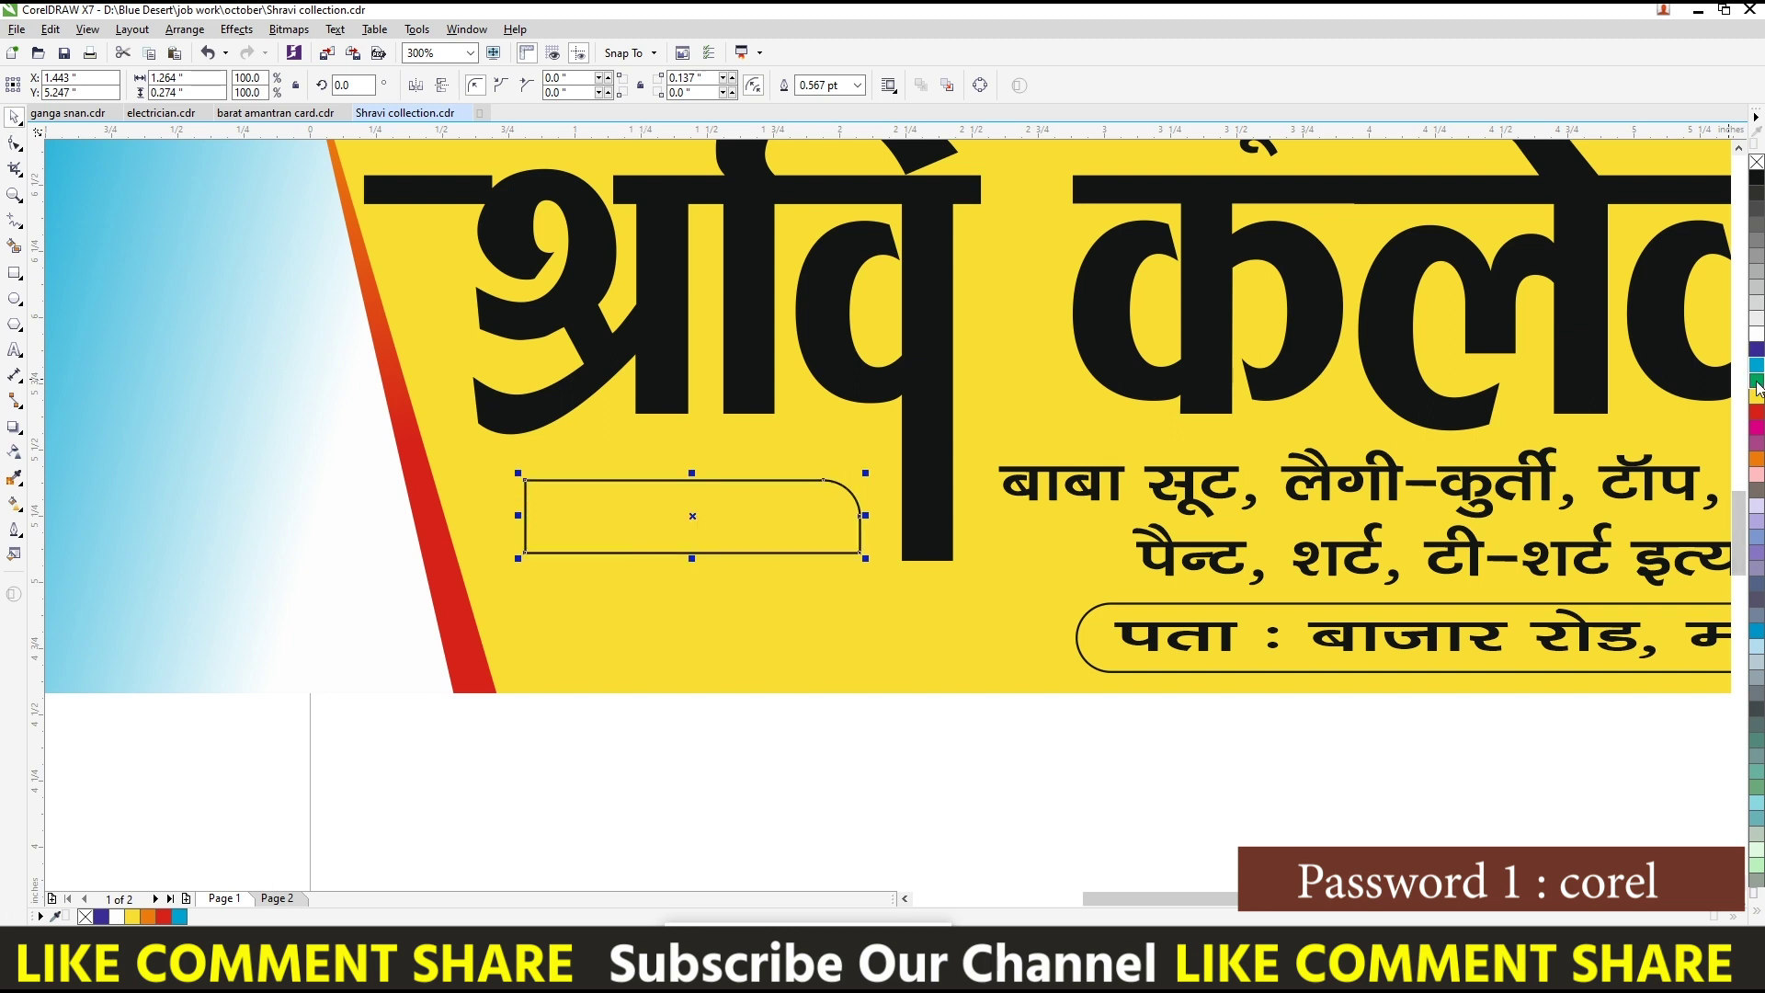
# - Copy the two-line product list below the page
pyautogui.click(1002, 496)
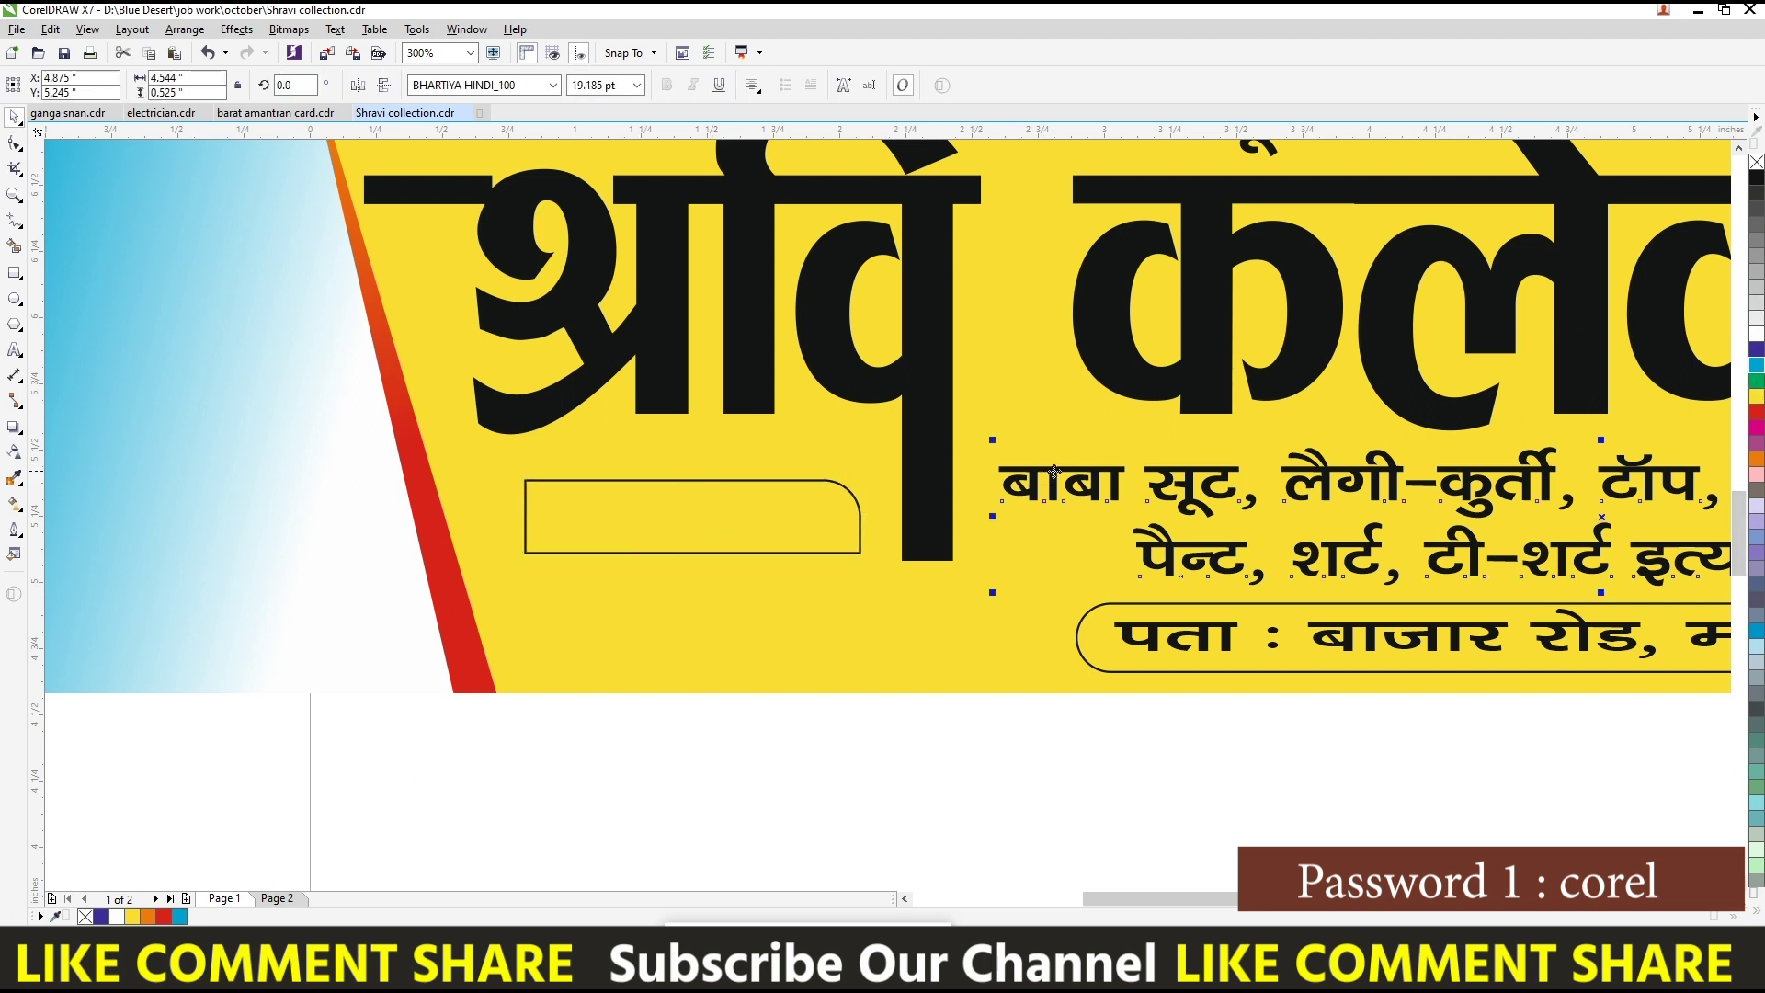
pyautogui.moveTo(1002, 496); pyautogui.dragTo(571, 782)
pyautogui.hotkey('ctrl', 'z')
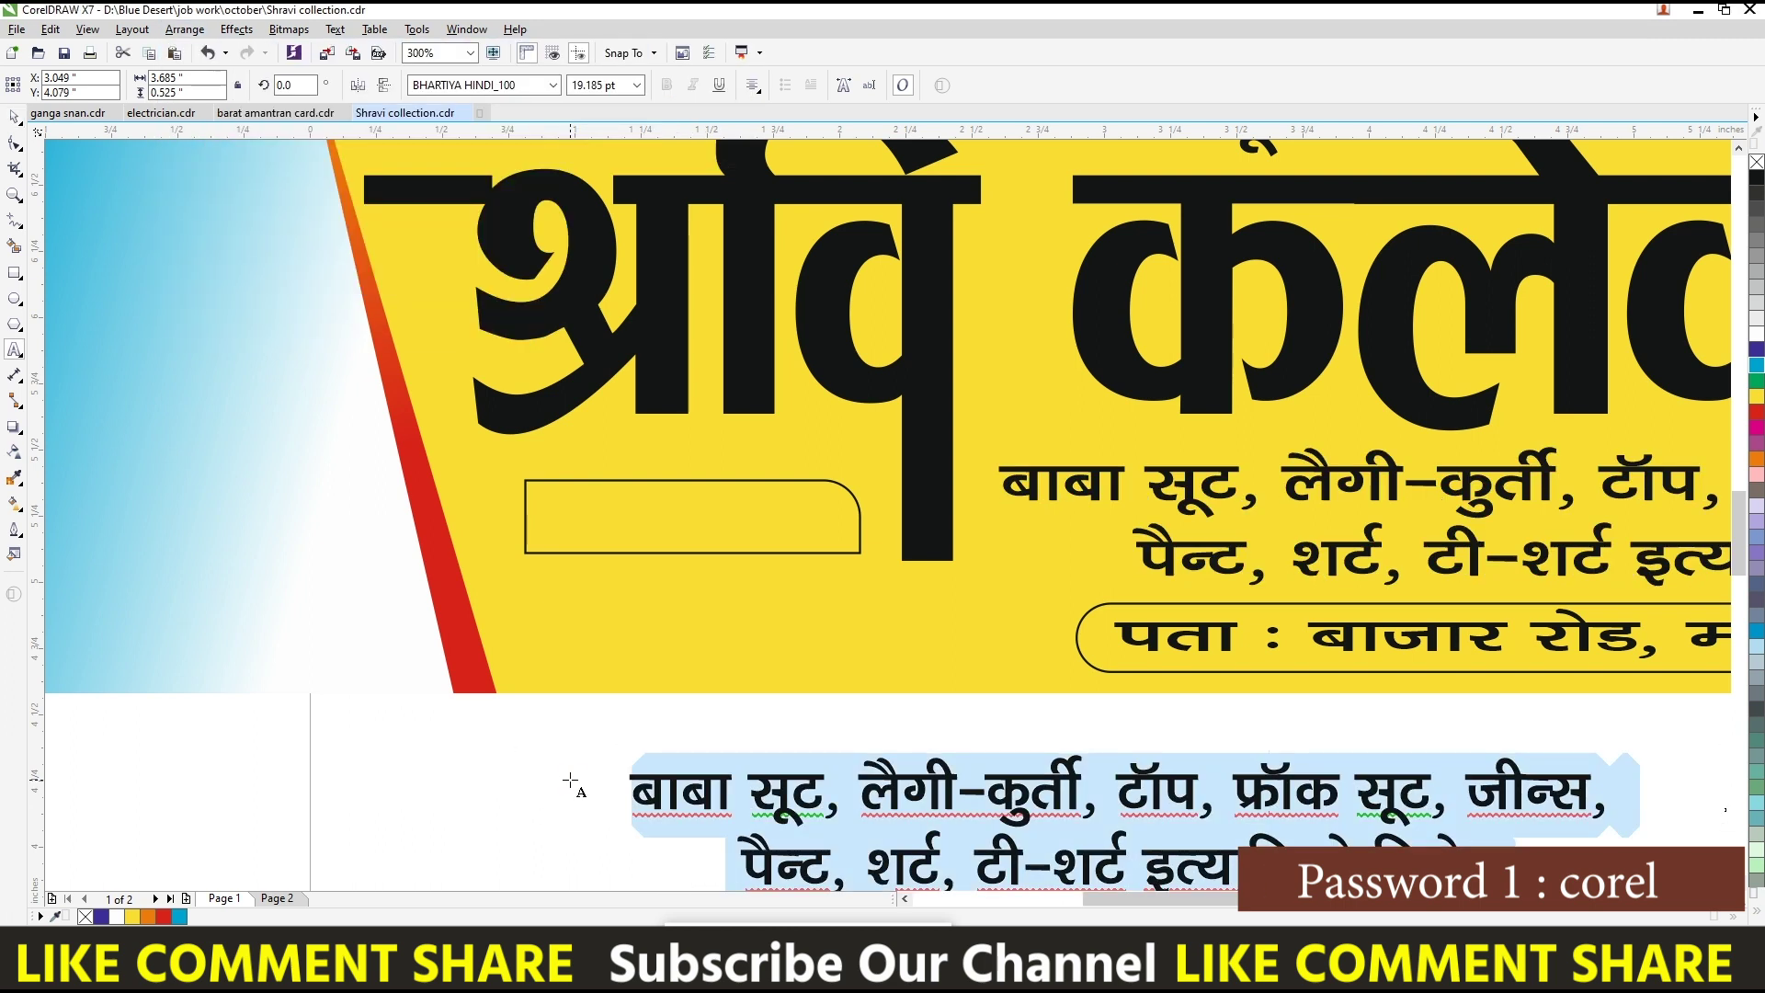
# - Retype the copy as three lines, मेन्स वियर, लेडीज वियर, किड्स वियर, and shift it left
pyautogui.write('मे')
pyautogui.write('न्स वियर किड')
pyautogui.write('स वियर')
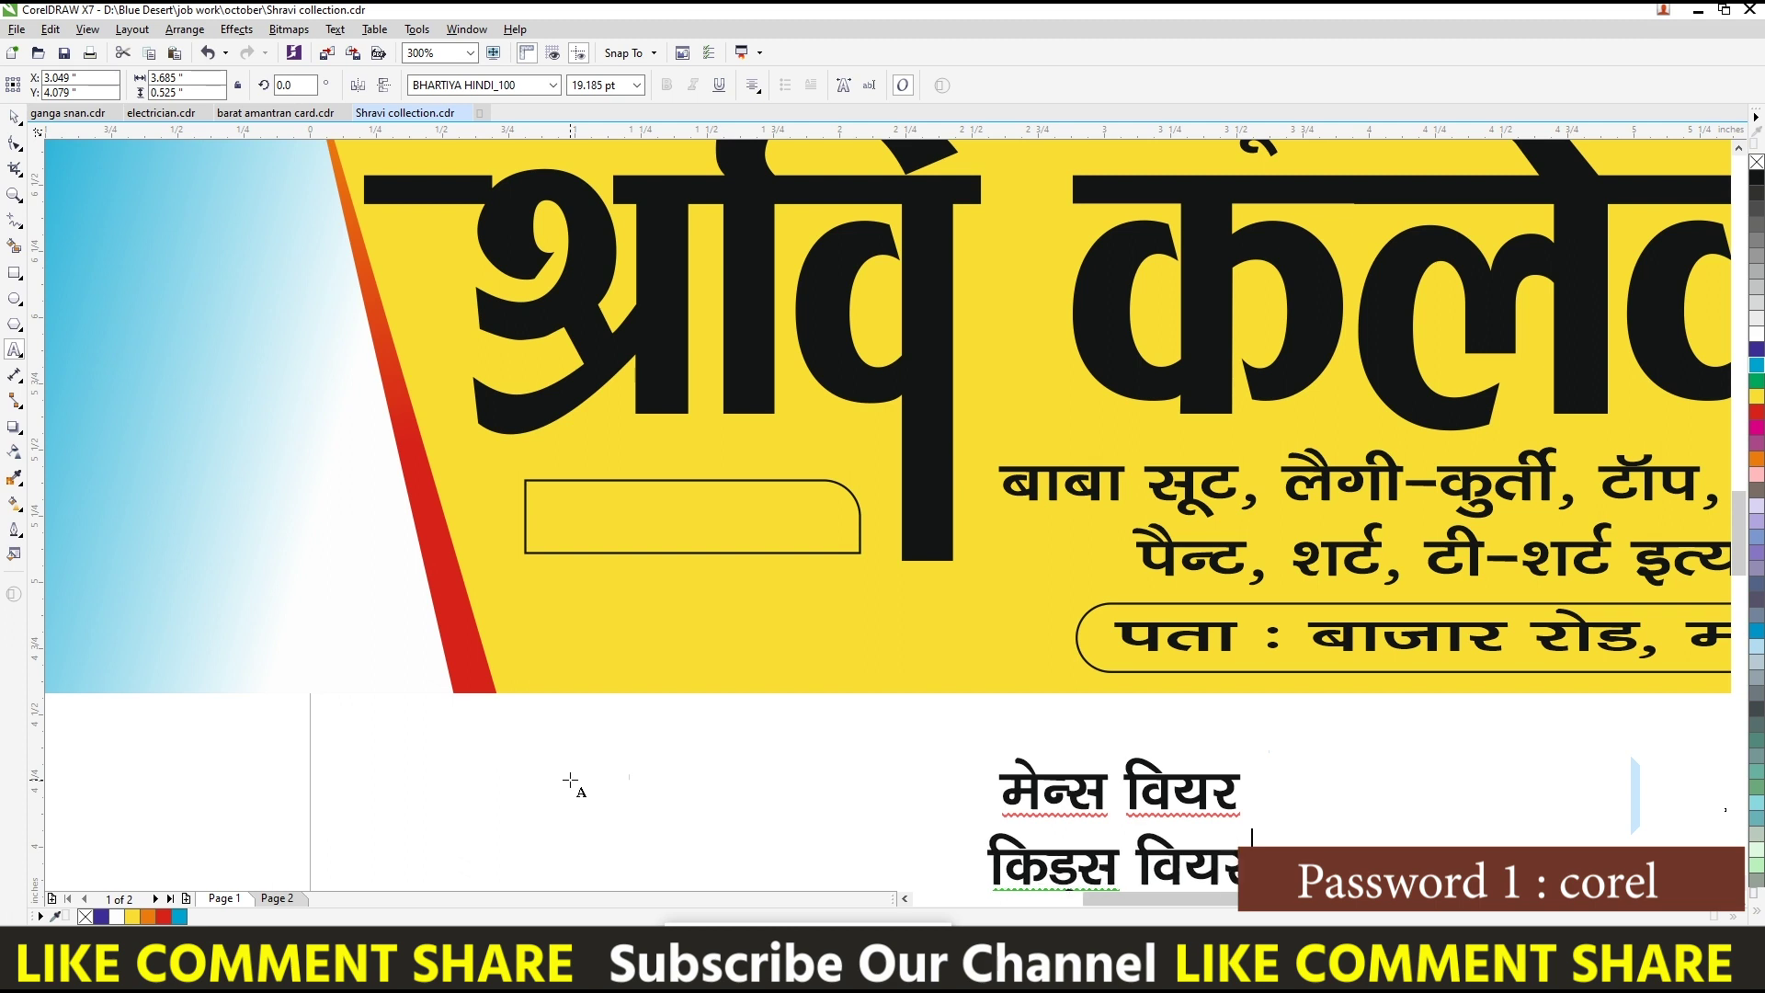
pyautogui.press('Return')
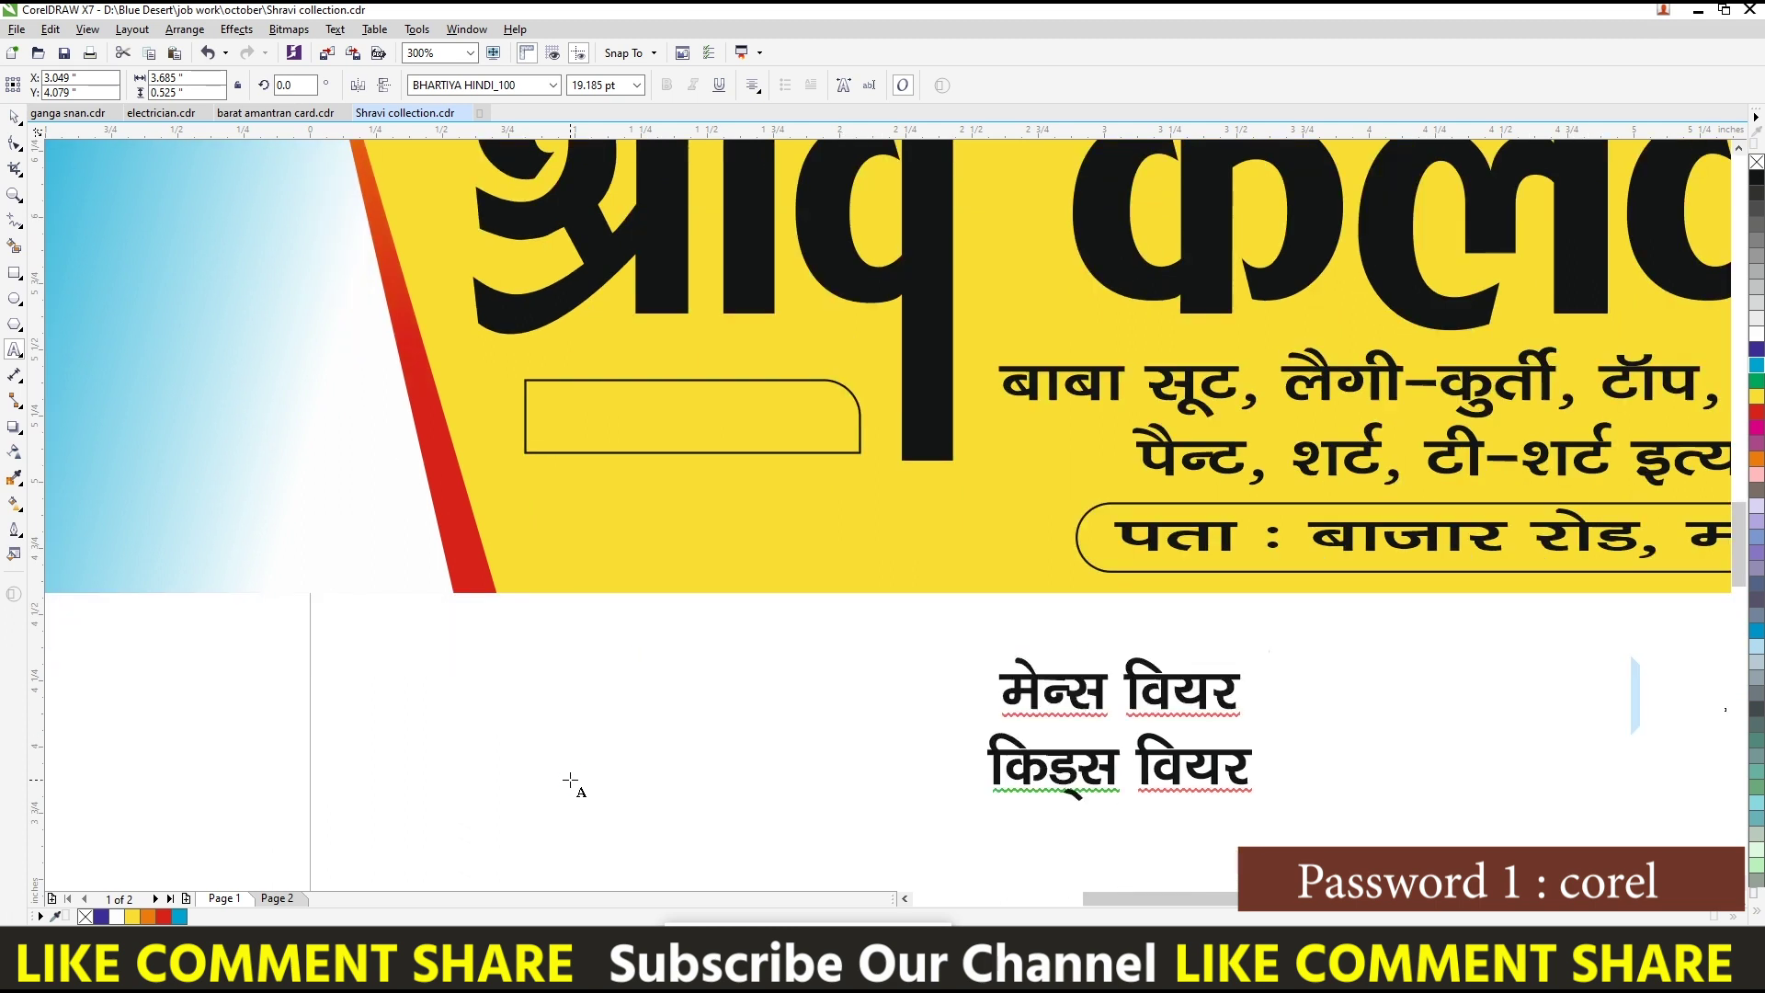
pyautogui.press('Up')
pyautogui.press('Return')
pyautogui.write('लेडी')
pyautogui.write('ज')
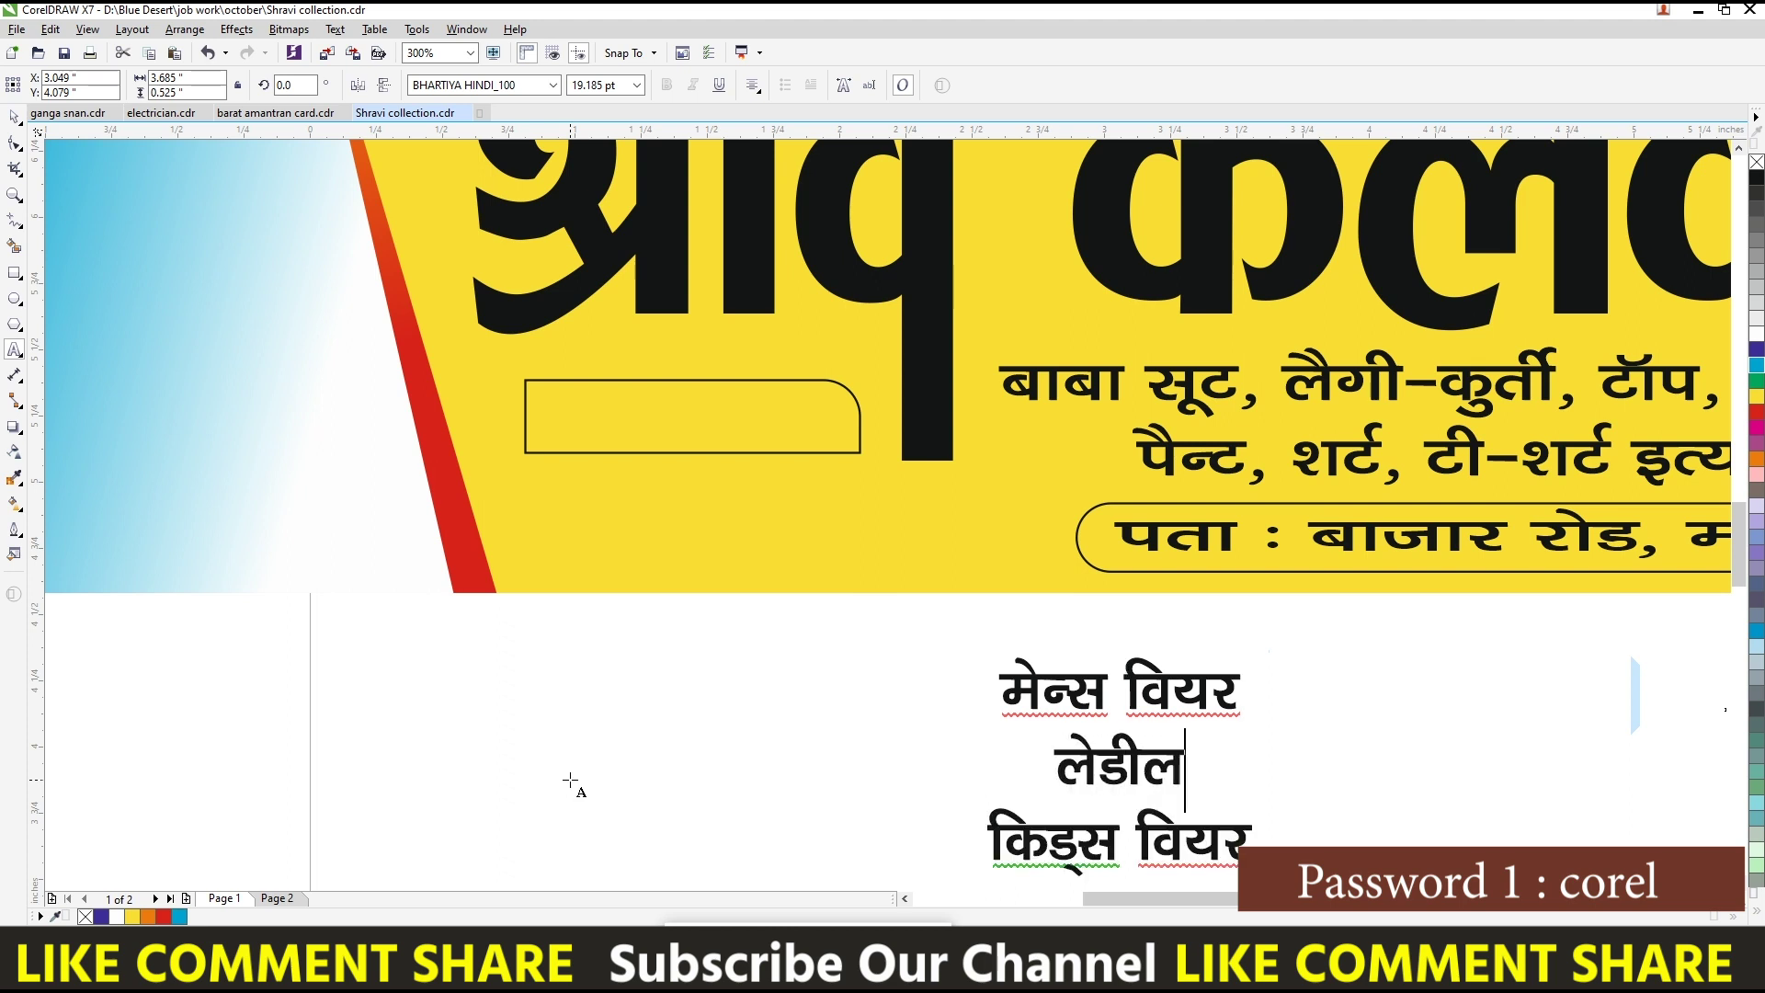
pyautogui.write(' वियर')
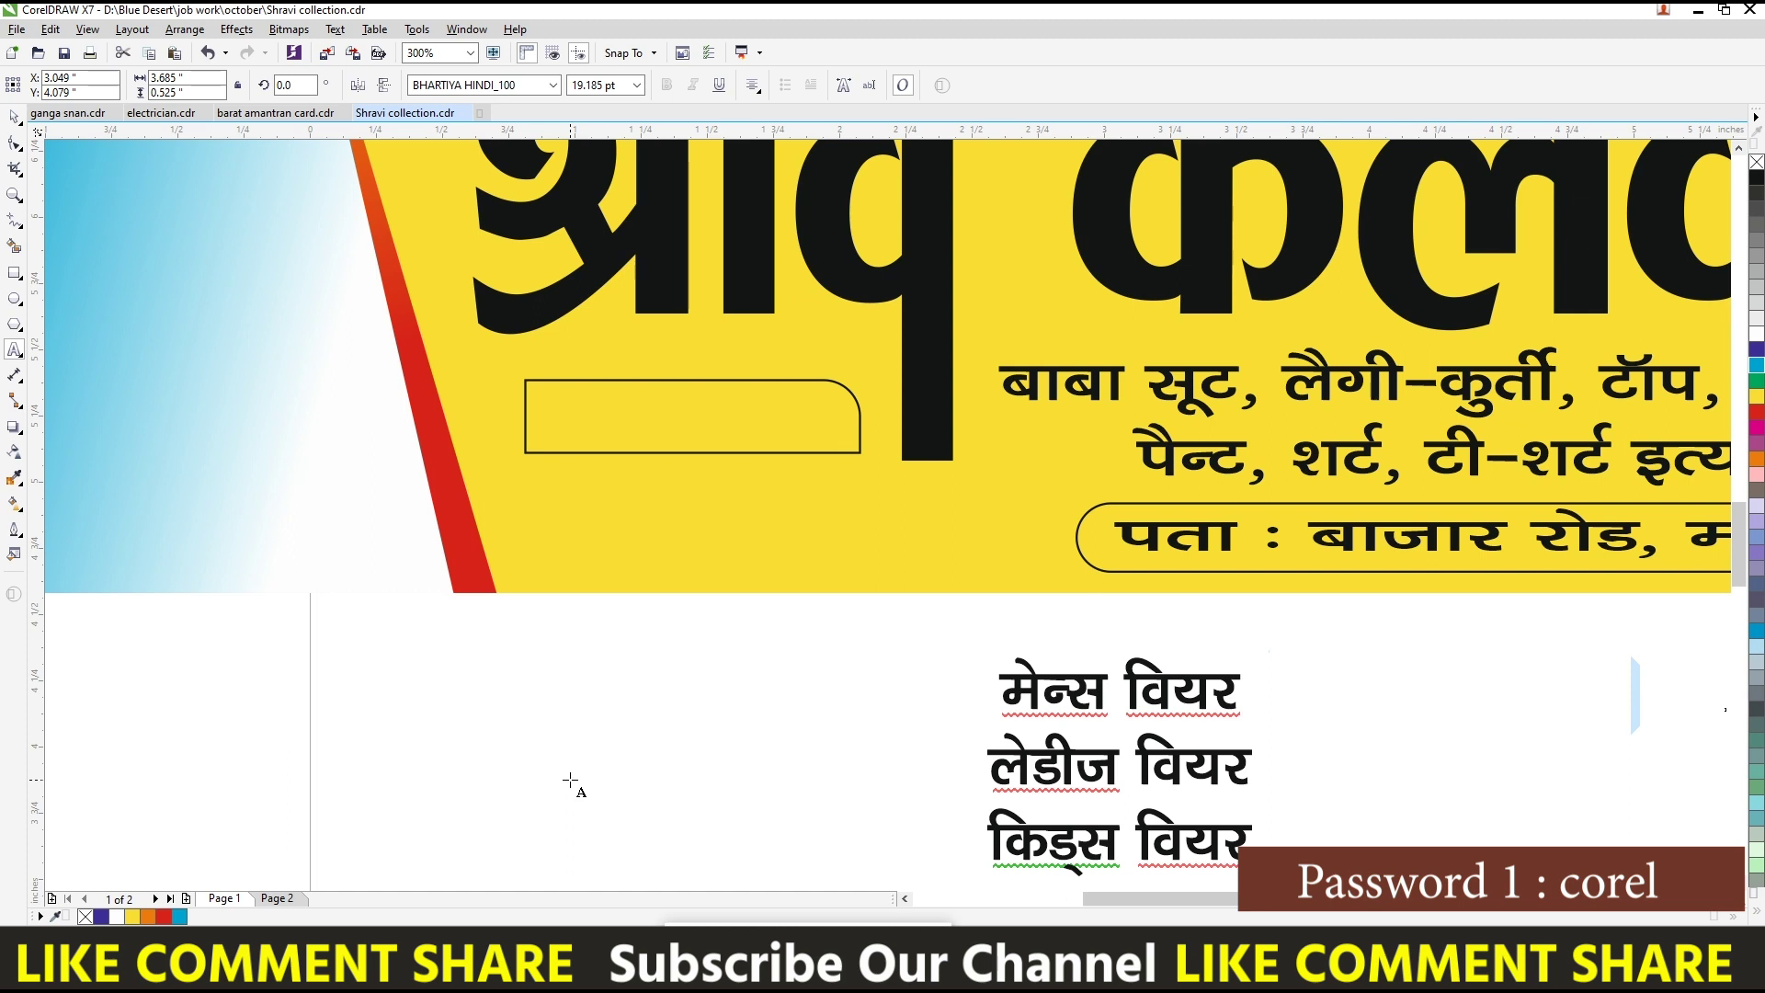
pyautogui.hotkey('ctrl', 'space')
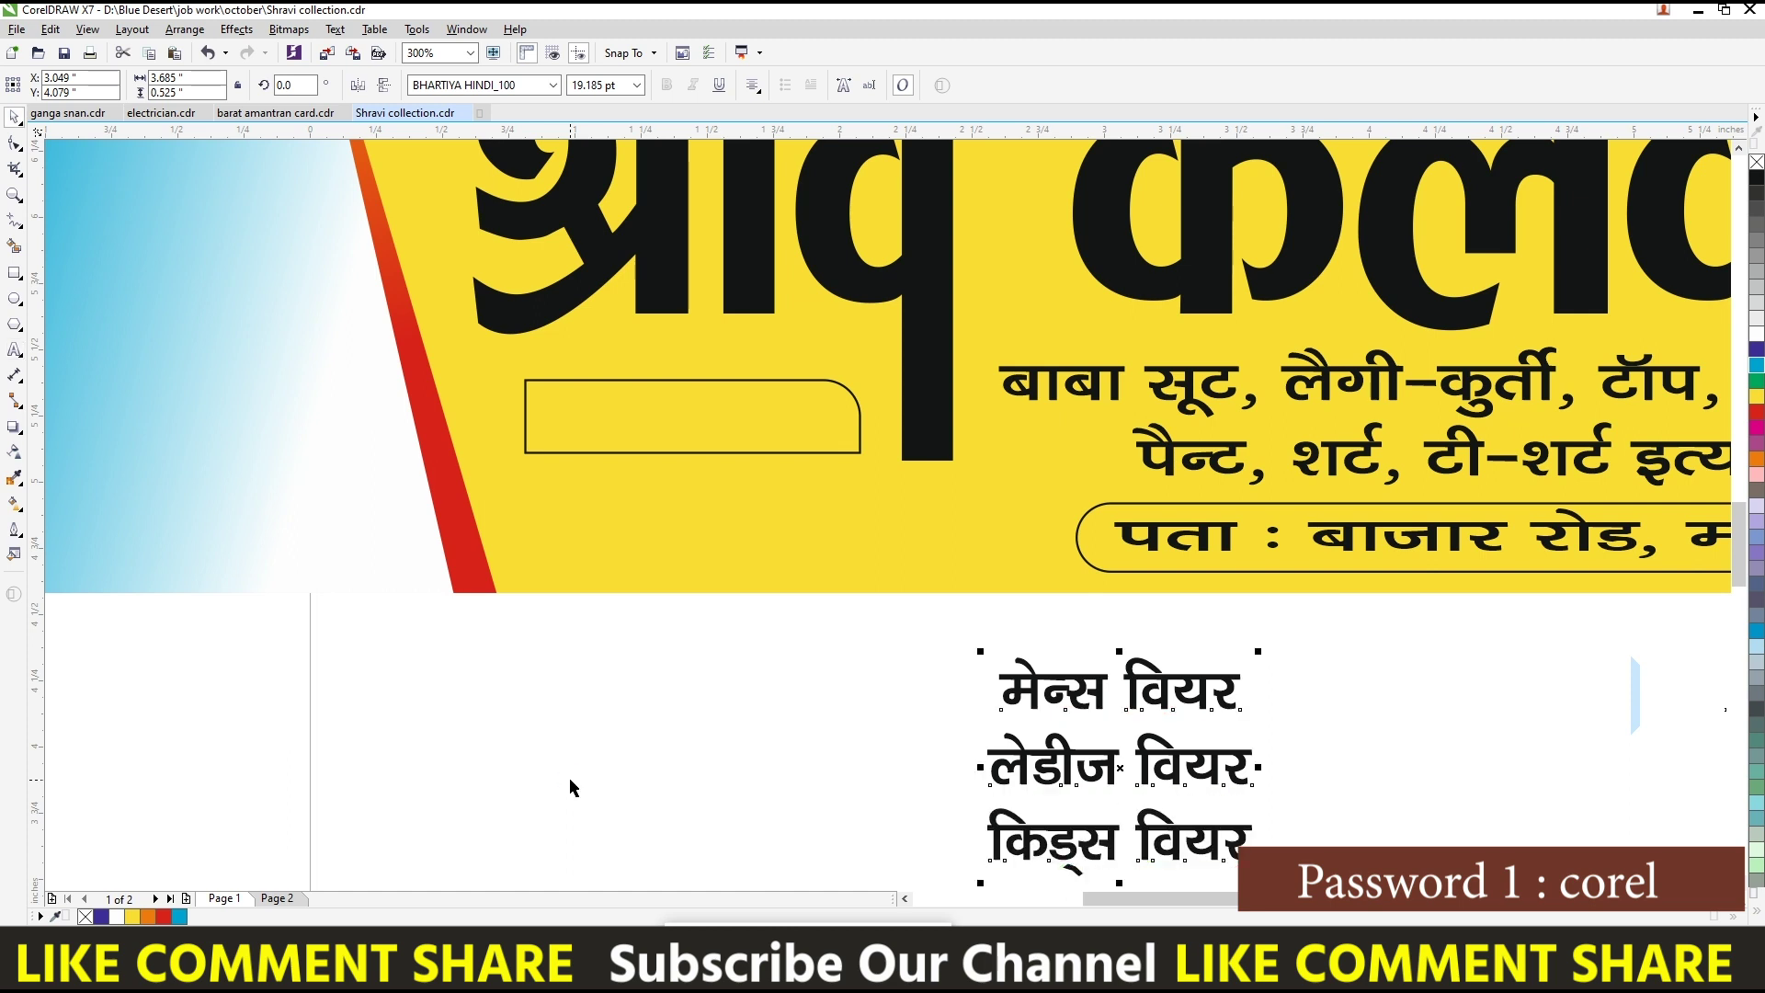
pyautogui.moveTo(1144, 691); pyautogui.dragTo(1098, 691)
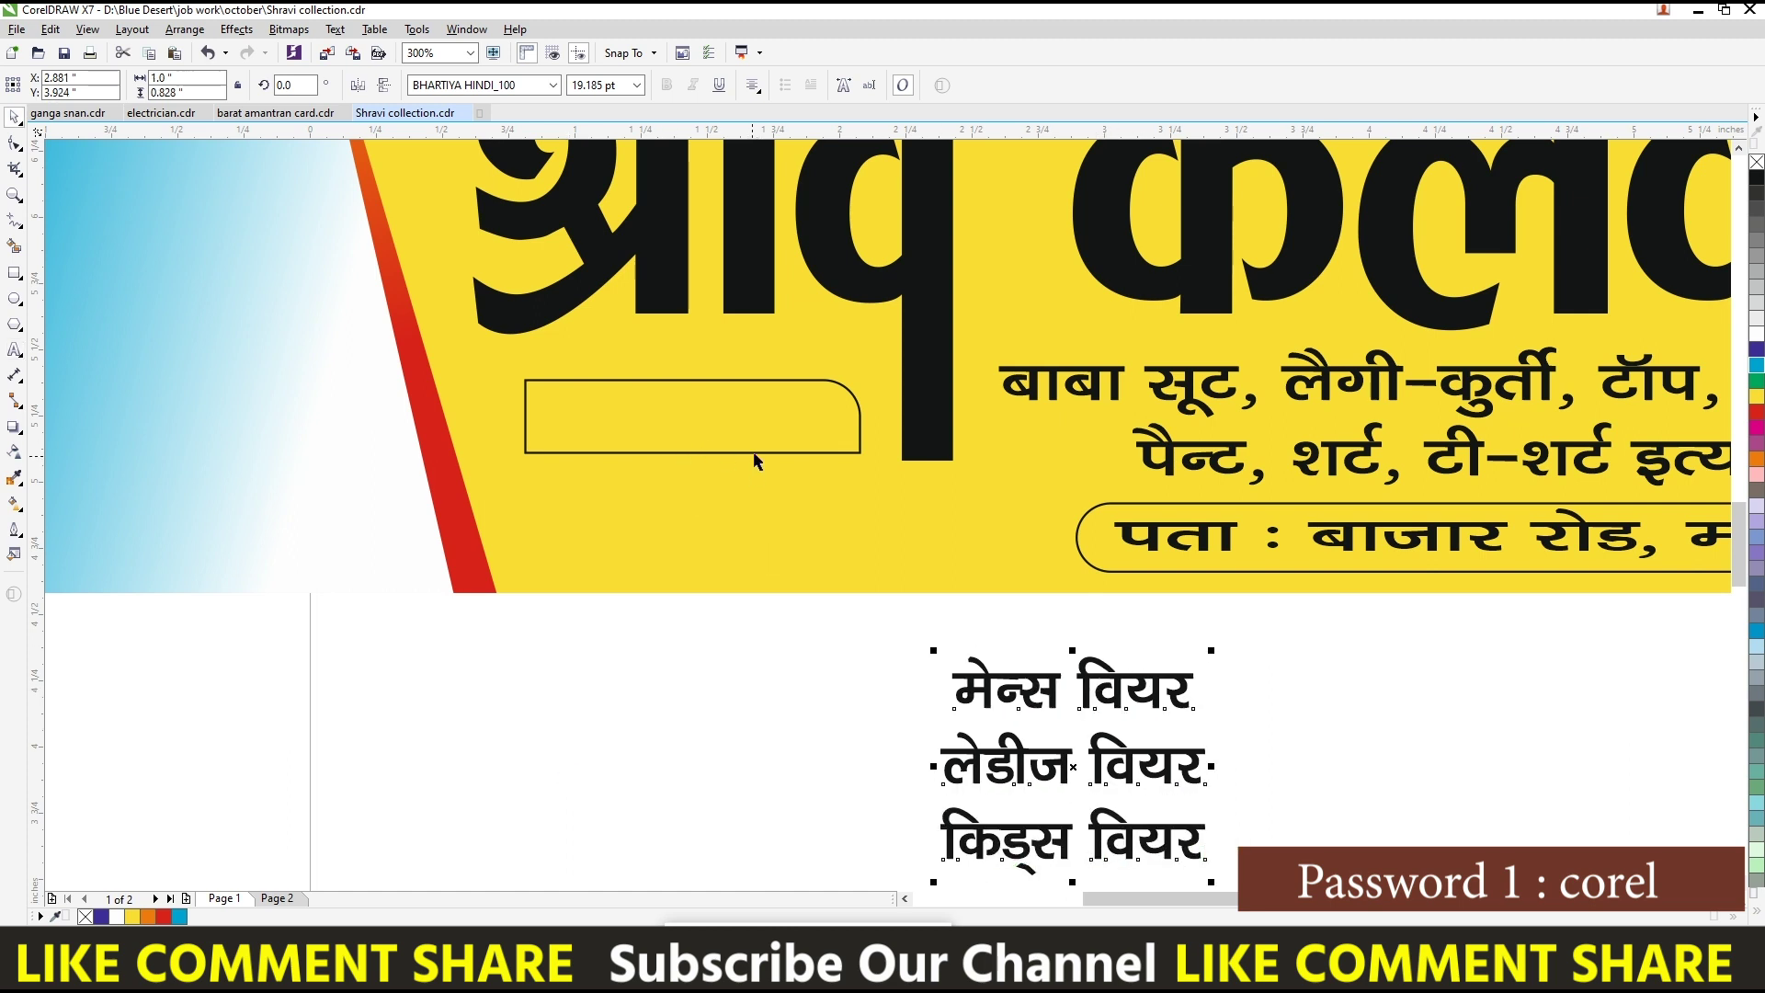
# - Move the rounded rectangle aside, then place the wear list on the yellow banner and resize it
pyautogui.moveTo(755, 454); pyautogui.dragTo(503, 832)
pyautogui.press('Escape')
pyautogui.moveTo(1204, 746)
pyautogui.mouseDown()
pyautogui.moveTo(878, 440)
pyautogui.moveTo(805, 455)
pyautogui.mouseUp()
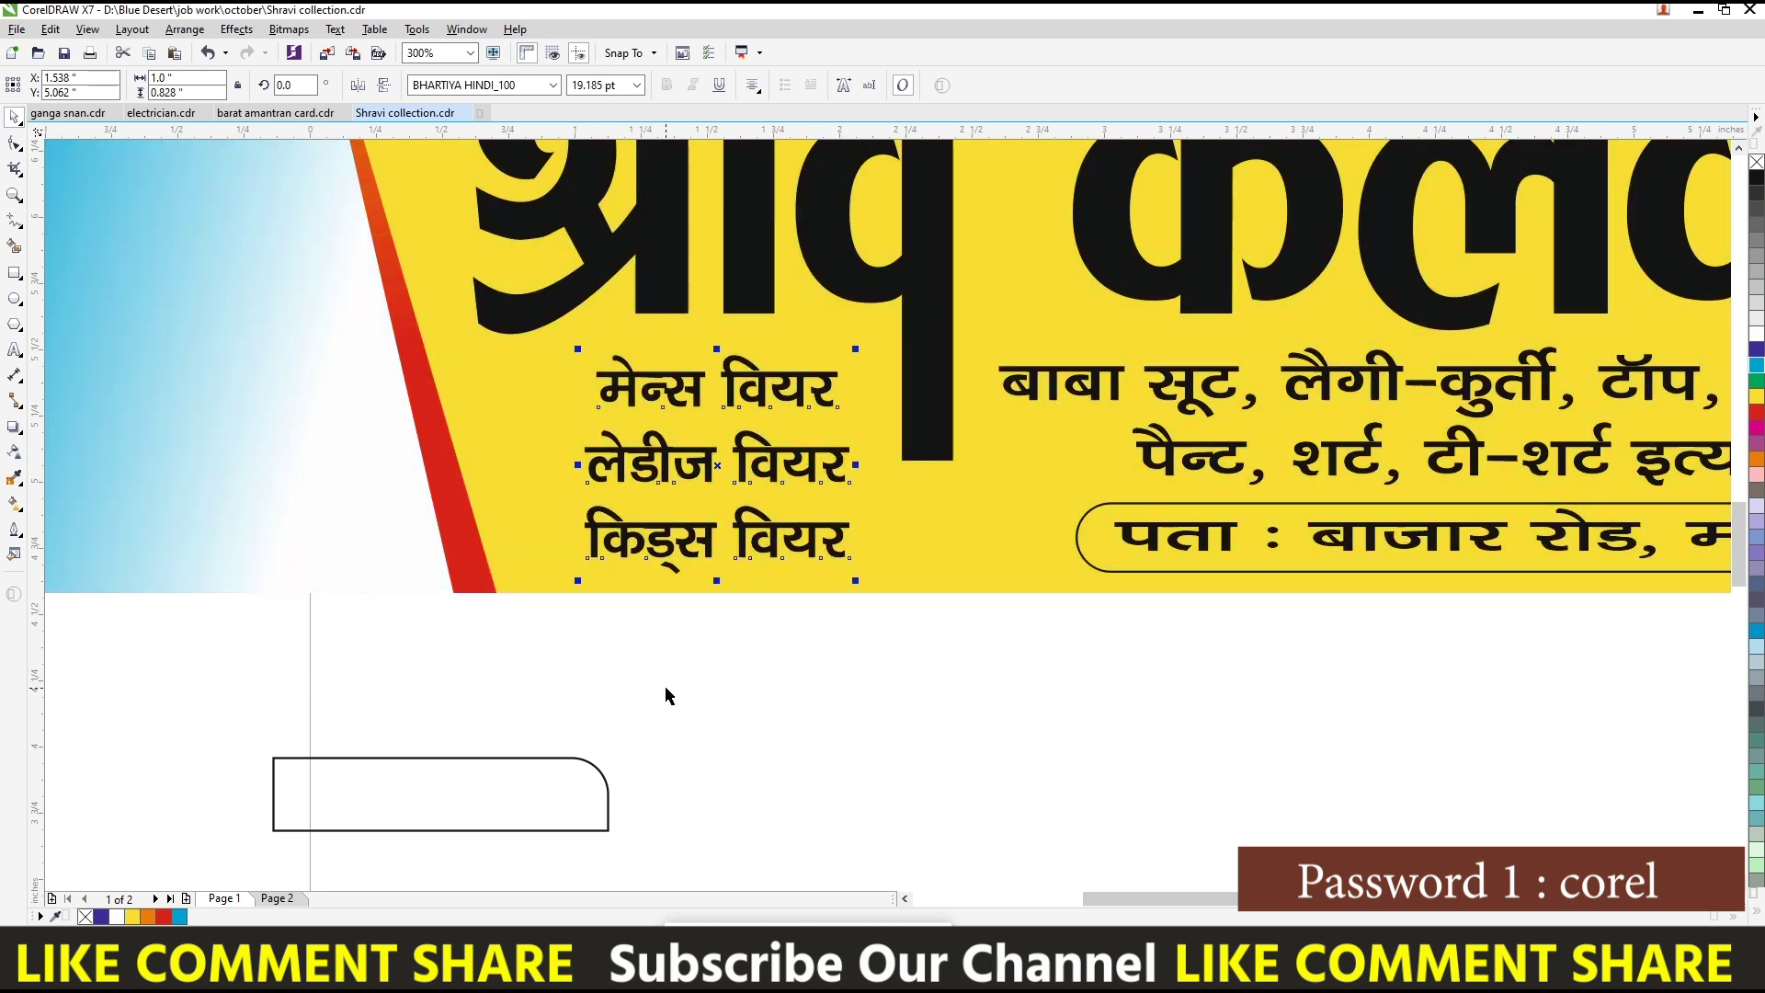
pyautogui.moveTo(856, 581); pyautogui.dragTo(850, 576)
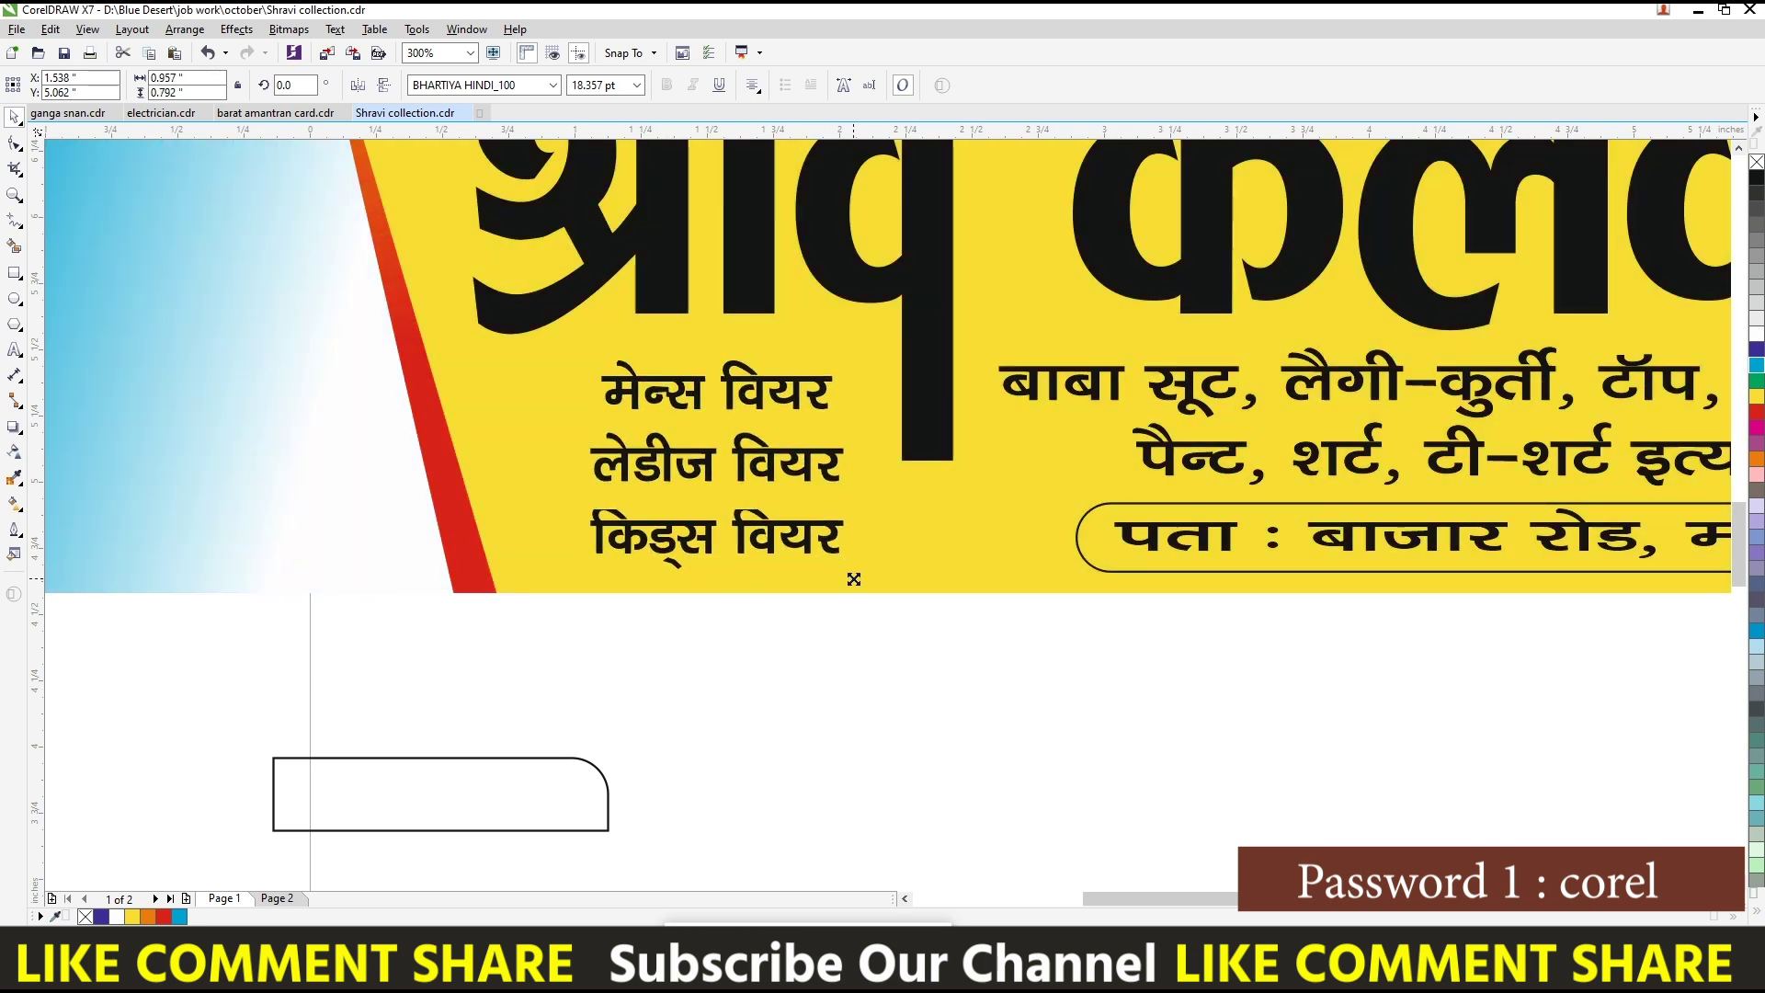
pyautogui.doubleClick(816, 483)
pyautogui.press('Escape')
pyautogui.moveTo(854, 465); pyautogui.dragTo(871, 465)
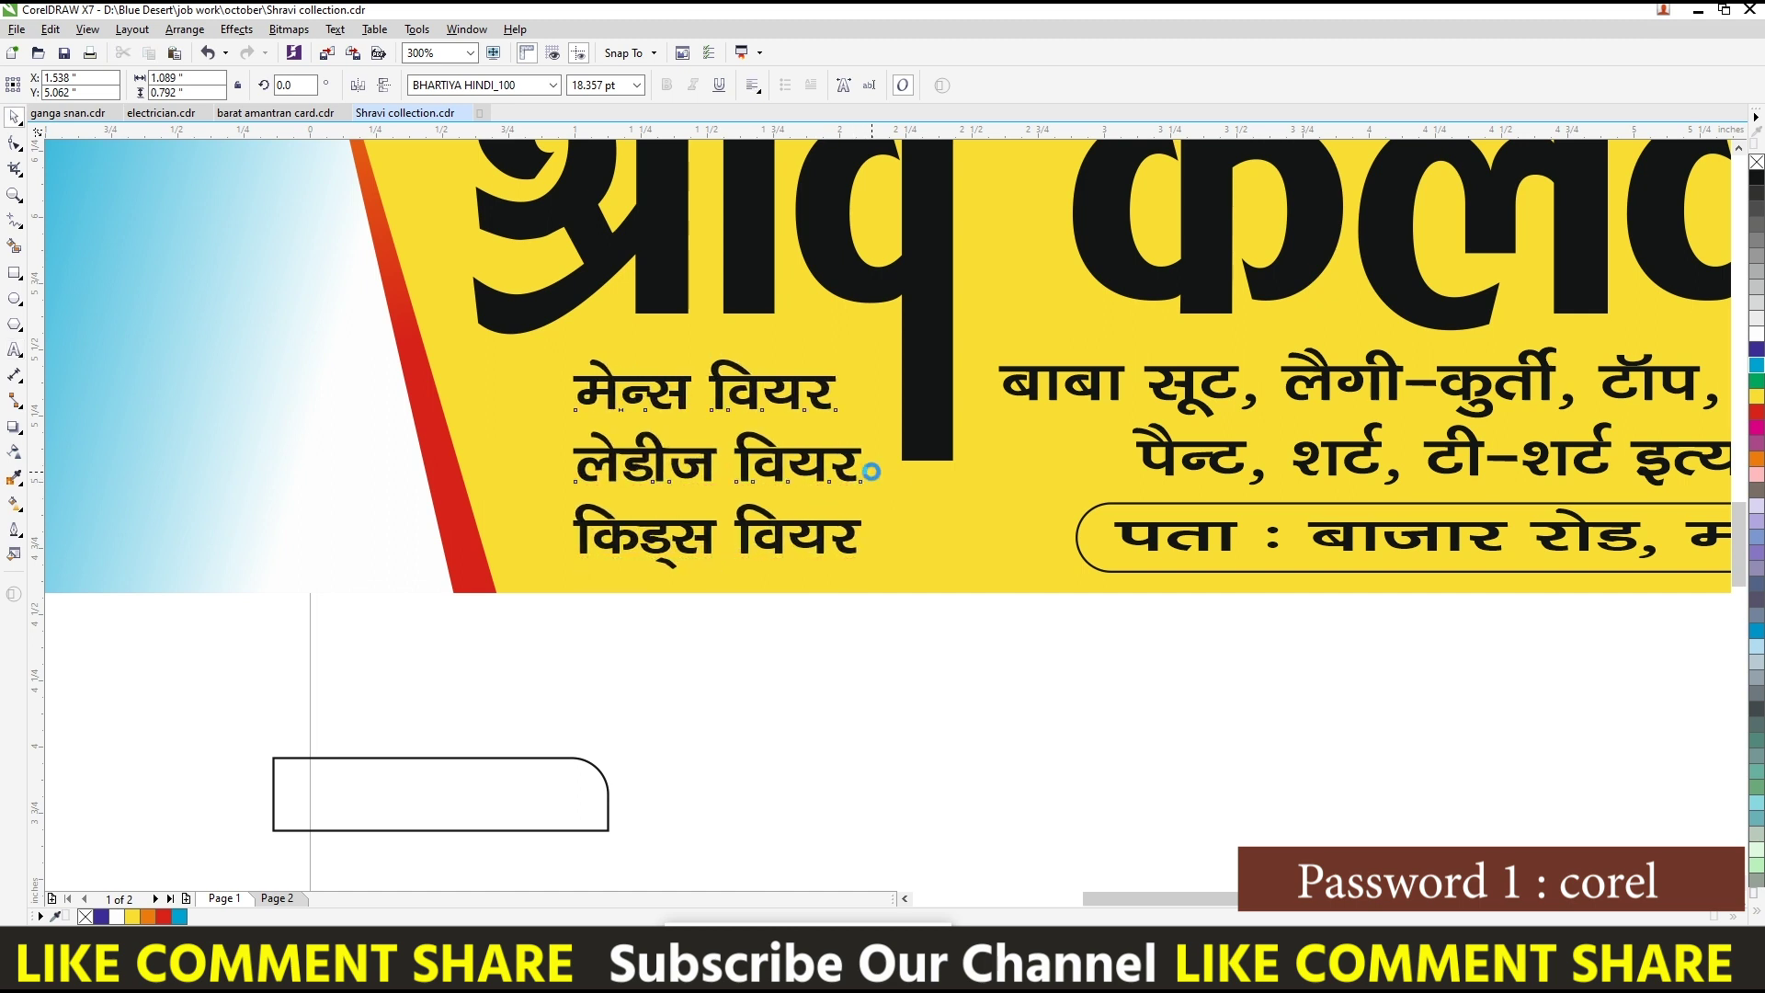
pyautogui.click(675, 732)
pyautogui.click(589, 770)
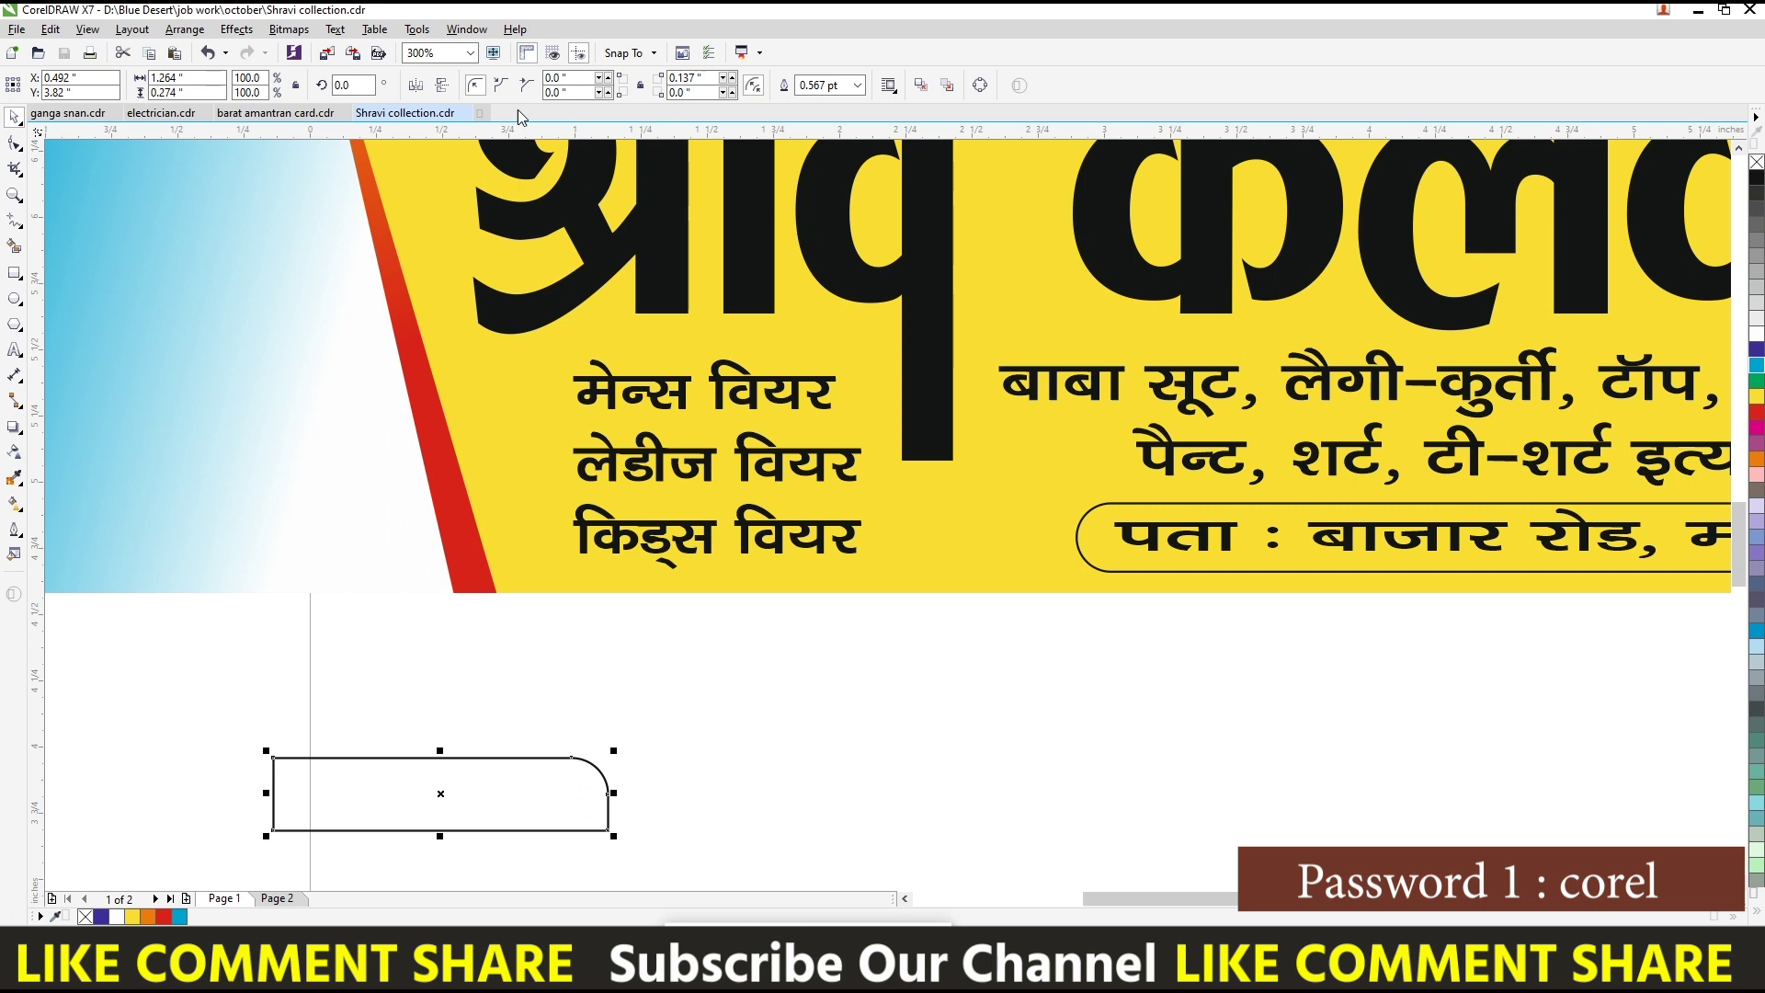
# - Mirror the rounded rectangle over मेन्स वियर, fill it black, and fade it toward the right
pyautogui.click(416, 85)
pyautogui.moveTo(447, 827); pyautogui.dragTo(710, 387)
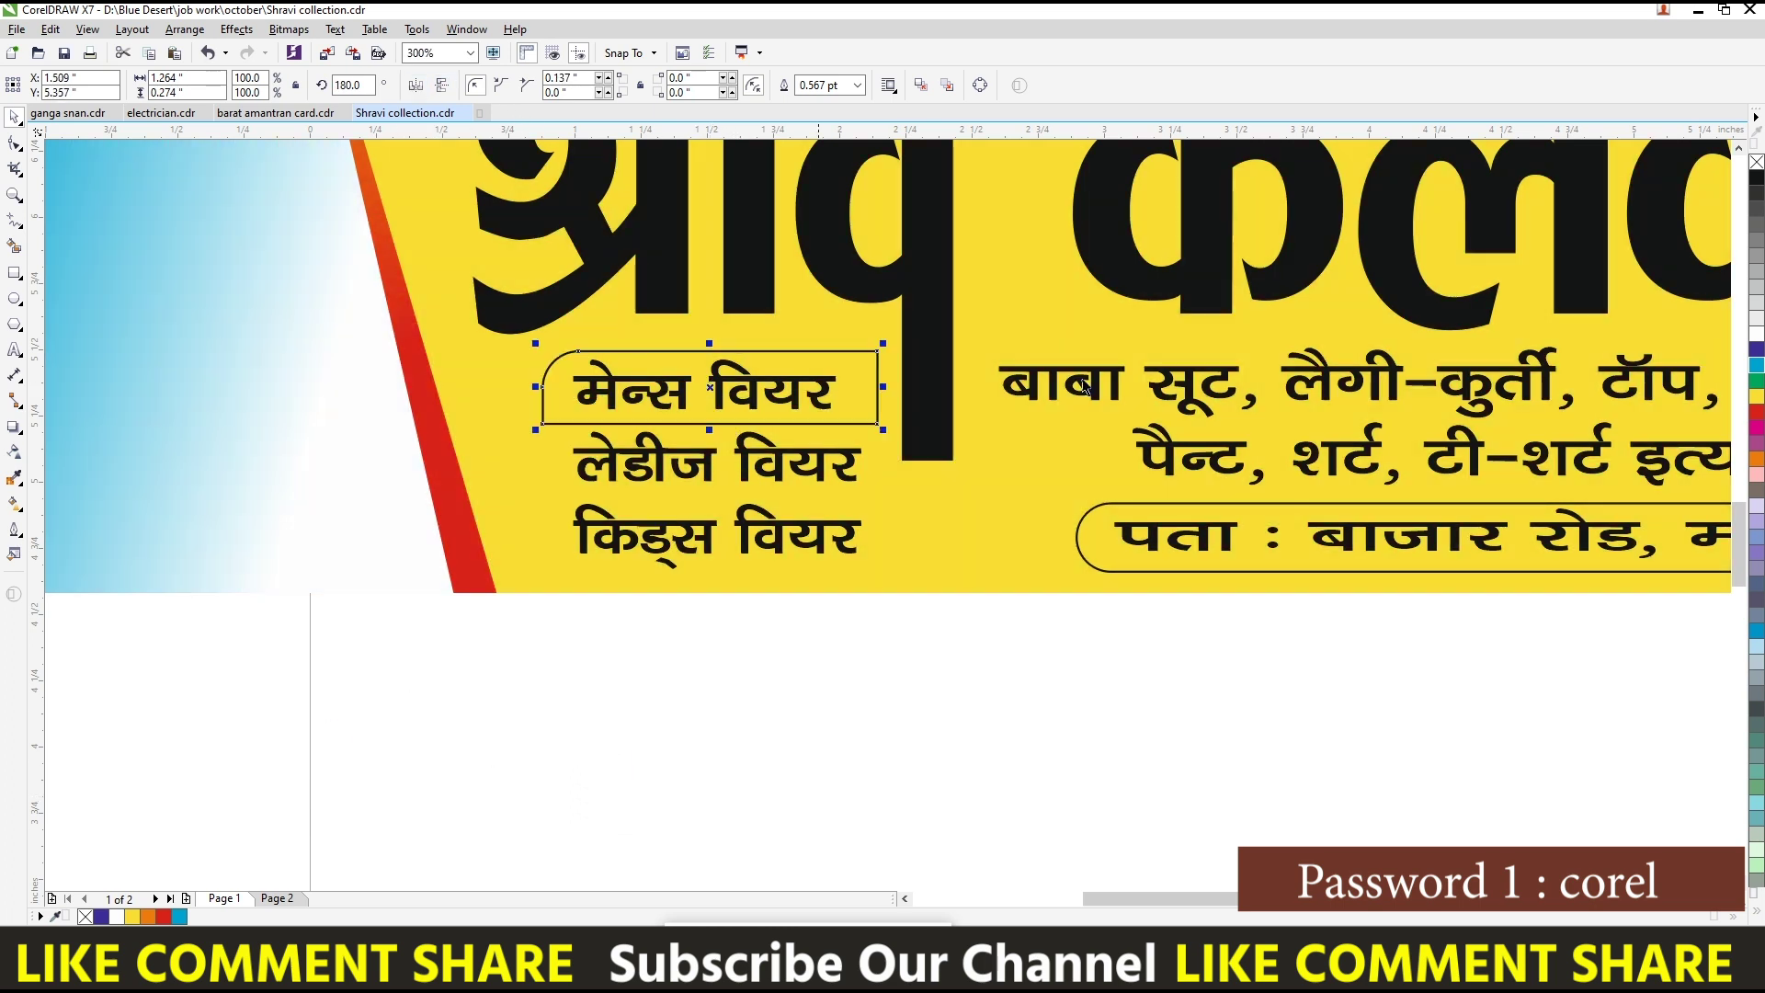
pyautogui.click(1756, 178)
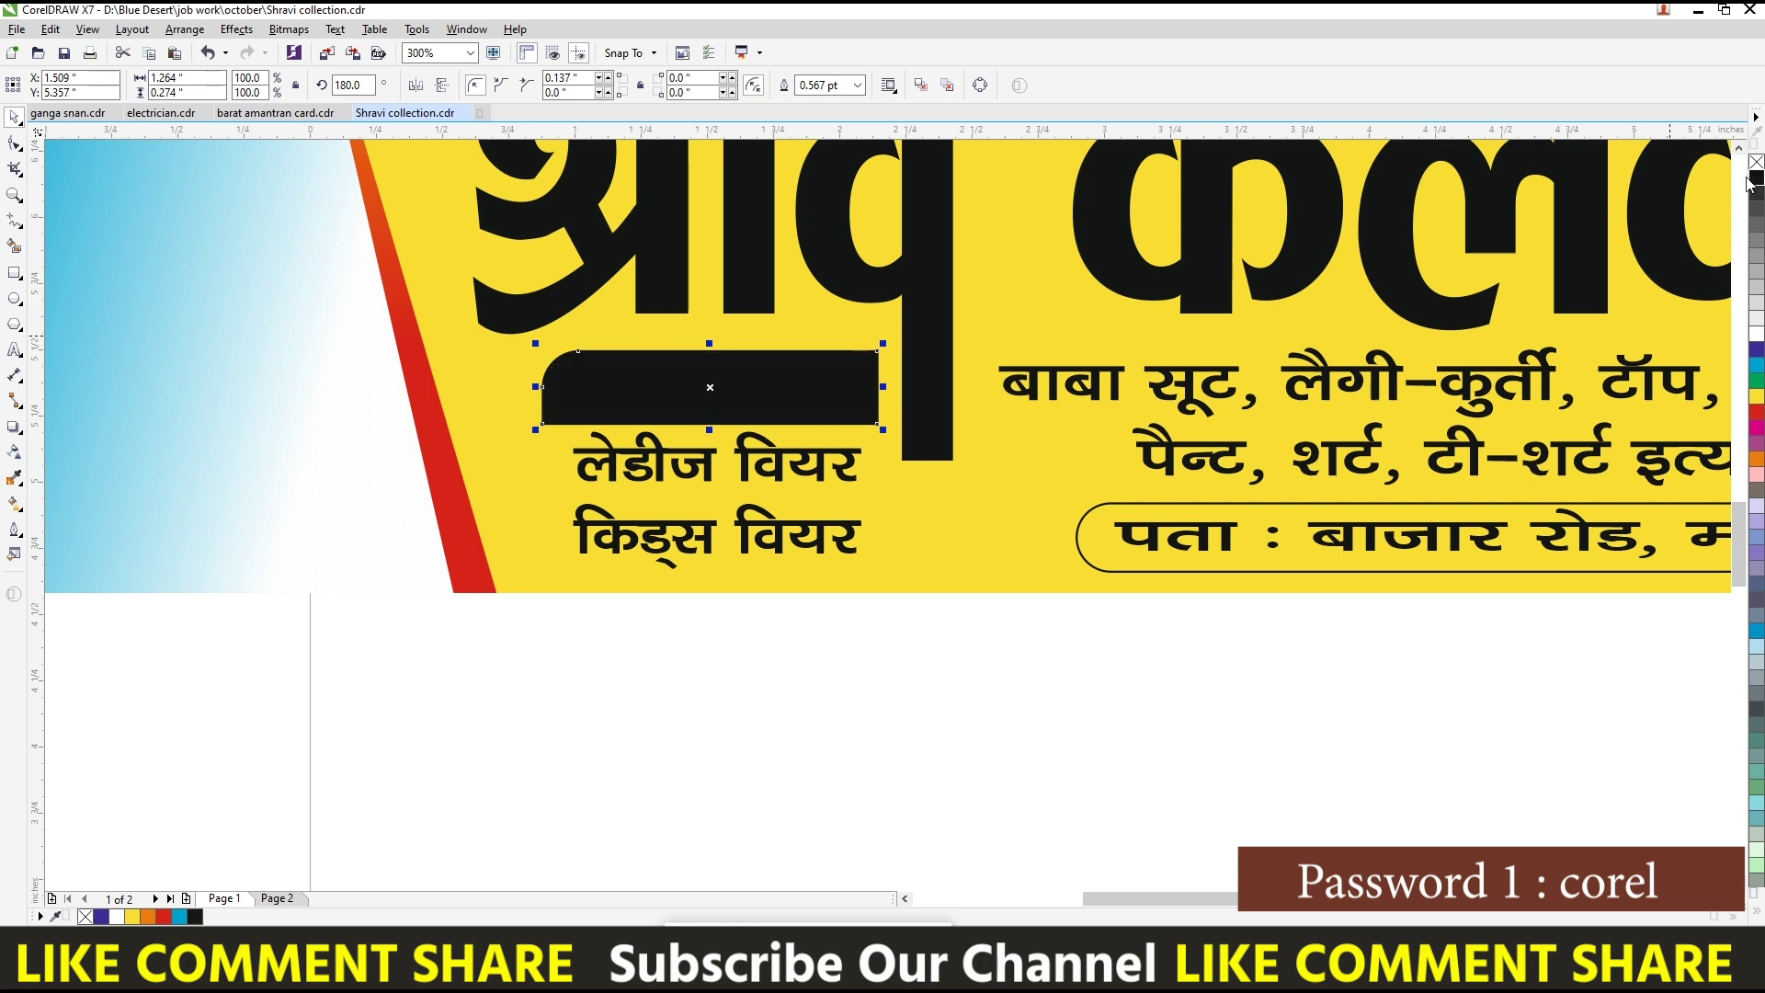
pyautogui.click(14, 451)
pyautogui.moveTo(669, 448); pyautogui.dragTo(864, 384)
pyautogui.press('space')
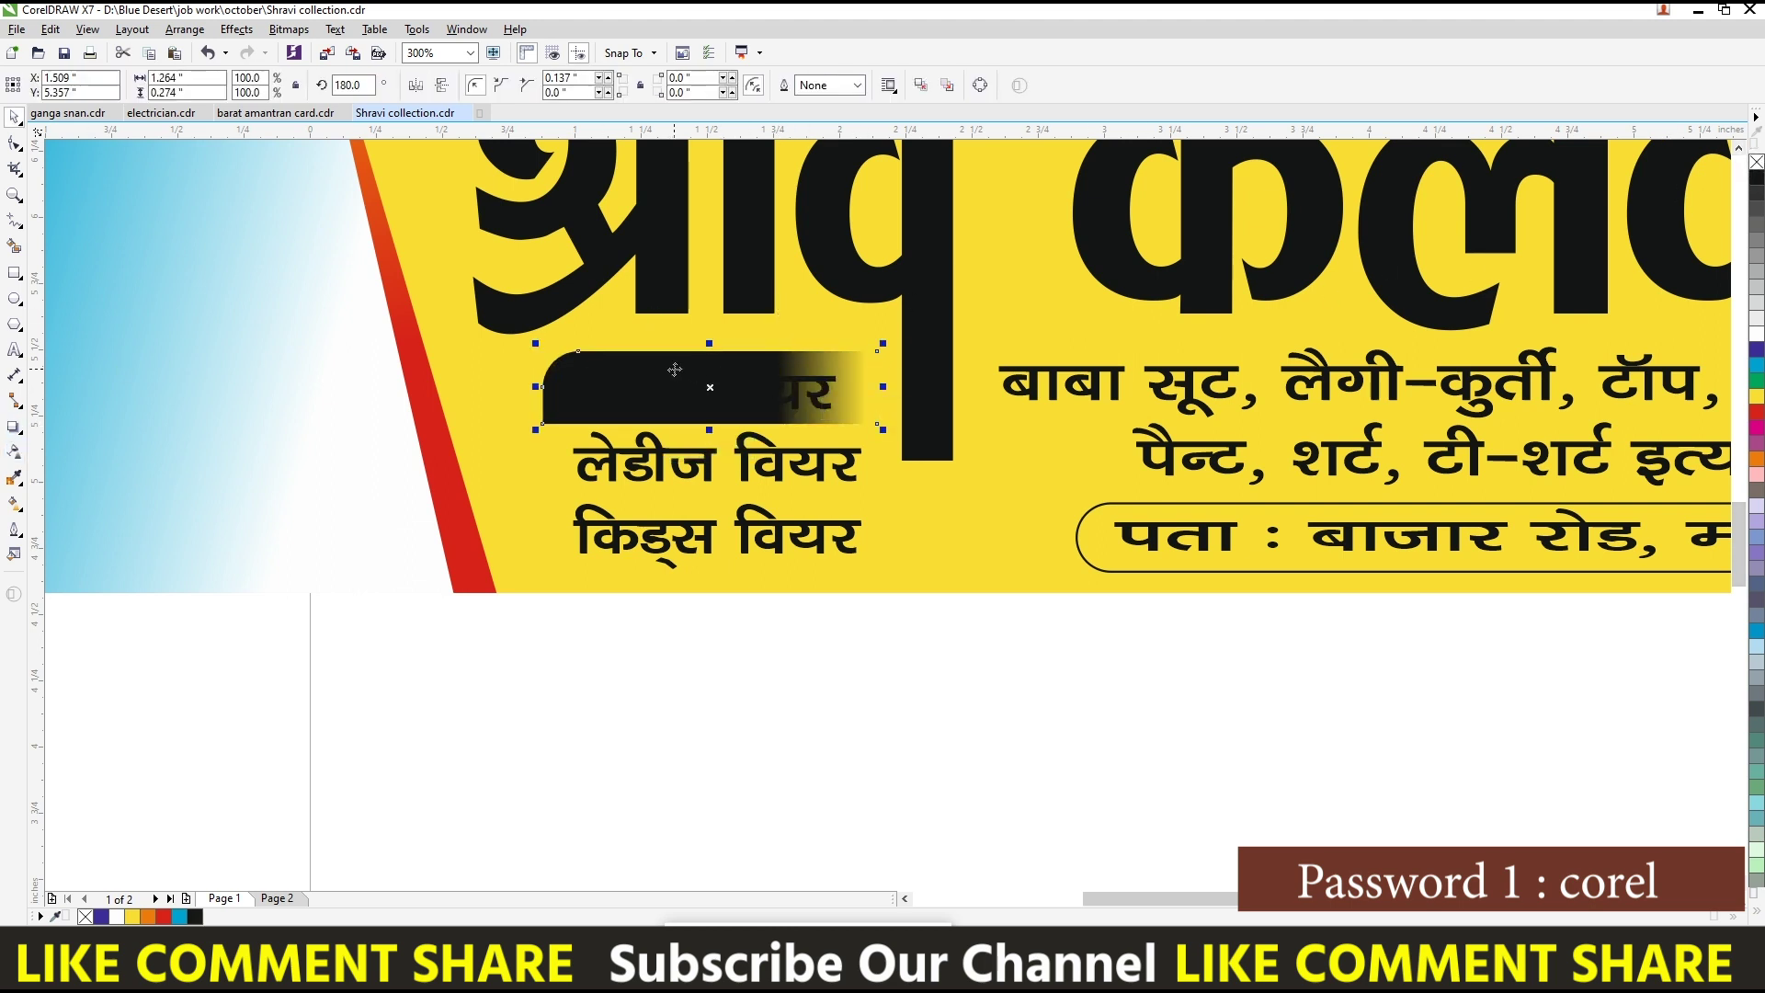
# - Duplicate the black bar down twice and select all three bars
pyautogui.moveTo(675, 368); pyautogui.dragTo(679, 442)
pyautogui.hotkey('ctrl', 'r')
pyautogui.click(734, 649)
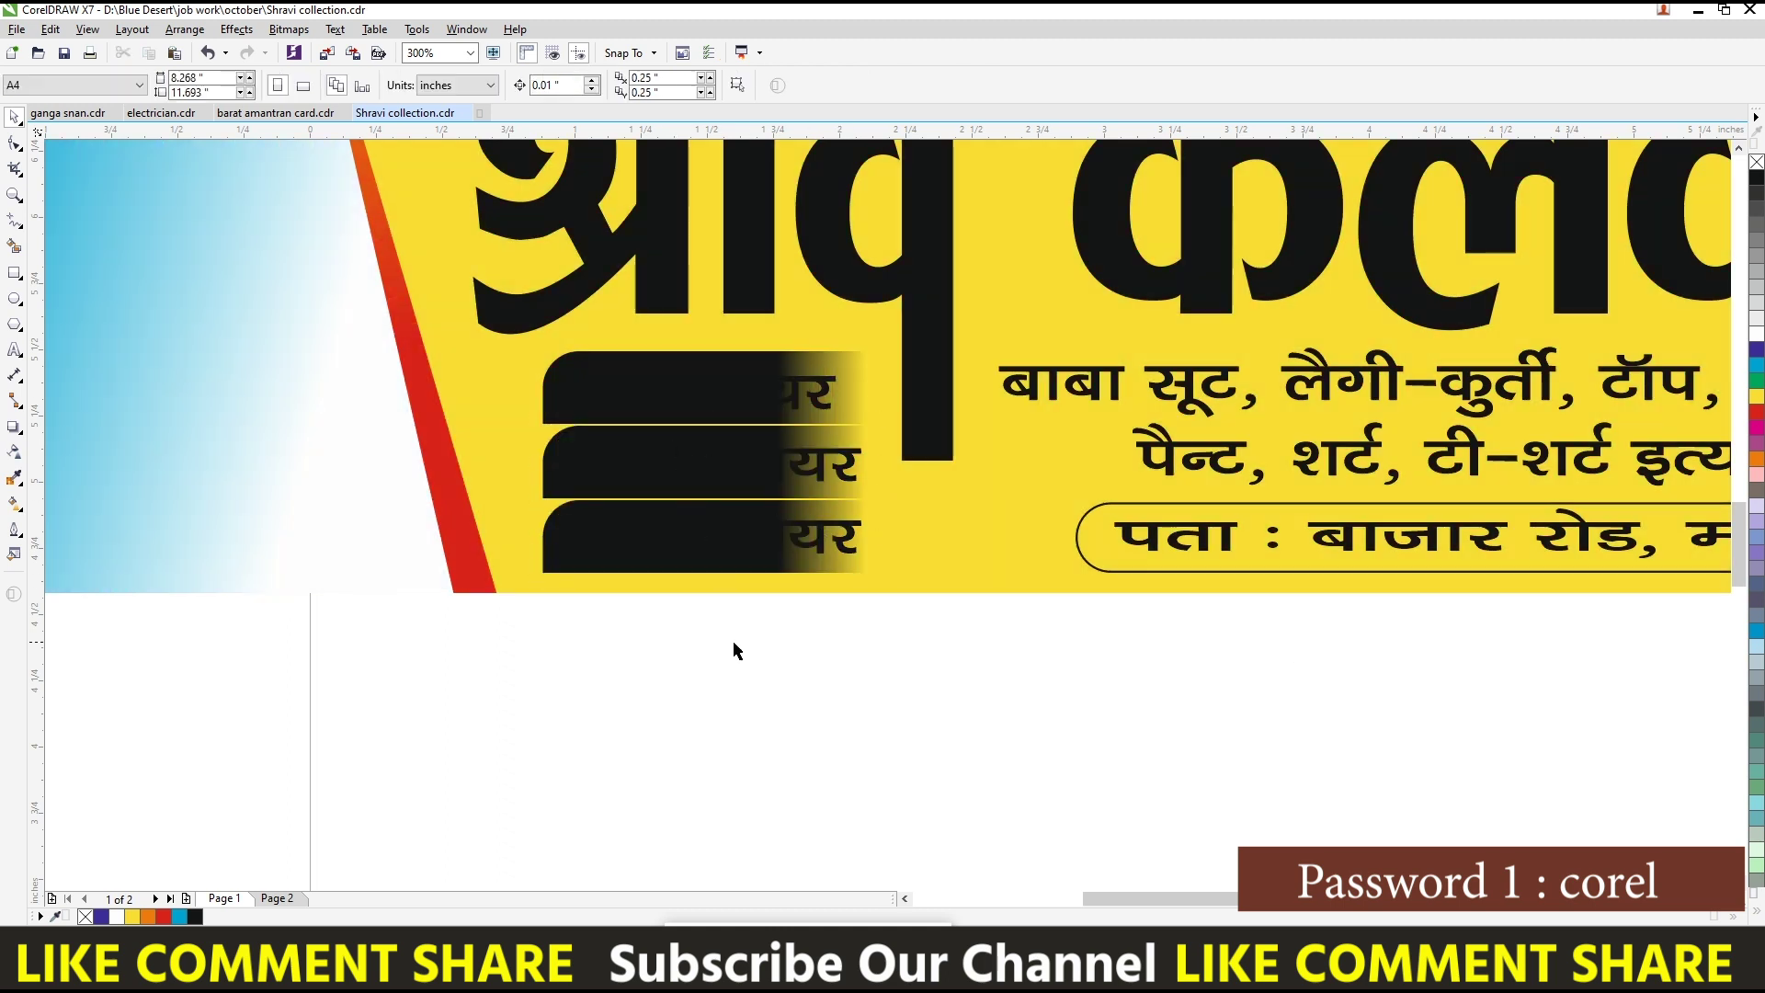
pyautogui.click(613, 561)
pyautogui.keyDown('shift'); pyautogui.click(611, 459); pyautogui.keyUp('shift')
pyautogui.keyDown('shift'); pyautogui.click(607, 367); pyautogui.keyUp('shift')
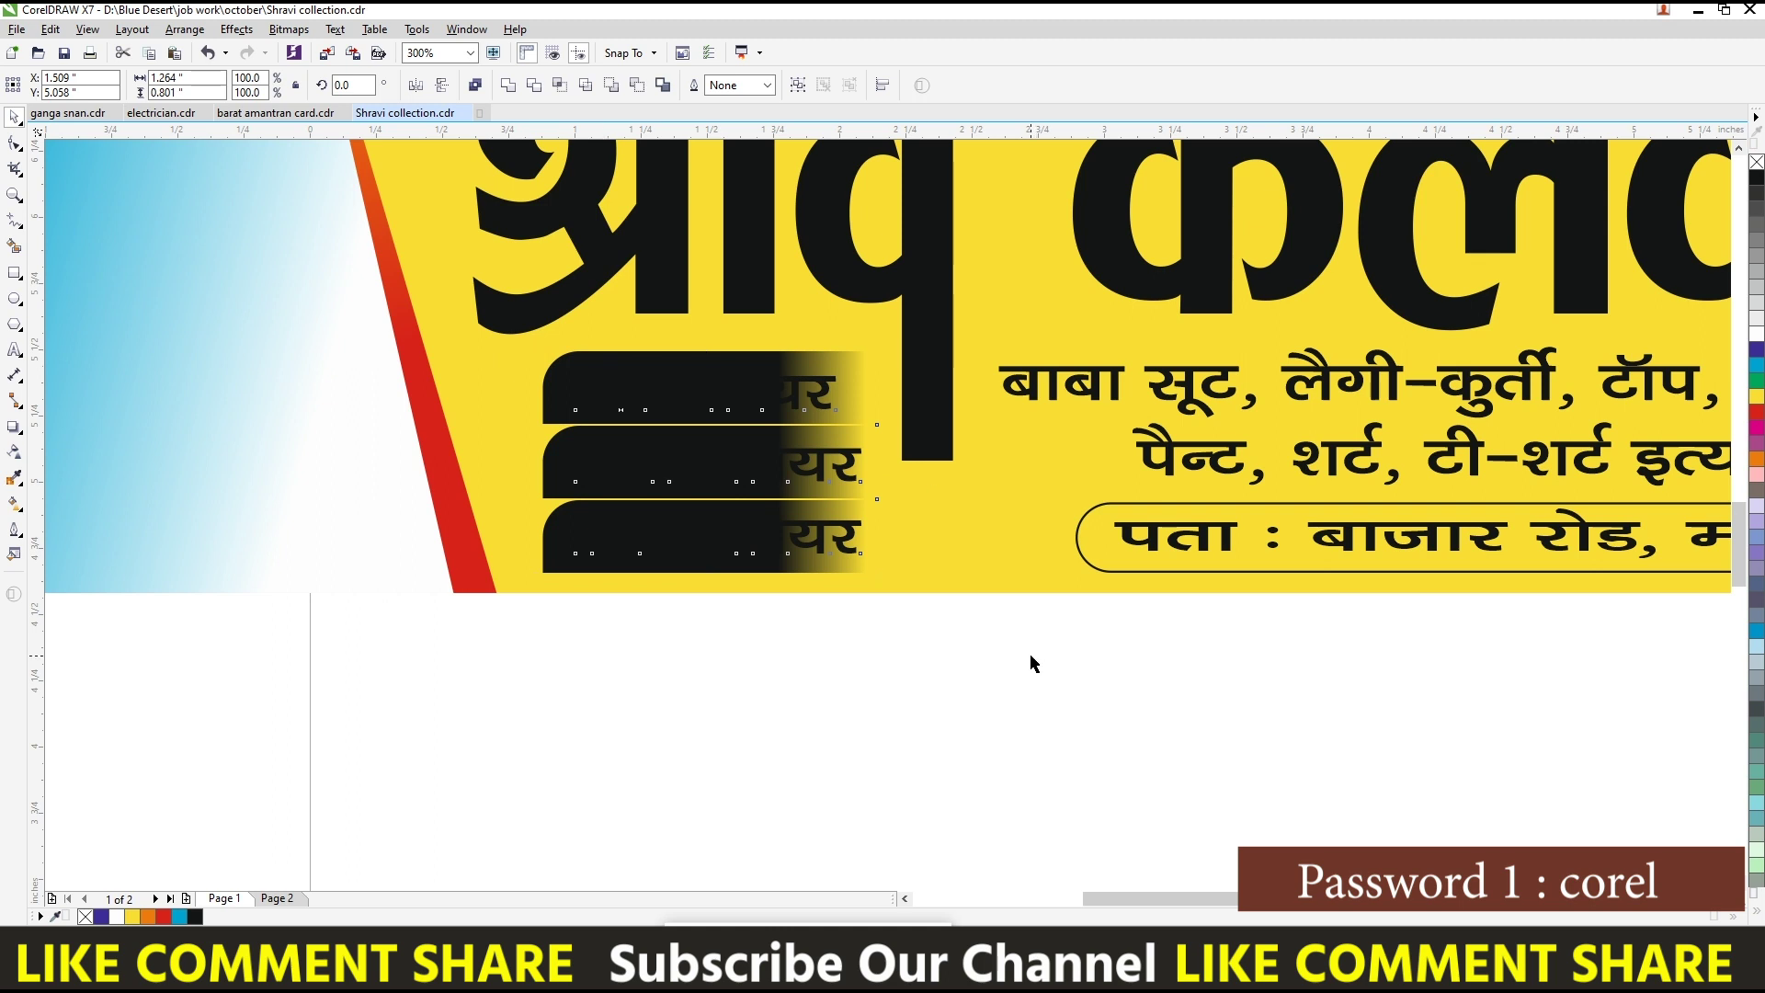
# - Select the three wear labels, shift them left, and move the bars' fade start further right
pyautogui.moveTo(995, 681); pyautogui.dragTo(533, 281)
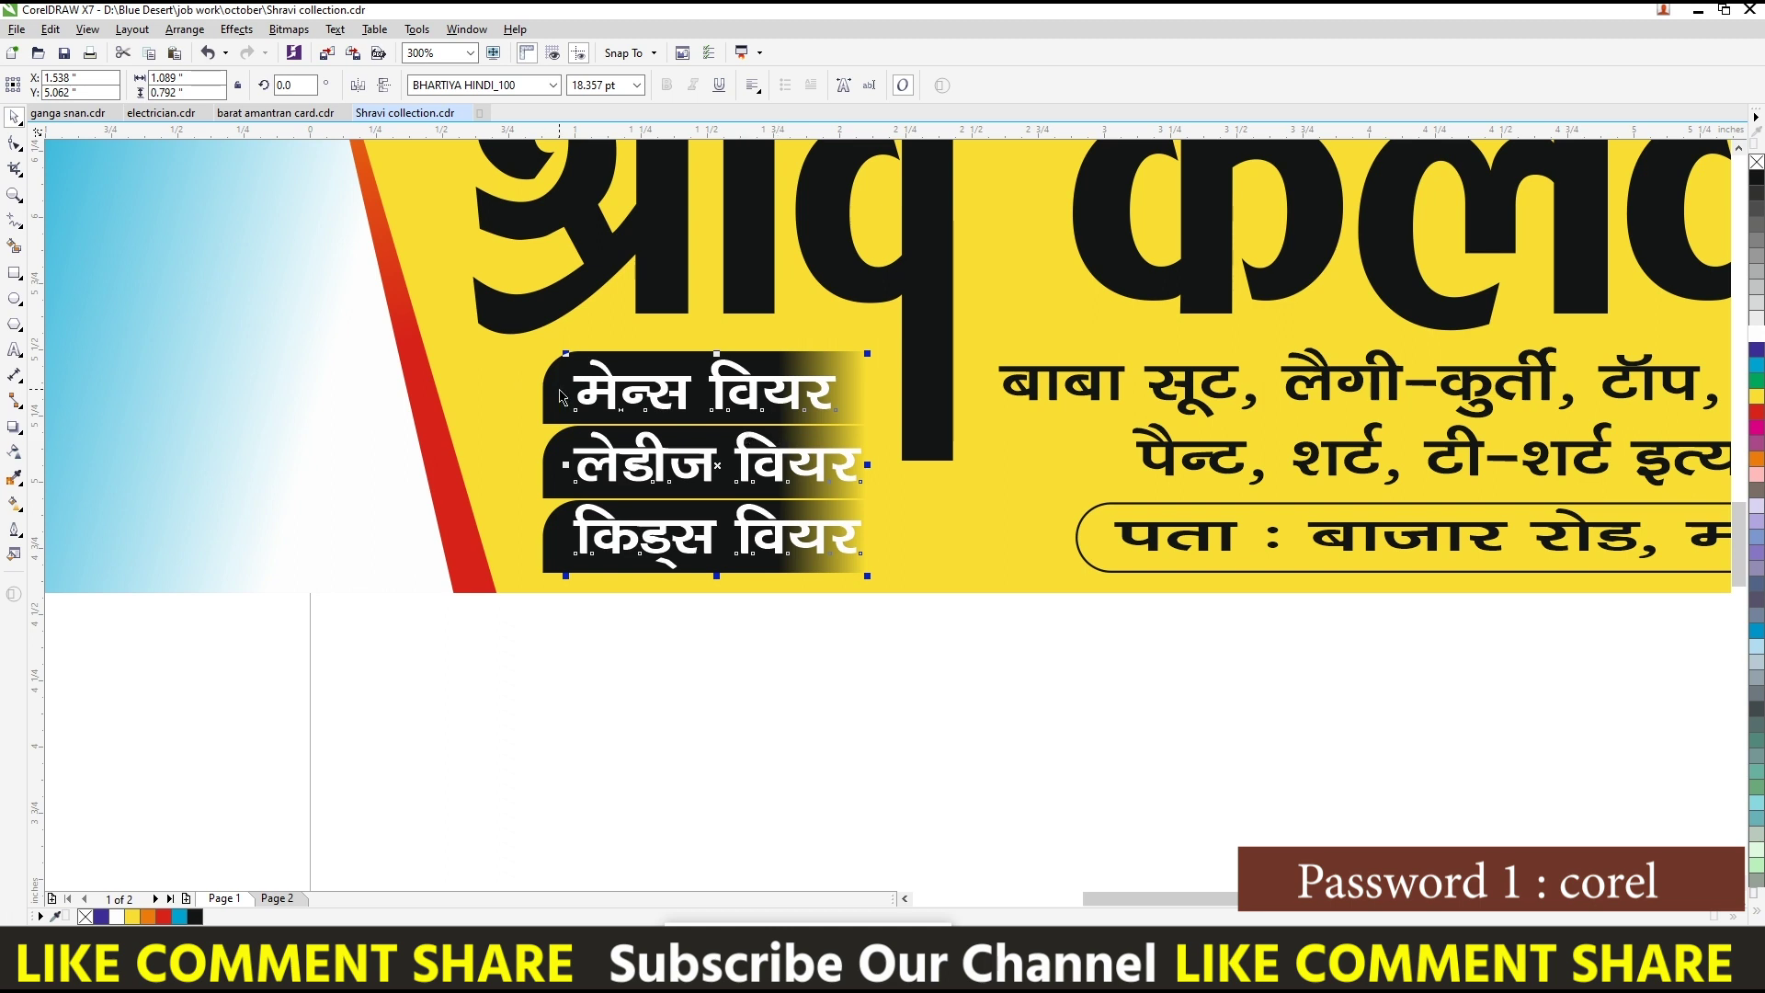
pyautogui.moveTo(589, 389); pyautogui.dragTo(572, 388)
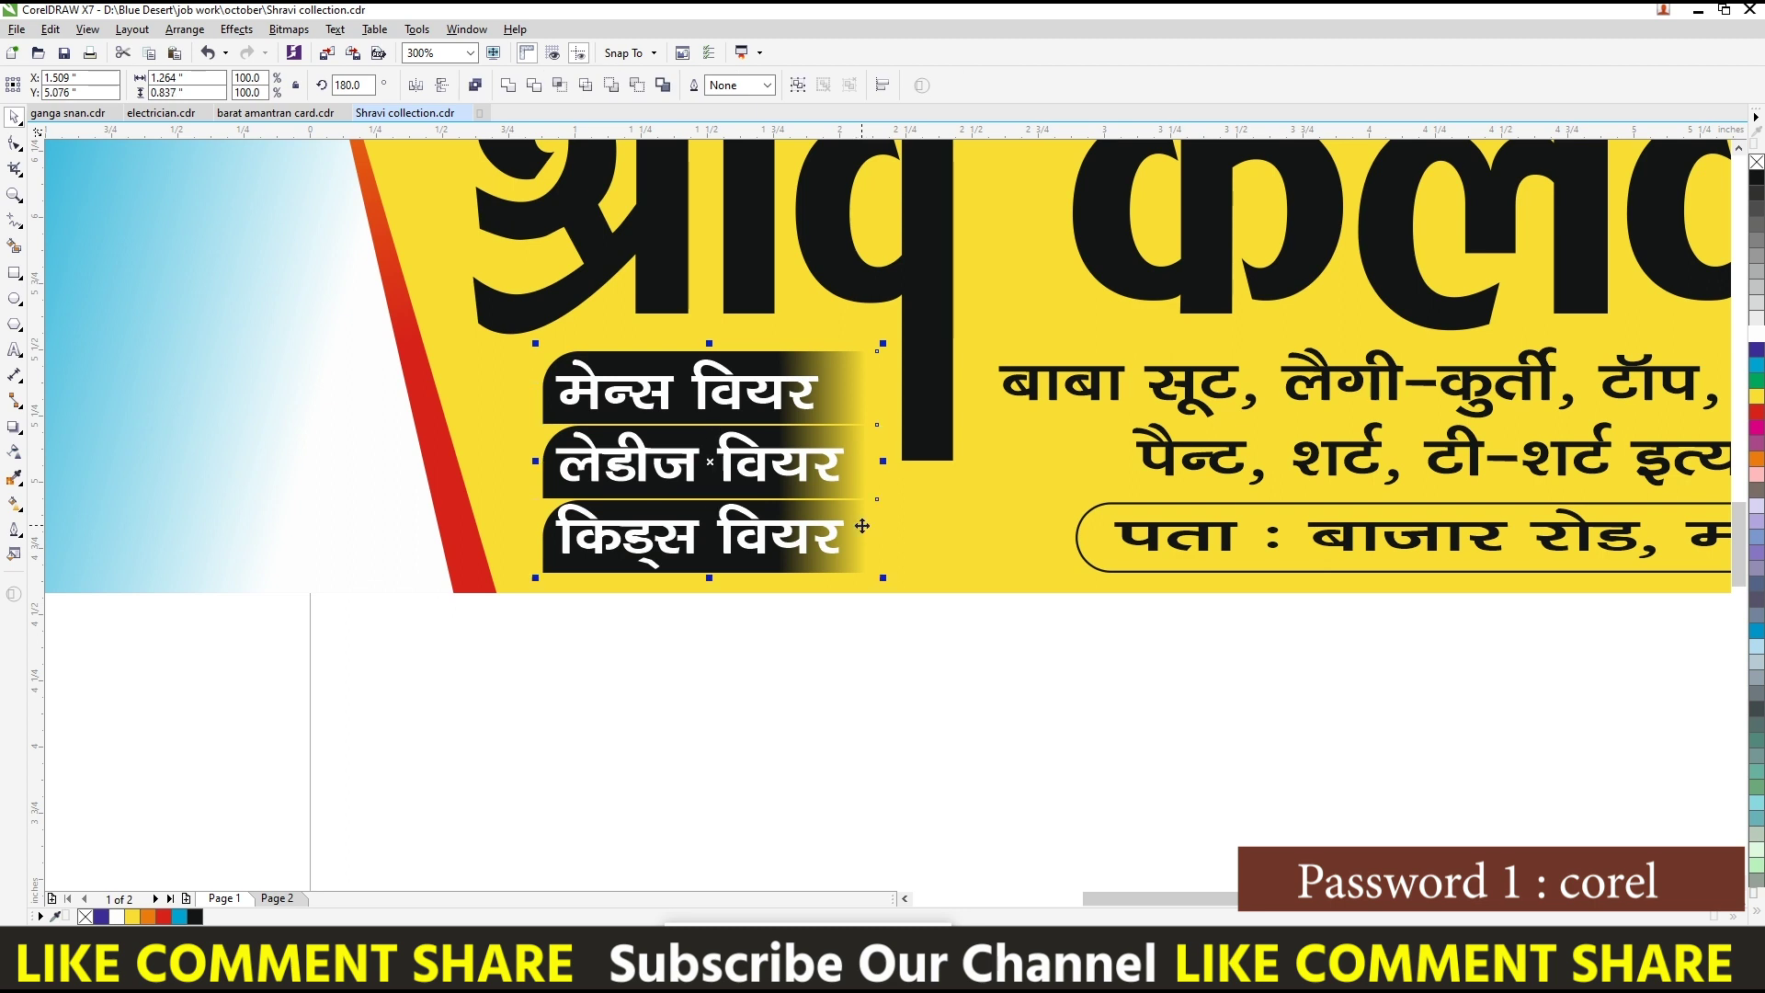
pyautogui.moveTo(777, 455); pyautogui.dragTo(865, 455)
pyautogui.press('space')
pyautogui.press('space')
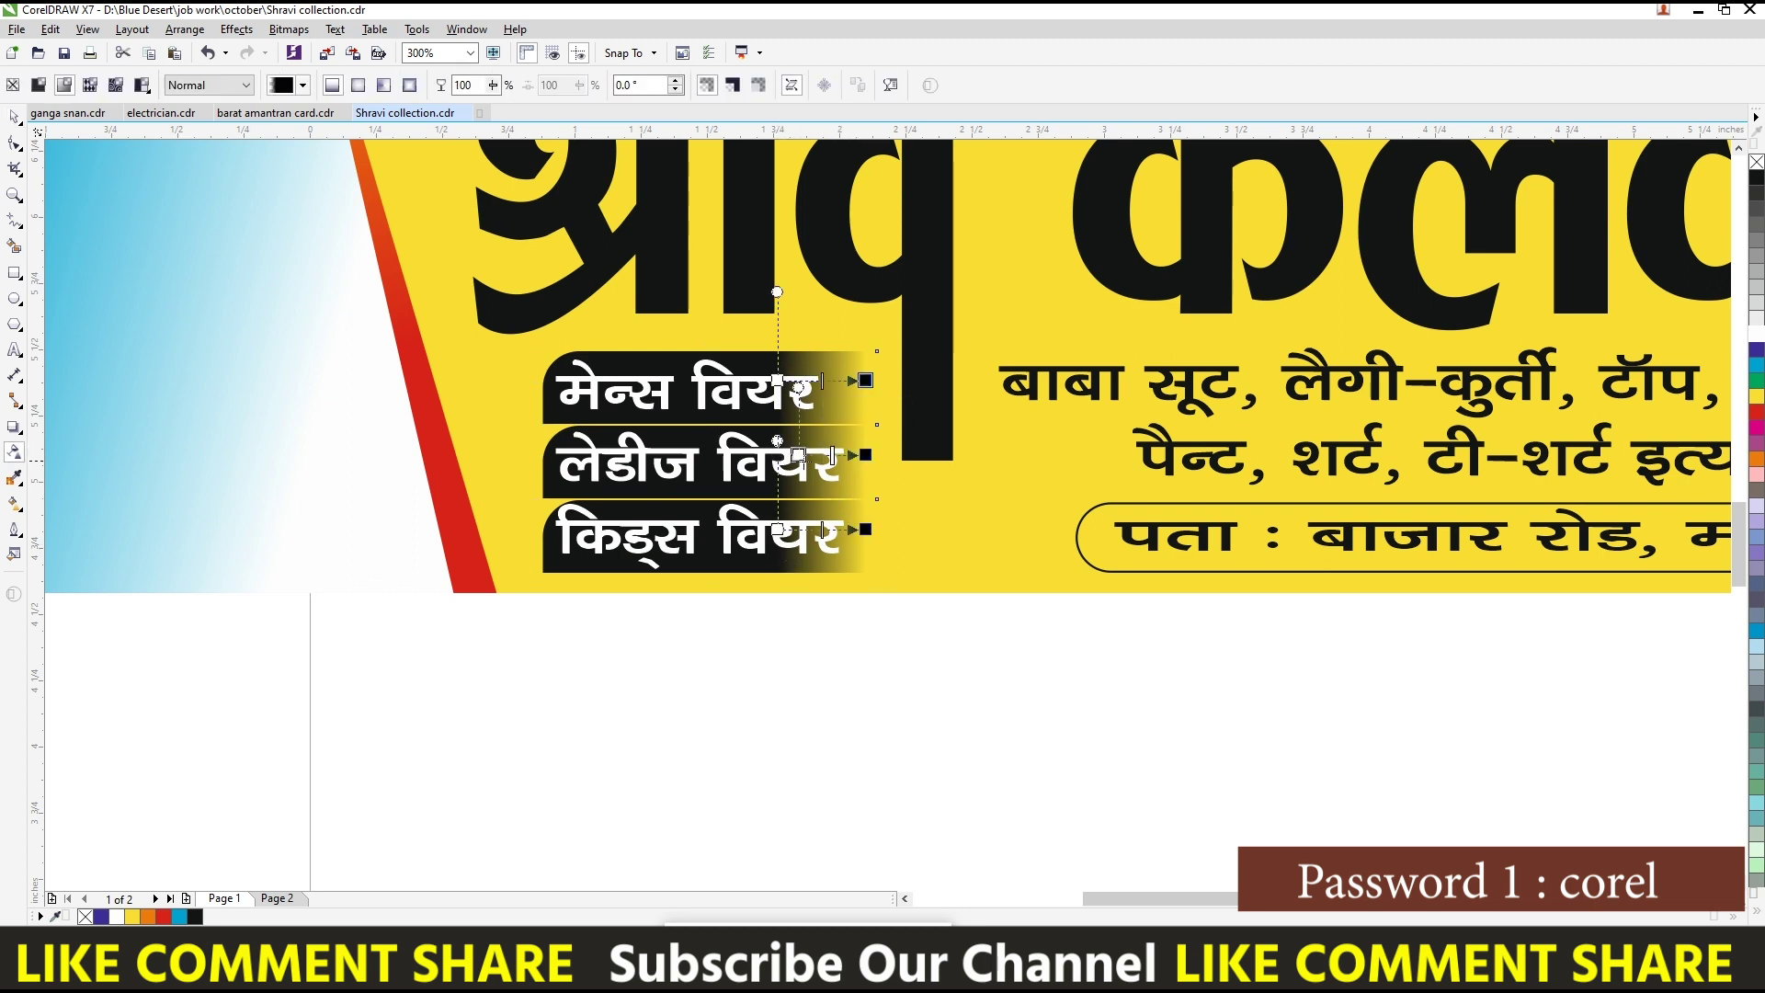
pyautogui.moveTo(777, 380); pyautogui.dragTo(815, 380)
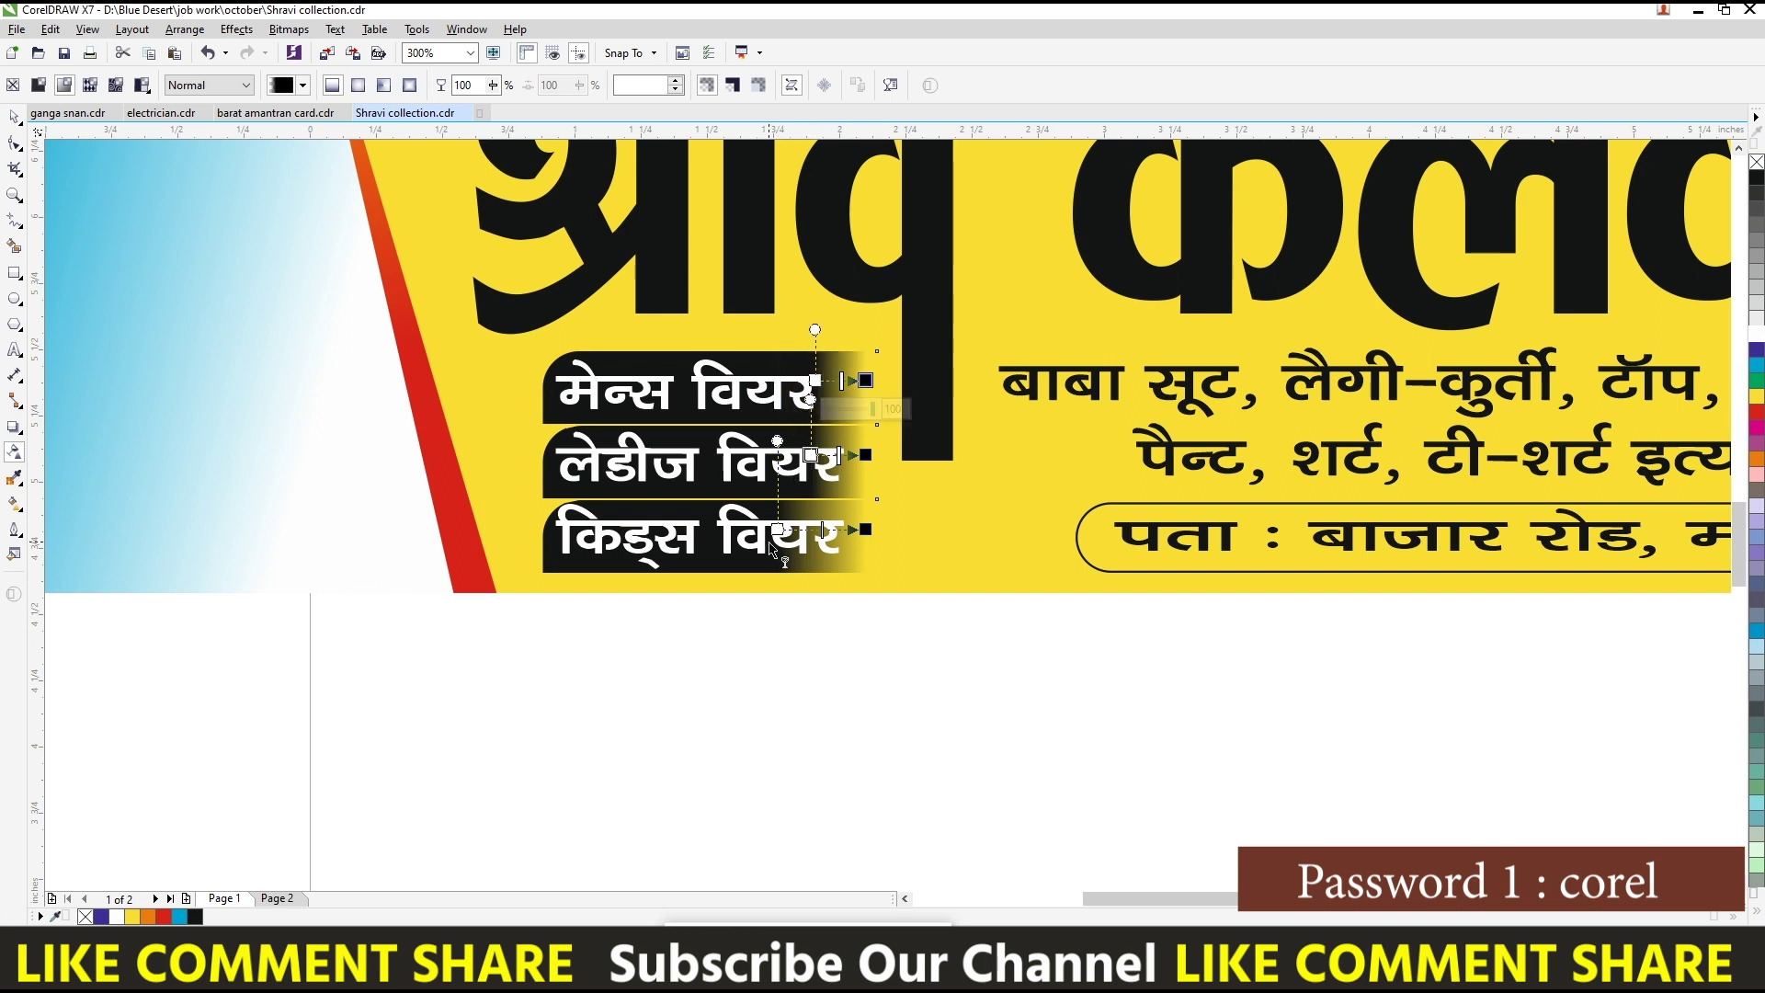
pyautogui.press('Escape')
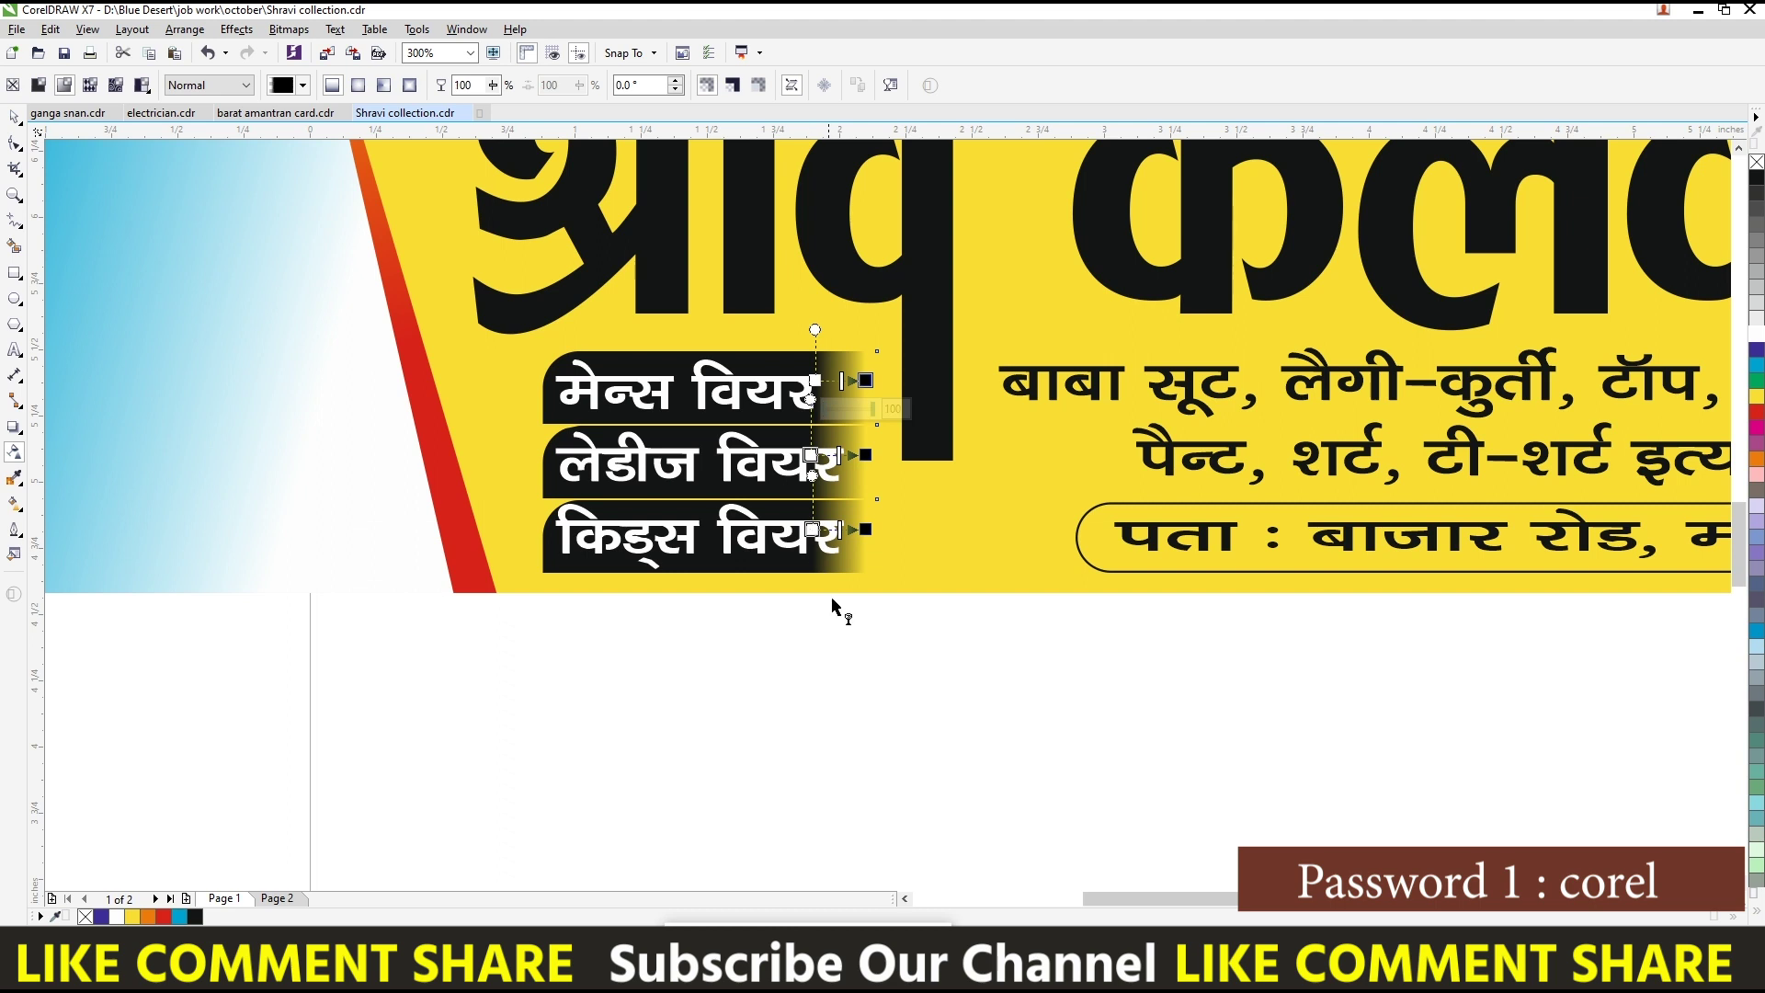
pyautogui.press('space')
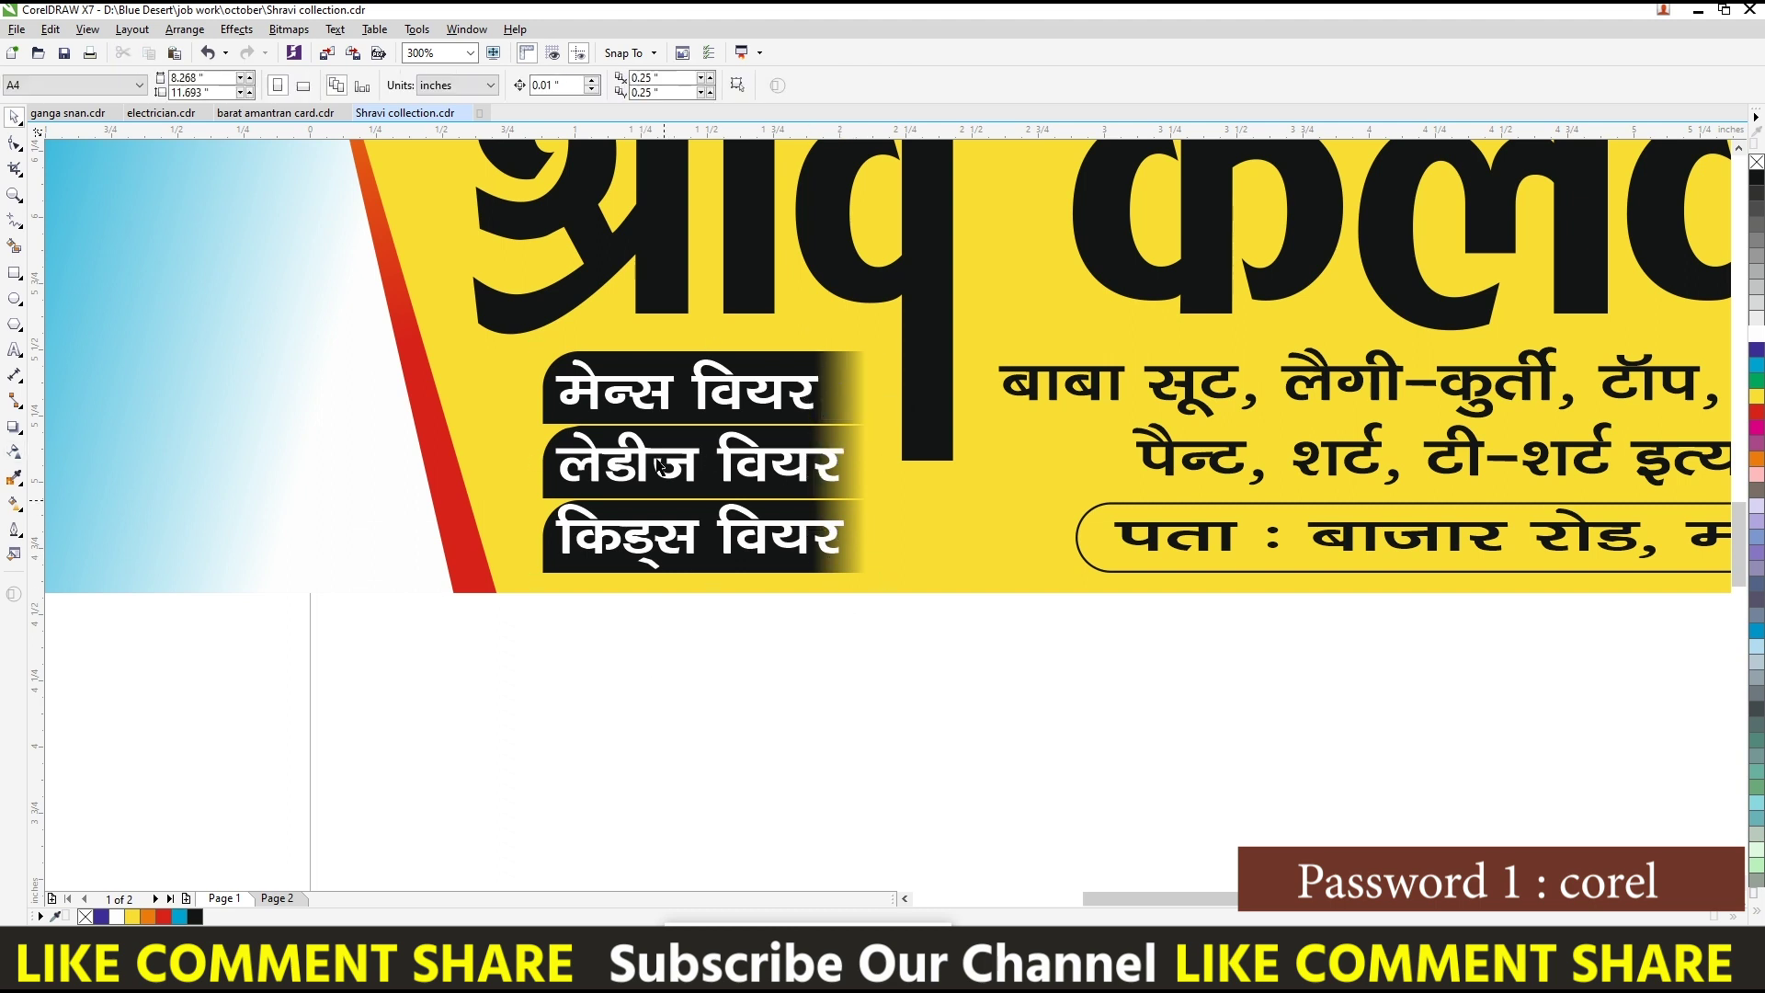
# - Nudge the three label bars into place and fit the whole banner into view
pyautogui.click(833, 360)
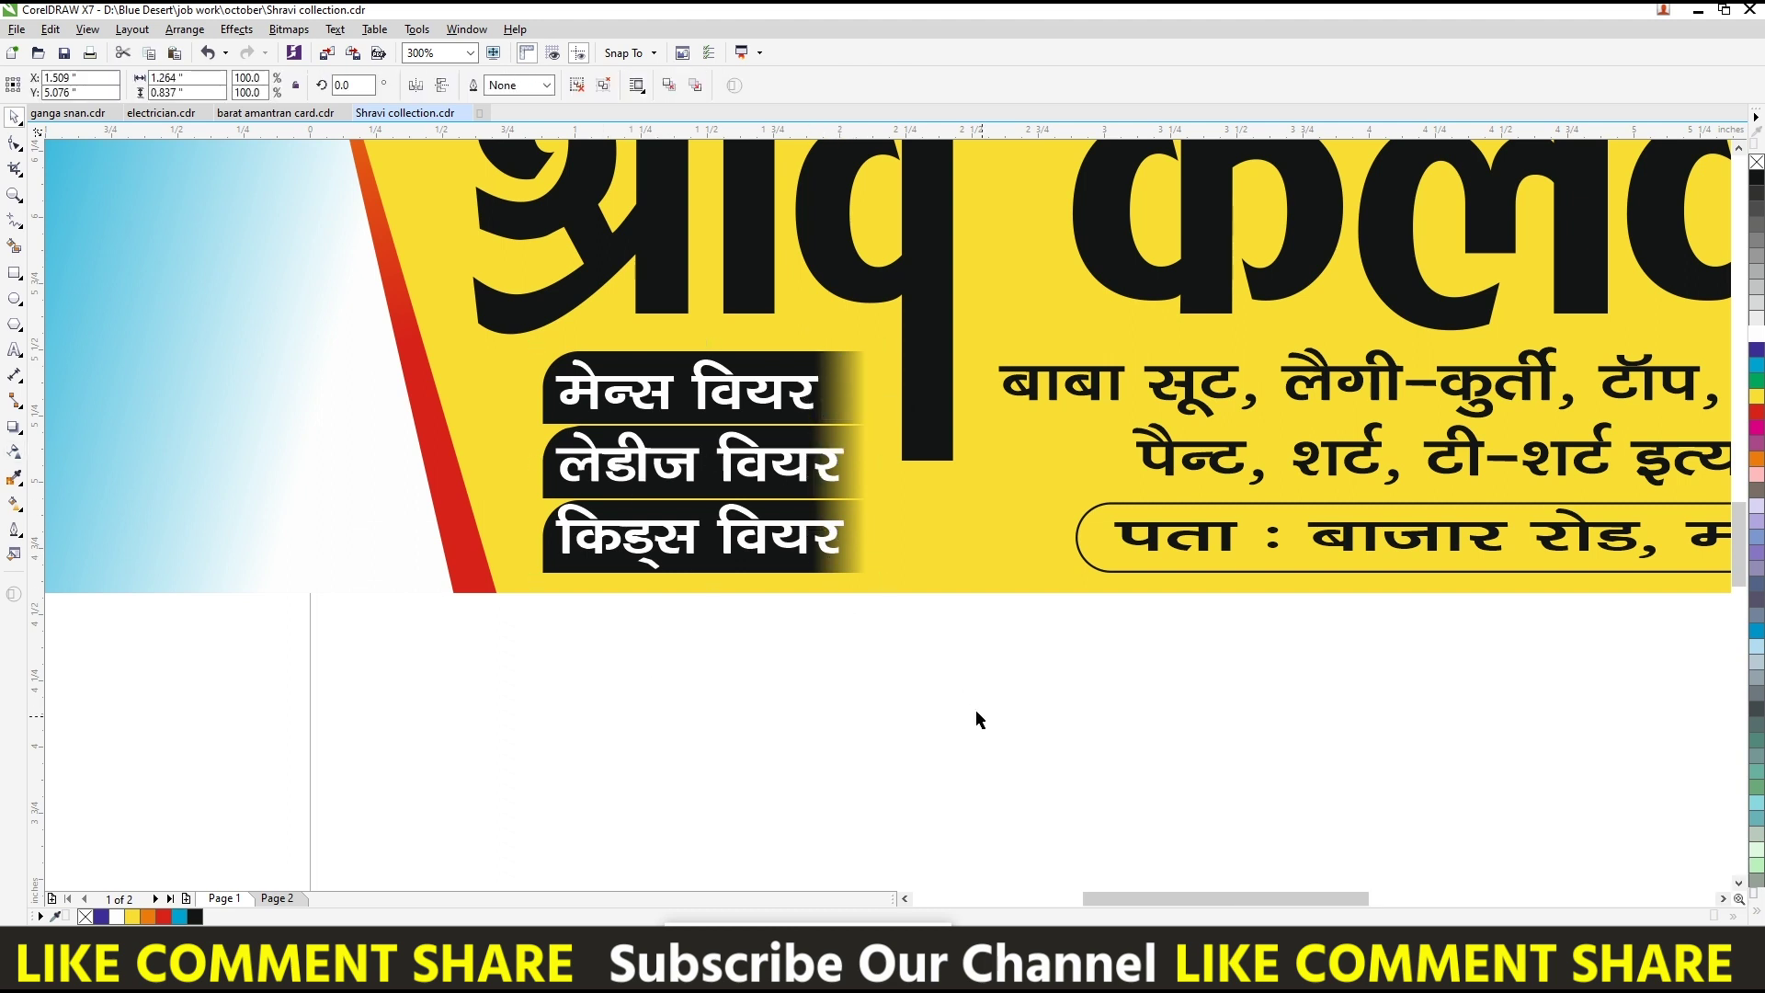
pyautogui.moveTo(976, 717); pyautogui.dragTo(538, 296)
pyautogui.moveTo(736, 363); pyautogui.dragTo(739, 352)
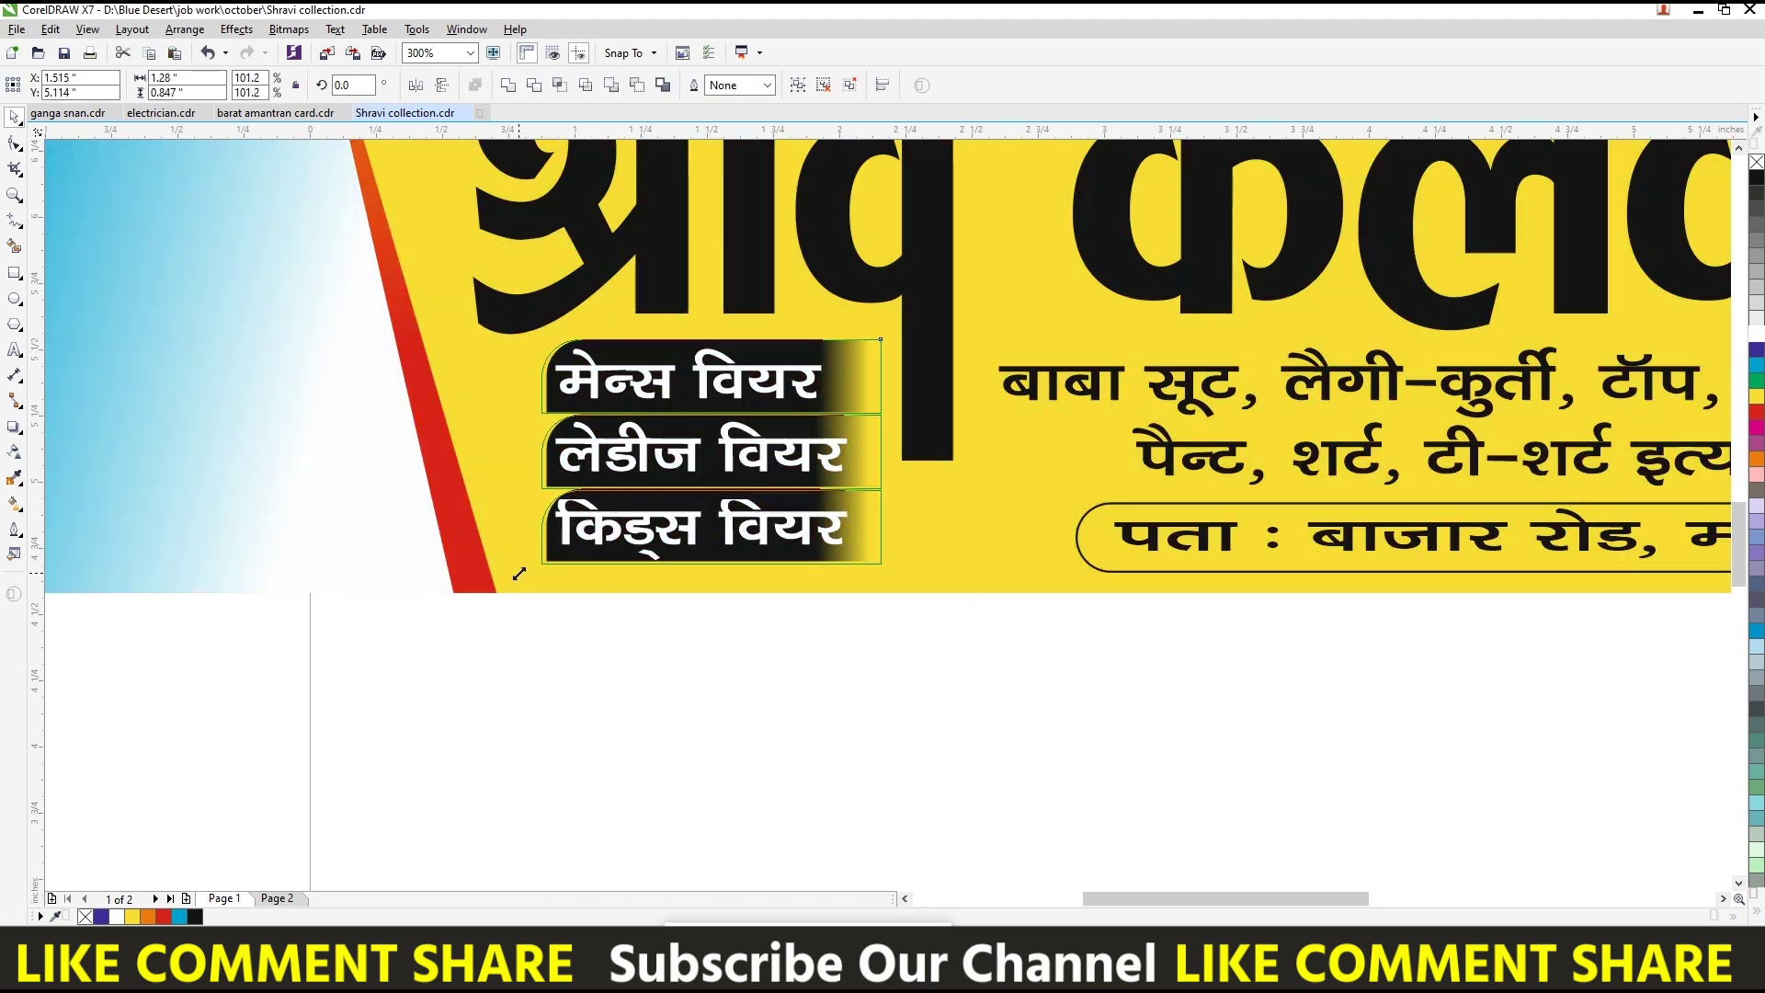
pyautogui.click(935, 551)
pyautogui.hotkey('shift', 'F2')
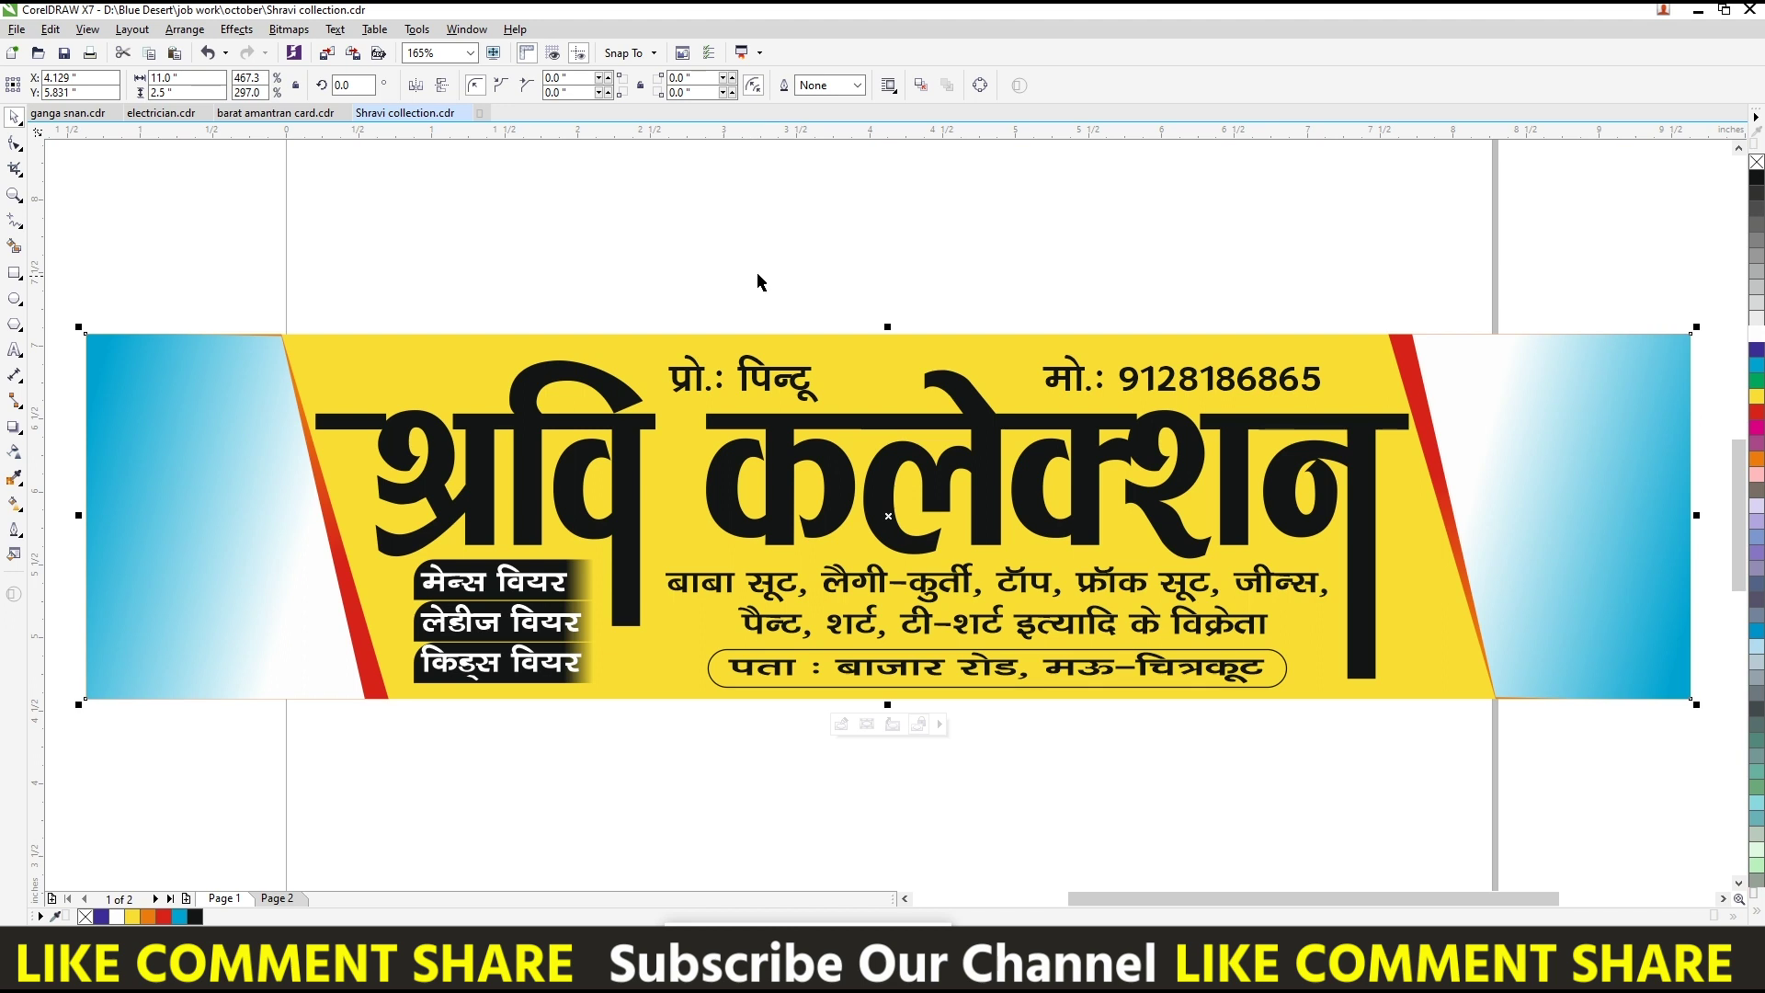
# - Nudge the किड्स वियर bar up slightly so the three bars sit evenly spaced
pyautogui.click(757, 273)
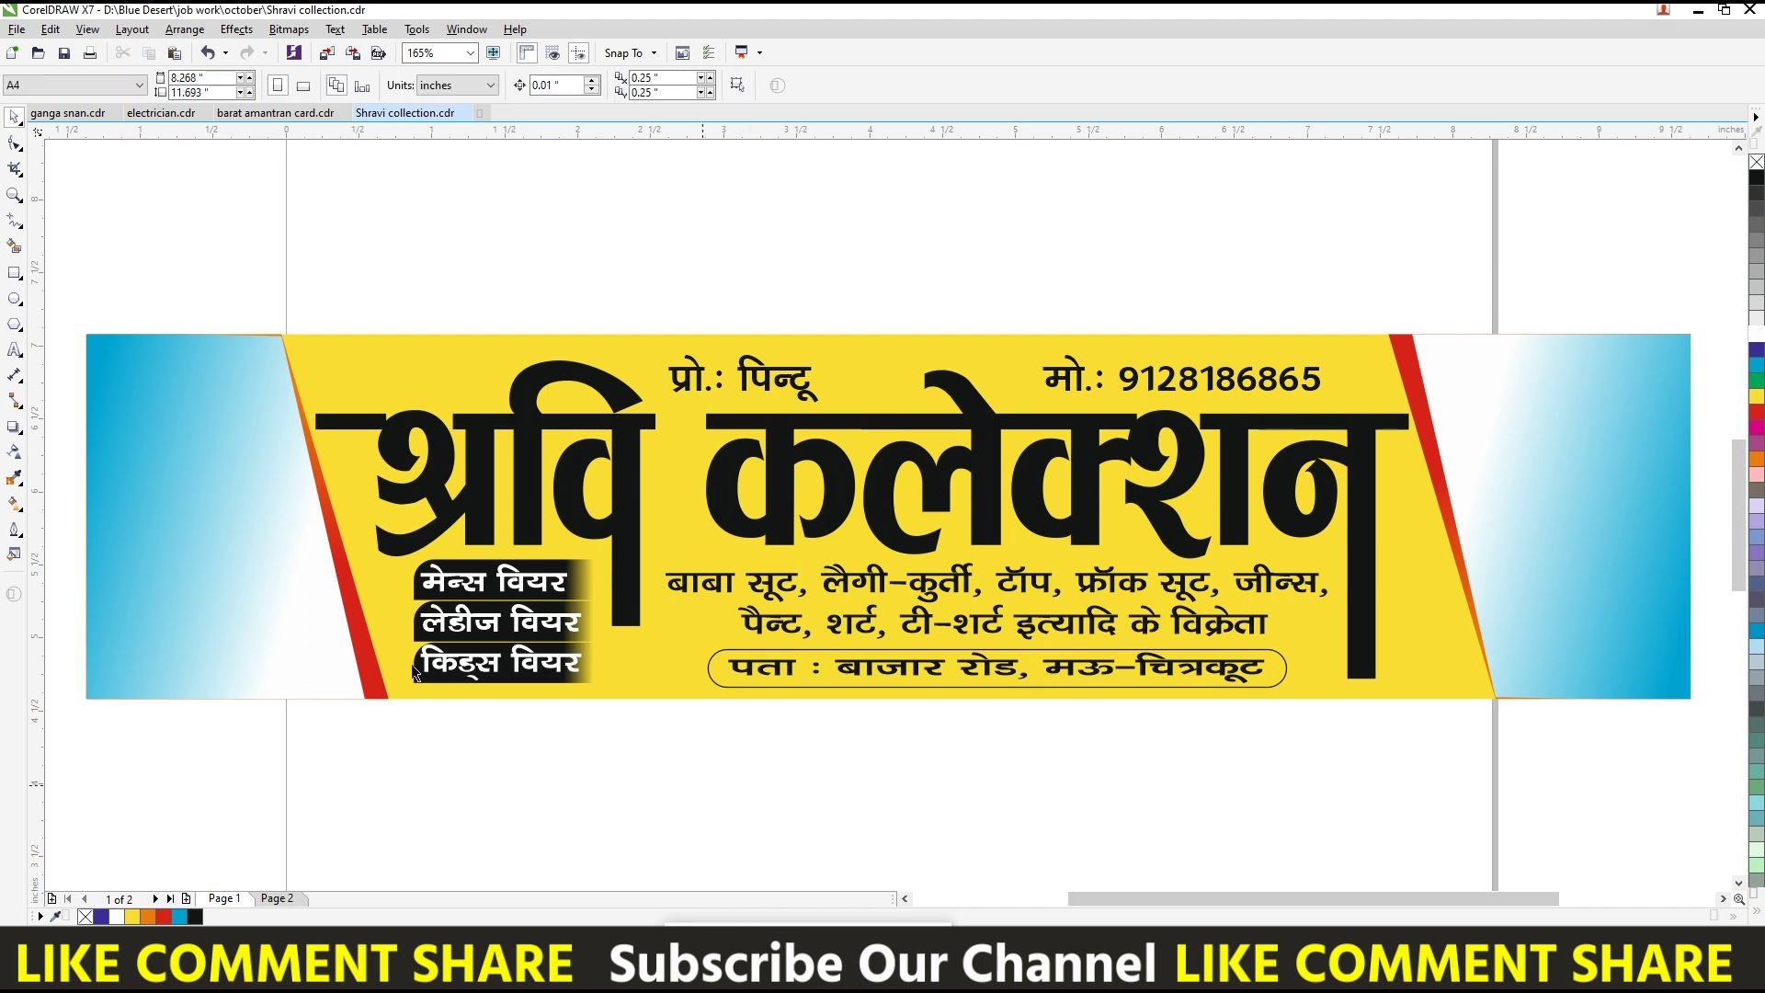
pyautogui.click(487, 664)
pyautogui.moveTo(590, 700); pyautogui.dragTo(413, 634)
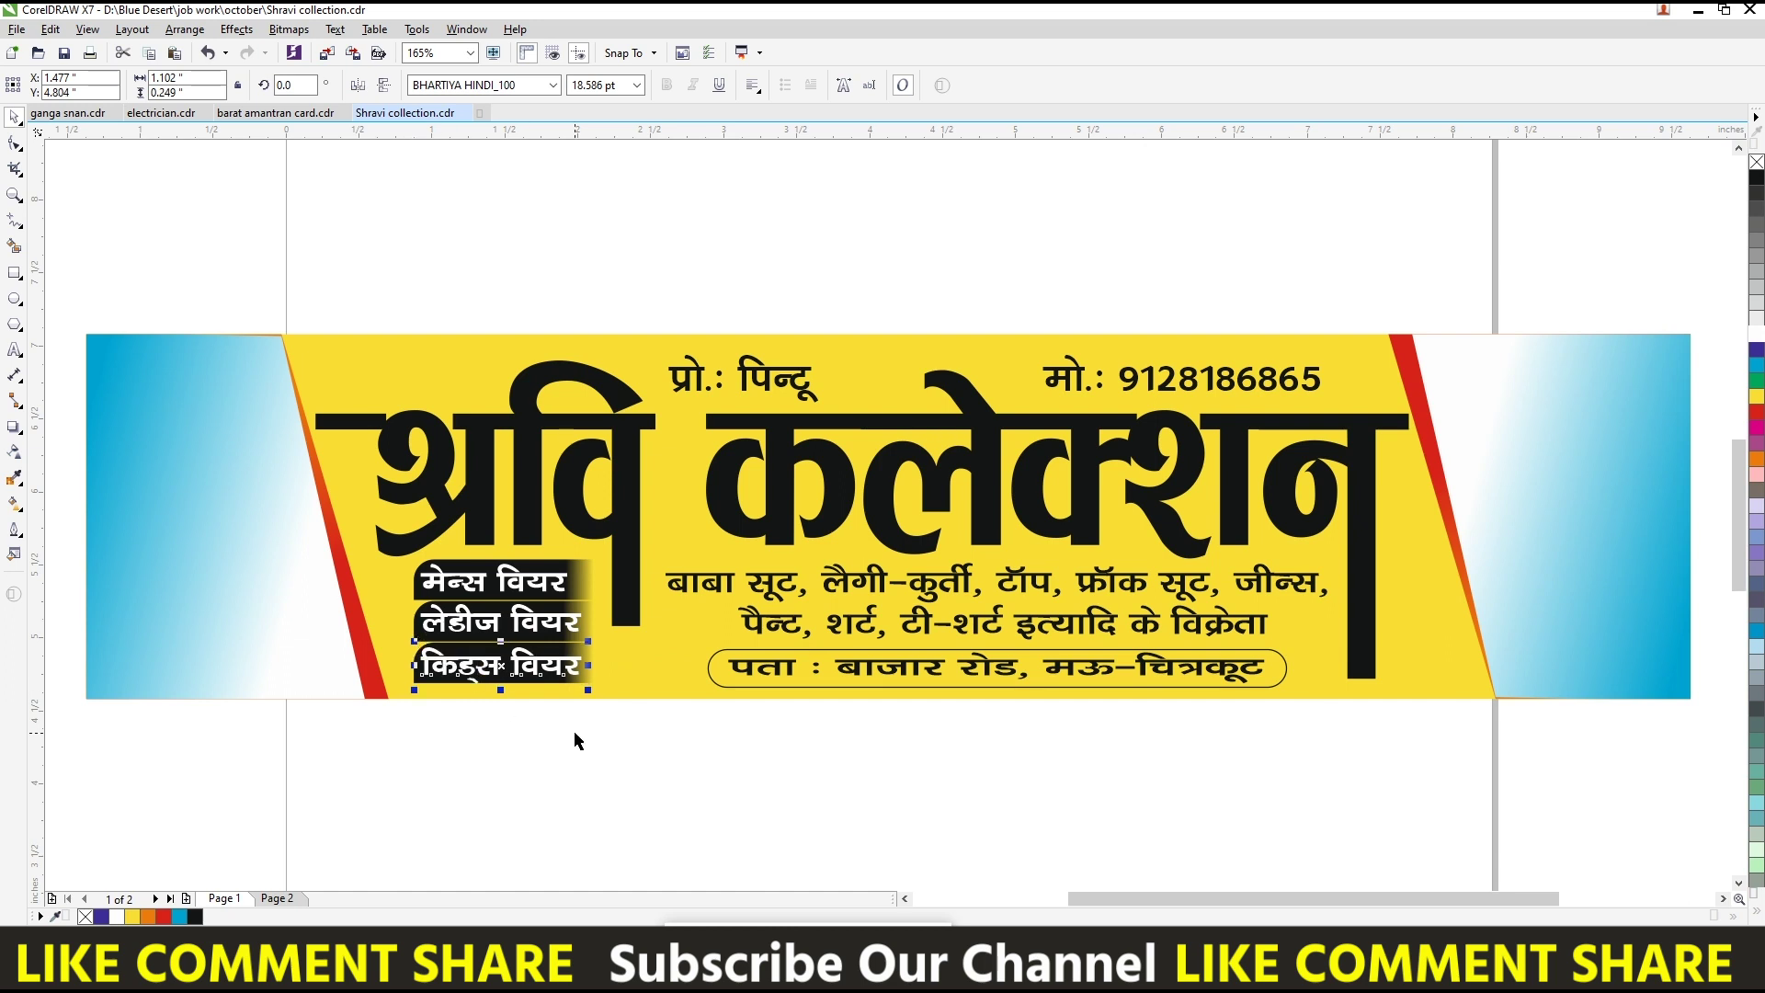
pyautogui.press('Up')
pyautogui.click(667, 747)
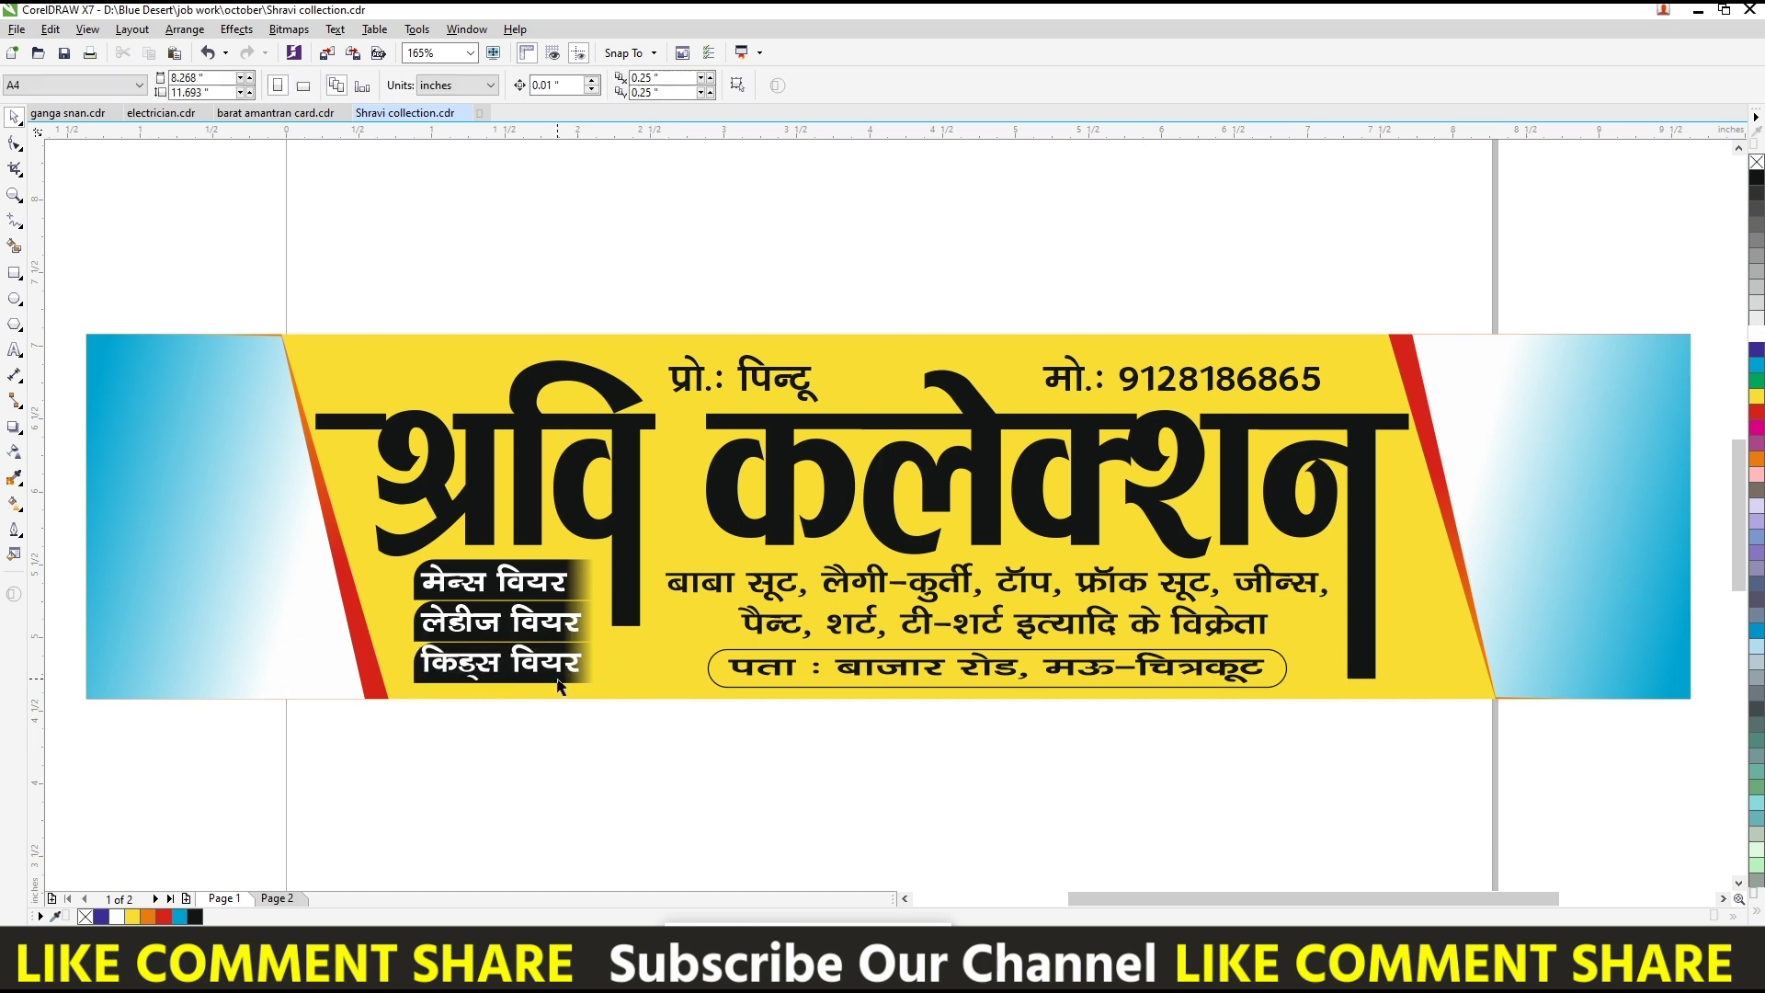
pyautogui.moveTo(690, 729); pyautogui.dragTo(333, 615)
pyautogui.click(576, 733)
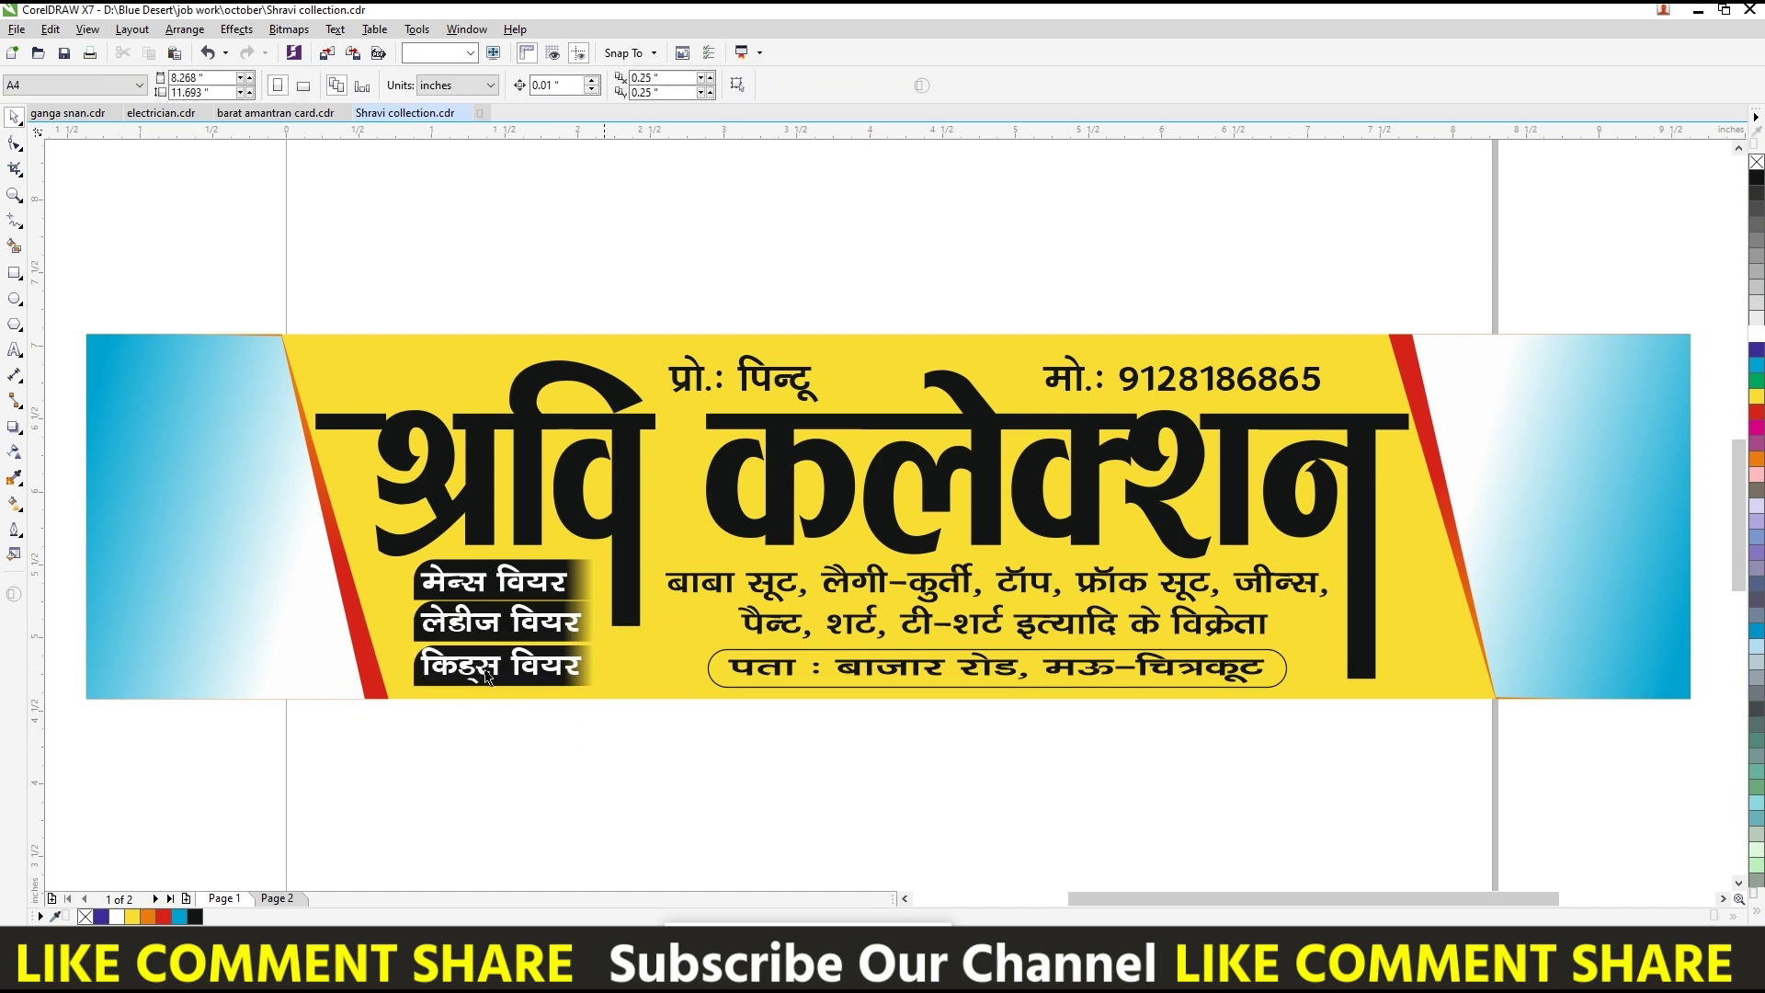
pyautogui.moveTo(138, 583); pyautogui.dragTo(636, 658)
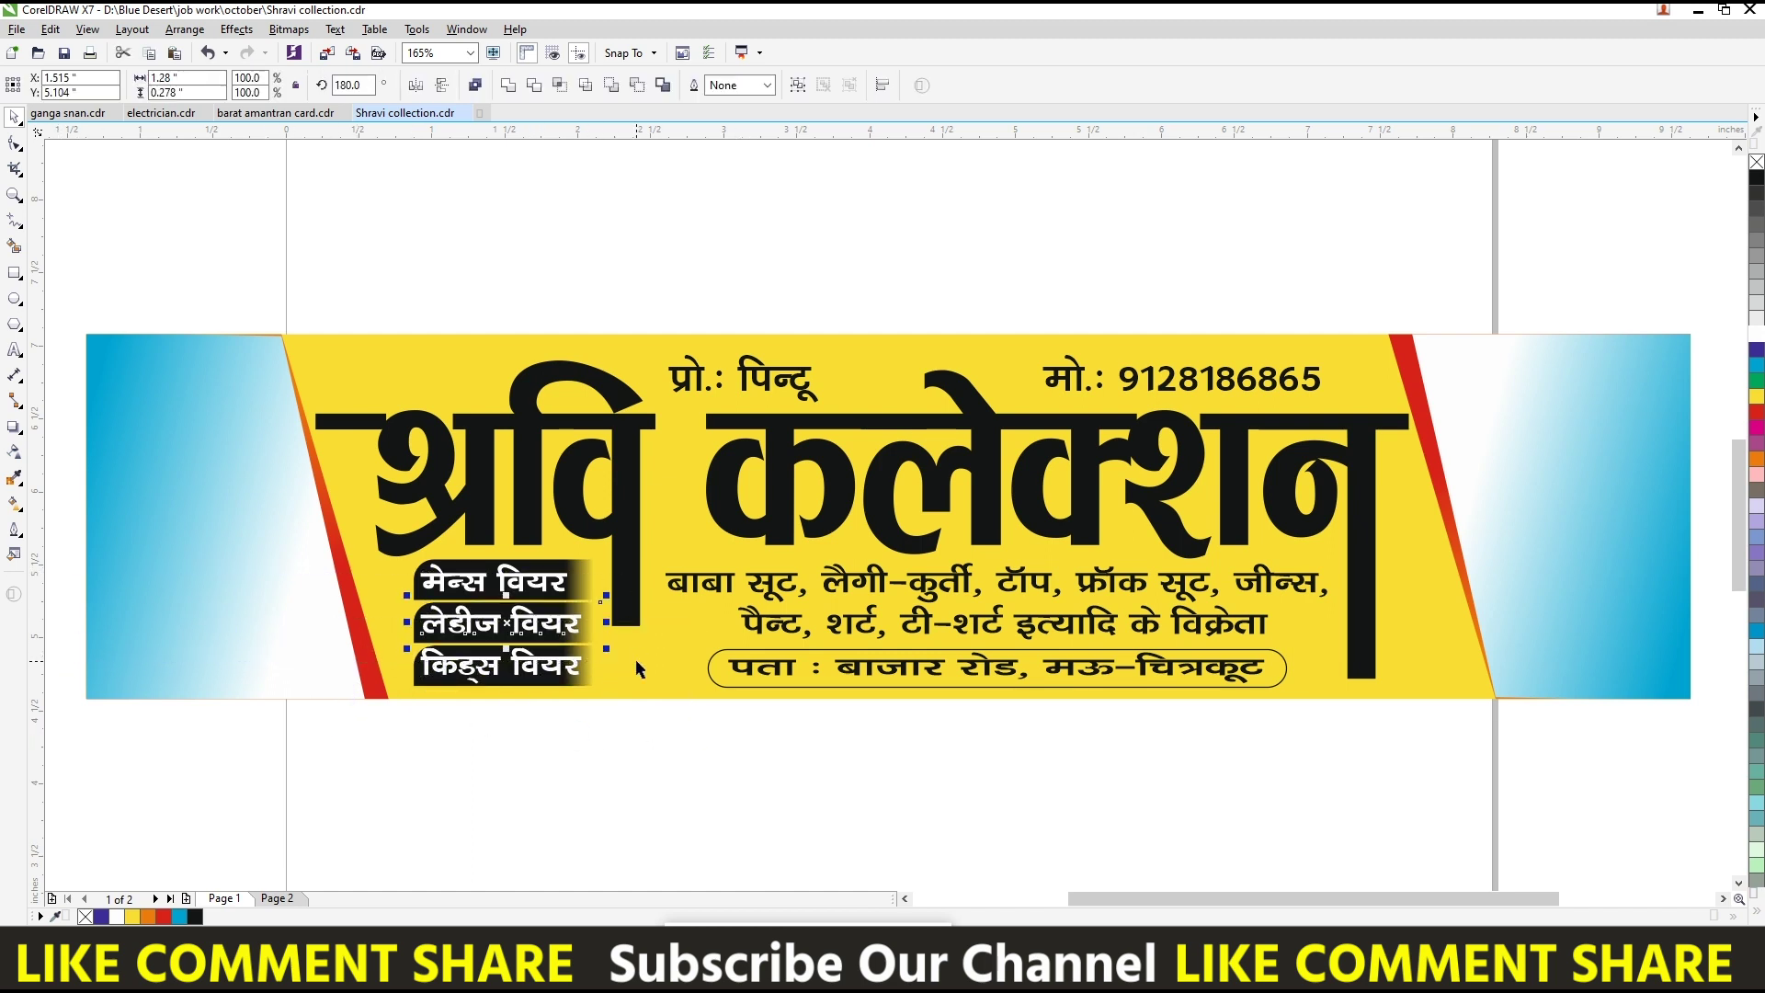
pyautogui.click(438, 731)
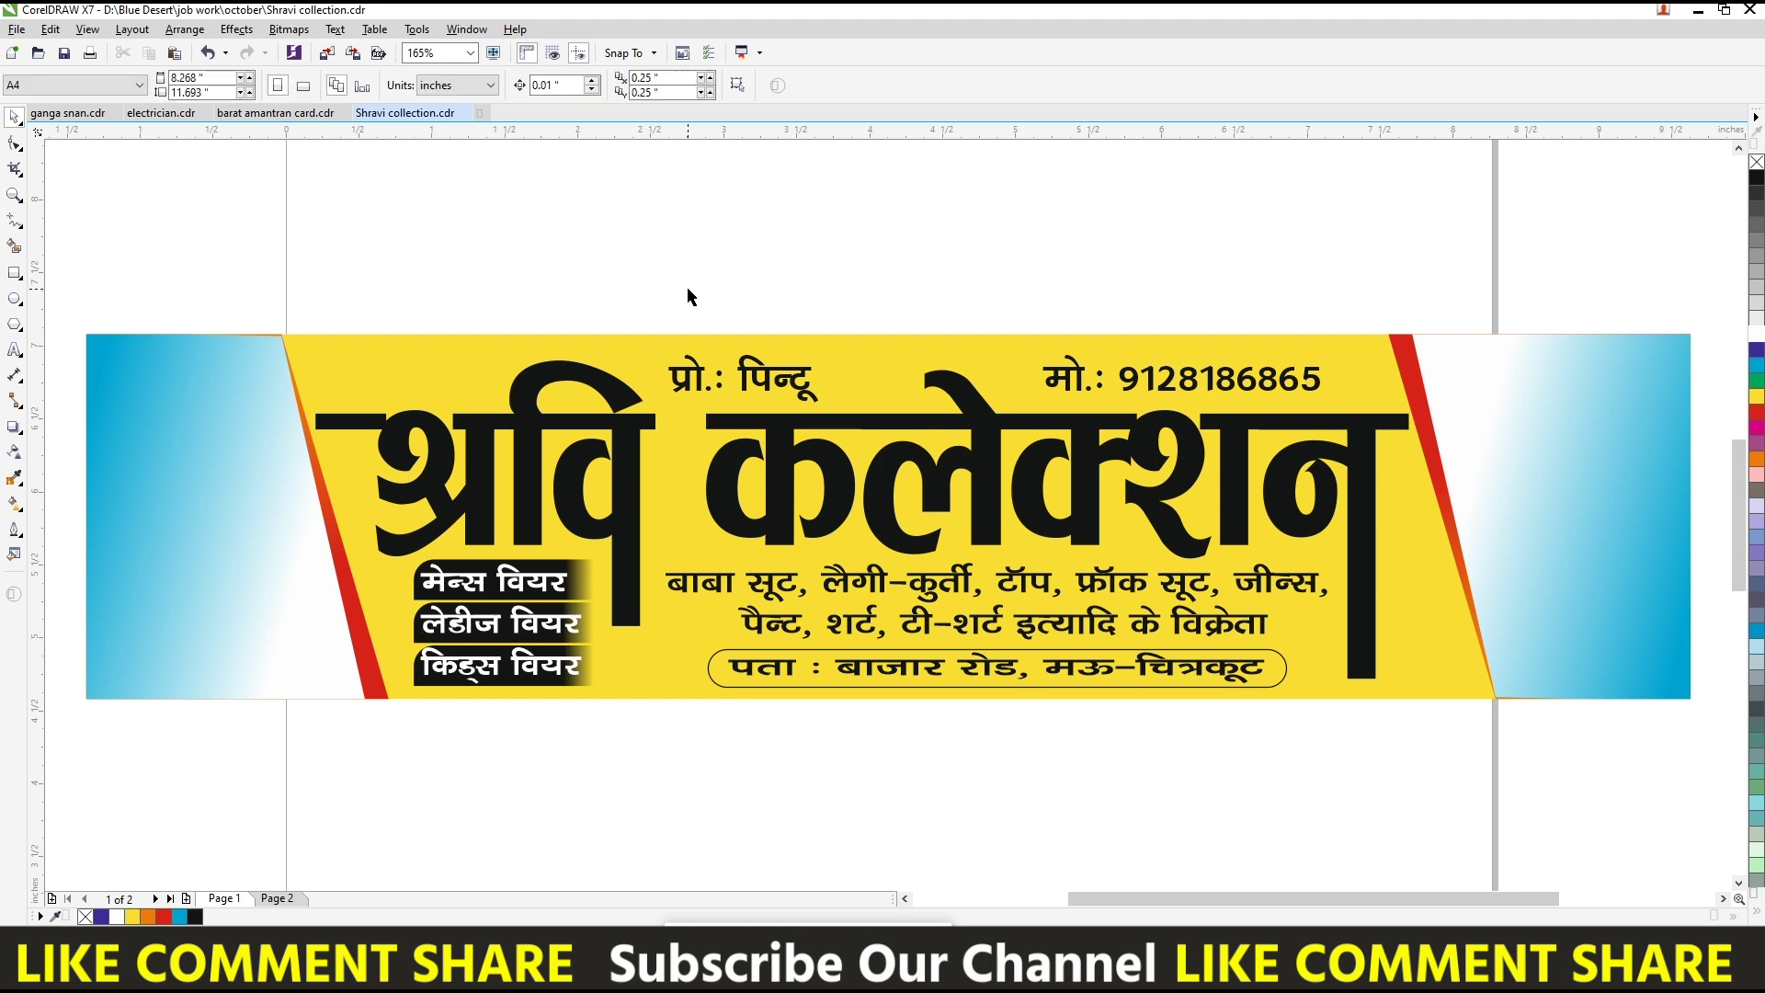
pyautogui.click(775, 501)
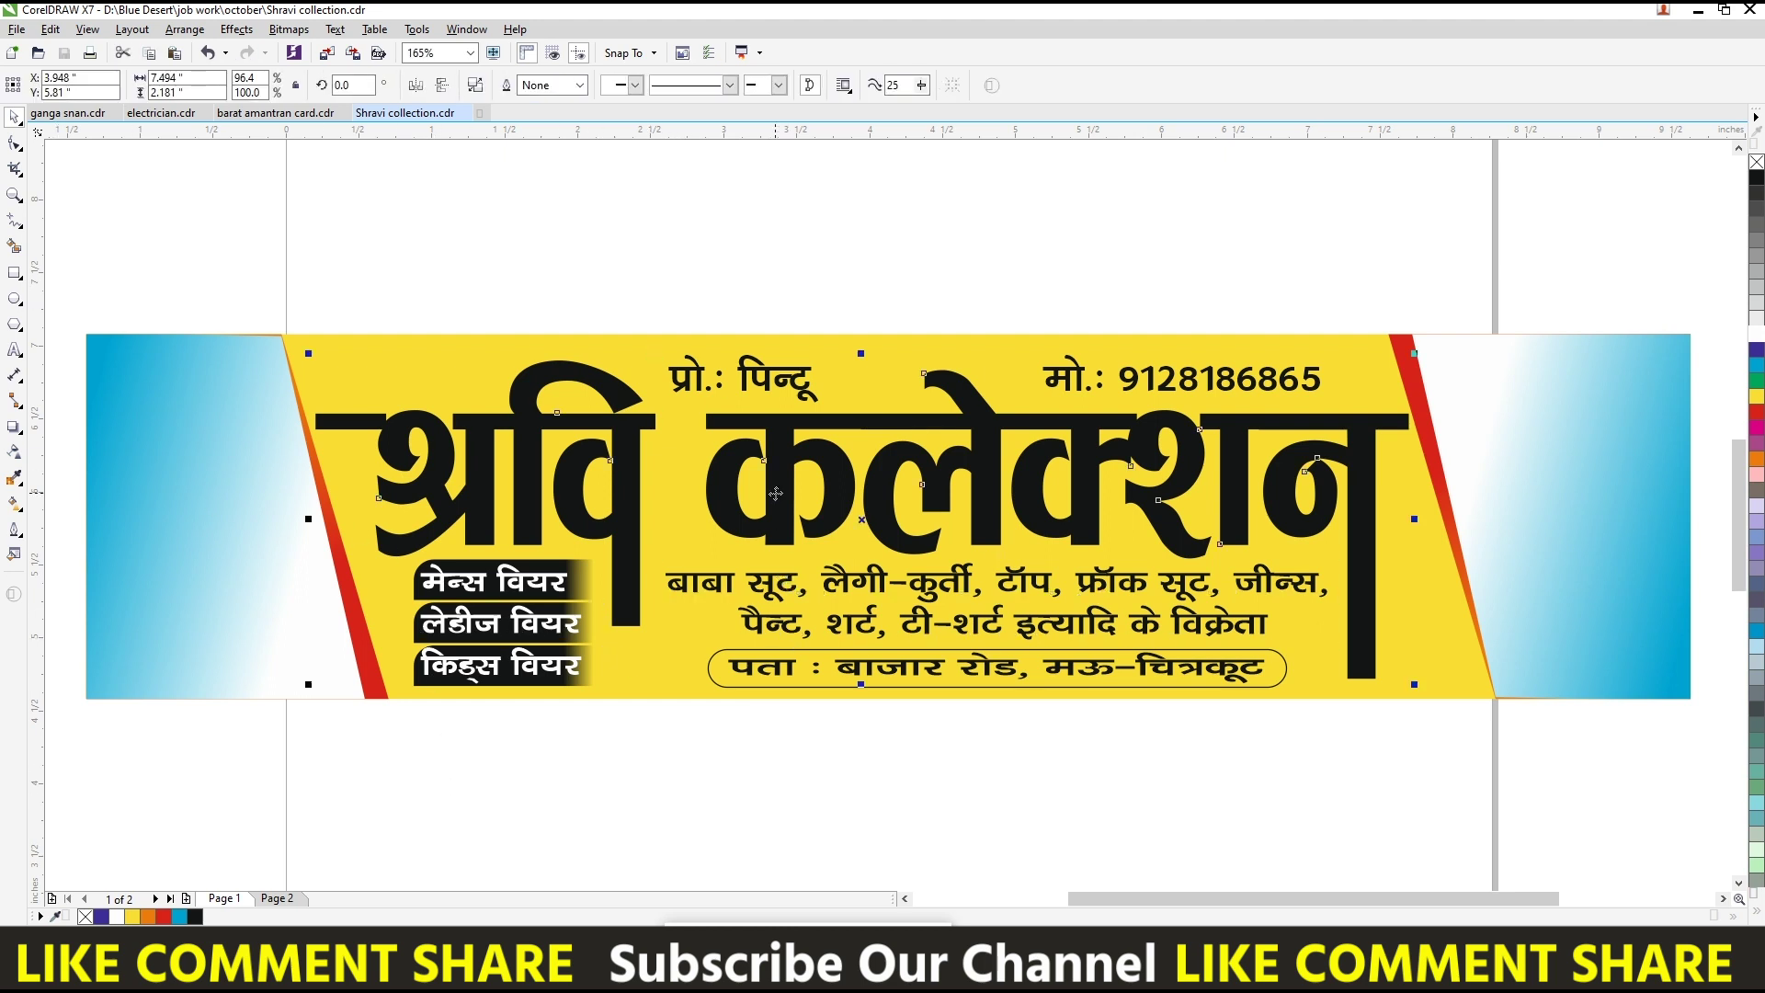
# - Fill the श्रवि कलेक्शन title with a top-to-bottom red-to-black linear gradient
pyautogui.click(162, 916)
pyautogui.click(14, 502)
pyautogui.moveTo(1361, 545); pyautogui.dragTo(1361, 823)
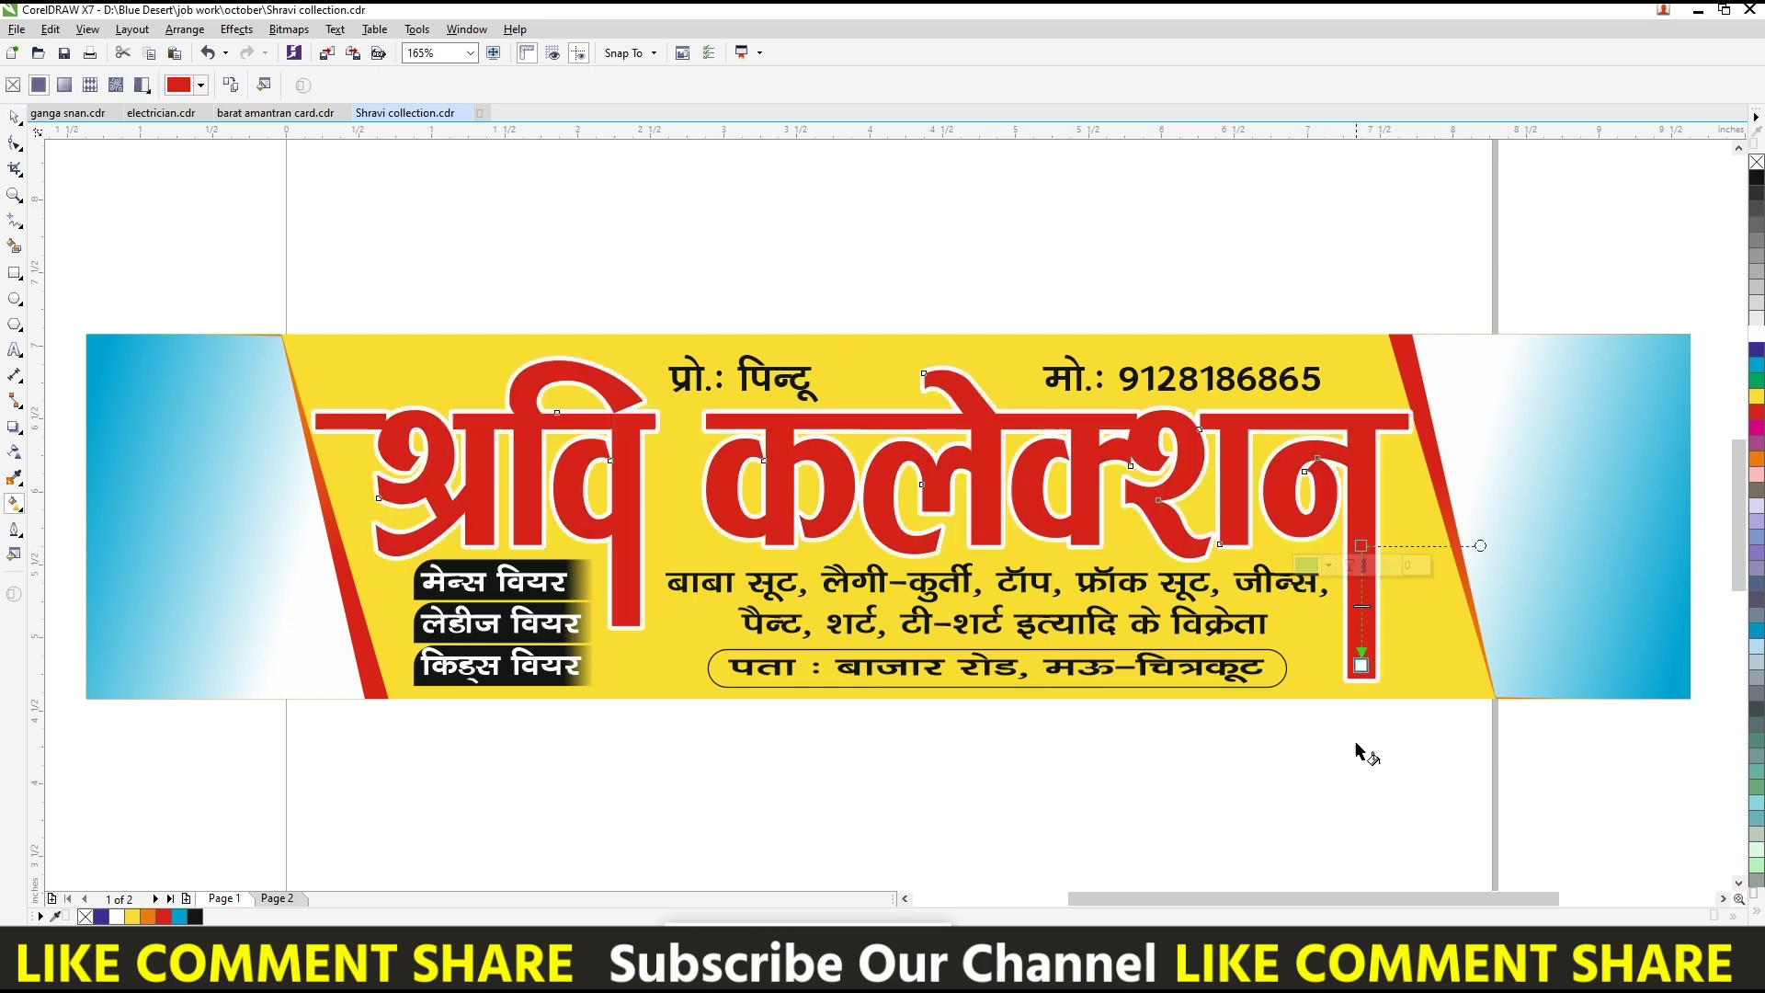
pyautogui.click(1755, 178)
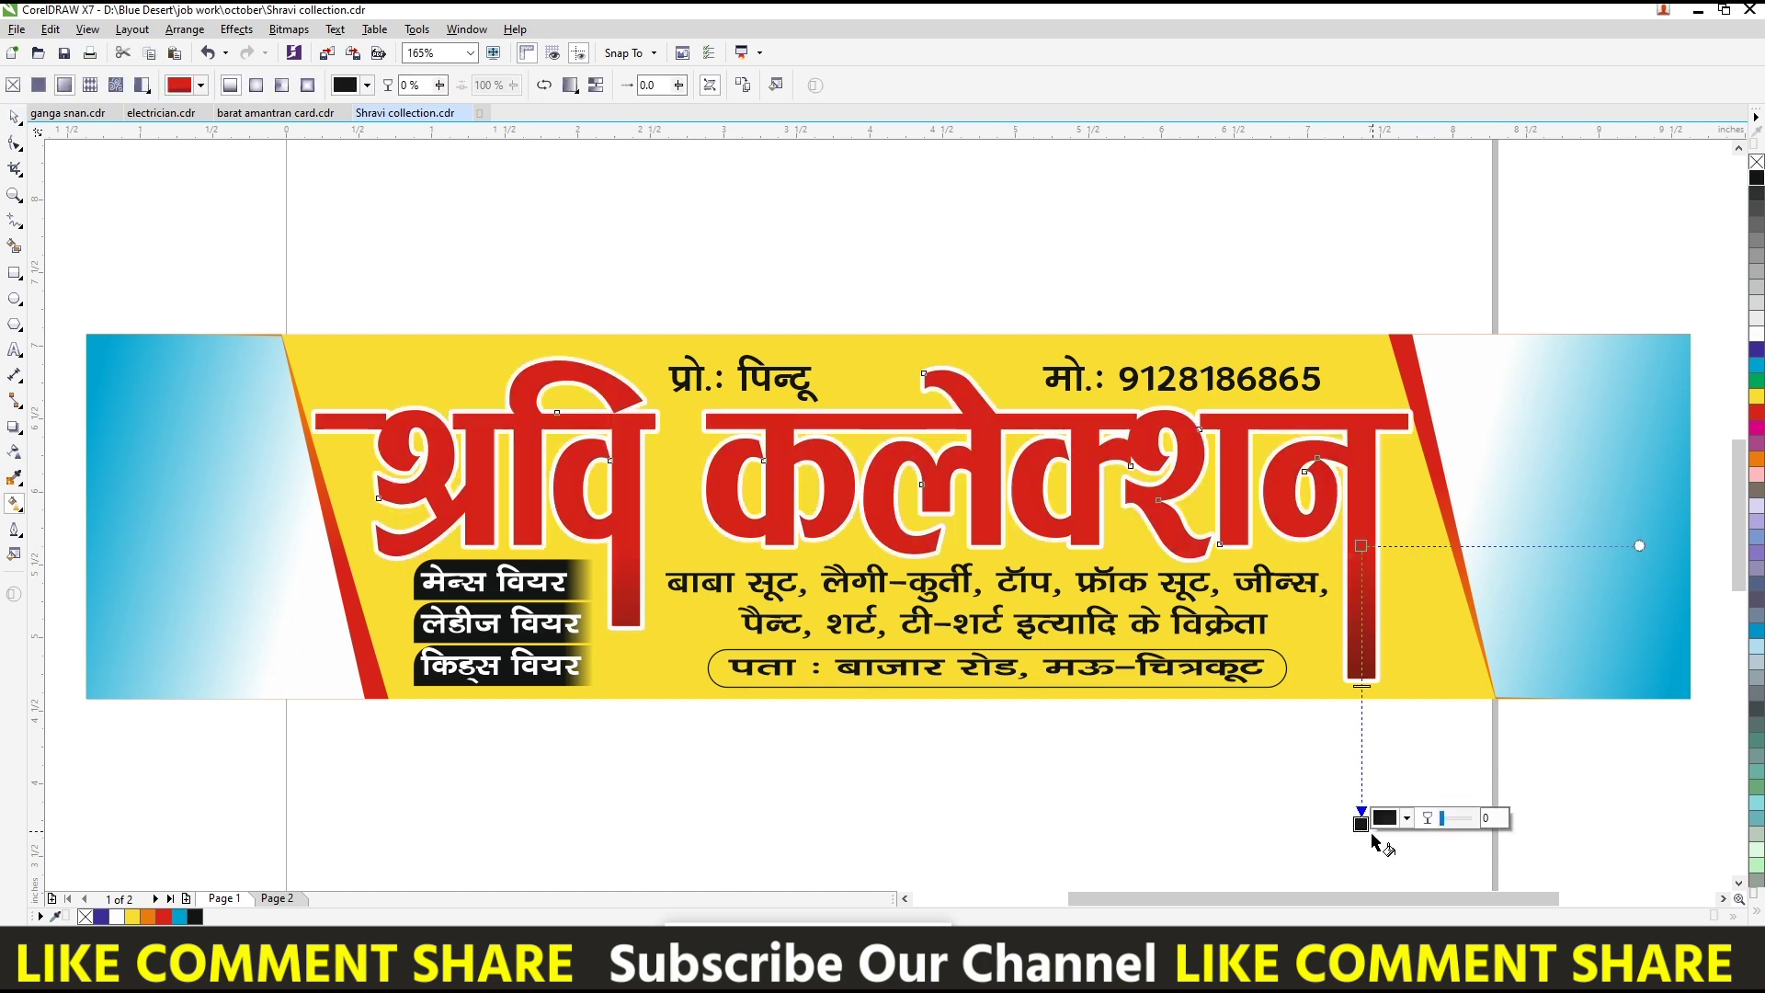
pyautogui.click(1757, 916)
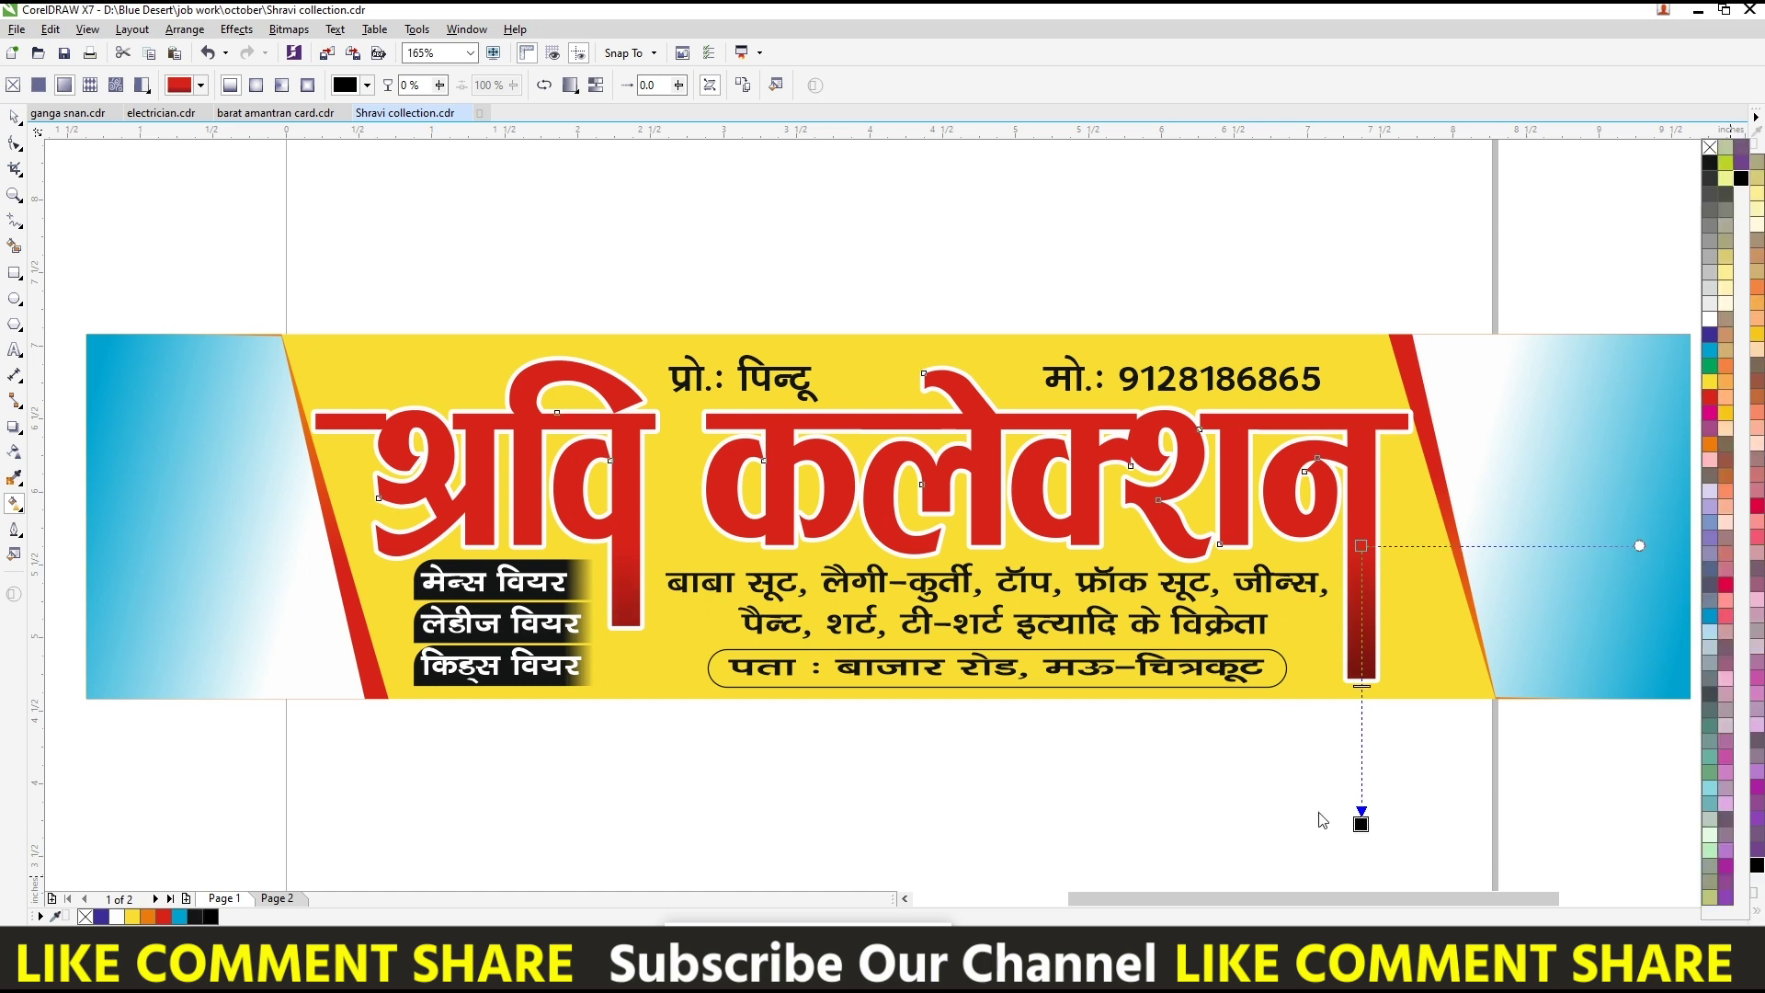
pyautogui.press('space')
pyautogui.press('space')
pyautogui.press('space')
pyautogui.press('space')
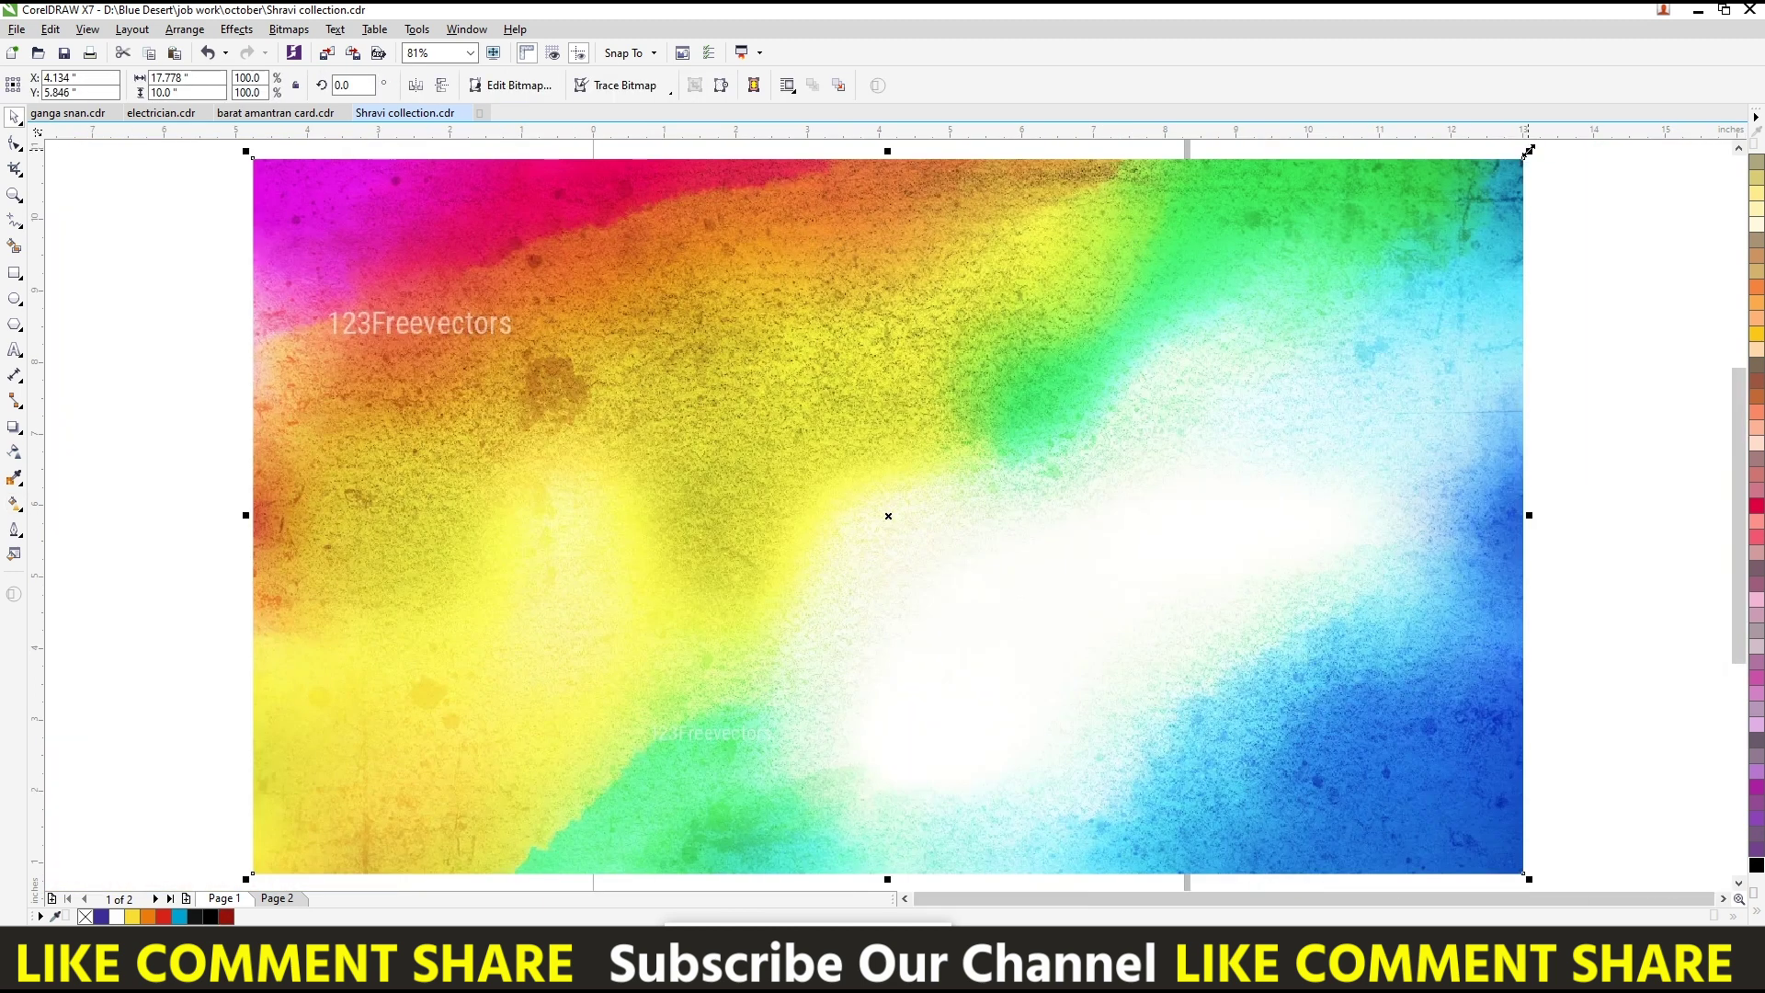
# - Place the rainbow image in the middle panel and stretch it wider and taller to cover it
pyautogui.moveTo(1527, 149); pyautogui.dragTo(540, 712)
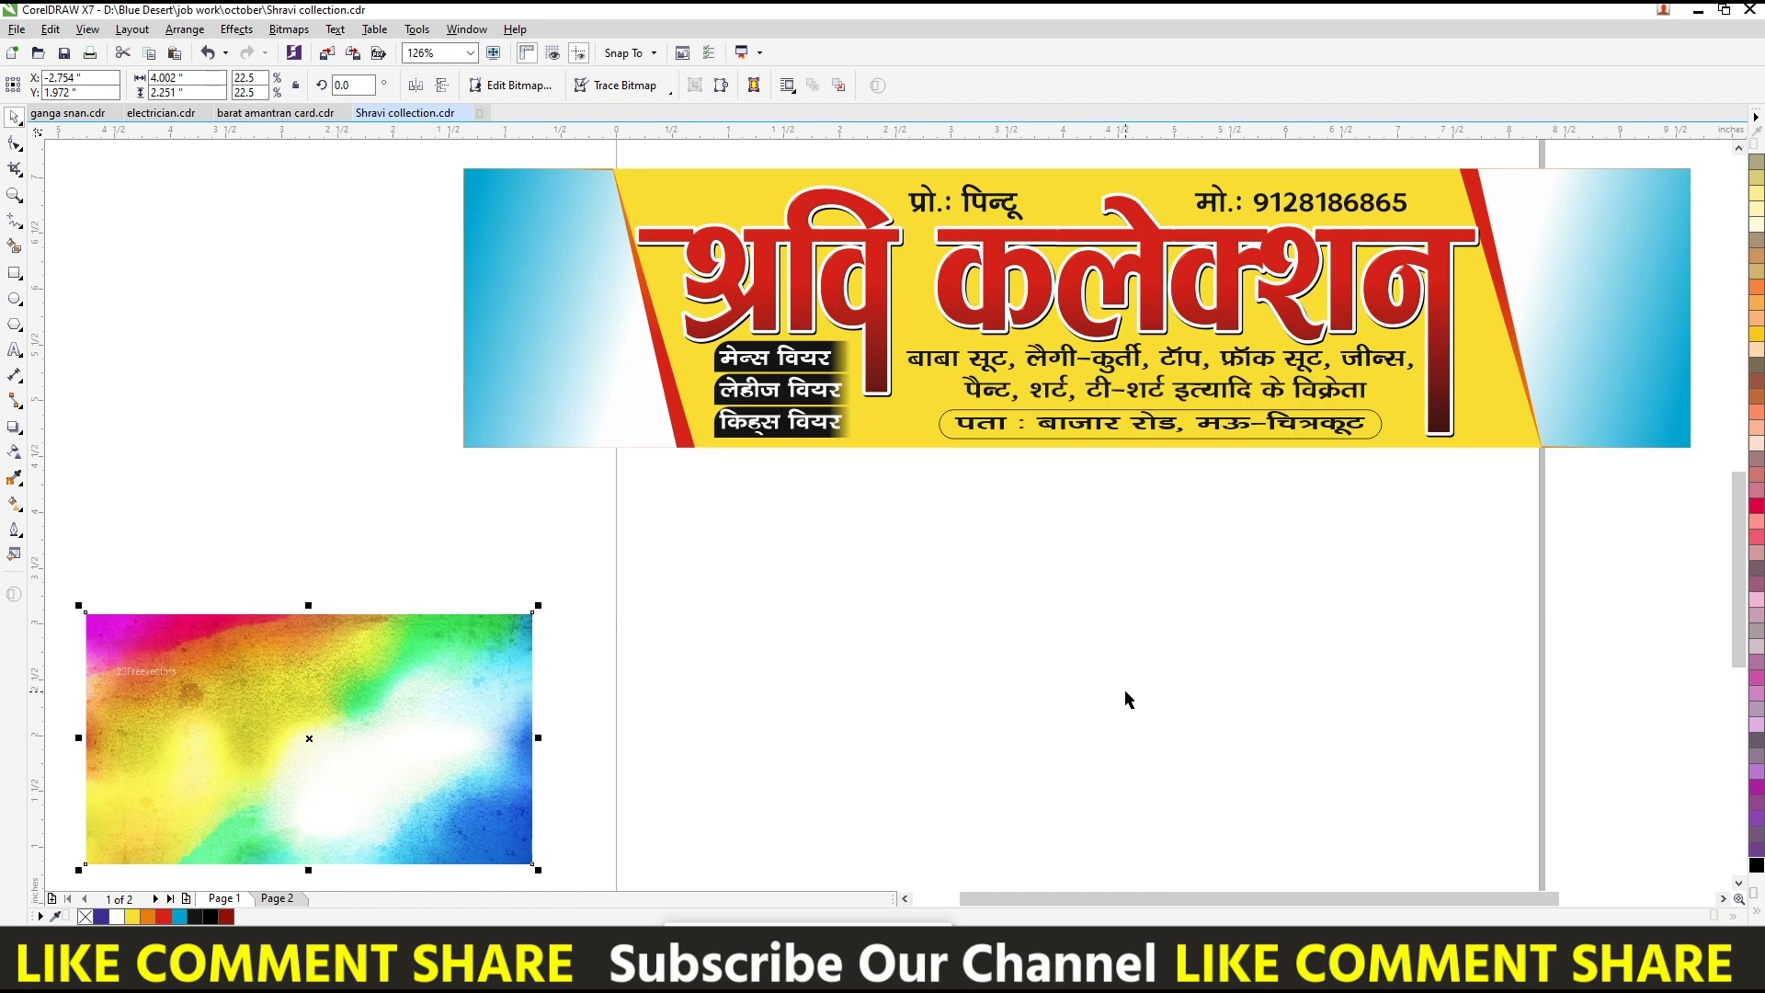
pyautogui.click(587, 329)
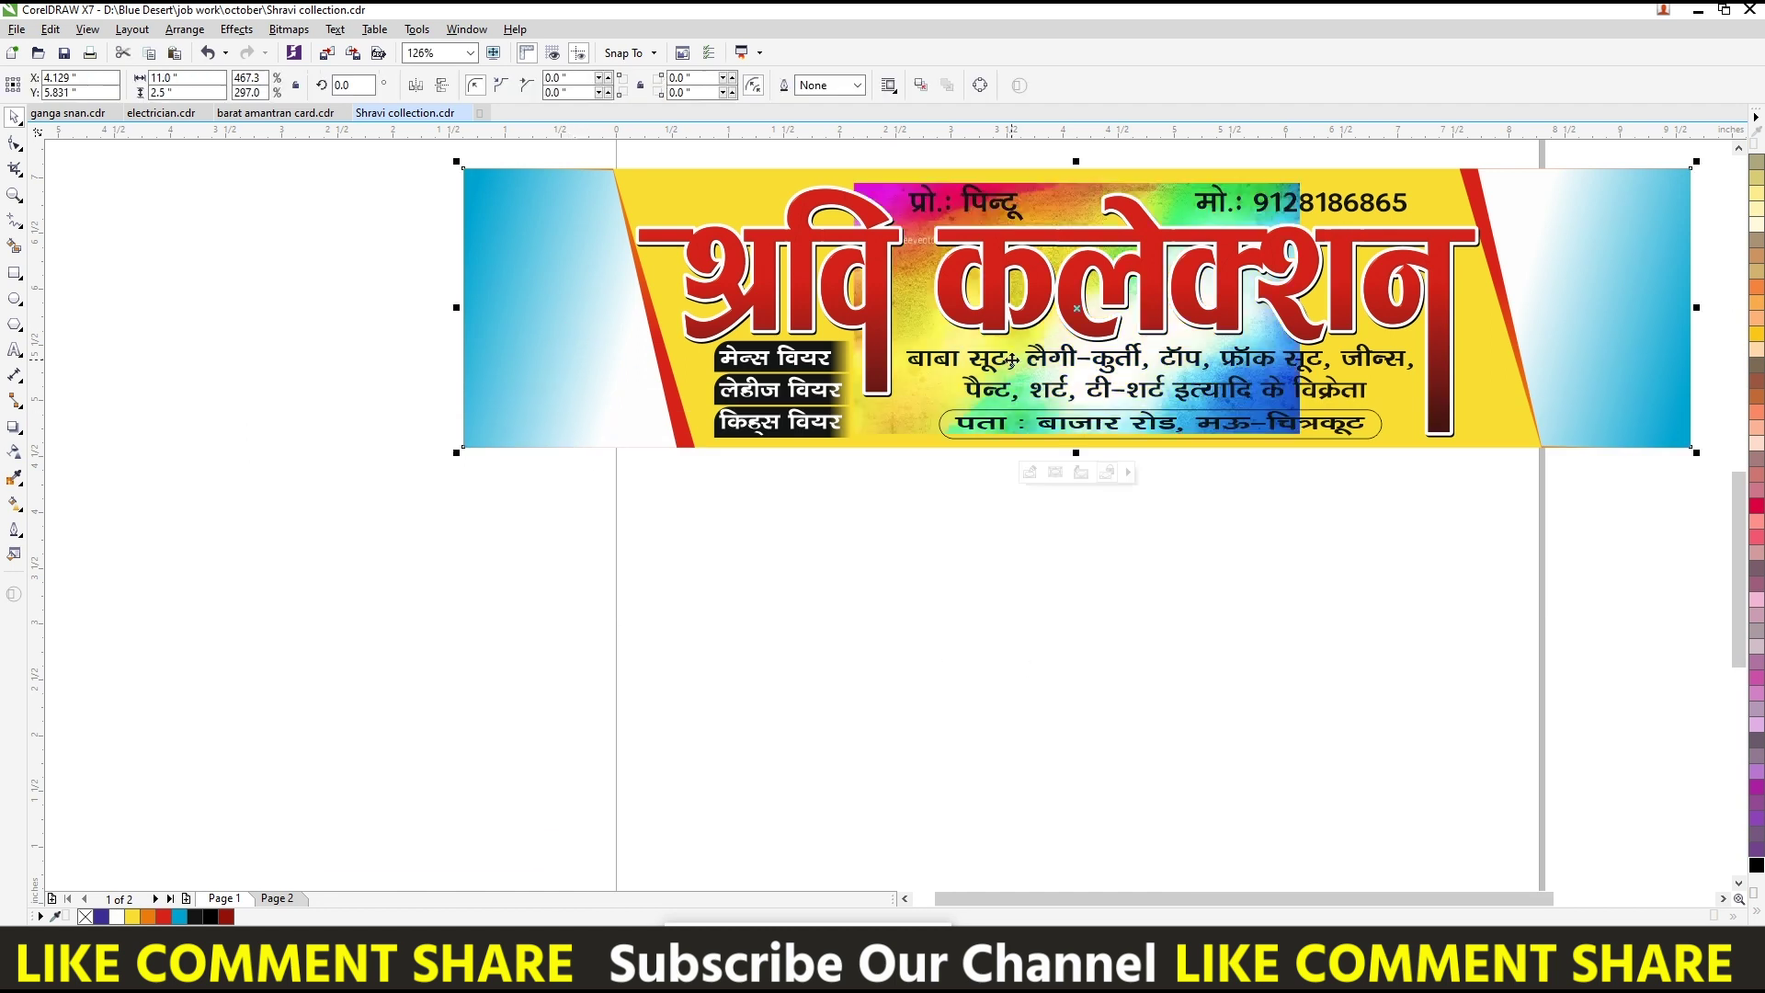
pyautogui.keyDown('ctrl'); pyautogui.click(1282, 389); pyautogui.keyUp('ctrl')
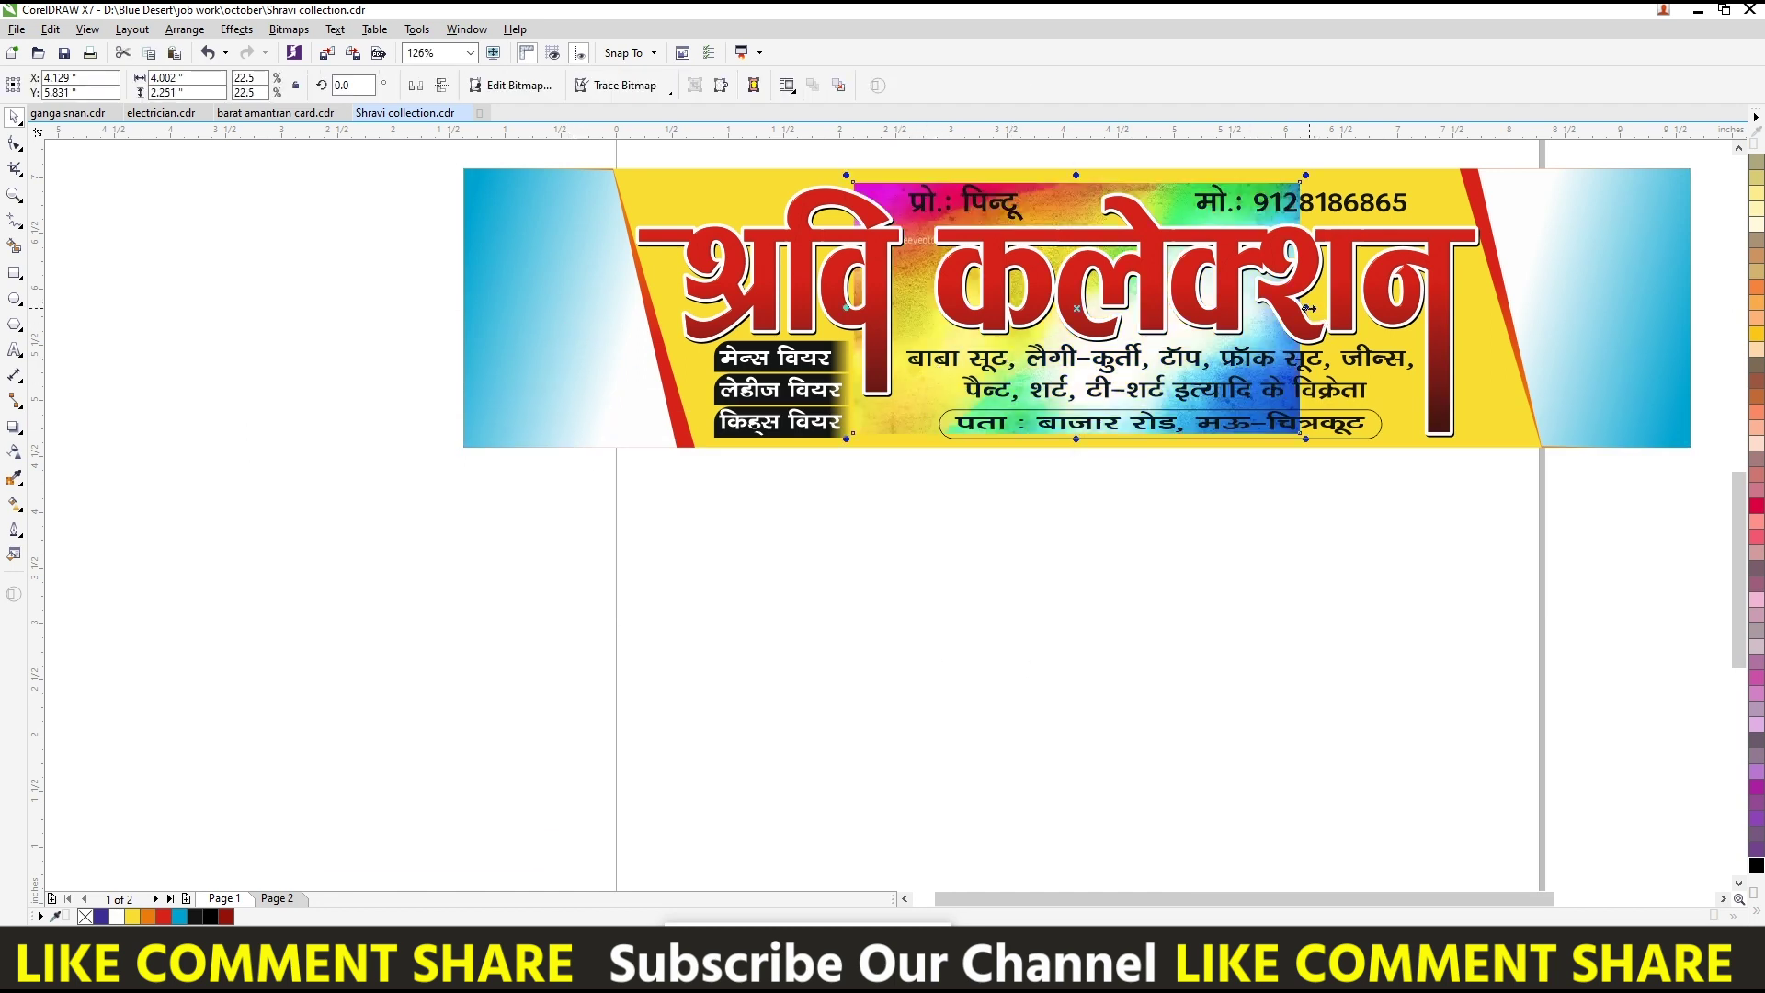
pyautogui.moveTo(1308, 308); pyautogui.dragTo(1530, 338)
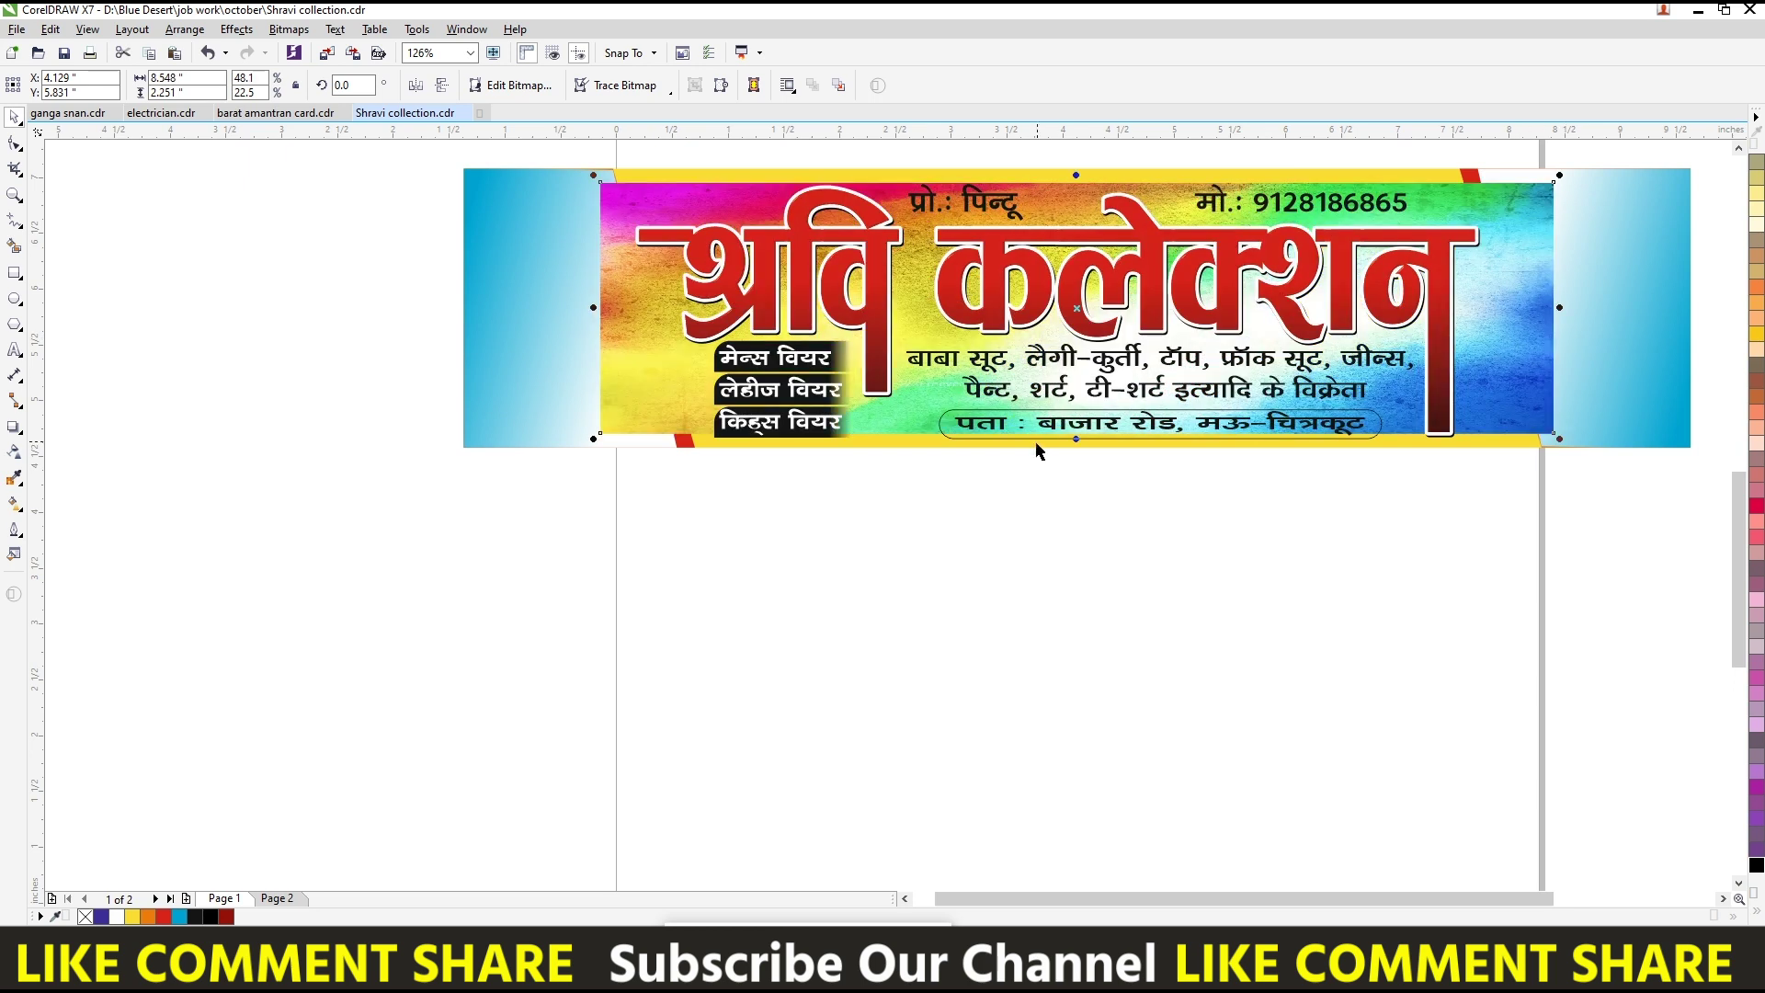
pyautogui.moveTo(1077, 441); pyautogui.dragTo(1077, 480)
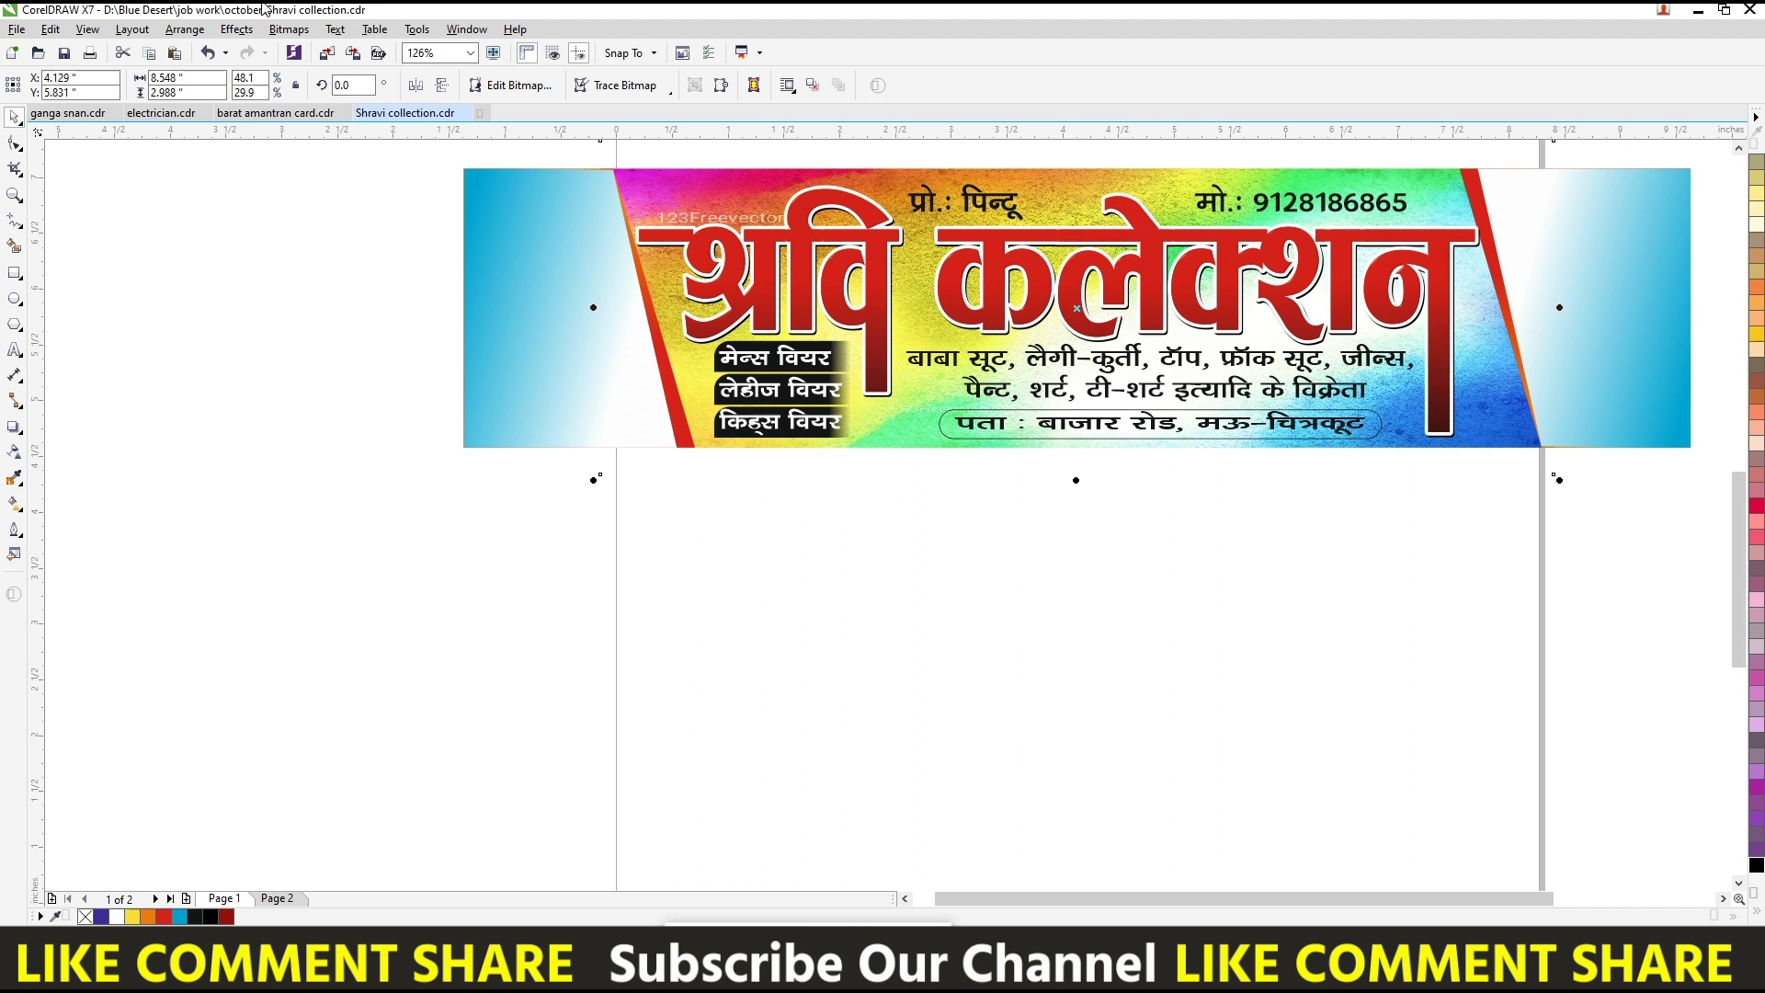
# - Soften the background image with a 7.8-radius Gaussian blur
pyautogui.click(288, 29)
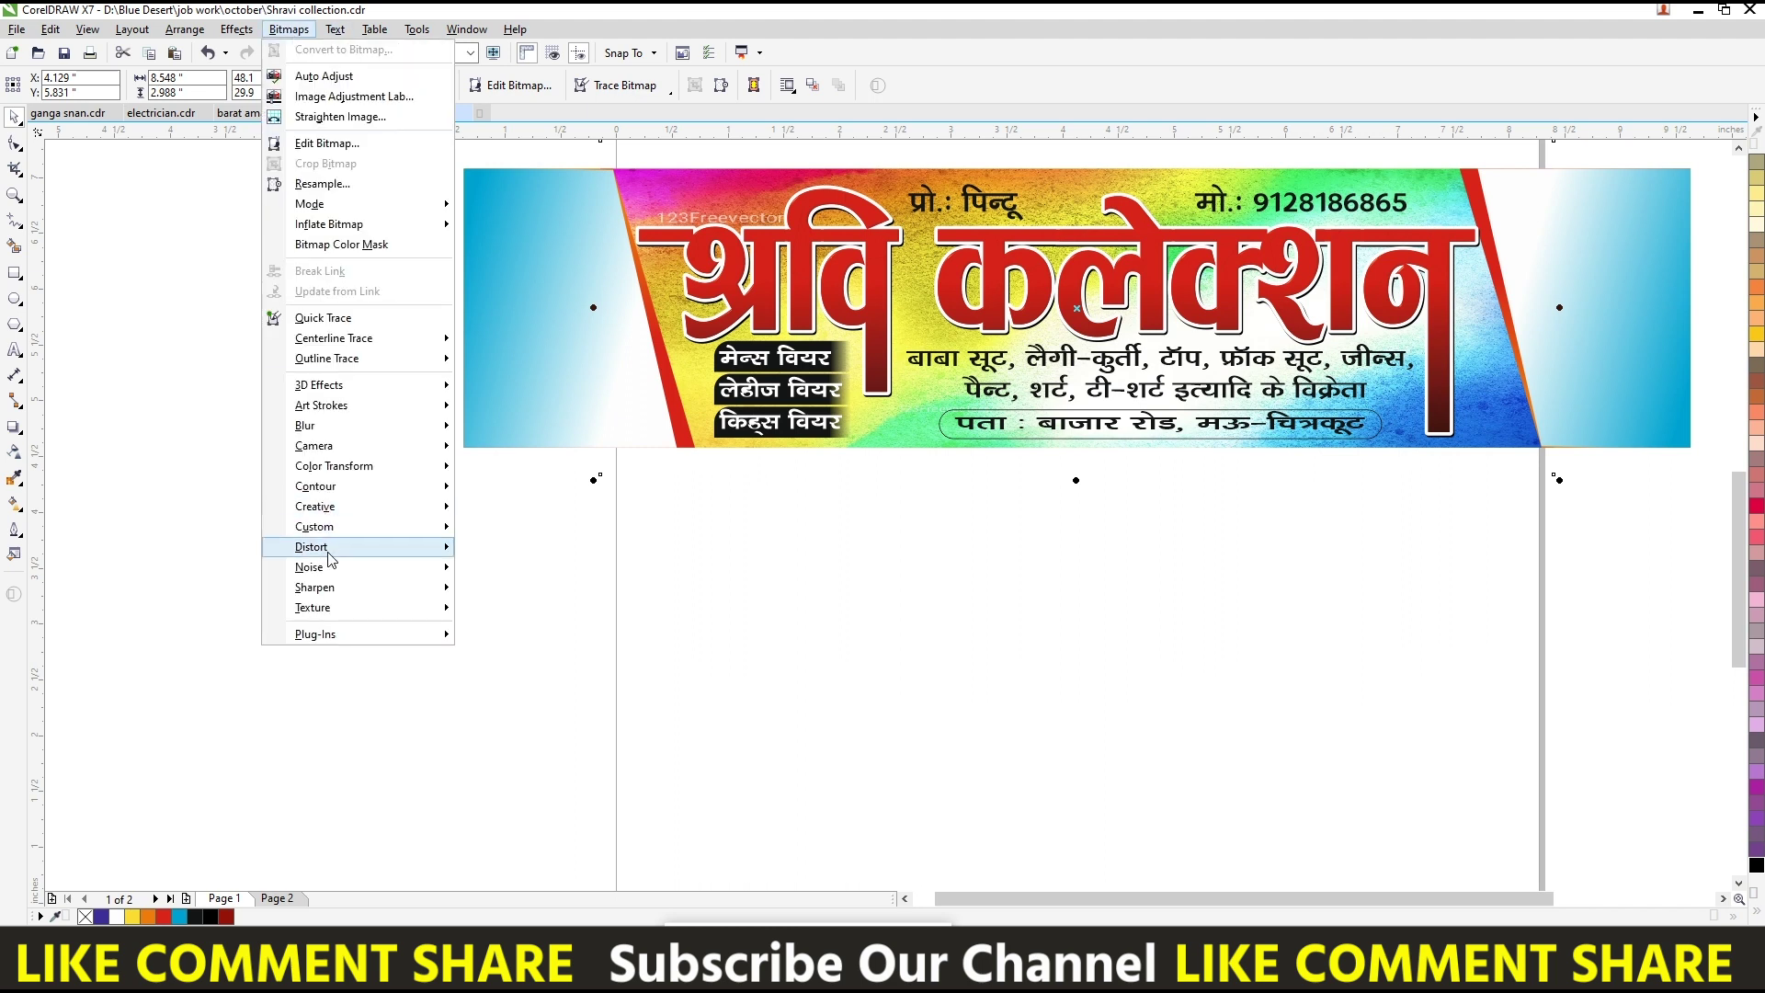
pyautogui.moveTo(306, 425)
pyautogui.click(519, 445)
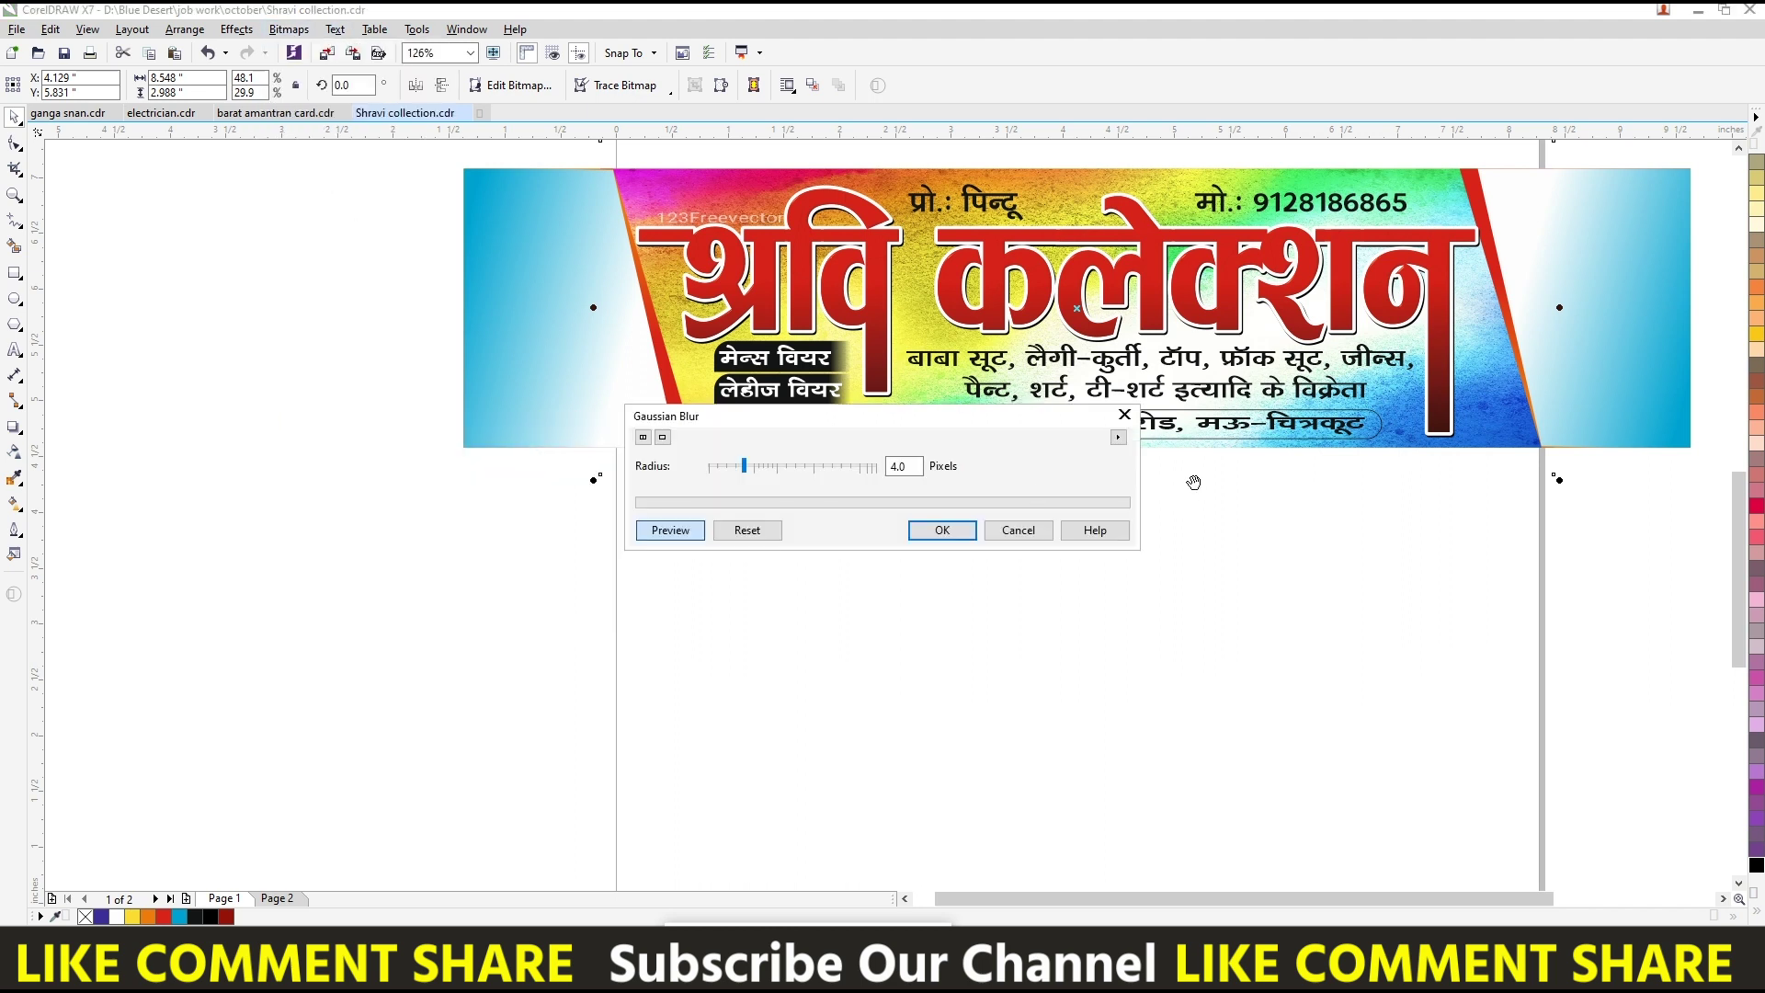
pyautogui.click(768, 466)
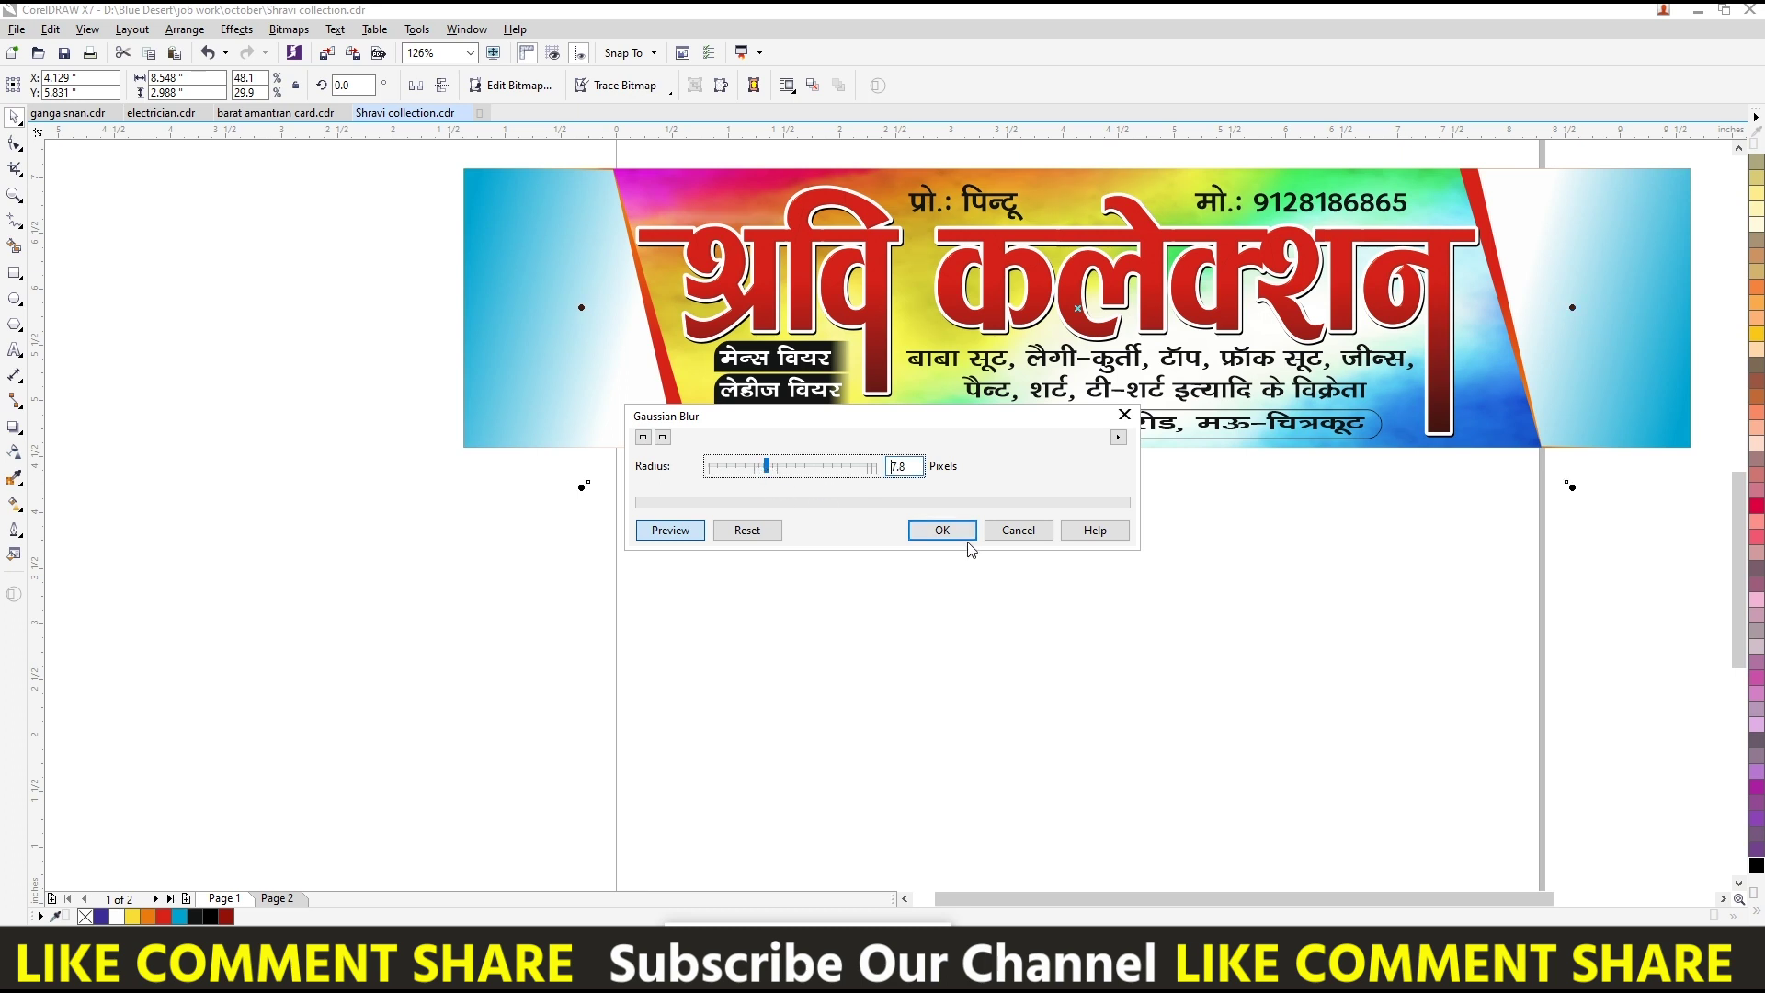
pyautogui.click(939, 529)
pyautogui.click(957, 648)
# - Recolour the श्रवि कलेक्शन title purple-blue using a swatch from the expanded palette
pyautogui.click(985, 294)
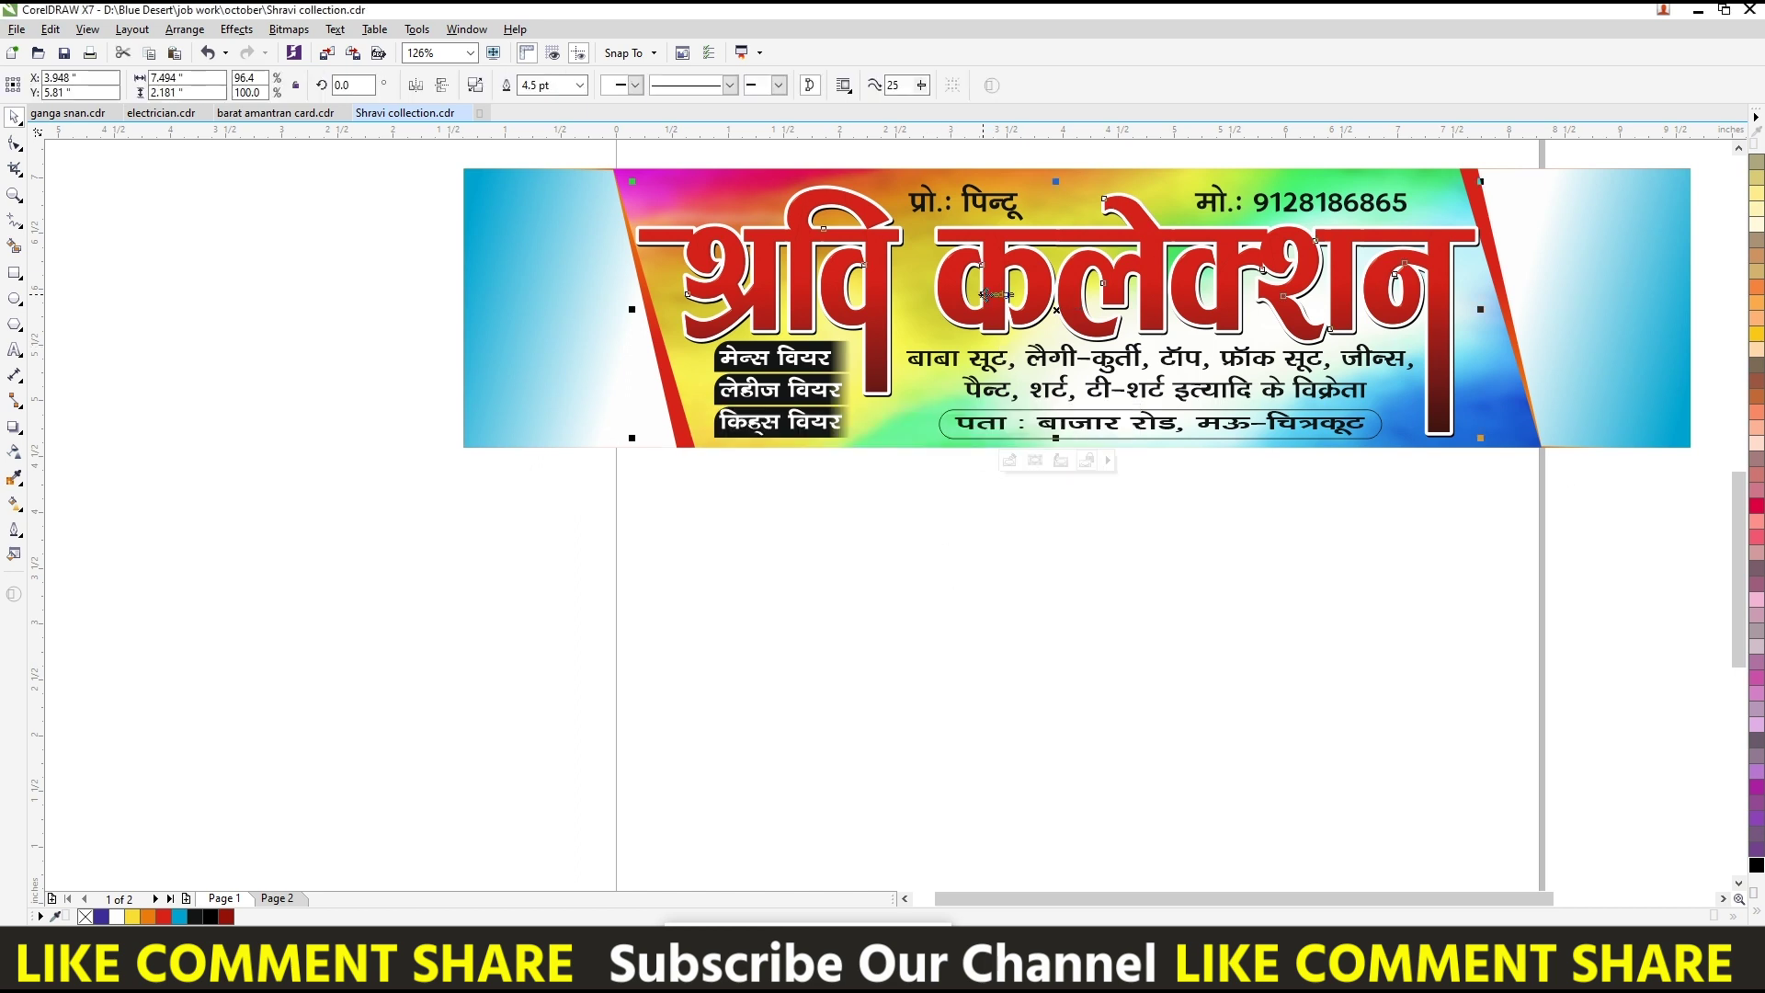
pyautogui.click(986, 299)
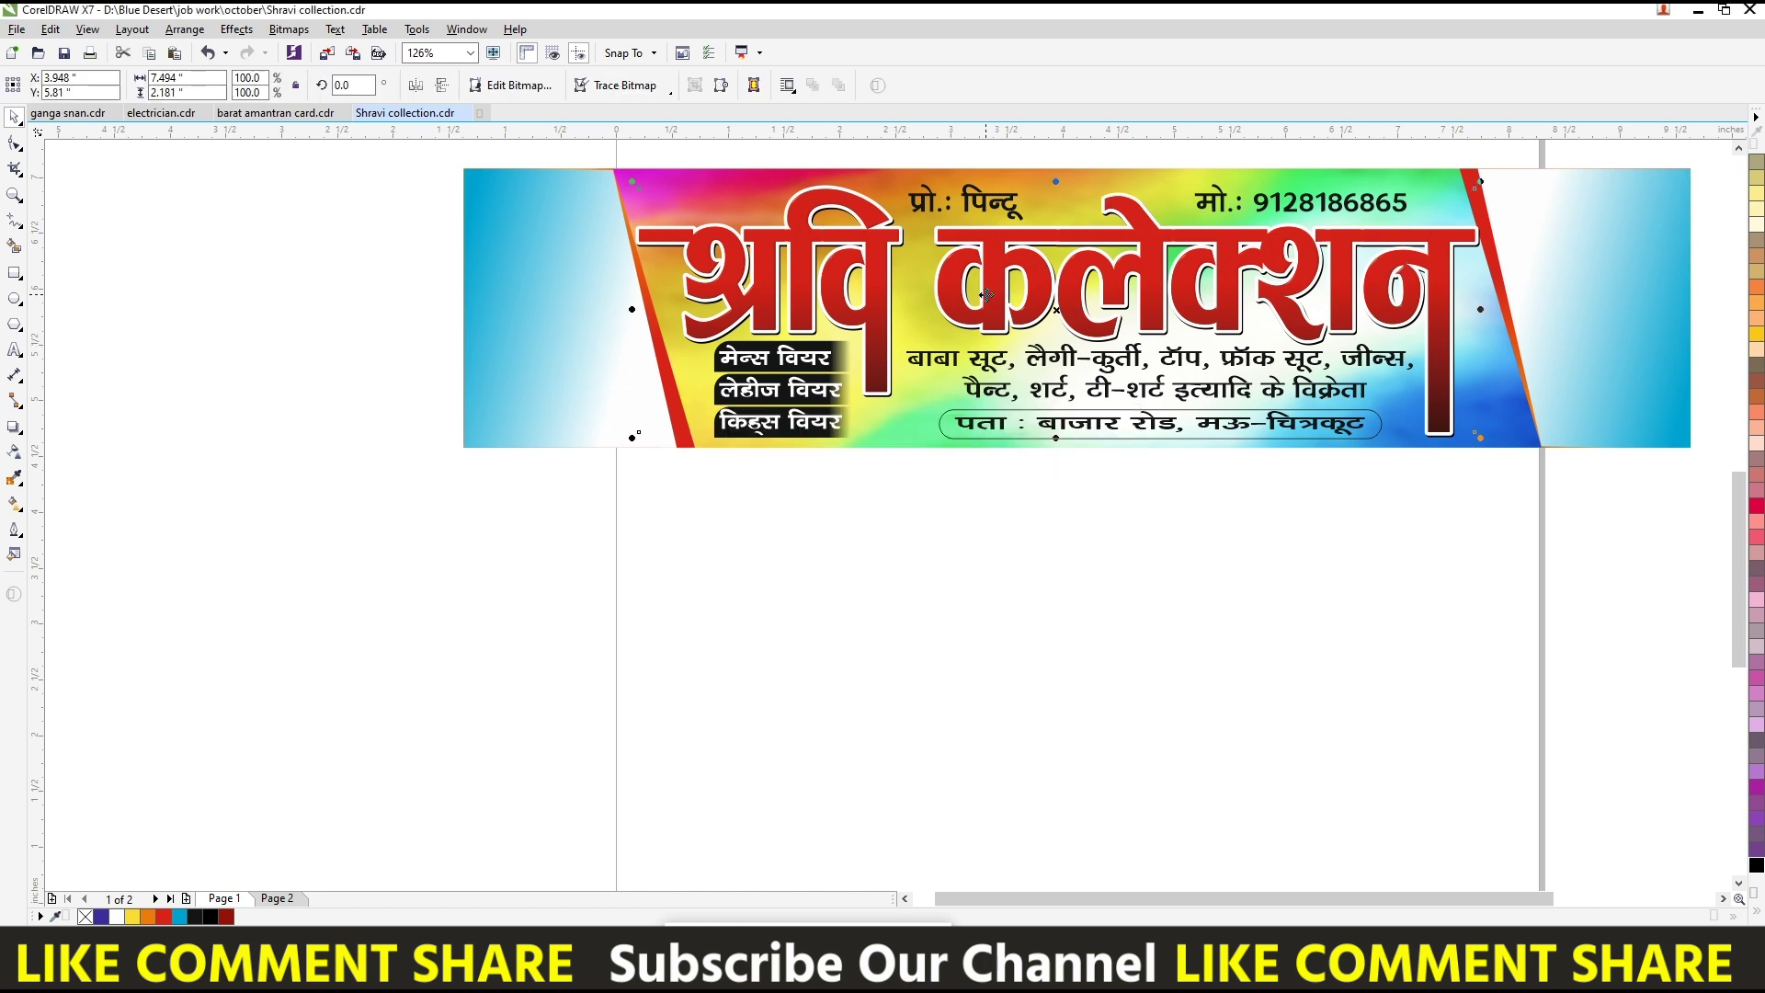
pyautogui.click(992, 292)
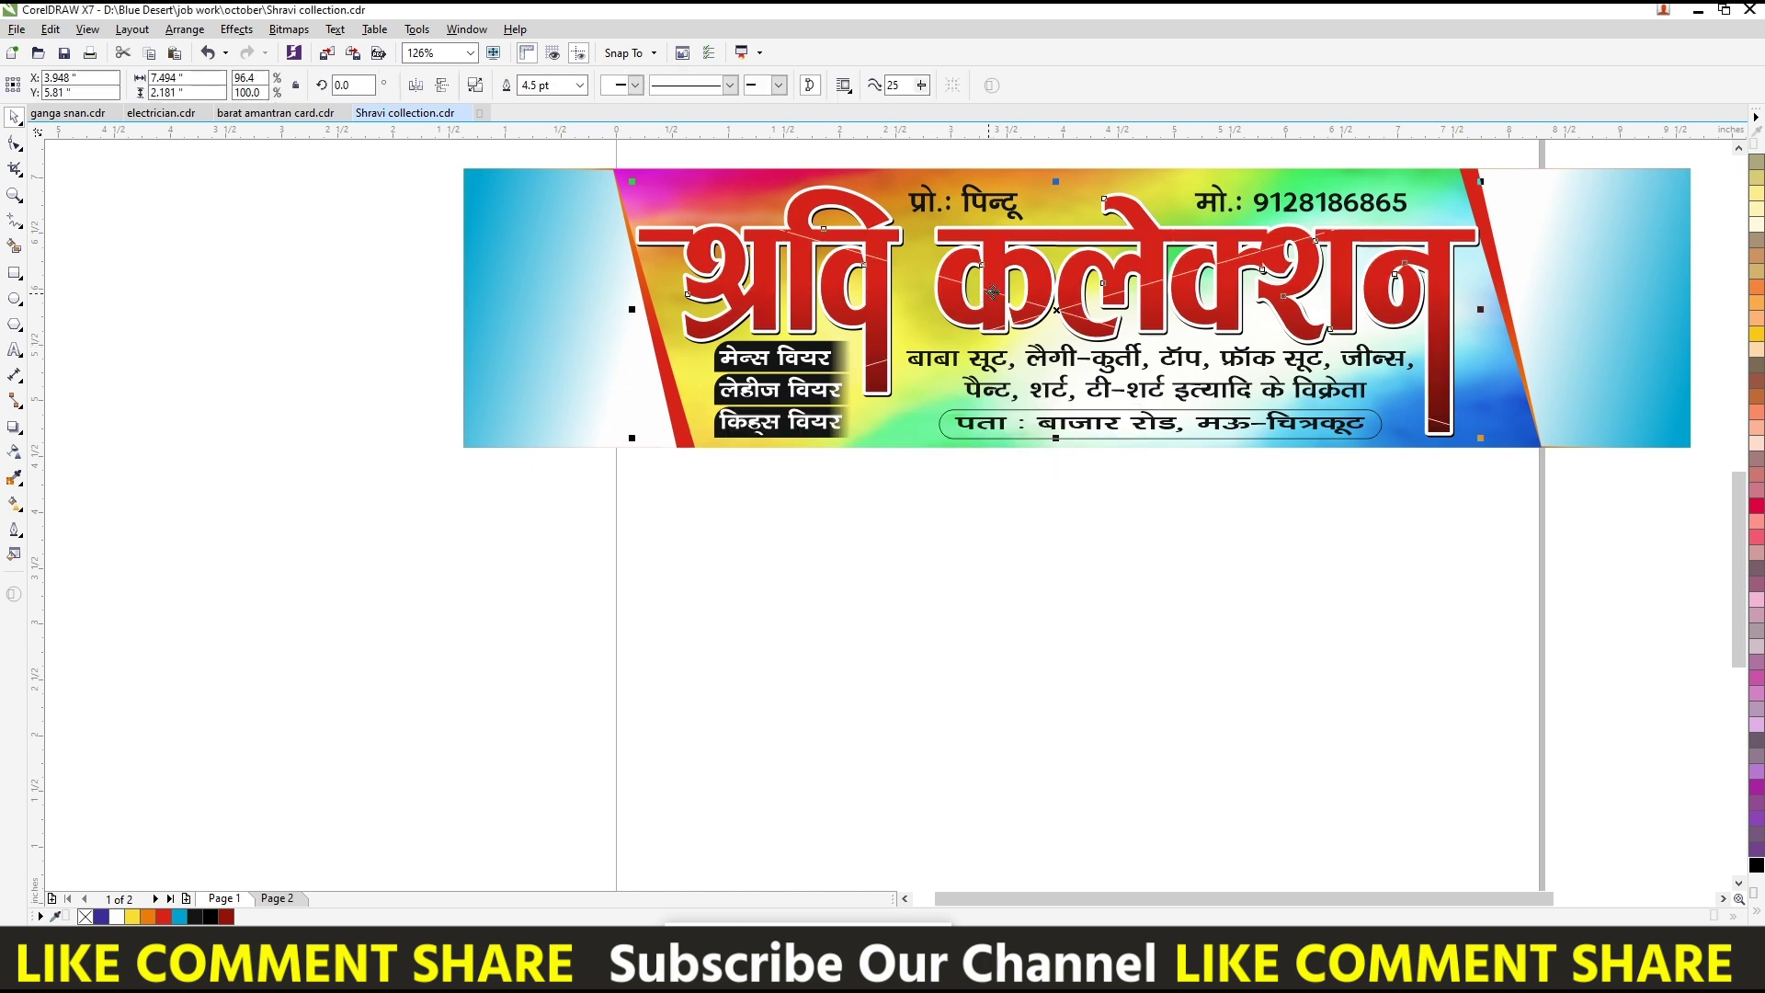
pyautogui.click(1757, 914)
pyautogui.click(1705, 328)
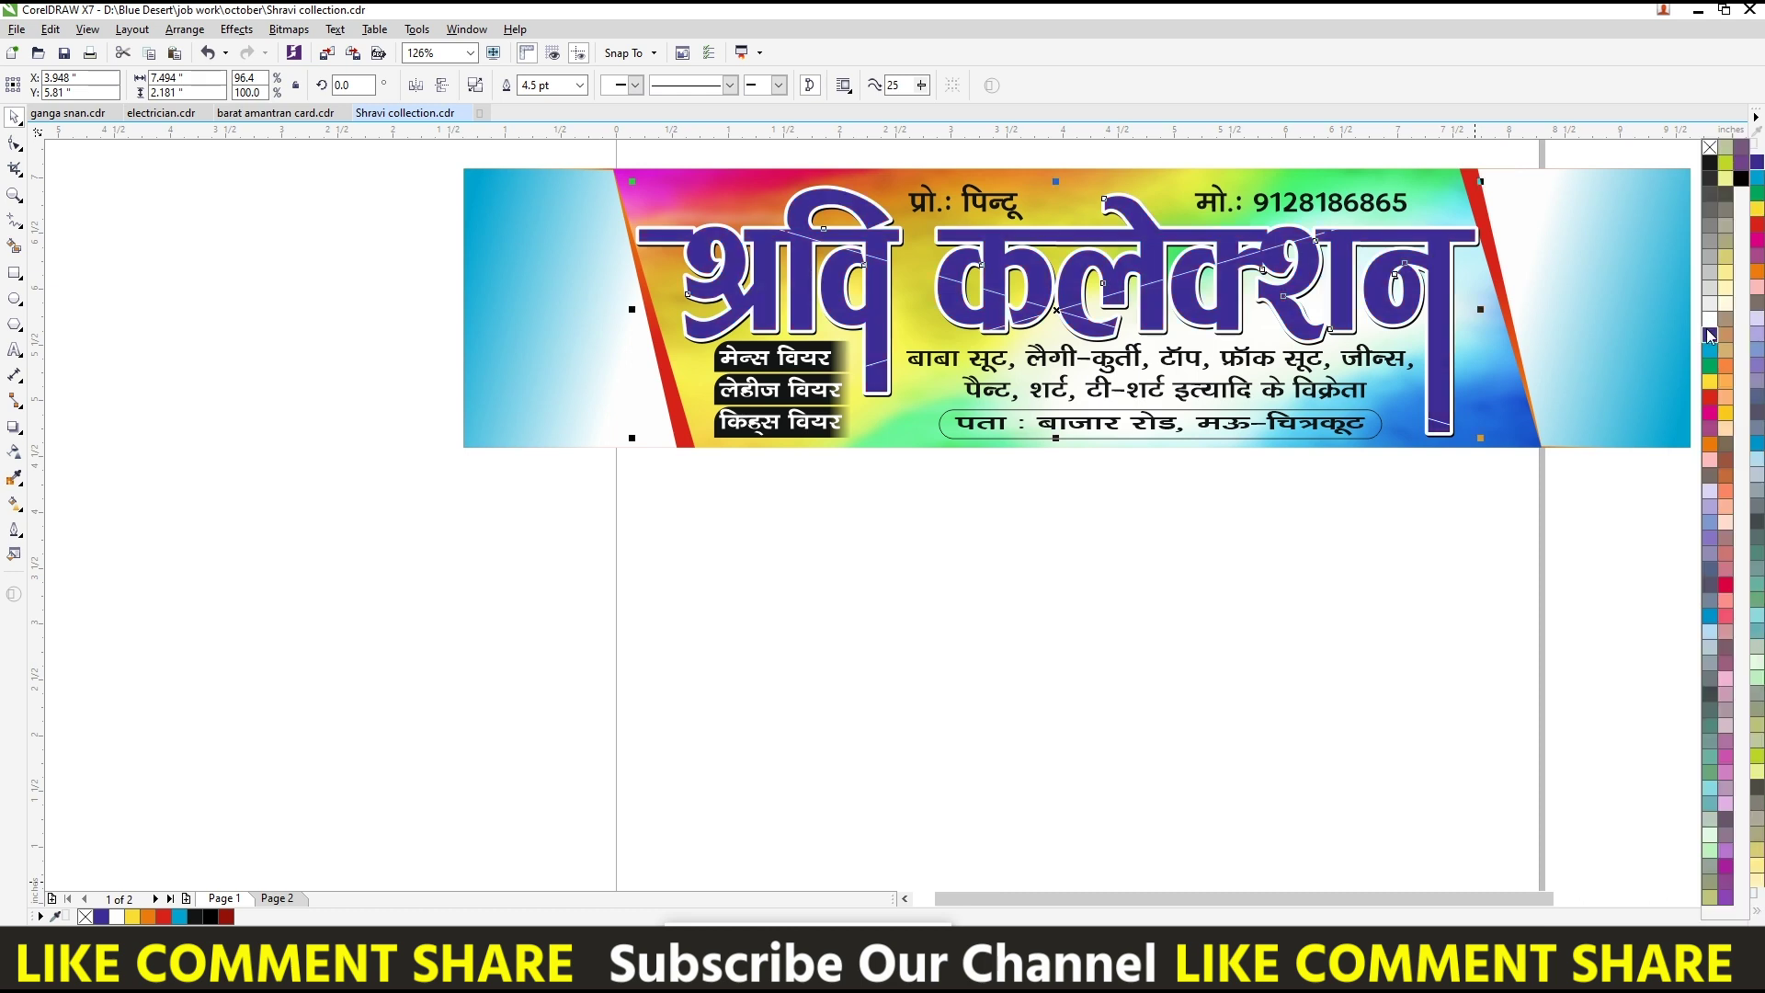
pyautogui.click(1011, 547)
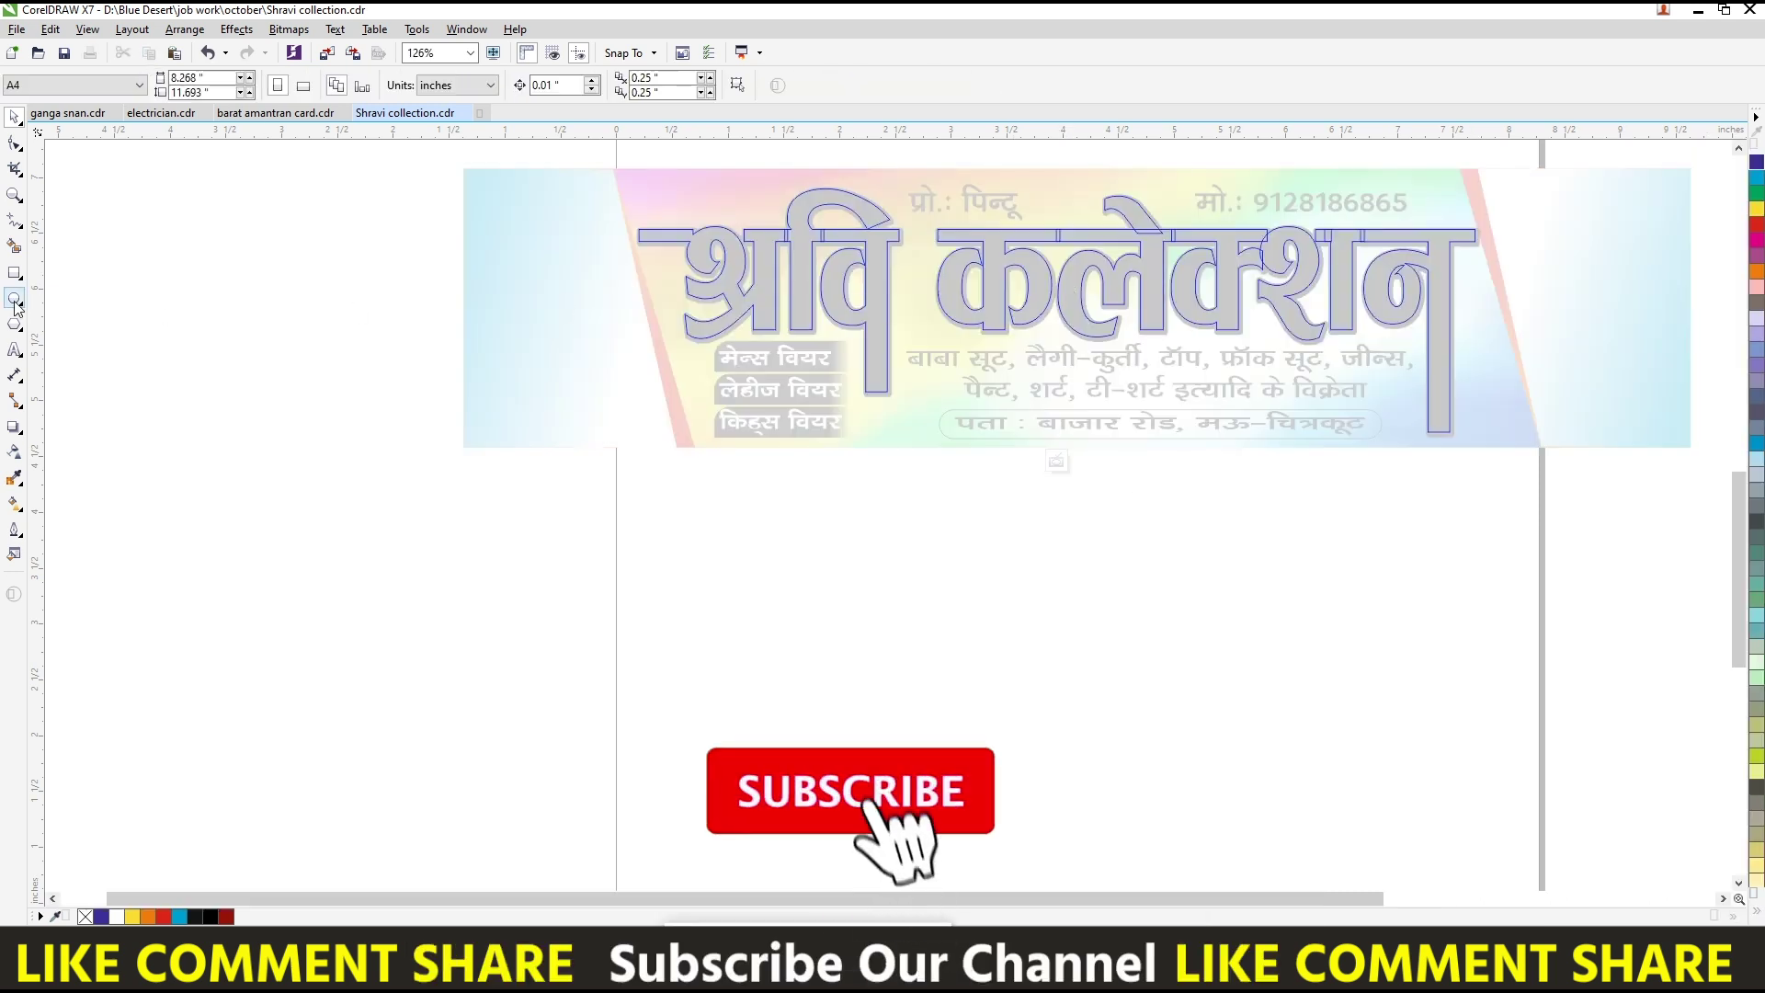
# - Draw a small rectangle with F6, then delete the title and undo the deletion
pyautogui.press('F6')
pyautogui.moveTo(136, 311); pyautogui.dragTo(200, 374)
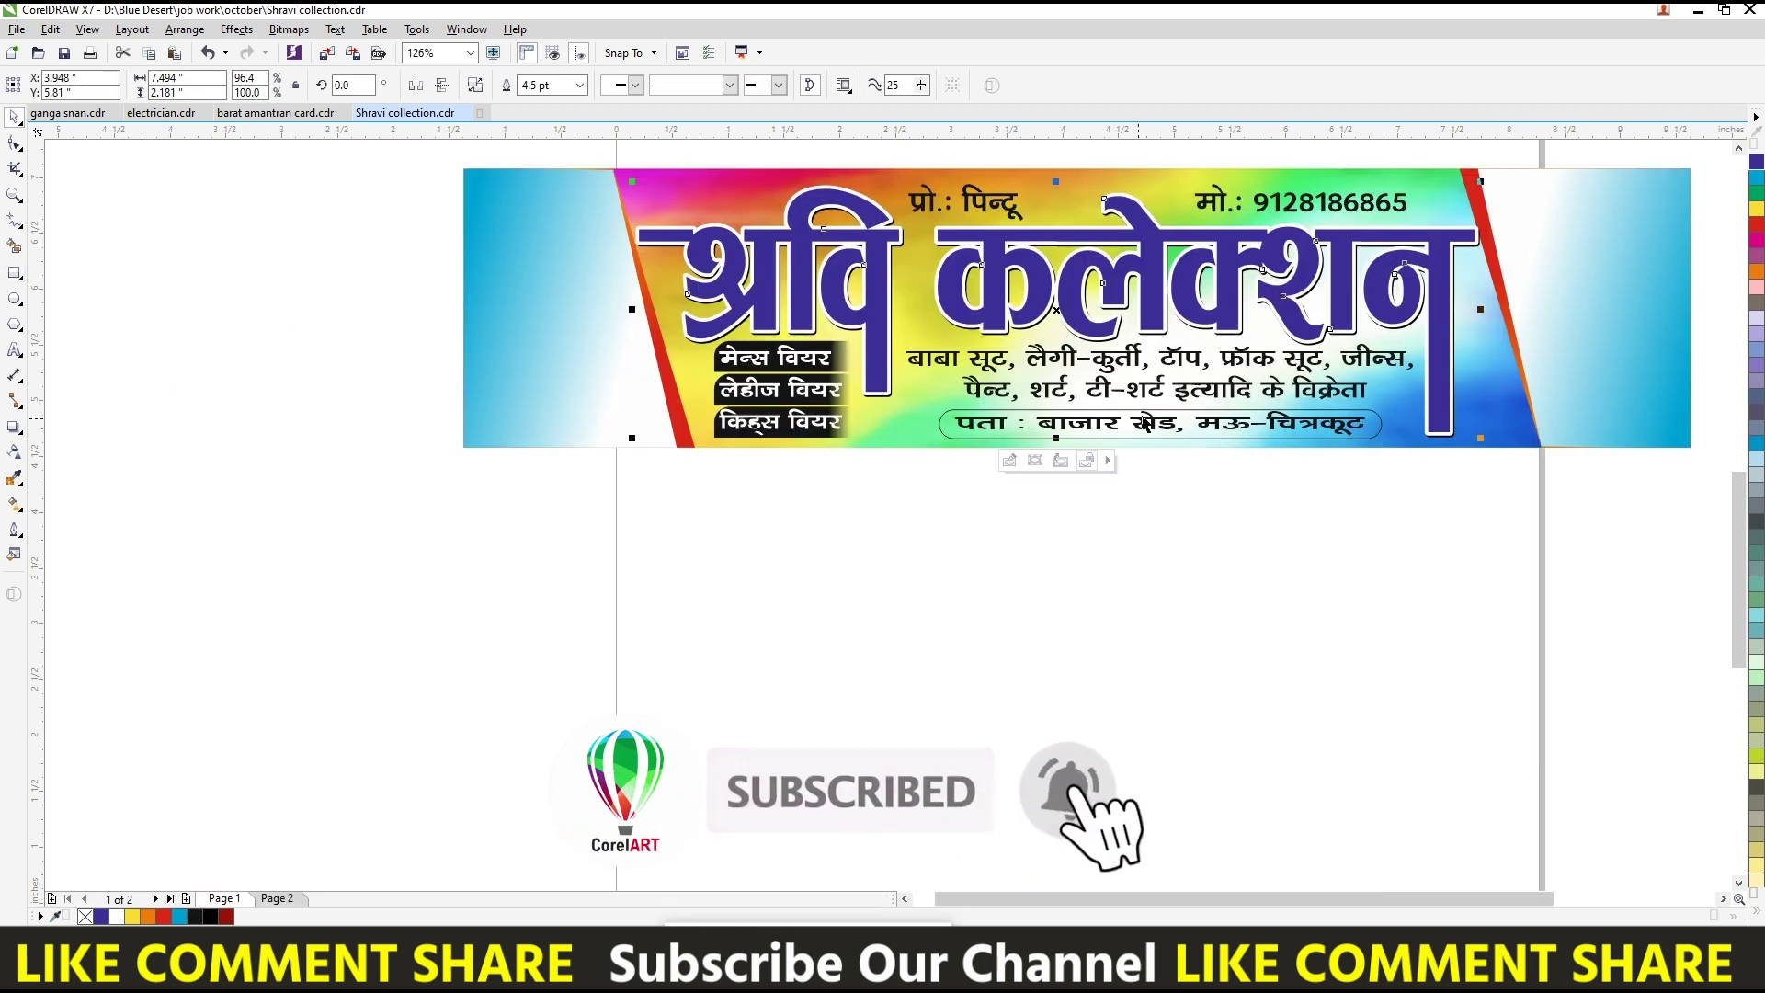
pyautogui.click(1019, 260)
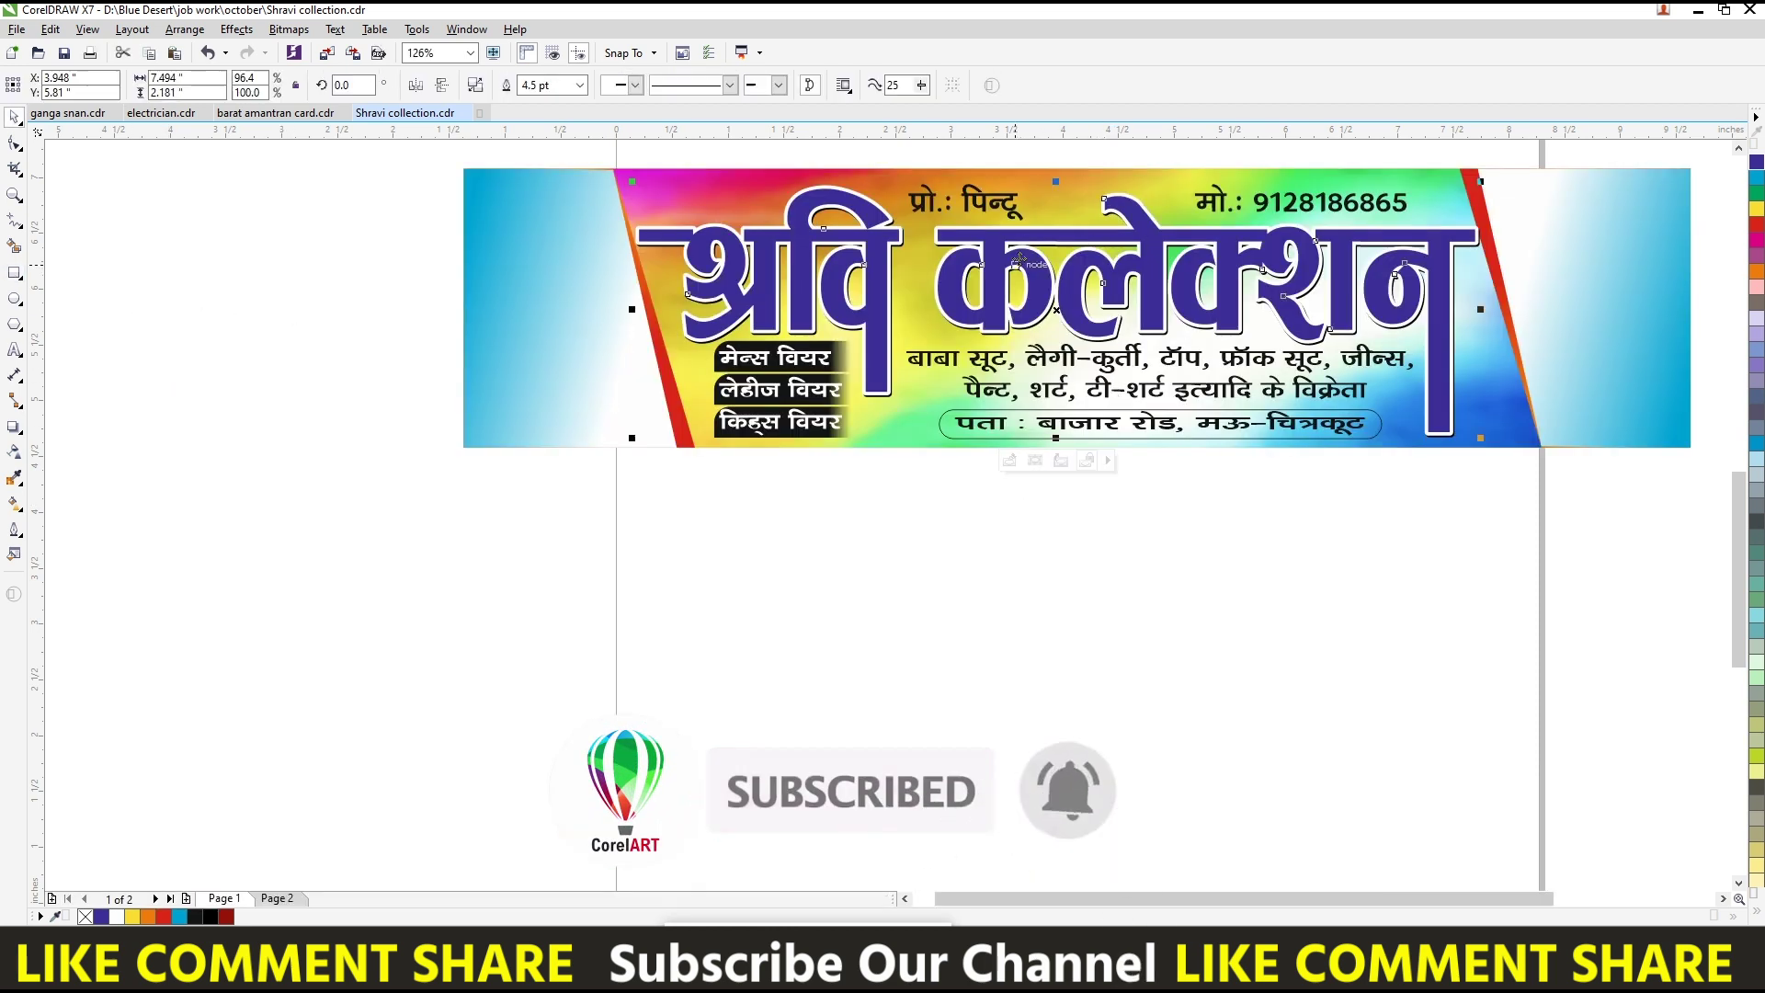
pyautogui.press('Delete')
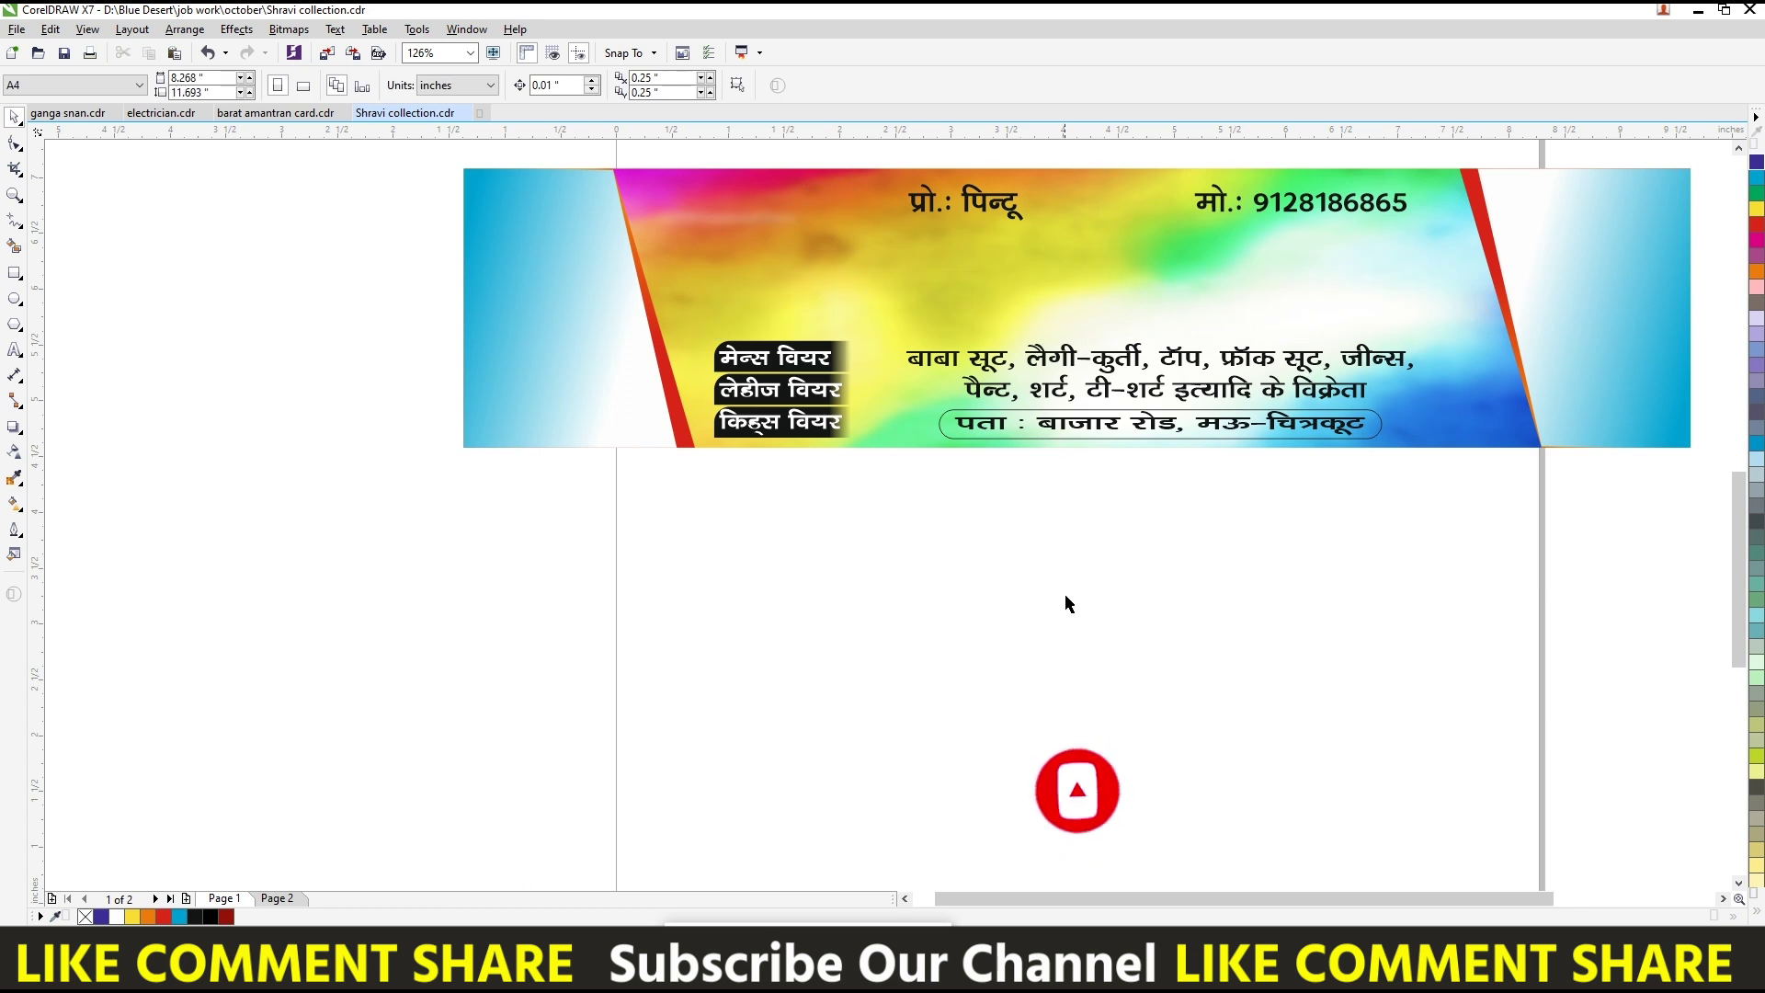
pyautogui.hotkey('ctrl', 'z')
pyautogui.hotkey('ctrl', 'z')
# - Nudge the title left and make it slightly narrower and shorter
pyautogui.moveTo(984, 236); pyautogui.dragTo(1000, 241)
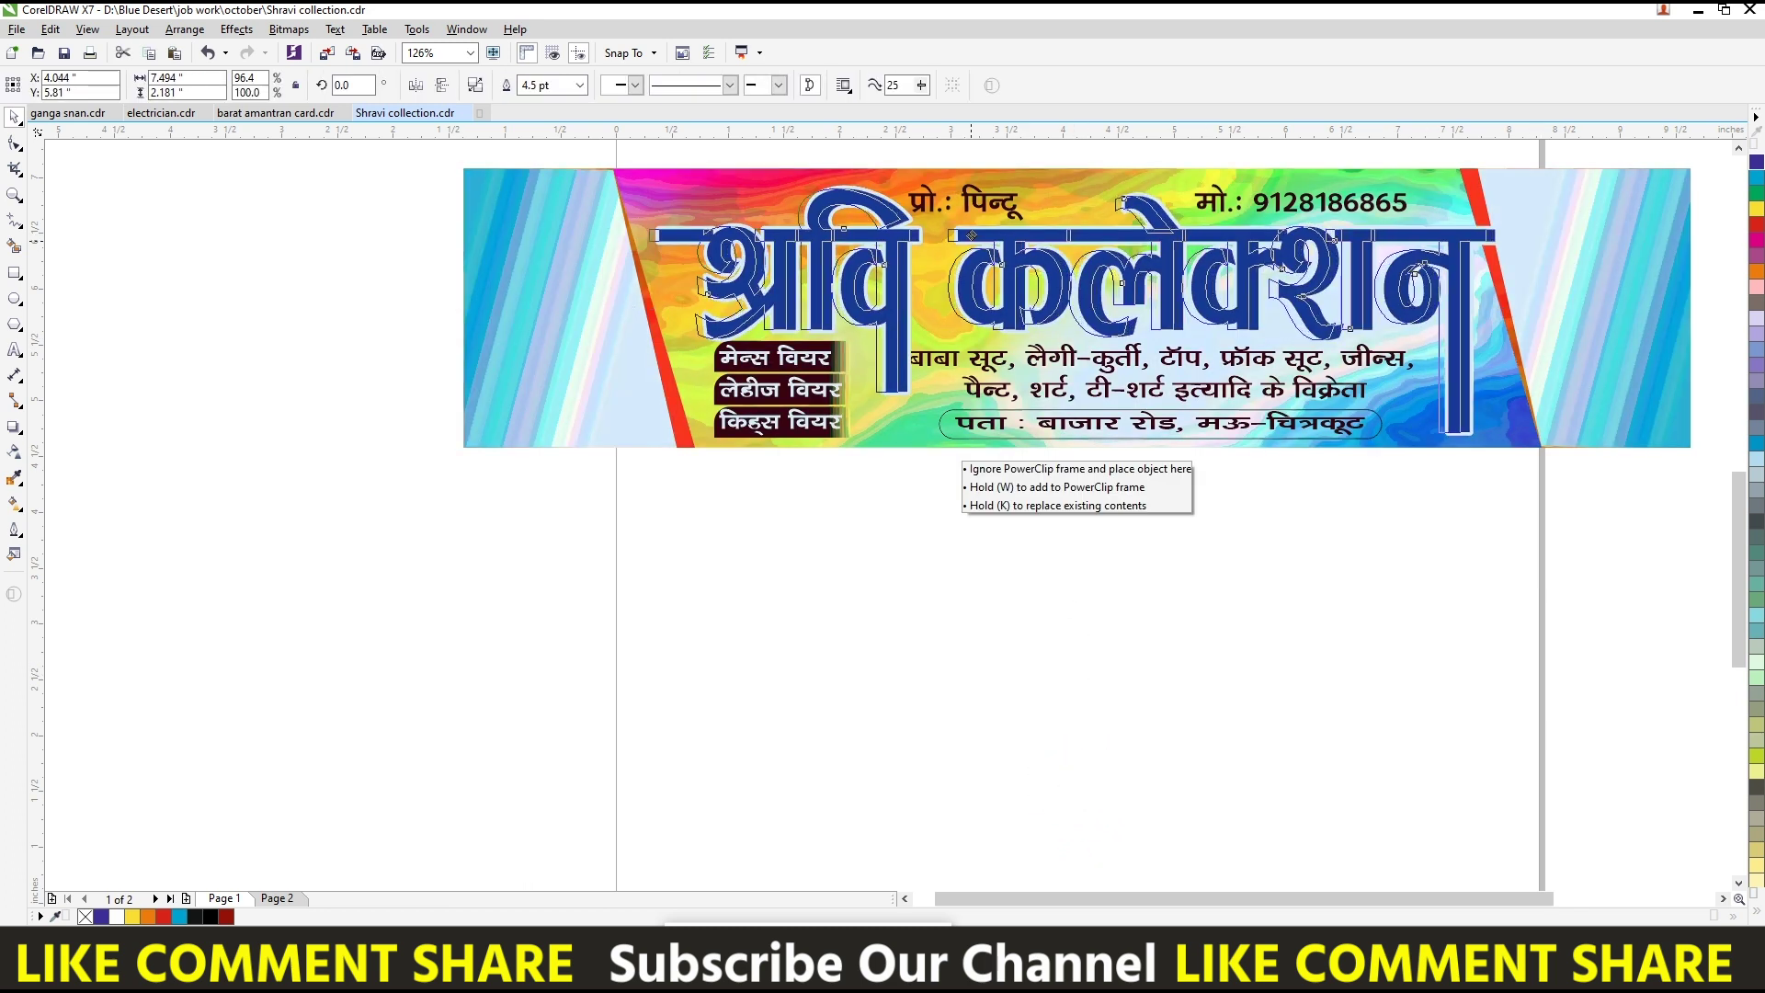
pyautogui.moveTo(1494, 308); pyautogui.dragTo(1475, 308)
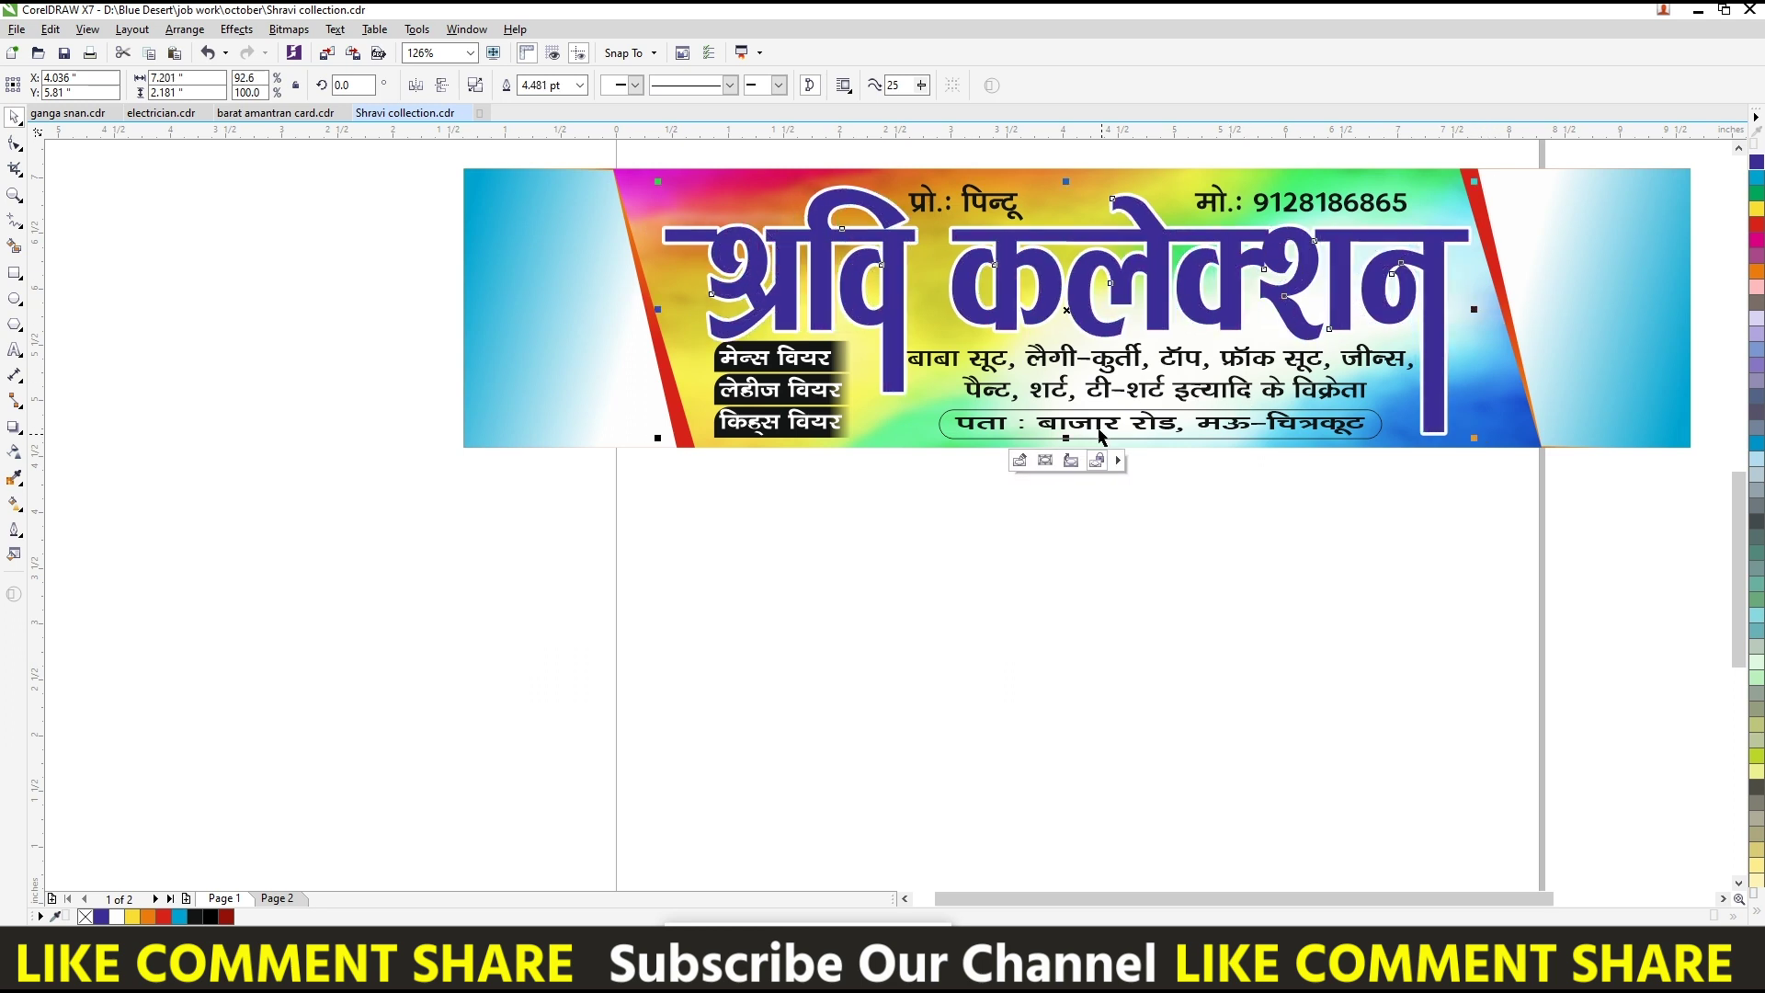
pyautogui.moveTo(1066, 439); pyautogui.dragTo(1072, 428)
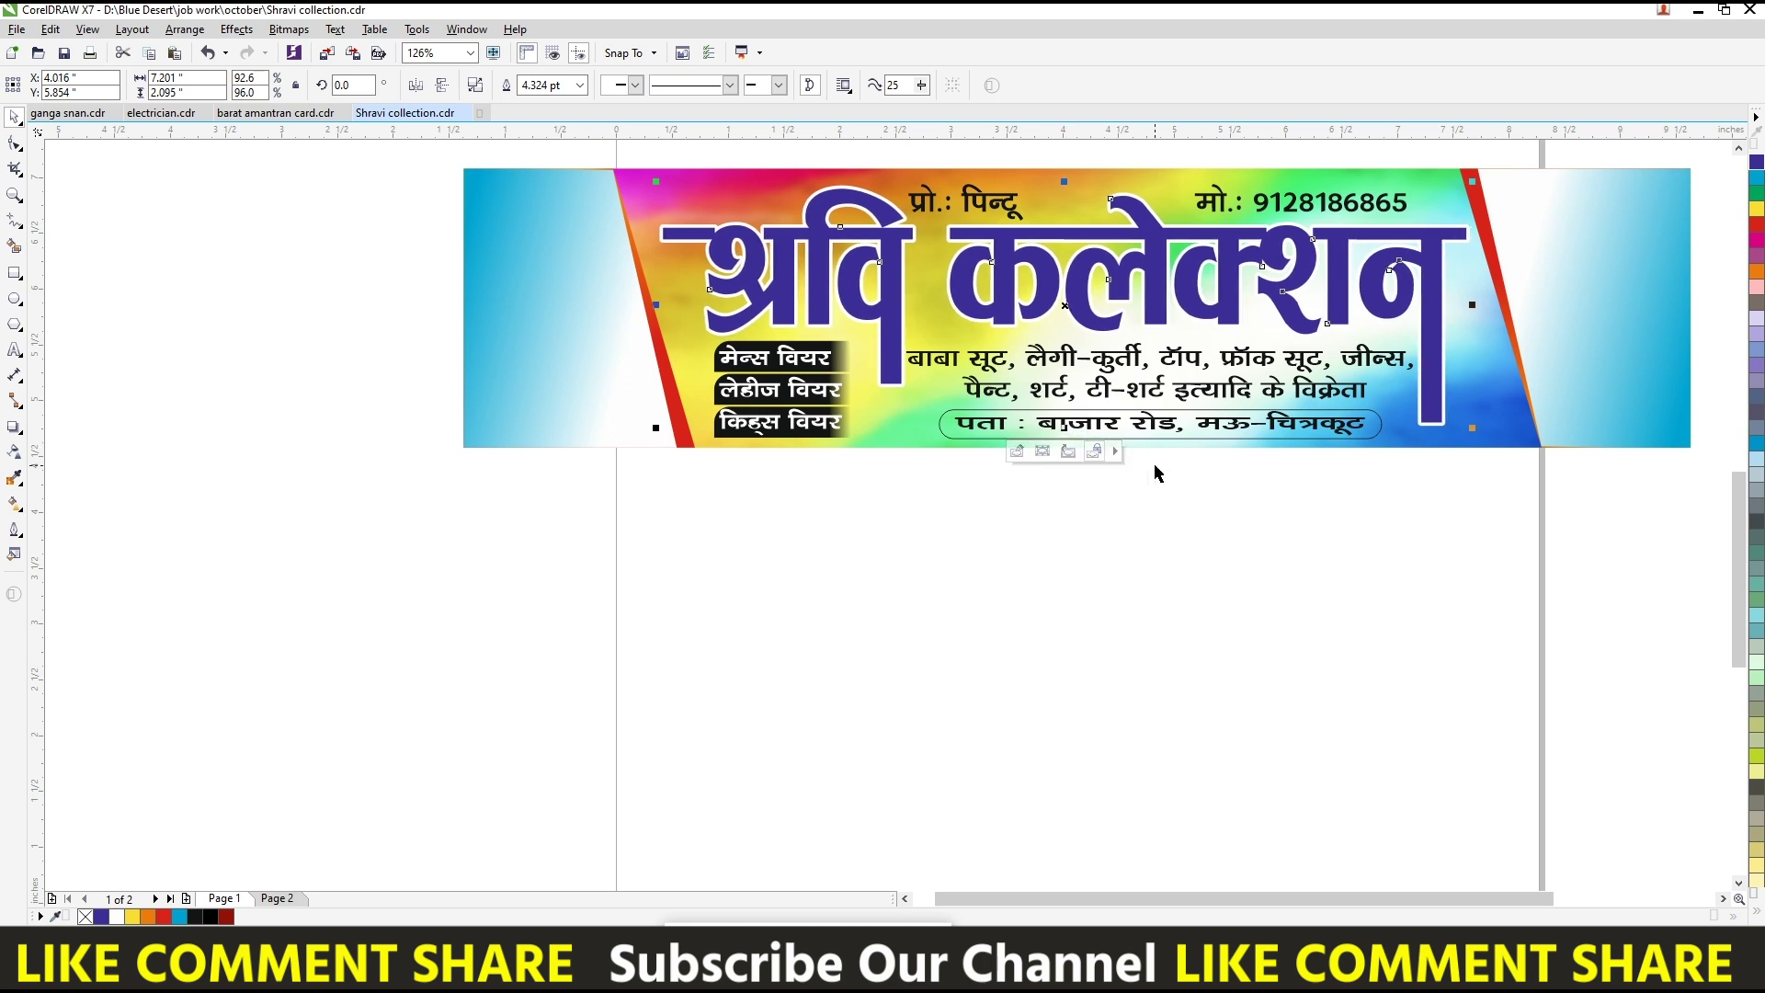
pyautogui.press('F12')
pyautogui.click(863, 658)
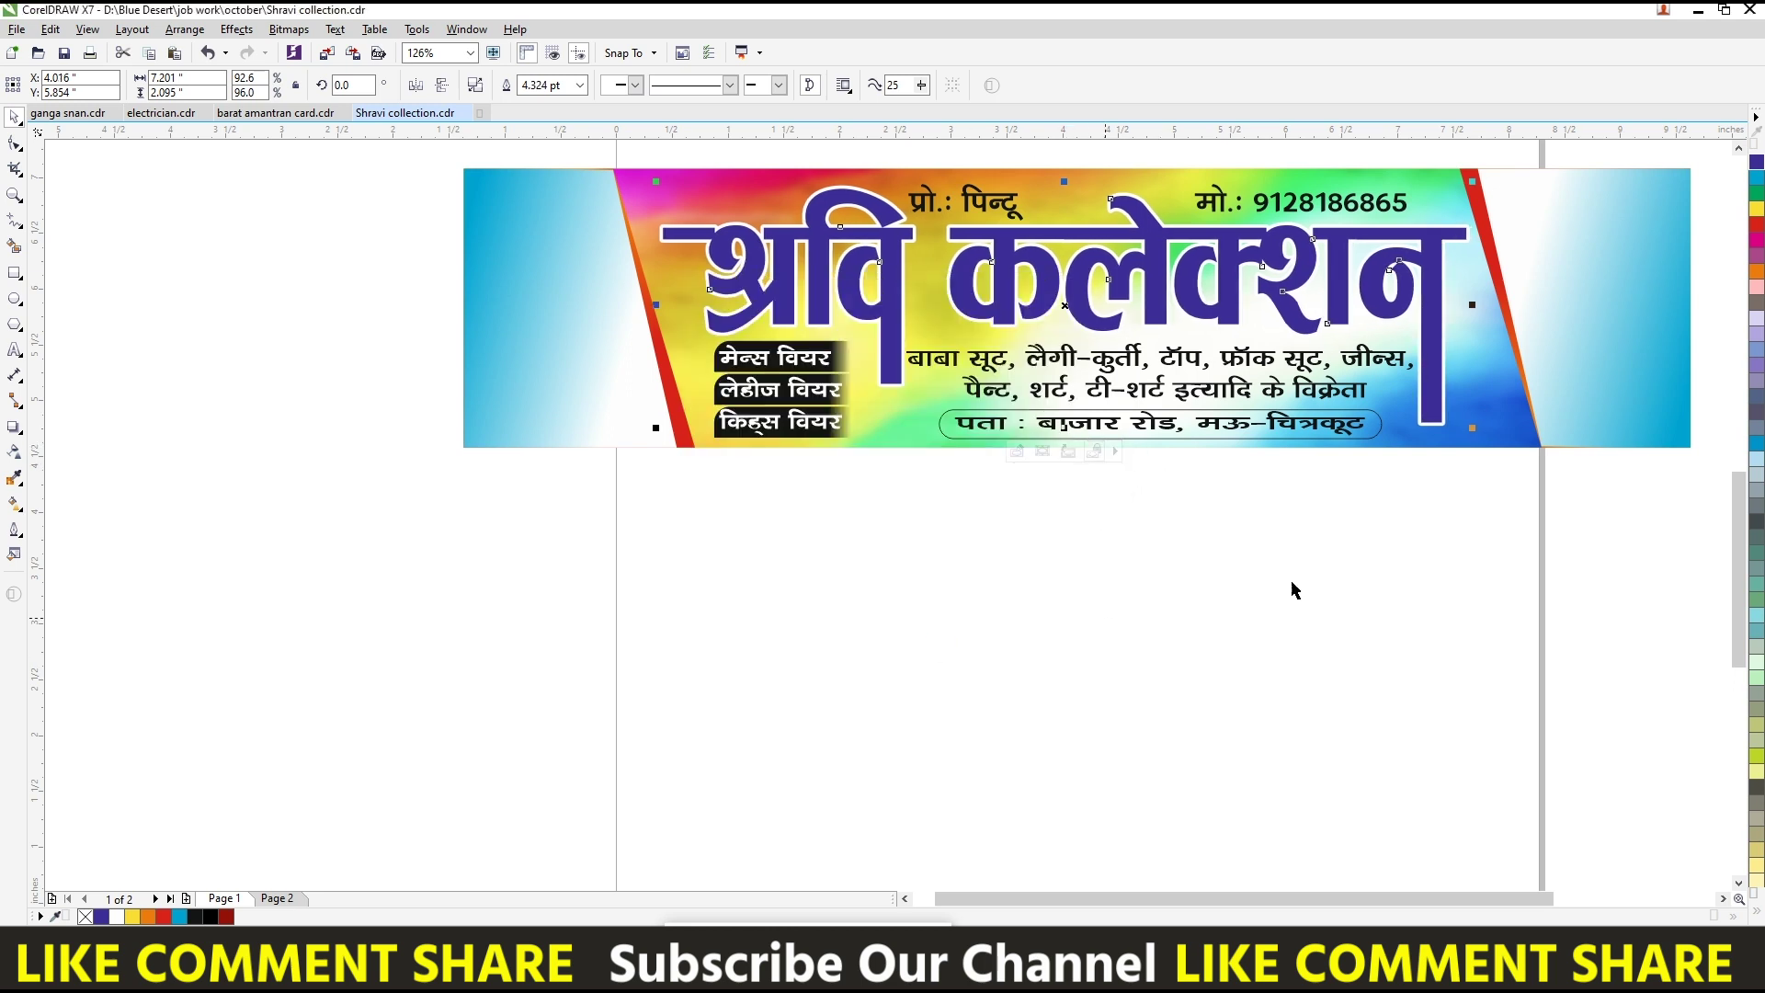
# - Give the title a purple-blue to cyan gradient, with the cyan end dragged lower
pyautogui.press('g')
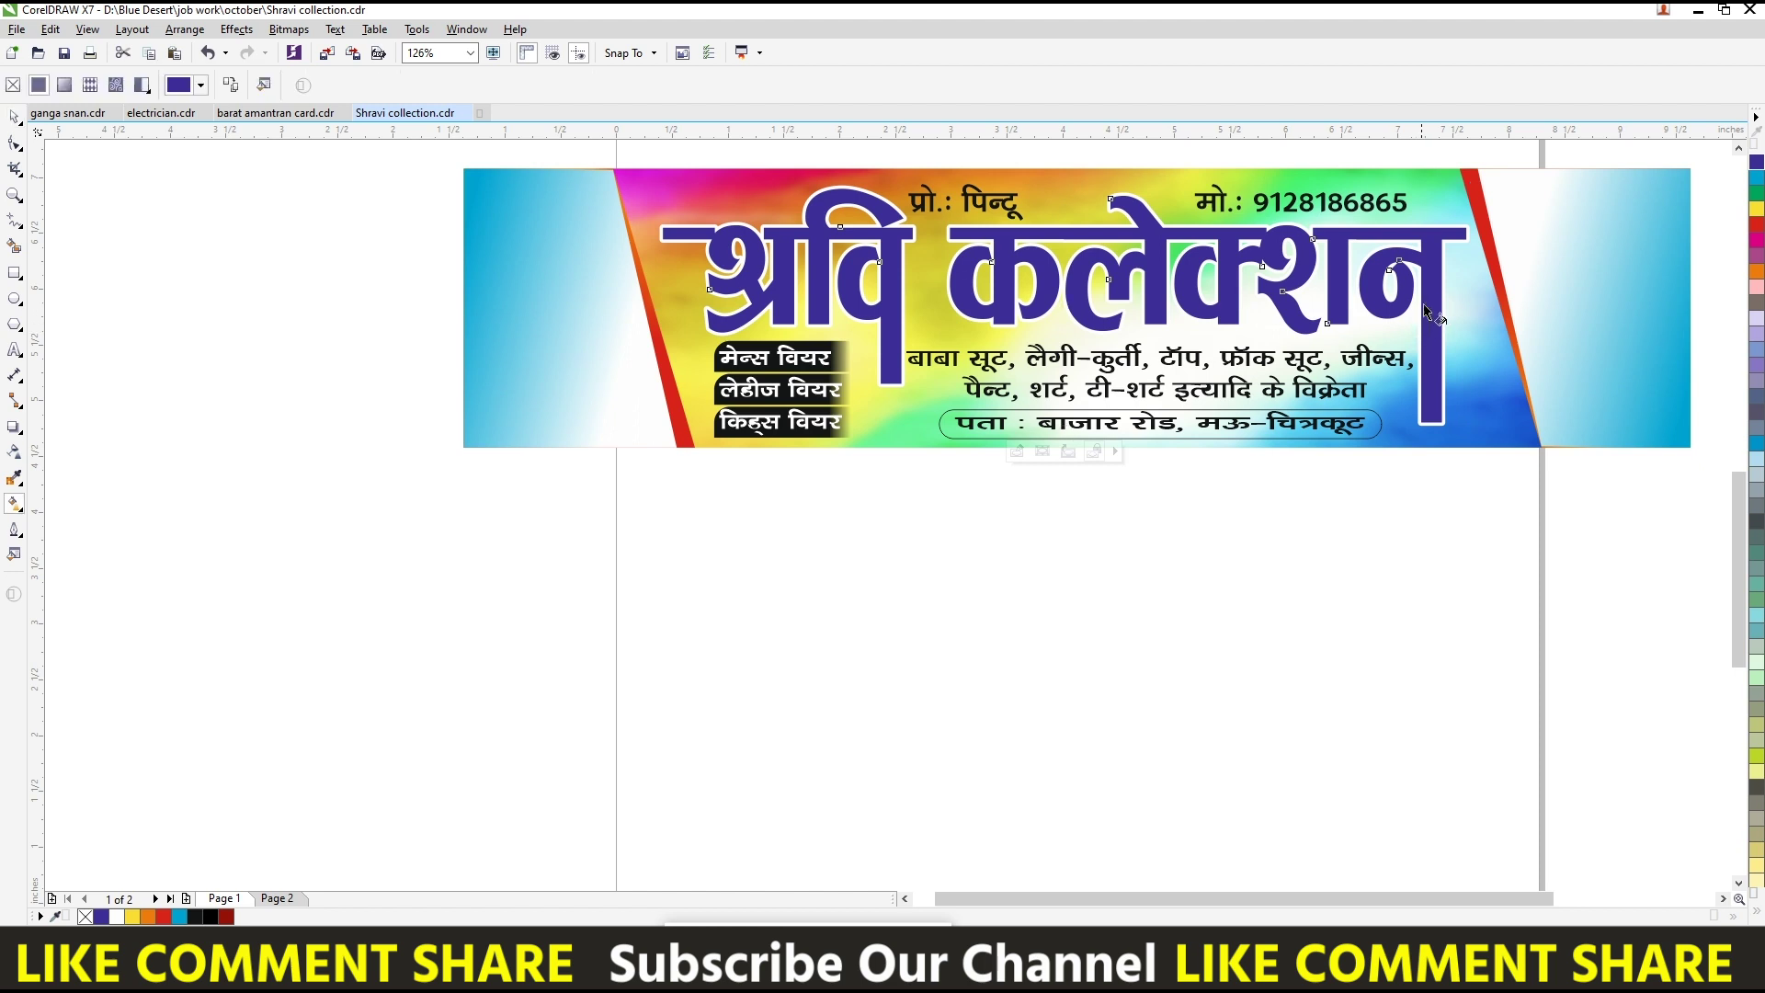
pyautogui.click(1426, 358)
pyautogui.click(1756, 176)
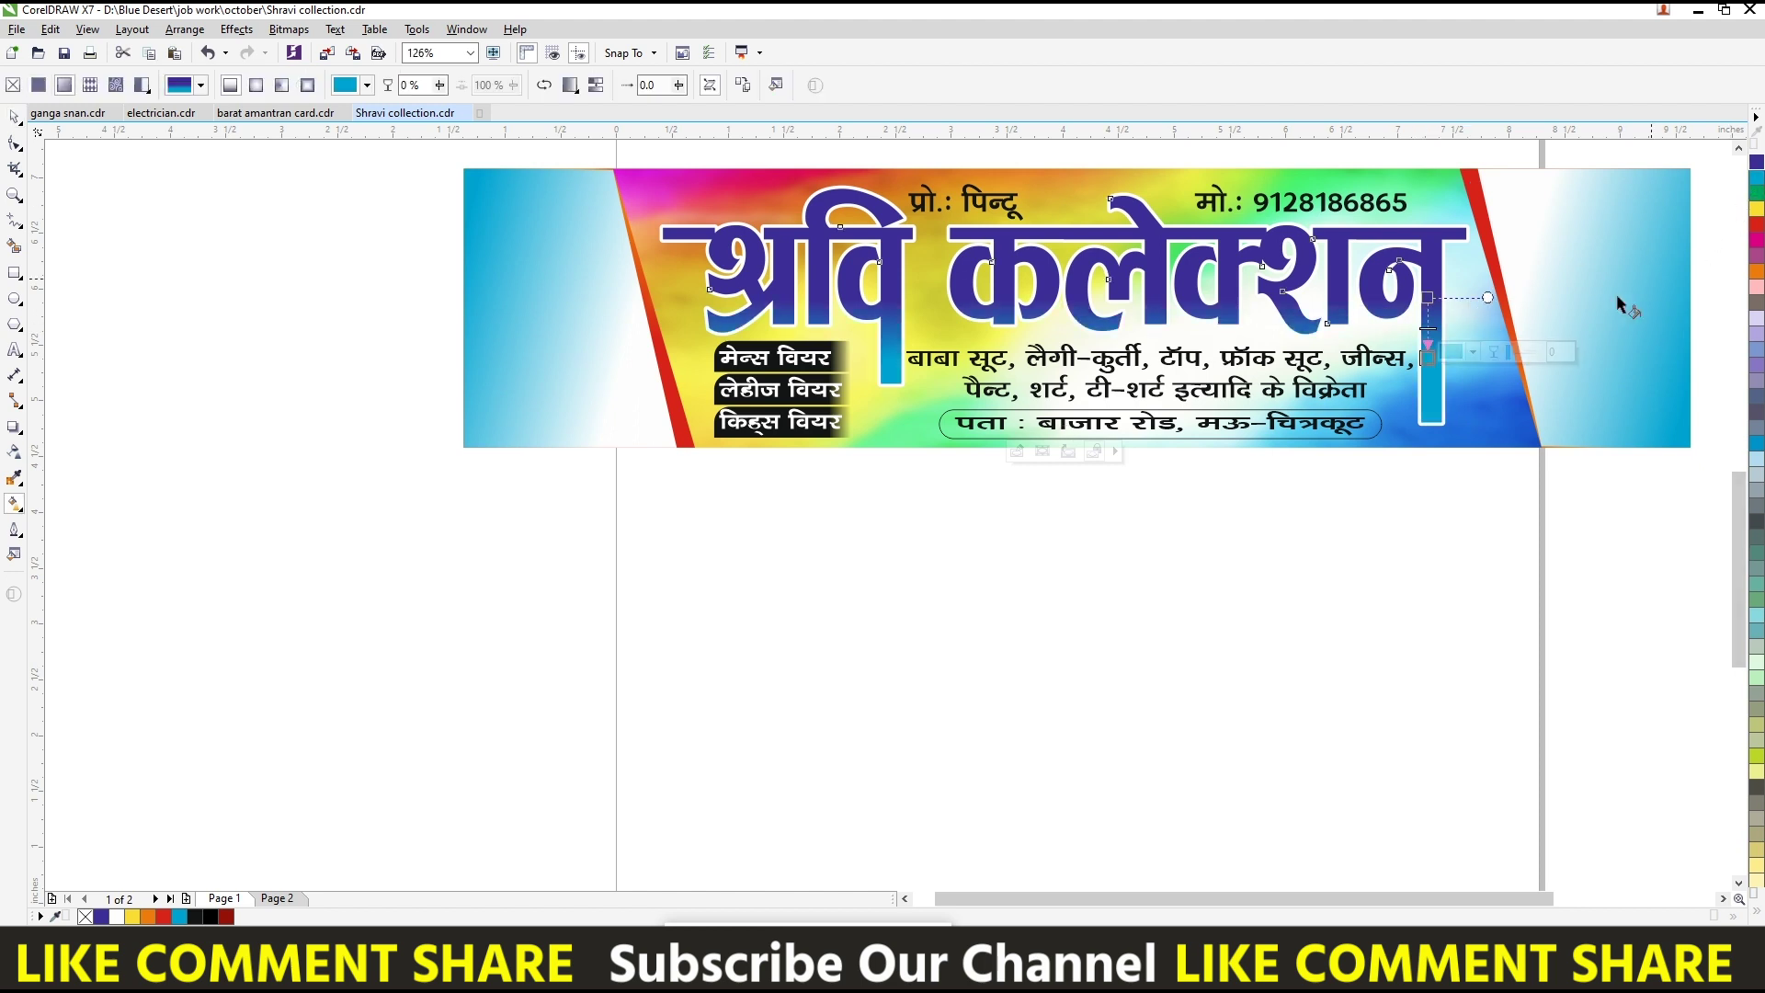
pyautogui.moveTo(1426, 357); pyautogui.dragTo(1427, 403)
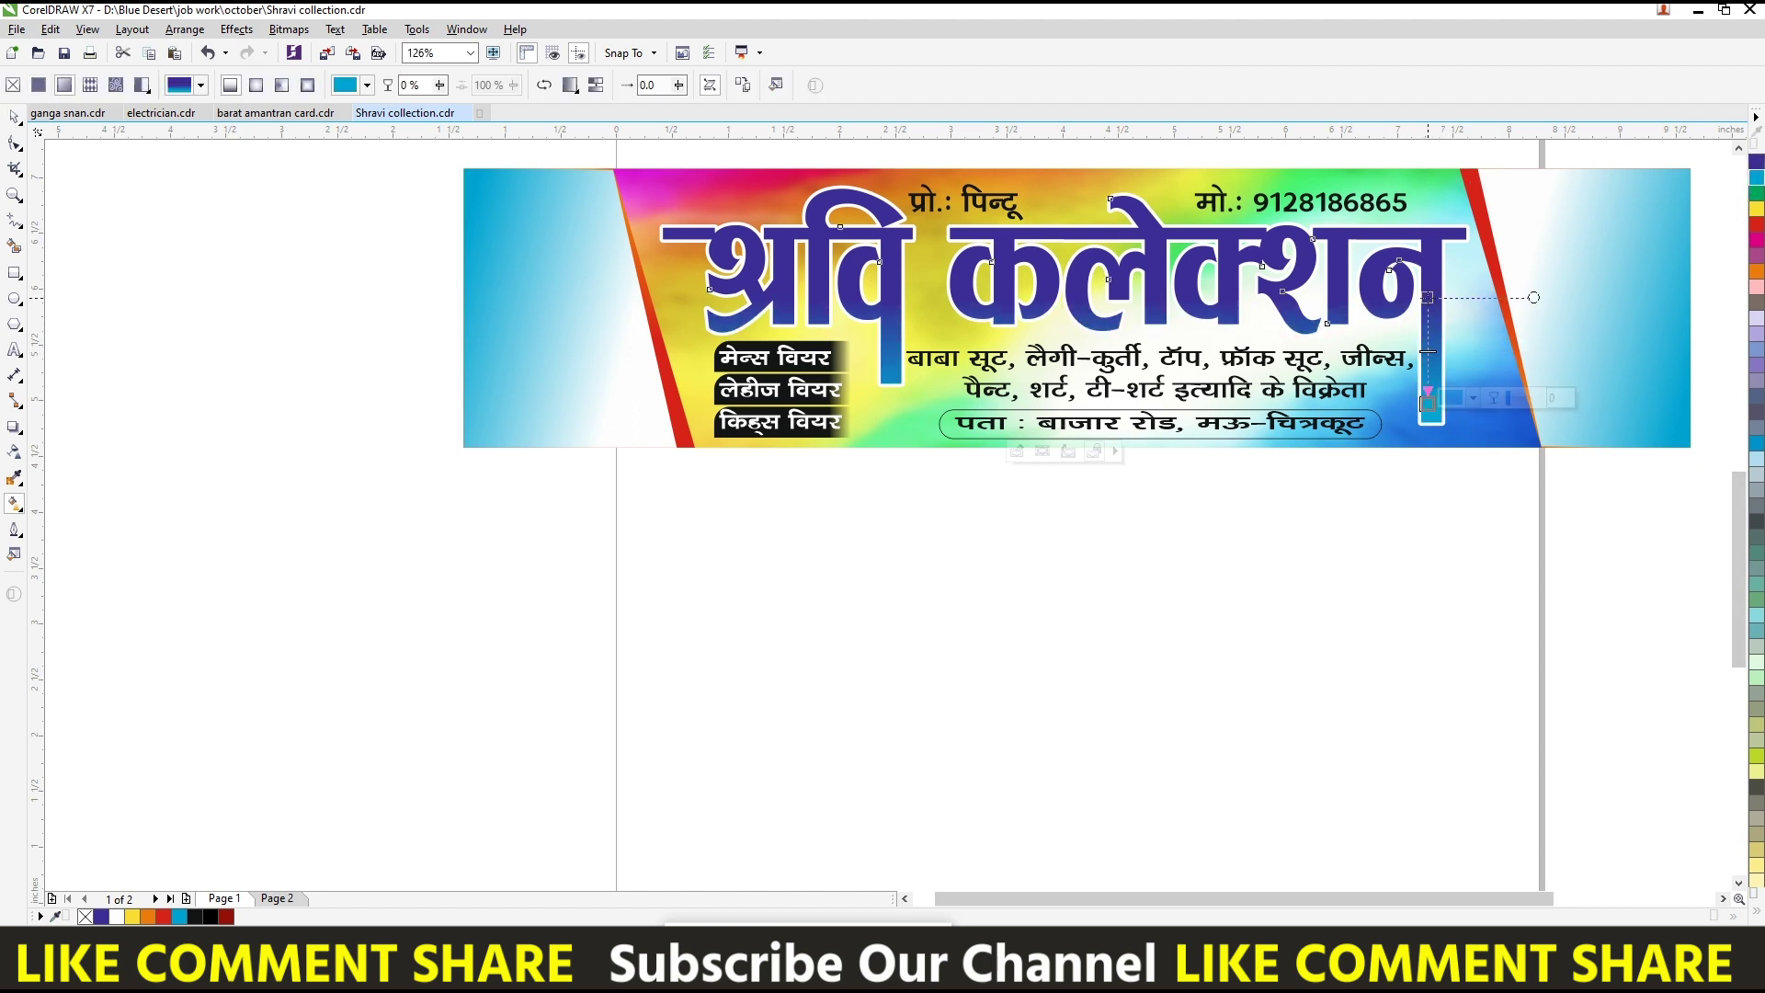
pyautogui.press('space')
pyautogui.click(1441, 272)
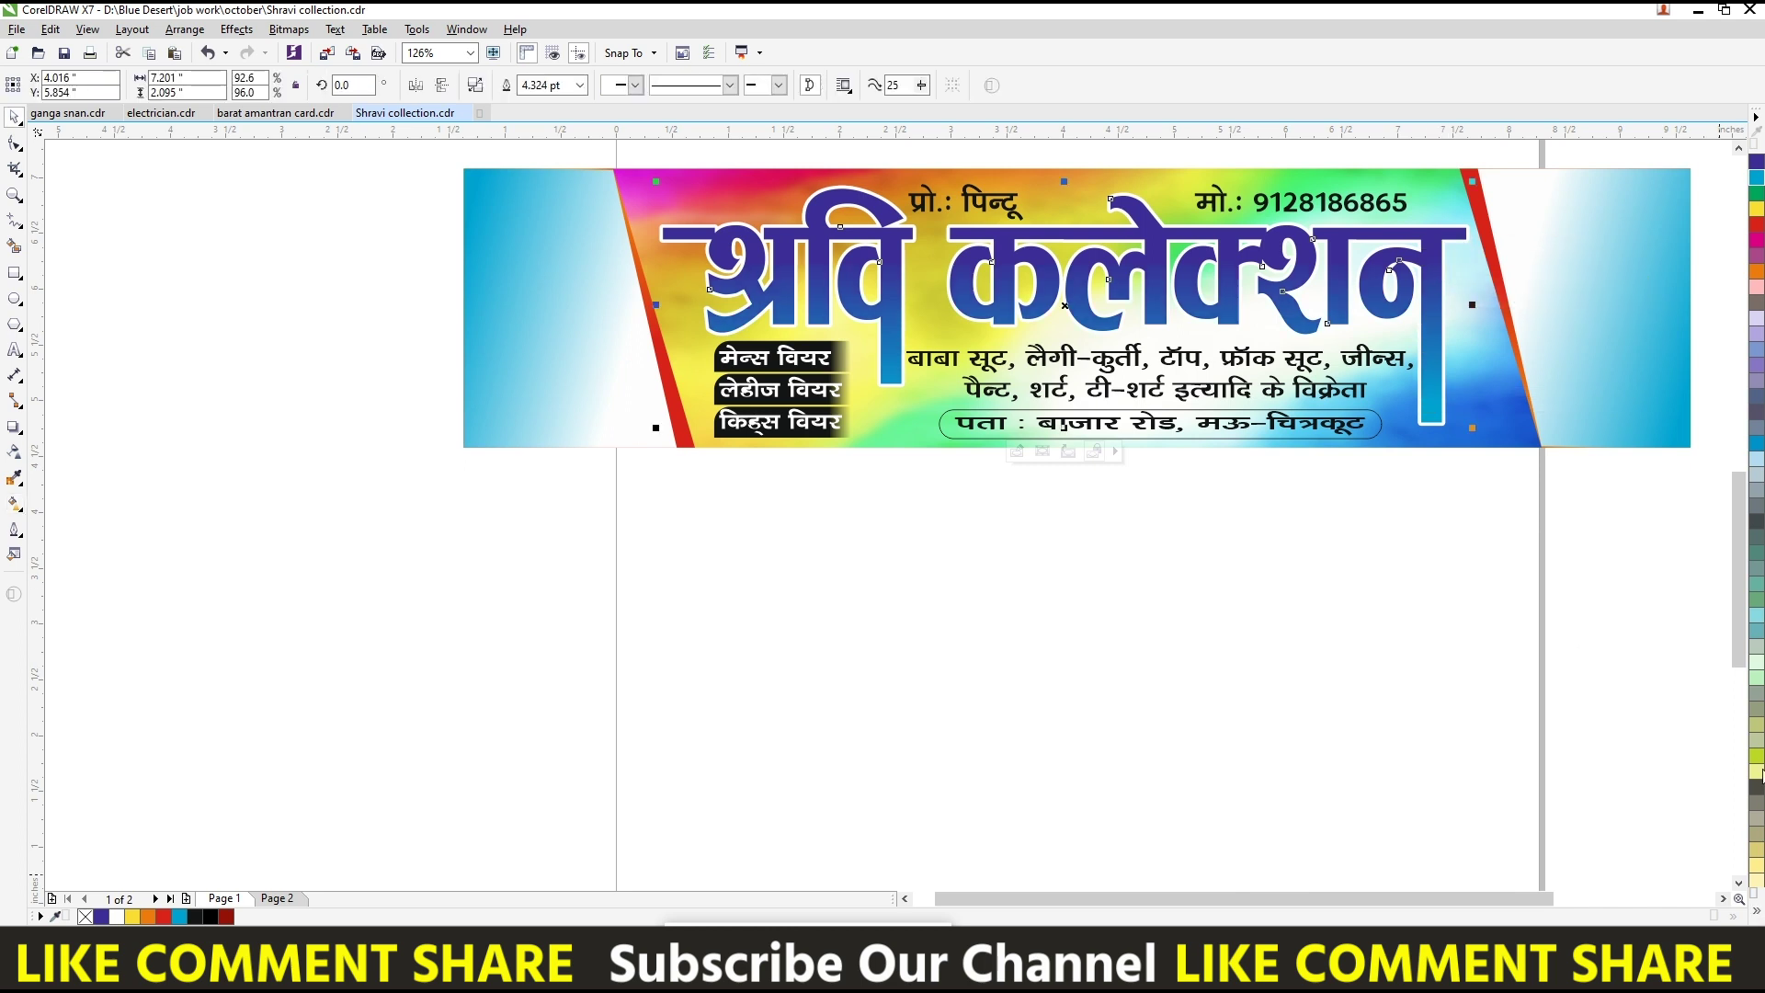
# - Remove the title's outline and convert it to a 300 dpi bitmap
pyautogui.rightClick(1756, 147)
pyautogui.hotkey('alt', 'b')
pyautogui.press('Return')
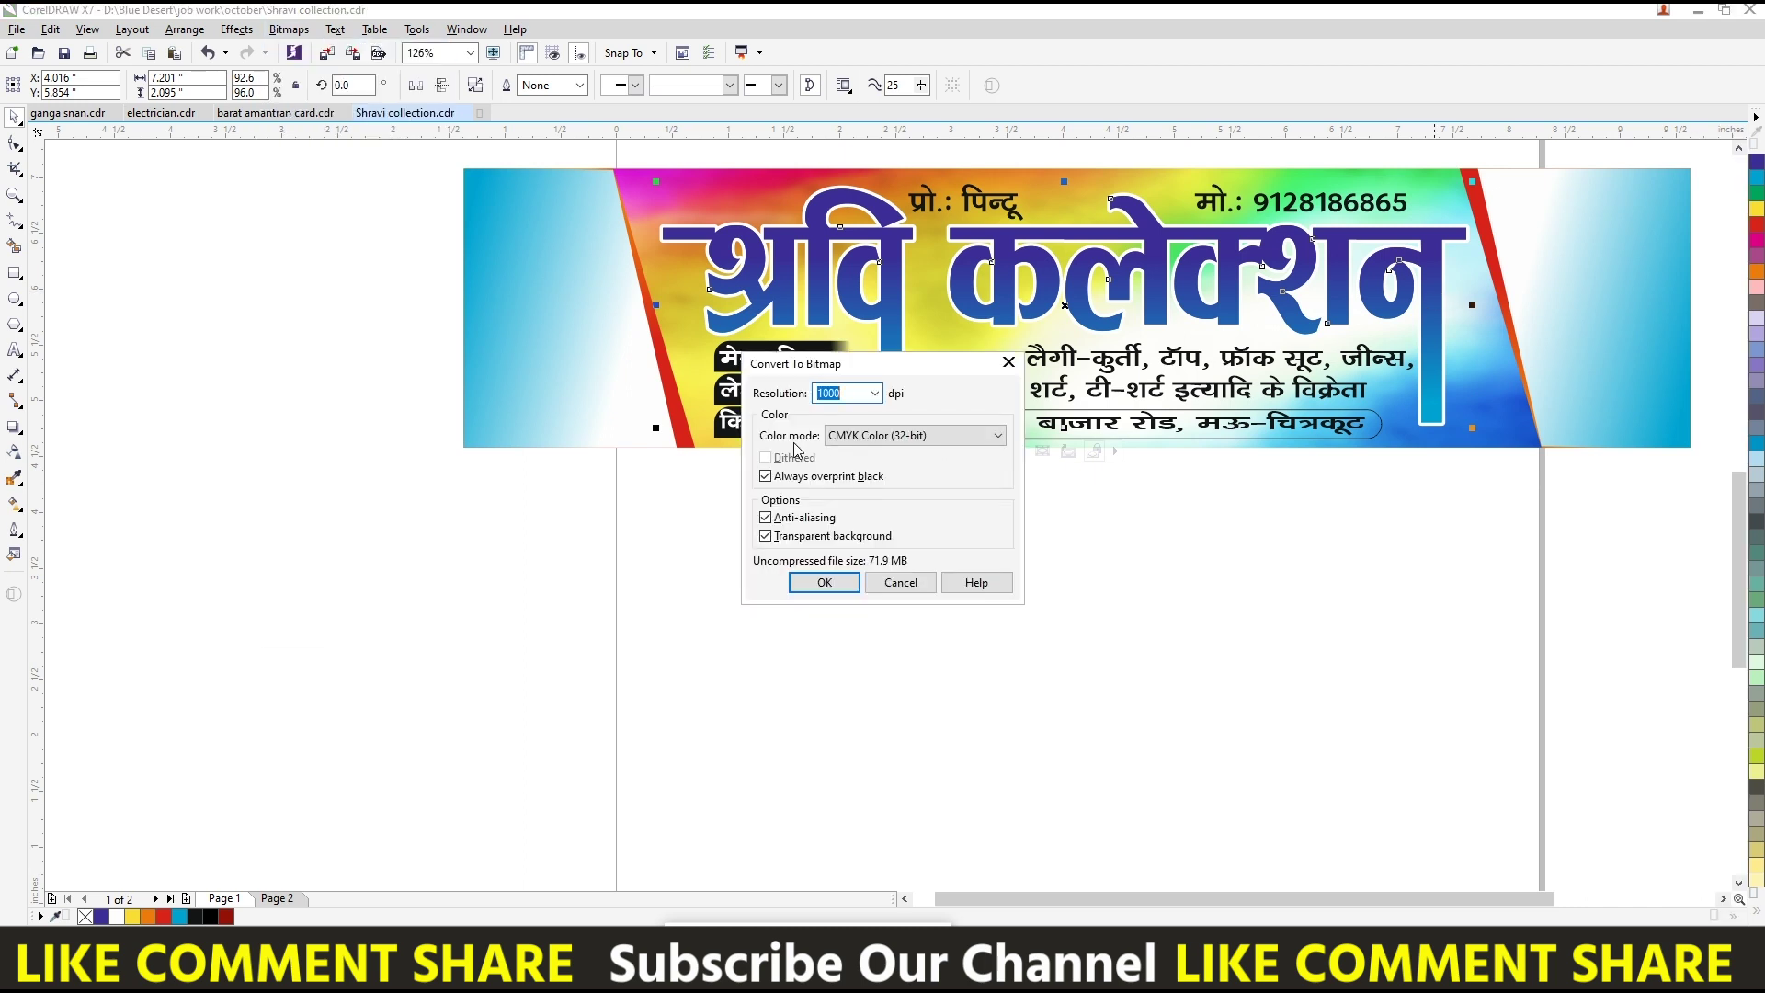
pyautogui.write('300')
pyautogui.click(824, 582)
# - Apply a Cobblestone texture with size 66 to the title bitmap
pyautogui.click(289, 28)
pyautogui.moveTo(313, 607)
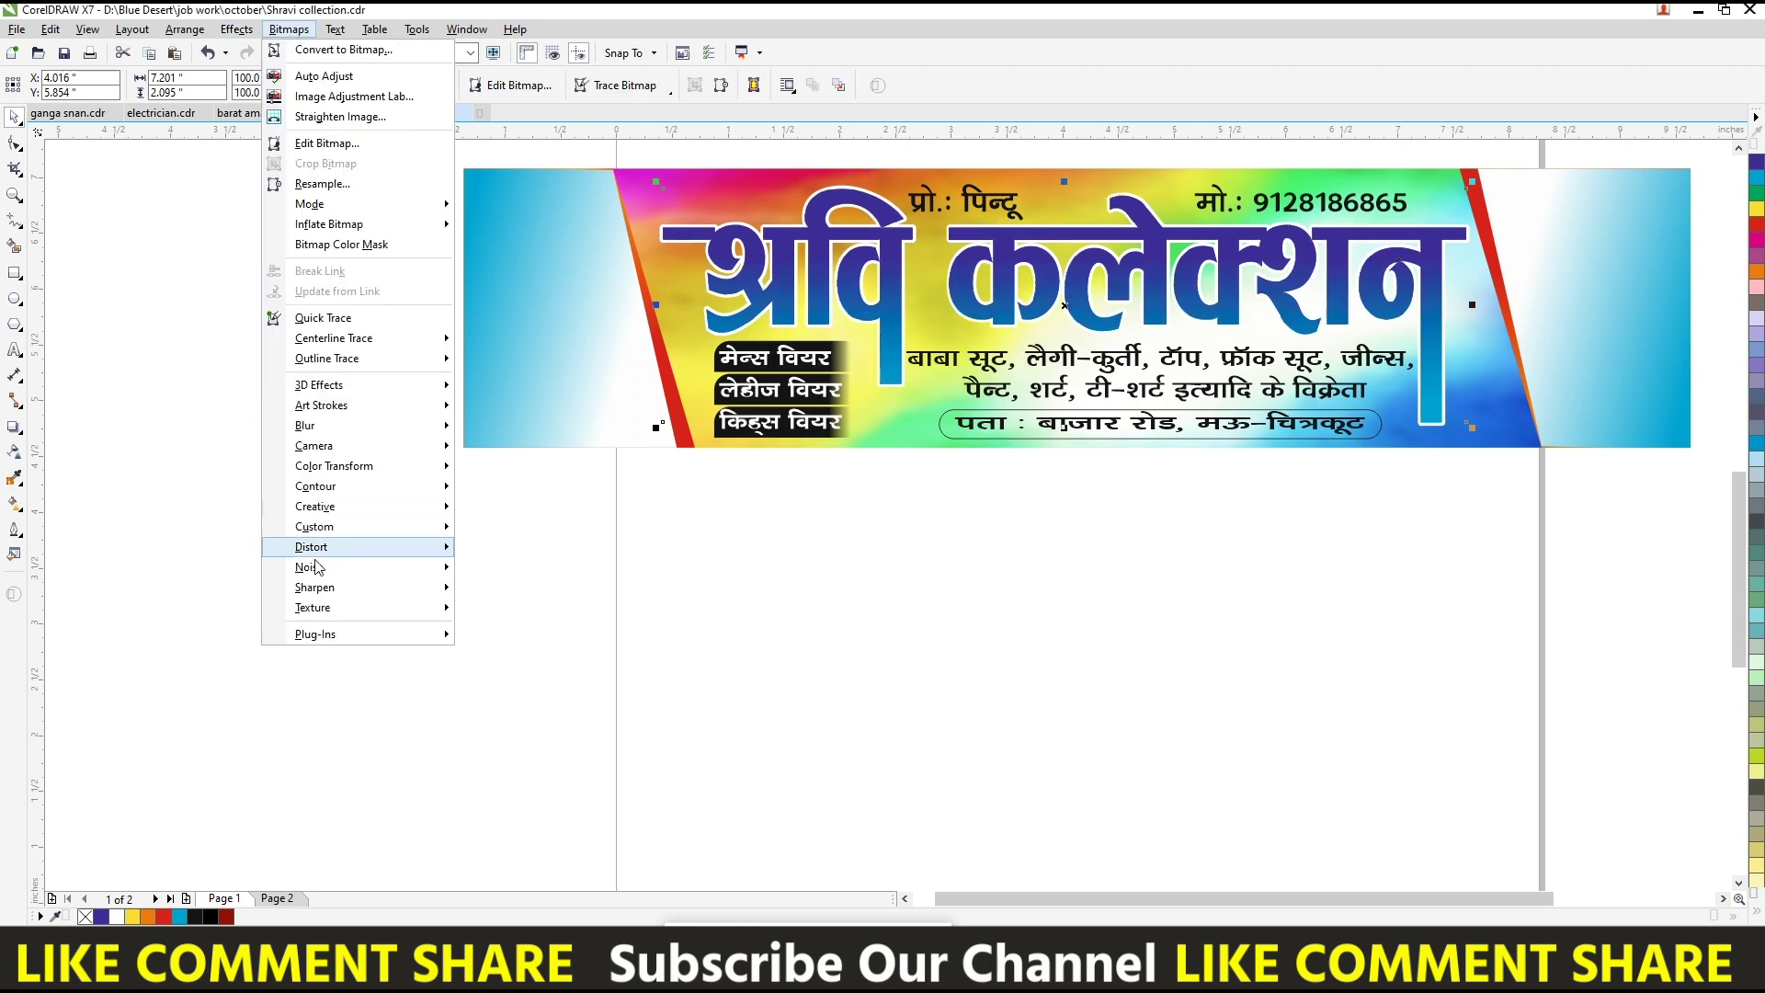
pyautogui.click(528, 609)
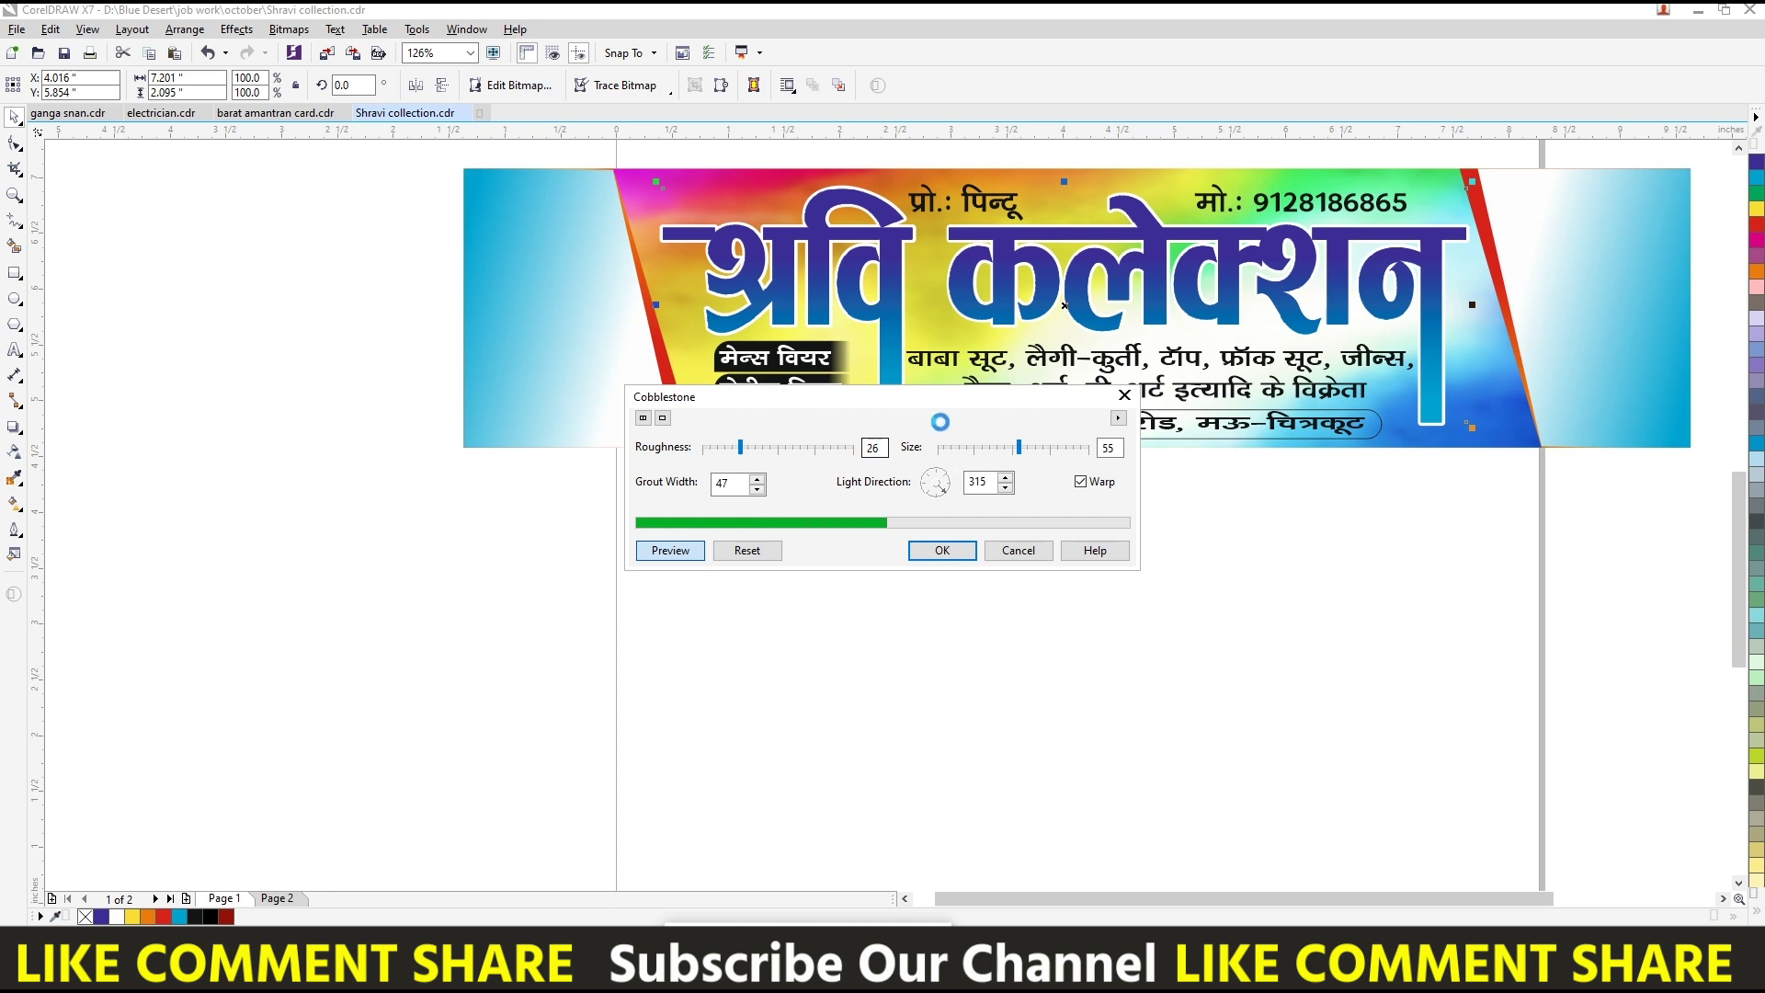
pyautogui.click(1038, 451)
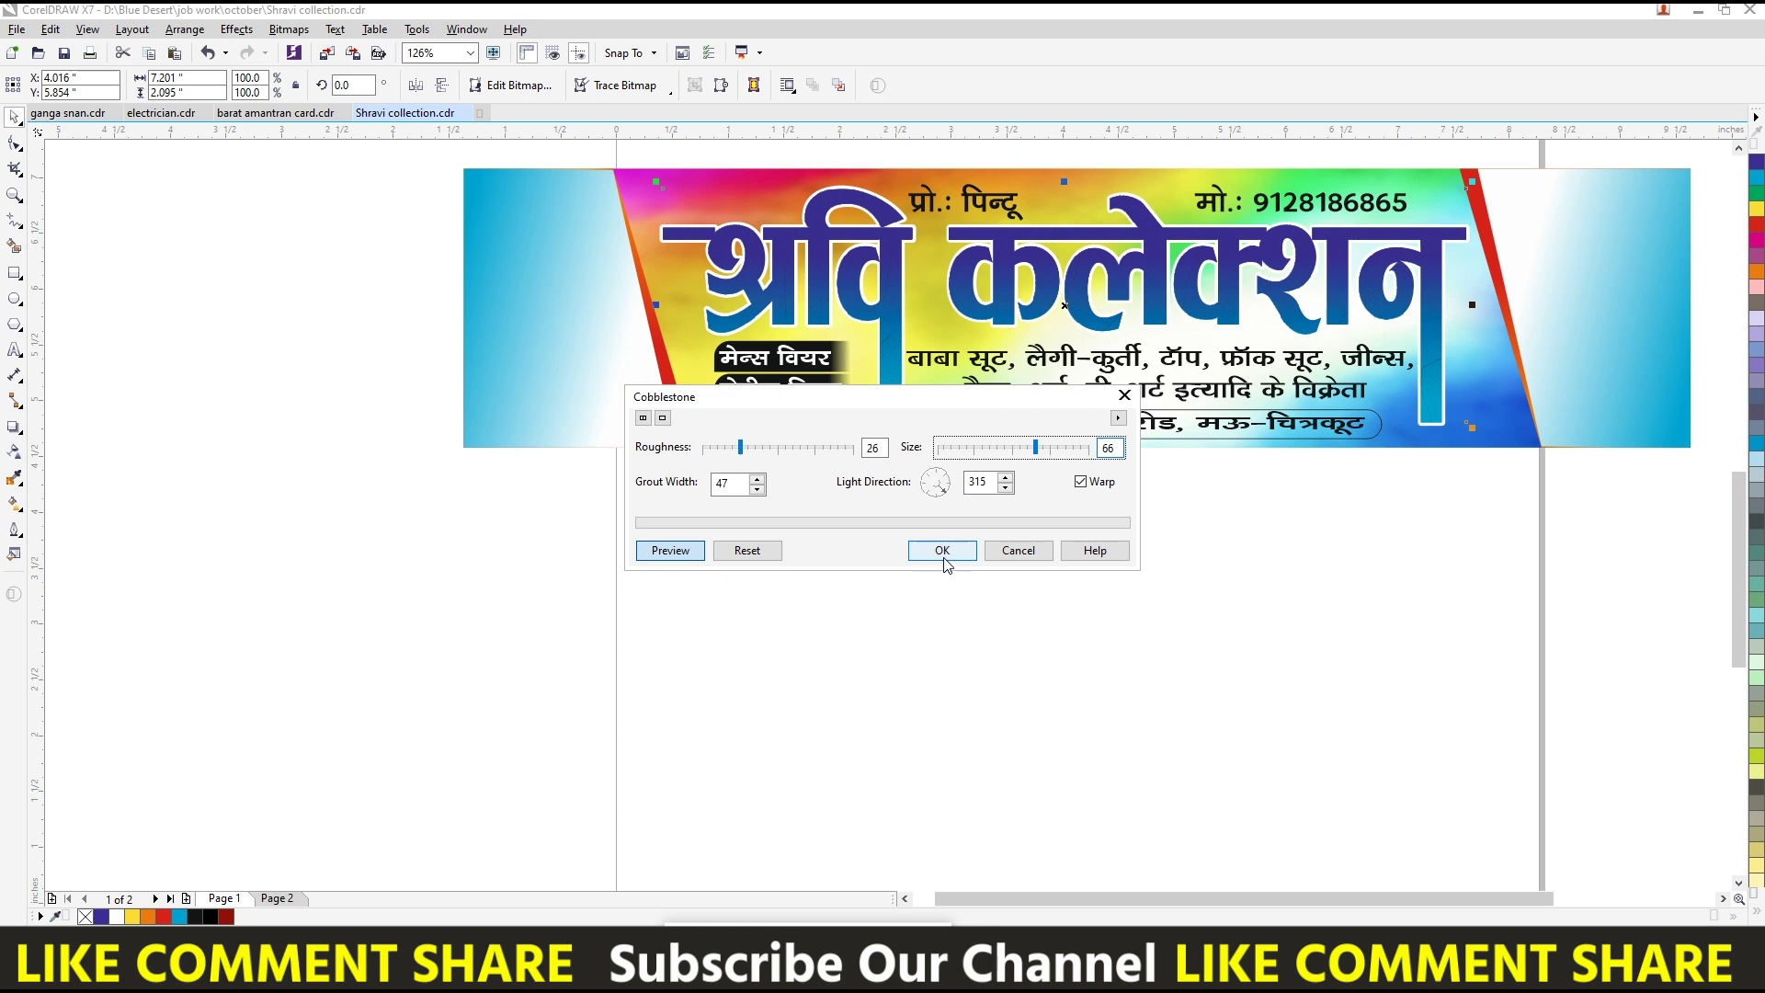
pyautogui.click(943, 551)
# - Apply a Plastic texture effect with depth 8 to the title bitmap
pyautogui.click(288, 29)
pyautogui.moveTo(312, 608)
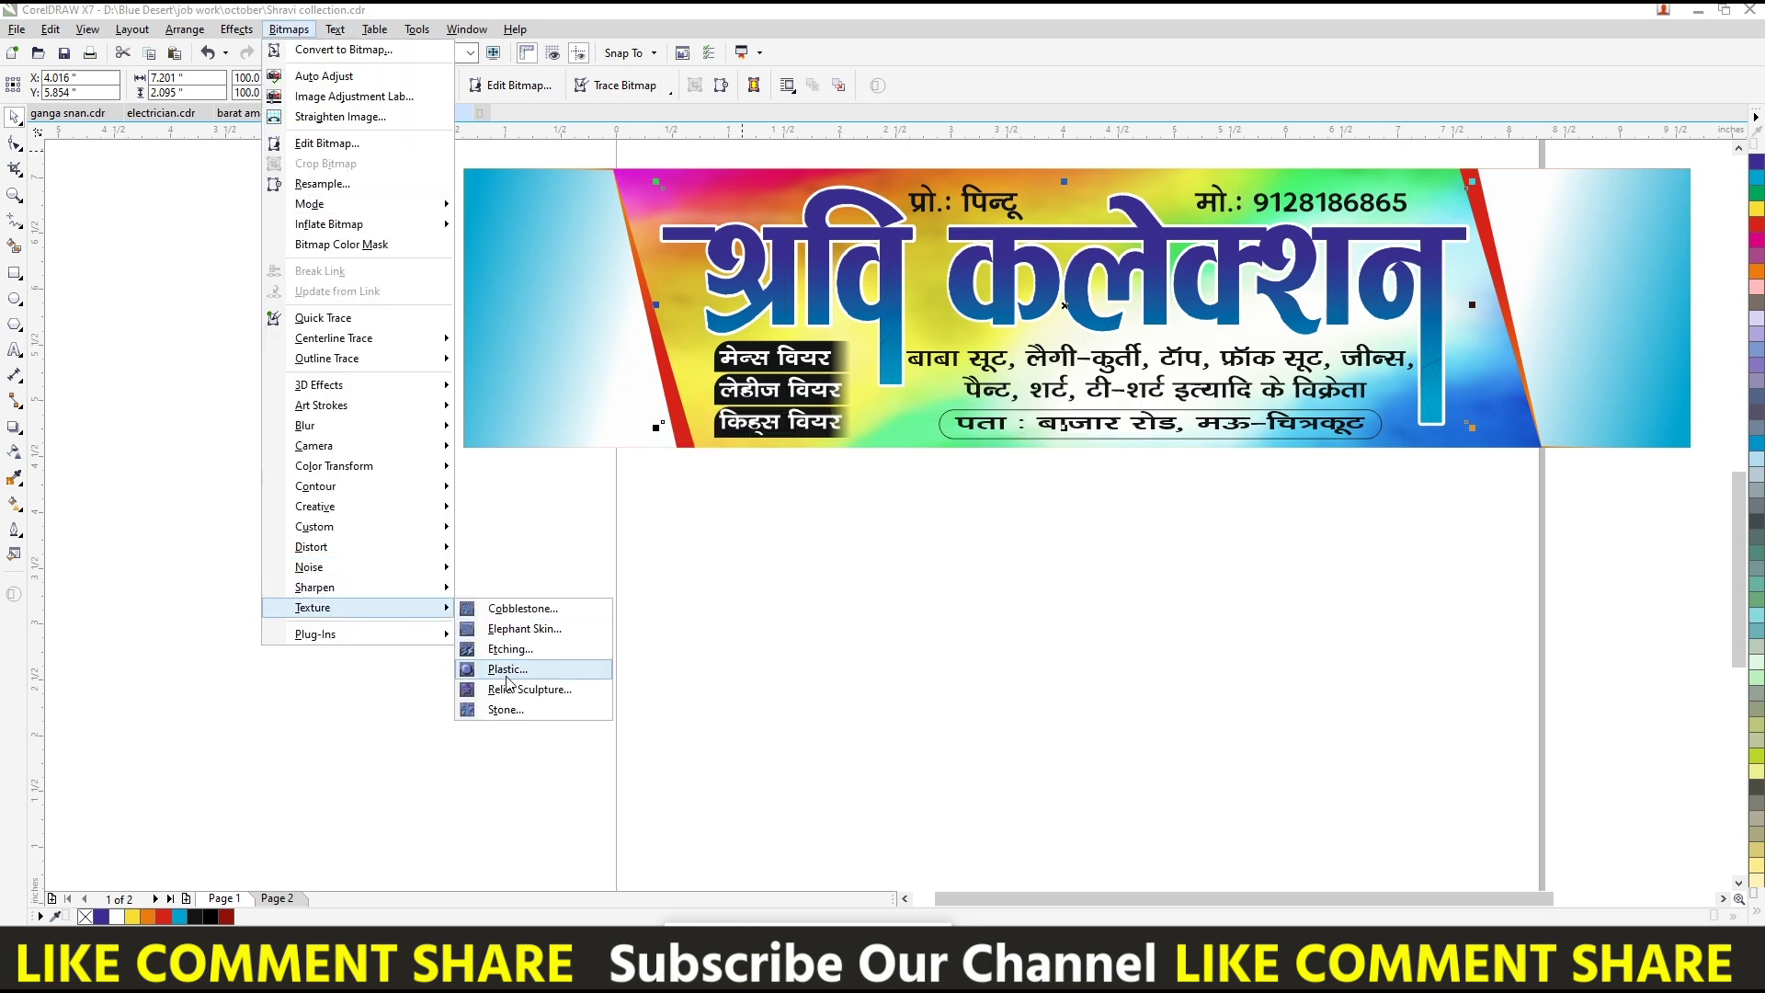
pyautogui.click(507, 669)
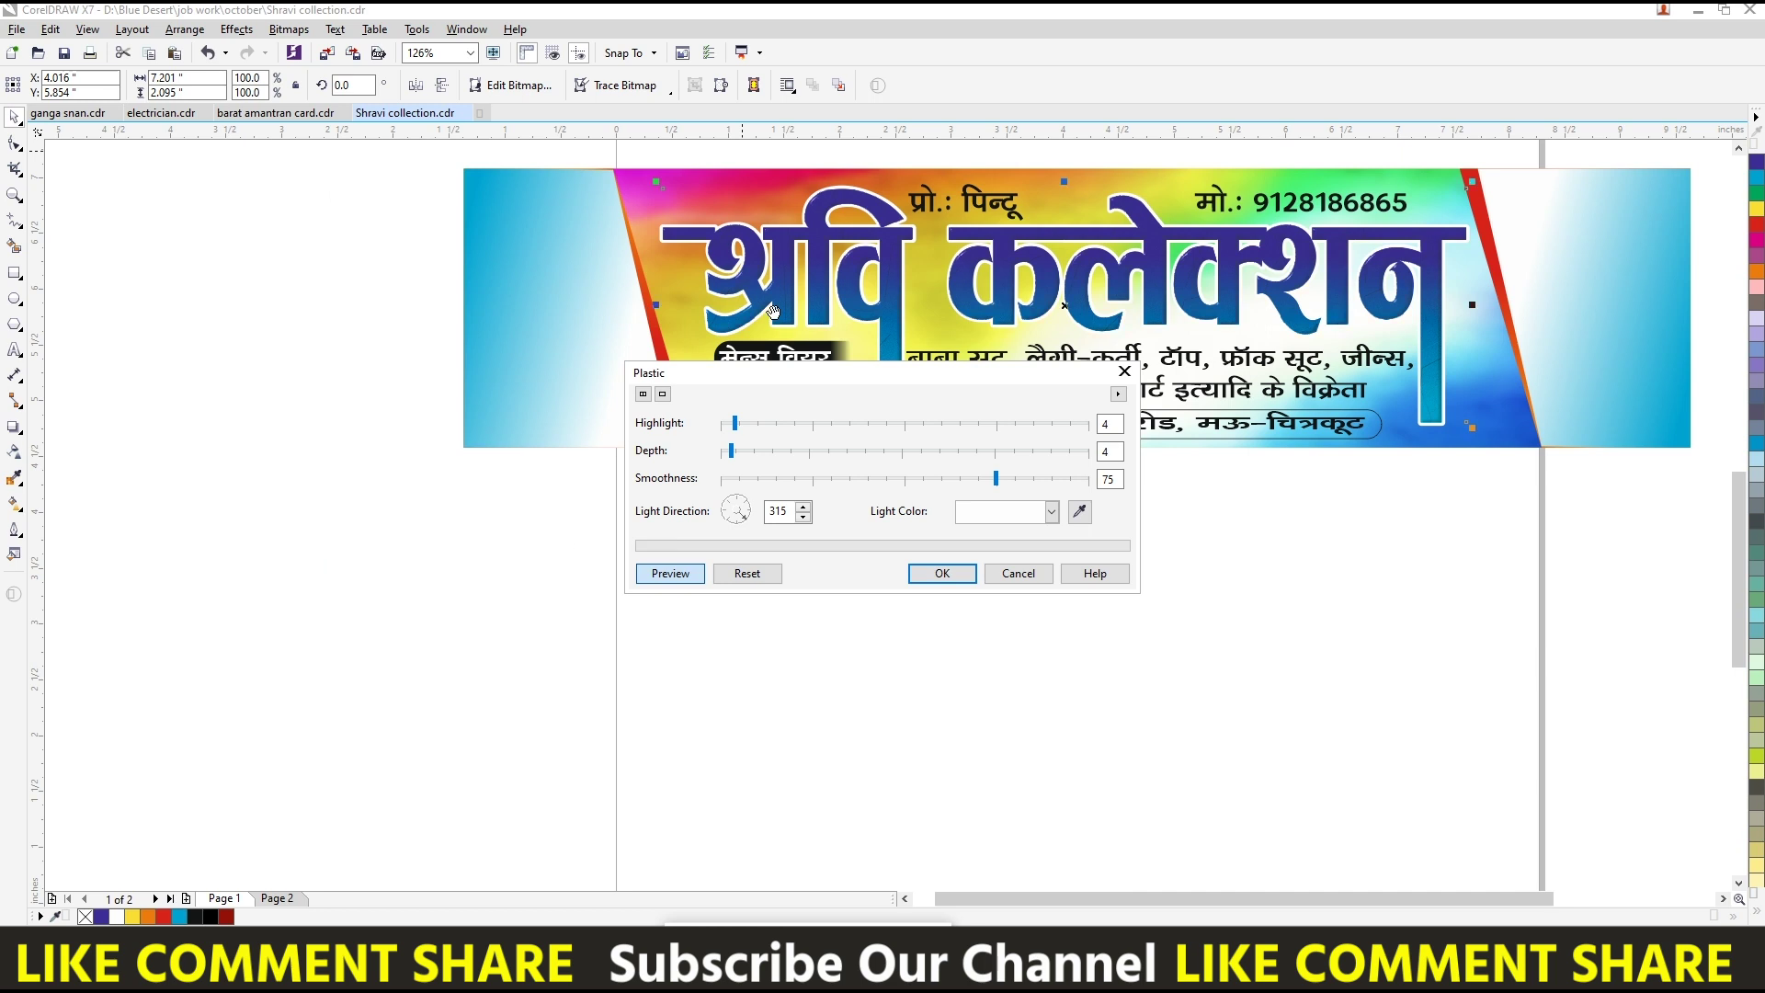
pyautogui.click(751, 457)
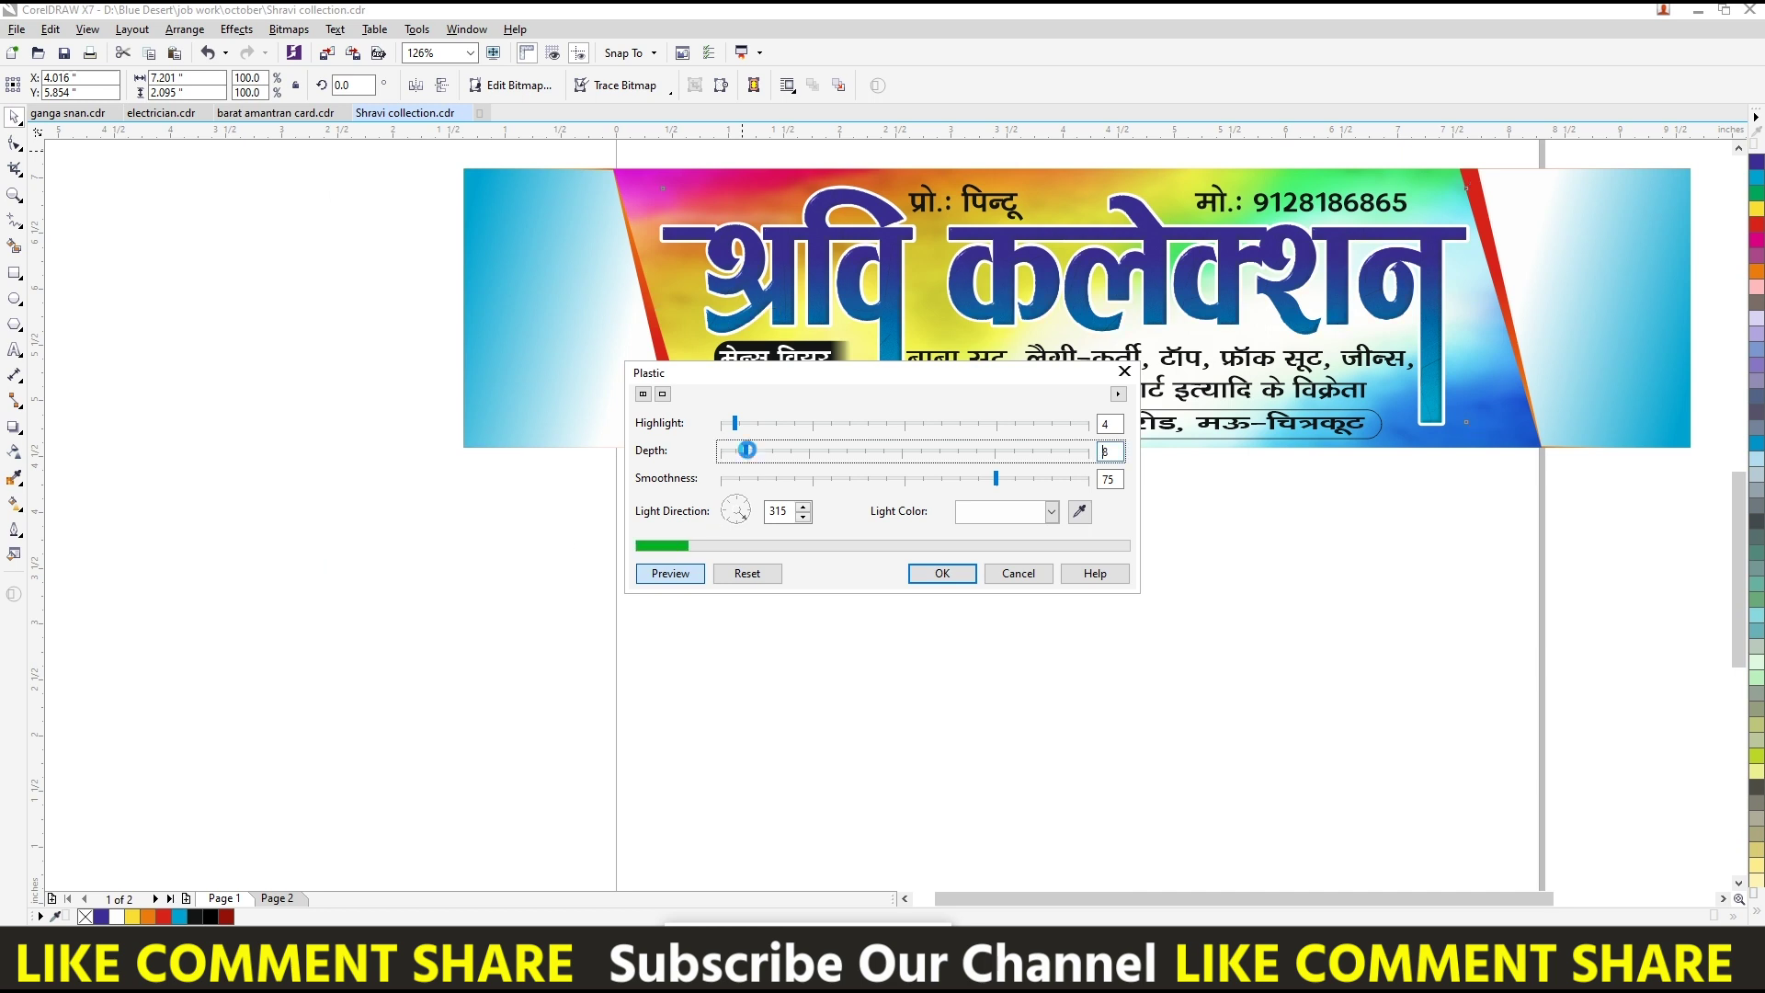
pyautogui.click(950, 570)
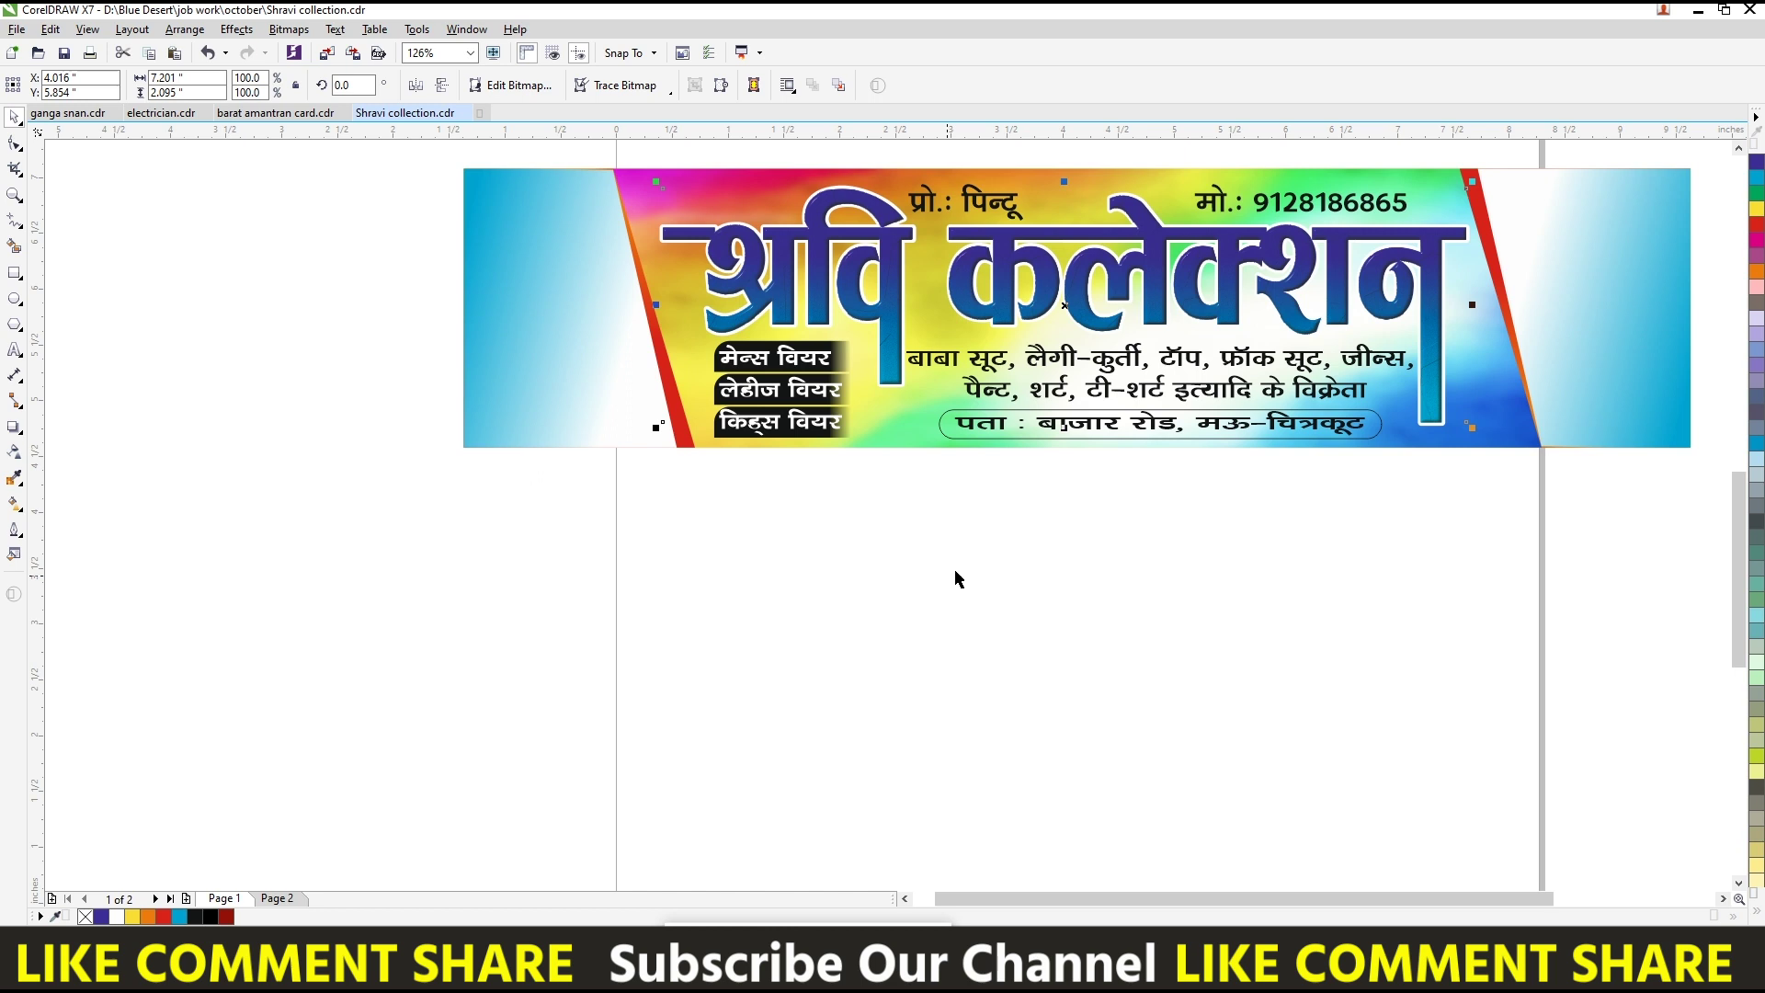
pyautogui.hotkey('shift', 'F2')
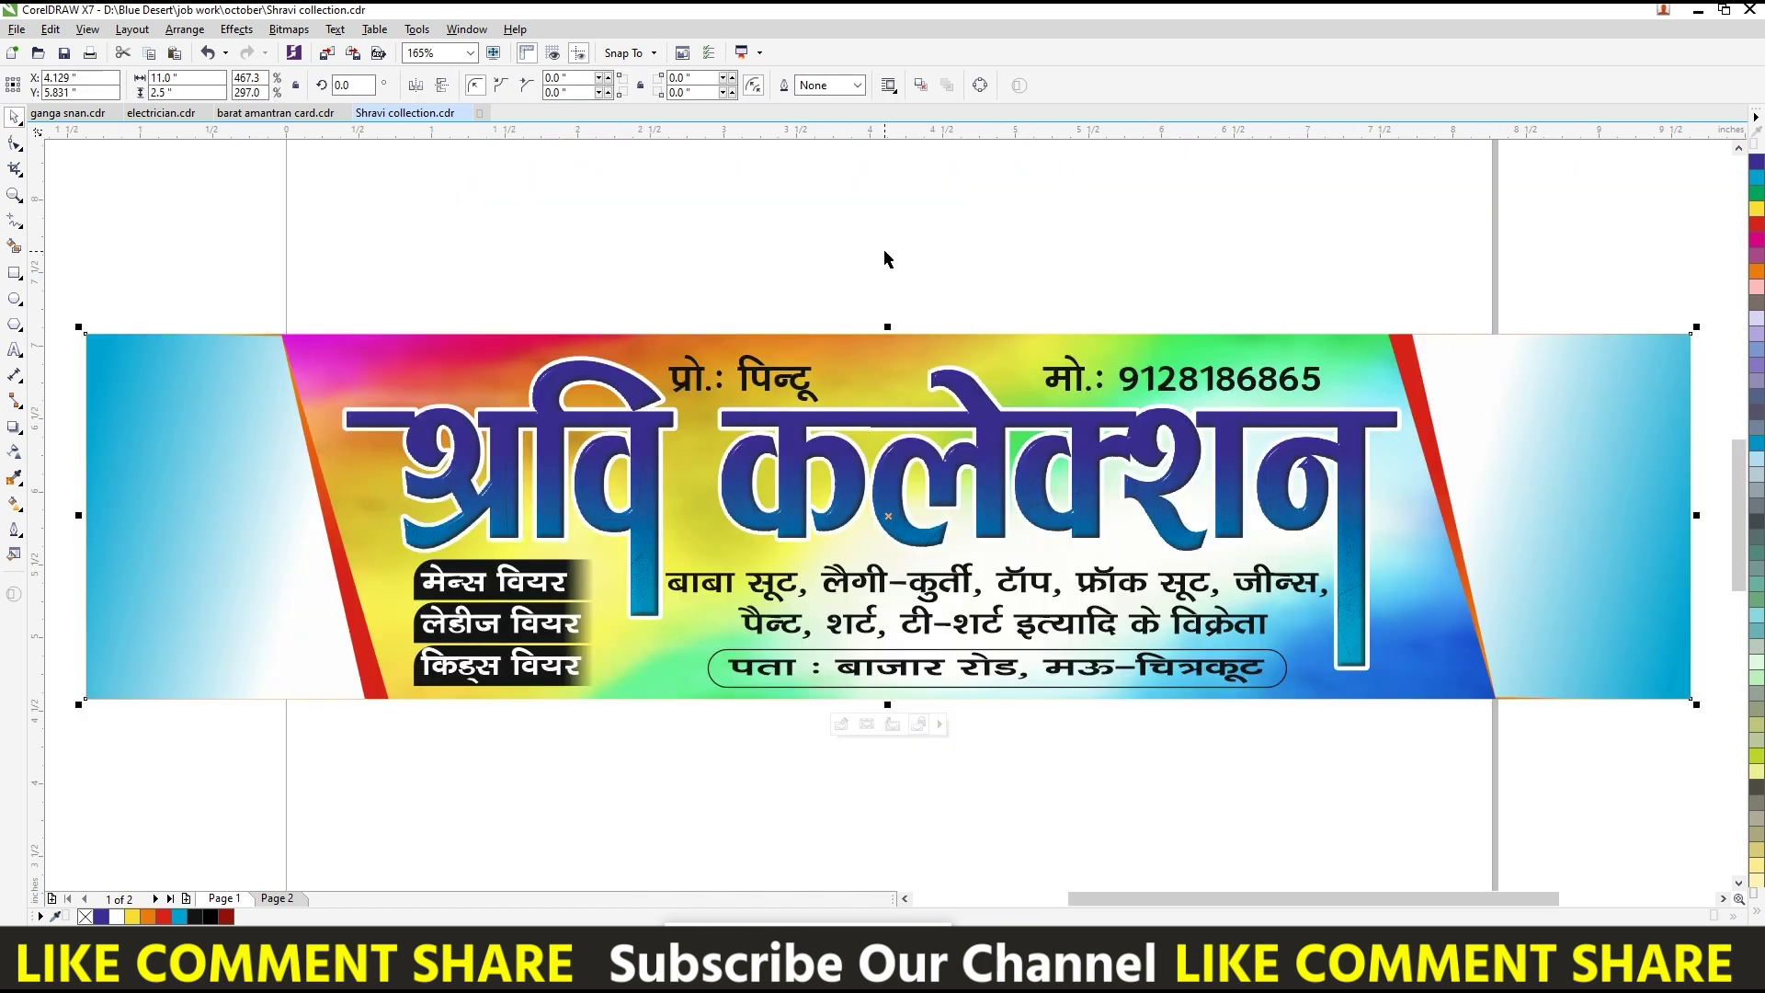
# - Delete the rainbow background image from the banner
pyautogui.click(887, 258)
pyautogui.click(880, 342)
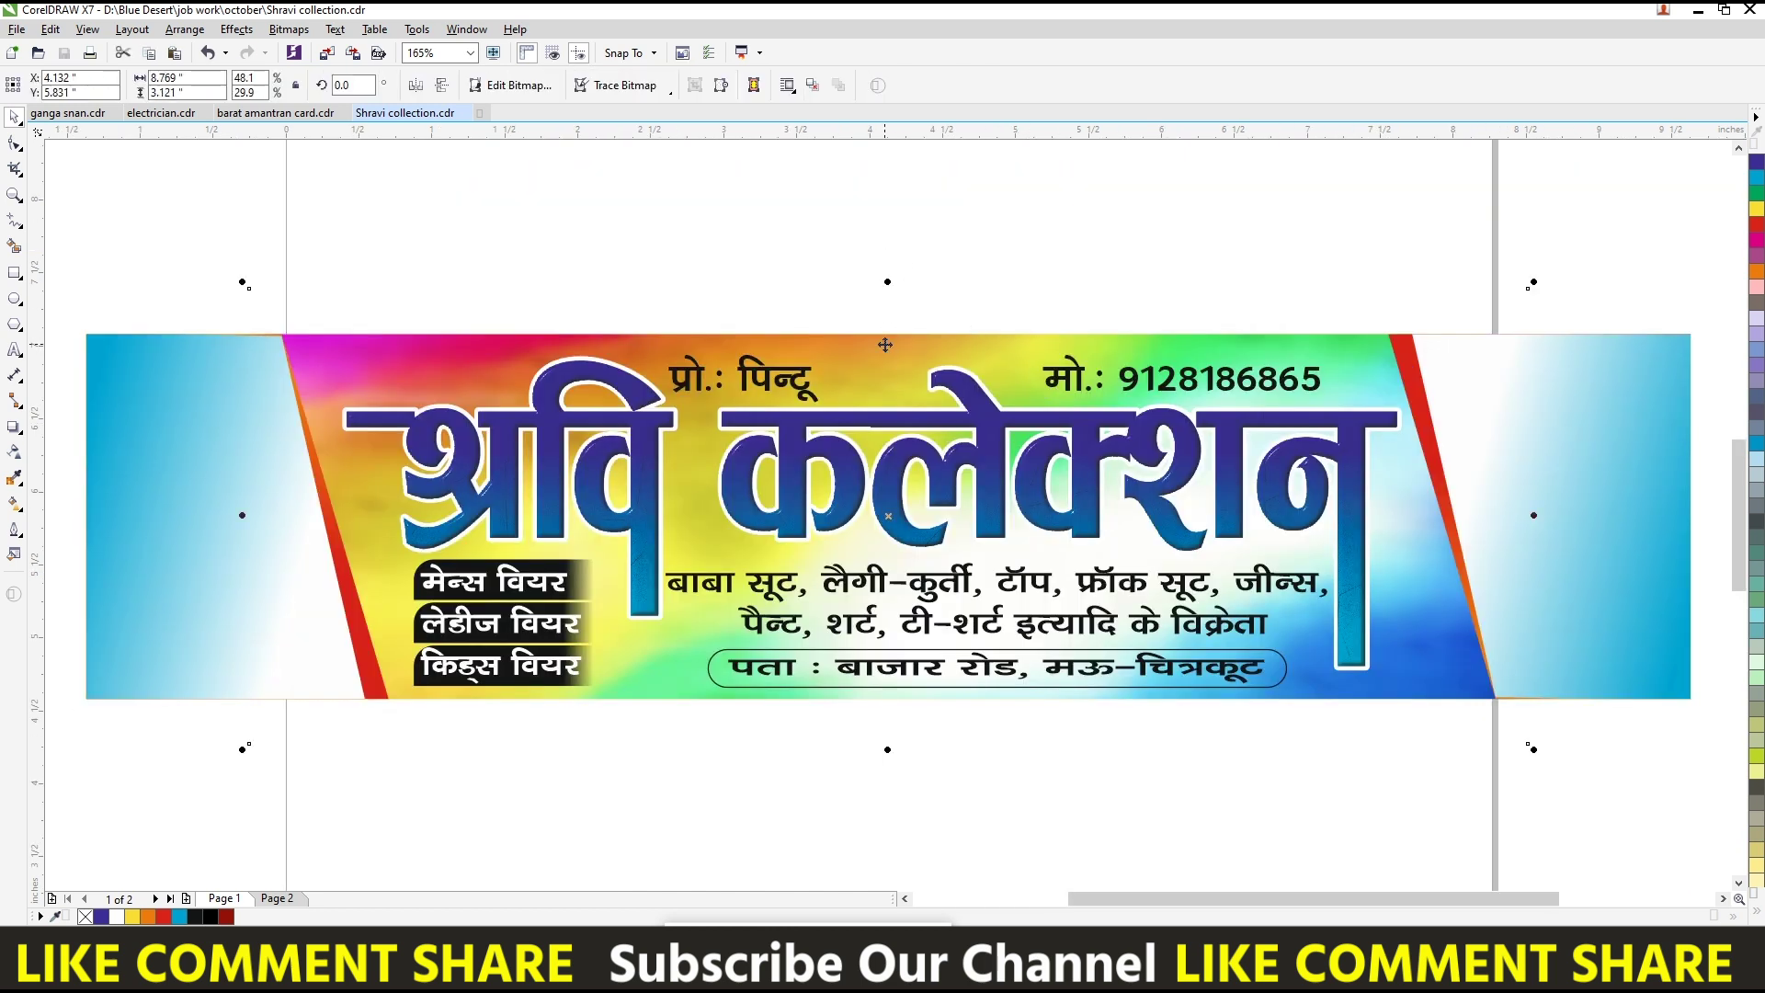
pyautogui.press('Delete')
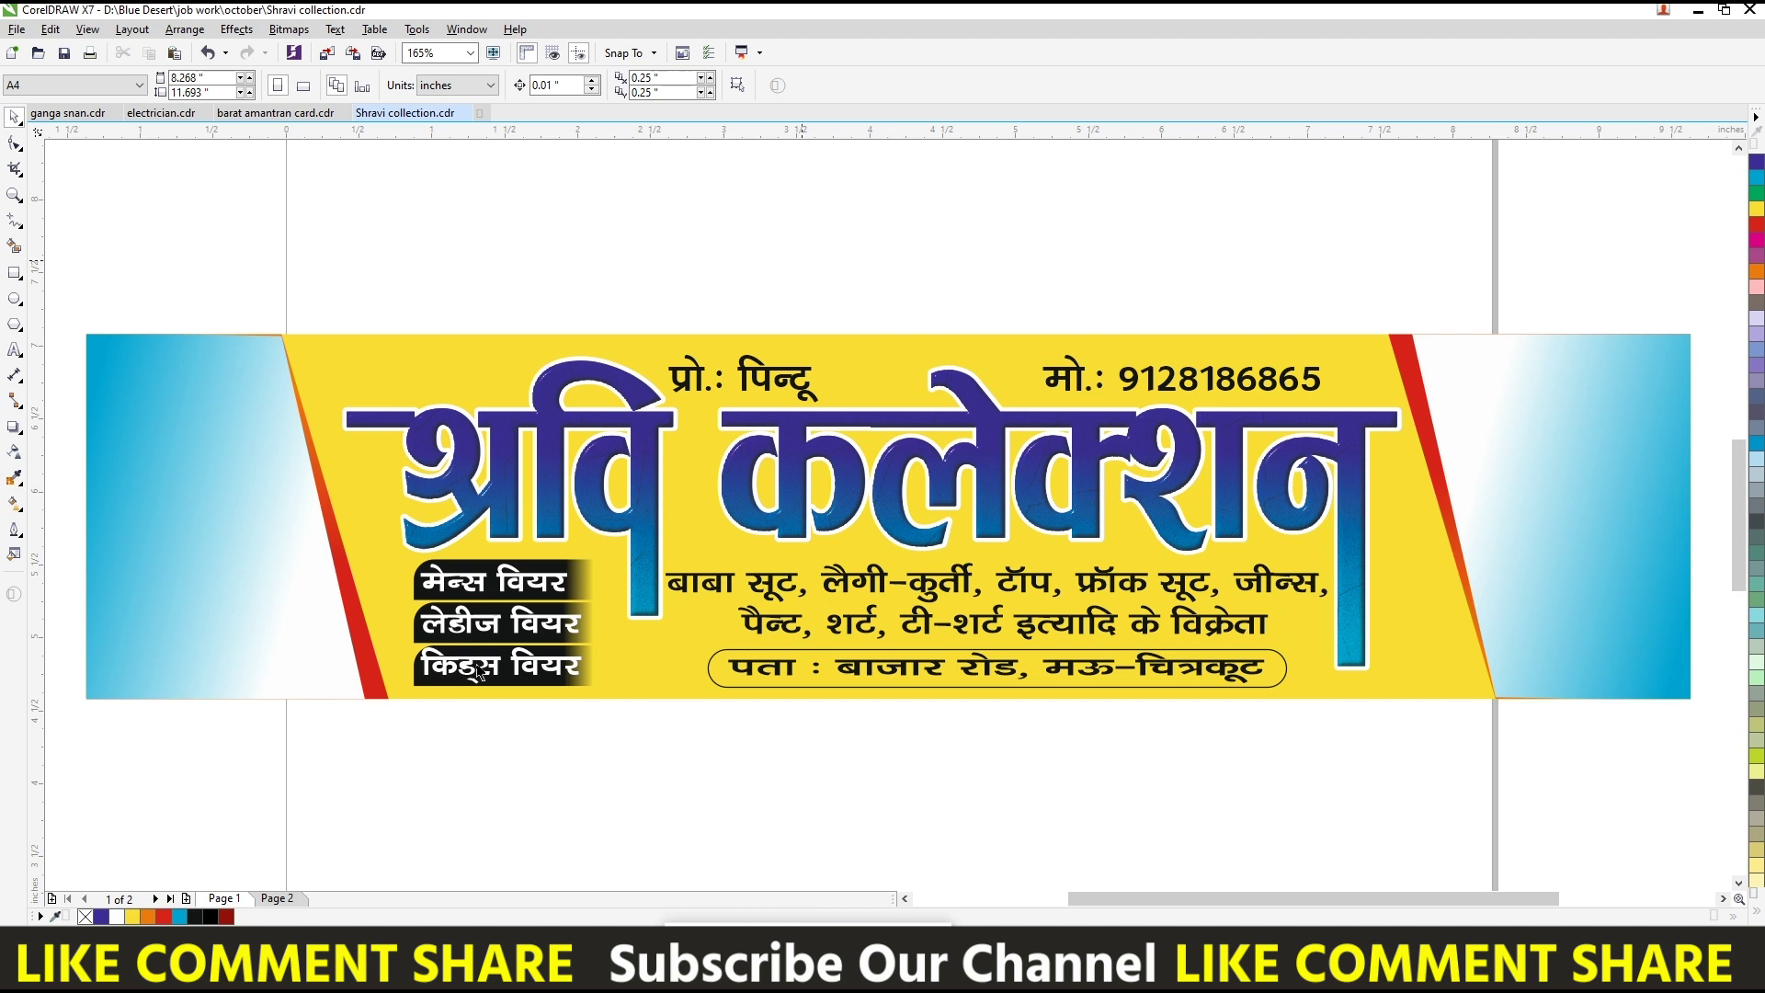
# - In the import dialog, browse to D:\Blue Desert\logo\texture bagground
pyautogui.hotkey('ctrl', 'i')
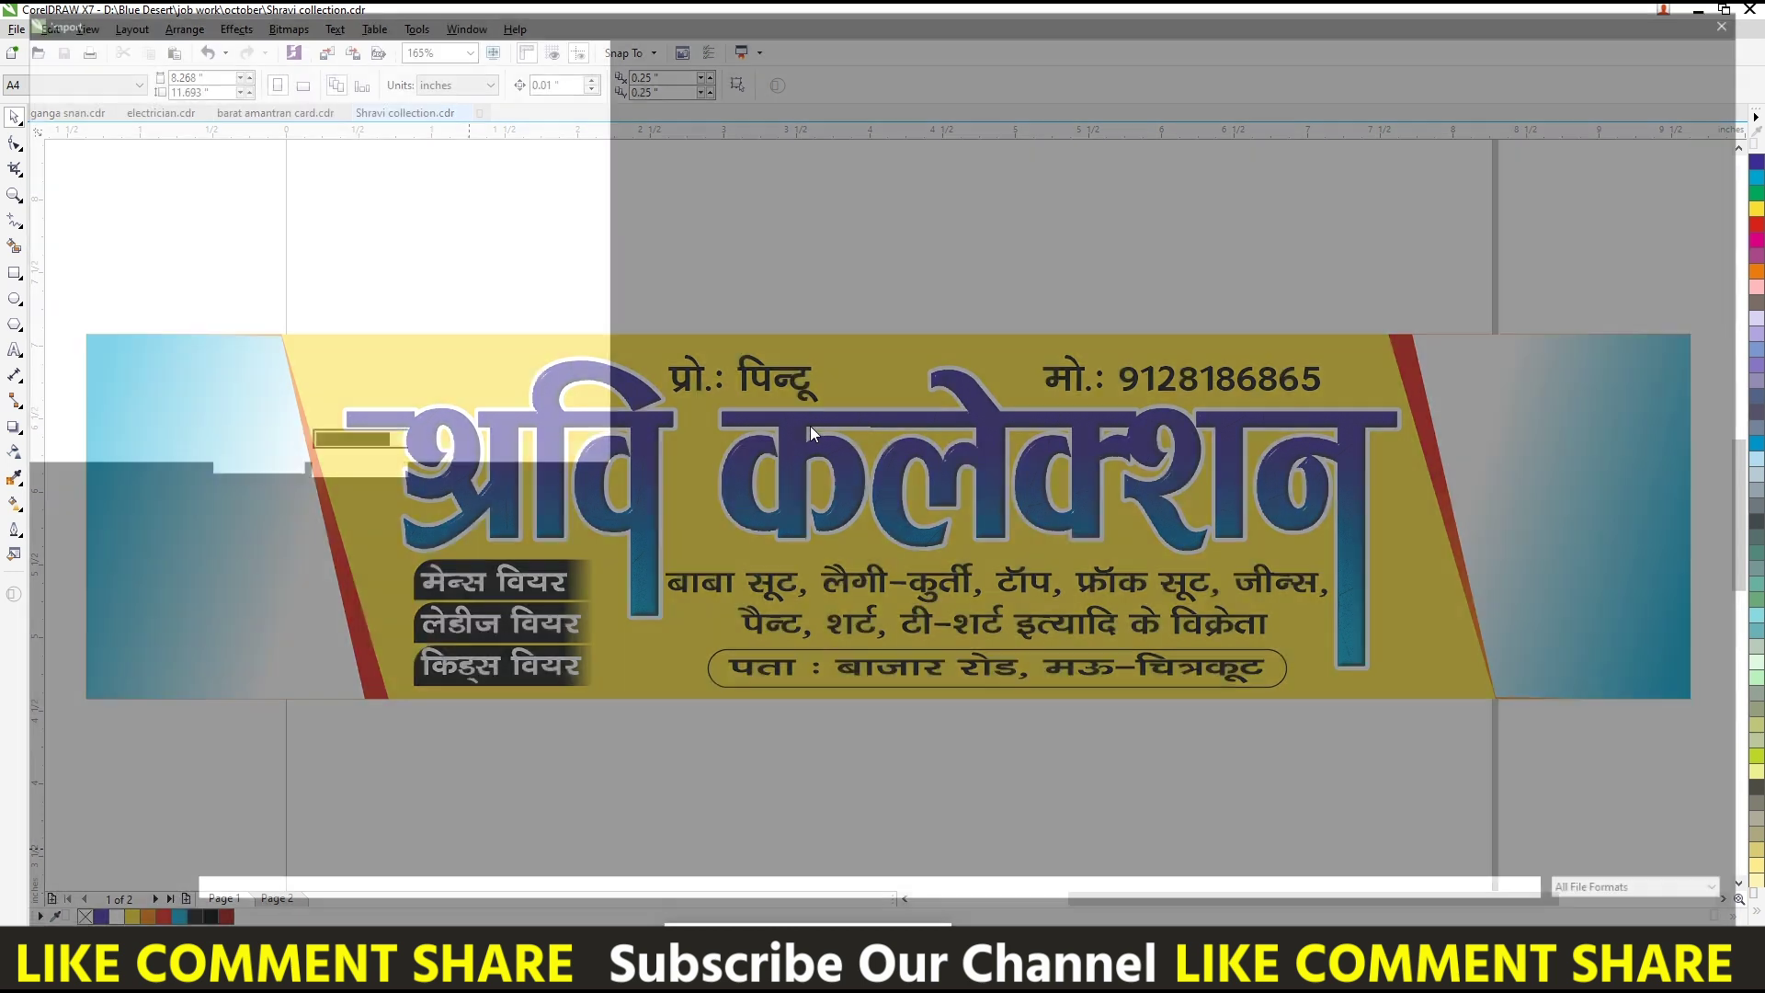
pyautogui.click(90, 443)
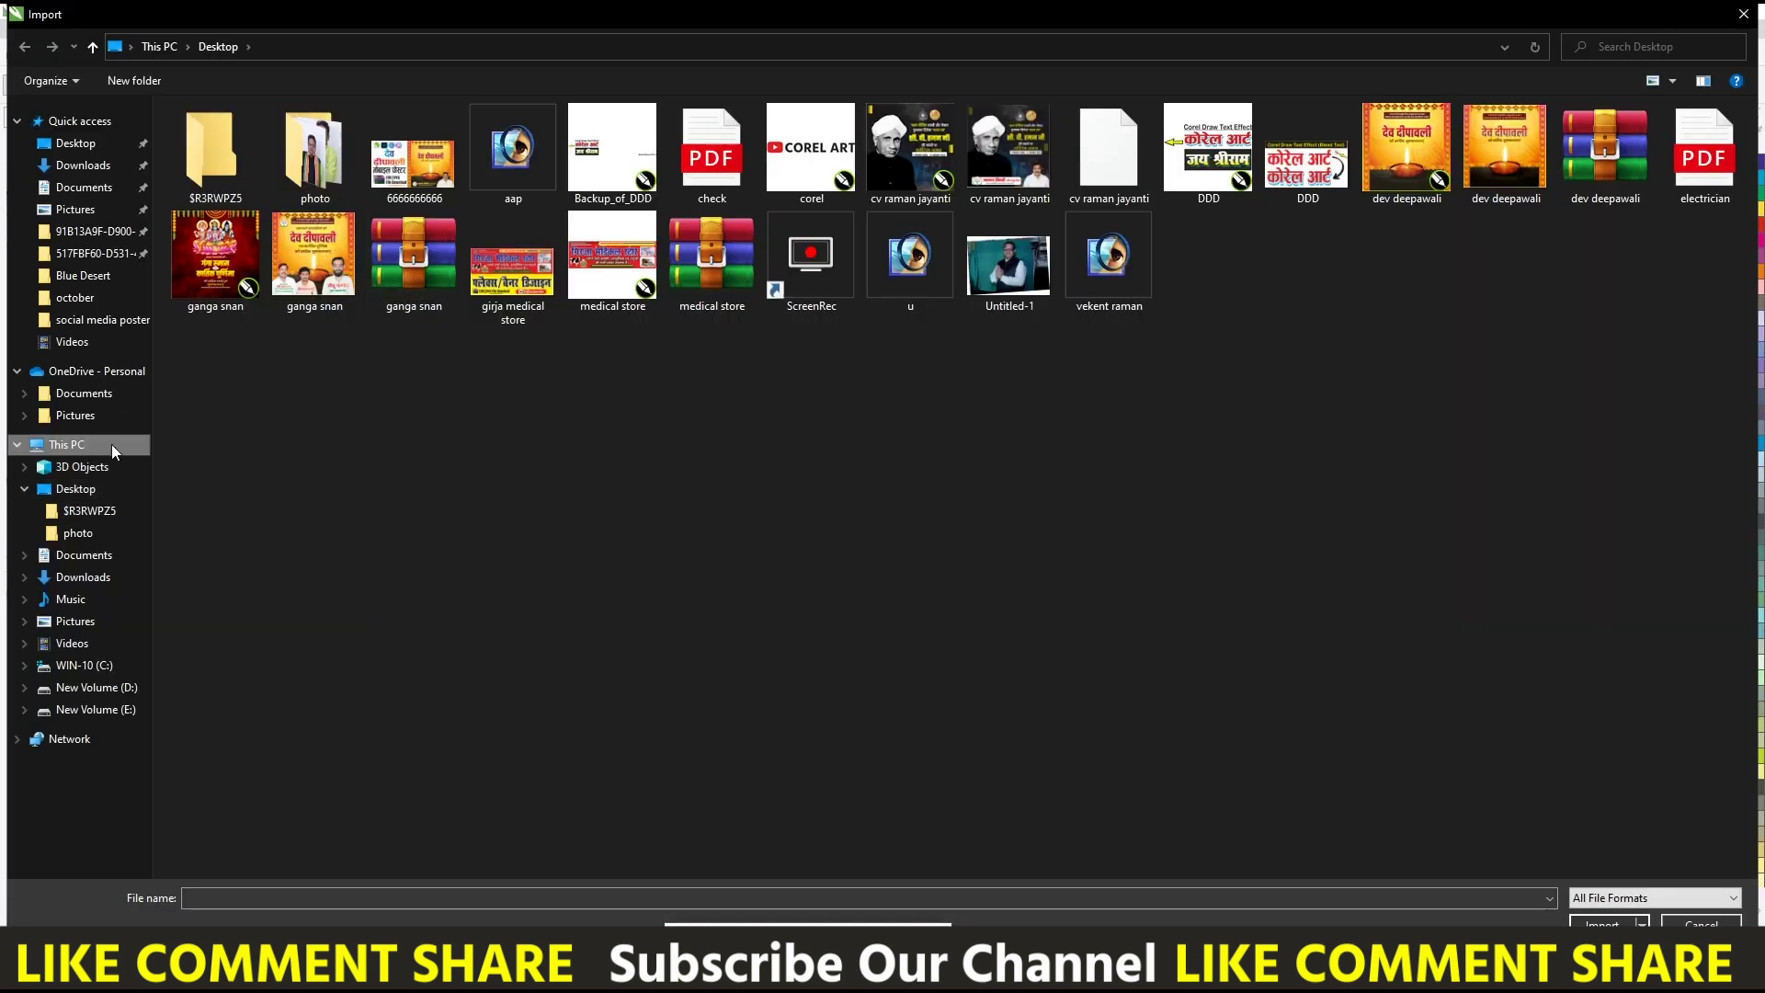
pyautogui.click(448, 290)
pyautogui.press('Return')
pyautogui.doubleClick(217, 157)
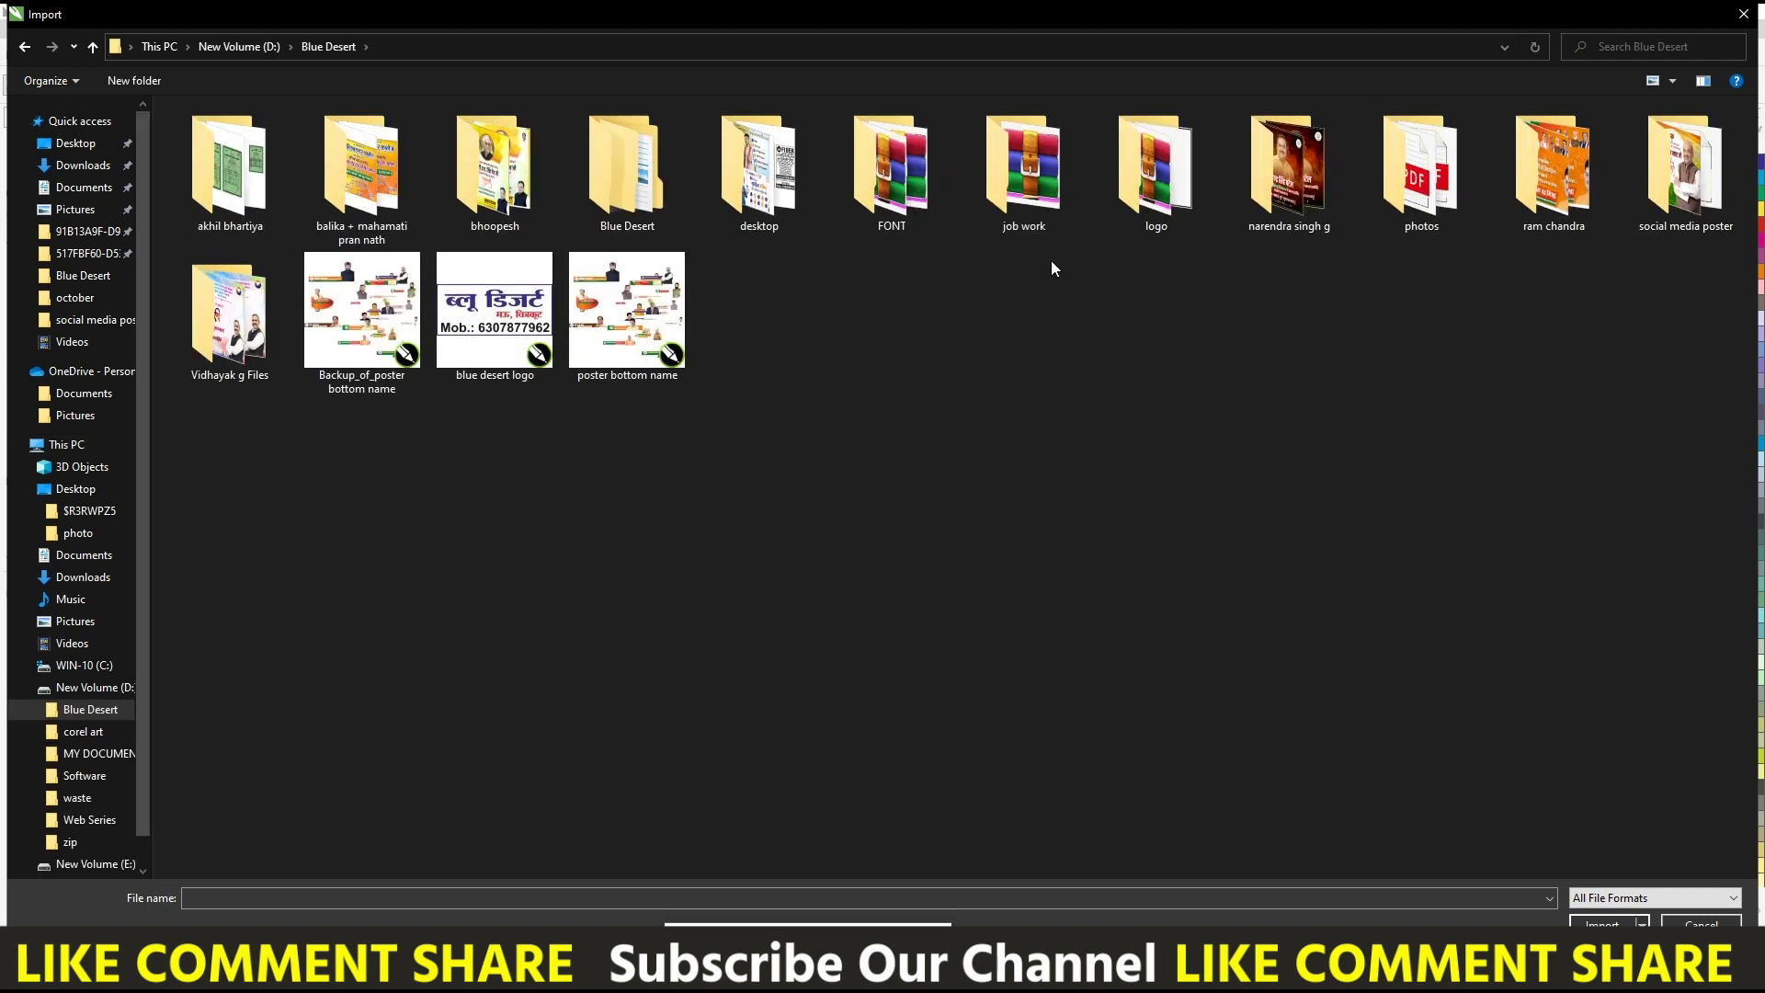
pyautogui.doubleClick(1167, 175)
pyautogui.doubleClick(1051, 215)
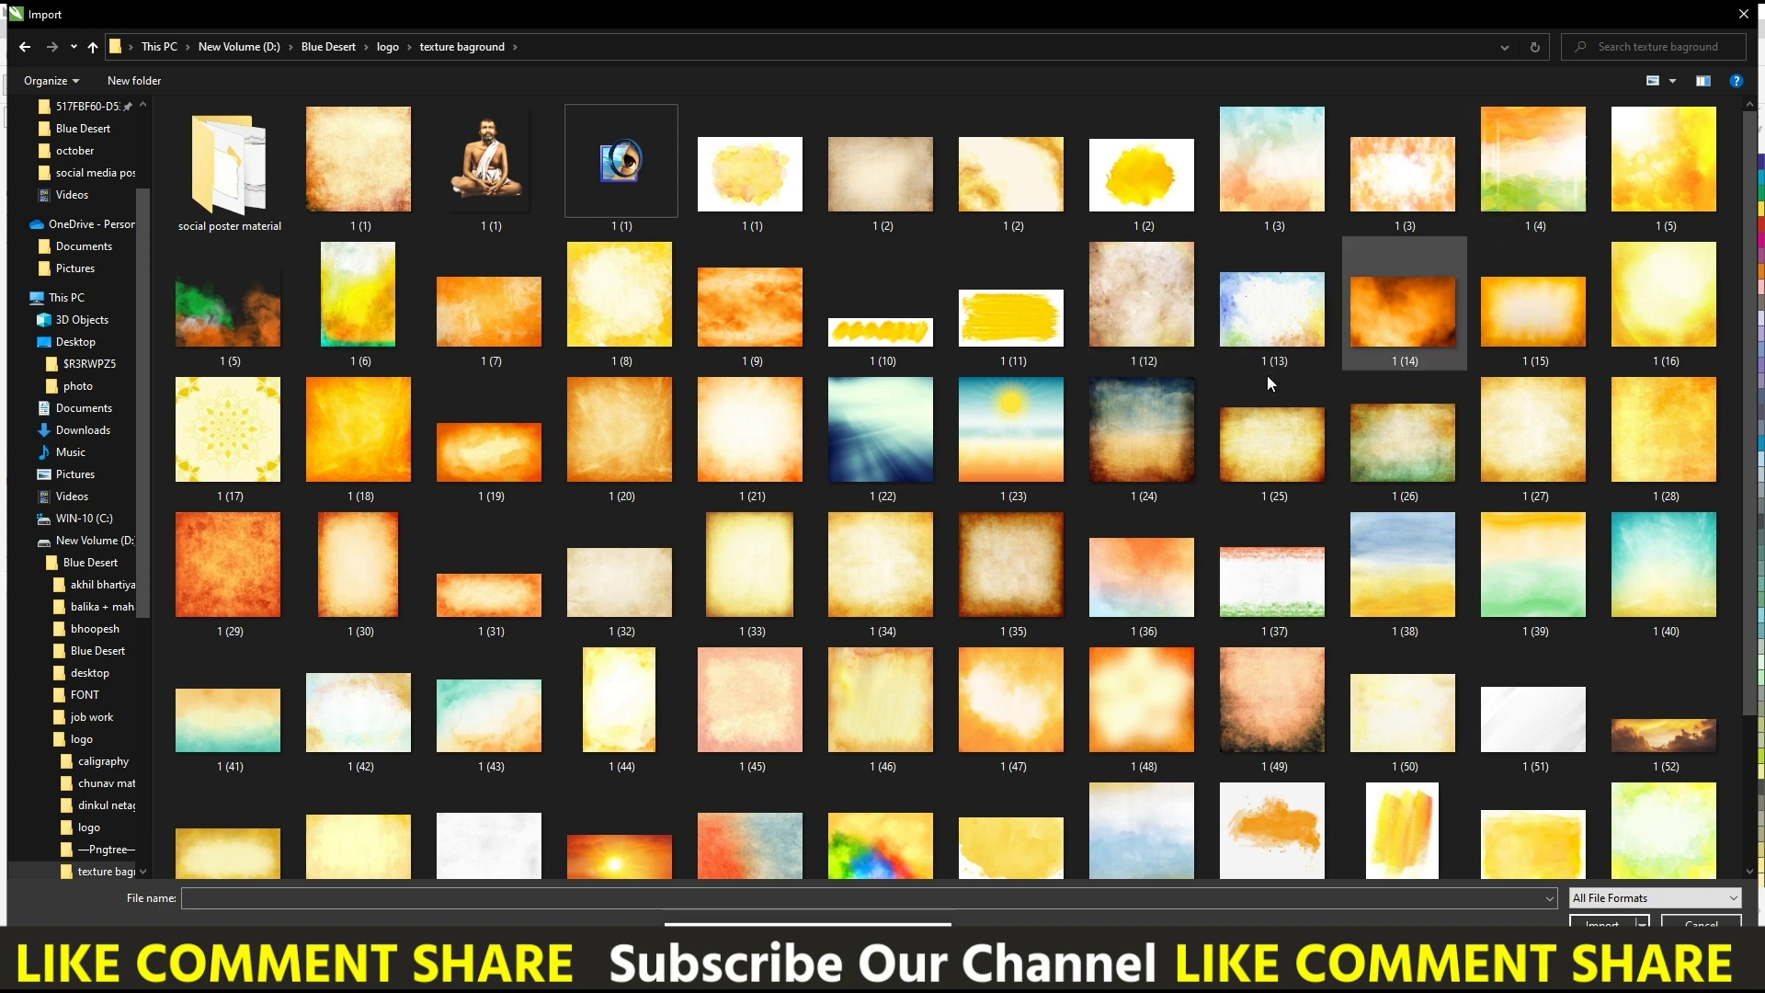
pyautogui.scroll(-3, 1360, 582)
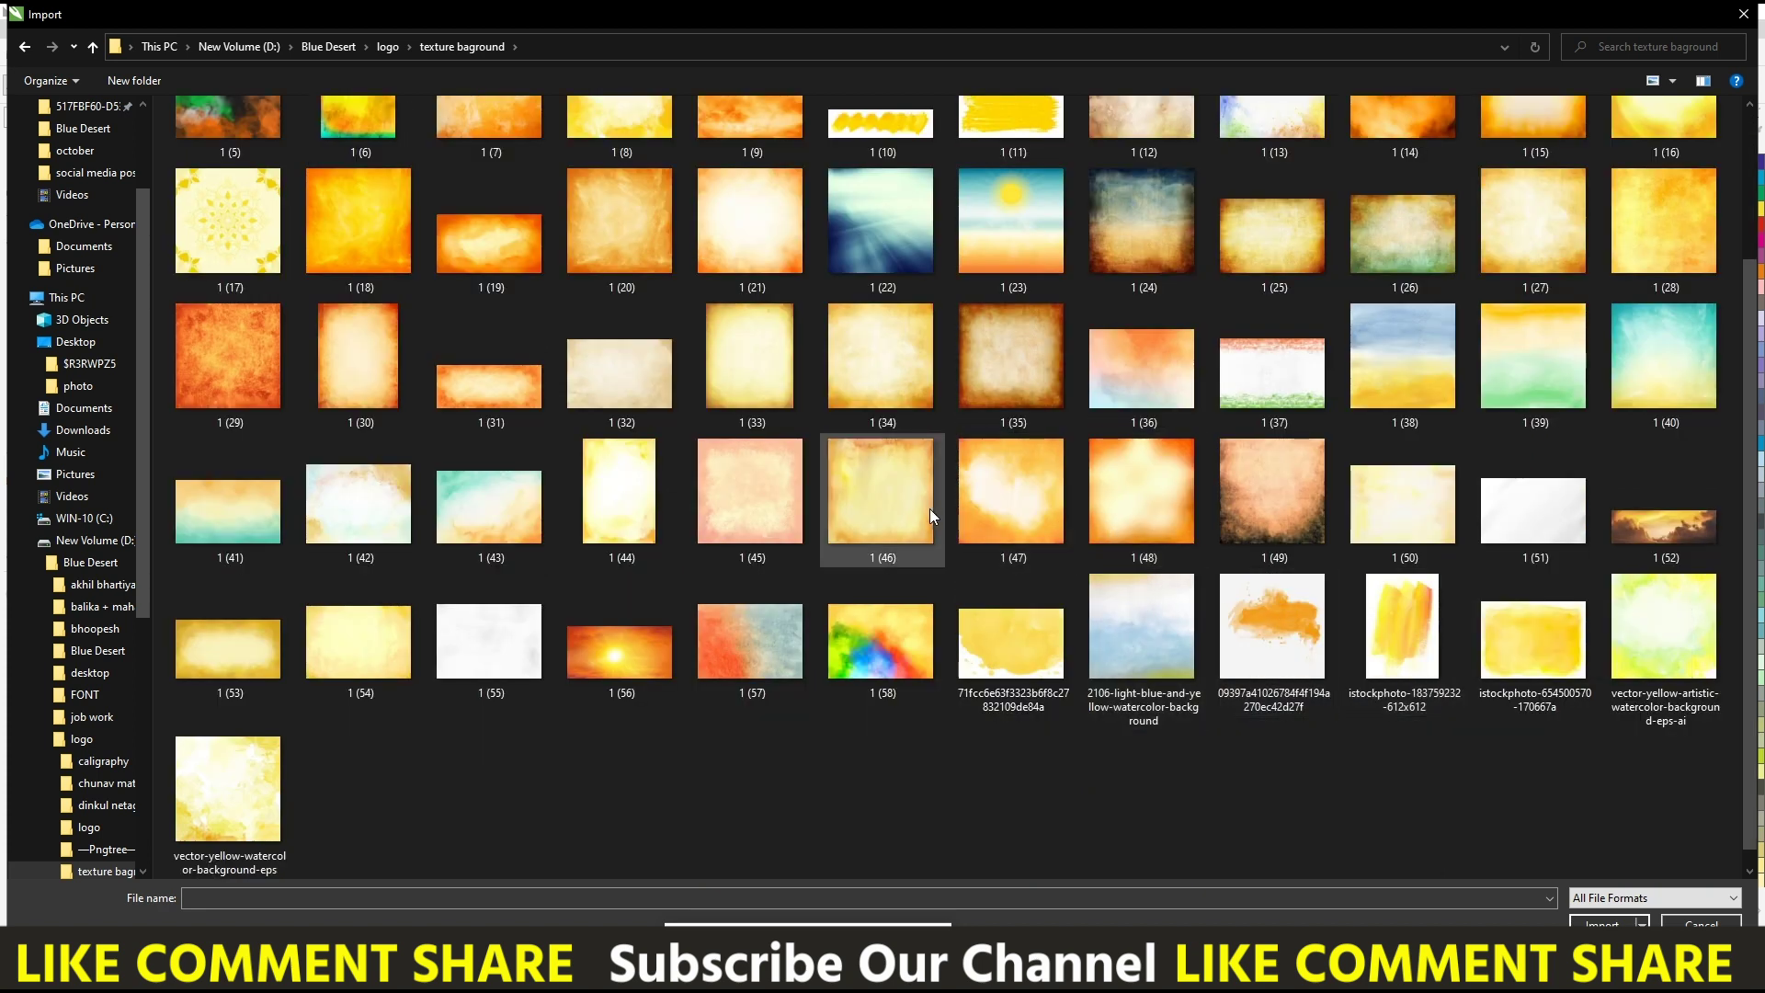
pyautogui.scroll(2, 930, 509)
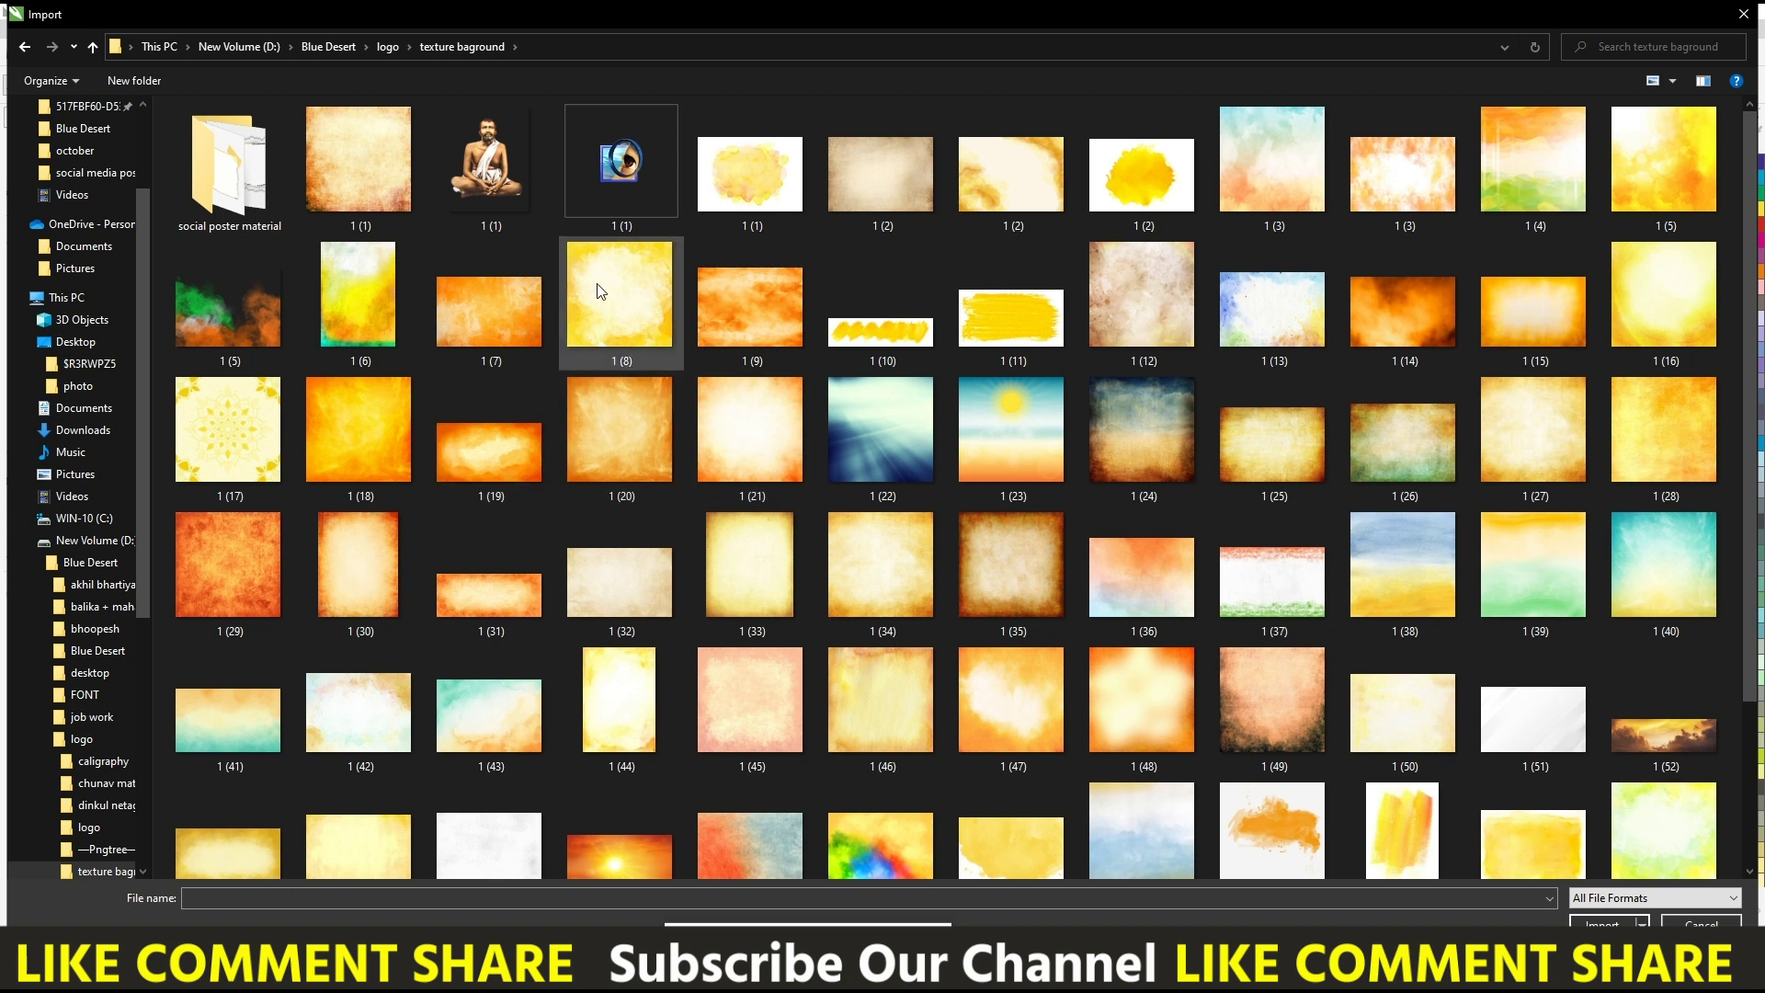
# - Import textures 1 (8) and 1 (6), placing them right of and below the banner
pyautogui.click(364, 331)
pyautogui.keyDown('ctrl'); pyautogui.click(632, 321); pyautogui.keyUp('ctrl')
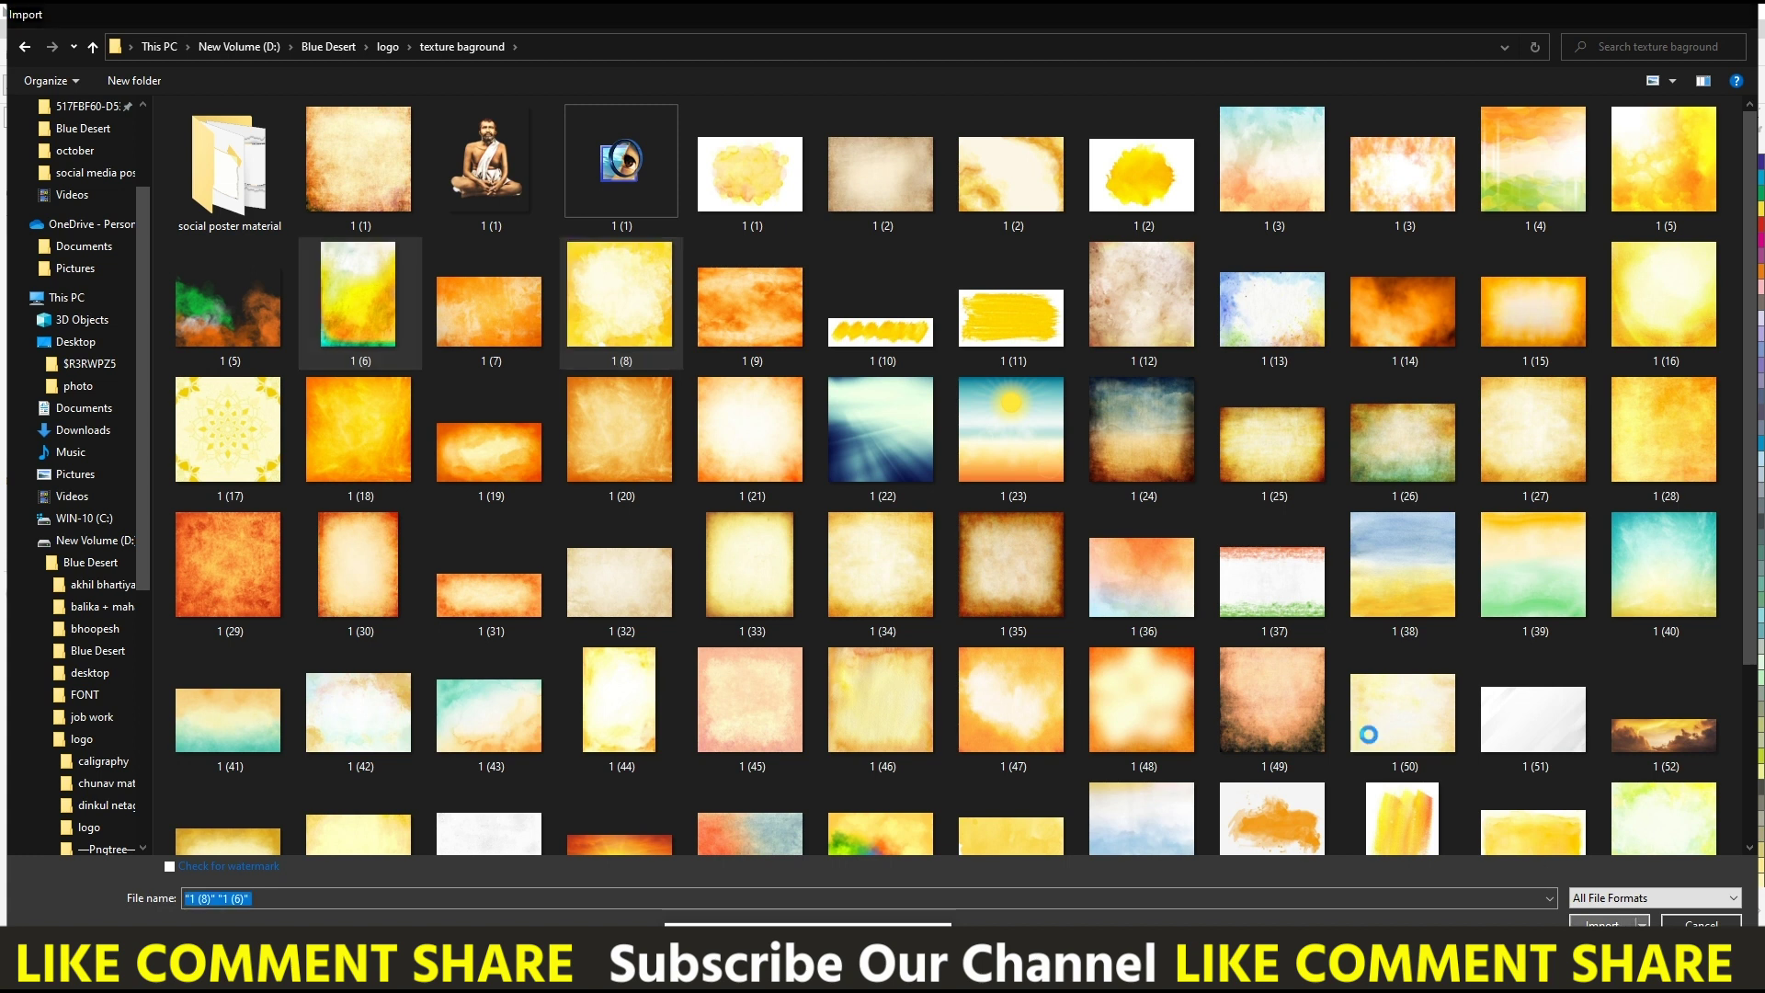
pyautogui.click(1602, 924)
pyautogui.click(1118, 365)
pyautogui.moveTo(840, 443); pyautogui.dragTo(1031, 635)
# - Rotate the right-hand texture 90° into landscape orientation
pyautogui.click(1159, 450)
pyautogui.scroll(2, 1195, 407)
pyautogui.scroll(2, 1190, 404)
pyautogui.scroll(-2, 1187, 404)
pyautogui.click(1174, 398)
pyautogui.moveTo(1272, 317); pyautogui.dragTo(1344, 613)
# - PowerClip the square yellow texture into the banner and stretch it to fit
pyautogui.click(1044, 504)
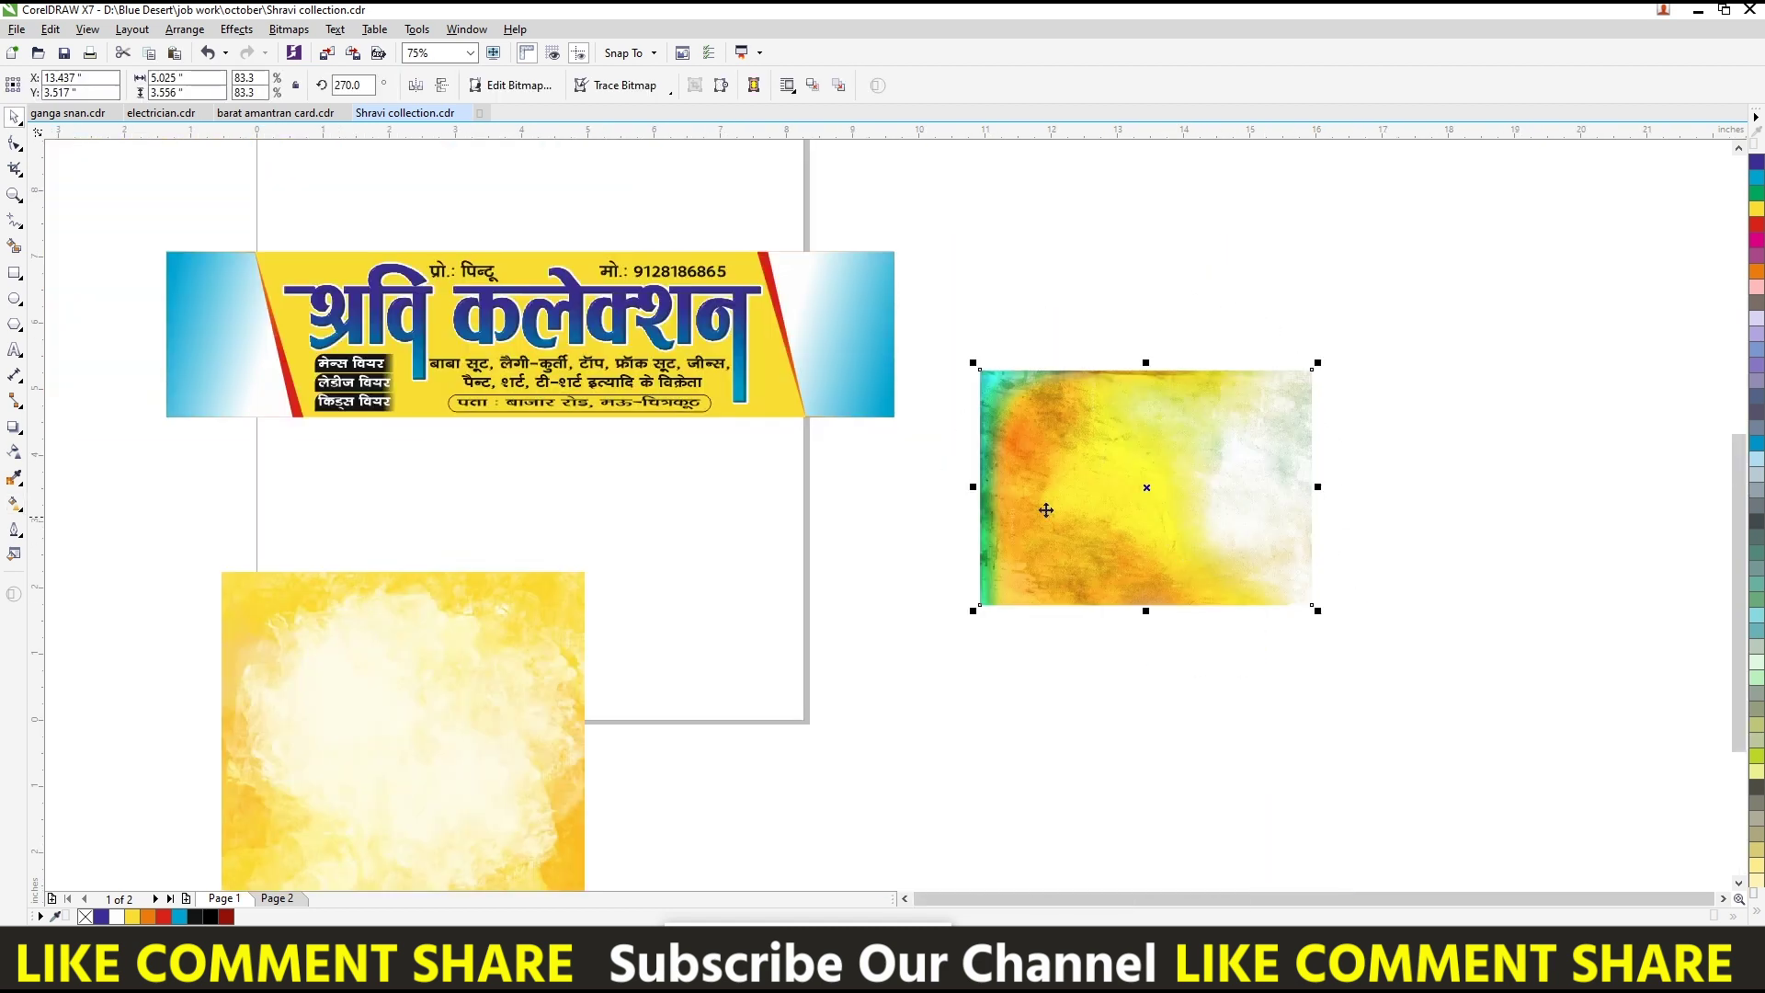
pyautogui.moveTo(504, 662); pyautogui.dragTo(674, 370)
pyautogui.keyDown('ctrl'); pyautogui.click(515, 257); pyautogui.keyUp('ctrl')
pyautogui.moveTo(717, 332); pyautogui.dragTo(824, 332)
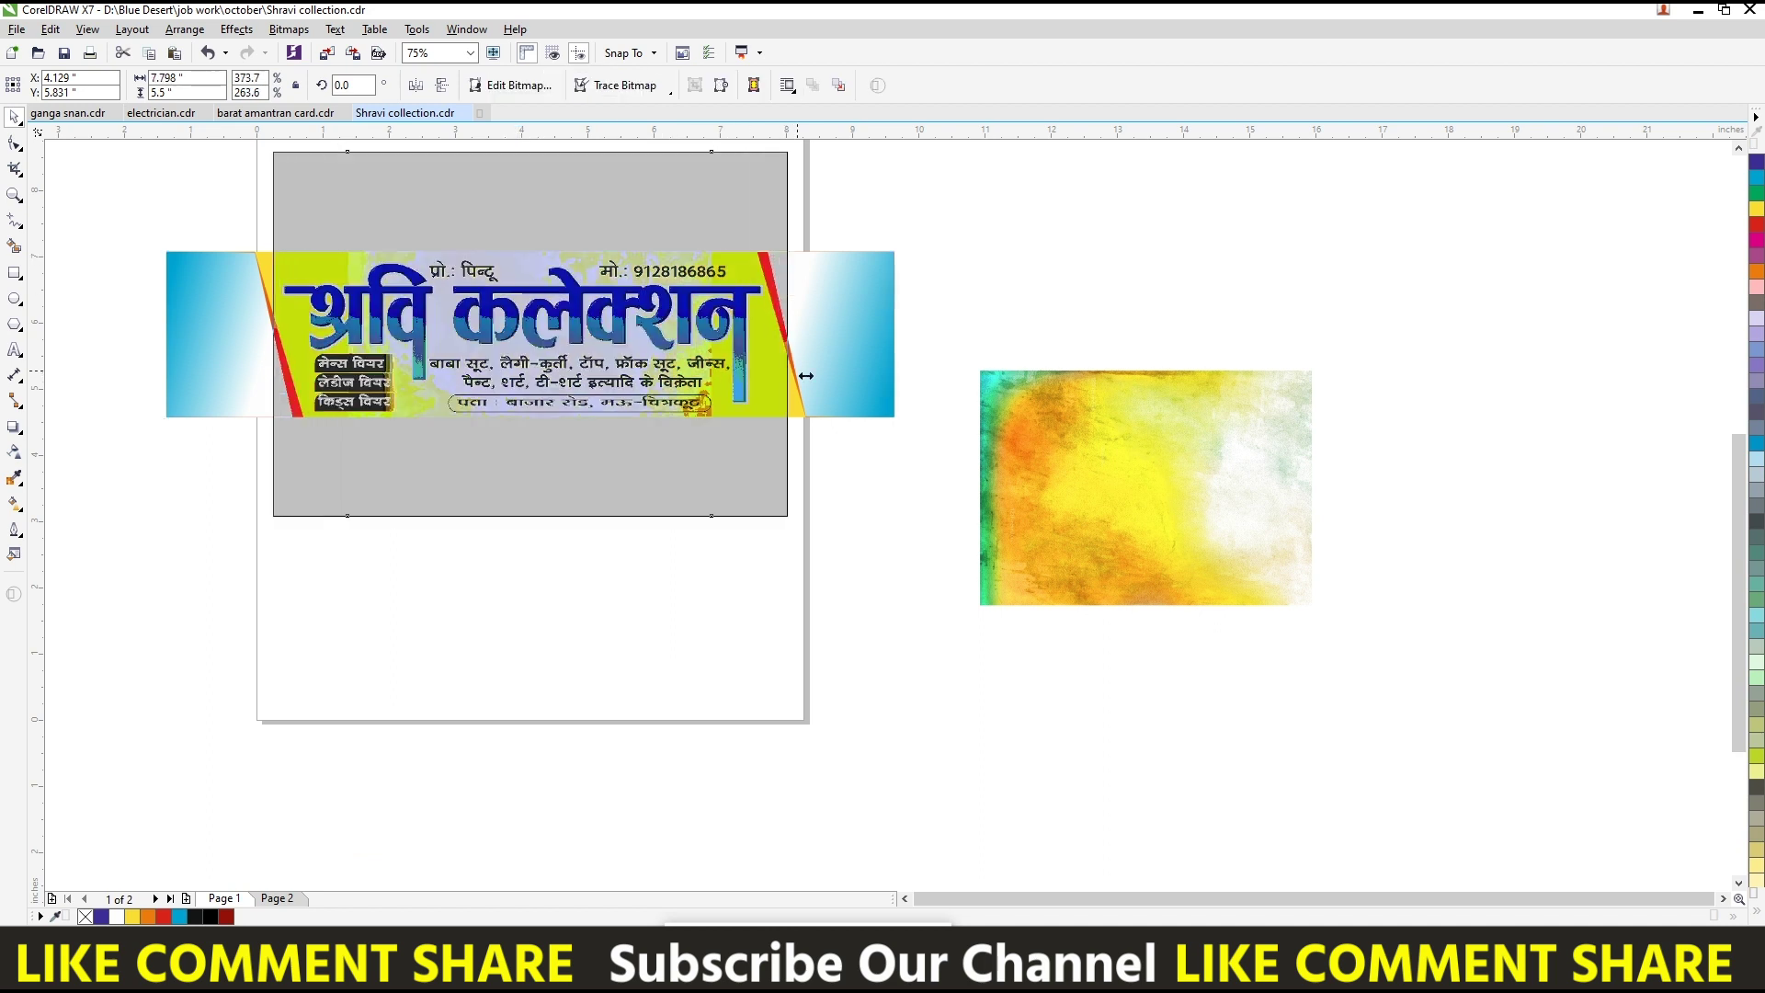
pyautogui.moveTo(529, 520); pyautogui.dragTo(564, 423)
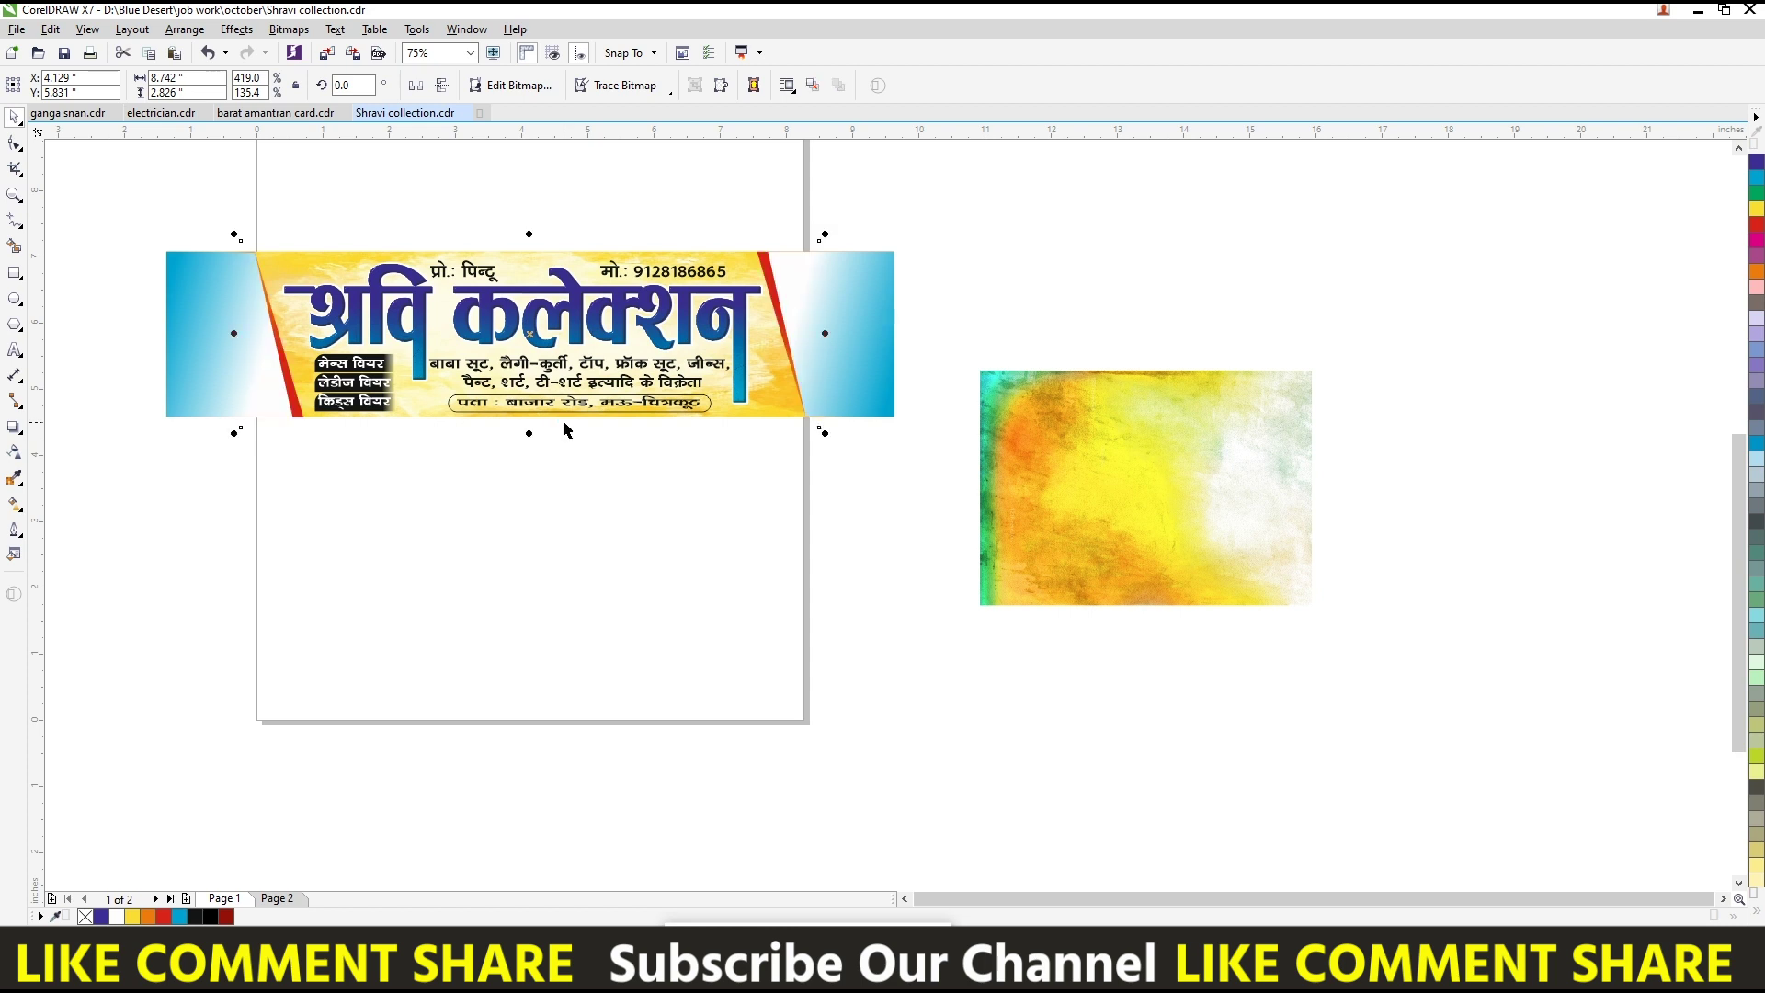
# - Soften the texture with a Gaussian Blur of radius 5.8
pyautogui.click(289, 28)
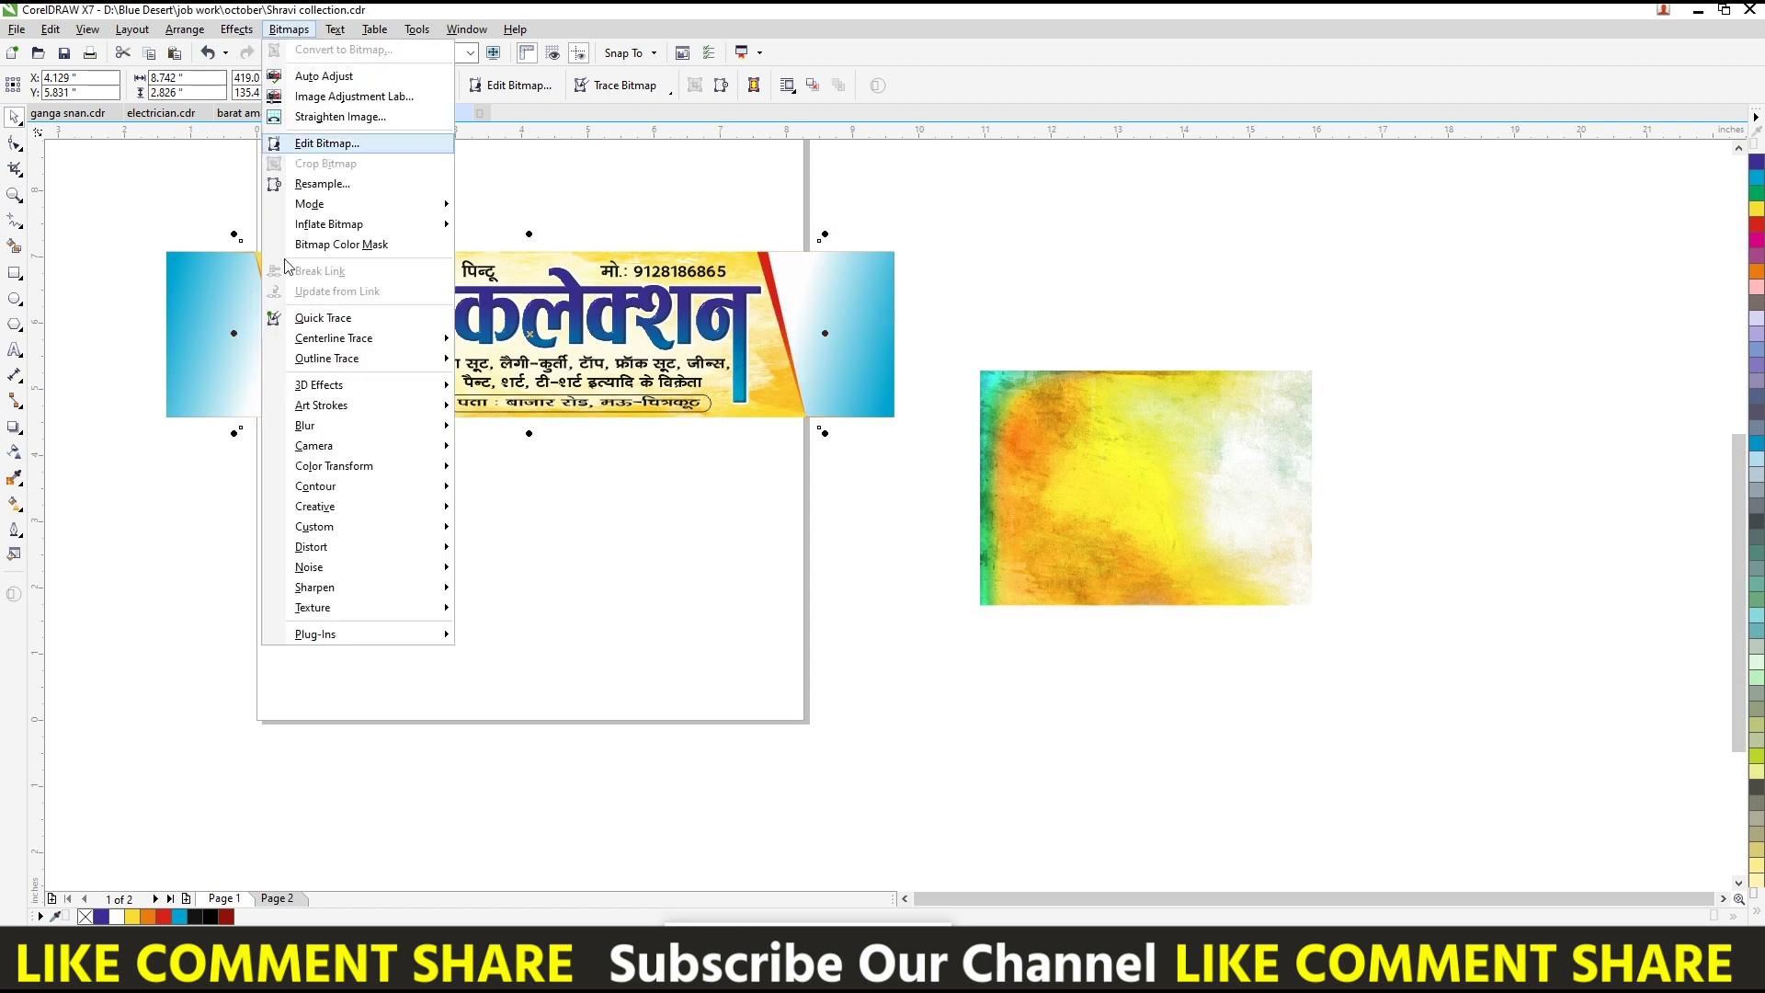
pyautogui.moveTo(306, 425)
pyautogui.click(492, 446)
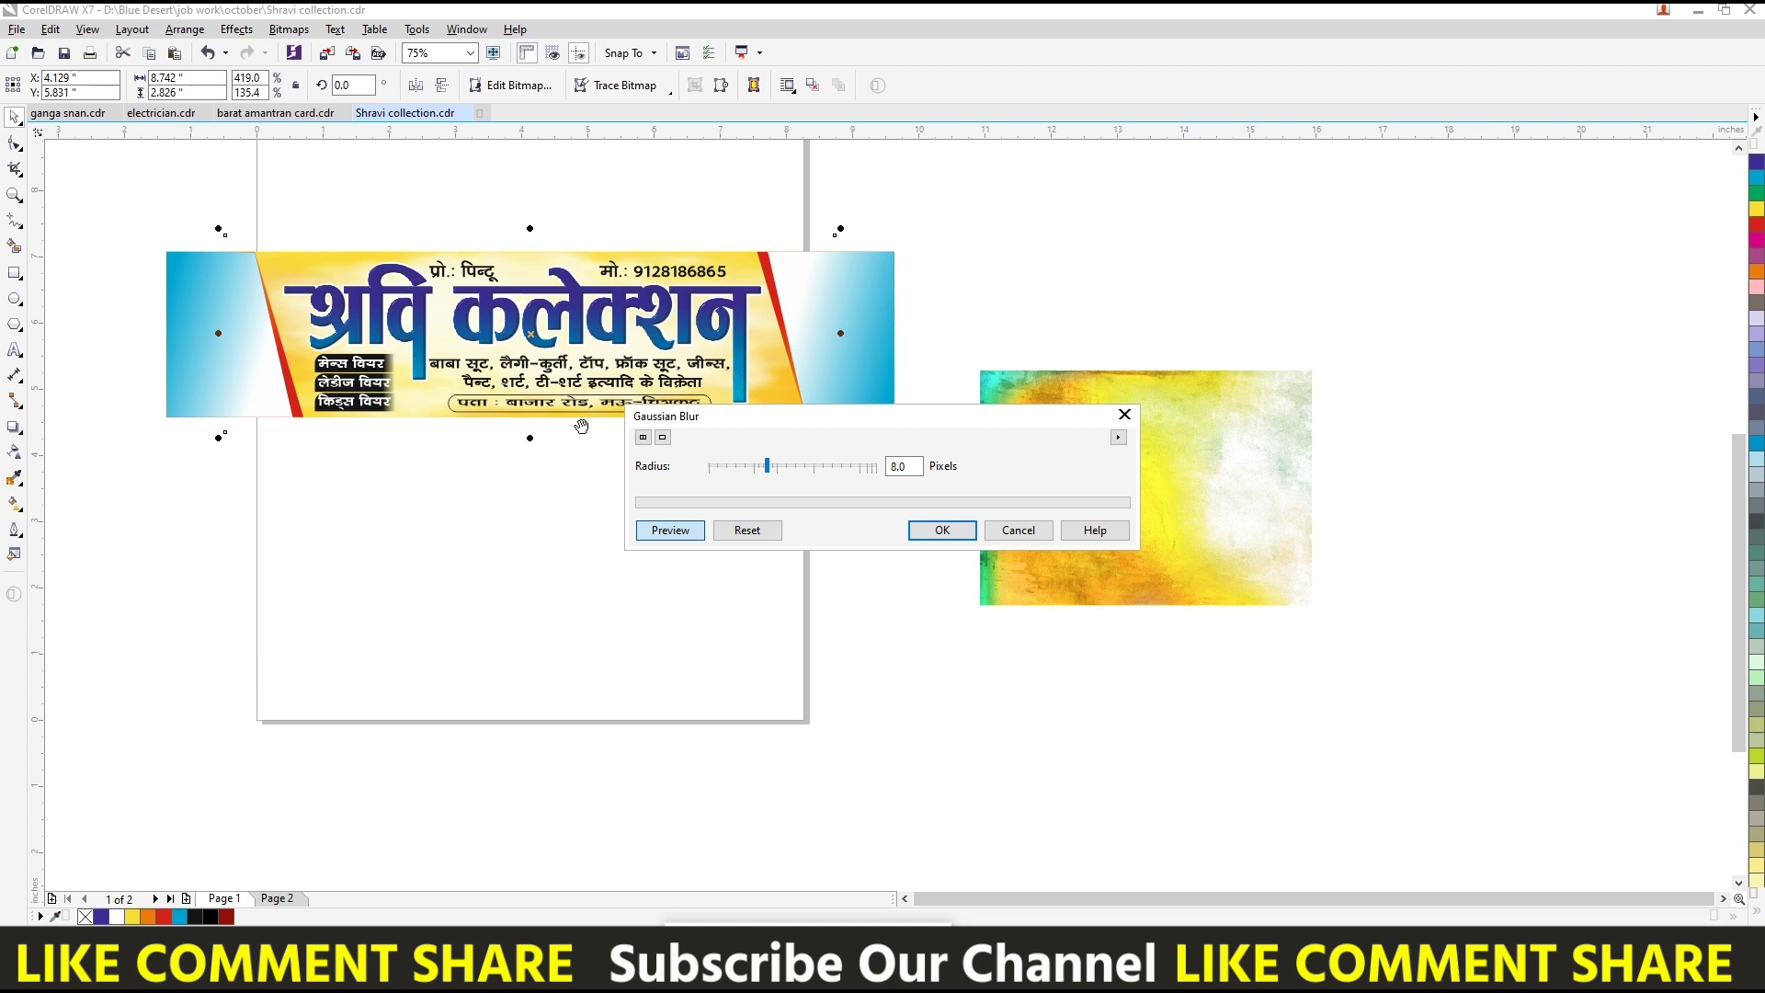
pyautogui.moveTo(761, 472); pyautogui.dragTo(758, 474)
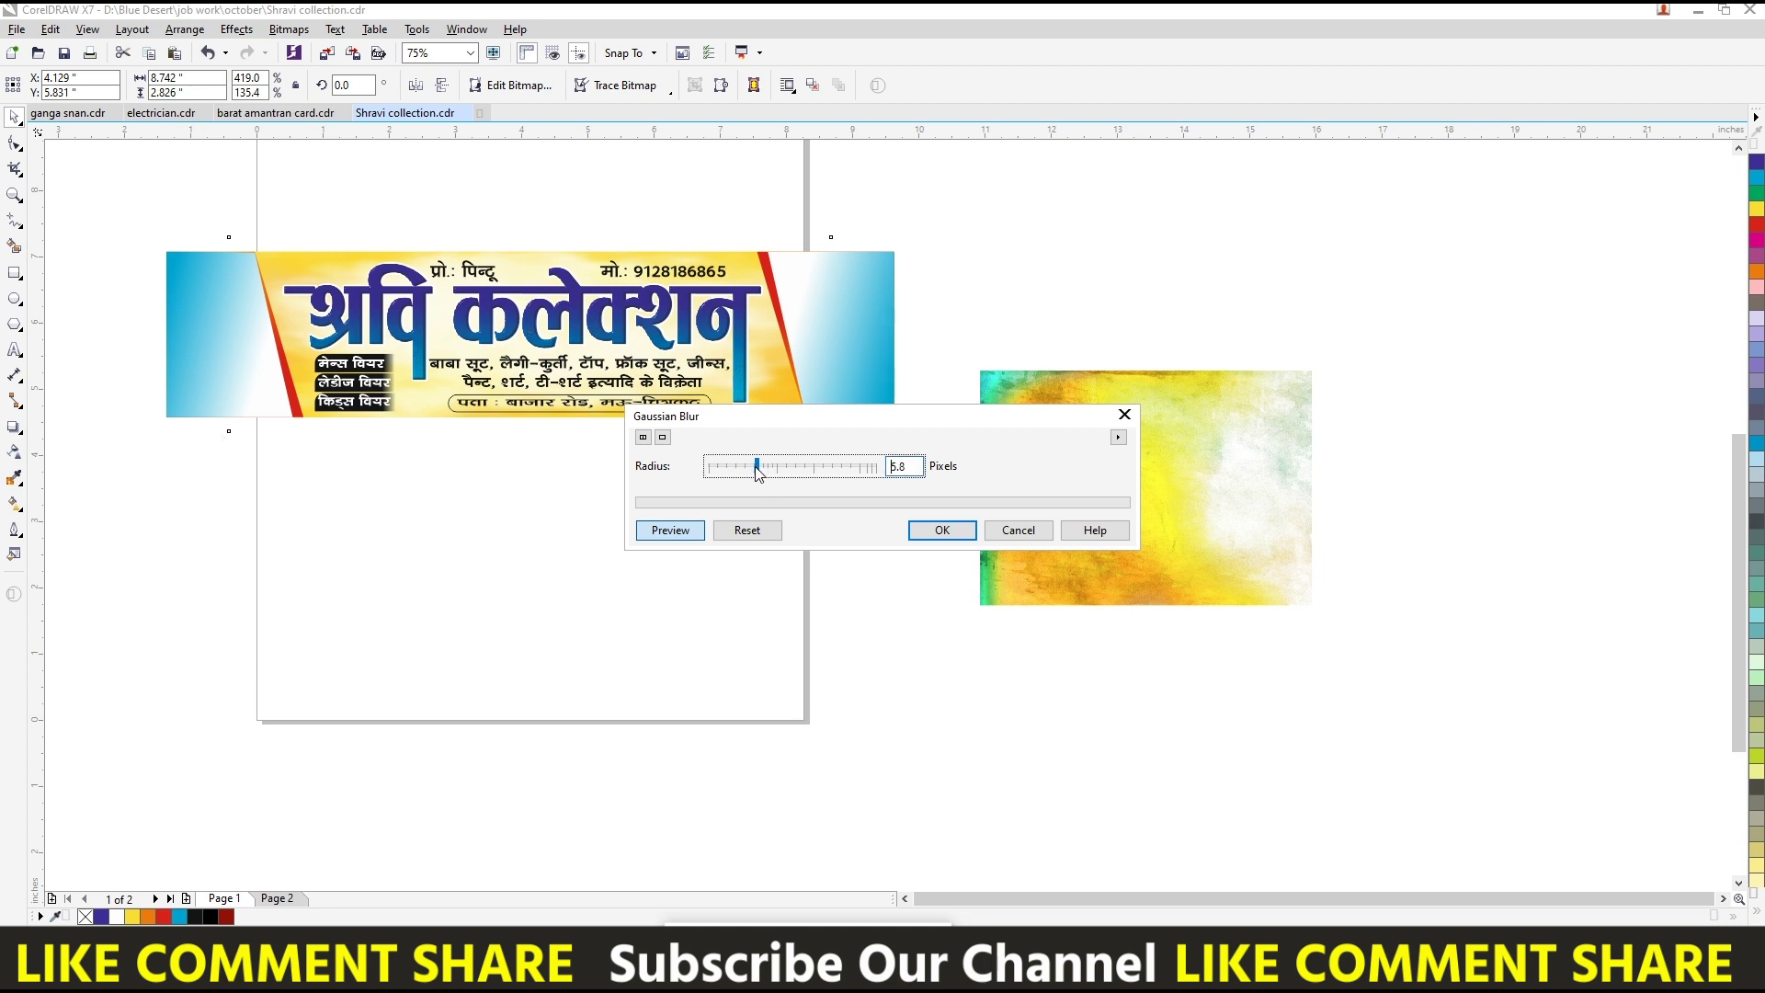
pyautogui.click(915, 533)
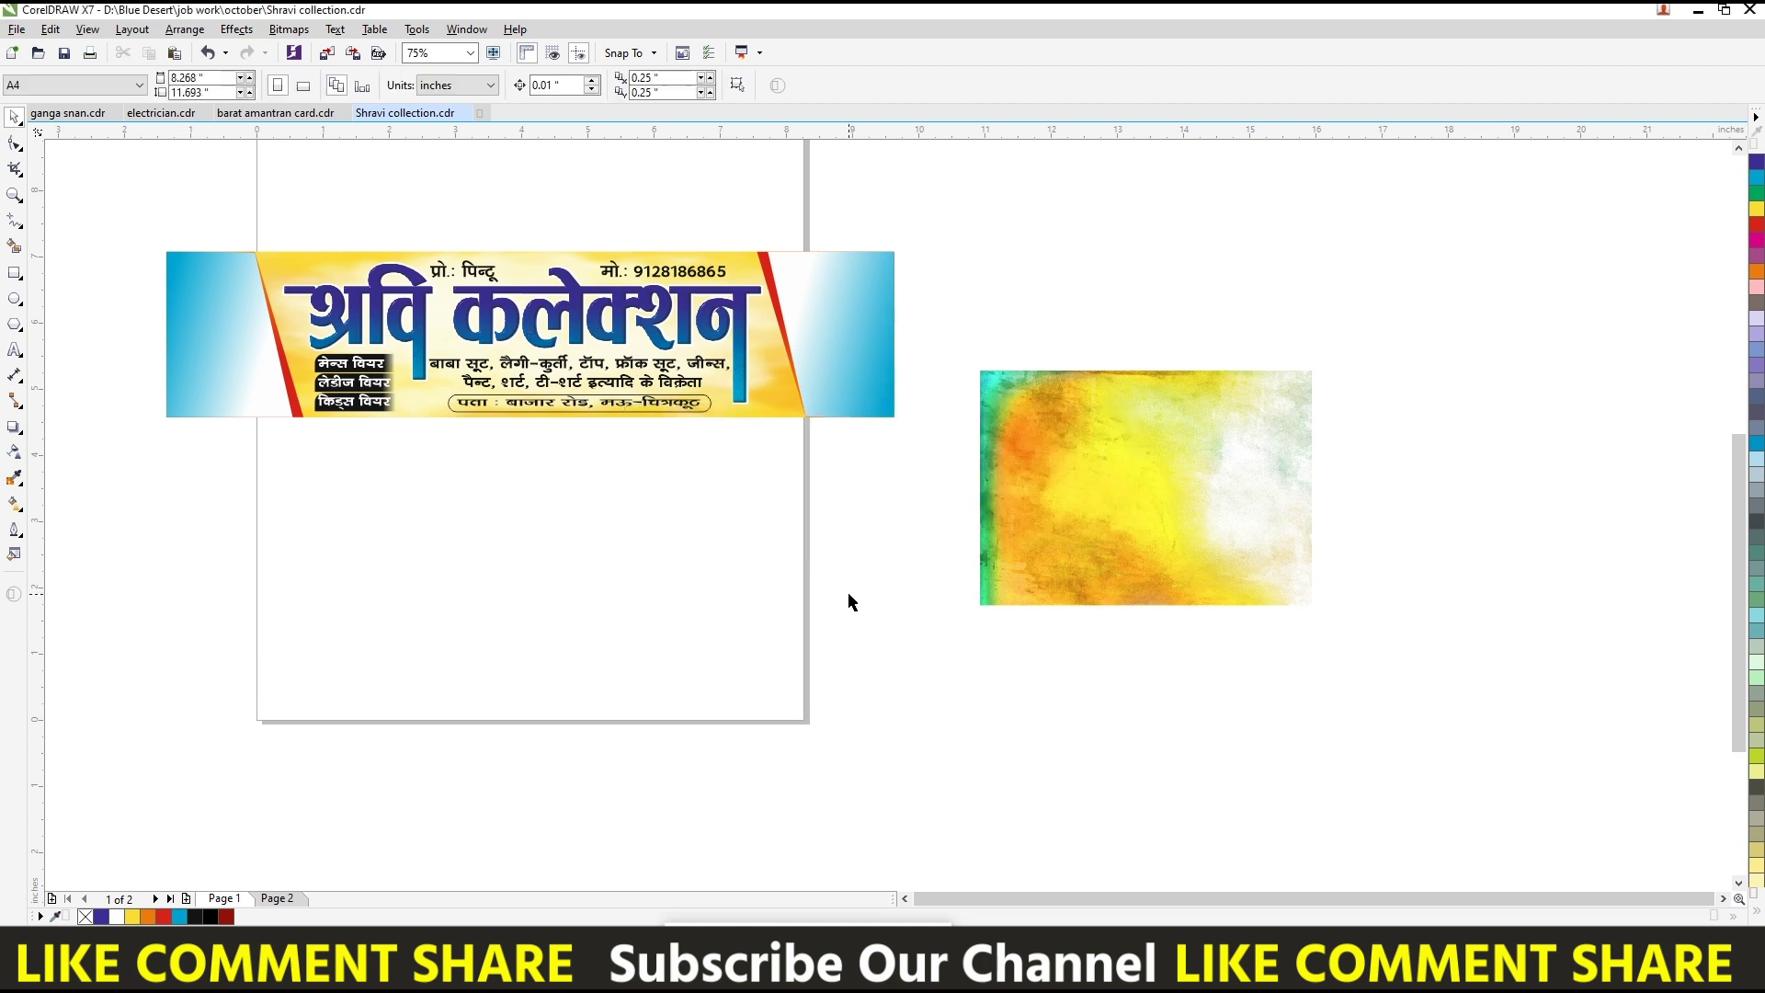
pyautogui.hotkey('shift', 'F2')
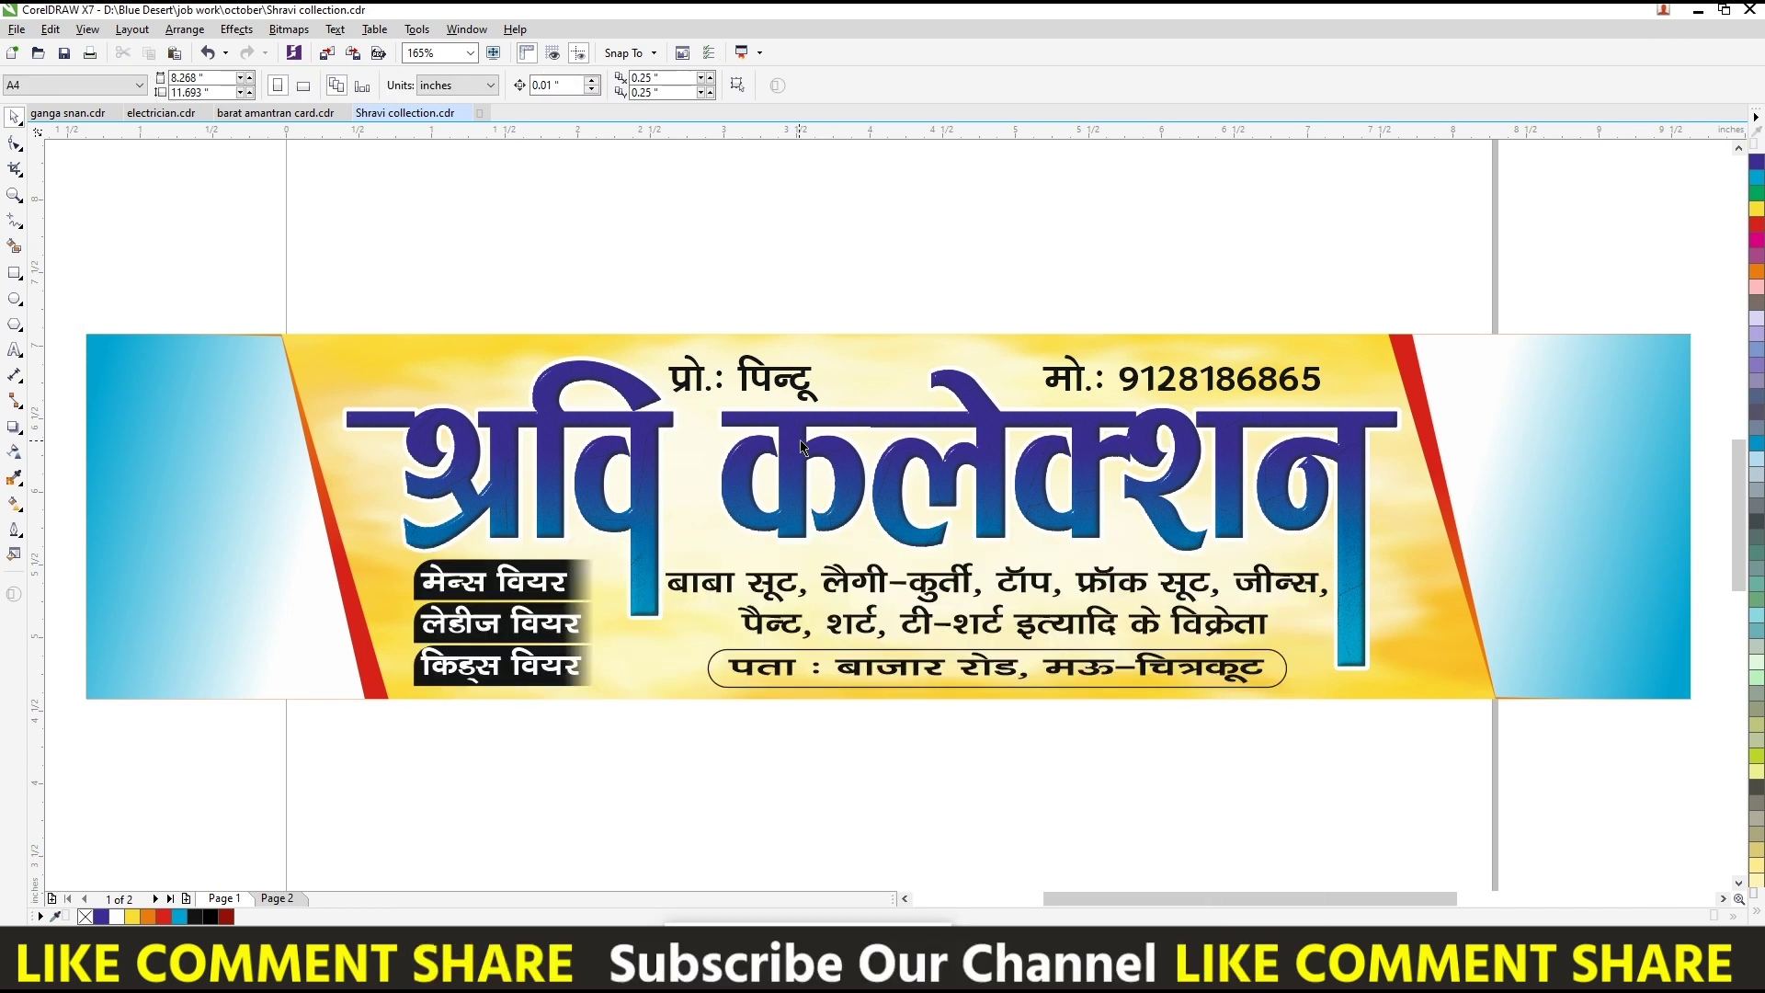
# - Give the श्रवि कलेक्शन heading an orange outline and nudge it slightly right and down
pyautogui.click(798, 444)
pyautogui.press('Escape')
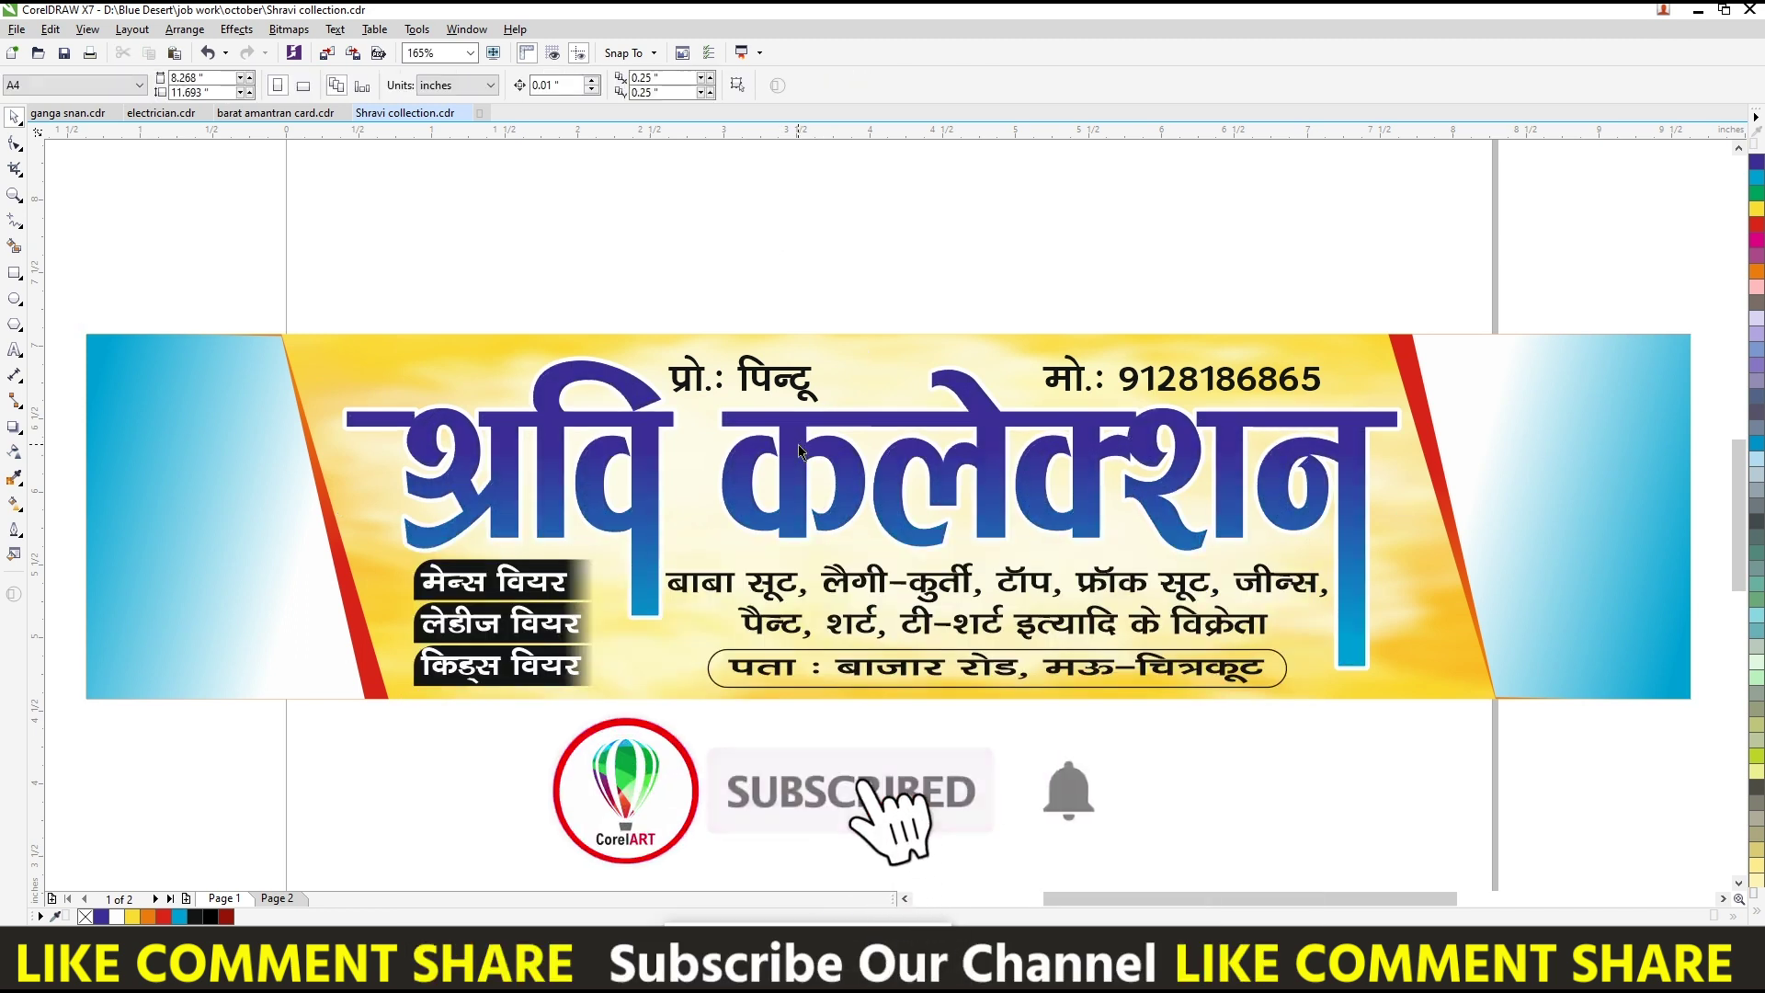
pyautogui.click(799, 450)
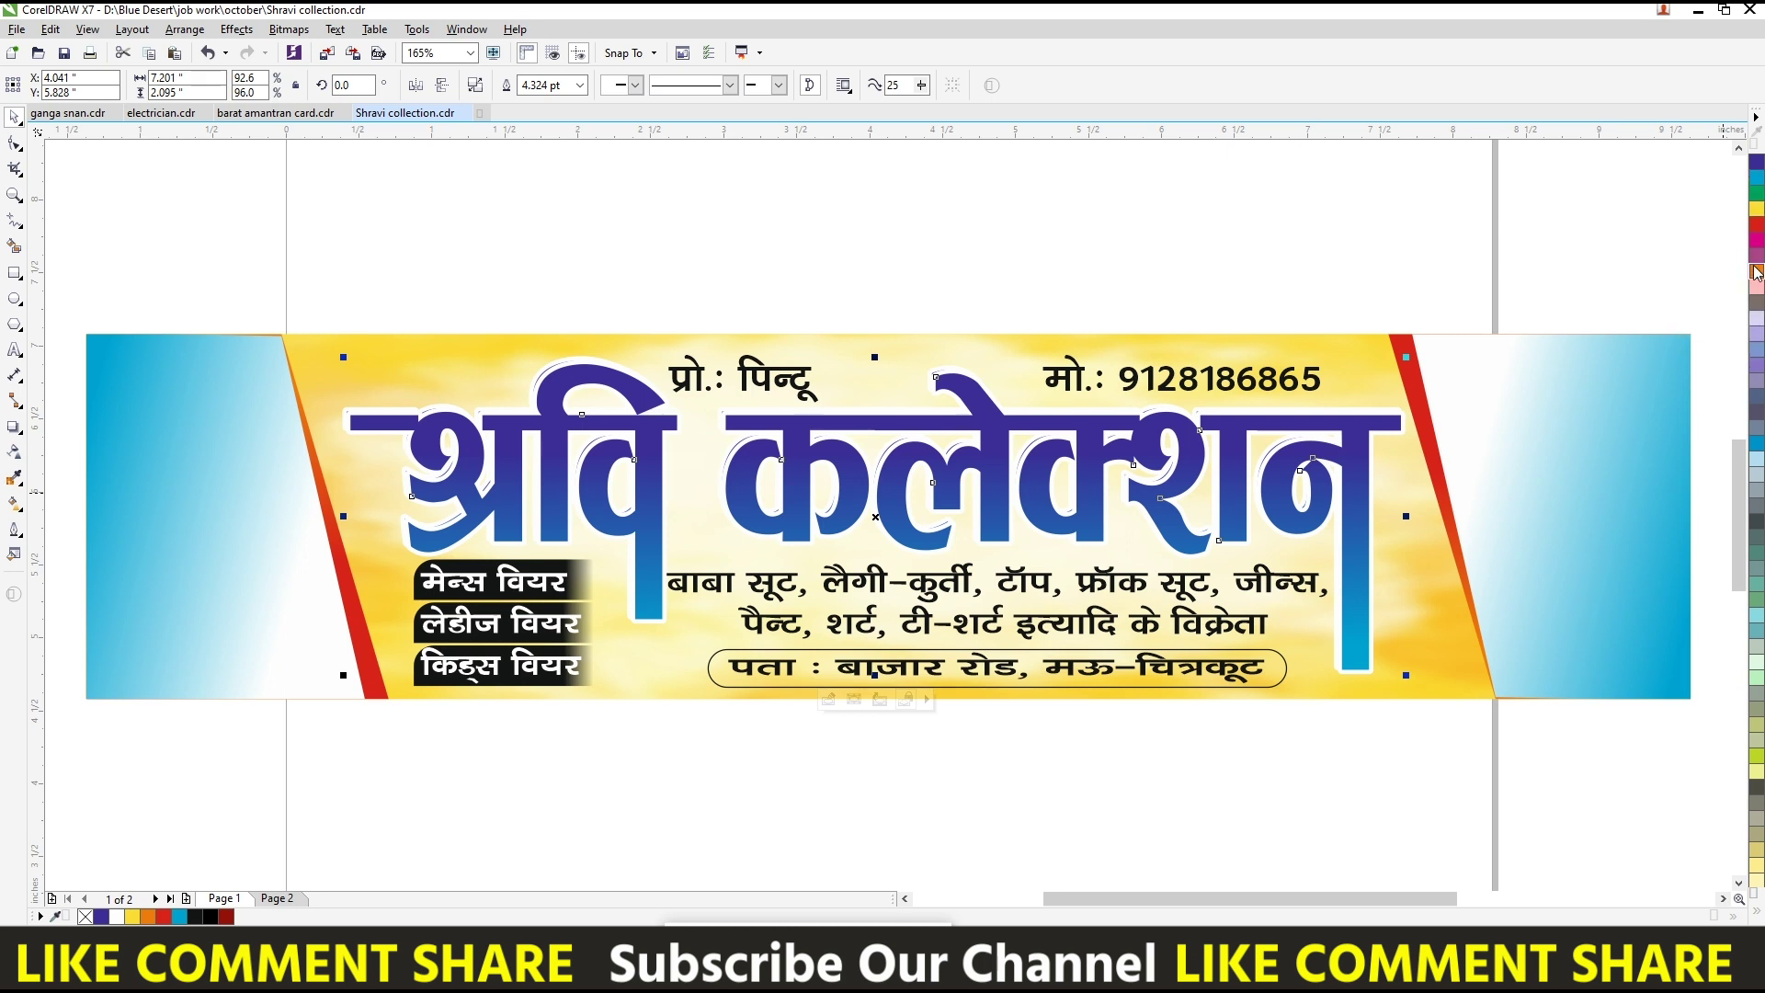
pyautogui.rightClick(1756, 188)
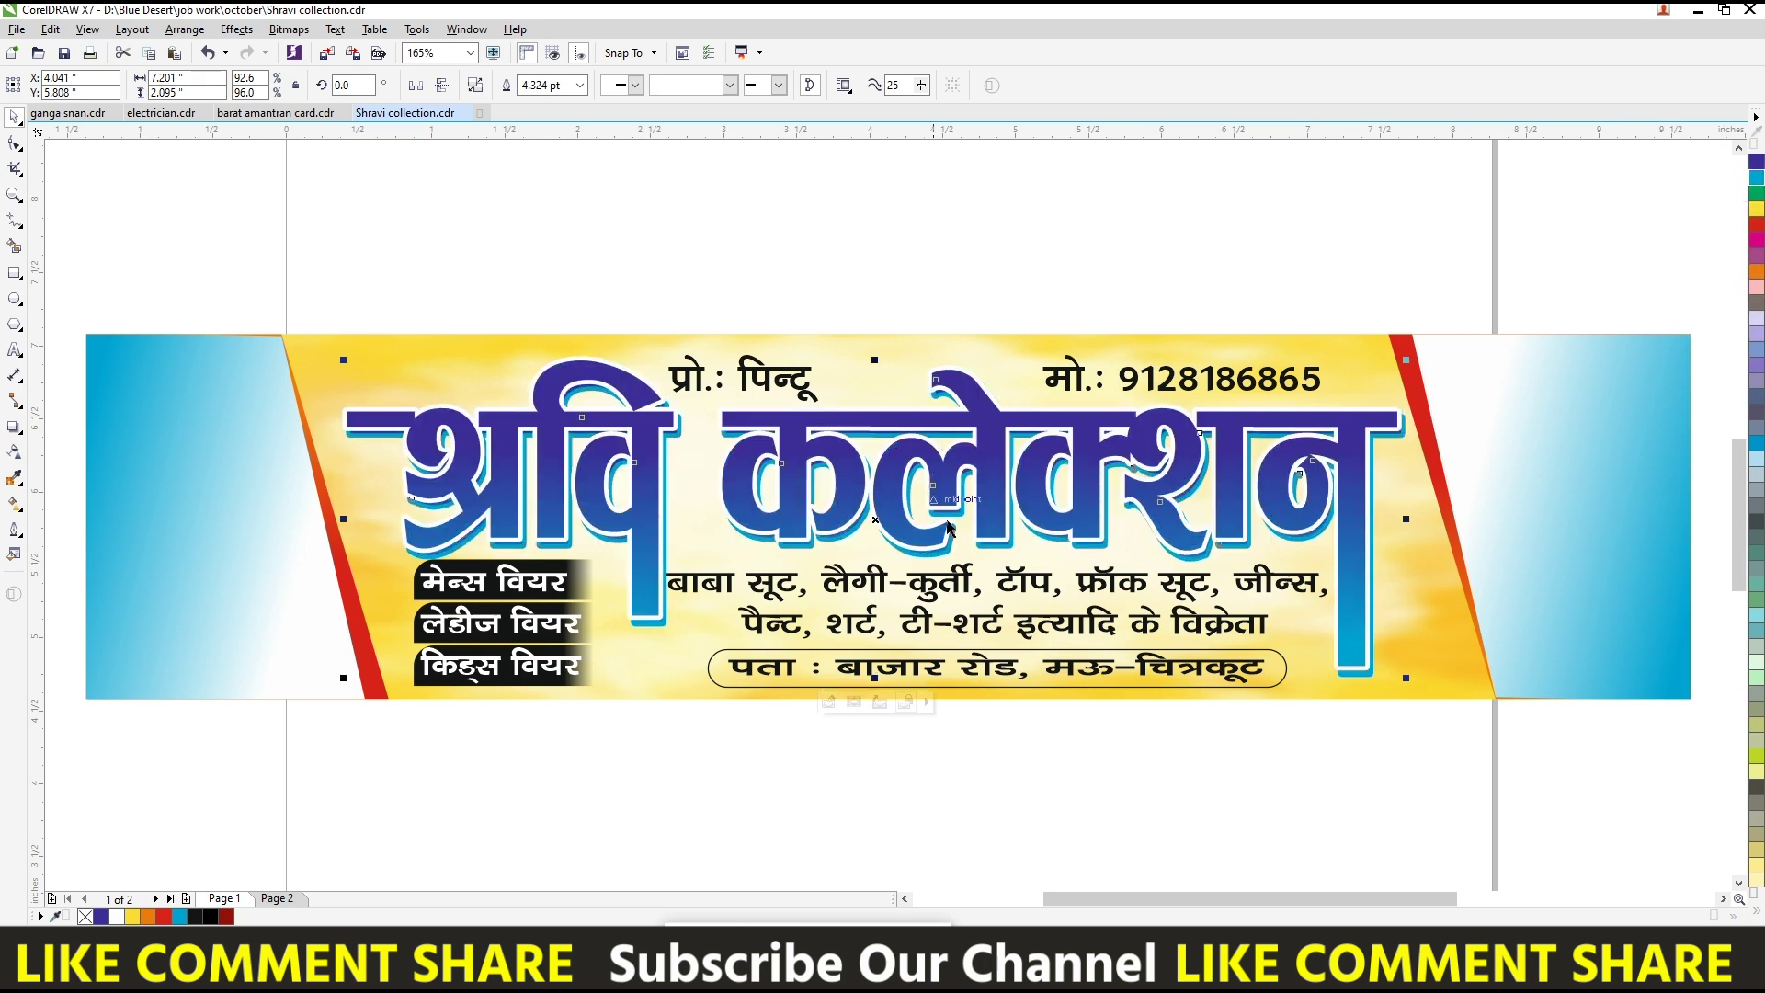
pyautogui.rightClick(1756, 272)
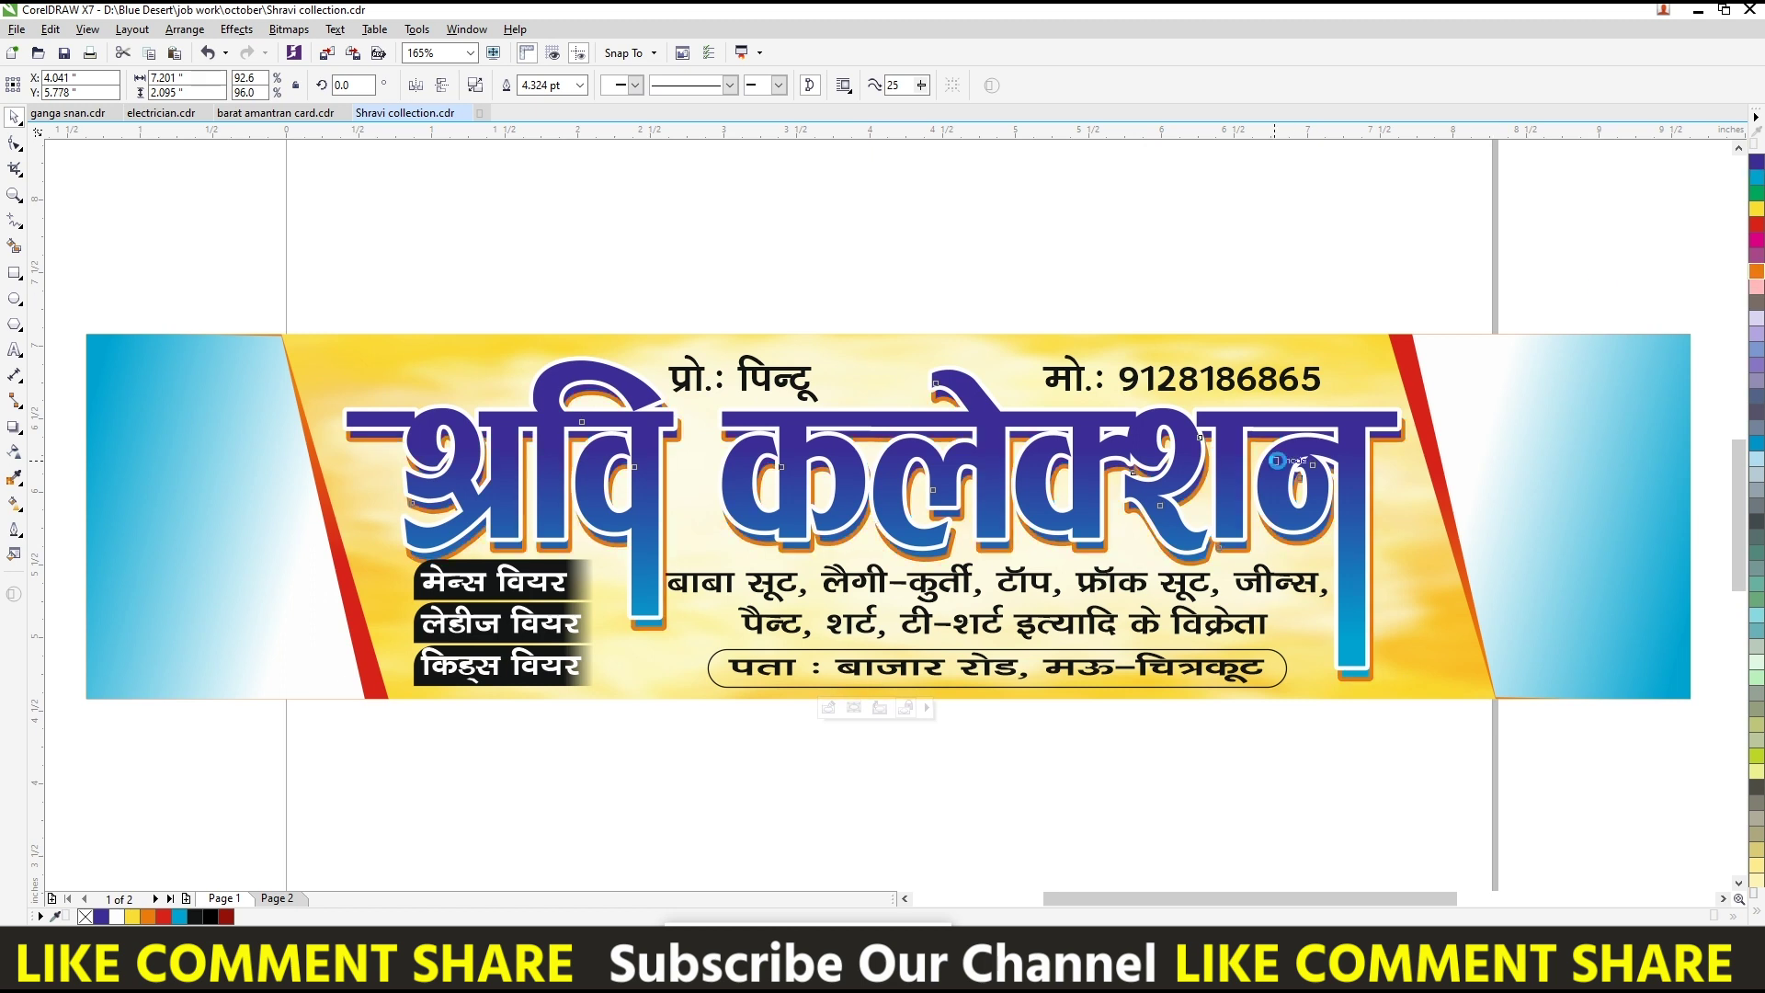
pyautogui.moveTo(1178, 475); pyautogui.dragTo(1187, 480)
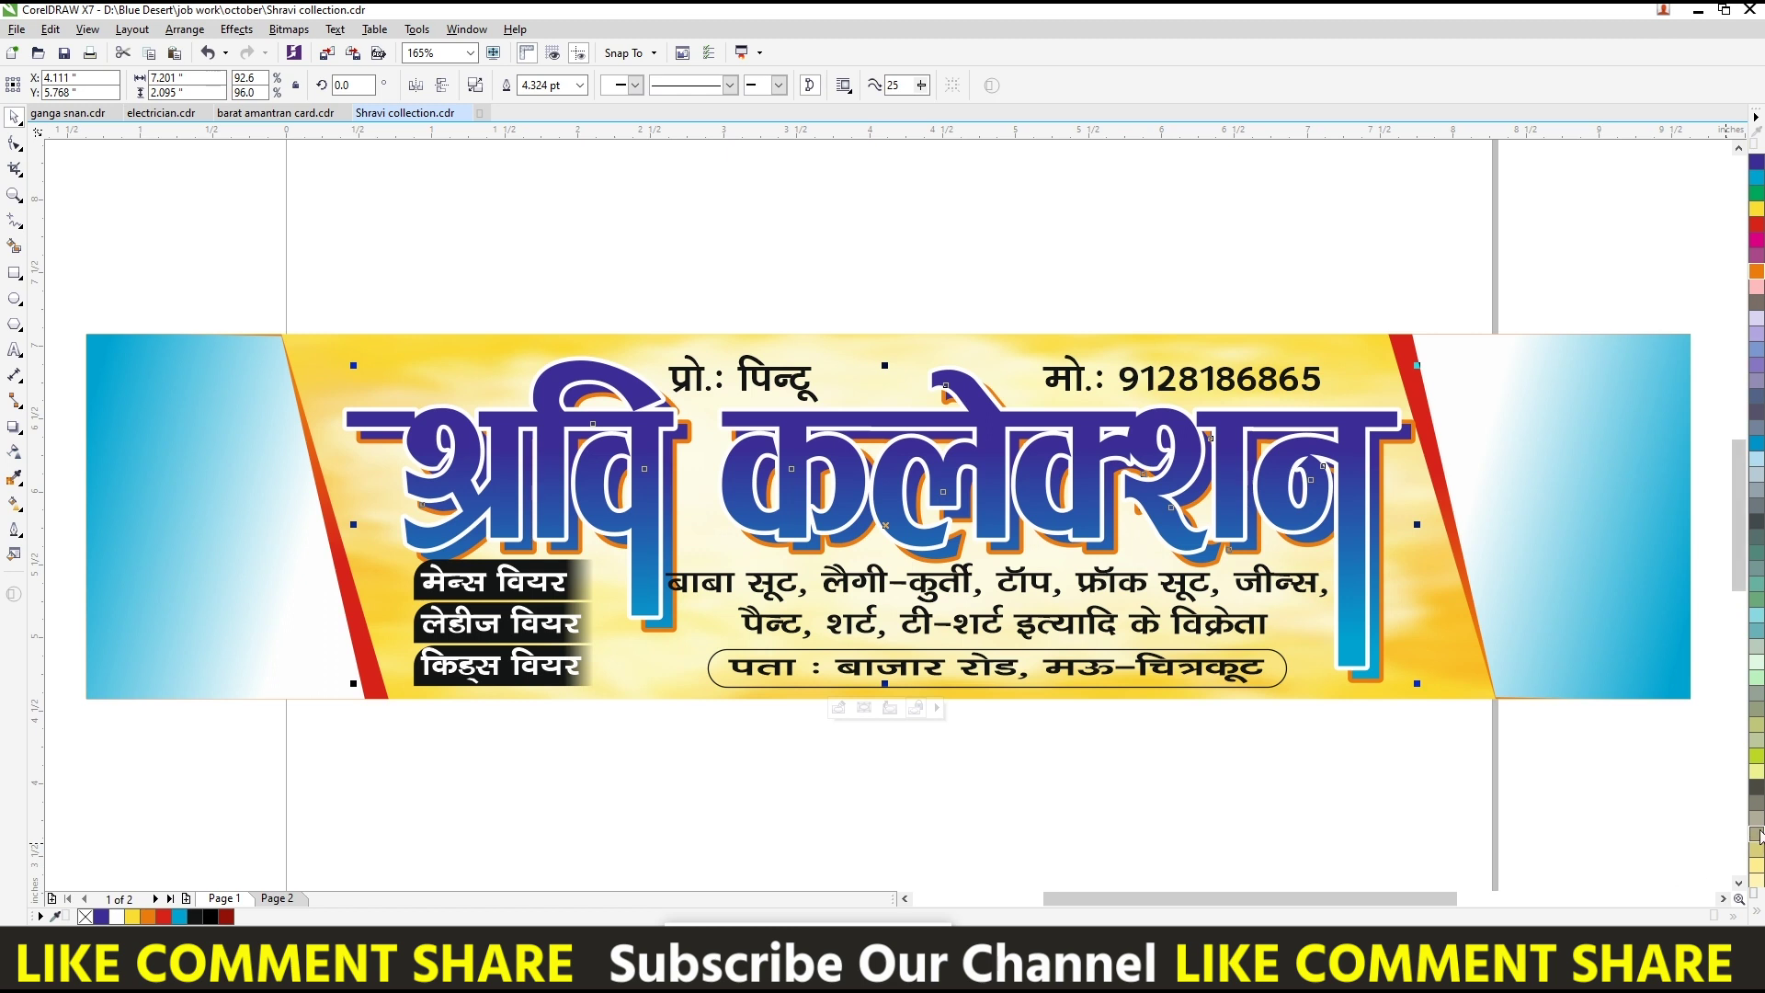
pyautogui.press('Escape')
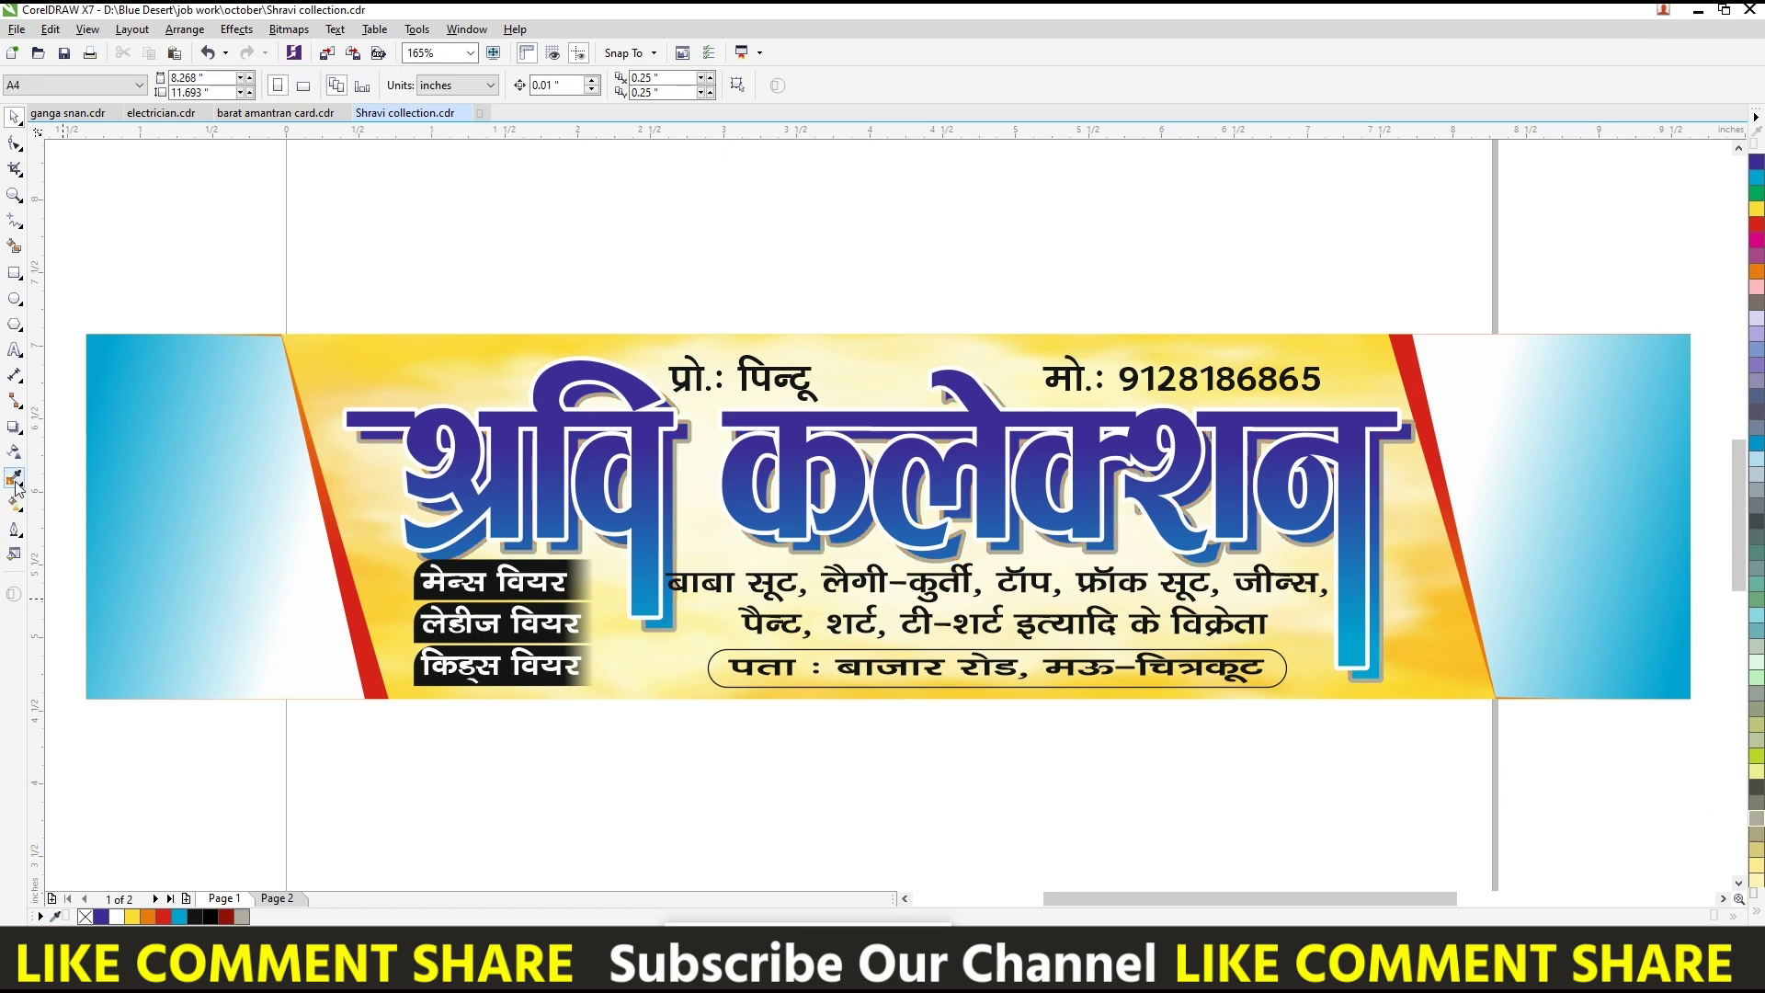
# - Choose the blend effect from the interactive tools, then select objects on the banner
pyautogui.click(15, 429)
pyautogui.click(62, 464)
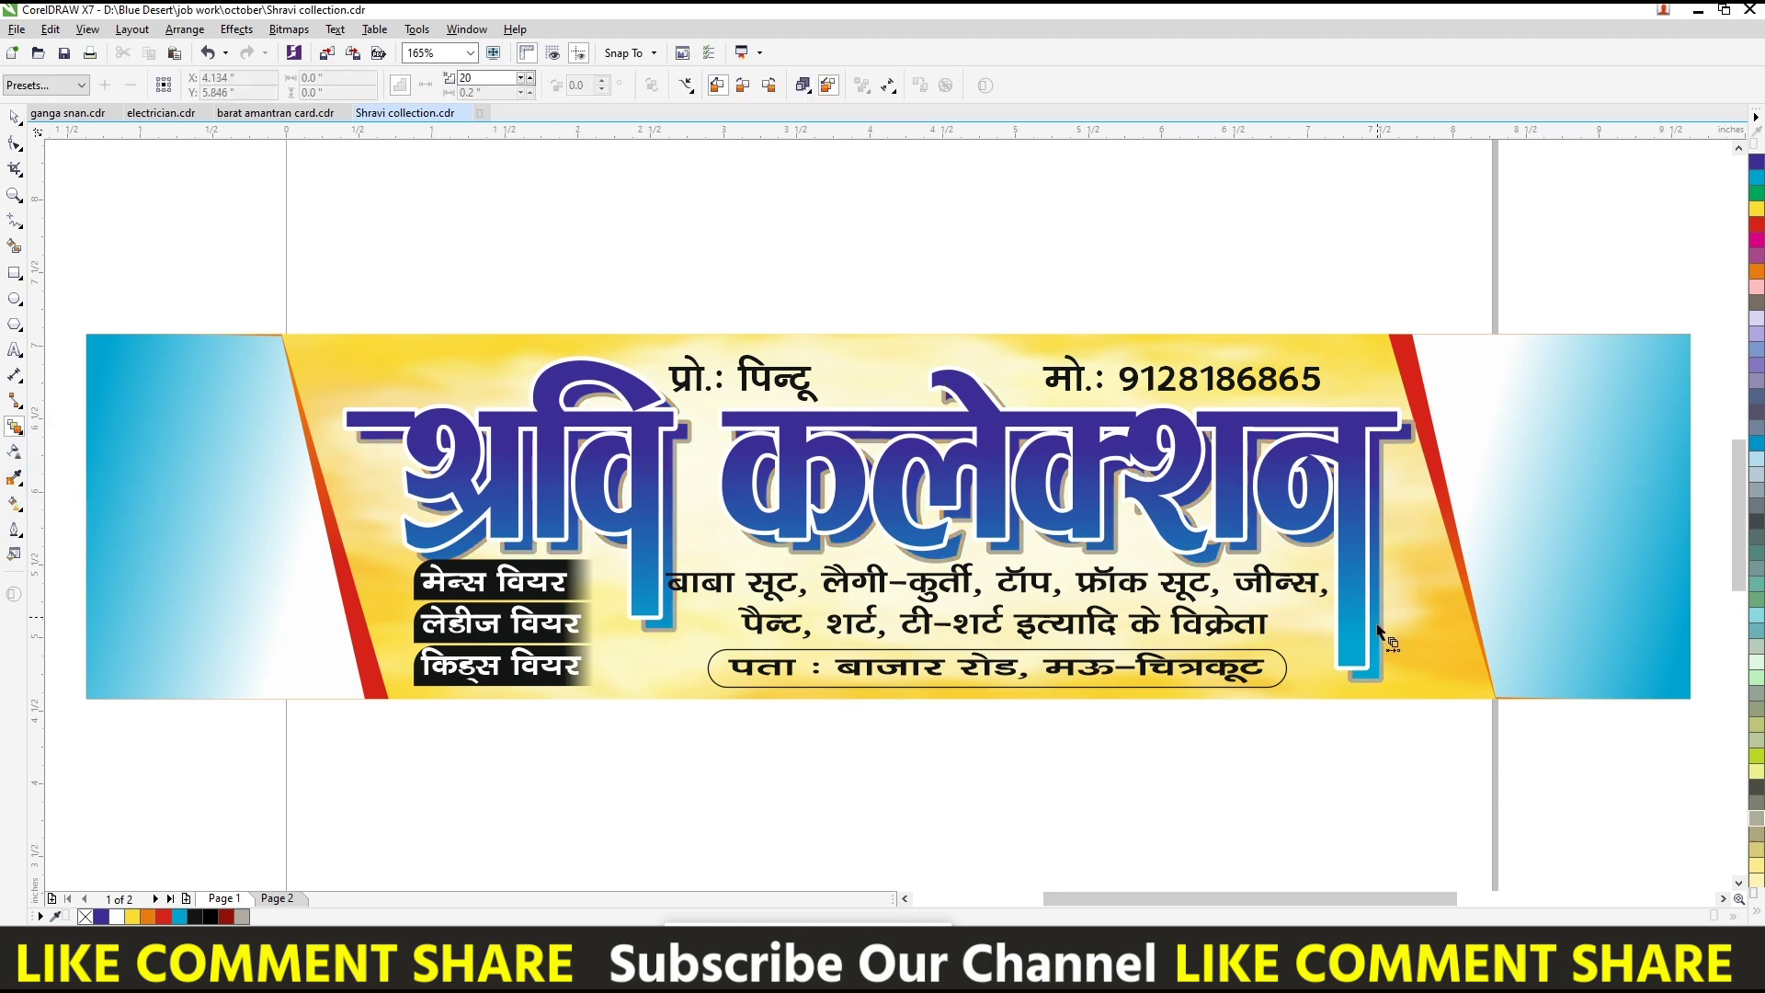
pyautogui.press('space')
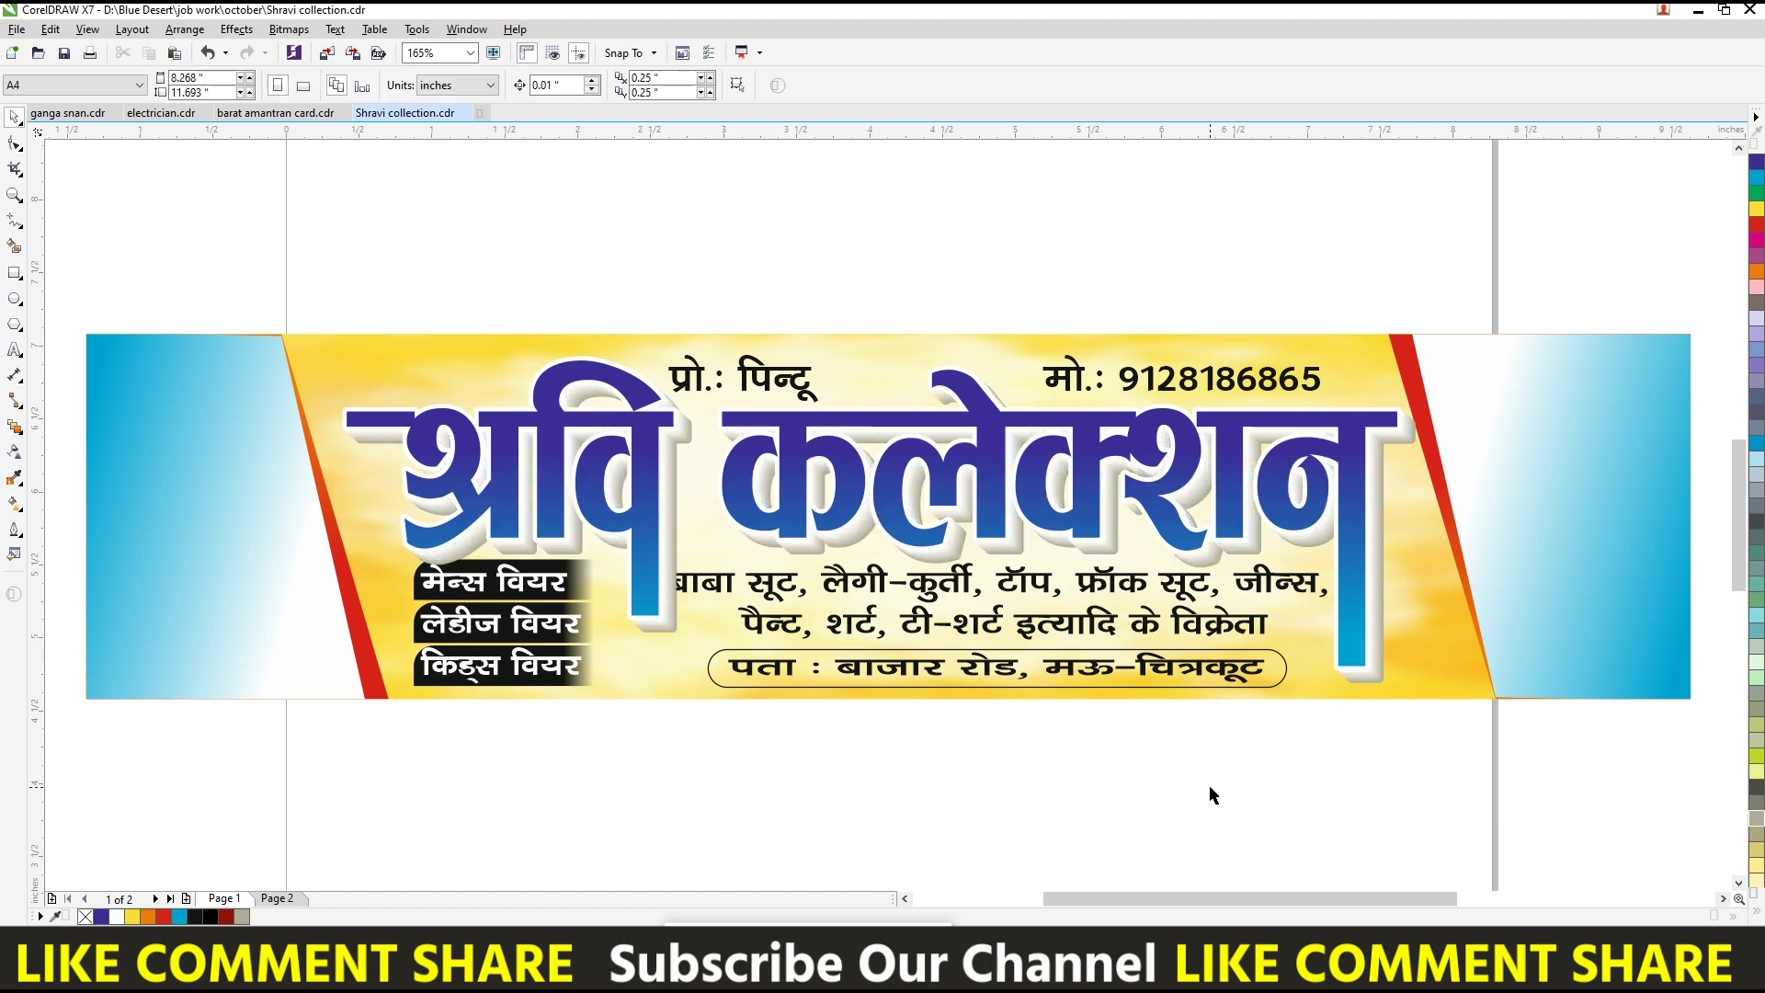
pyautogui.click(1188, 342)
pyautogui.click(1189, 207)
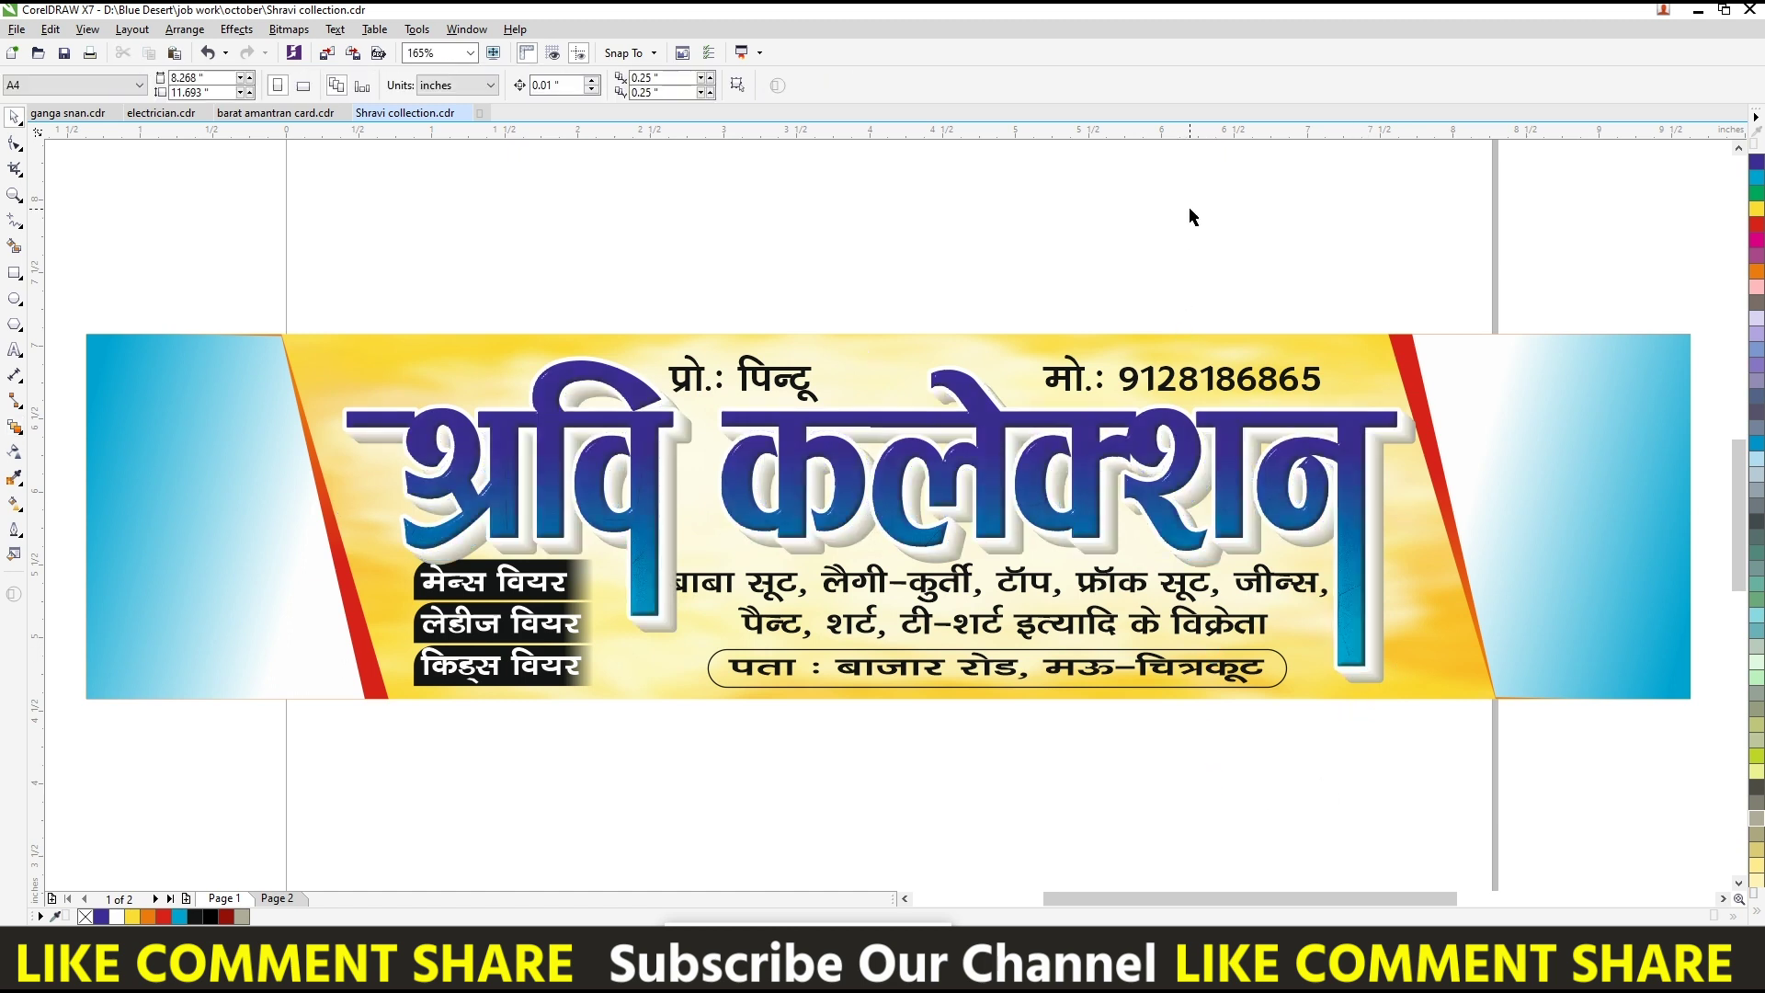
pyautogui.click(888, 357)
# - Move the three wear label boxes slightly right, making them shorter and narrower
pyautogui.click(679, 286)
pyautogui.moveTo(686, 755); pyautogui.dragTo(251, 542)
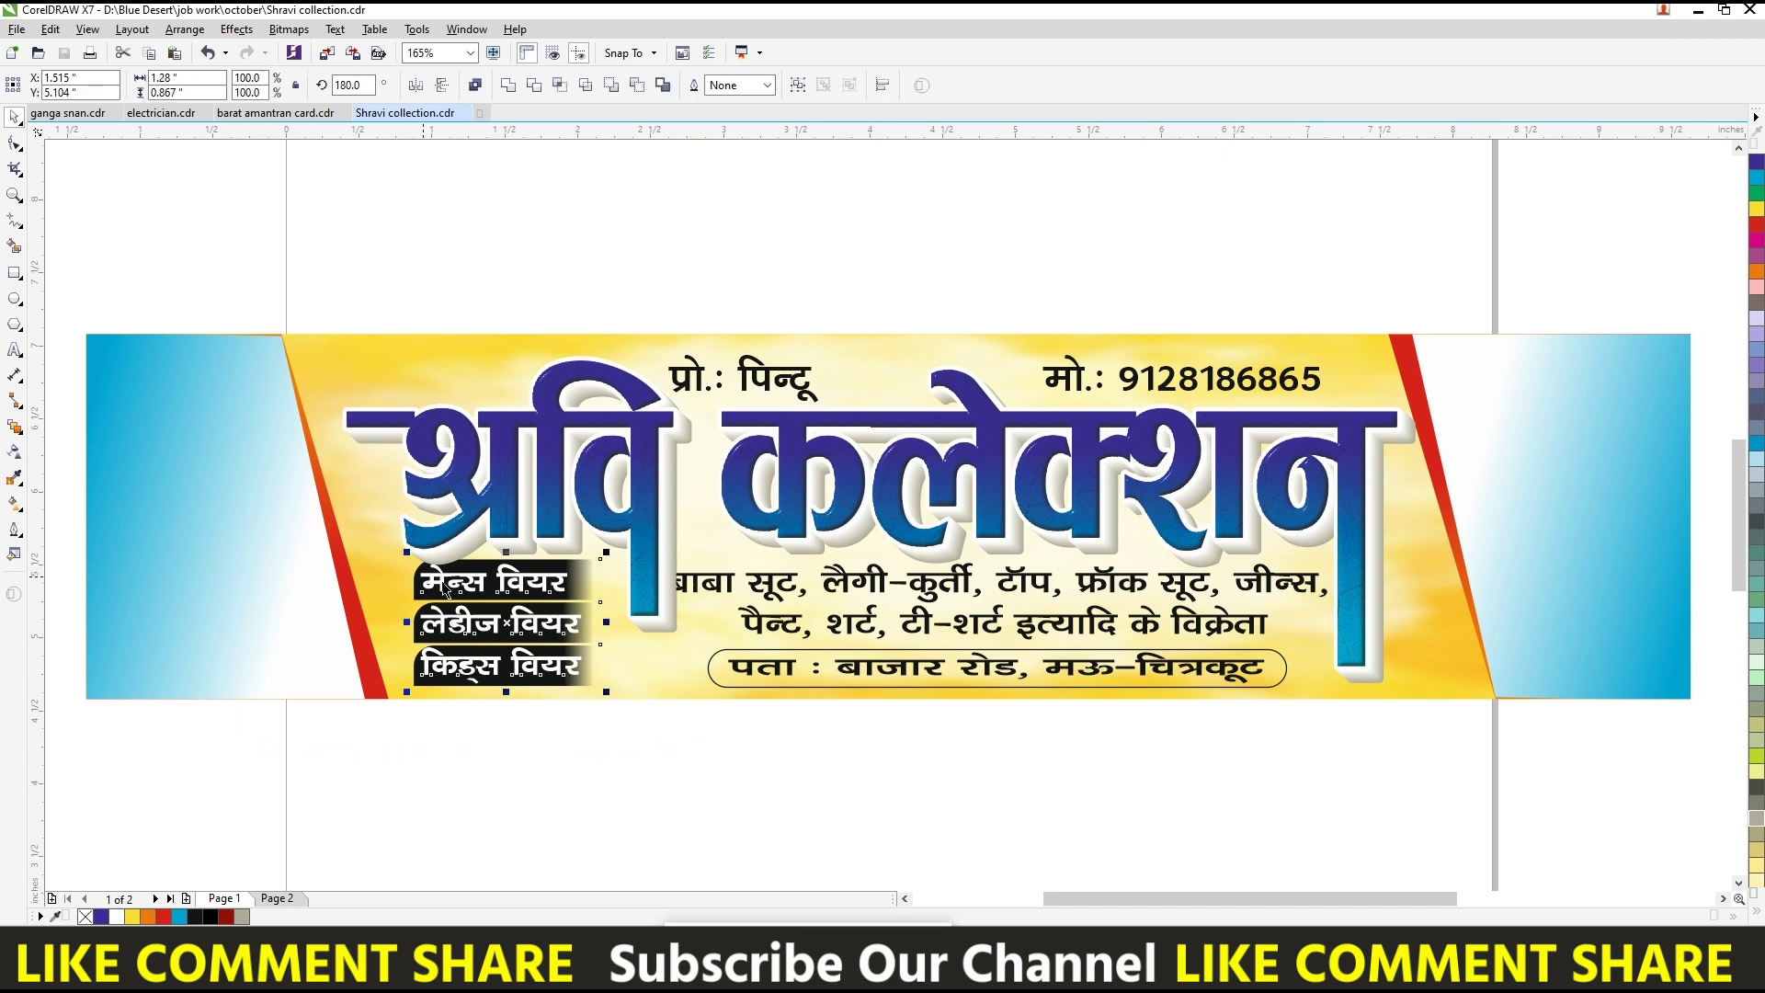
pyautogui.moveTo(505, 586); pyautogui.dragTo(528, 585)
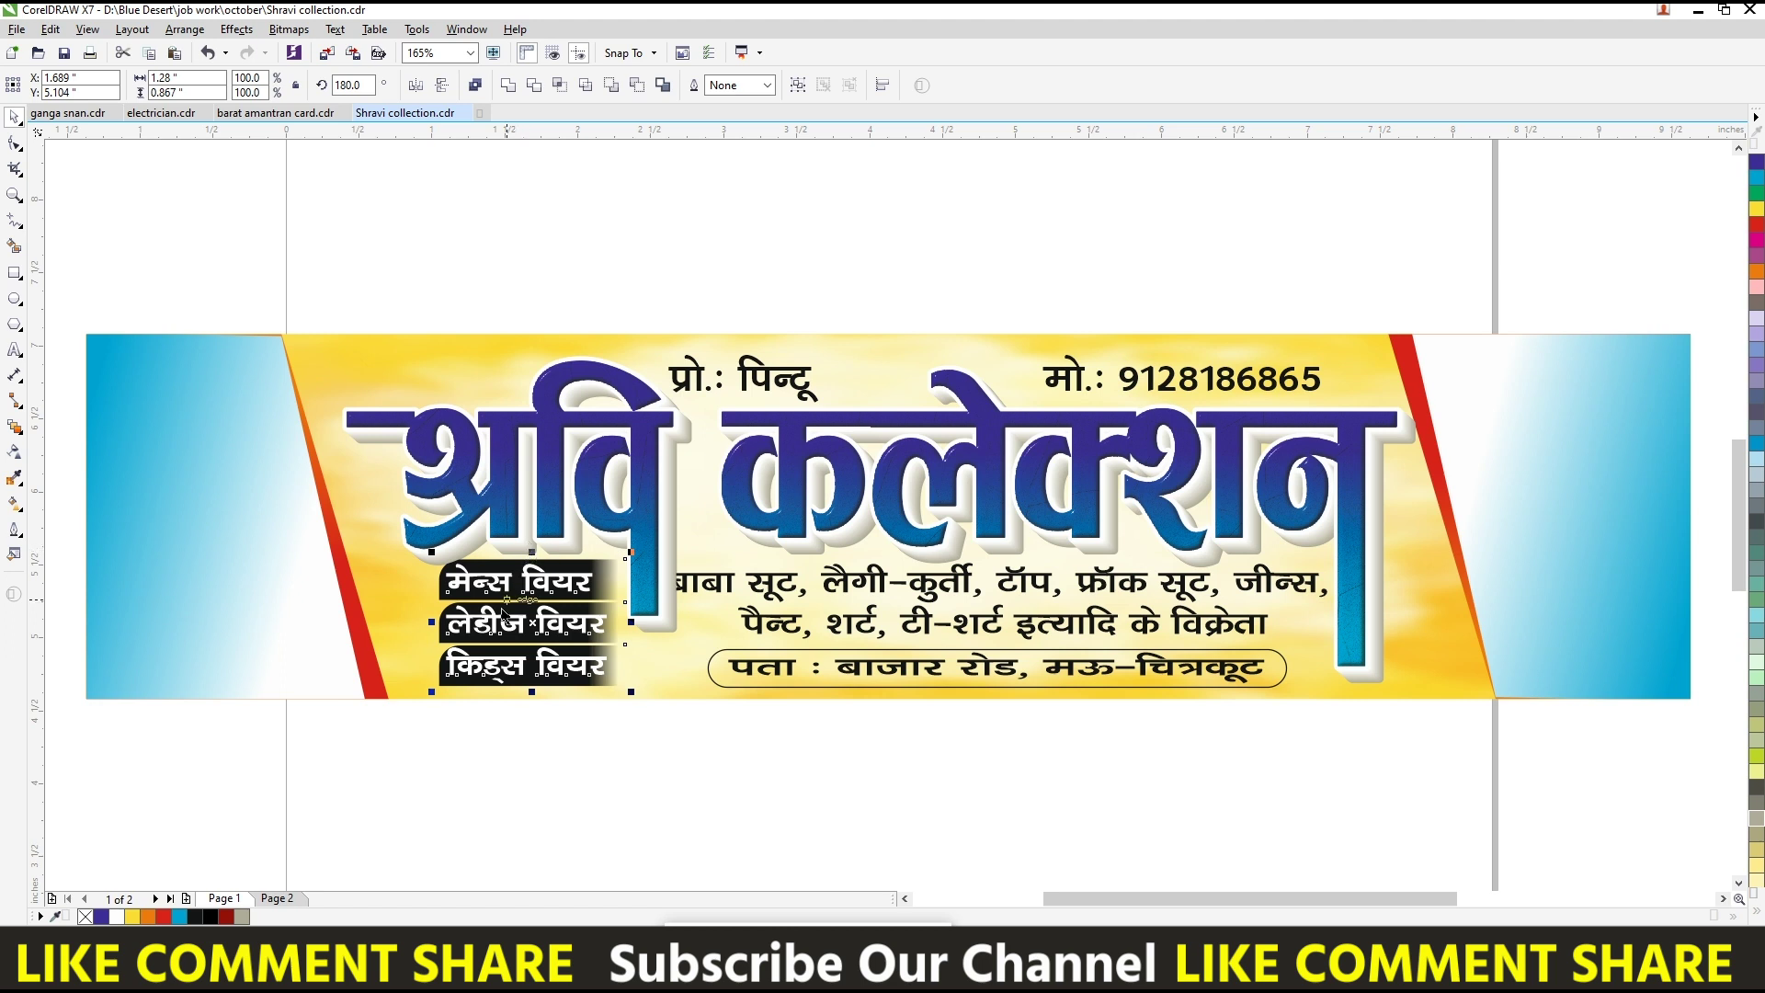
pyautogui.moveTo(533, 552); pyautogui.dragTo(533, 560)
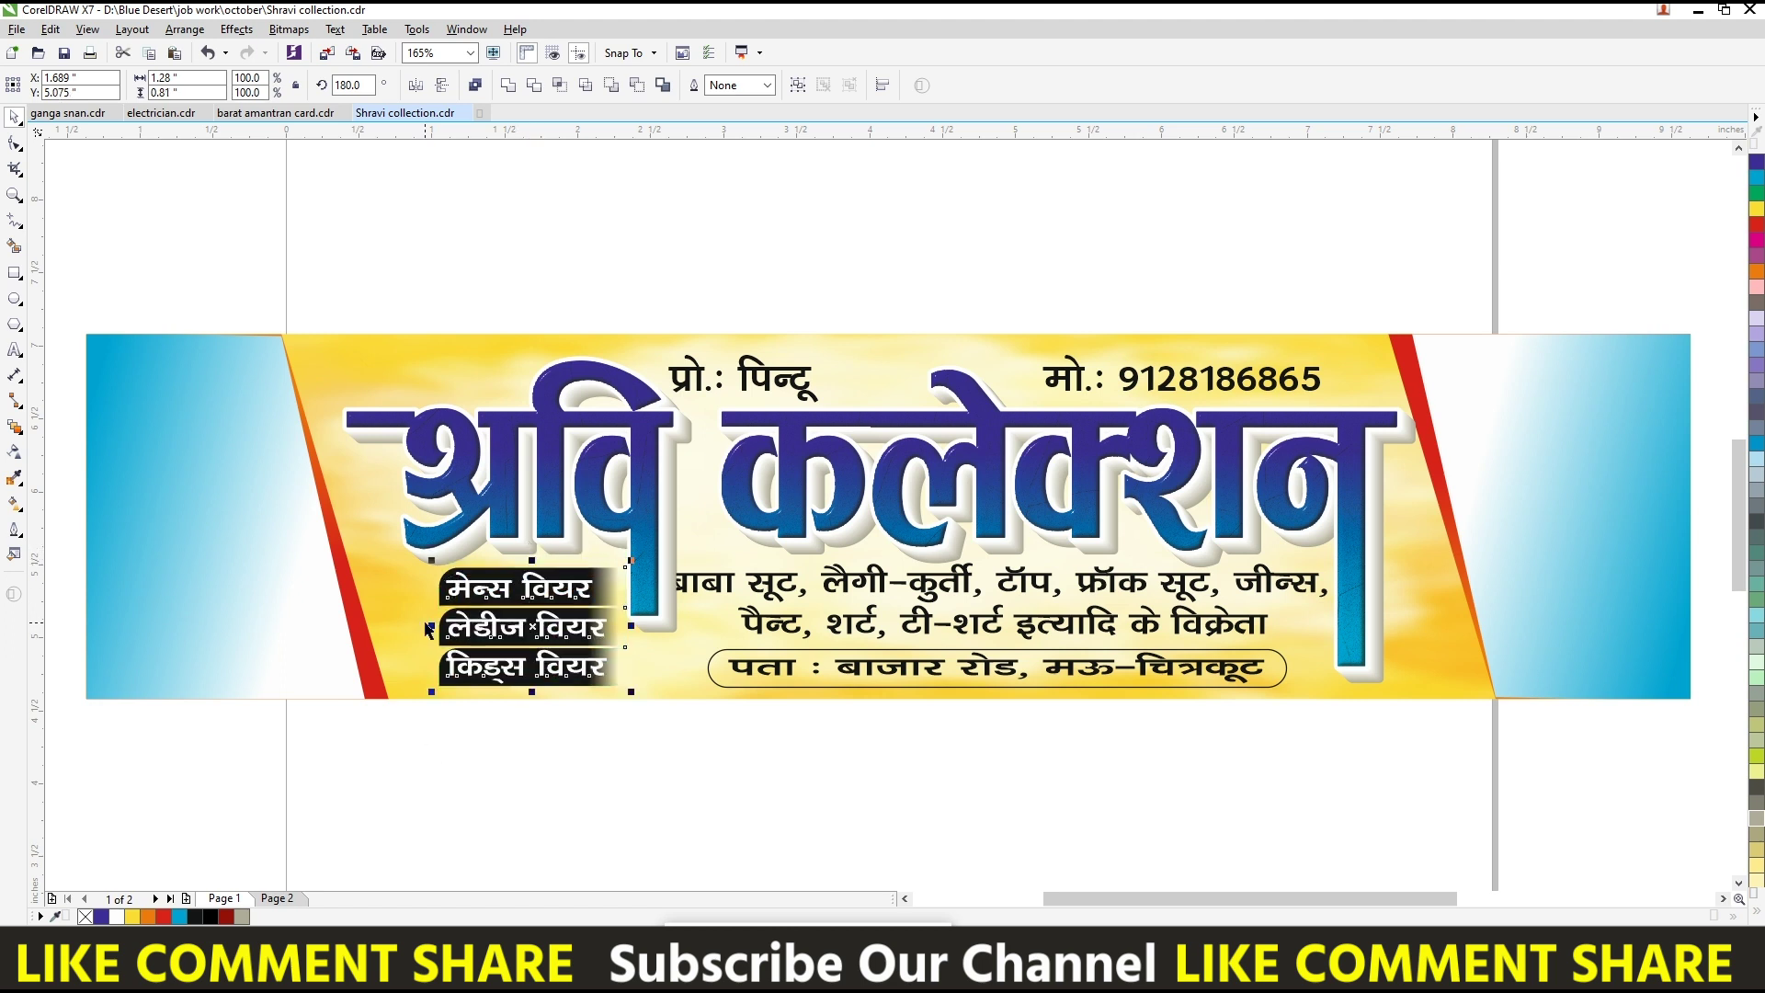
pyautogui.moveTo(434, 625); pyautogui.dragTo(447, 633)
# - Fill the किड्स वियर label box red
pyautogui.click(614, 680)
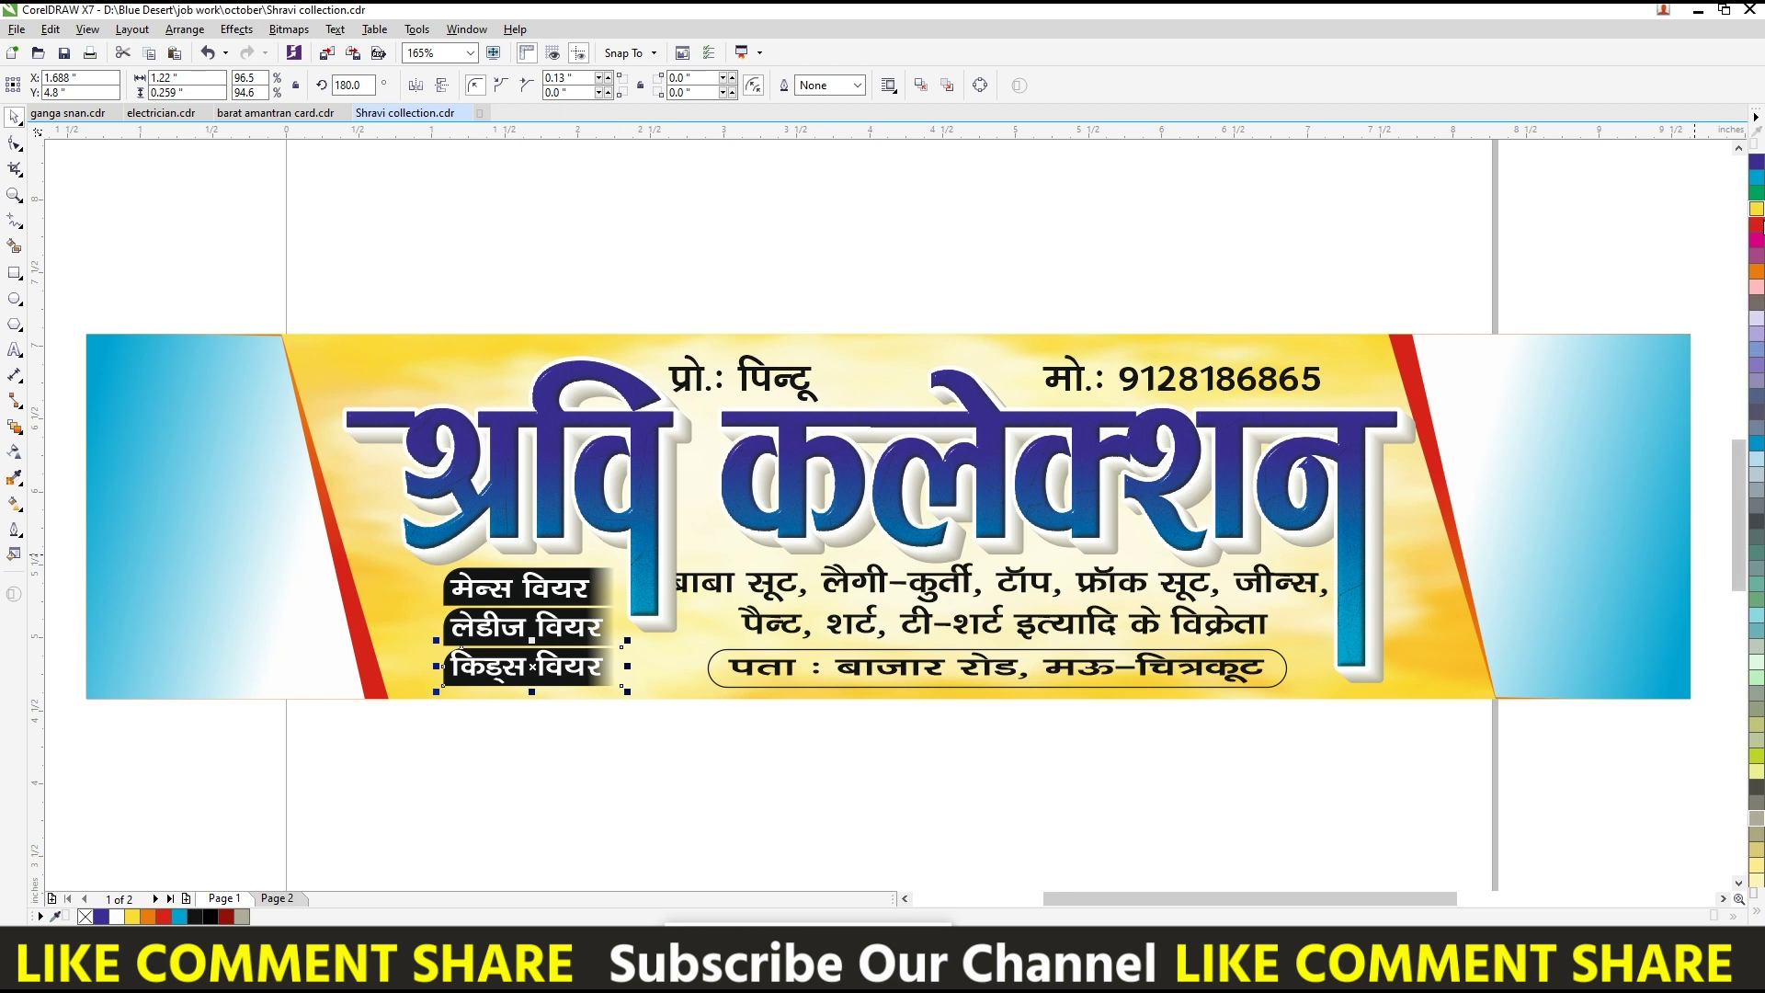
pyautogui.click(1757, 224)
pyautogui.click(612, 618)
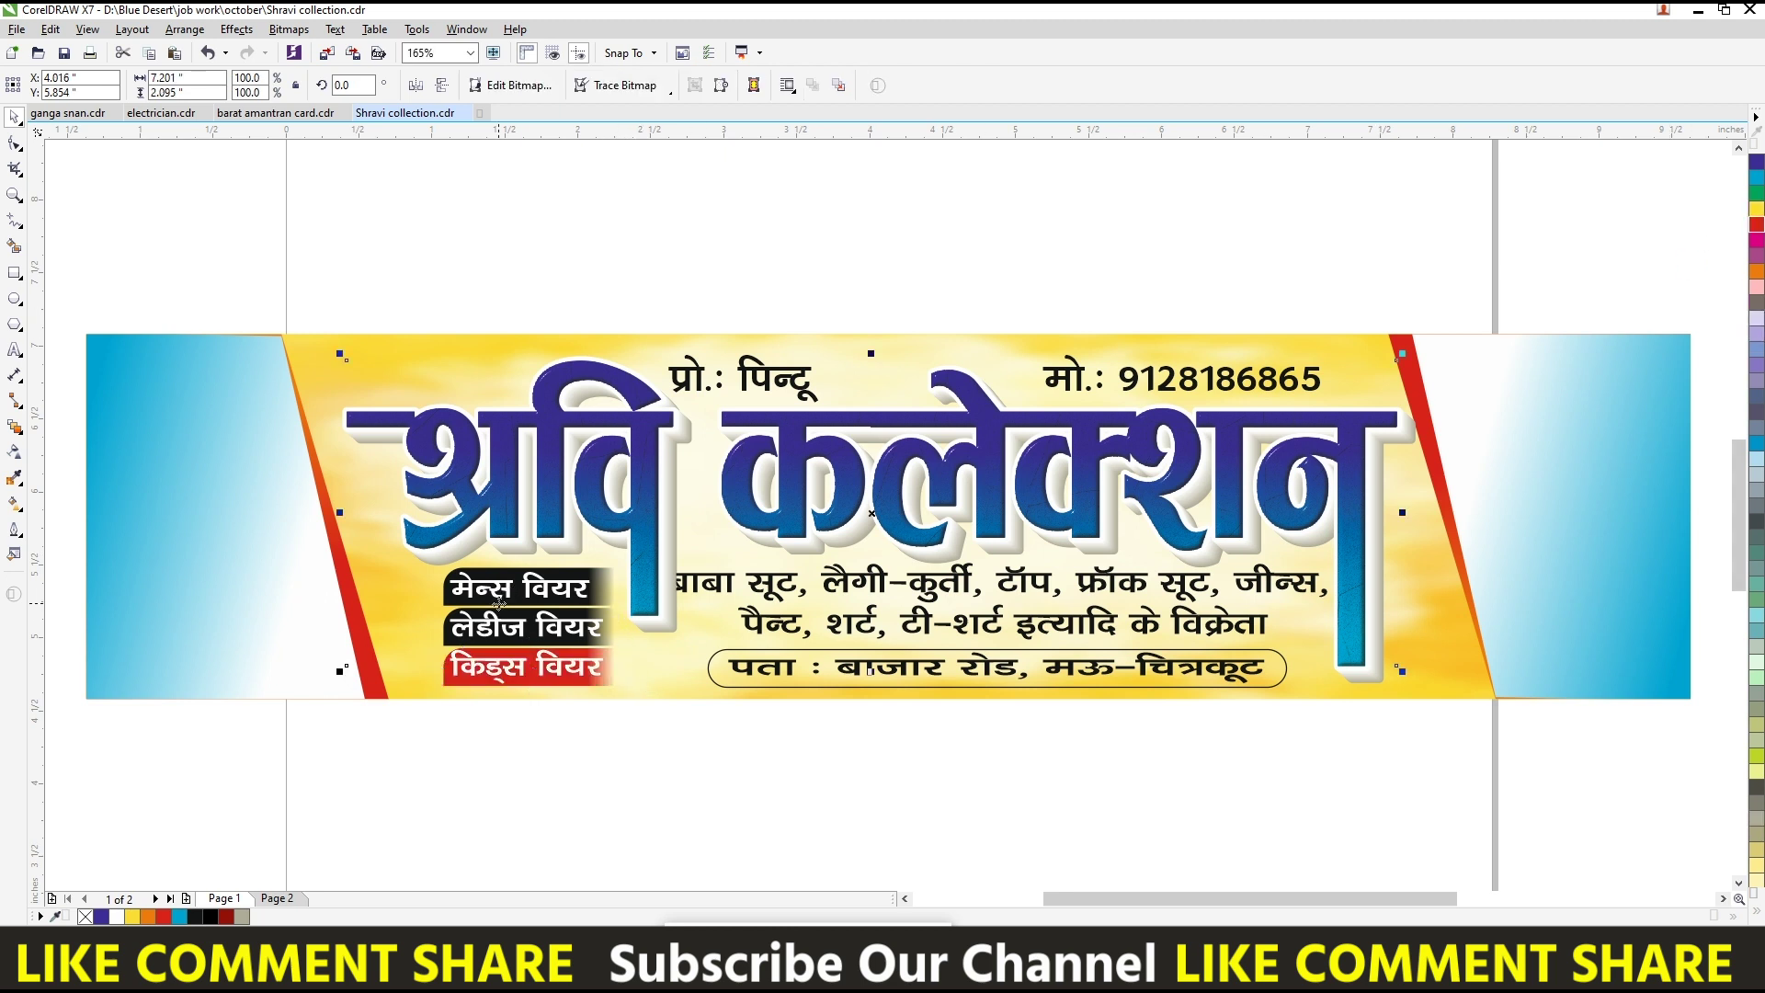
pyautogui.click(449, 646)
# - Move the wear labels below the banner and fill the लेडीज वियर box dark blue-purple
pyautogui.moveTo(400, 781); pyautogui.dragTo(684, 551)
pyautogui.moveTo(515, 625); pyautogui.dragTo(508, 798)
pyautogui.click(691, 792)
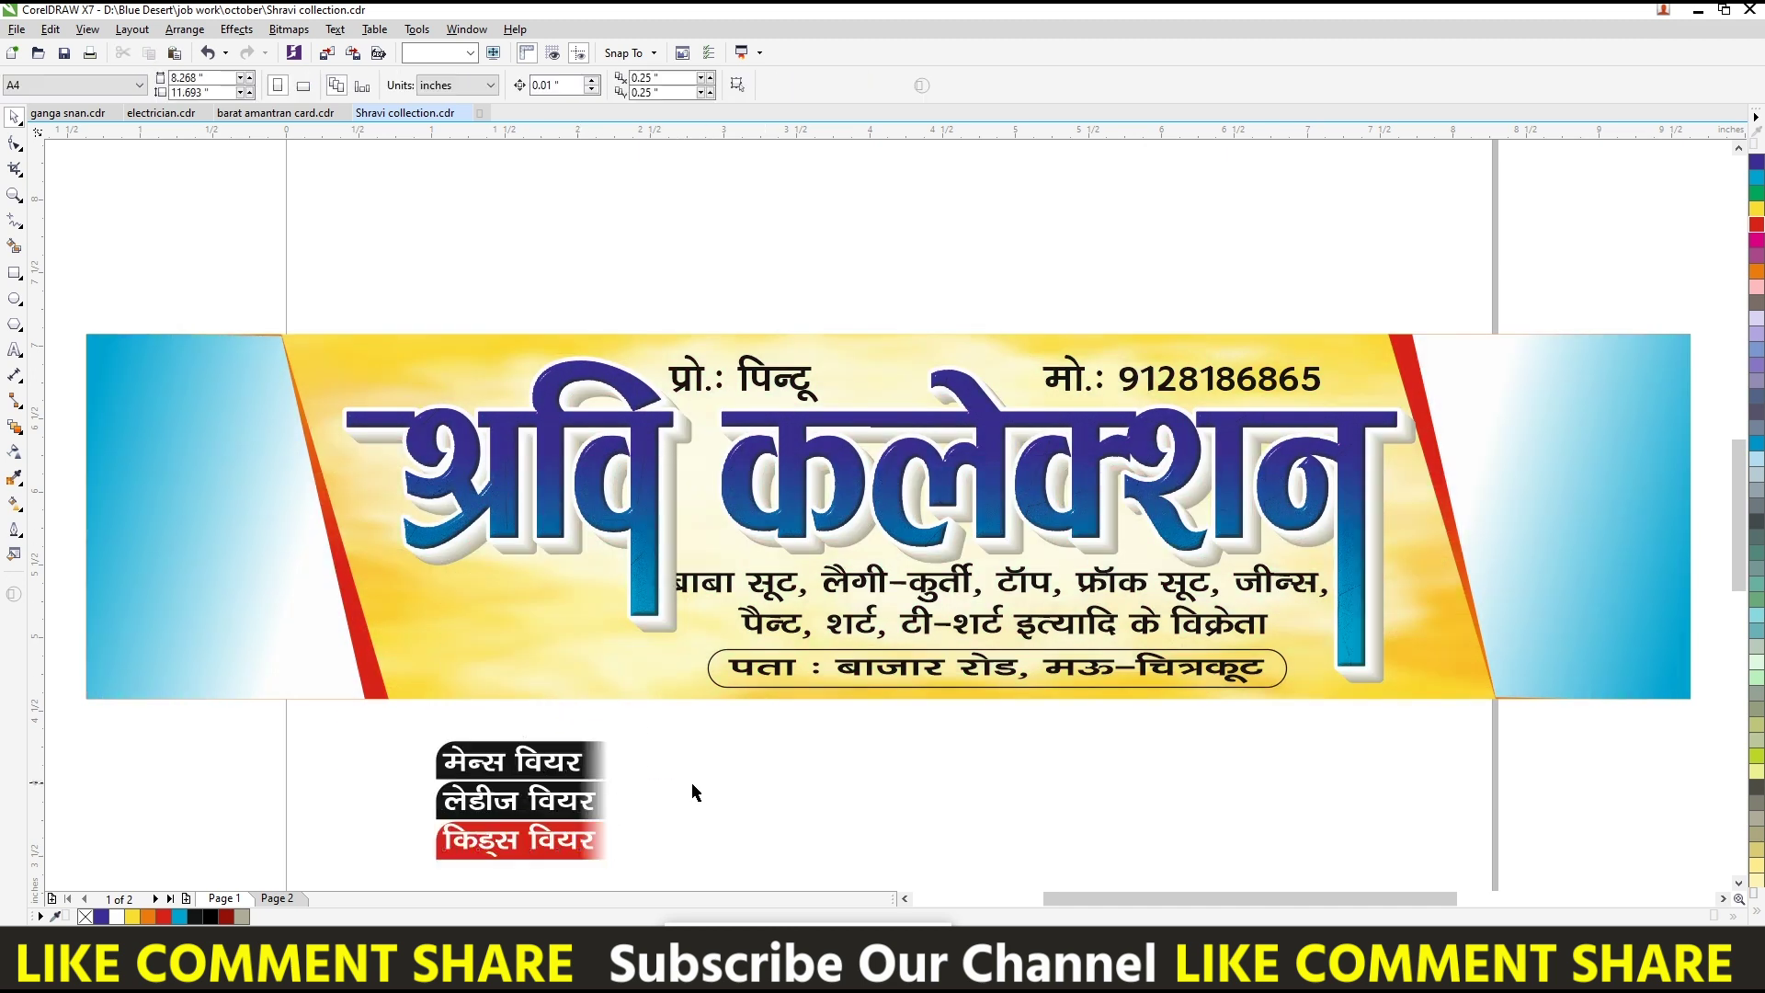
pyautogui.click(607, 801)
pyautogui.click(1757, 242)
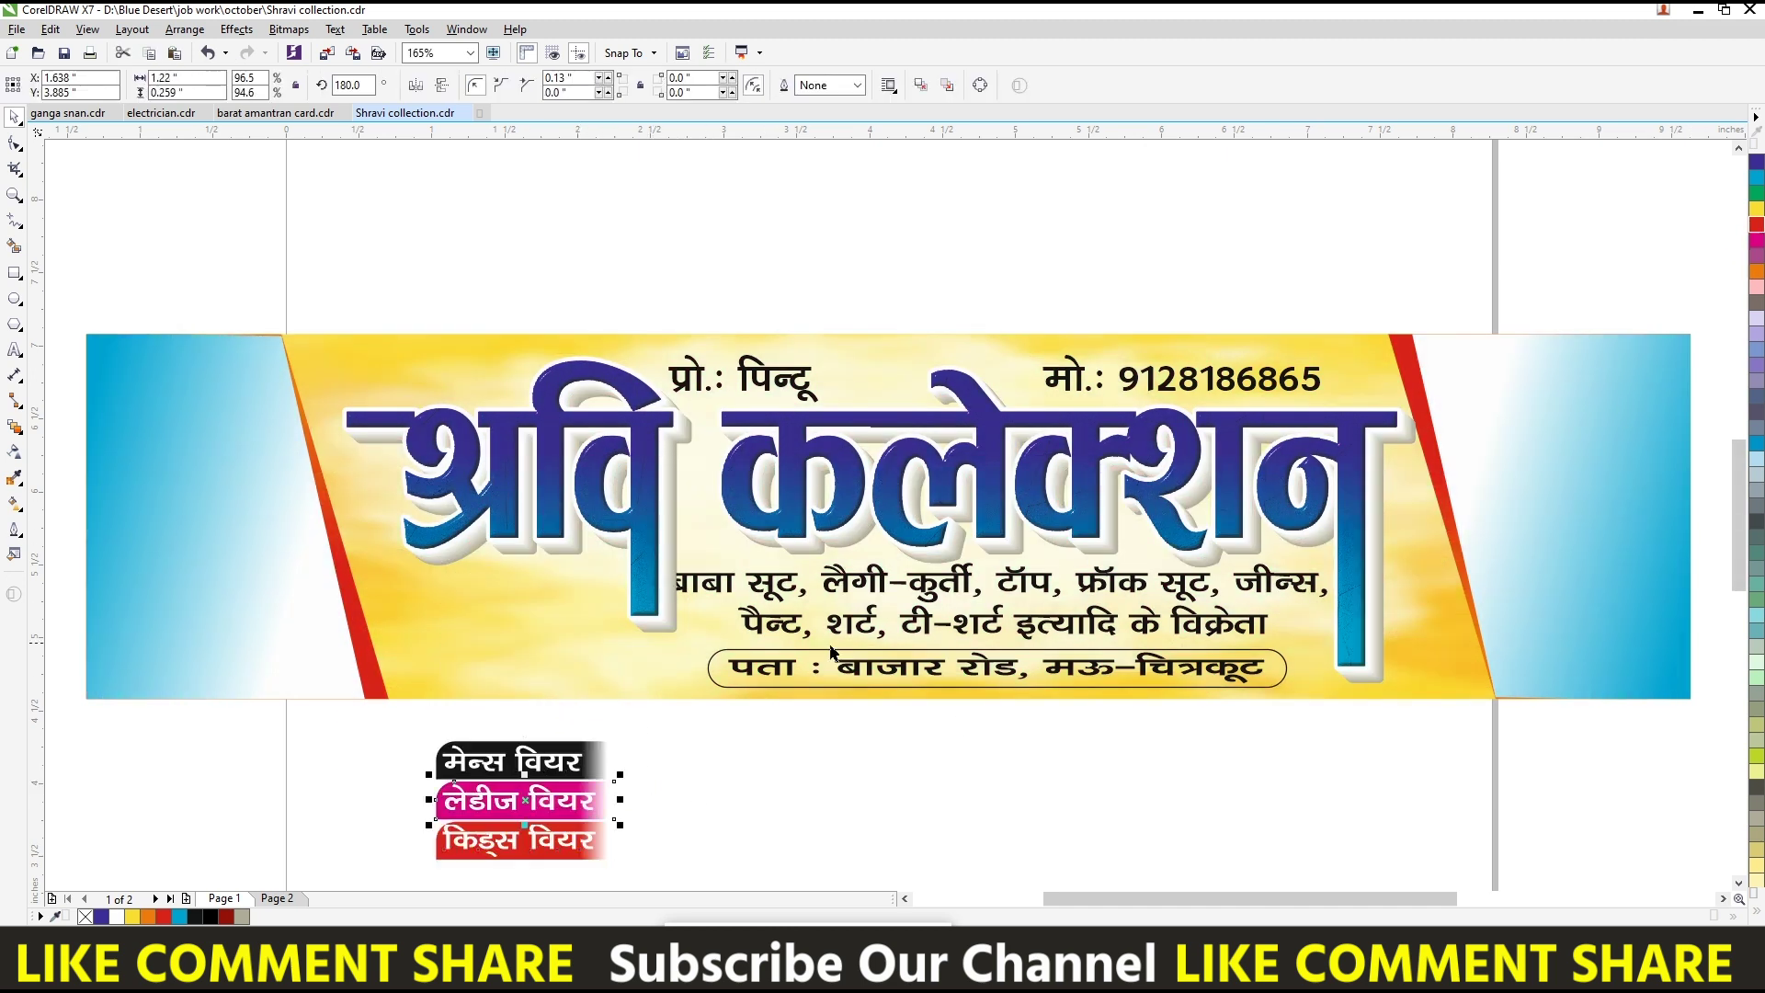
pyautogui.click(1756, 164)
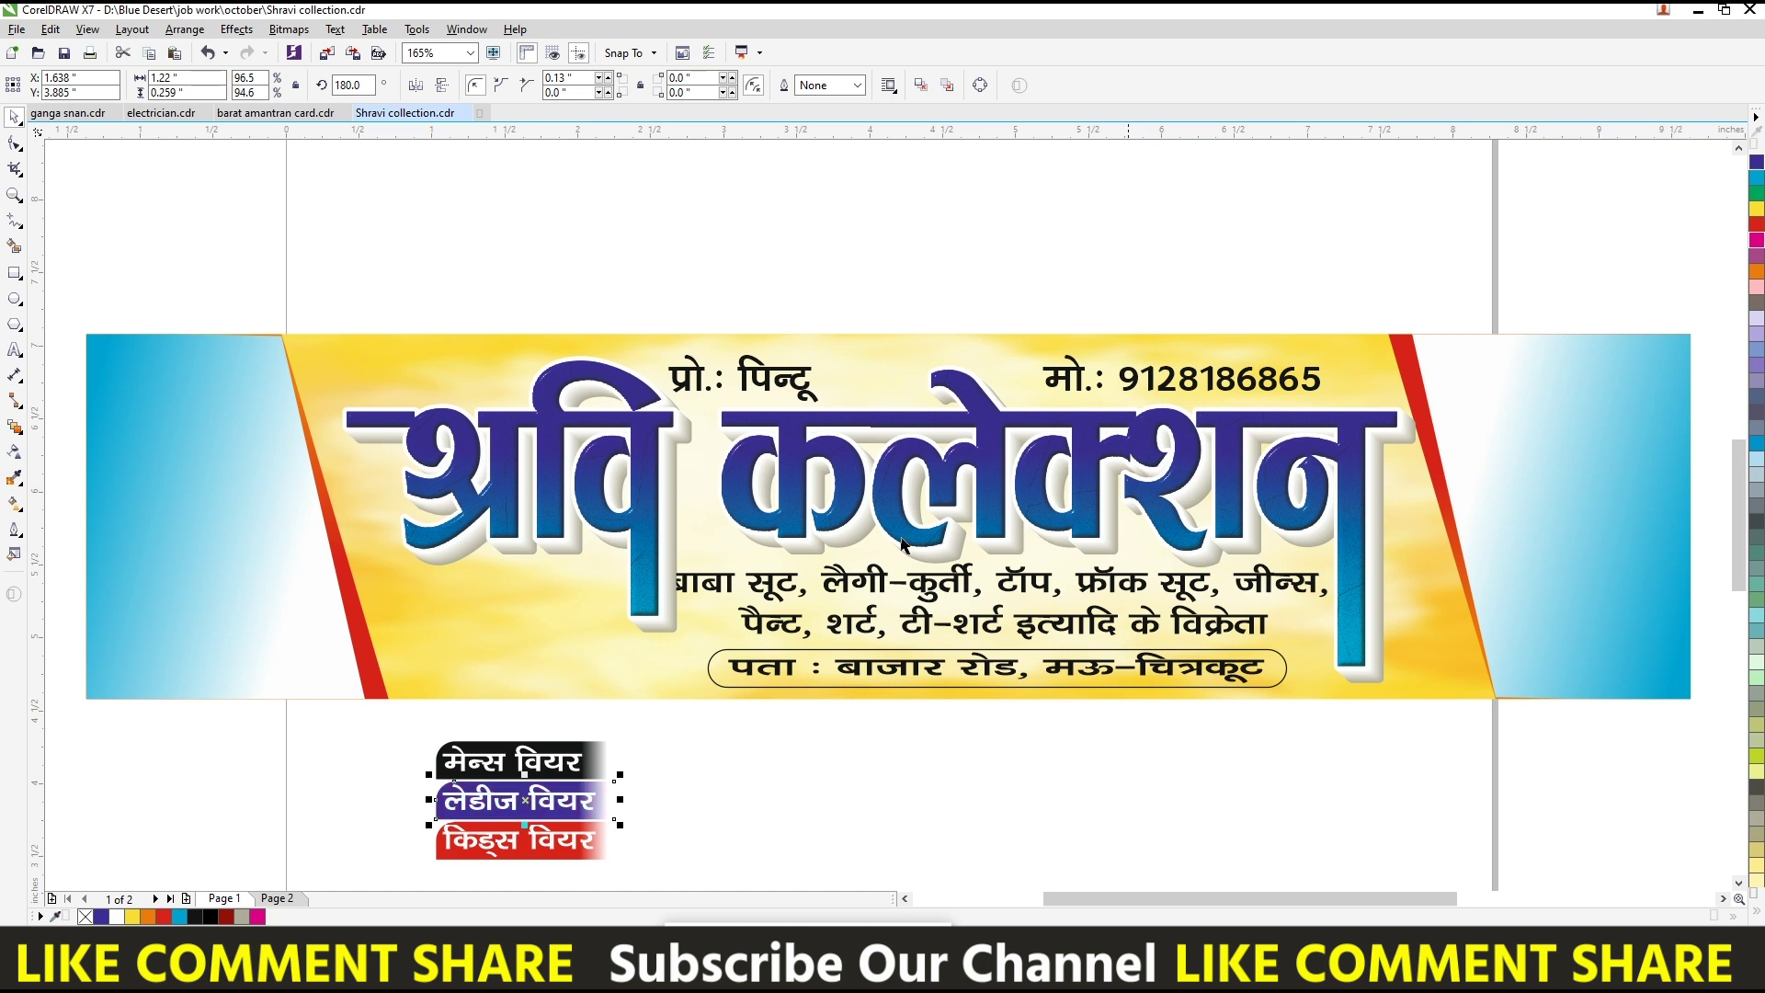
# - Fill the मेन्स वियर box magenta-purple and lighten the लेडीज वियर blue to M 50
pyautogui.click(602, 770)
pyautogui.click(1757, 912)
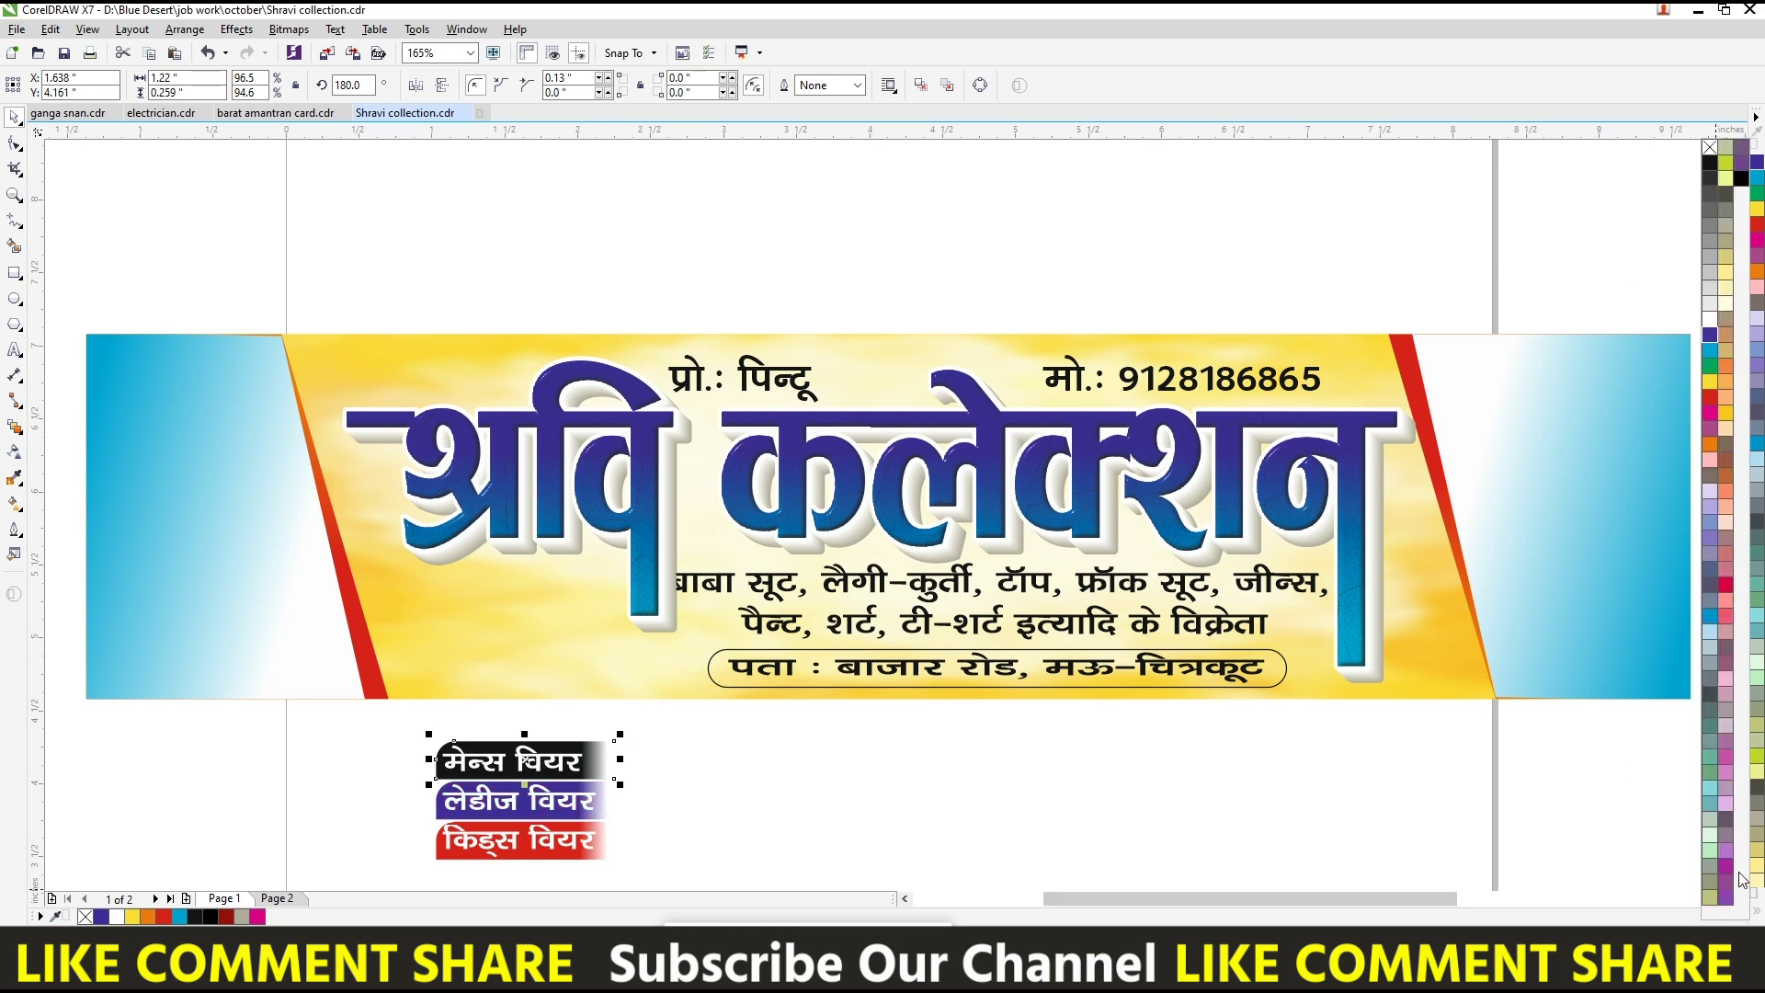
pyautogui.click(1726, 871)
pyautogui.click(604, 809)
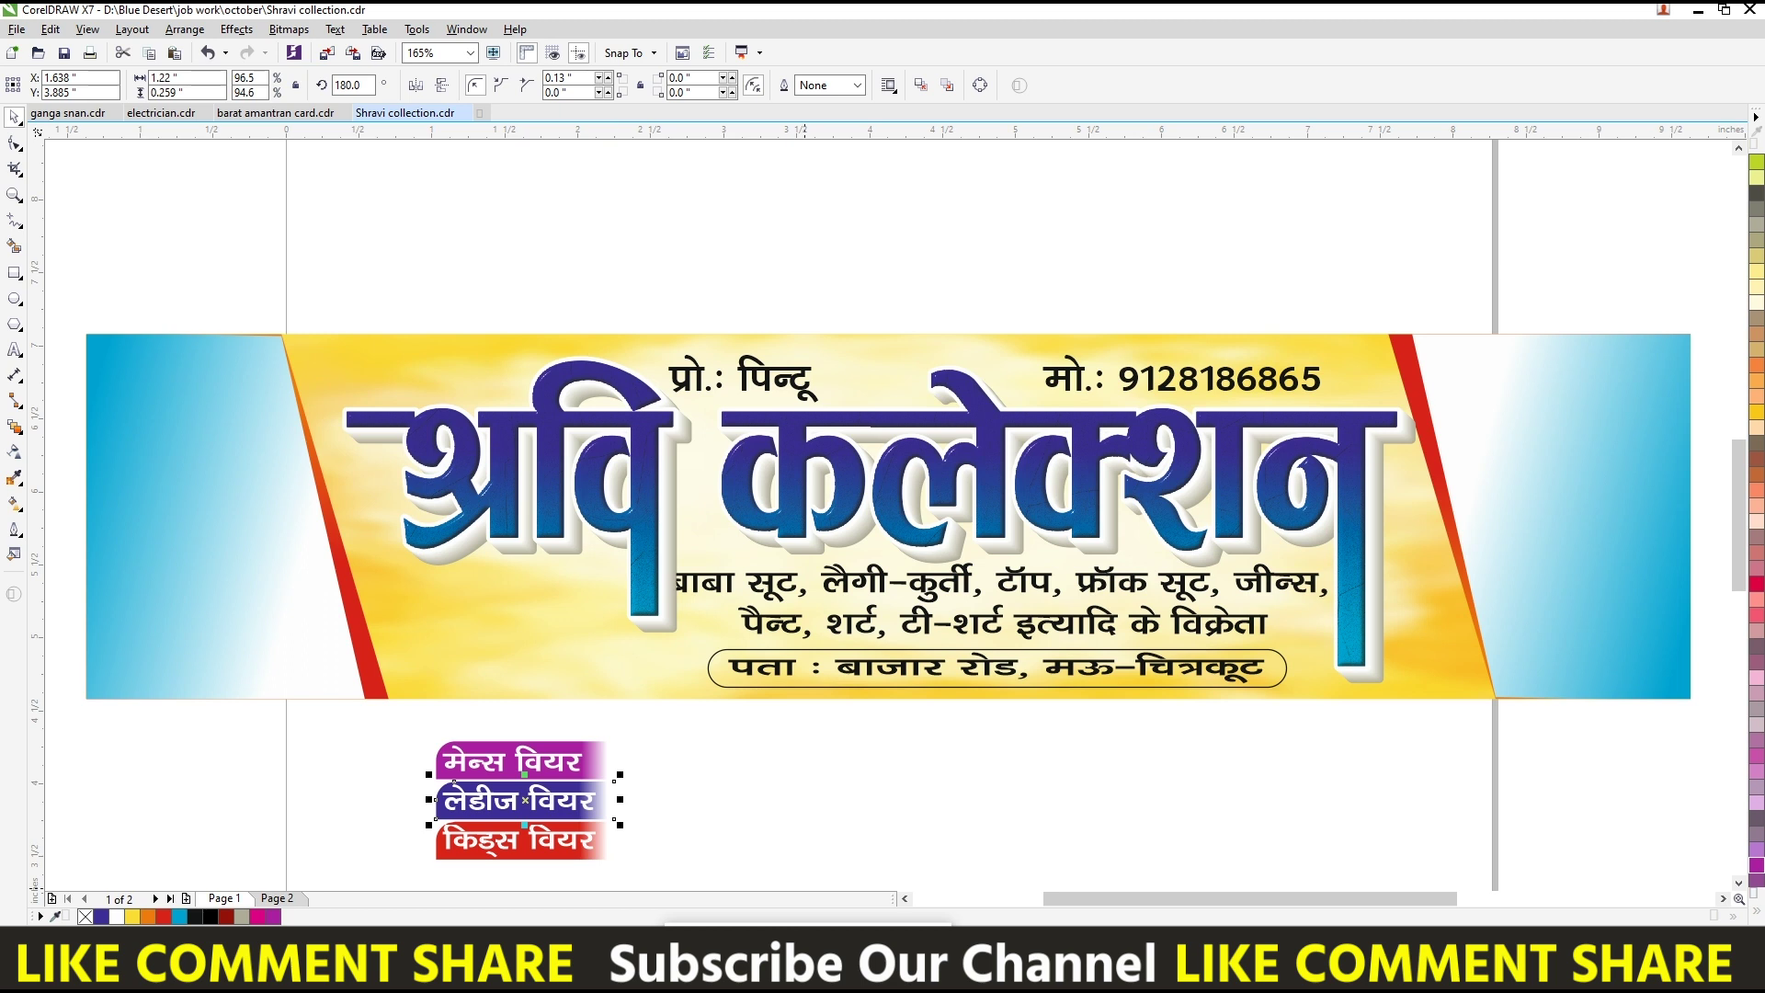
pyautogui.hotkey('shift', 'F11')
pyautogui.doubleClick(1063, 452)
pyautogui.write('50')
pyautogui.press('Return')
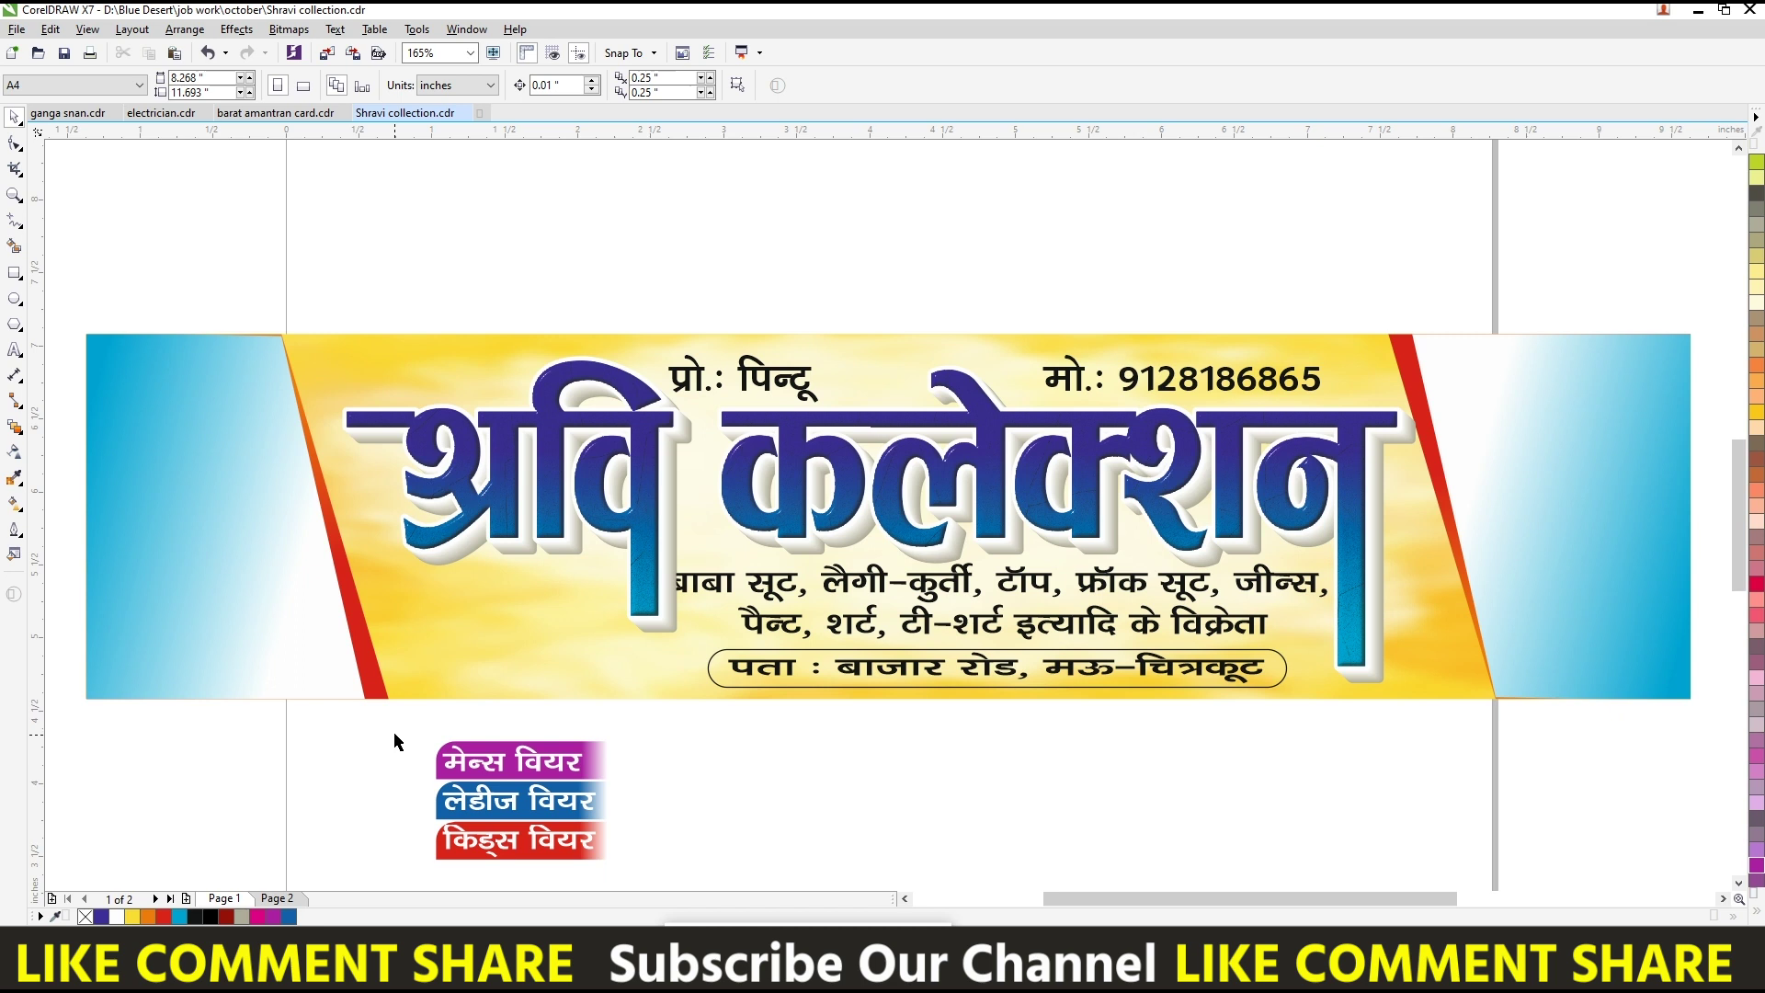
# - Place the three wear labels on the banner's left side
pyautogui.moveTo(393, 731); pyautogui.dragTo(745, 871)
pyautogui.moveTo(546, 791); pyautogui.dragTo(551, 594)
pyautogui.hotkey('ctrl', 'z')
pyautogui.click(735, 787)
pyautogui.scroll(-1, 515, 736)
pyautogui.moveTo(503, 738); pyautogui.dragTo(534, 569)
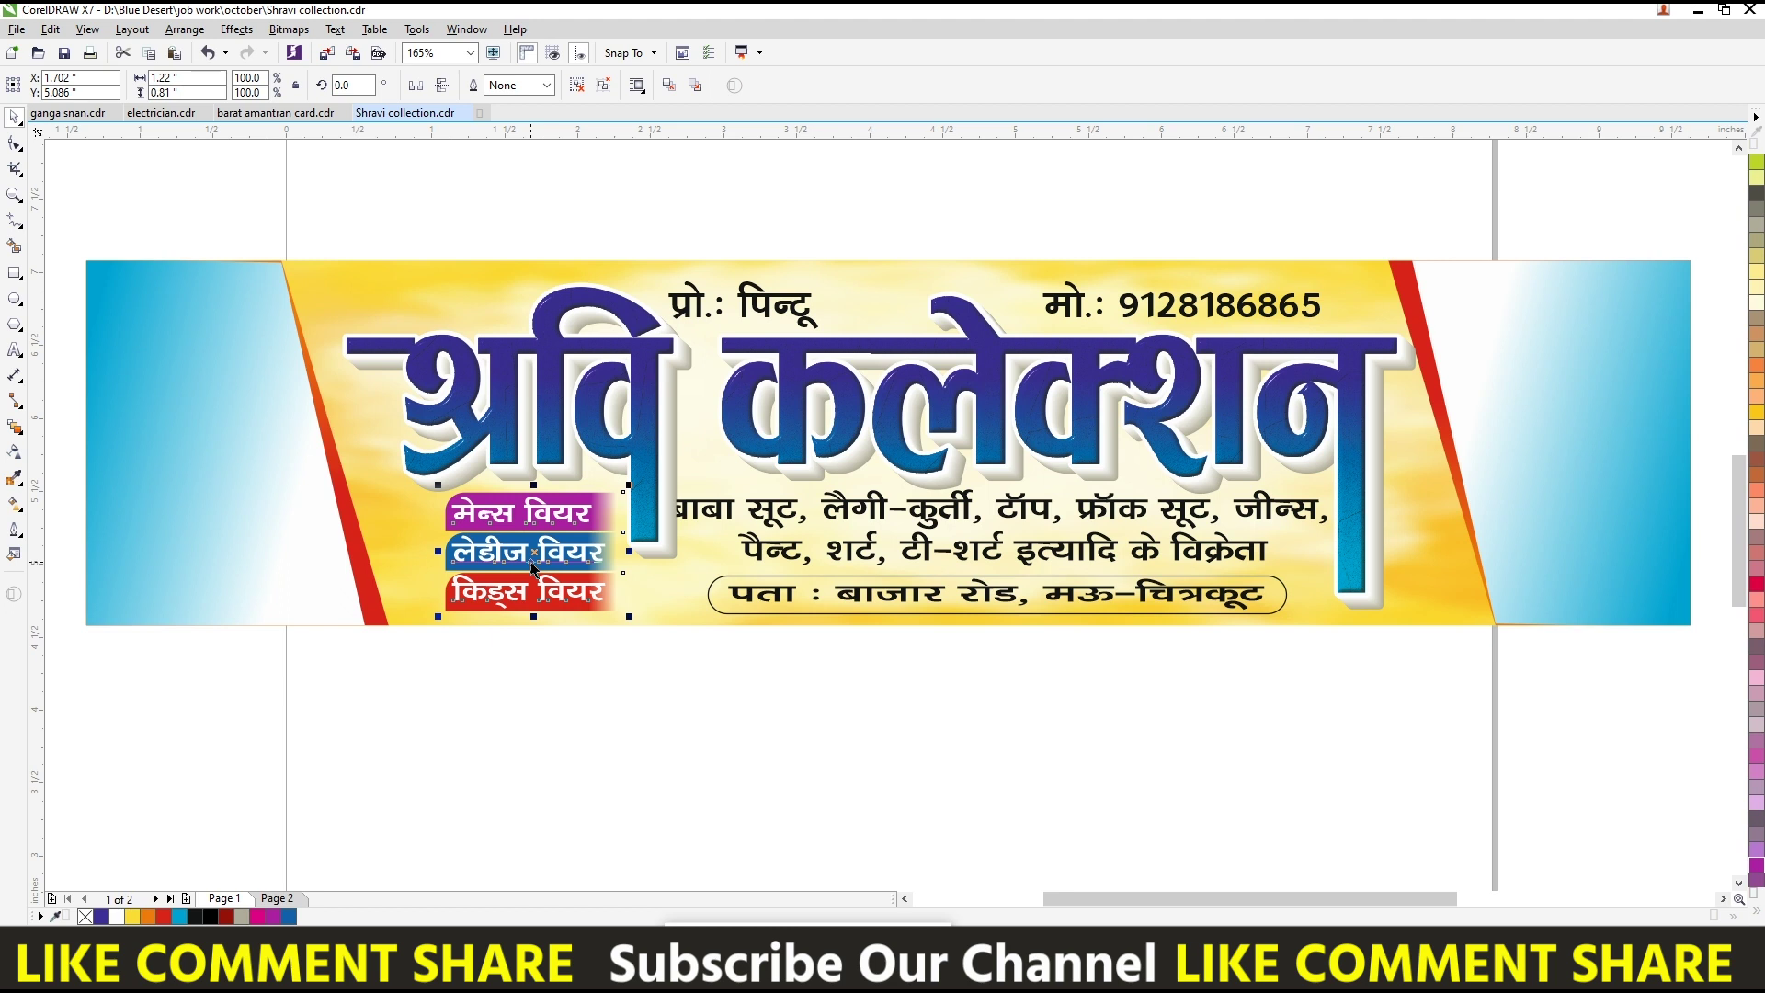
# - Nudge the labels right and resize the product list text to sit beside them
pyautogui.hotkey('ctrl', 'Right')
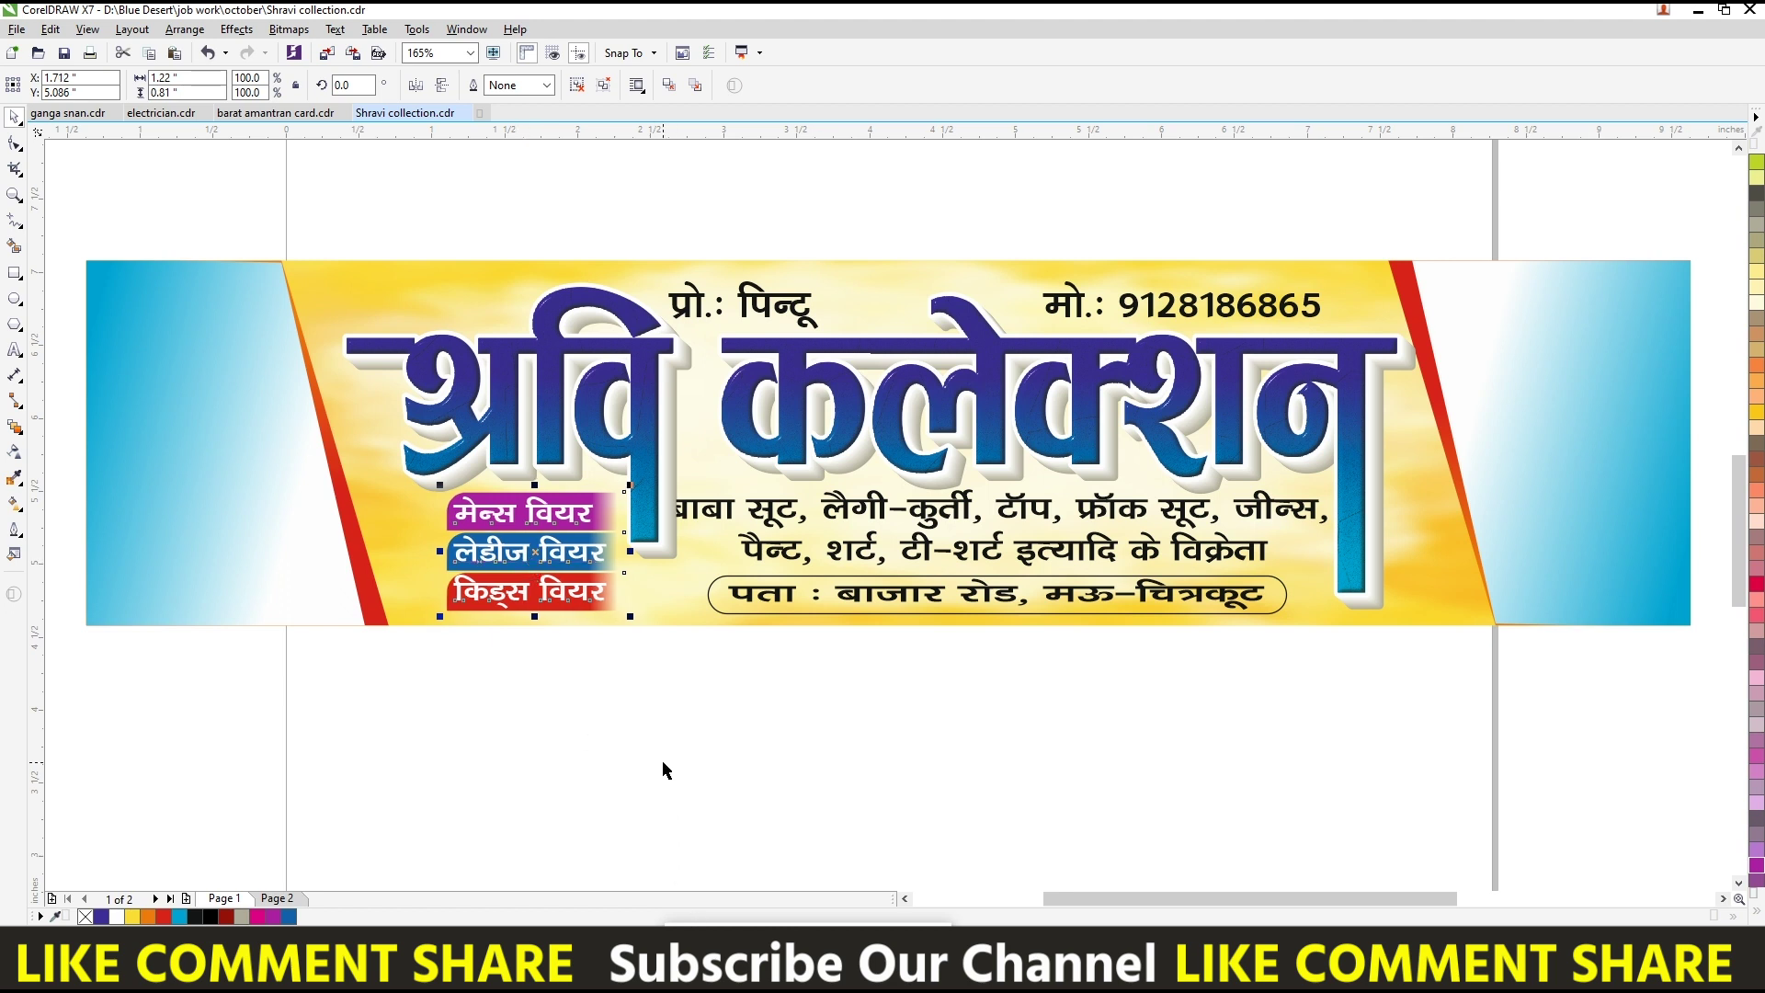
pyautogui.click(1020, 586)
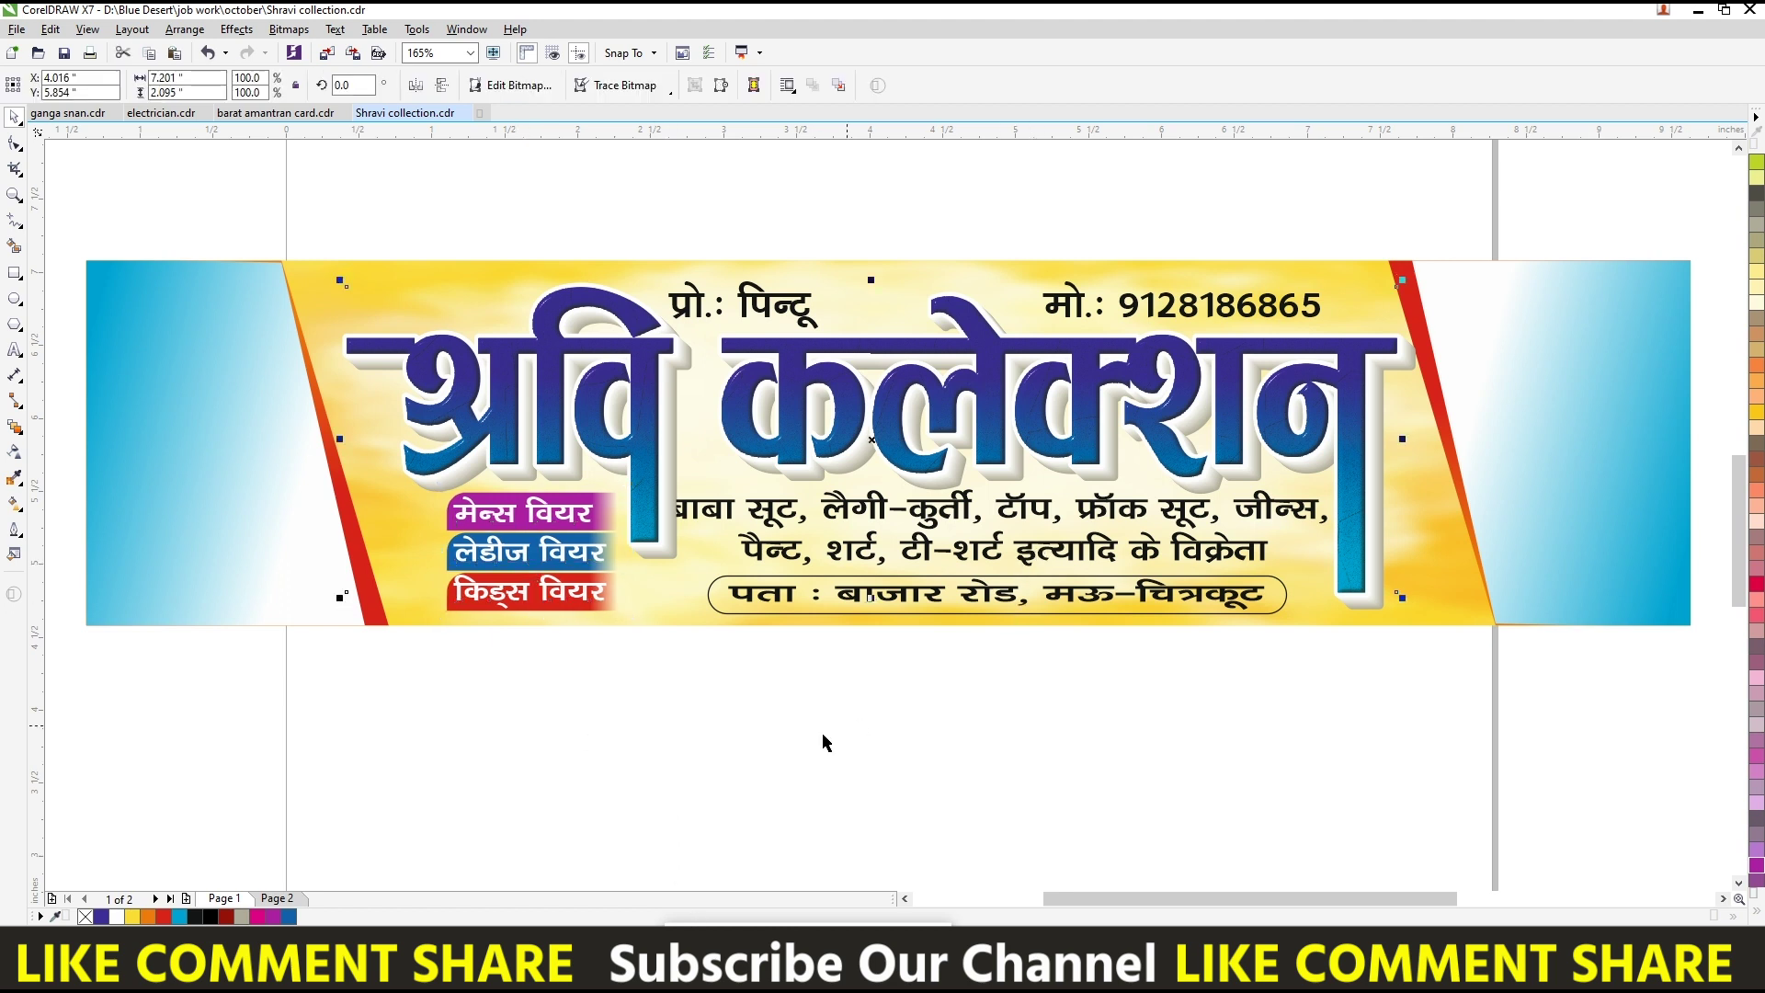
pyautogui.moveTo(616, 712); pyautogui.dragTo(1395, 488)
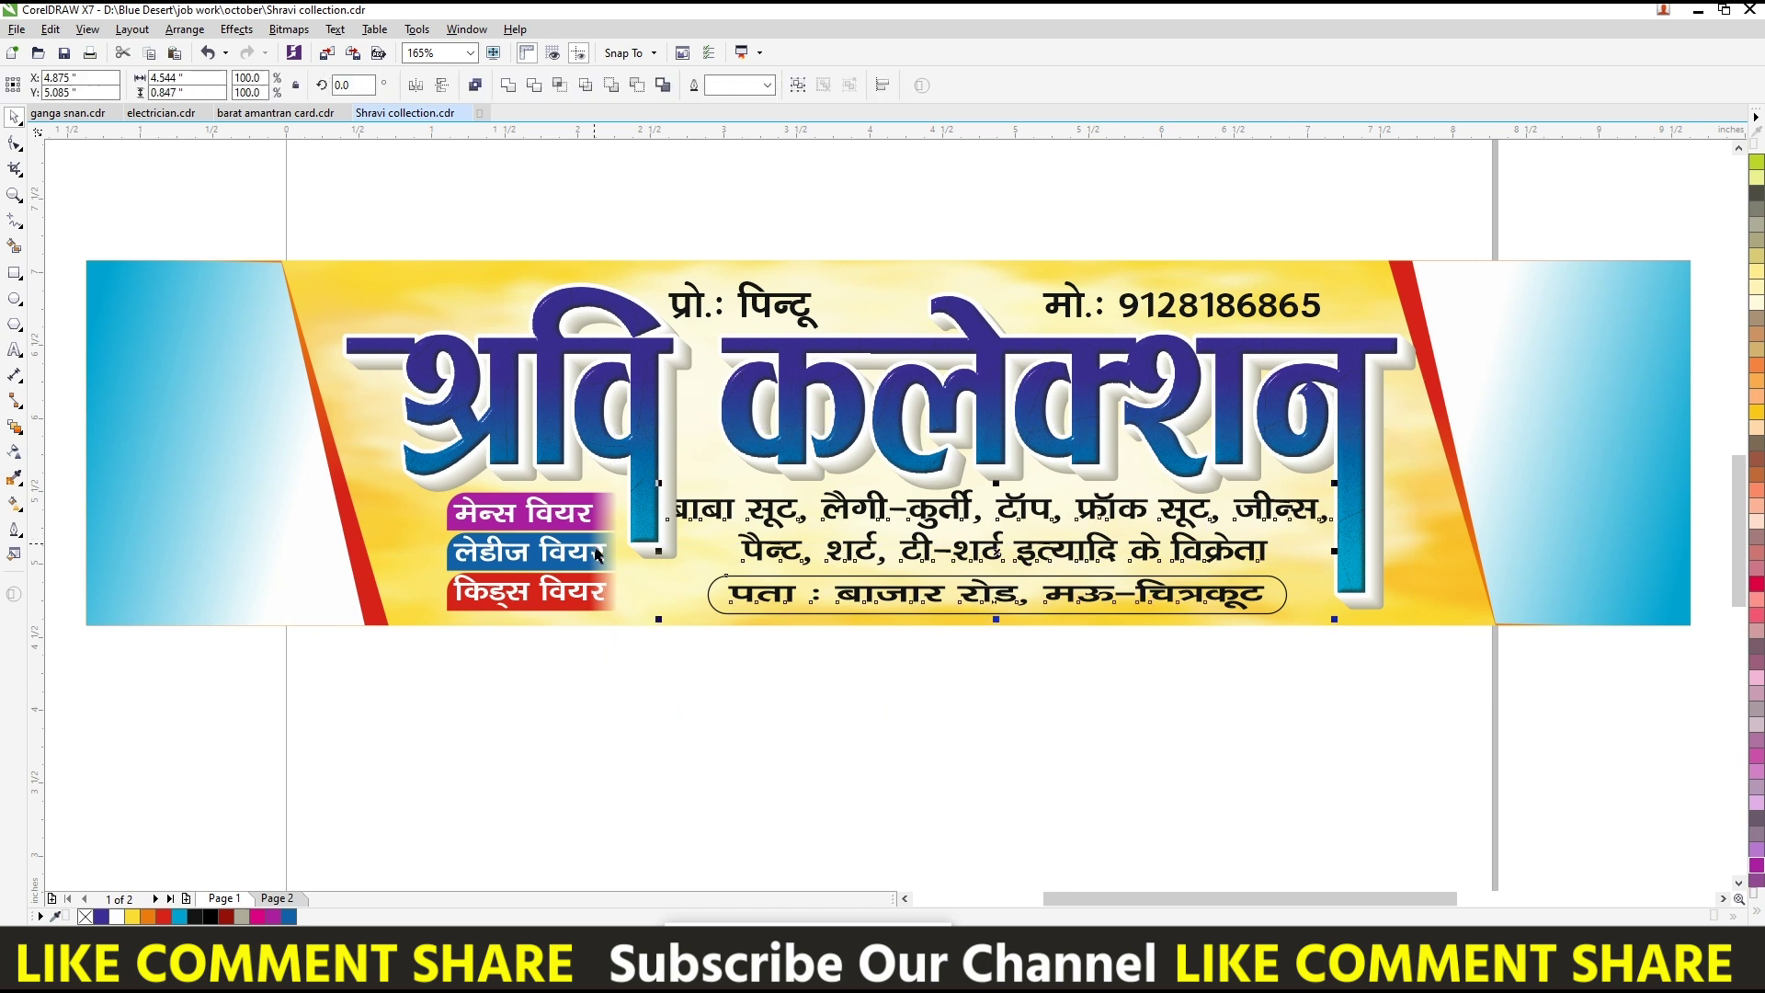
pyautogui.moveTo(659, 552); pyautogui.dragTo(684, 552)
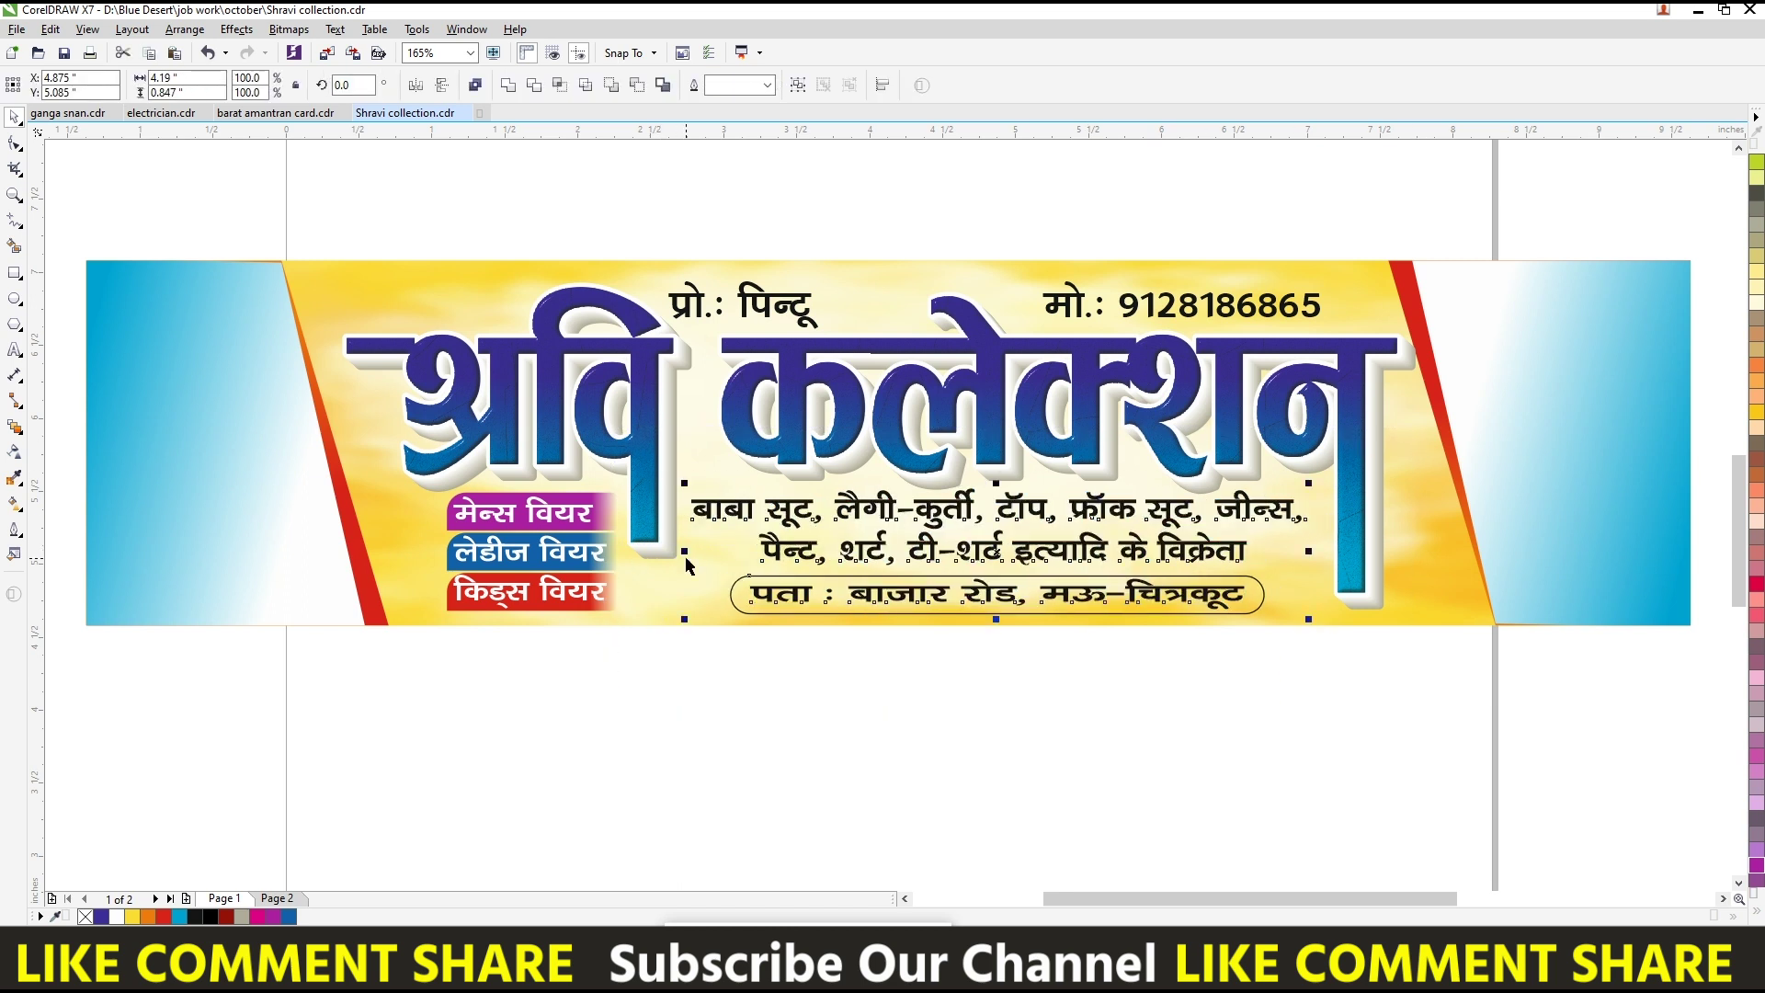
pyautogui.click(1379, 581)
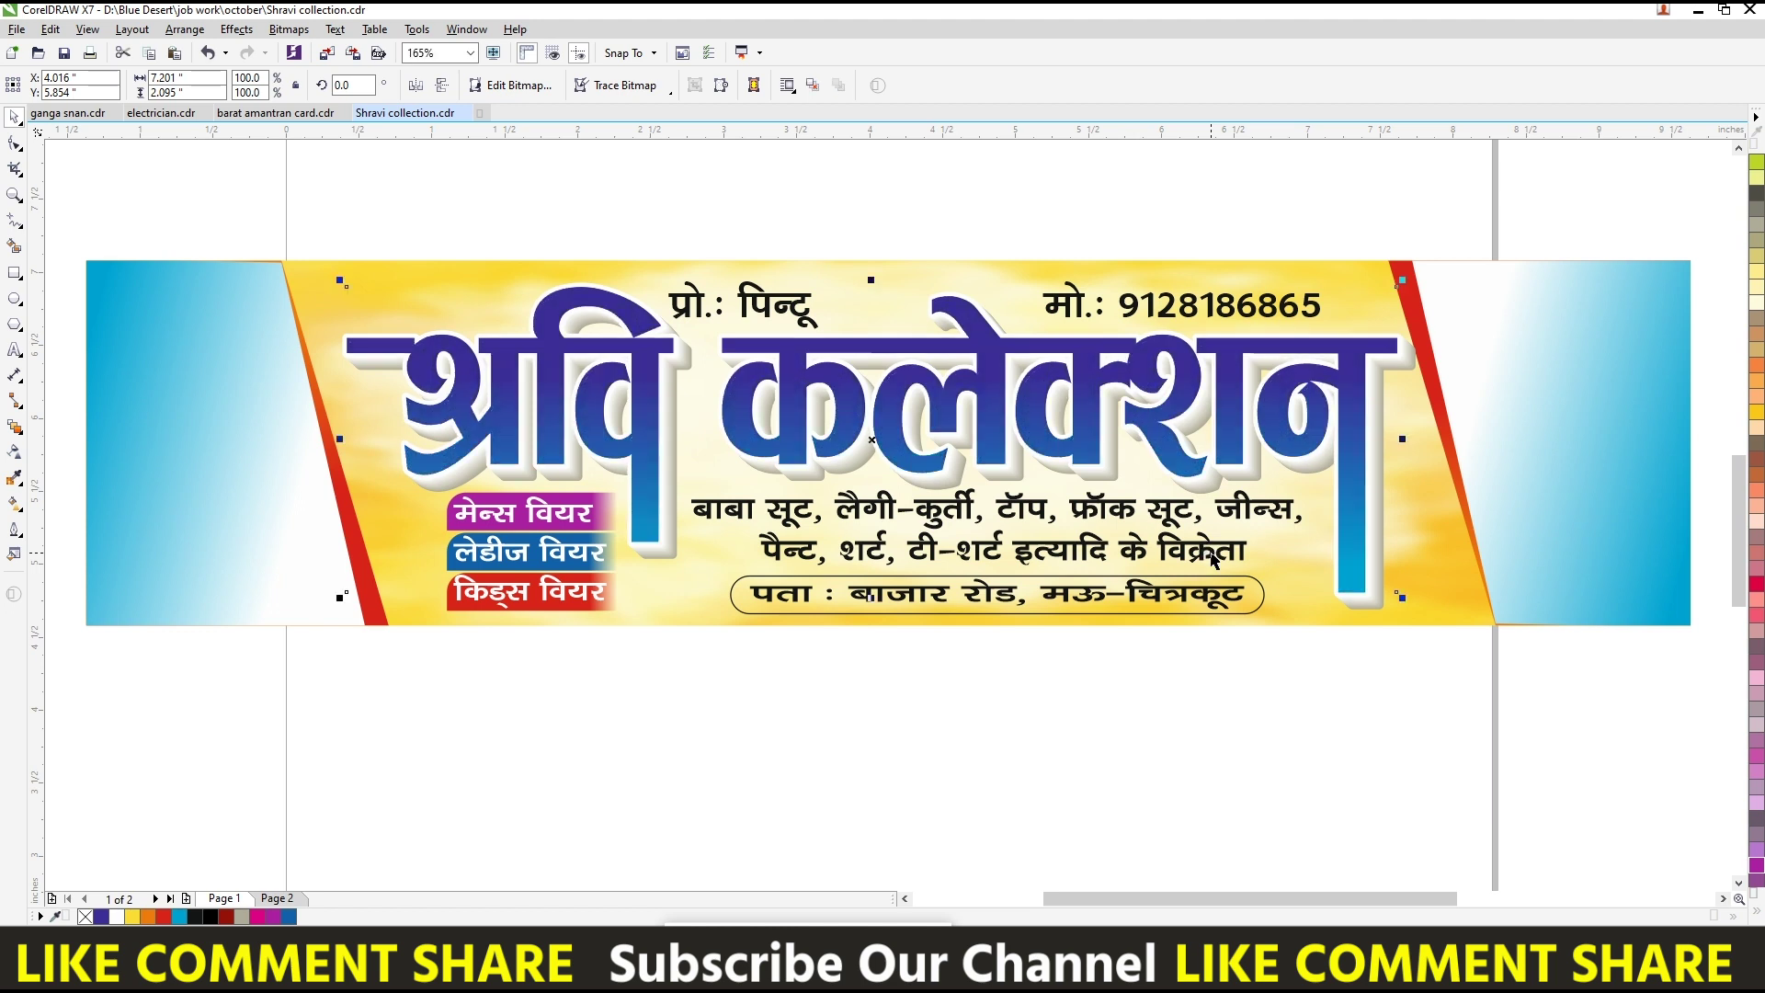
pyautogui.press('Escape')
pyautogui.click(1136, 514)
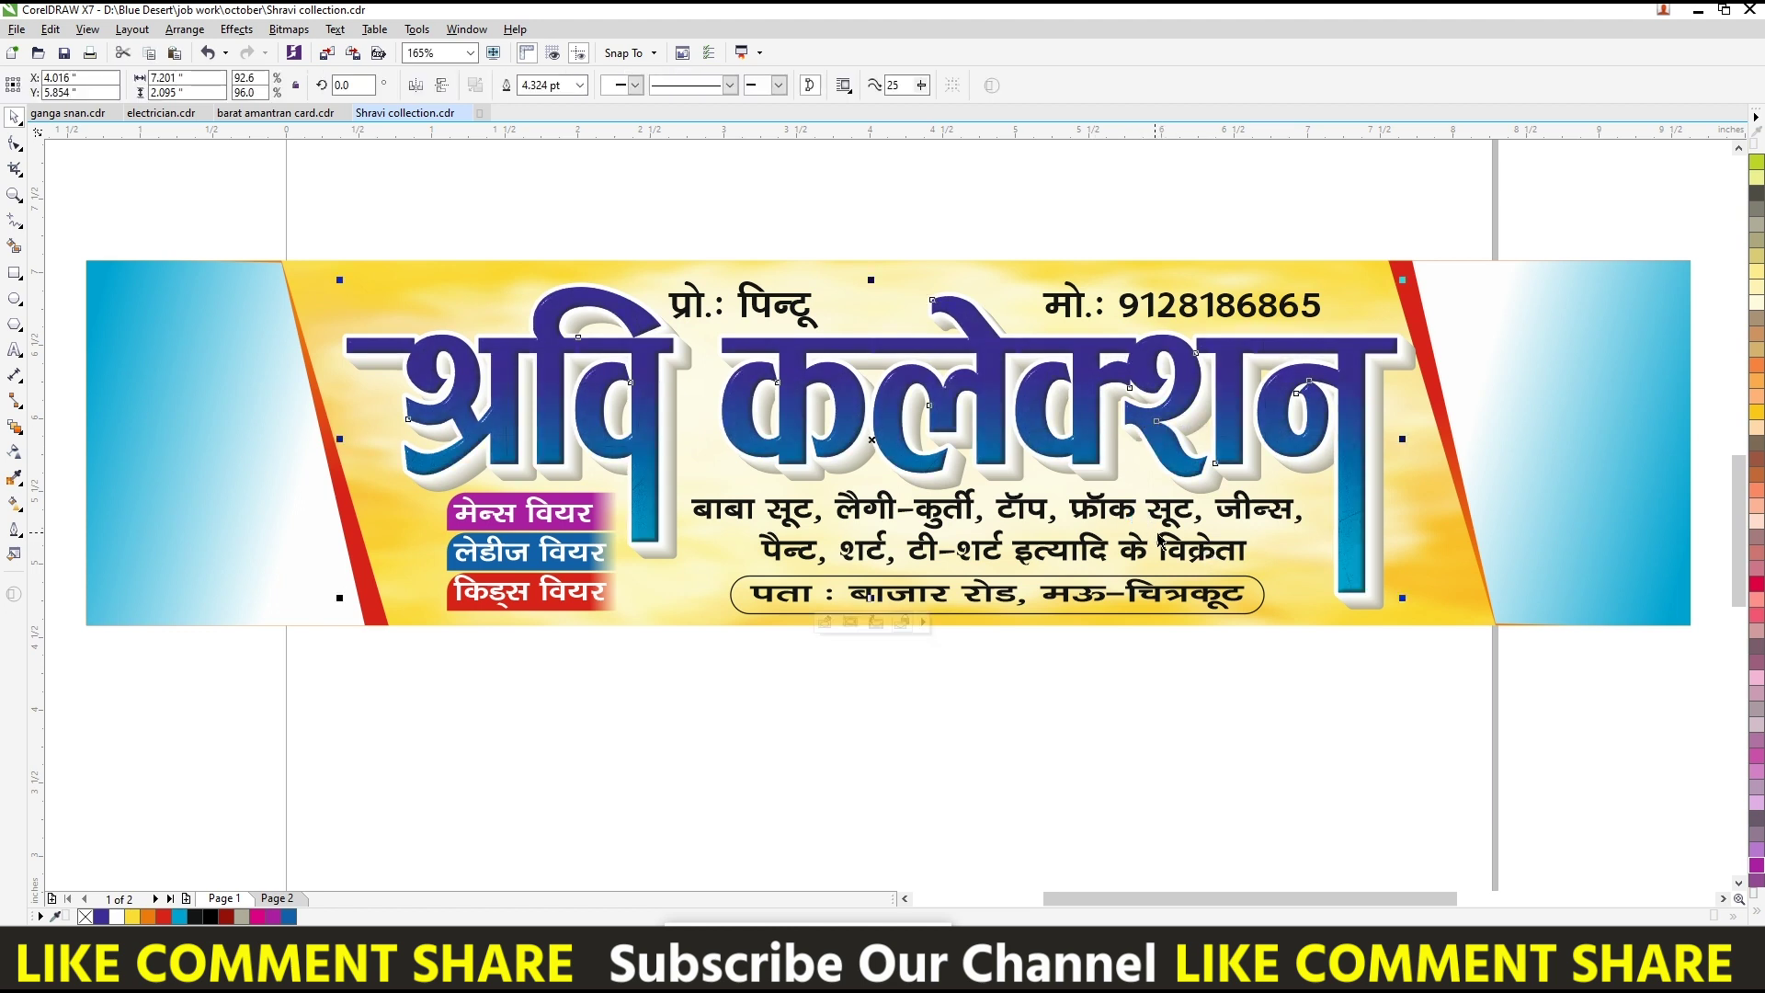
pyautogui.moveTo(1307, 528); pyautogui.dragTo(1317, 530)
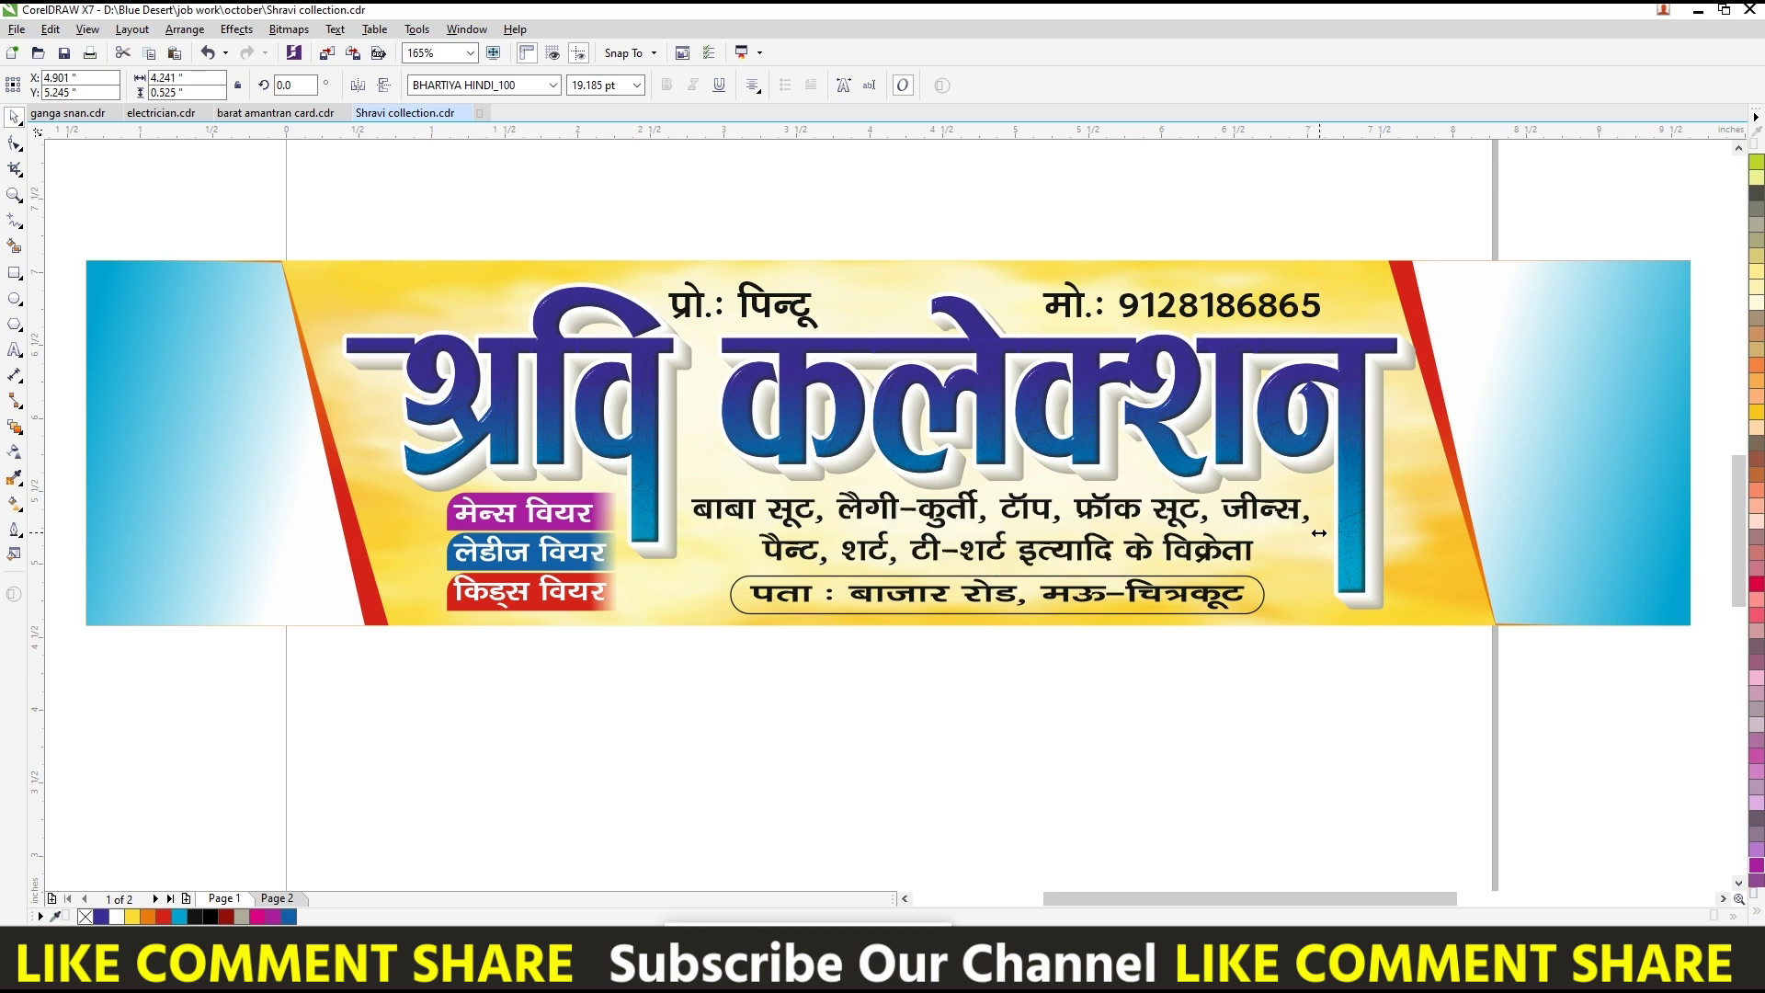
# - Give the product list a round-cornered, round-capped outline behind the fill and colour it red
pyautogui.press('F12')
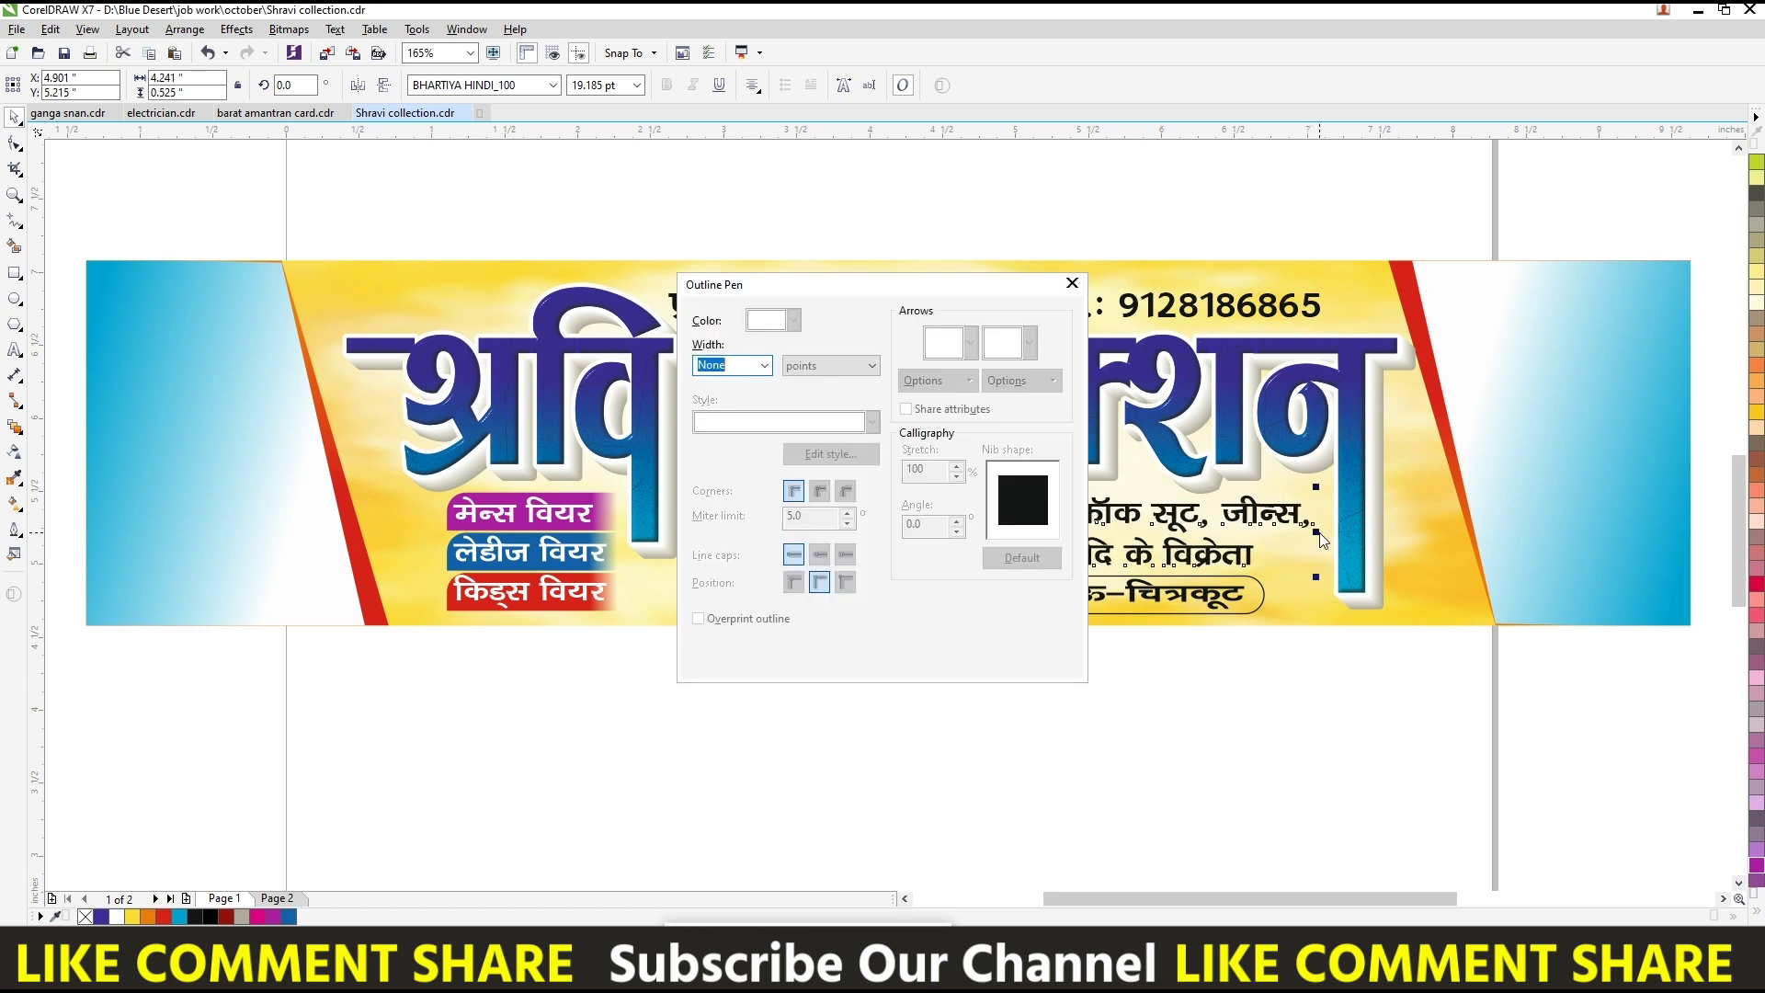
pyautogui.click(820, 490)
pyautogui.click(820, 554)
pyautogui.click(896, 596)
pyautogui.click(878, 658)
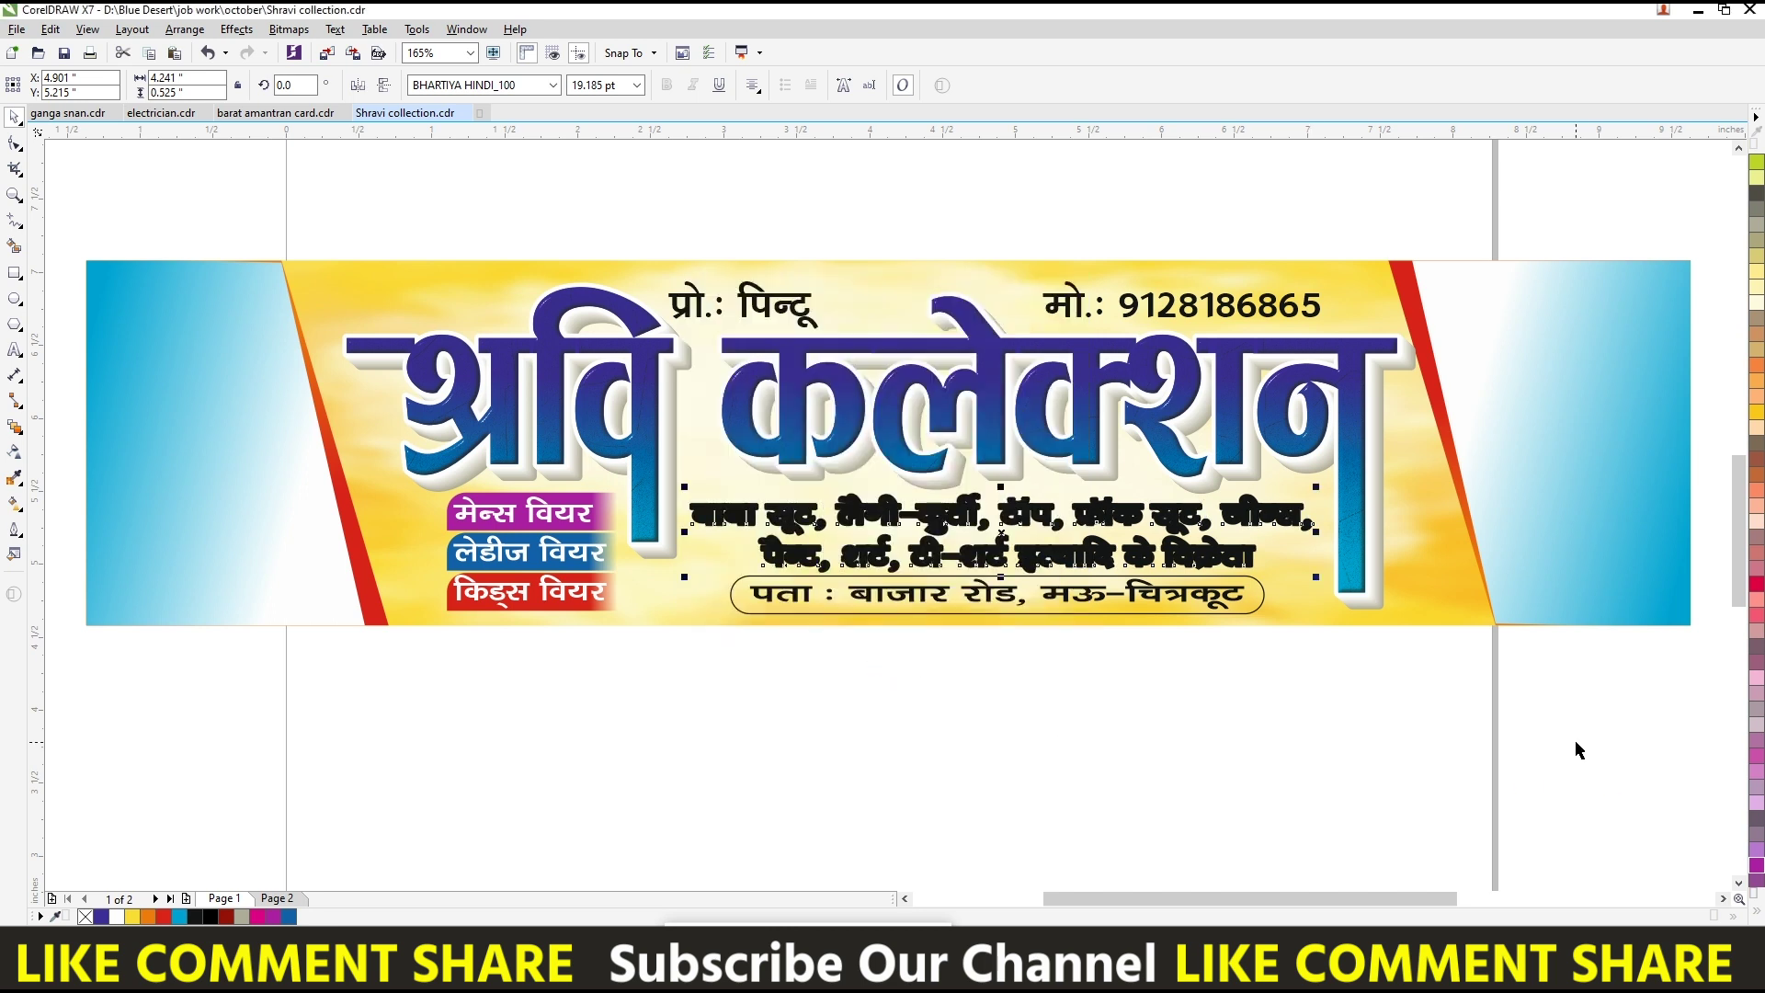
pyautogui.click(1758, 915)
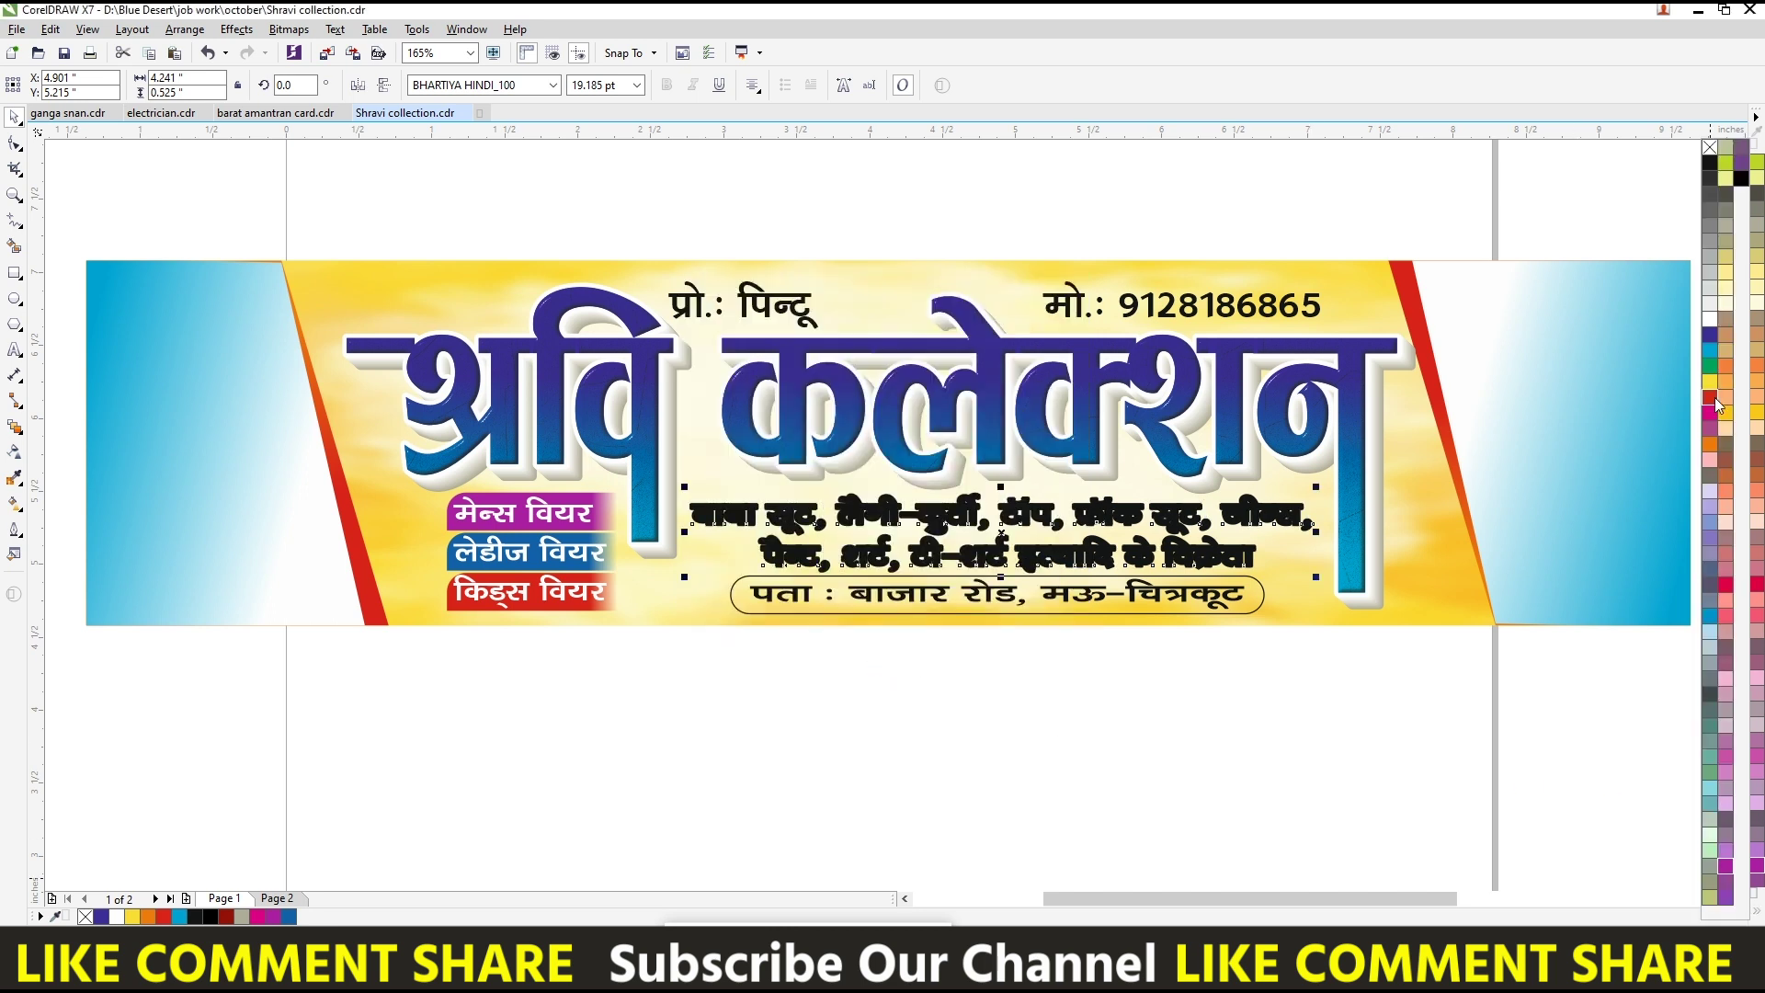
pyautogui.click(1713, 397)
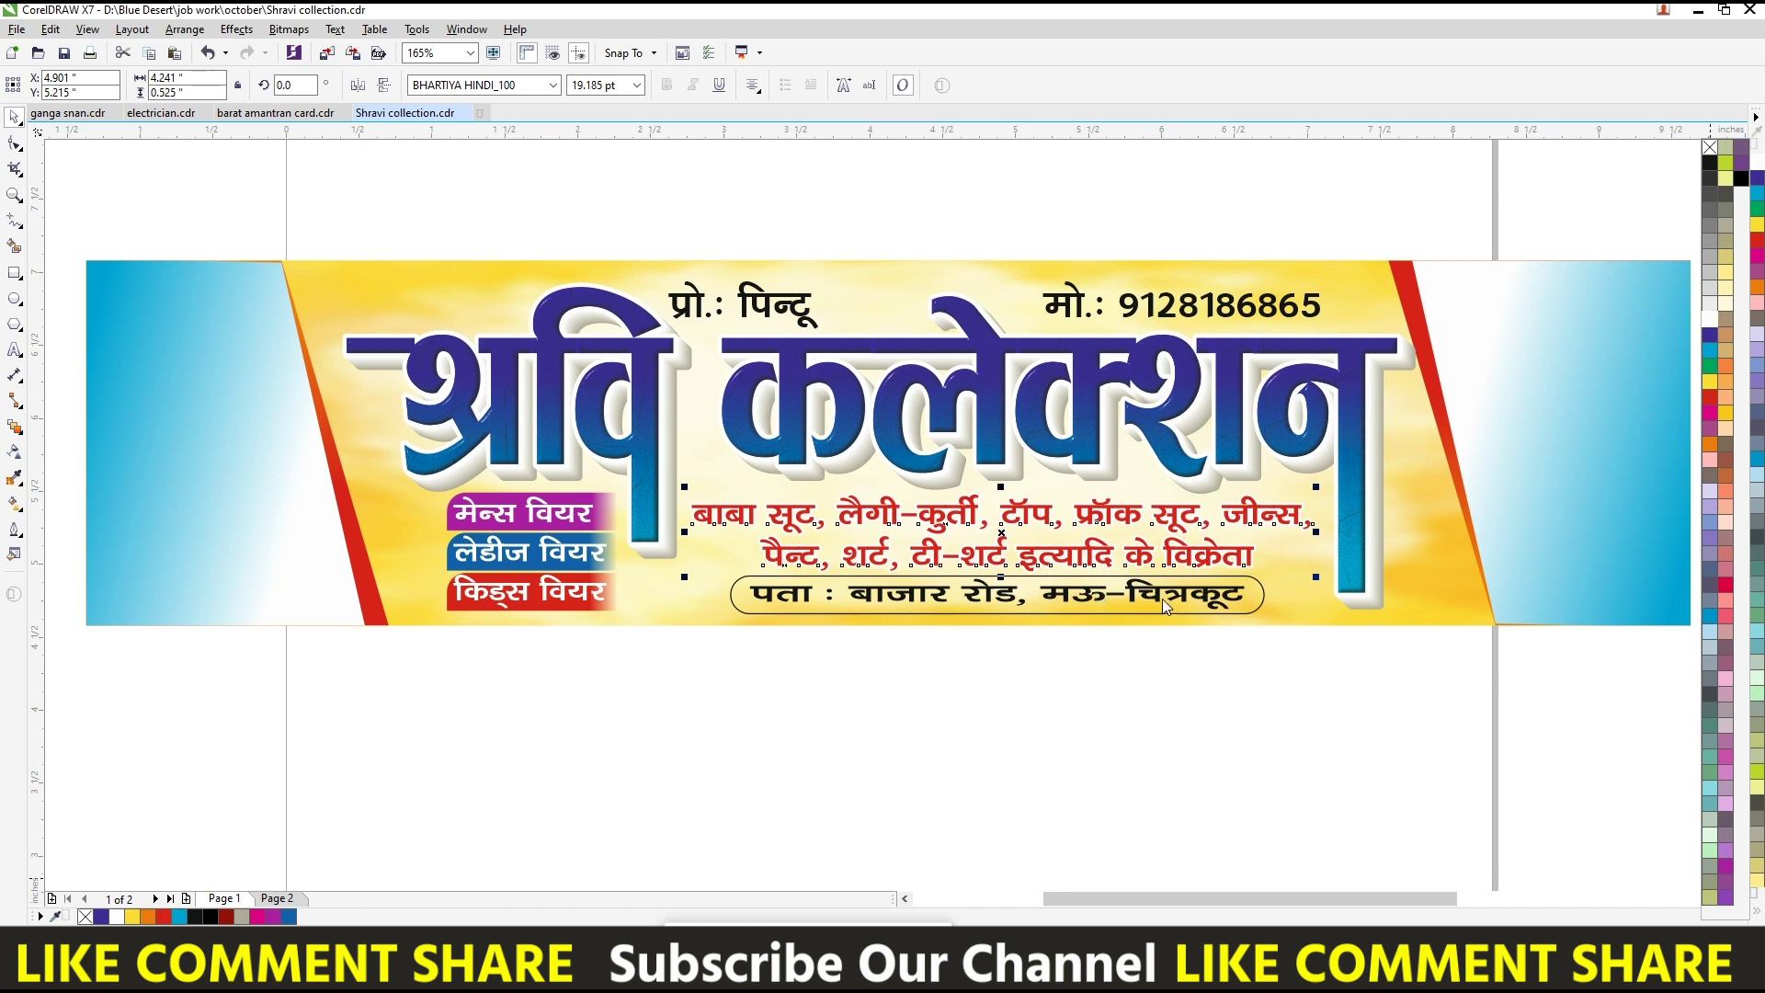
pyautogui.click(1265, 593)
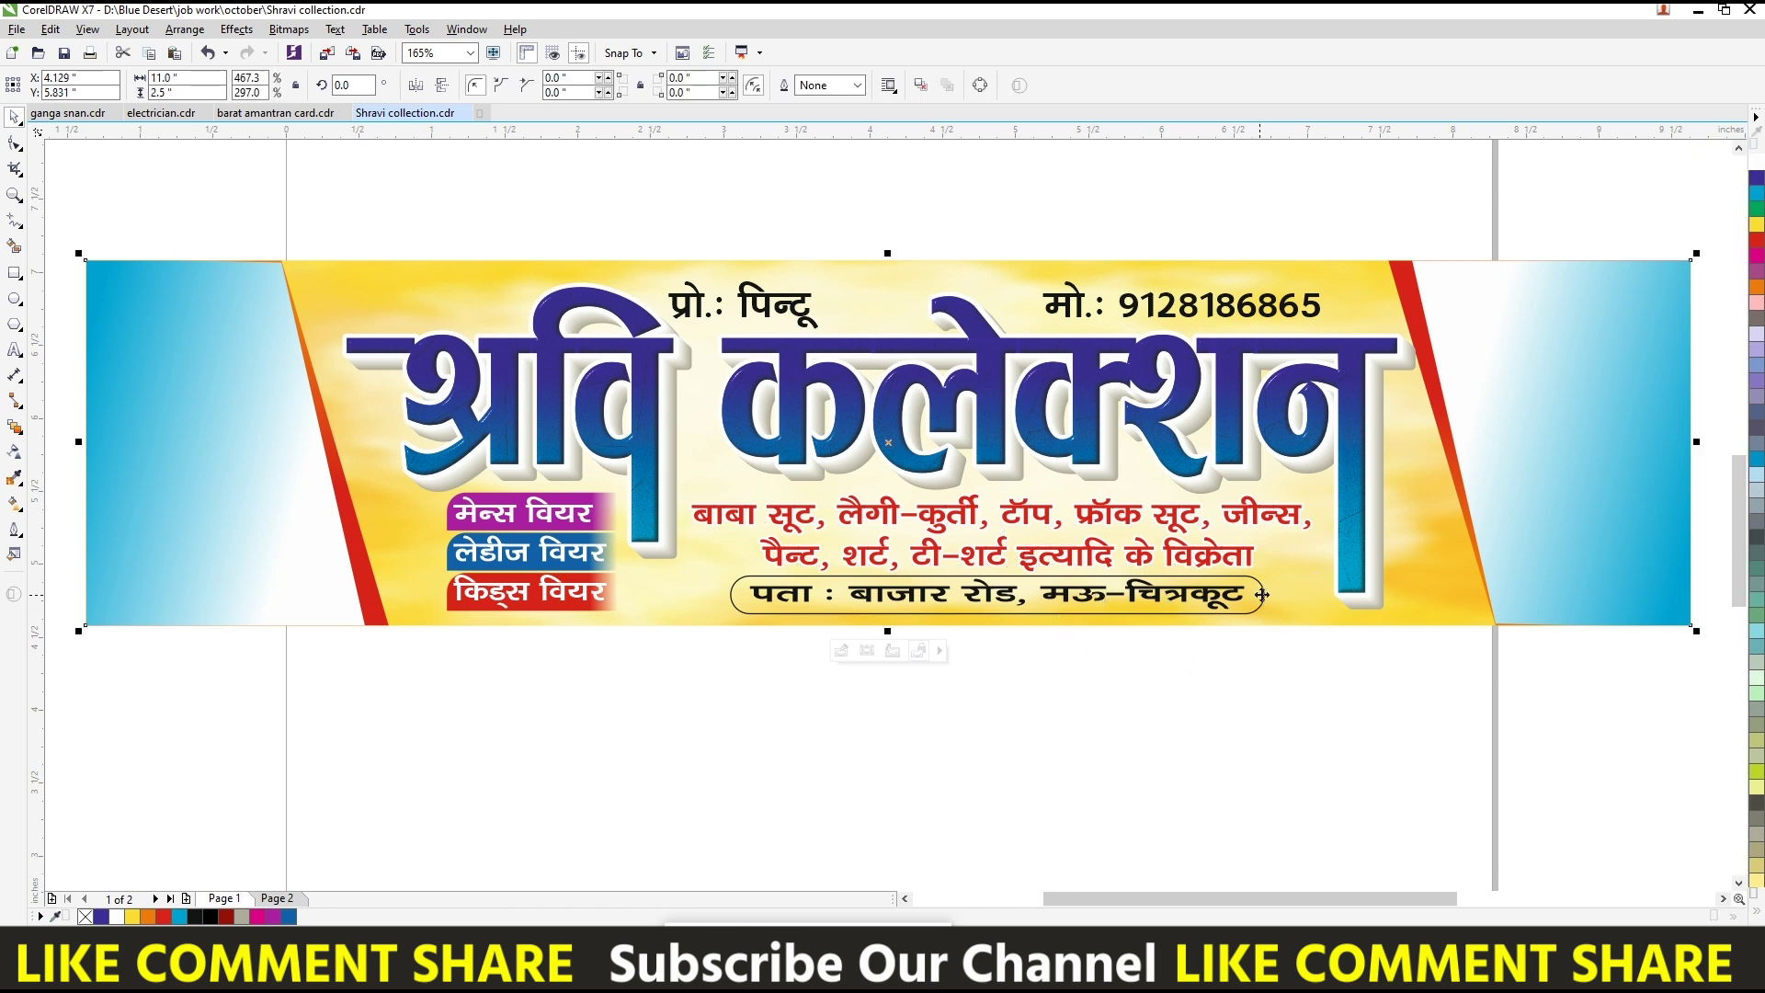
# - Fill the address box green, darkened with K set to 60
pyautogui.click(1756, 208)
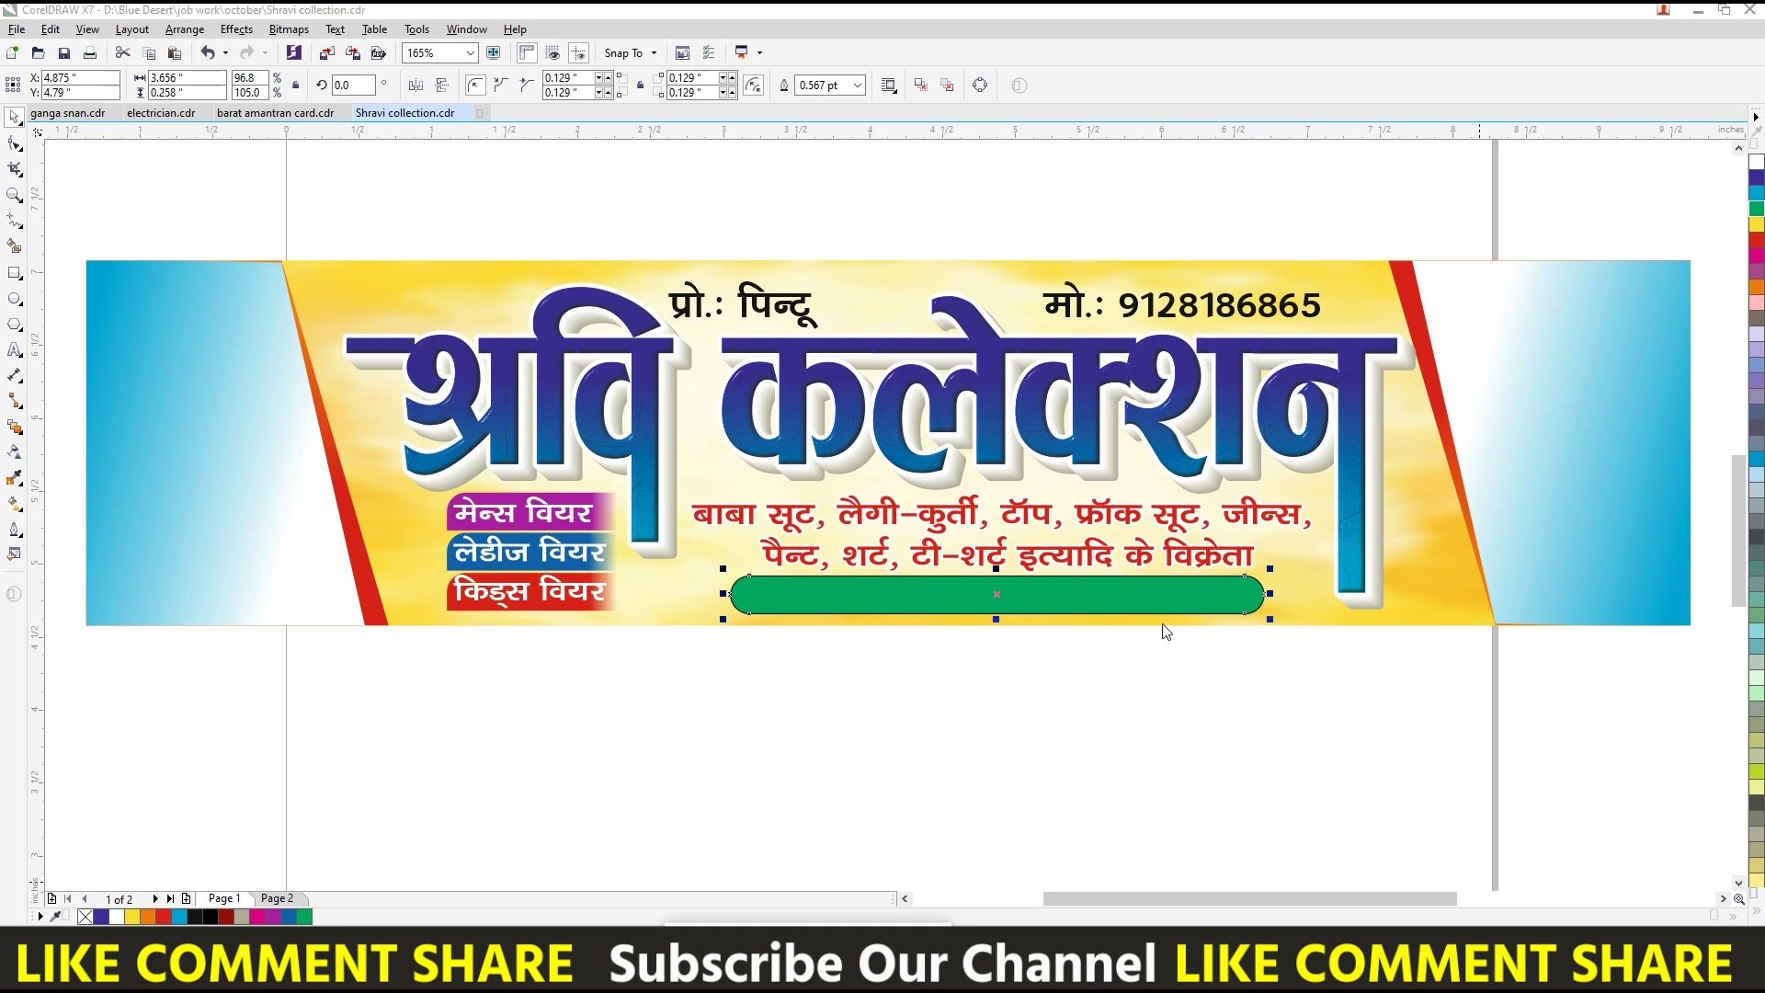
pyautogui.hotkey('shift', 'F11')
pyautogui.doubleClick(1066, 500)
pyautogui.write('60')
pyautogui.press('Return')
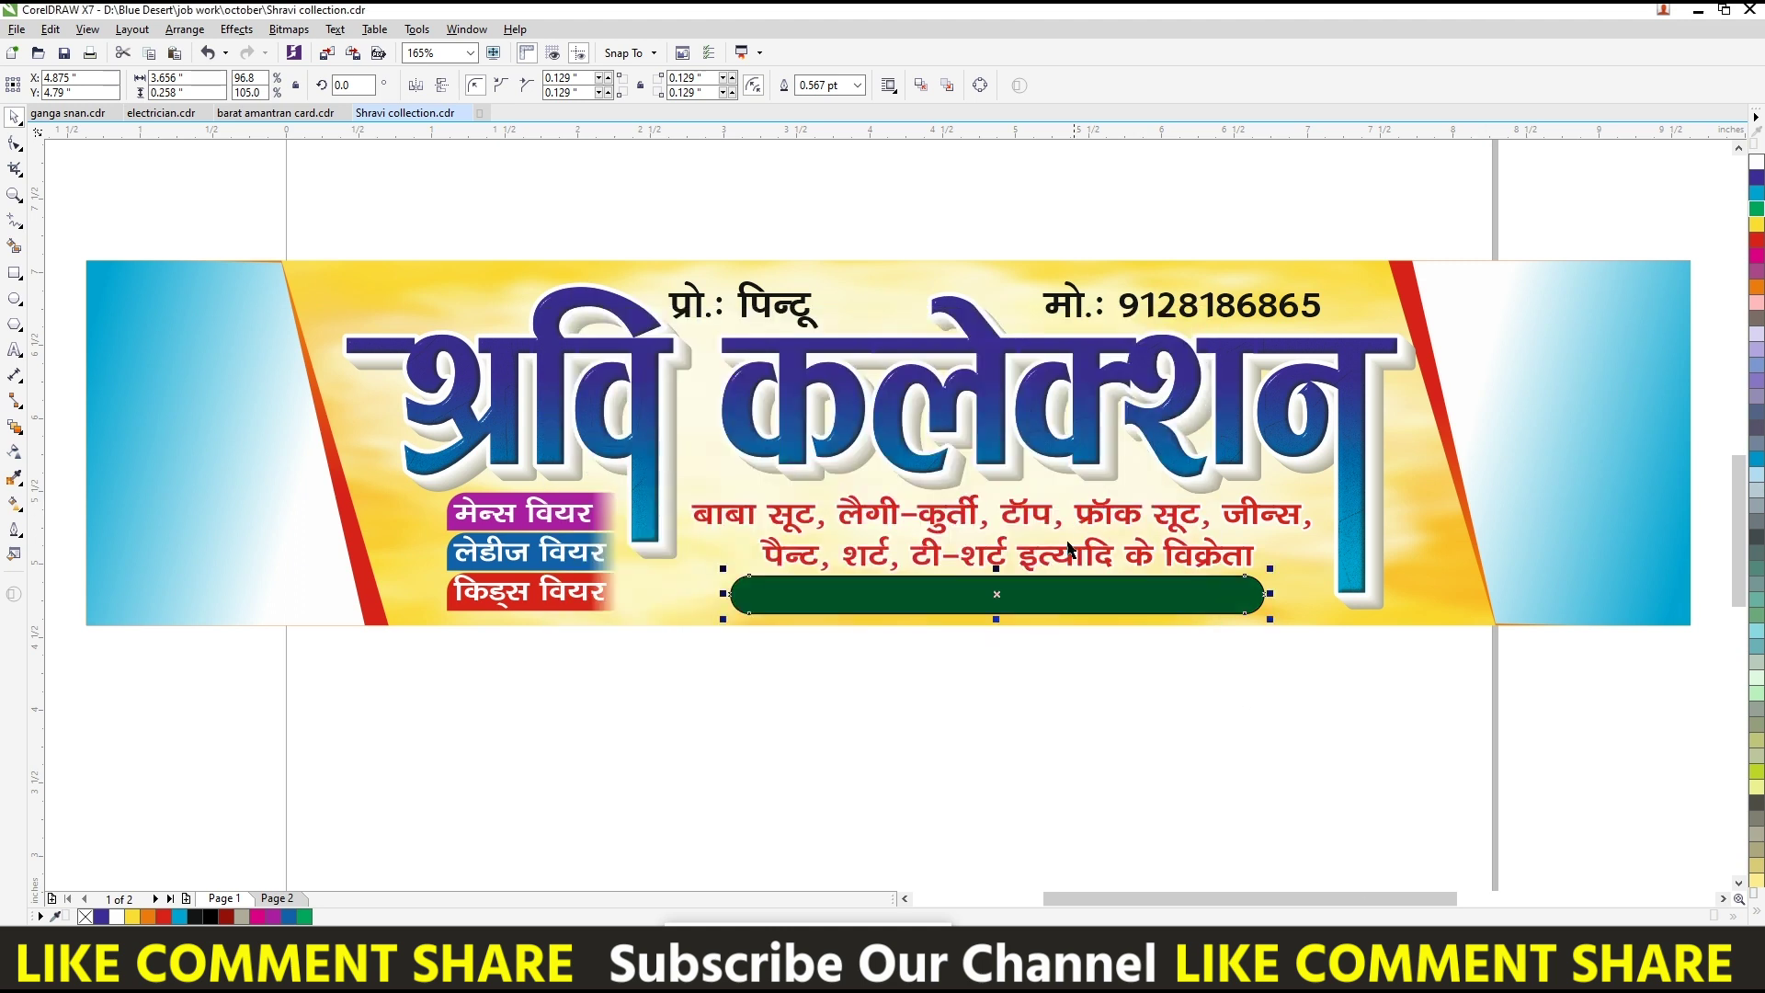
# - Paste the address text on top in white and remove the green box's outline
pyautogui.hotkey('ctrl', 'v')
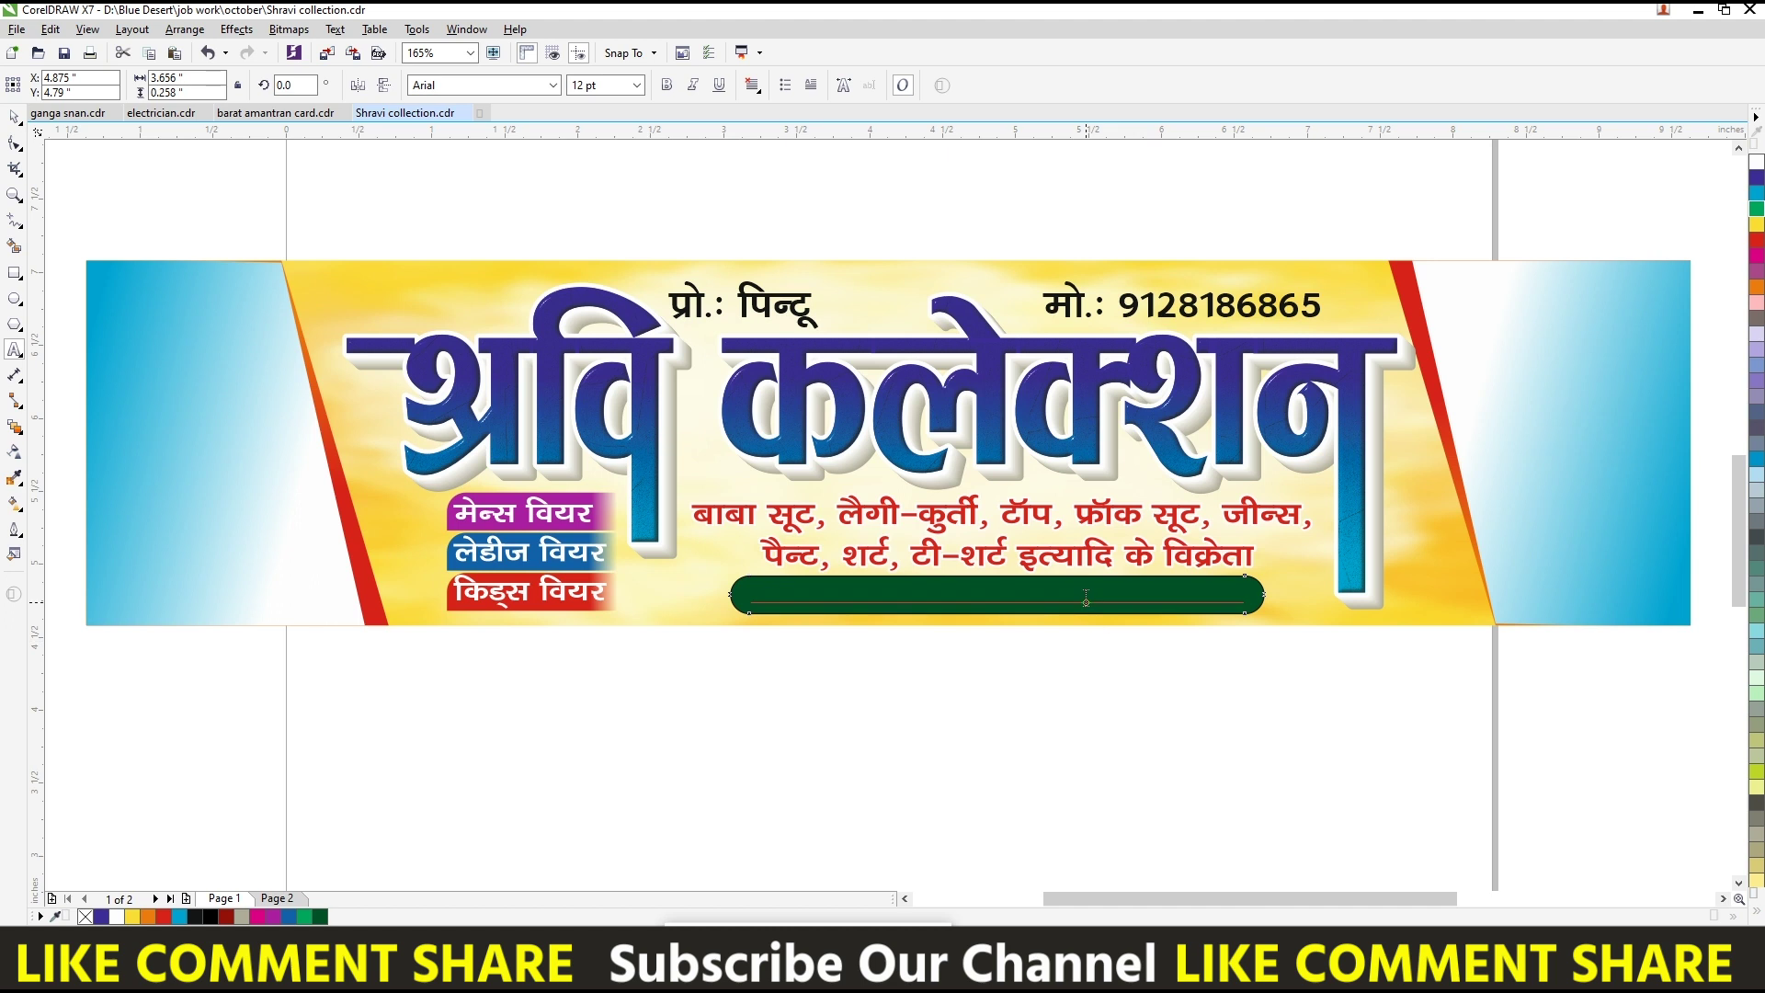
pyautogui.click(1739, 896)
pyautogui.click(1707, 322)
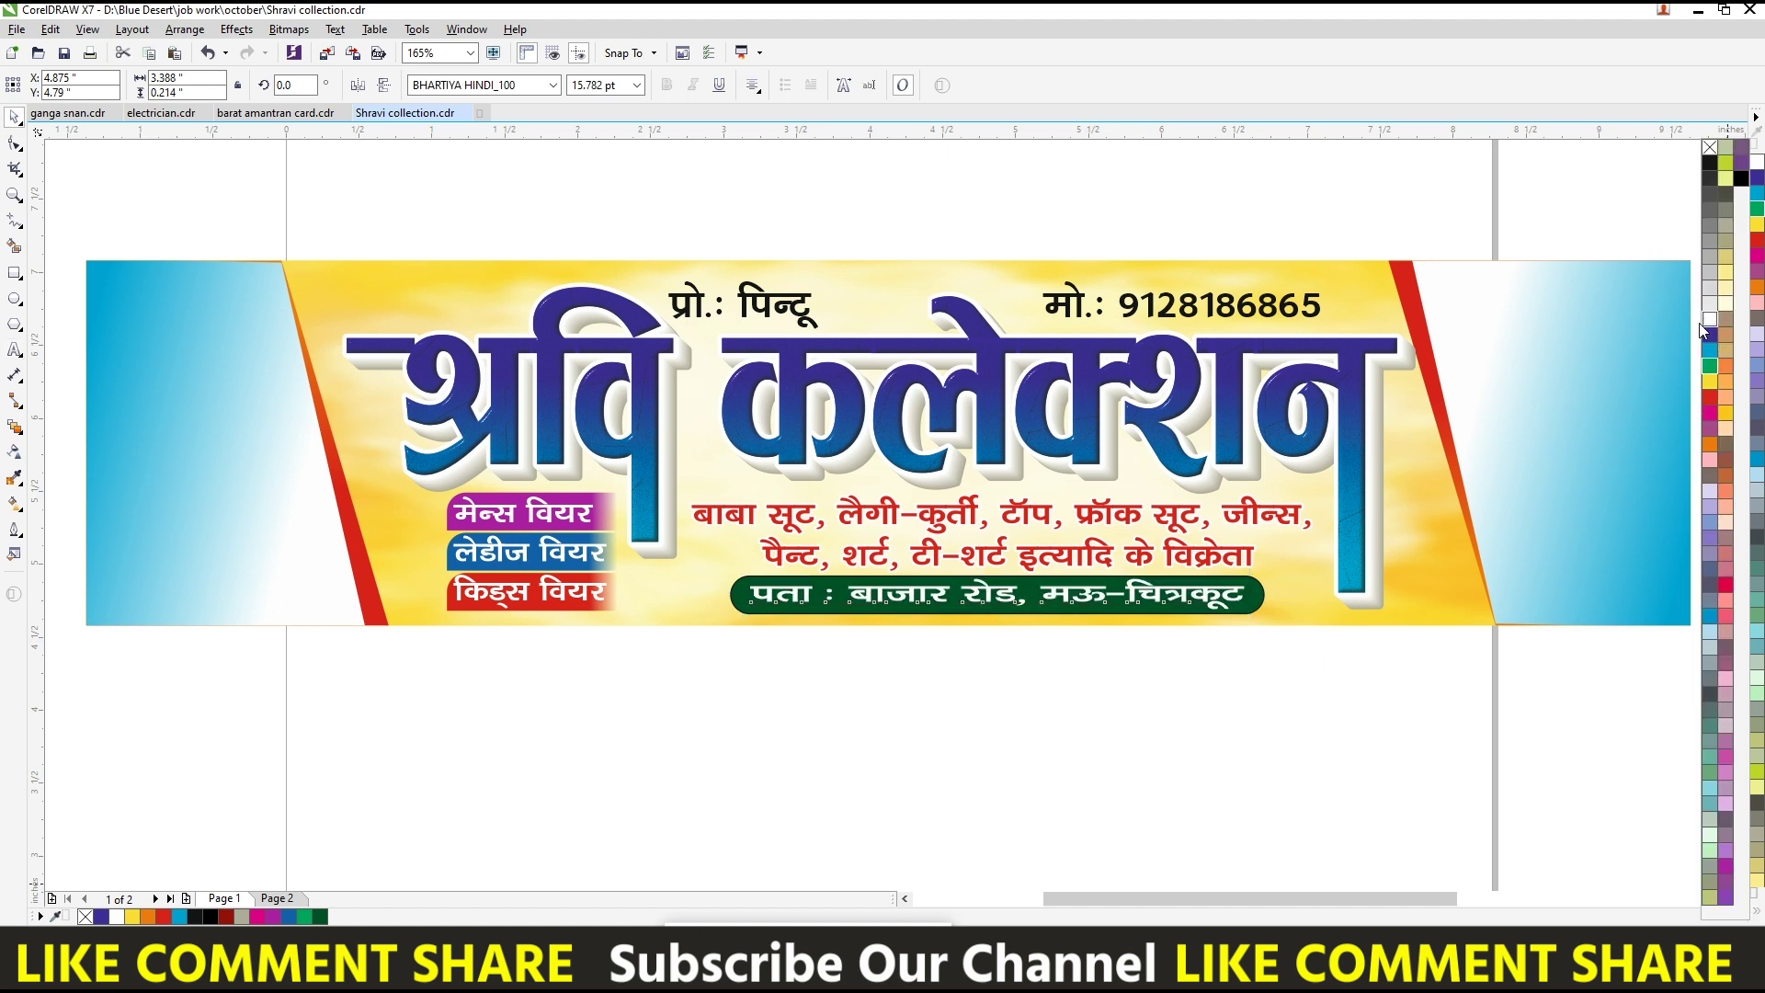
pyautogui.click(1259, 593)
pyautogui.click(1757, 916)
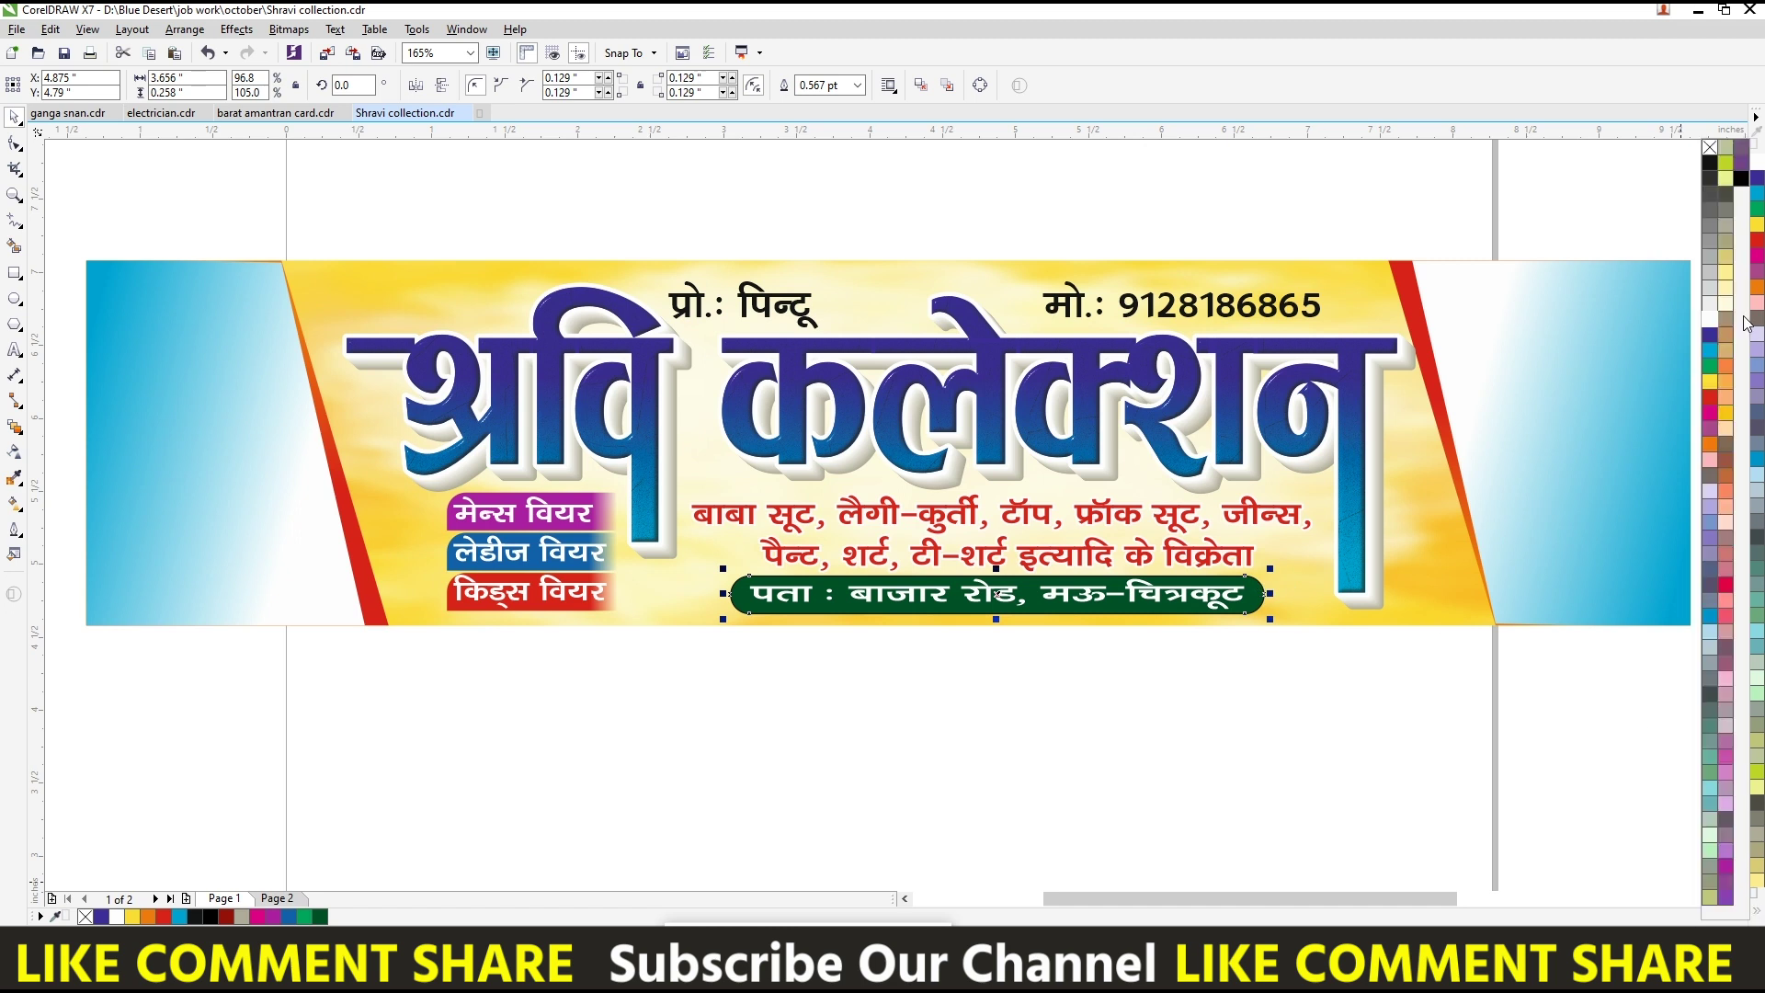
pyautogui.rightClick(1713, 163)
pyautogui.click(1264, 740)
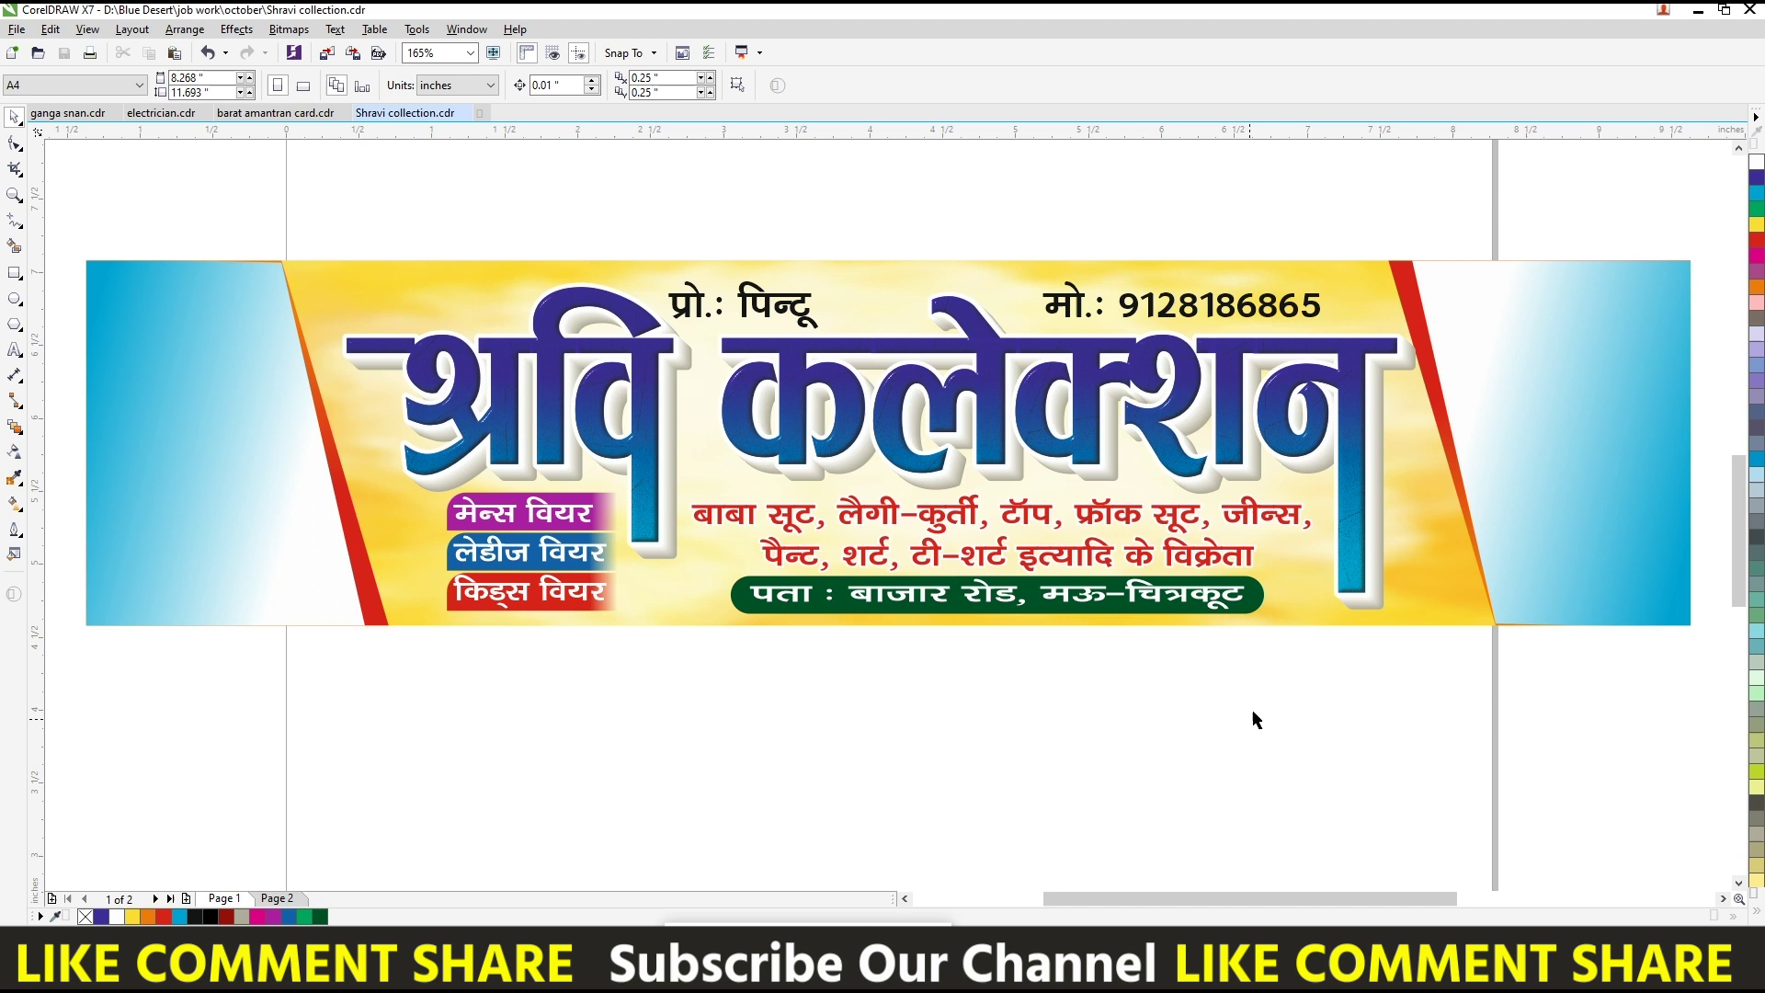
# - Clear the selection and nudge the proprietor name text slightly right
pyautogui.click(1237, 558)
pyautogui.click(1339, 701)
pyautogui.moveTo(1406, 741); pyautogui.dragTo(665, 445)
pyautogui.click(793, 297)
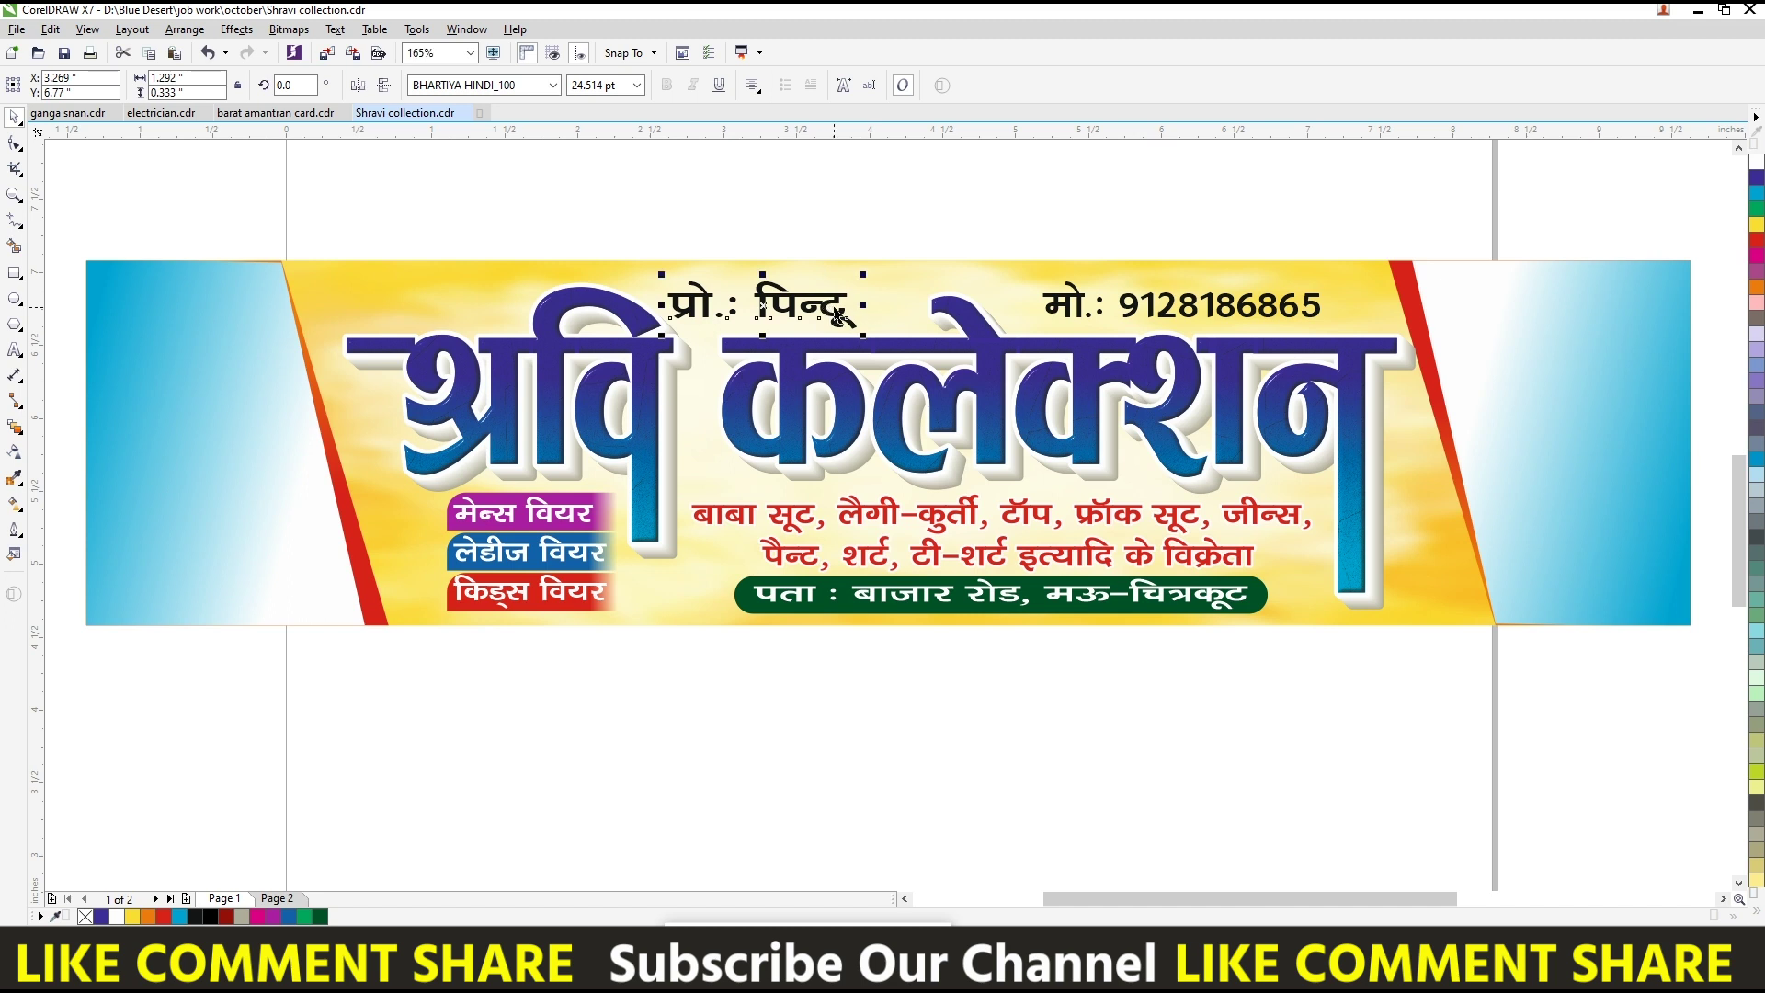
pyautogui.moveTo(838, 303); pyautogui.dragTo(852, 303)
# - Put the name and phone number texts' outline behind the fill and fill them red
pyautogui.click(1077, 306)
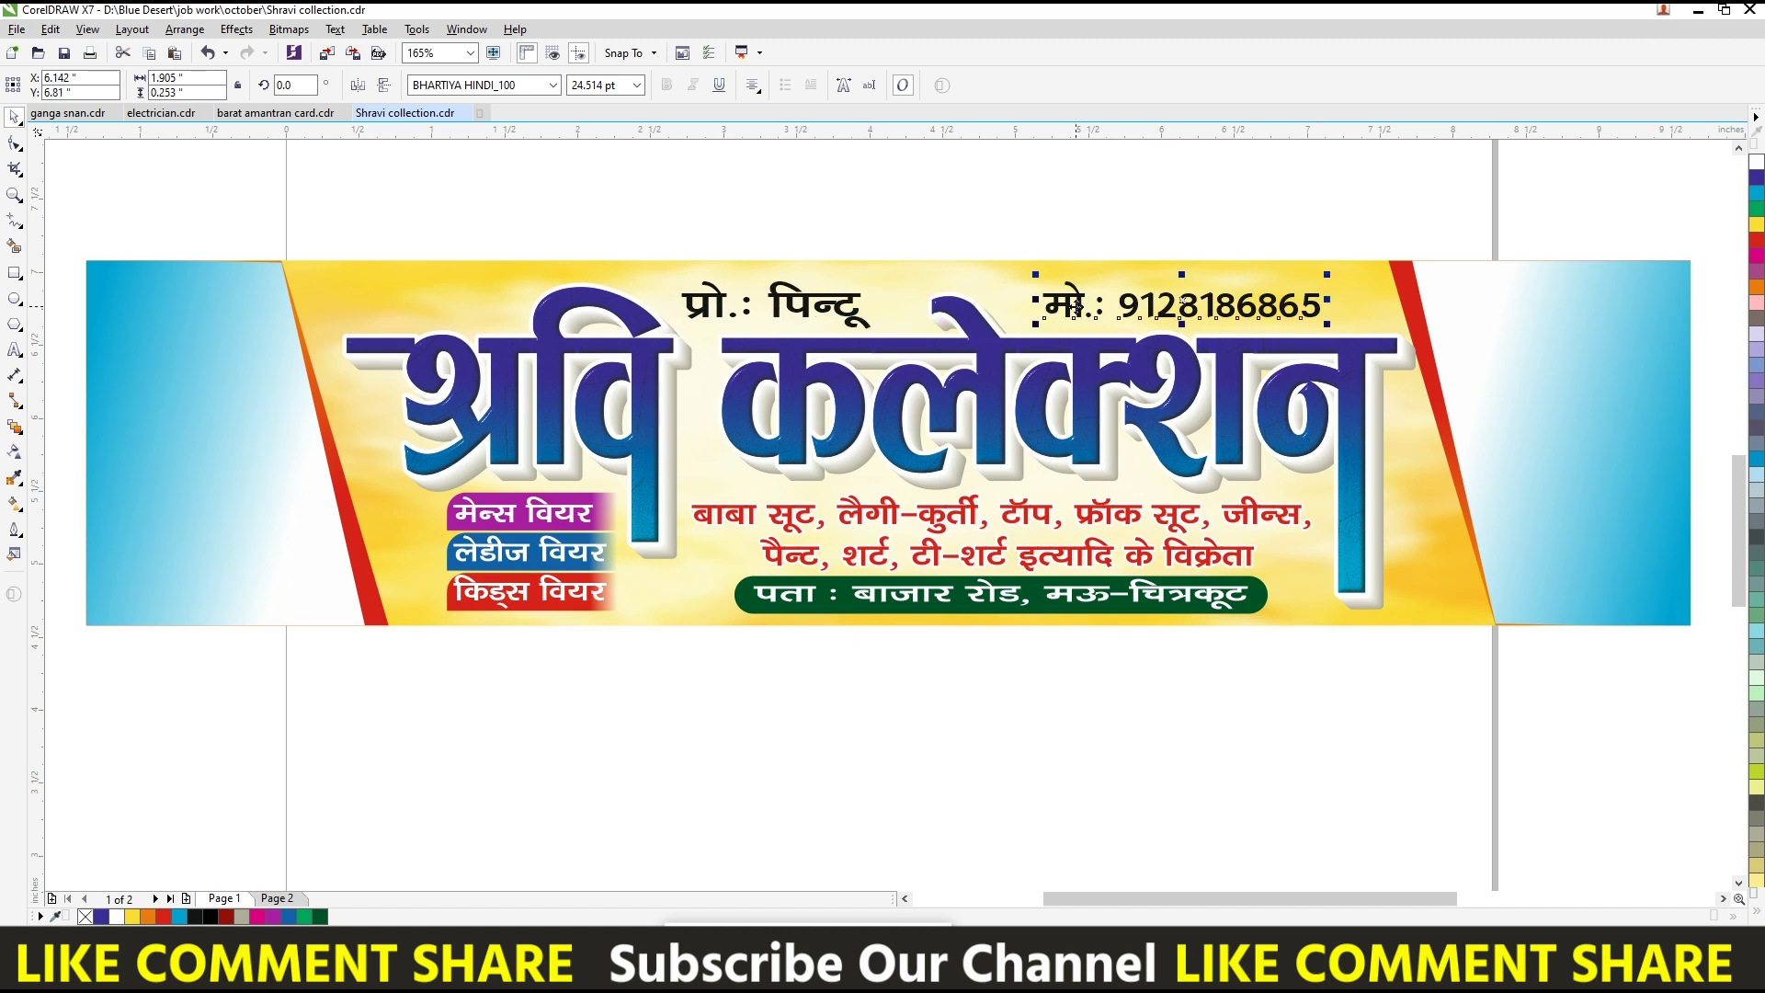
pyautogui.keyDown('shift'); pyautogui.click(803, 316); pyautogui.keyUp('shift')
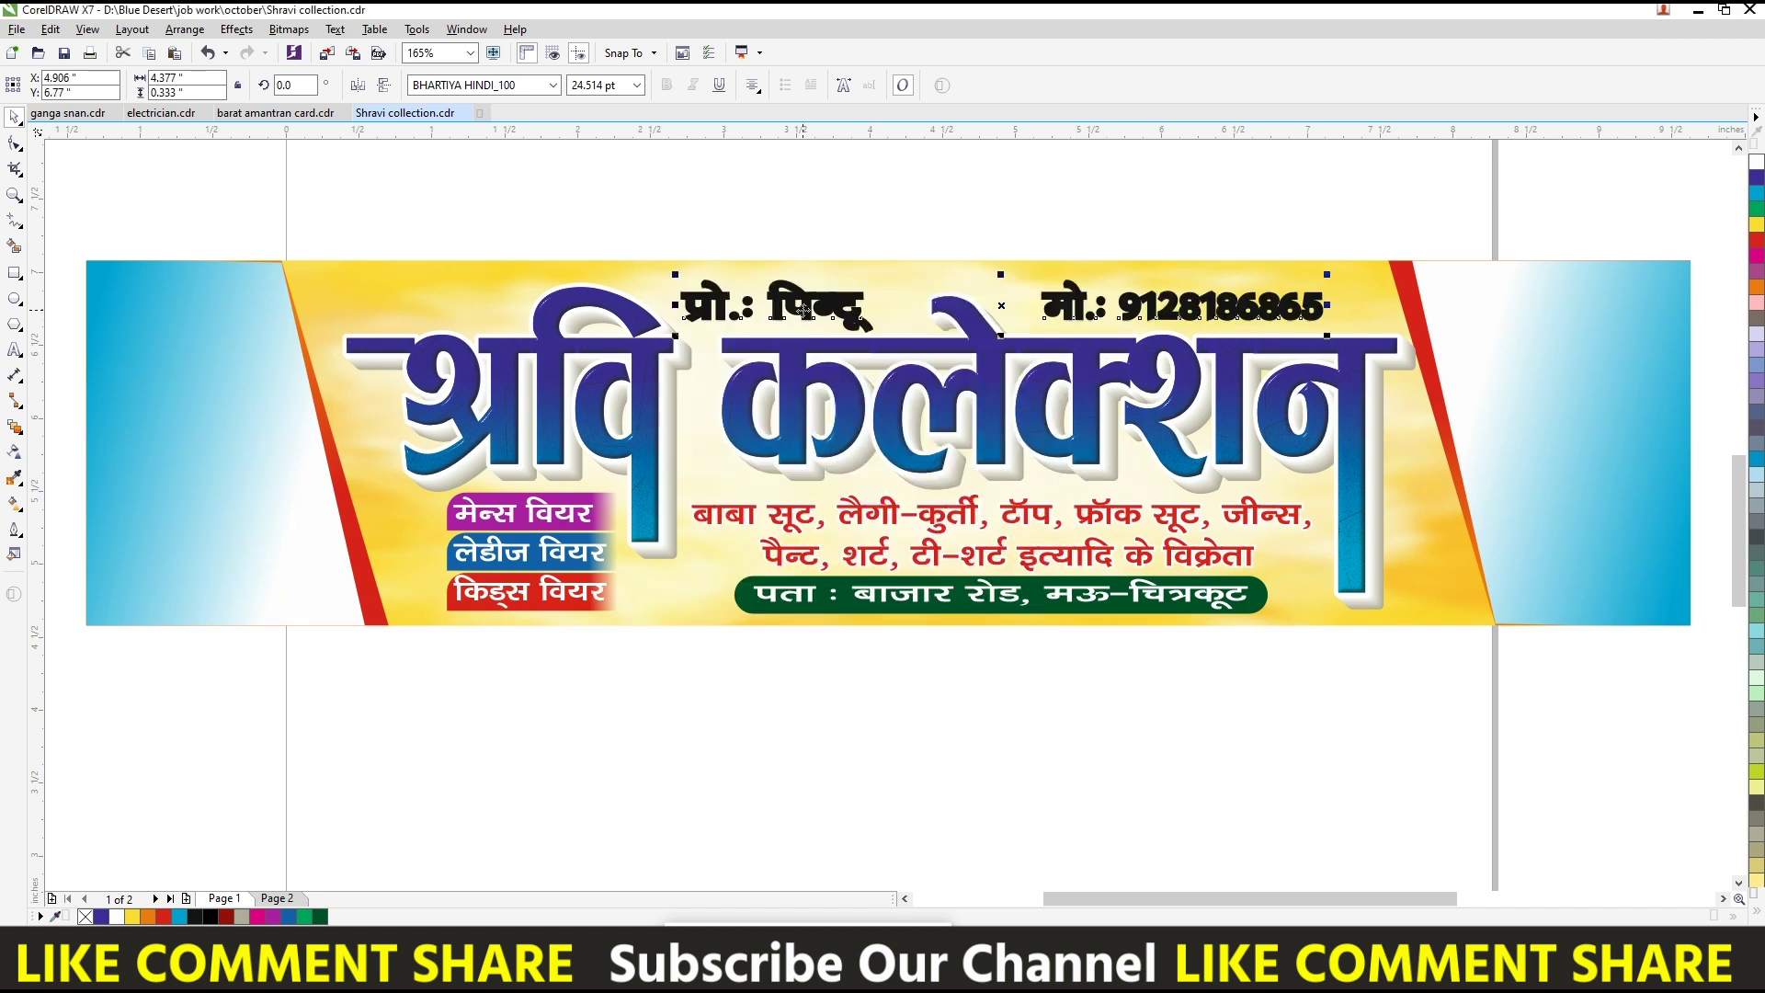
pyautogui.press('F12')
pyautogui.click(897, 595)
pyautogui.click(862, 657)
pyautogui.click(1757, 242)
pyautogui.click(1397, 243)
# - Stretch the phone number text wider and change both texts' fill to dark red (value 65)
pyautogui.click(1331, 316)
pyautogui.moveTo(1326, 300); pyautogui.dragTo(1349, 300)
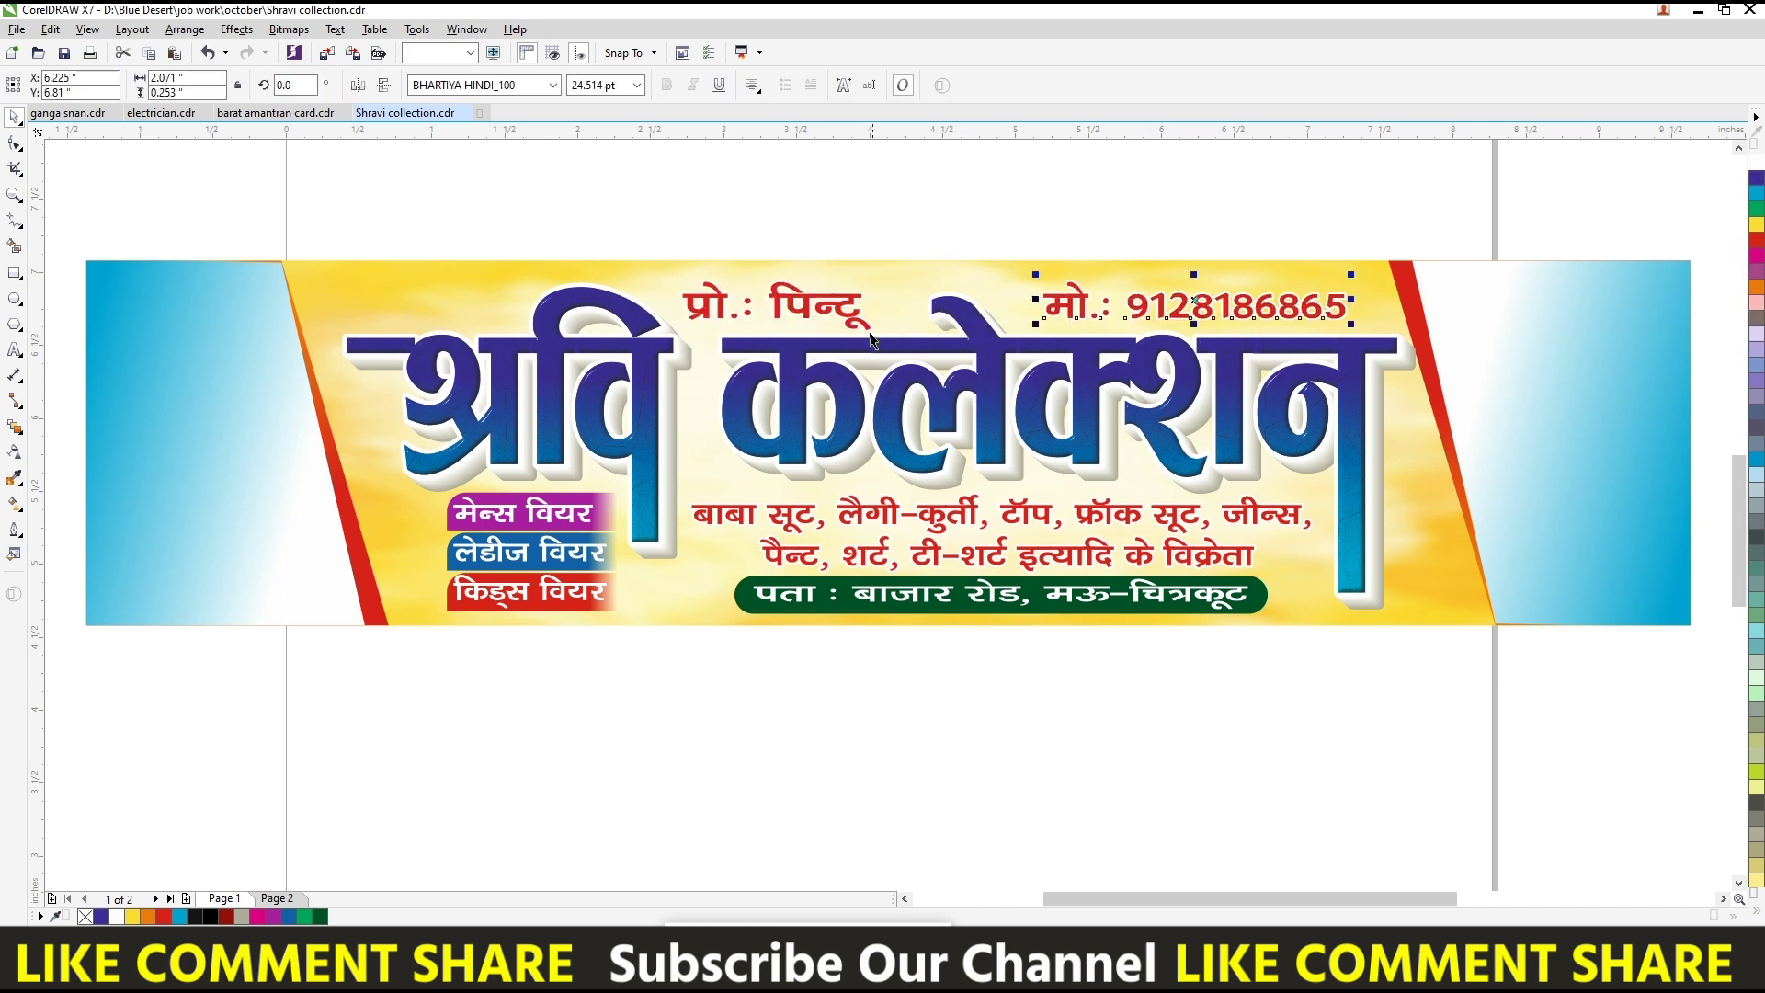
pyautogui.keyDown('shift'); pyautogui.click(818, 306); pyautogui.keyUp('shift')
pyautogui.hotkey('shift', 'F11')
pyautogui.doubleClick(1066, 501)
pyautogui.write('65')
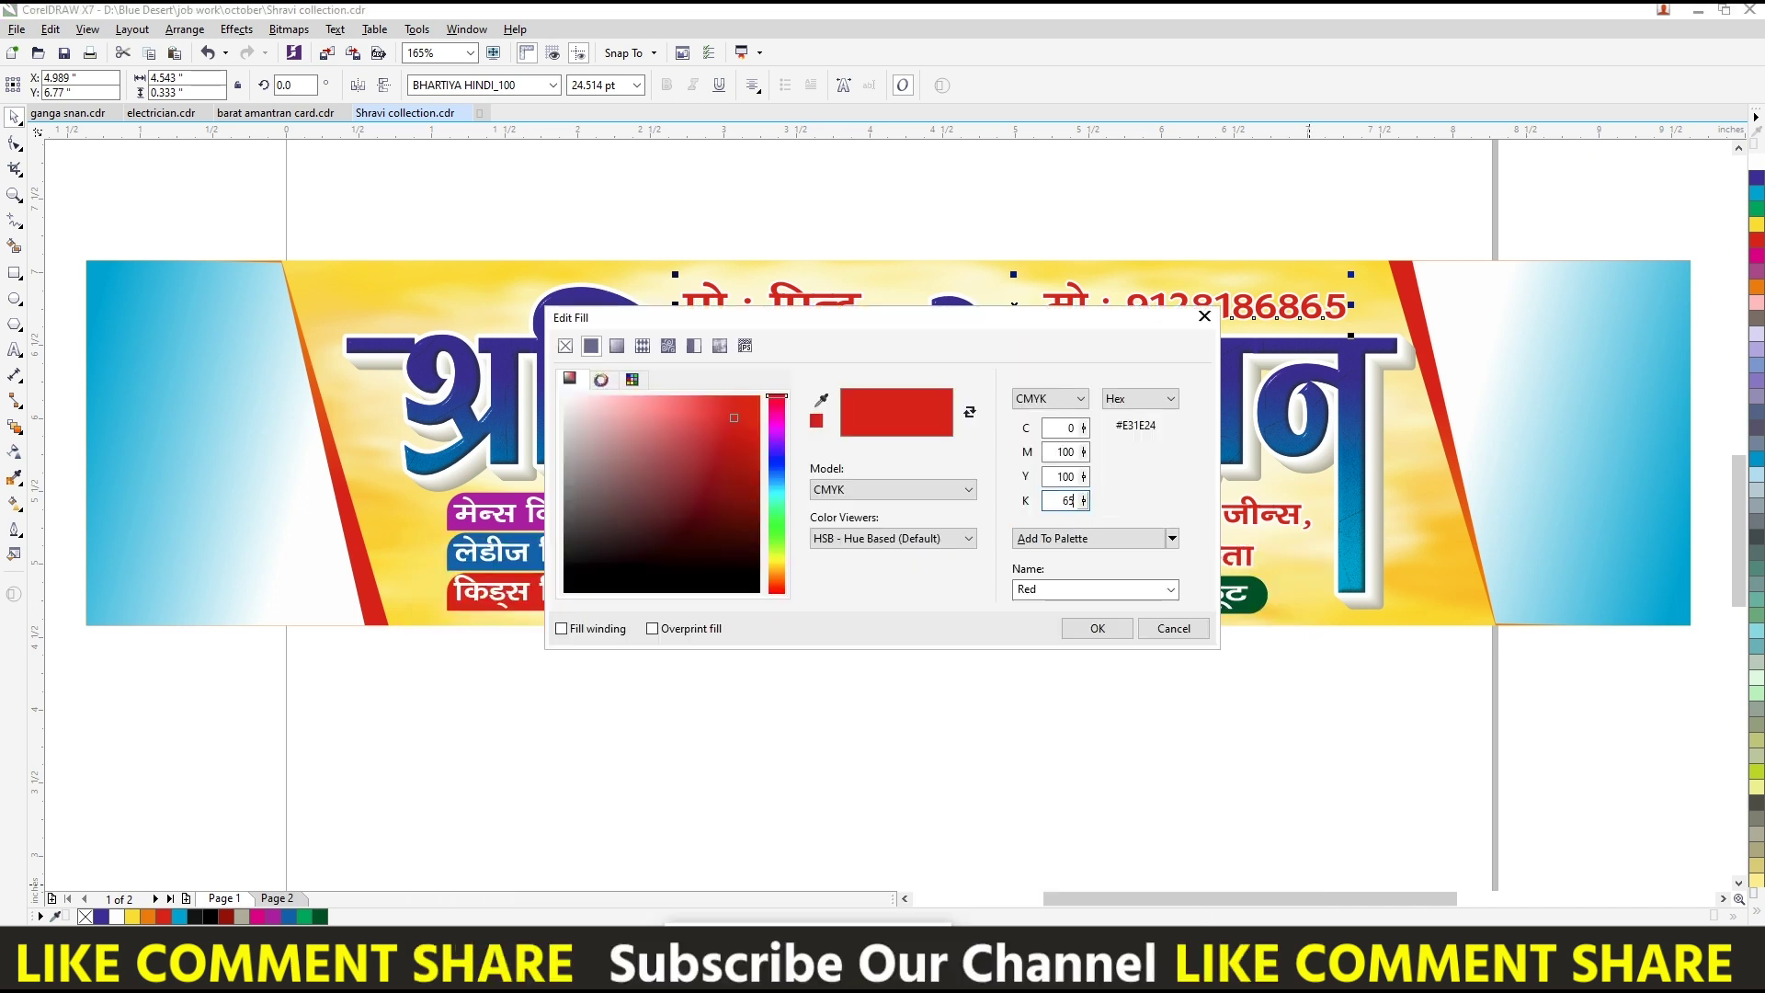
pyautogui.click(1097, 628)
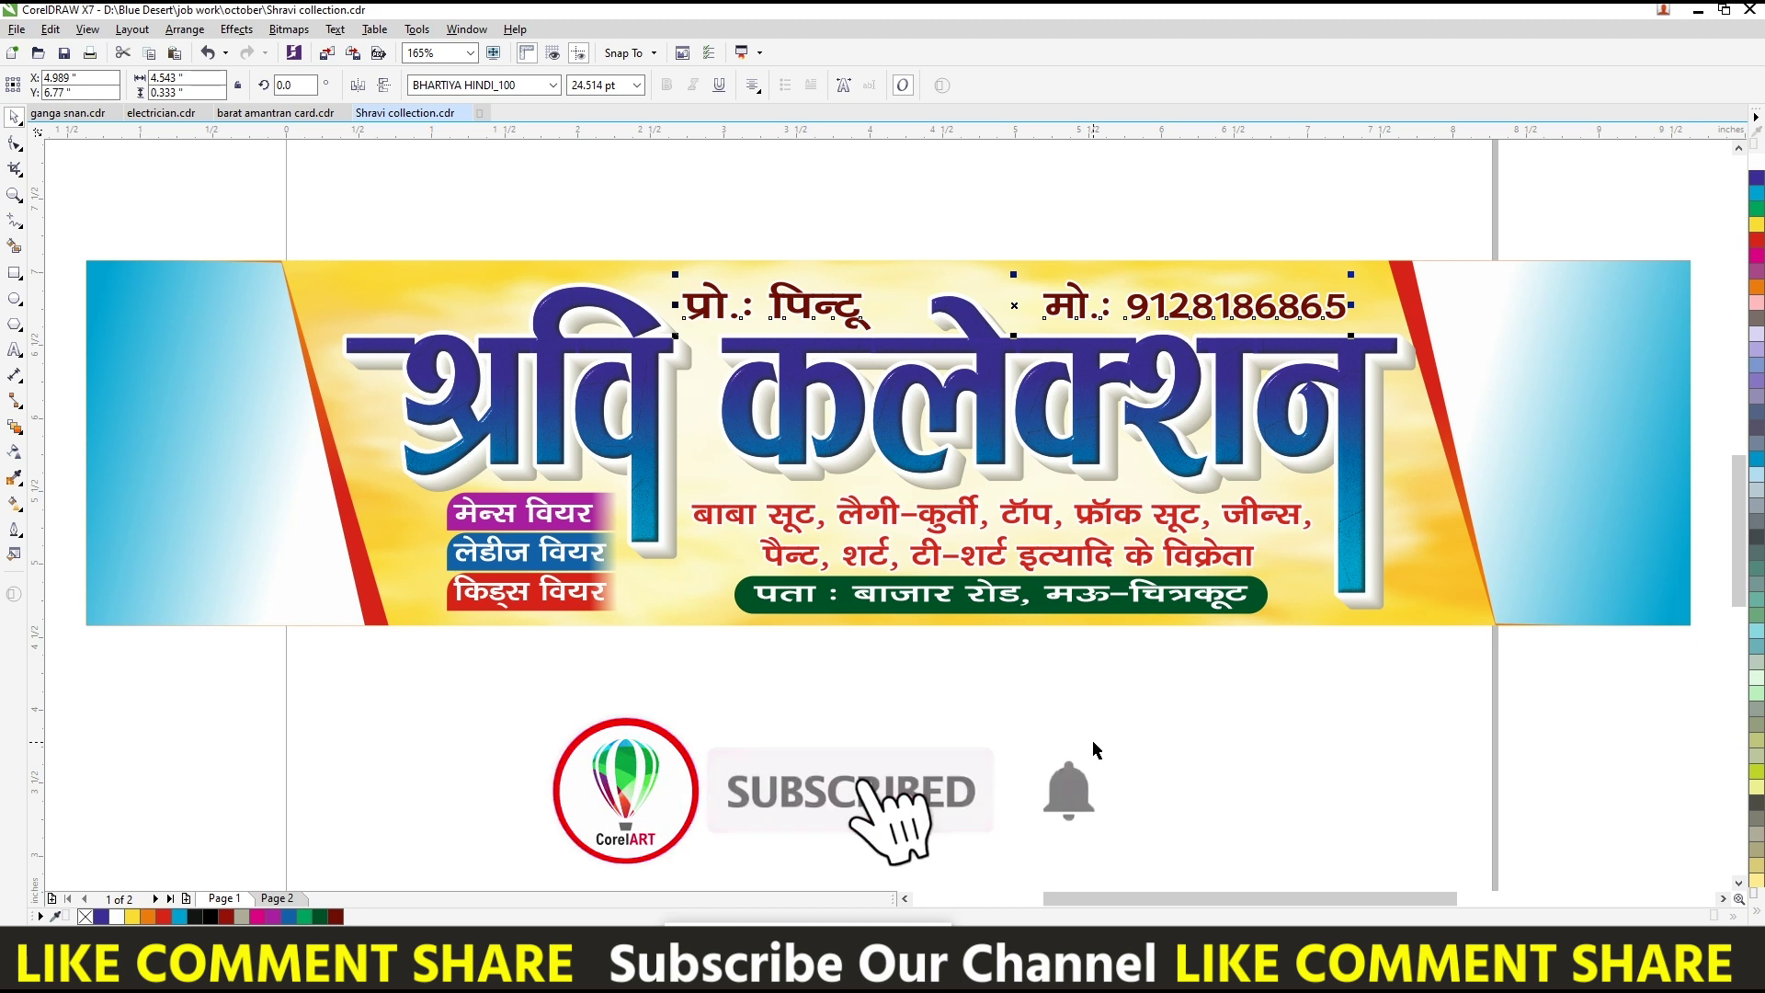
# - Set the title text's outline width to 3 points
pyautogui.press('F12')
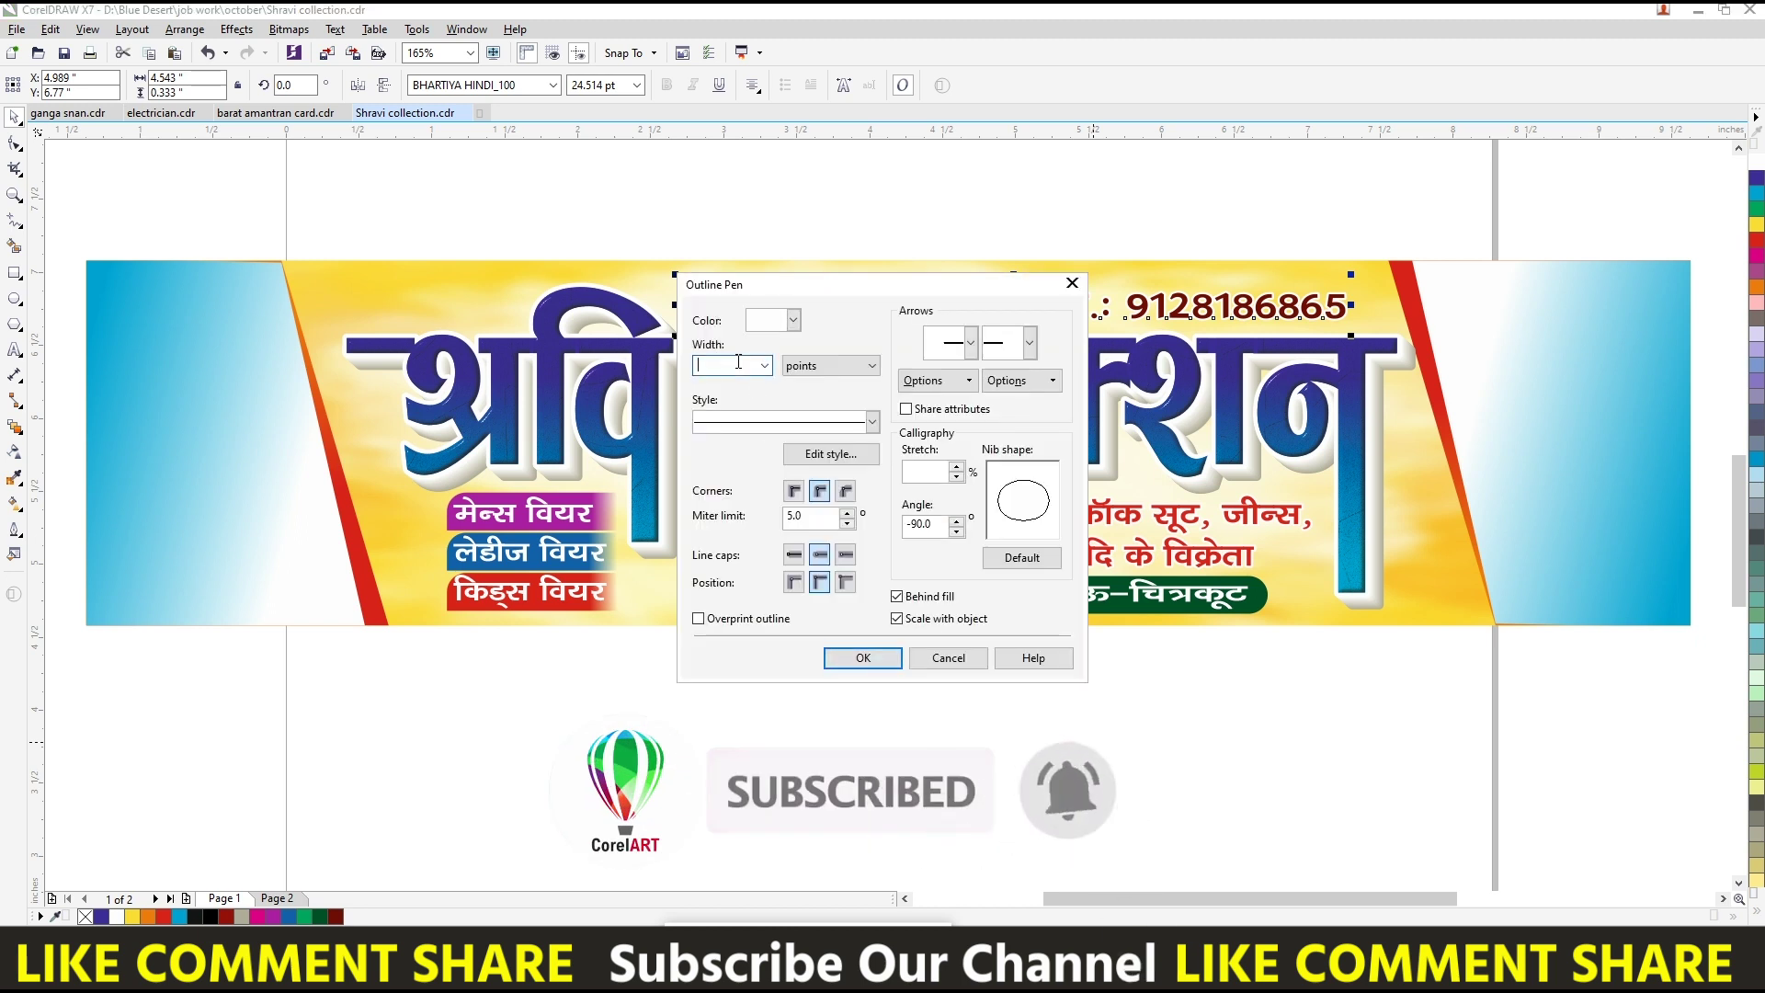
pyautogui.write('3')
pyautogui.press('Return')
pyautogui.click(1001, 219)
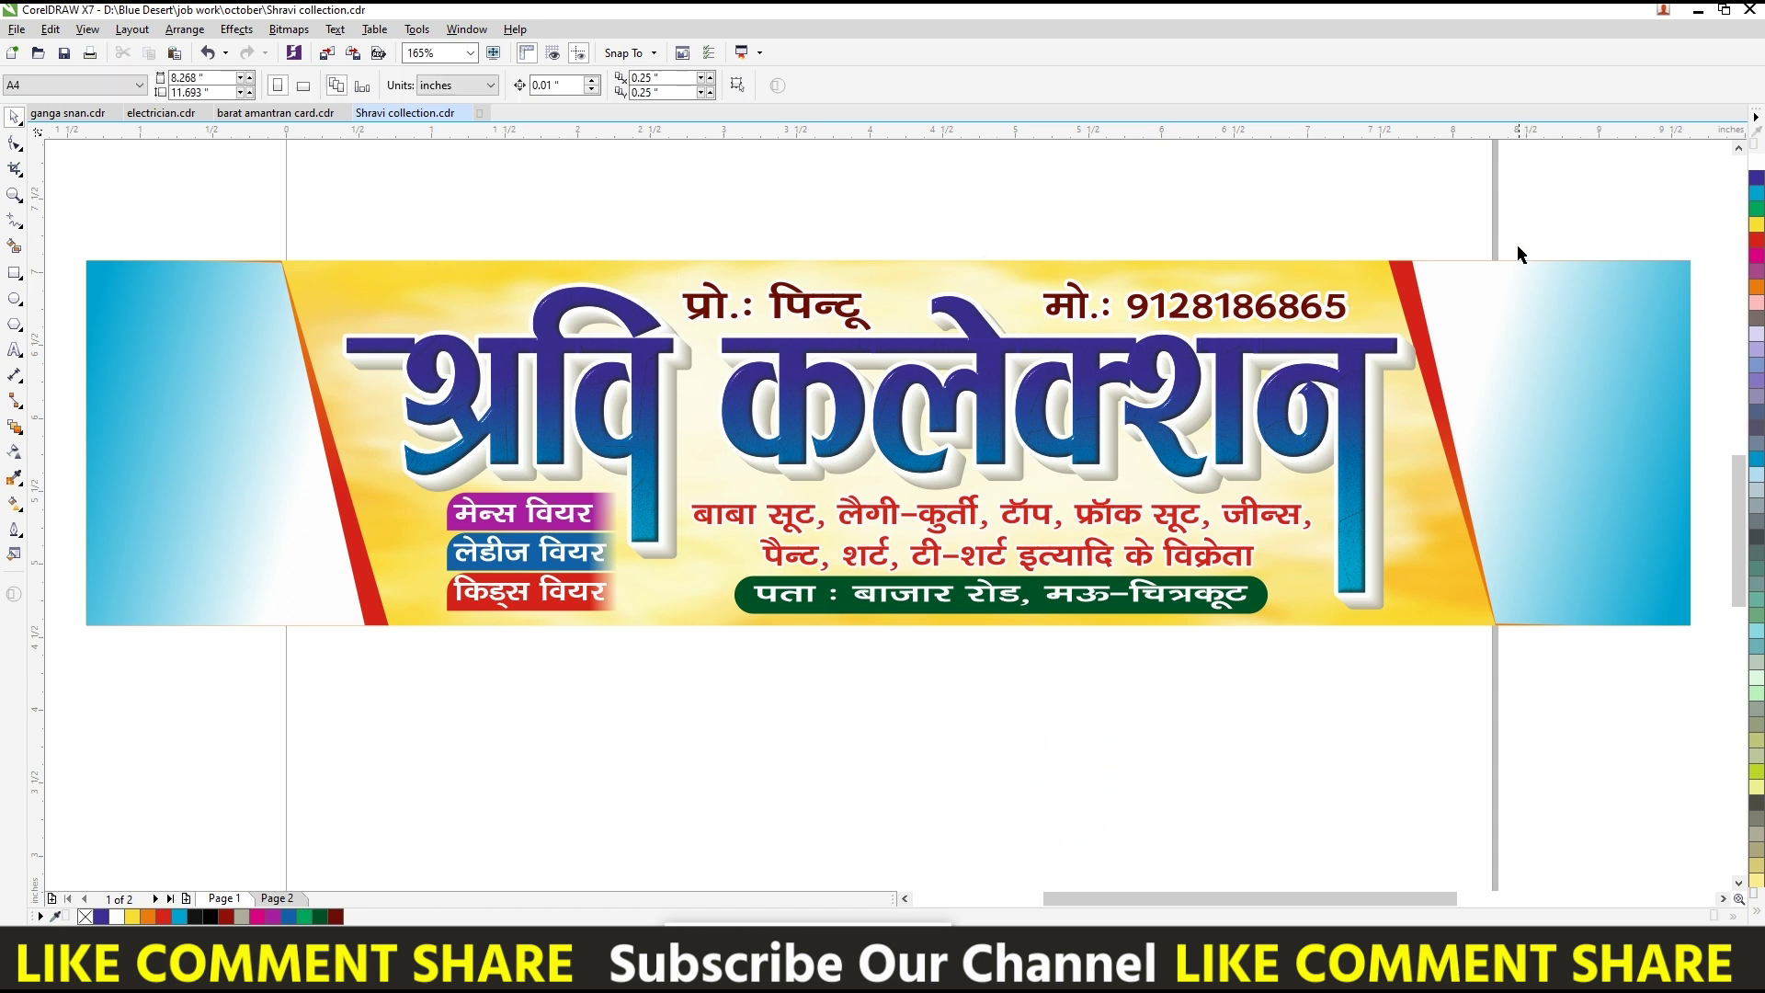
# - Save the banner and place the light-blue-shirt man's photo on the canvas
pyautogui.hotkey('ctrl', 's')
pyautogui.scroll(-4, 1467, 340)
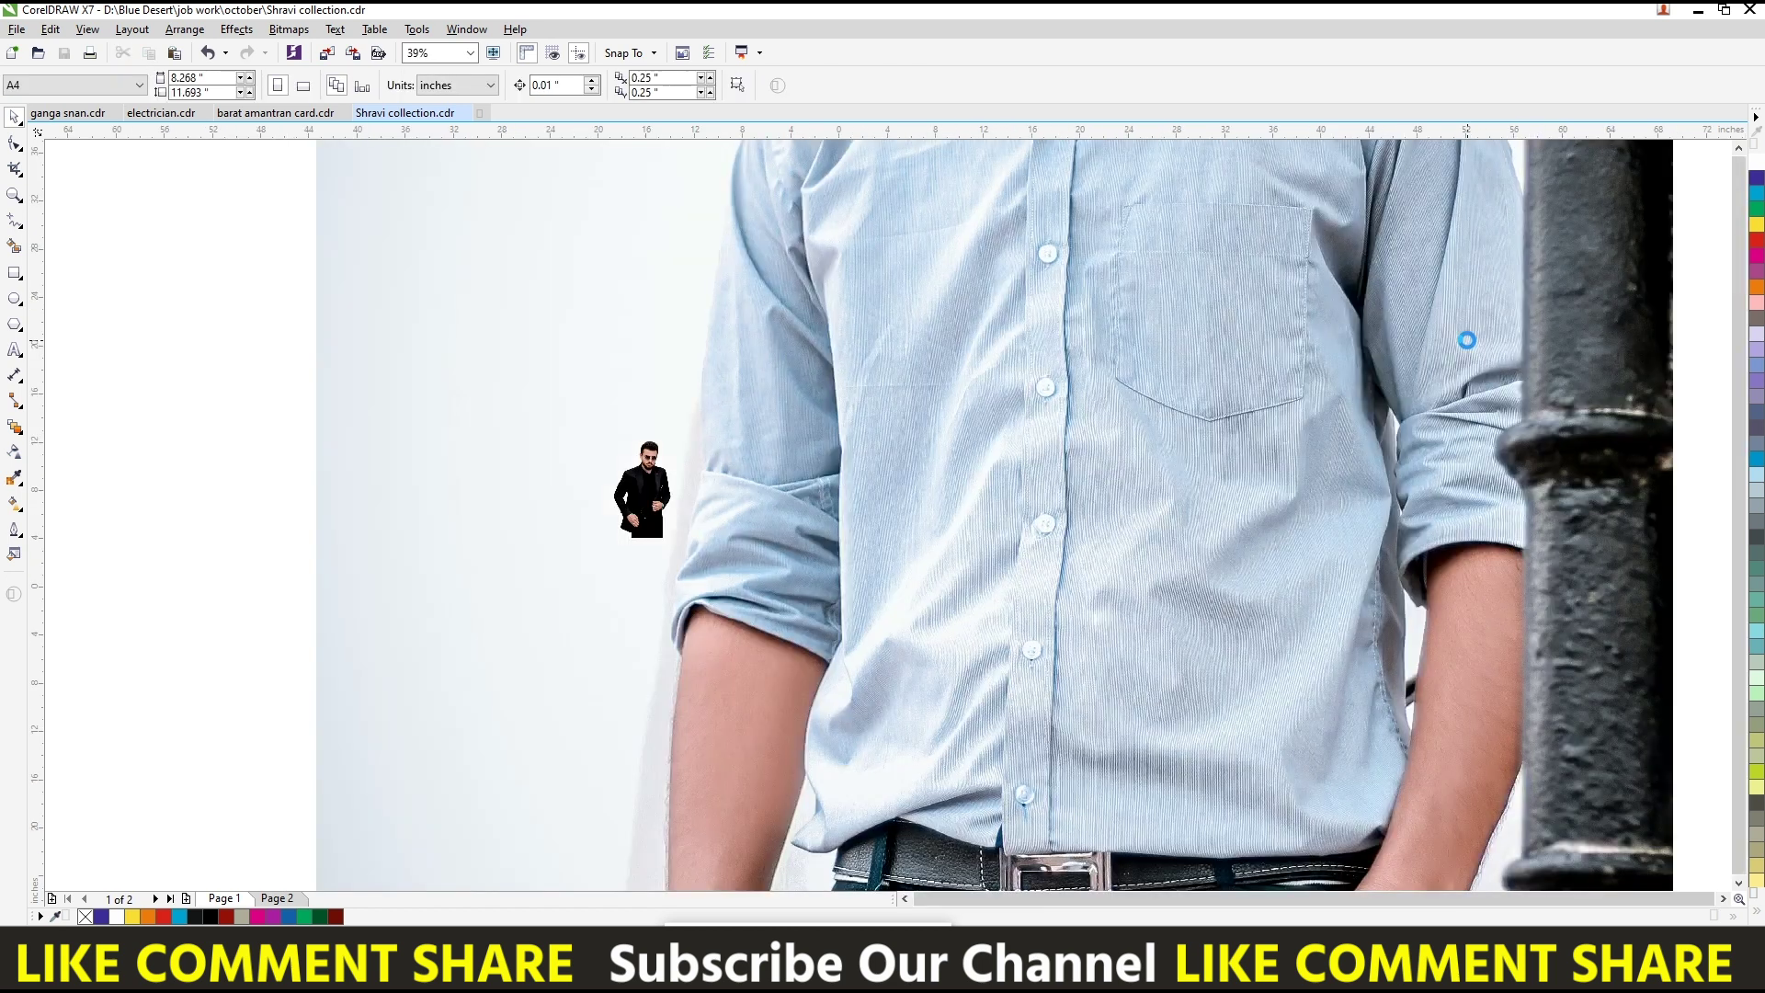
pyautogui.press('F4')
pyautogui.moveTo(1127, 158); pyautogui.dragTo(1217, 465)
pyautogui.hotkey('shift', 'F2')
# - Shrink the shirt photo to half size, mirror it horizontally and place it in the left panel
pyautogui.moveTo(1204, 344); pyautogui.dragTo(383, 352)
pyautogui.moveTo(572, 178); pyautogui.dragTo(621, 357)
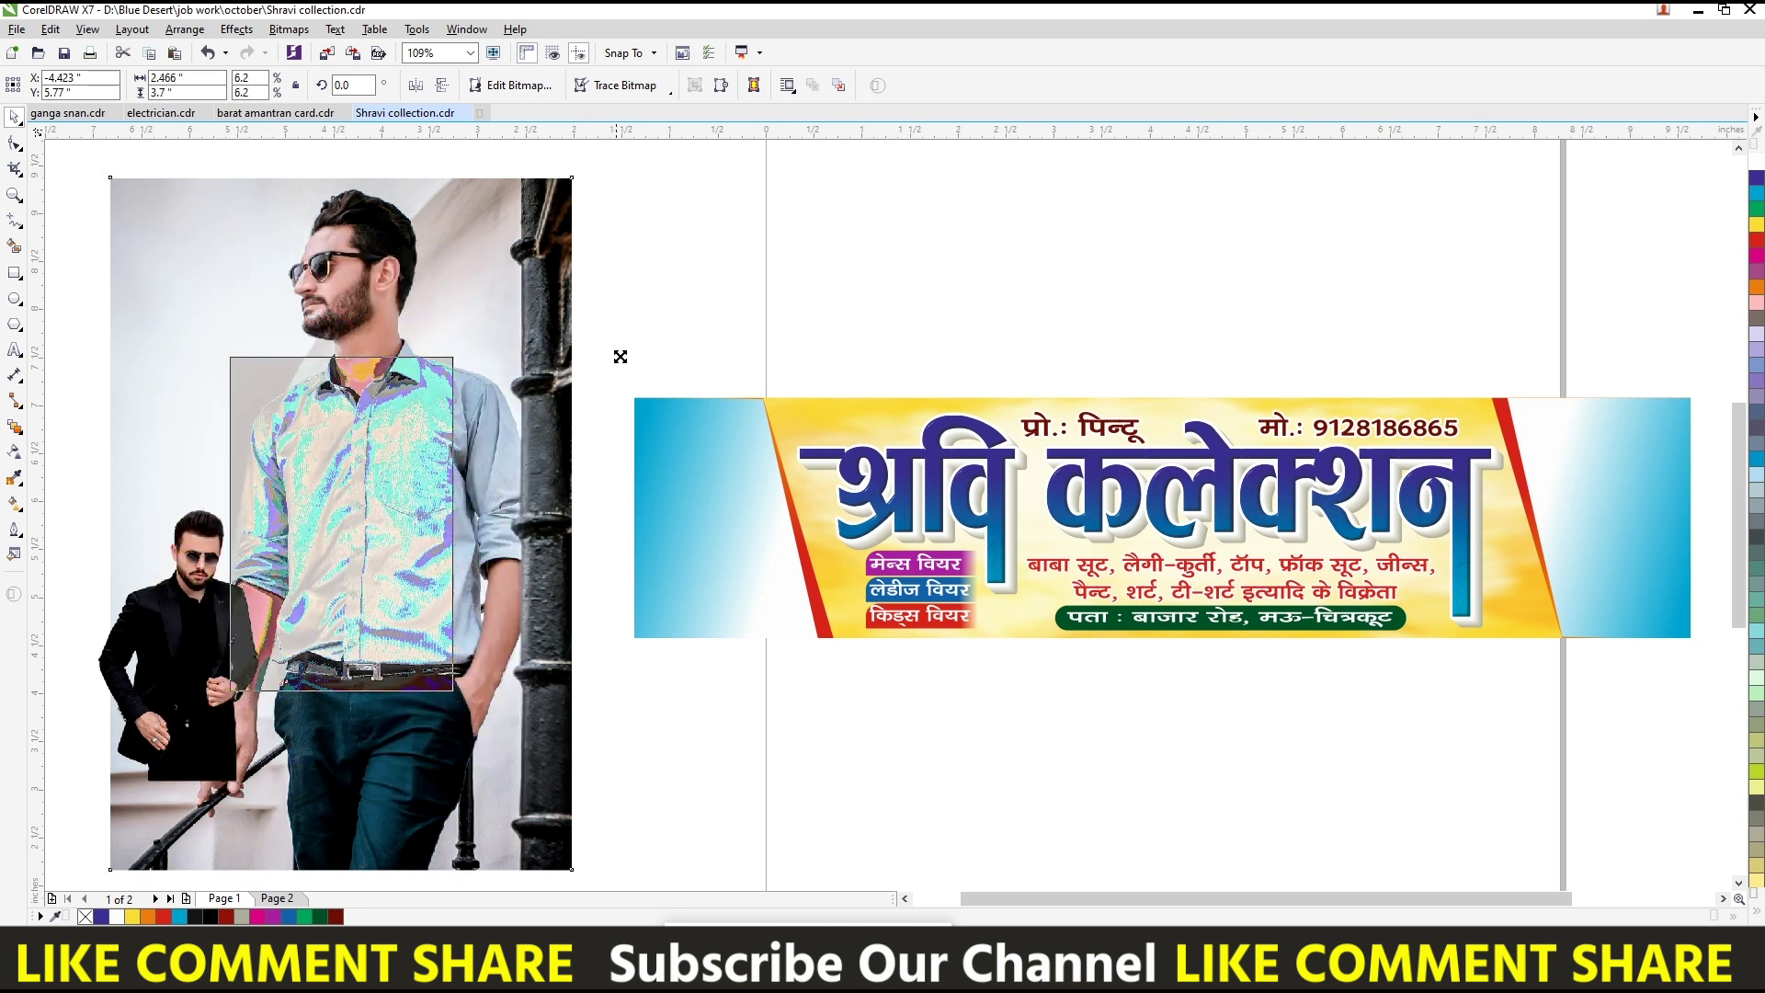
pyautogui.moveTo(432, 418); pyautogui.dragTo(490, 388)
pyautogui.click(589, 295)
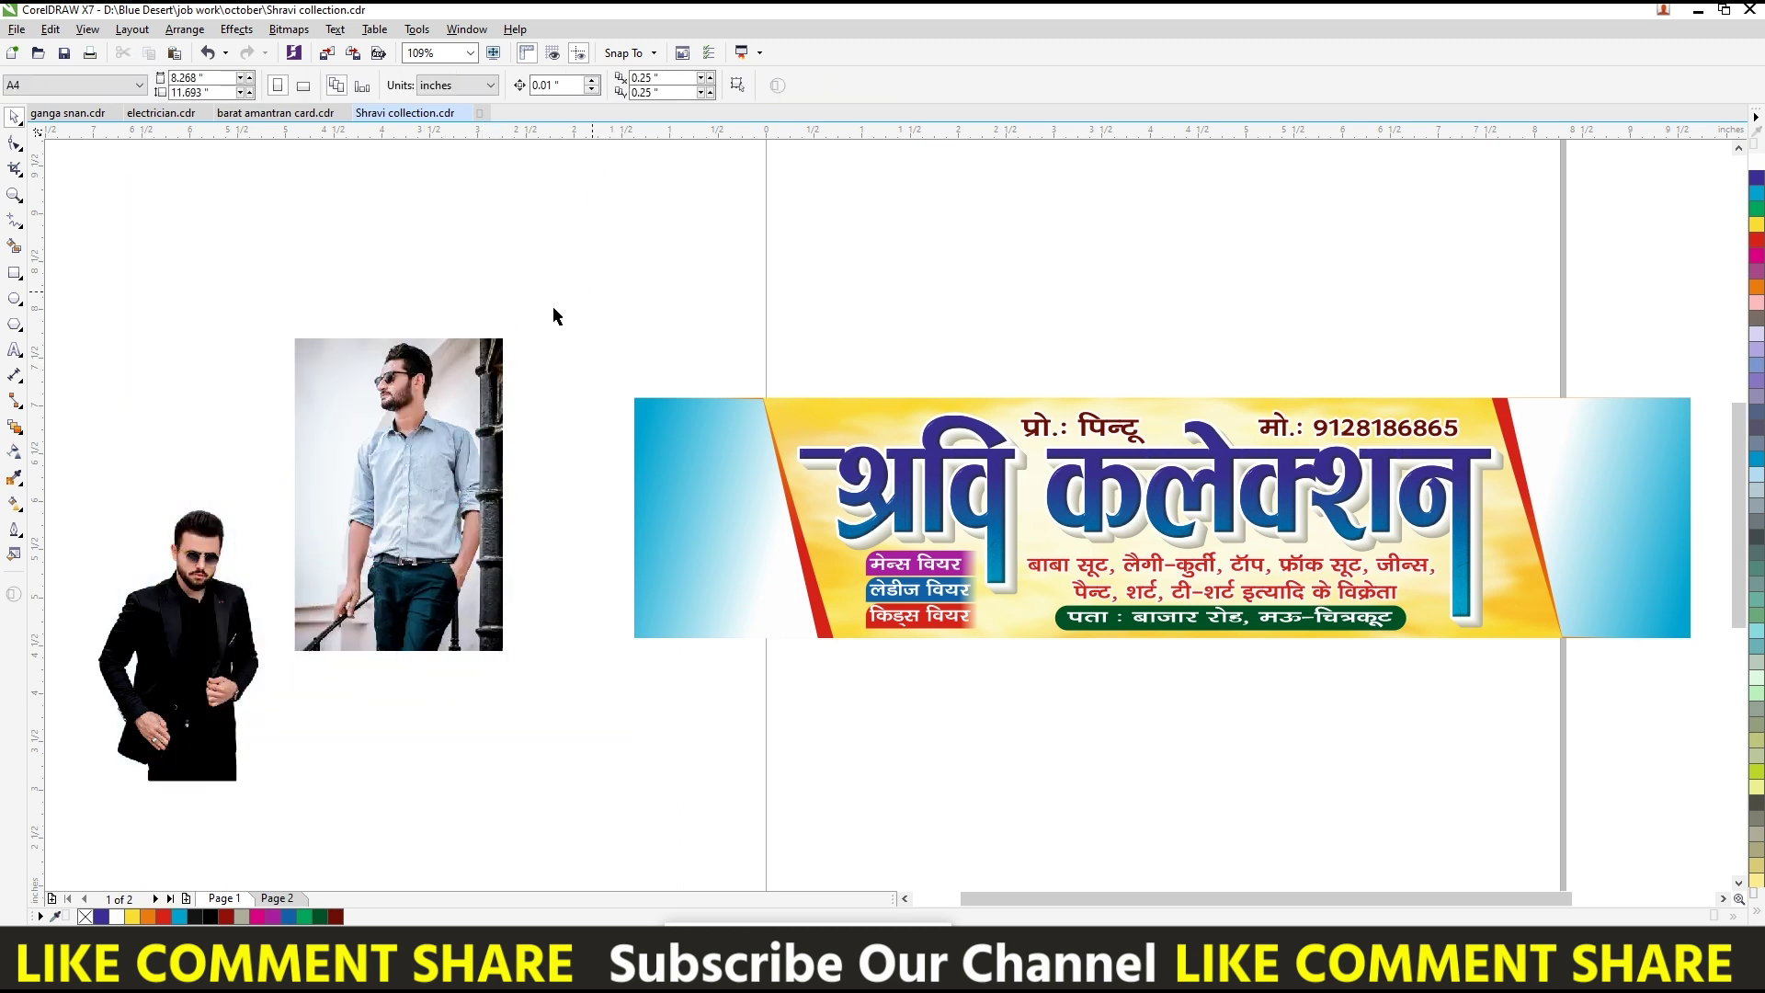
pyautogui.click(478, 363)
pyautogui.click(415, 85)
pyautogui.moveTo(350, 452); pyautogui.dragTo(405, 482)
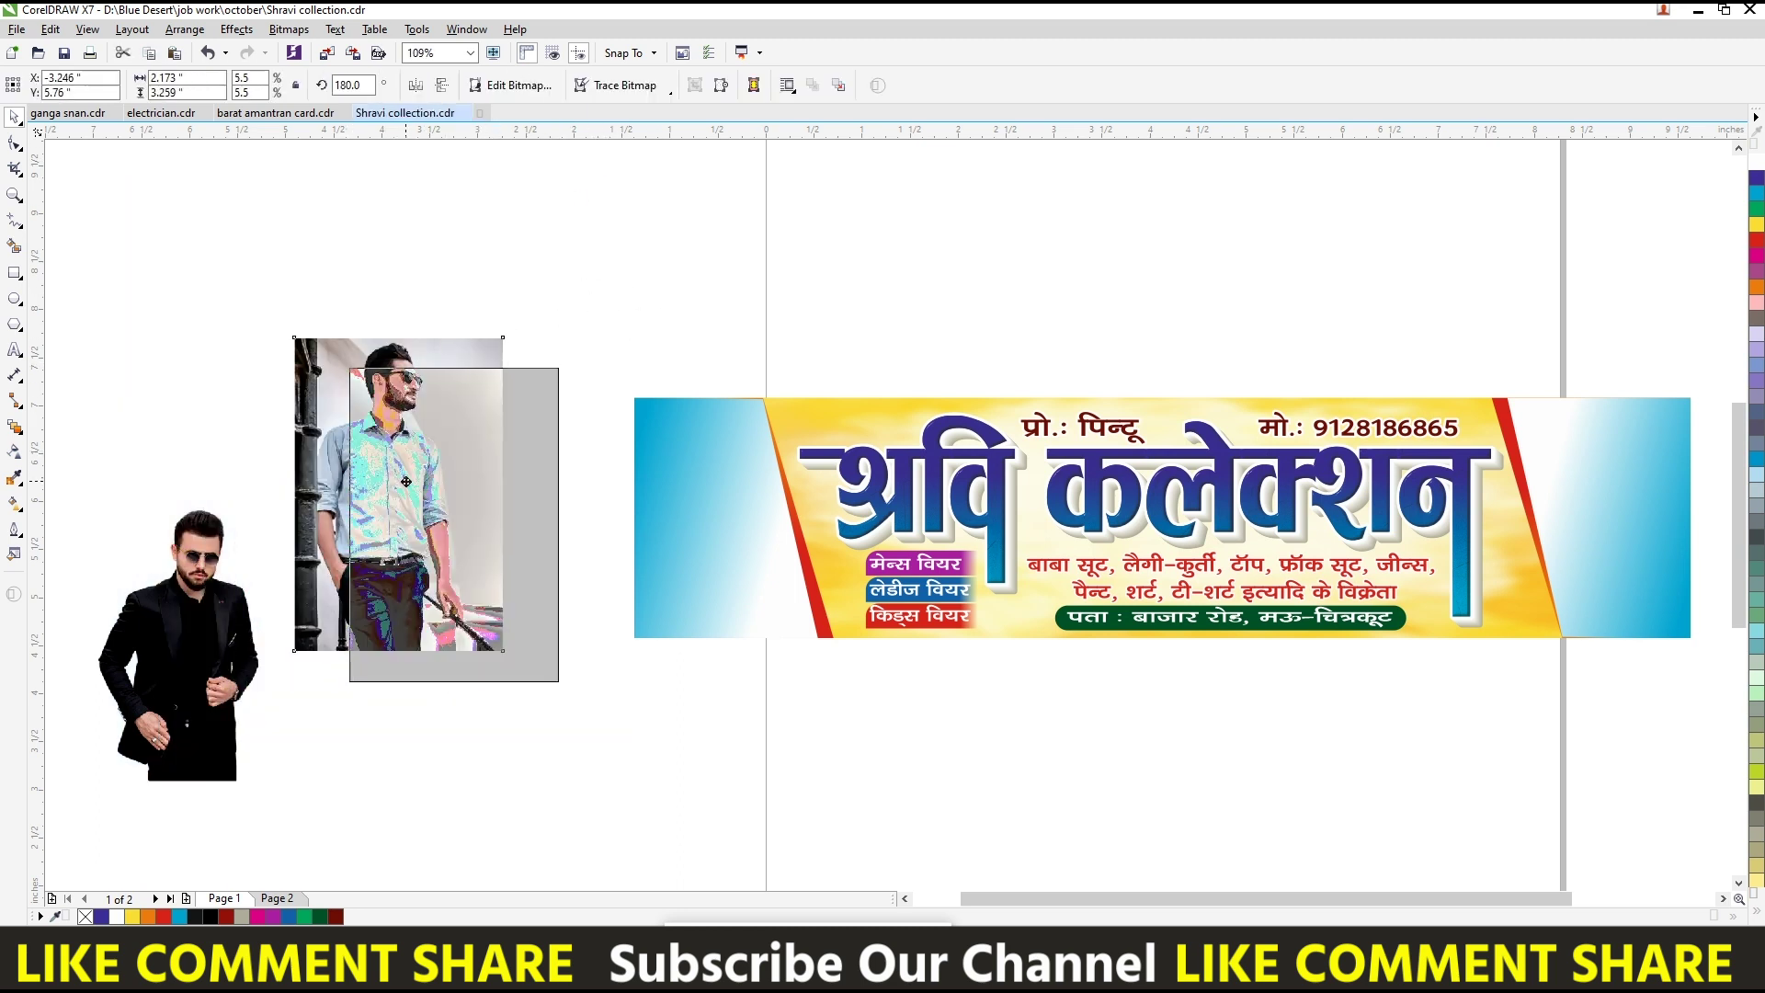
pyautogui.click(643, 493)
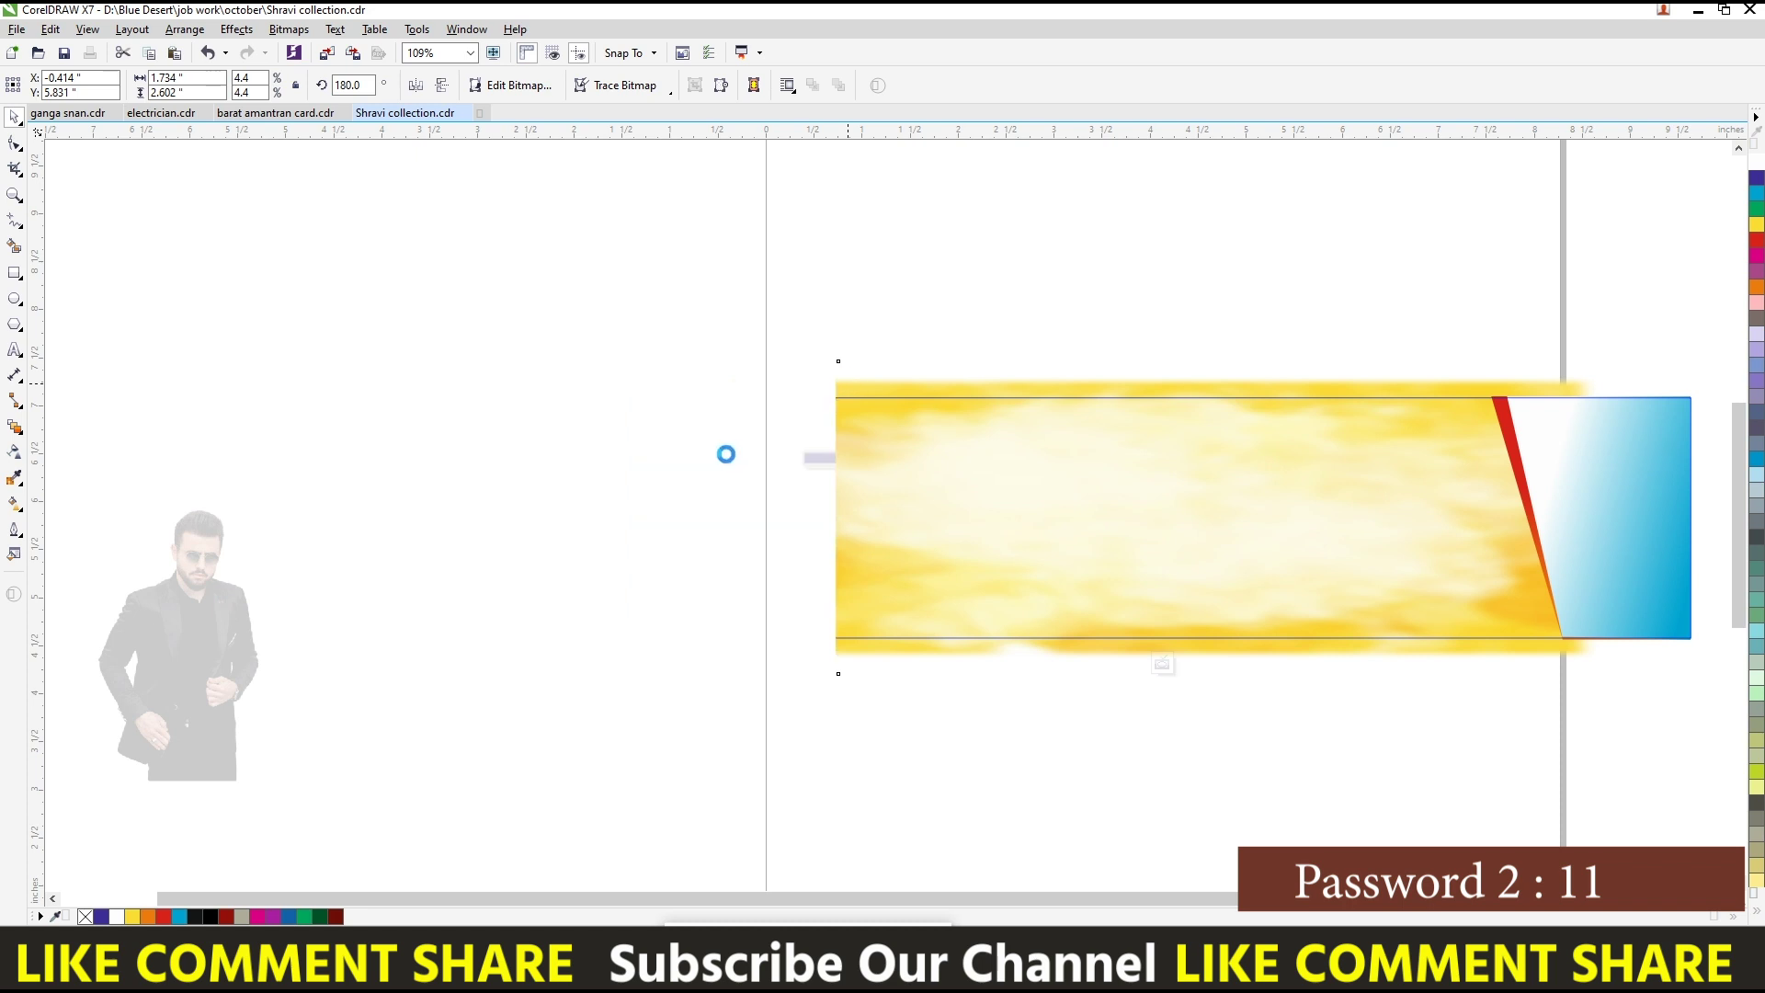
# - Shift the shirt photo in the left panel and enlarge both its frame and contents
pyautogui.moveTo(731, 432); pyautogui.dragTo(715, 436)
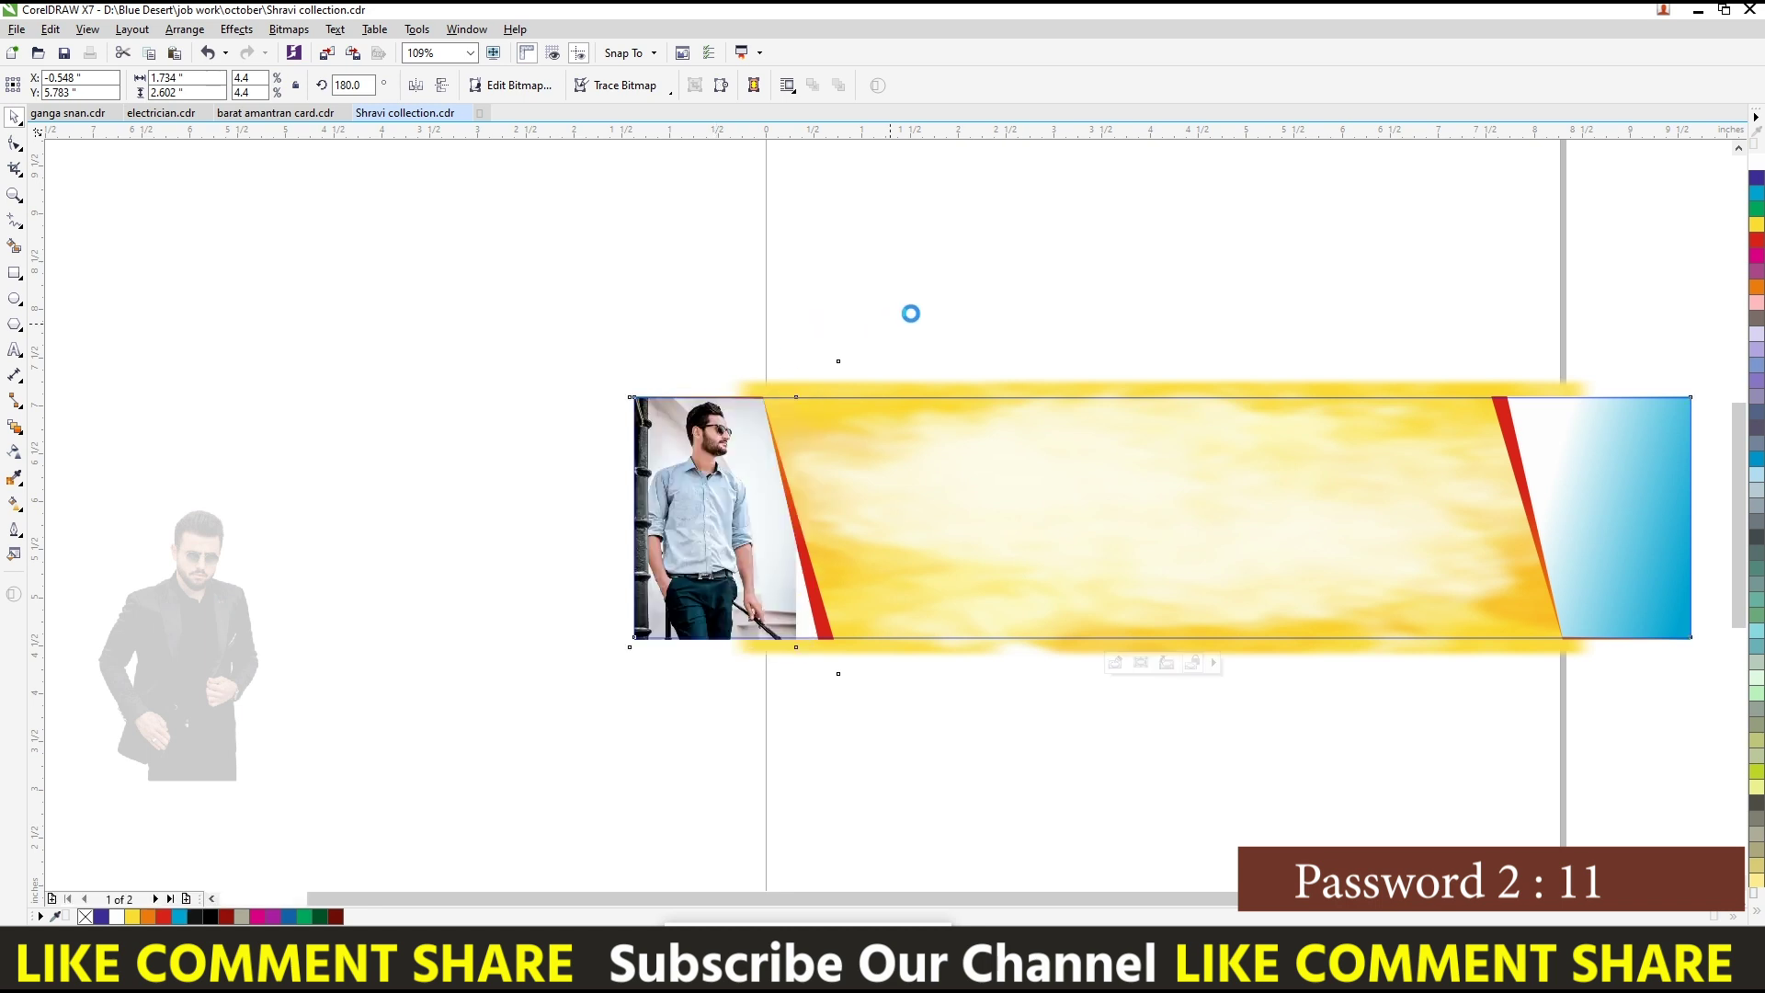
pyautogui.click(701, 544)
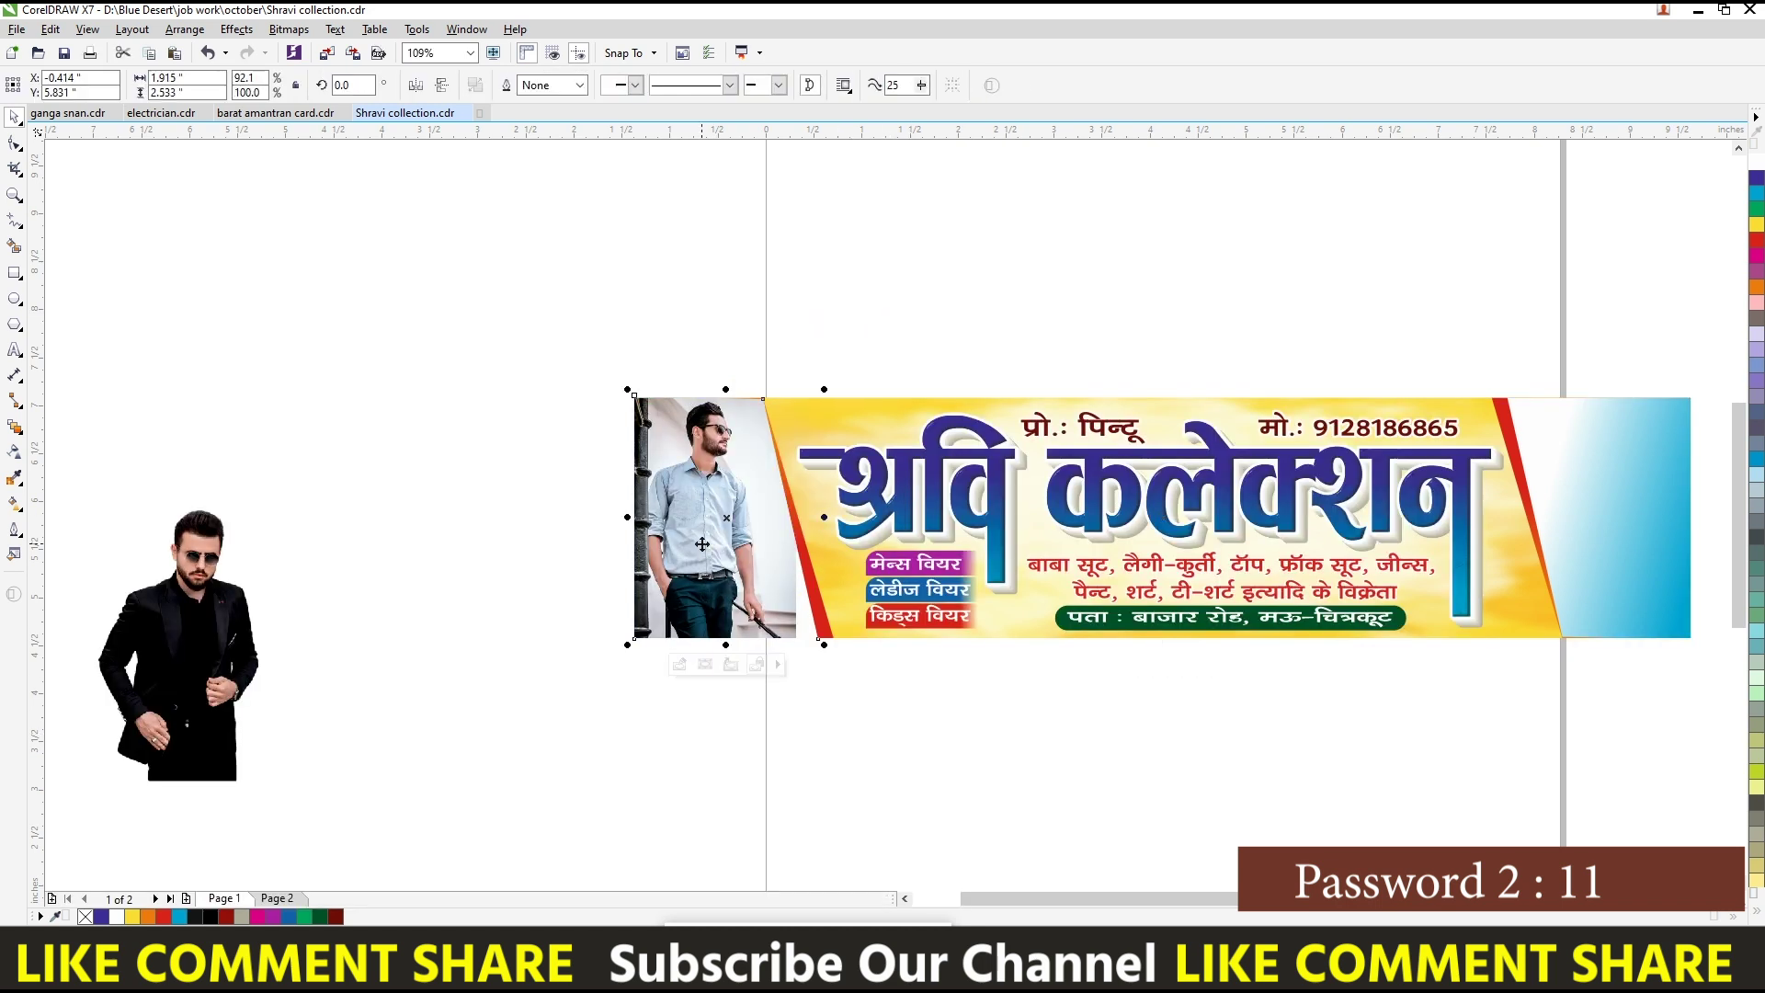
pyautogui.moveTo(825, 647); pyautogui.dragTo(827, 650)
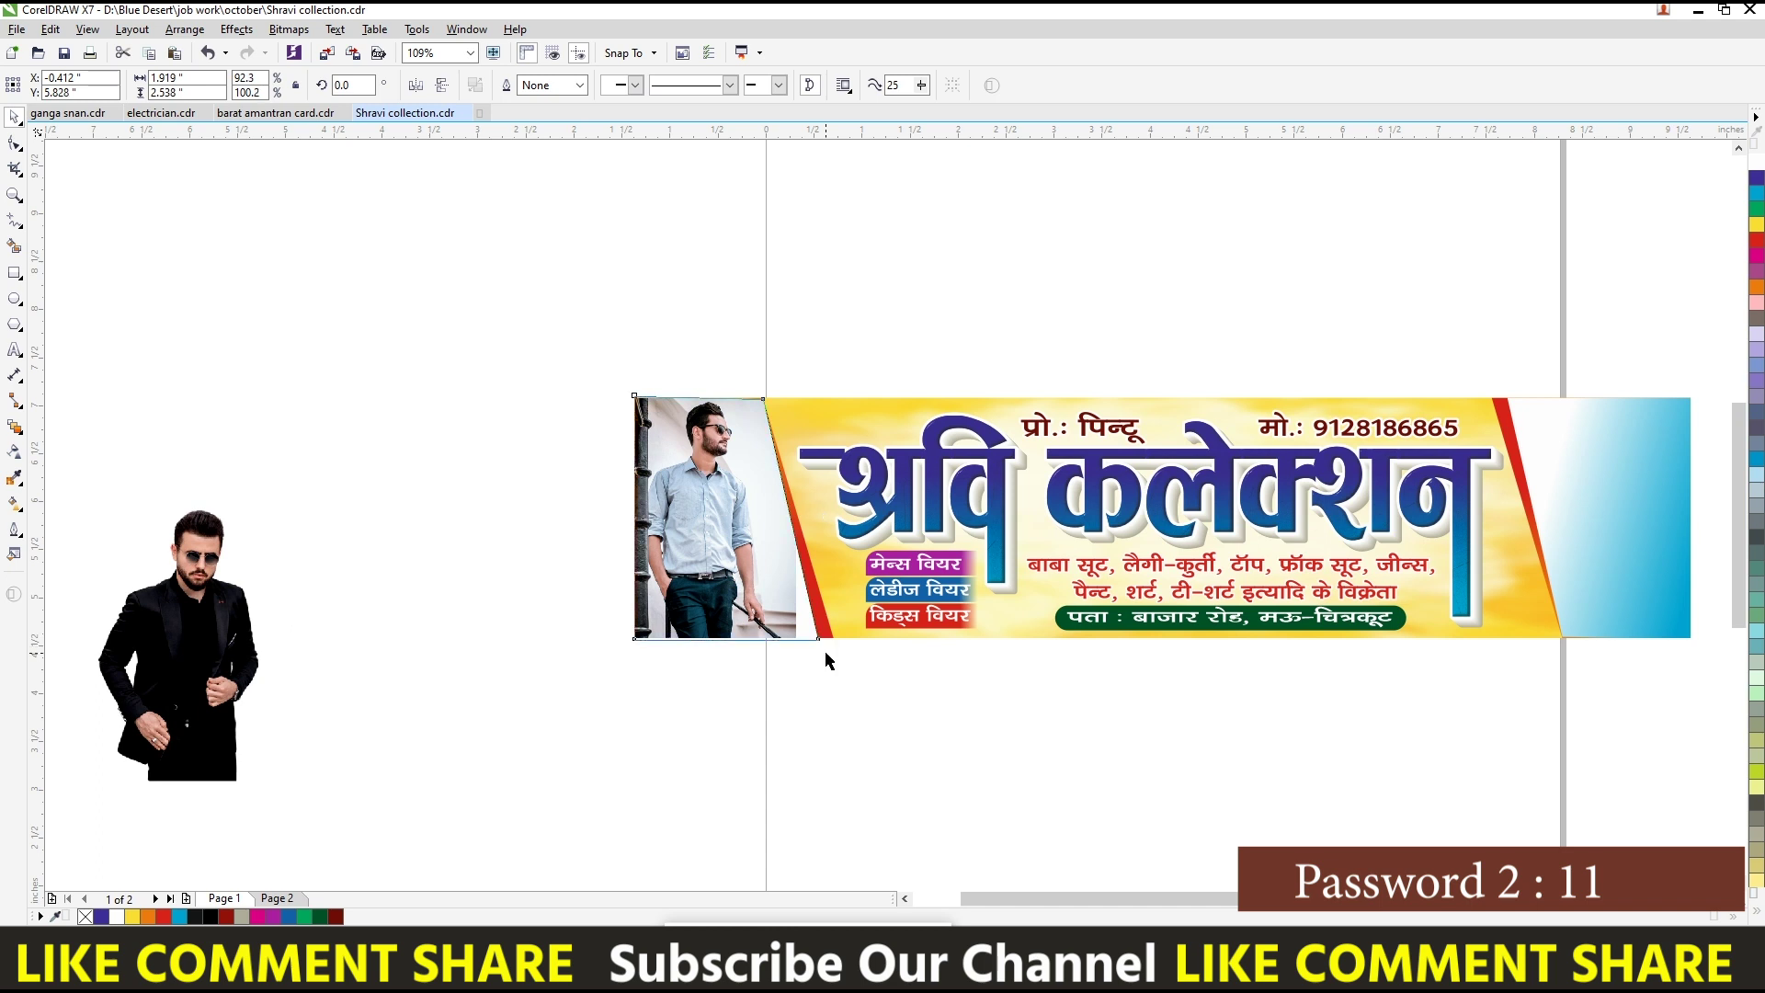
pyautogui.click(705, 665)
pyautogui.moveTo(824, 644); pyautogui.dragTo(832, 656)
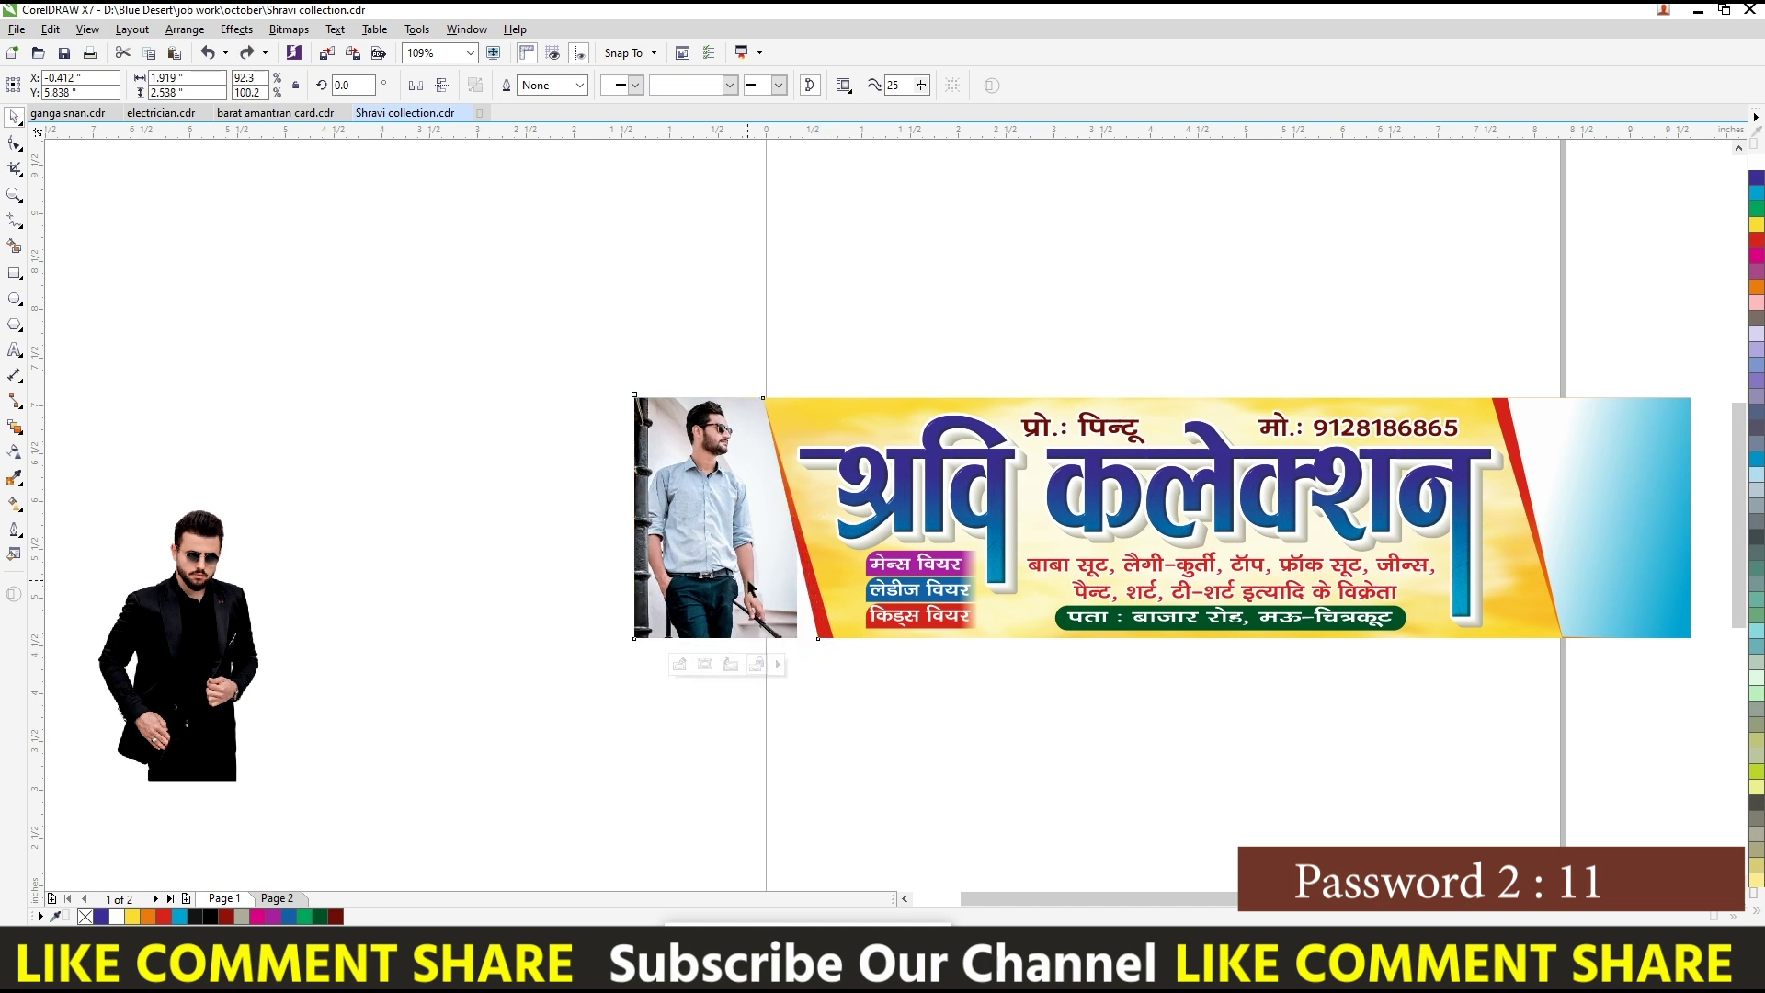
pyautogui.moveTo(808, 653); pyautogui.dragTo(827, 681)
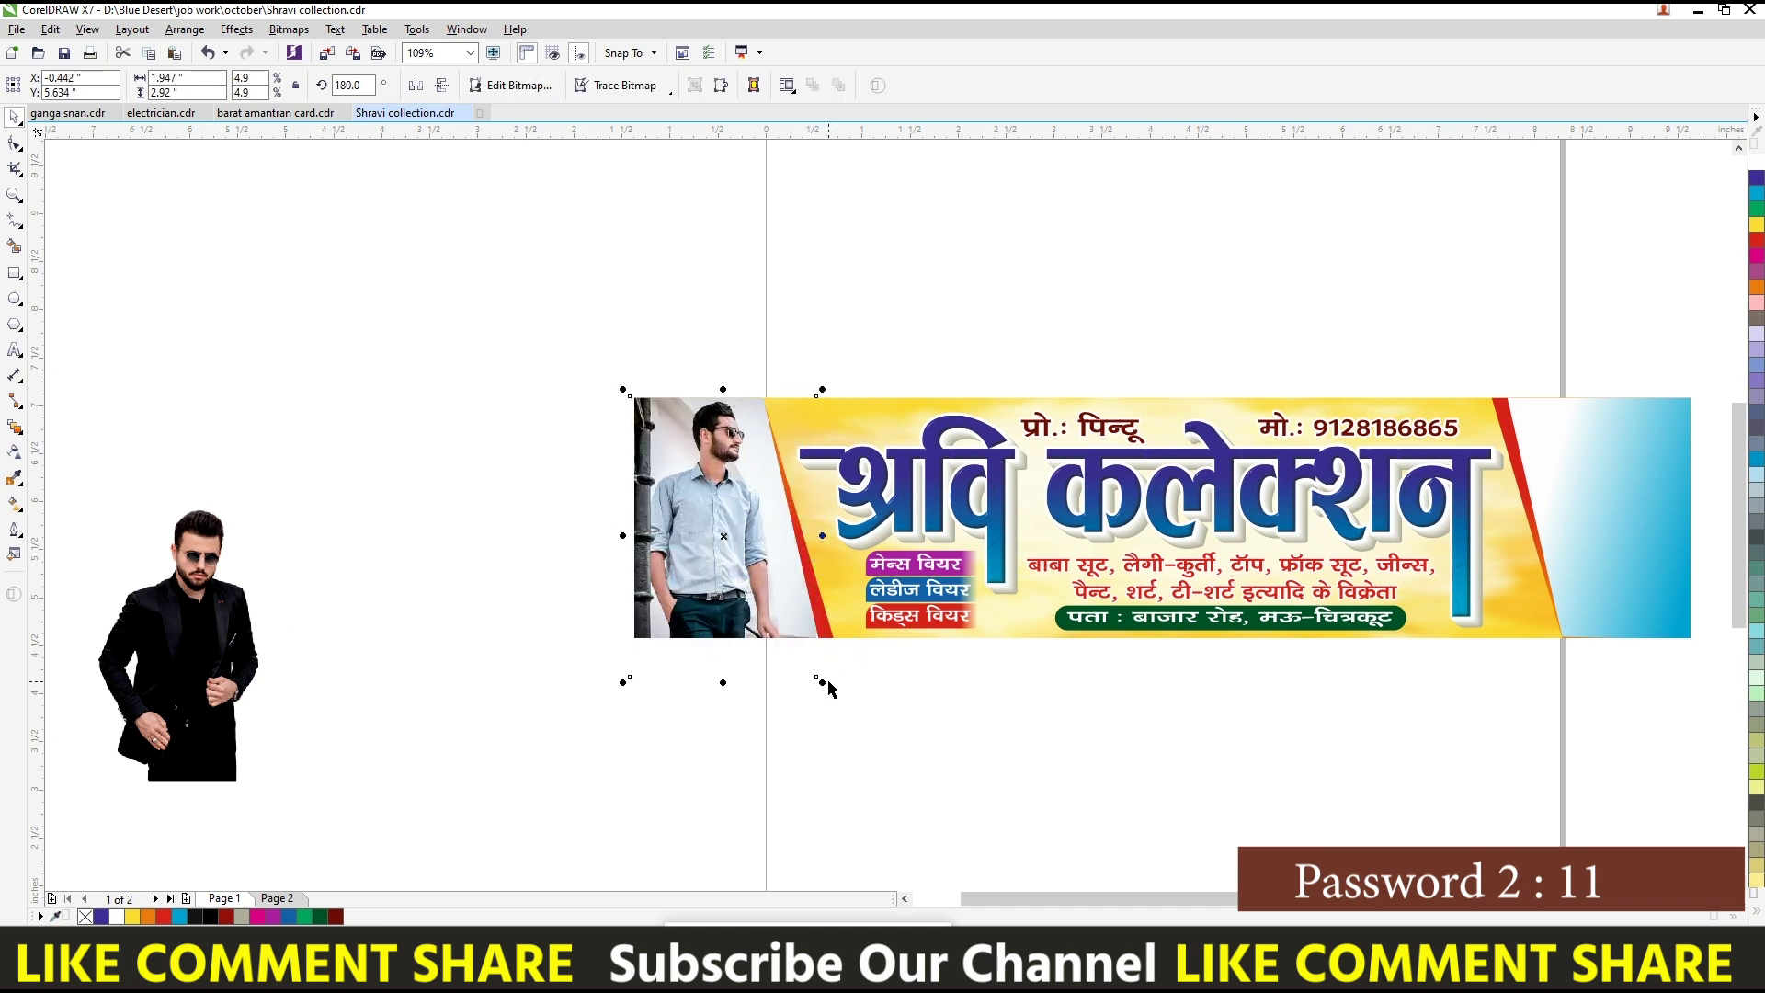
# - Move the black-suit man onto the left panel and scale him to stand in front
pyautogui.click(266, 651)
pyautogui.moveTo(266, 650); pyautogui.dragTo(620, 703)
pyautogui.click(588, 560)
pyautogui.moveTo(650, 516); pyautogui.dragTo(606, 585)
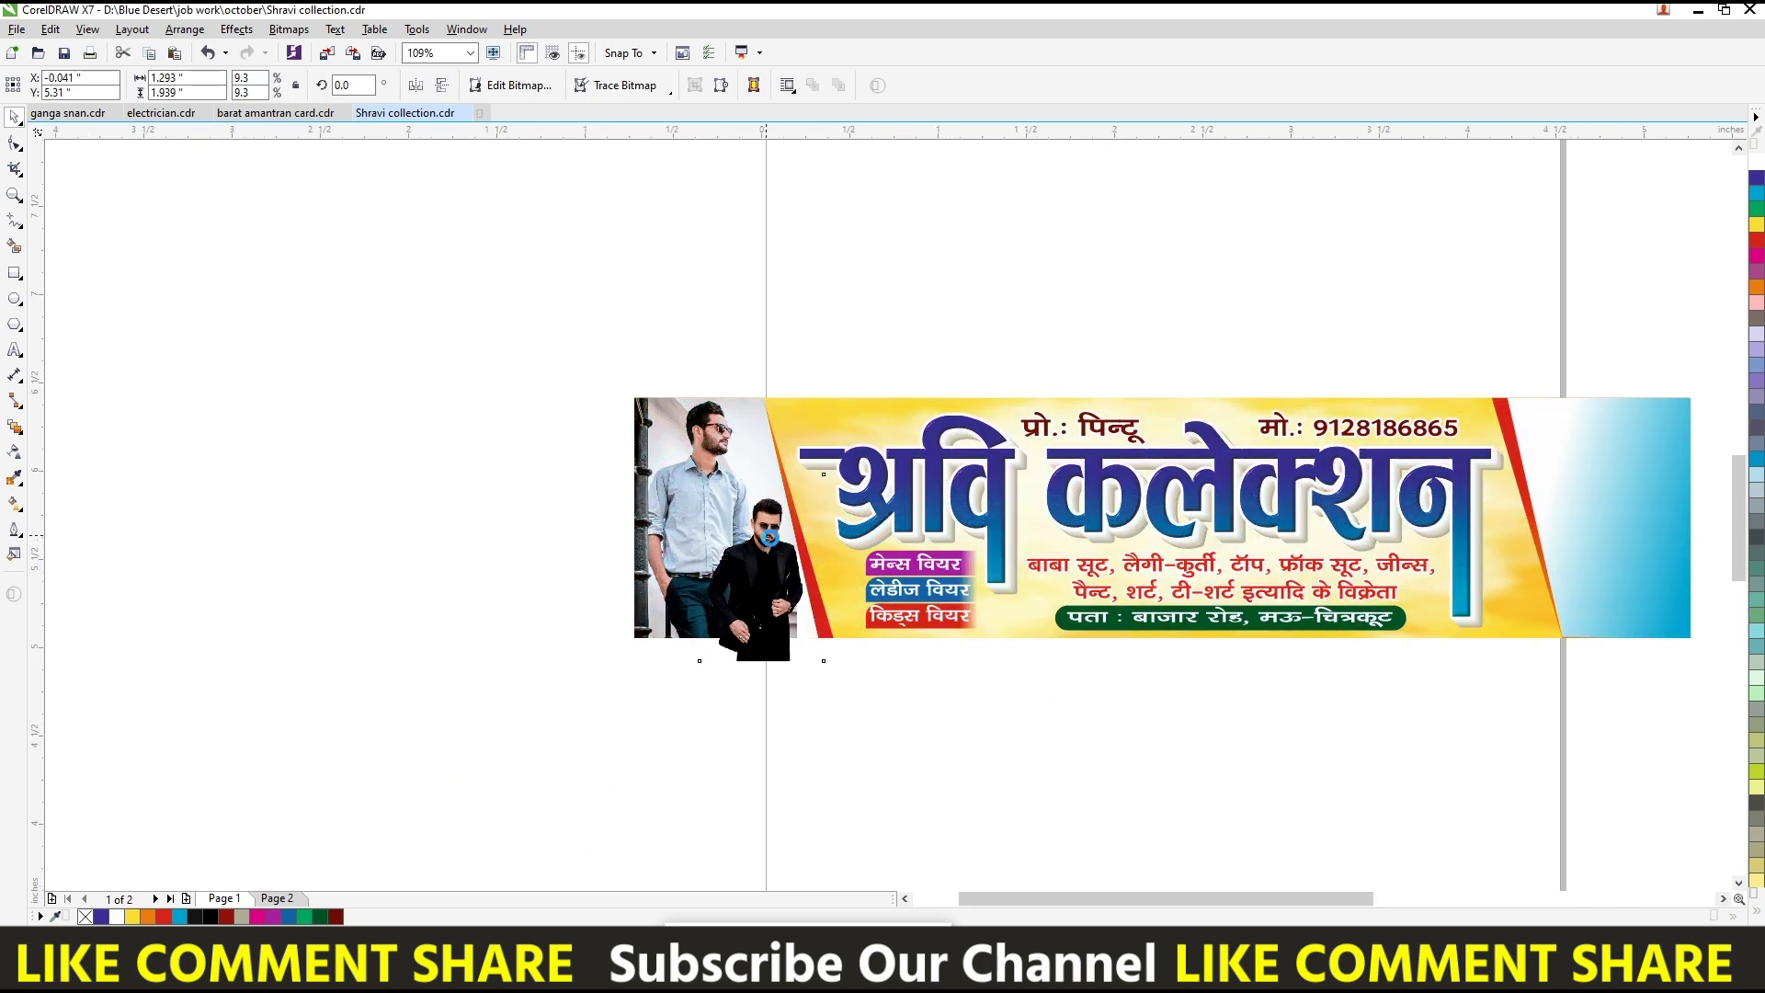
pyautogui.scroll(2, 853, 458)
pyautogui.moveTo(878, 419)
pyautogui.mouseDown()
pyautogui.moveTo(922, 366)
pyautogui.moveTo(904, 349)
pyautogui.mouseUp()
pyautogui.click(844, 464)
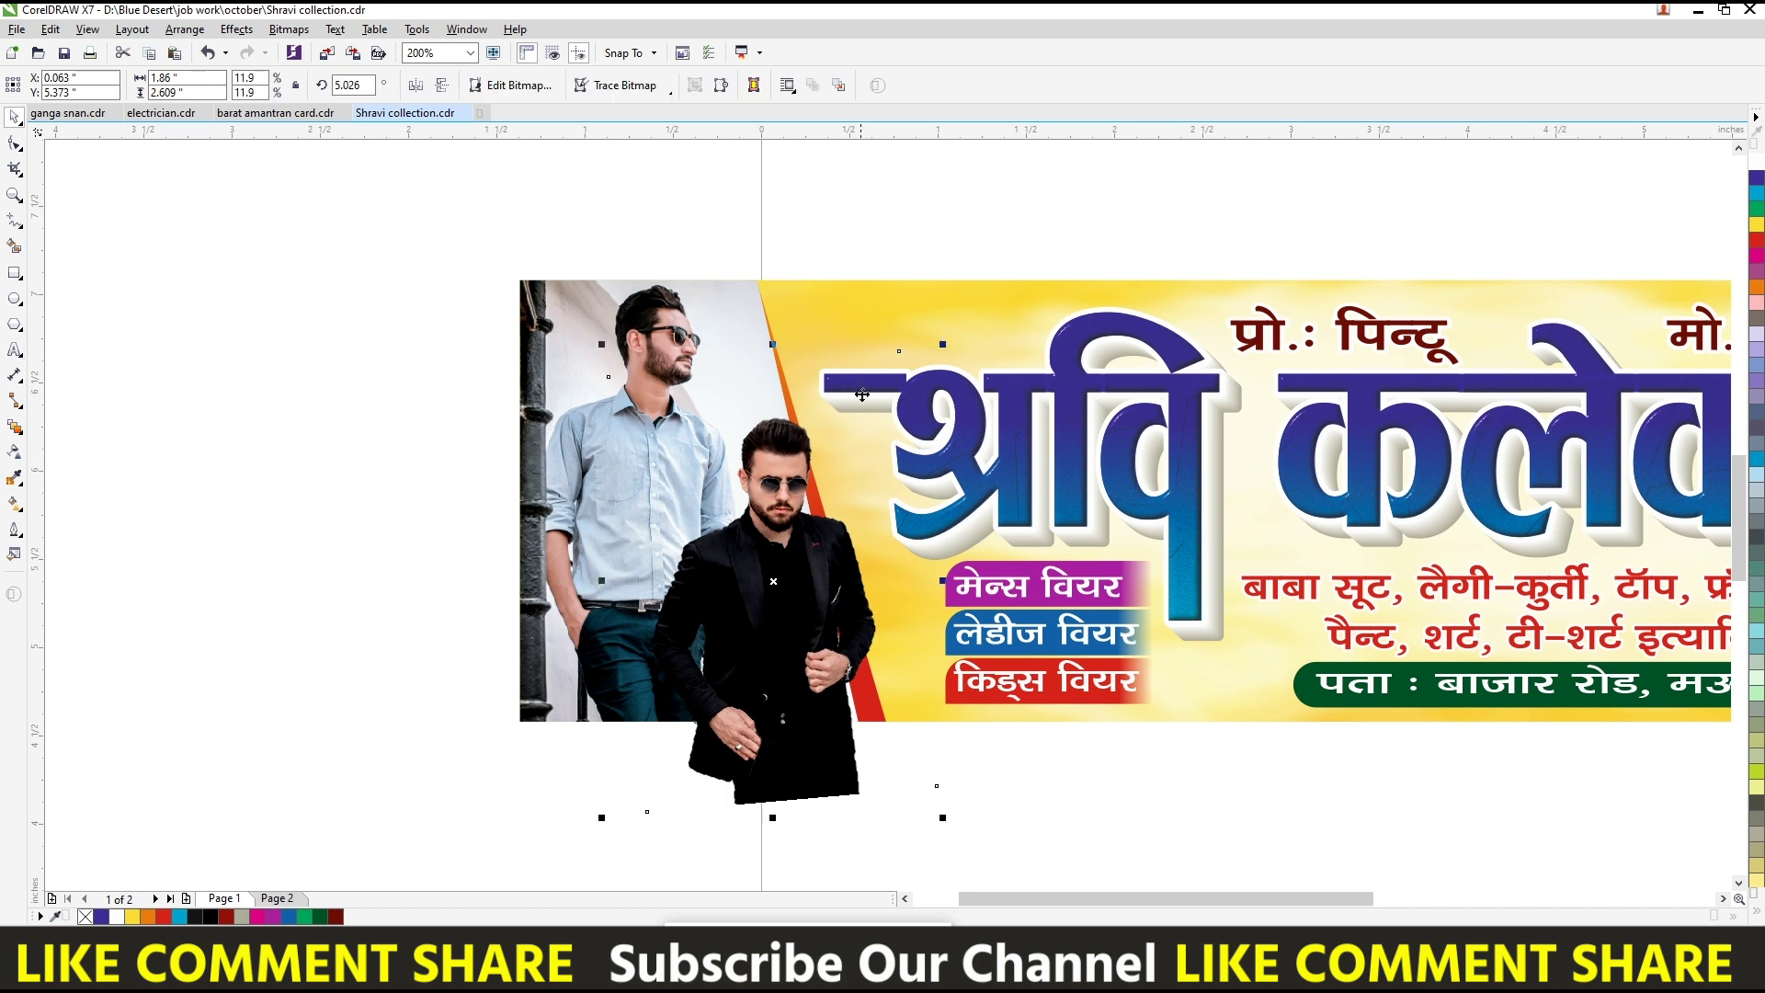
pyautogui.moveTo(939, 341); pyautogui.dragTo(935, 339)
pyautogui.press('Escape')
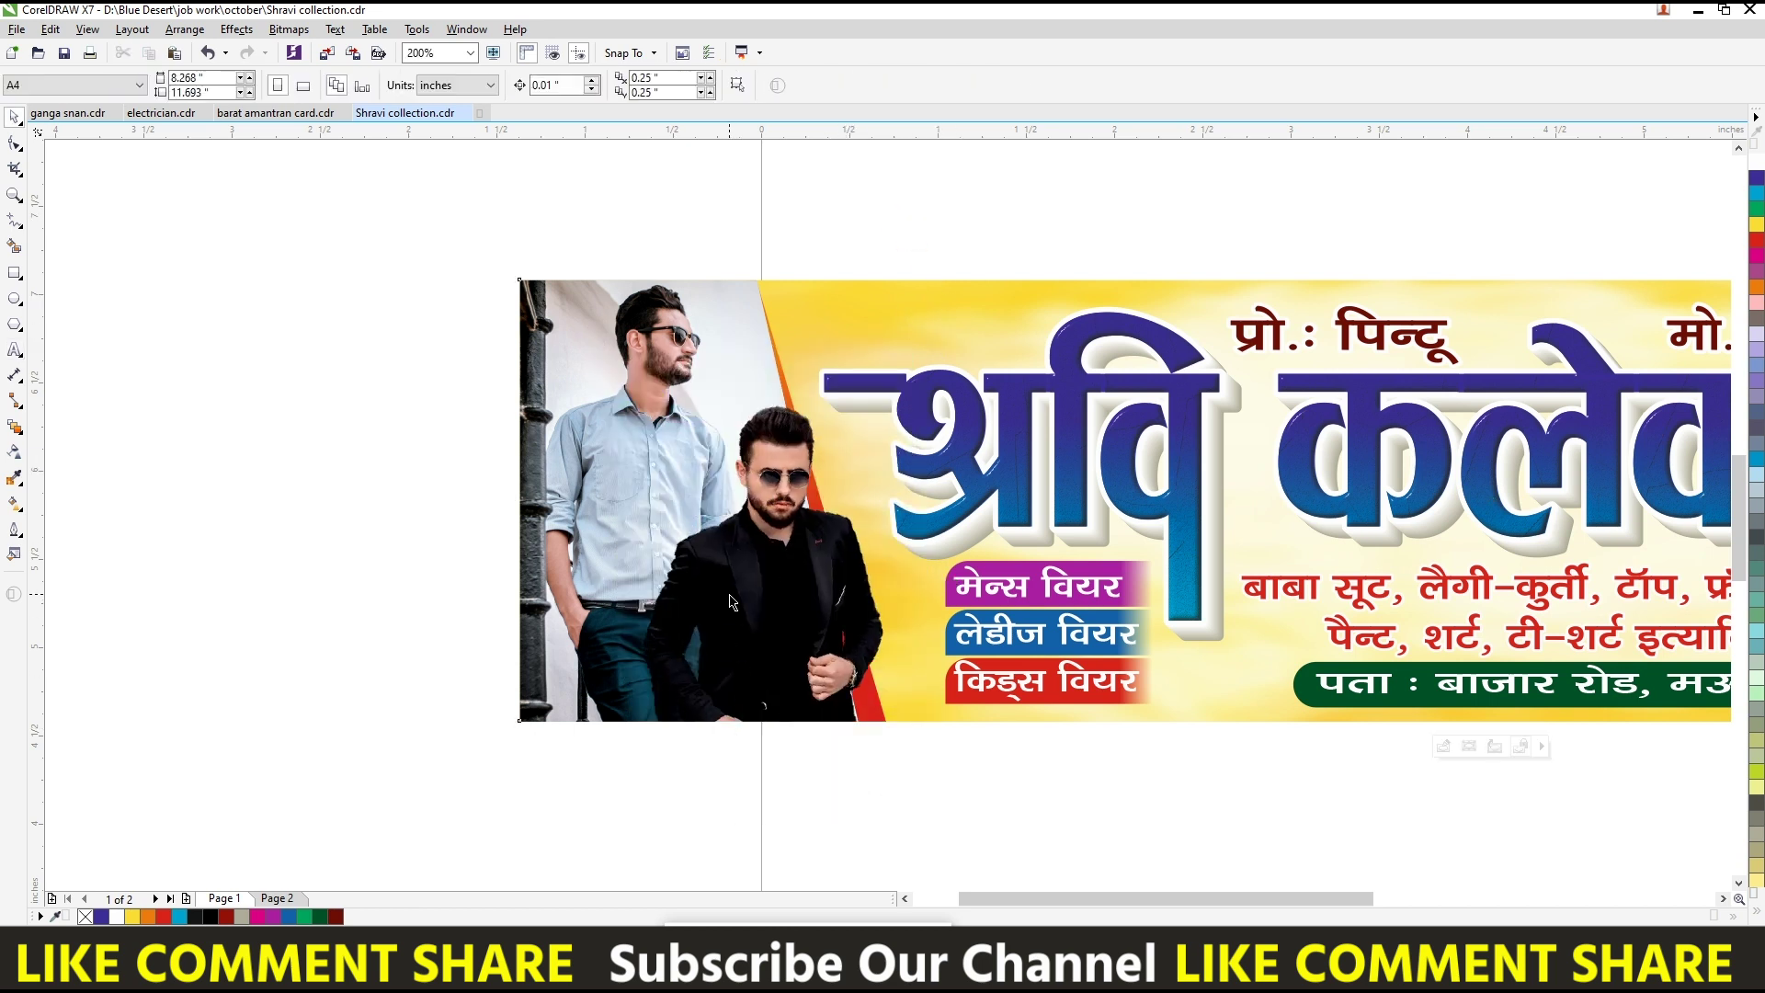
pyautogui.hotkey('shift', 'F2')
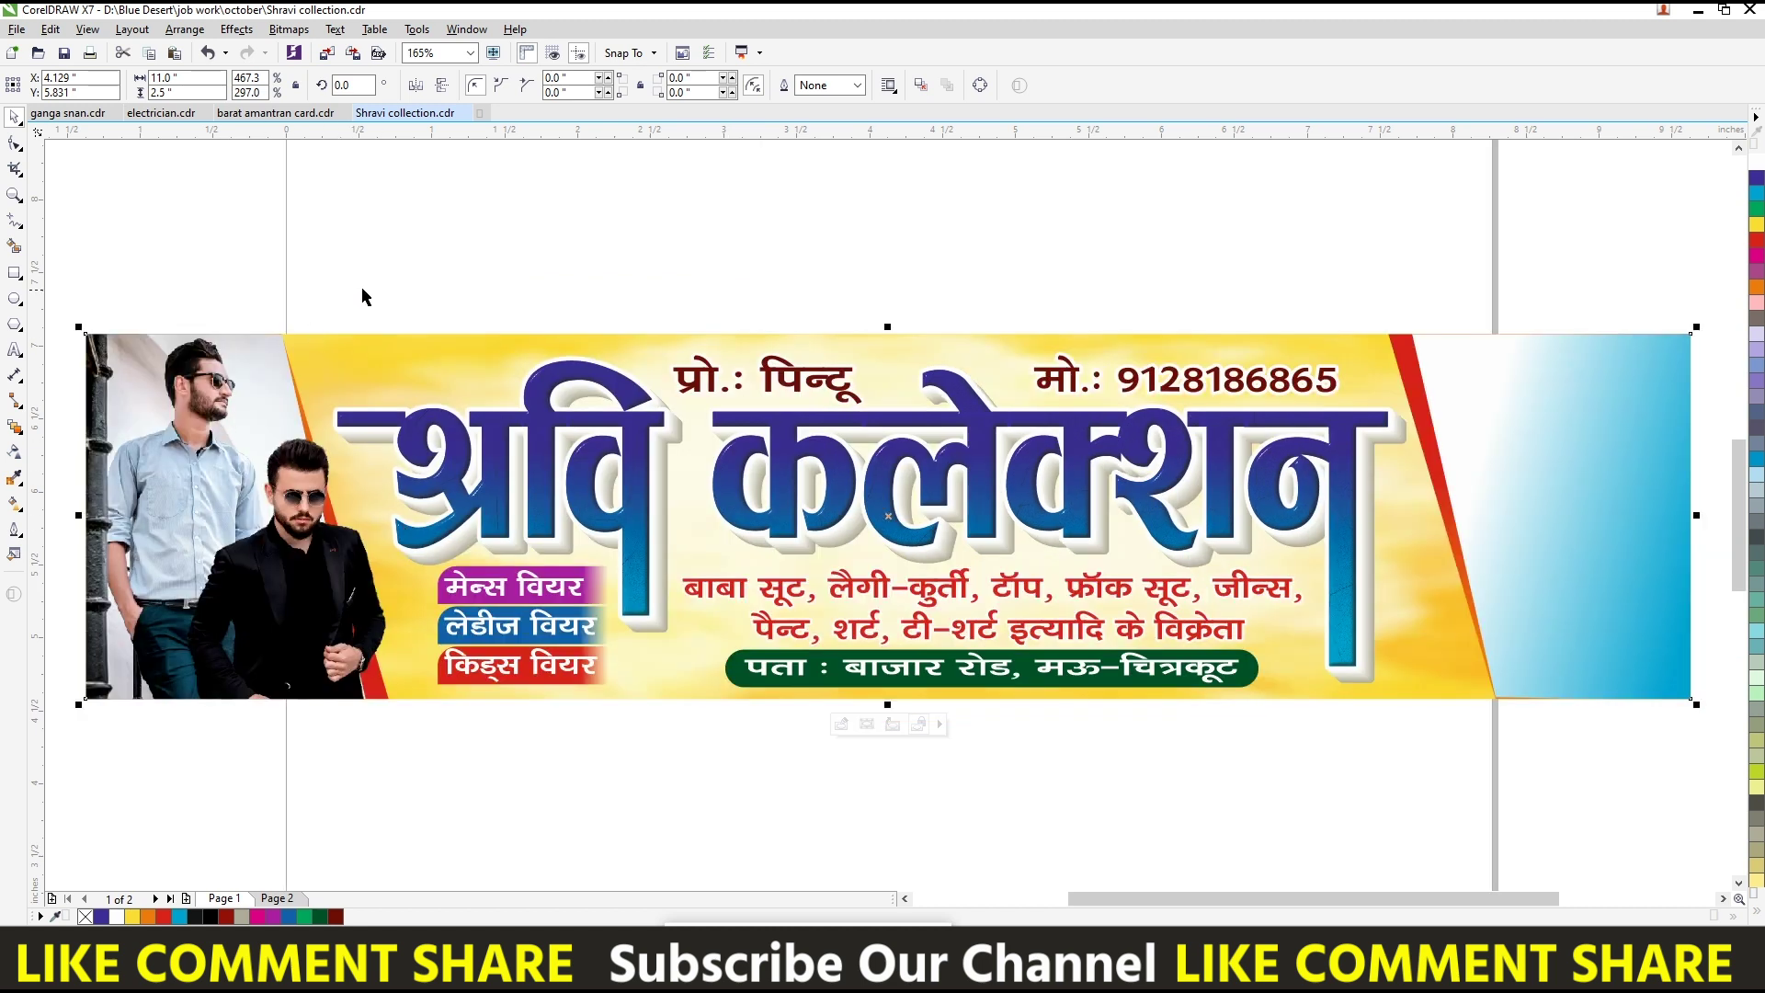
pyautogui.click(459, 264)
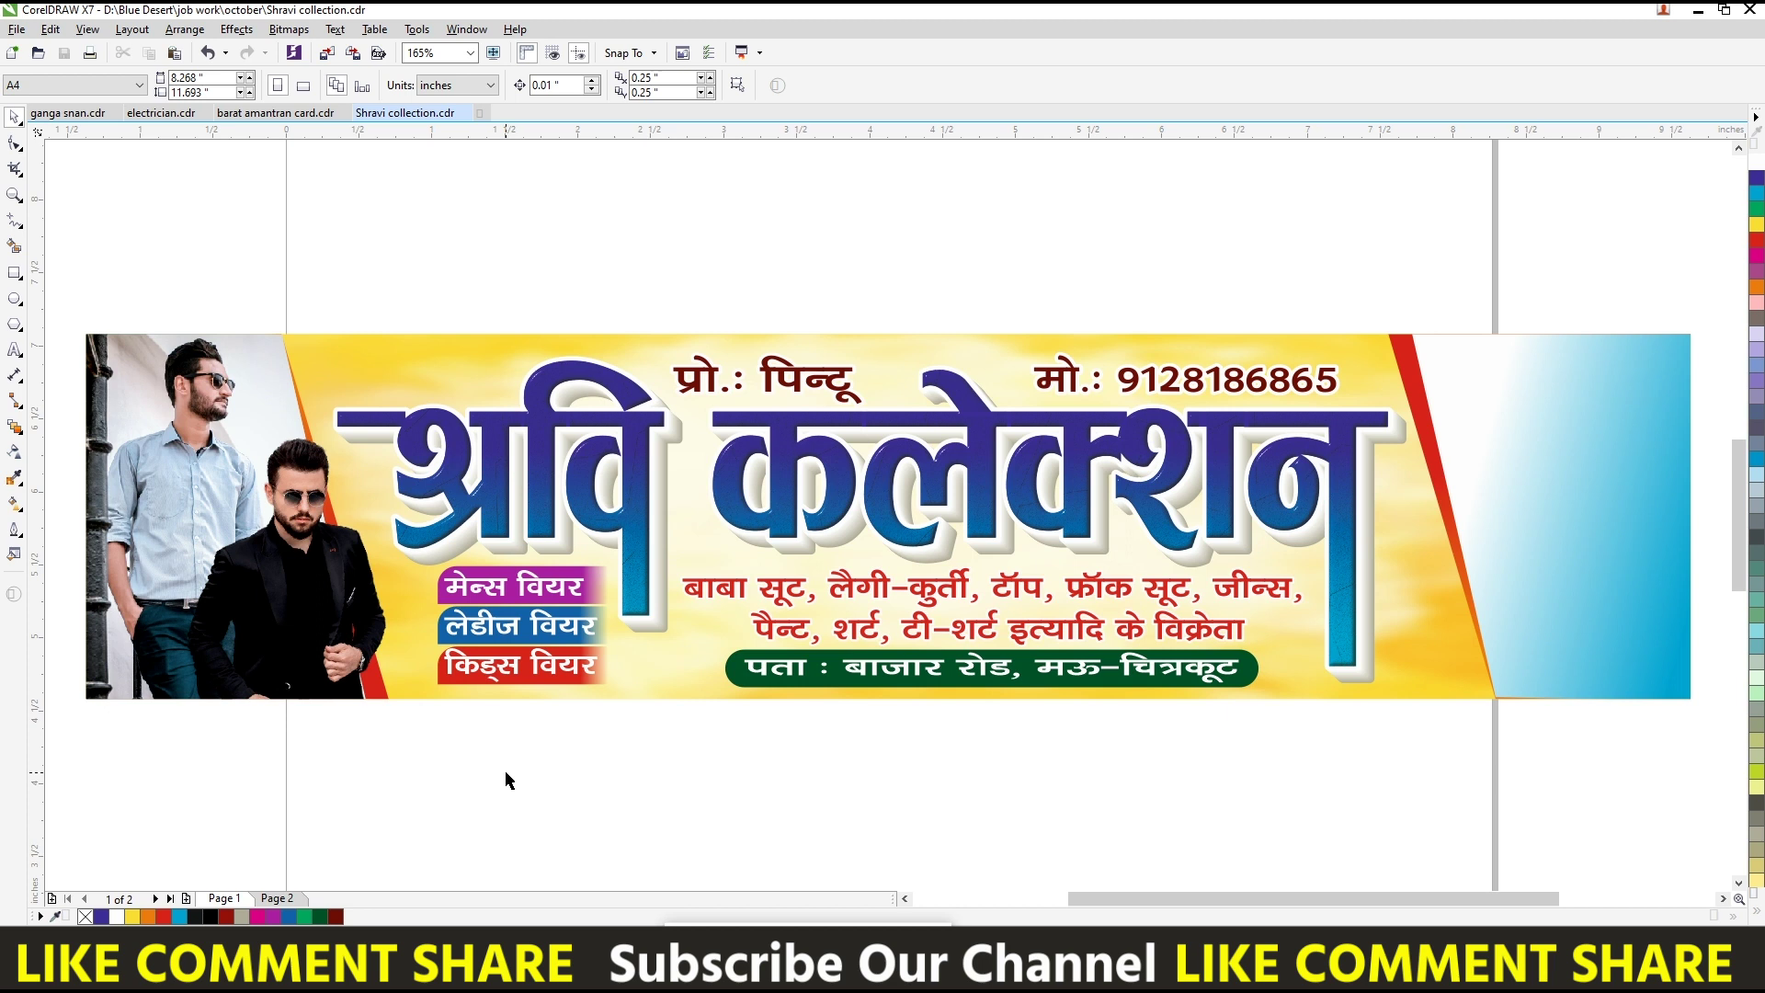
pyautogui.click(37, 910)
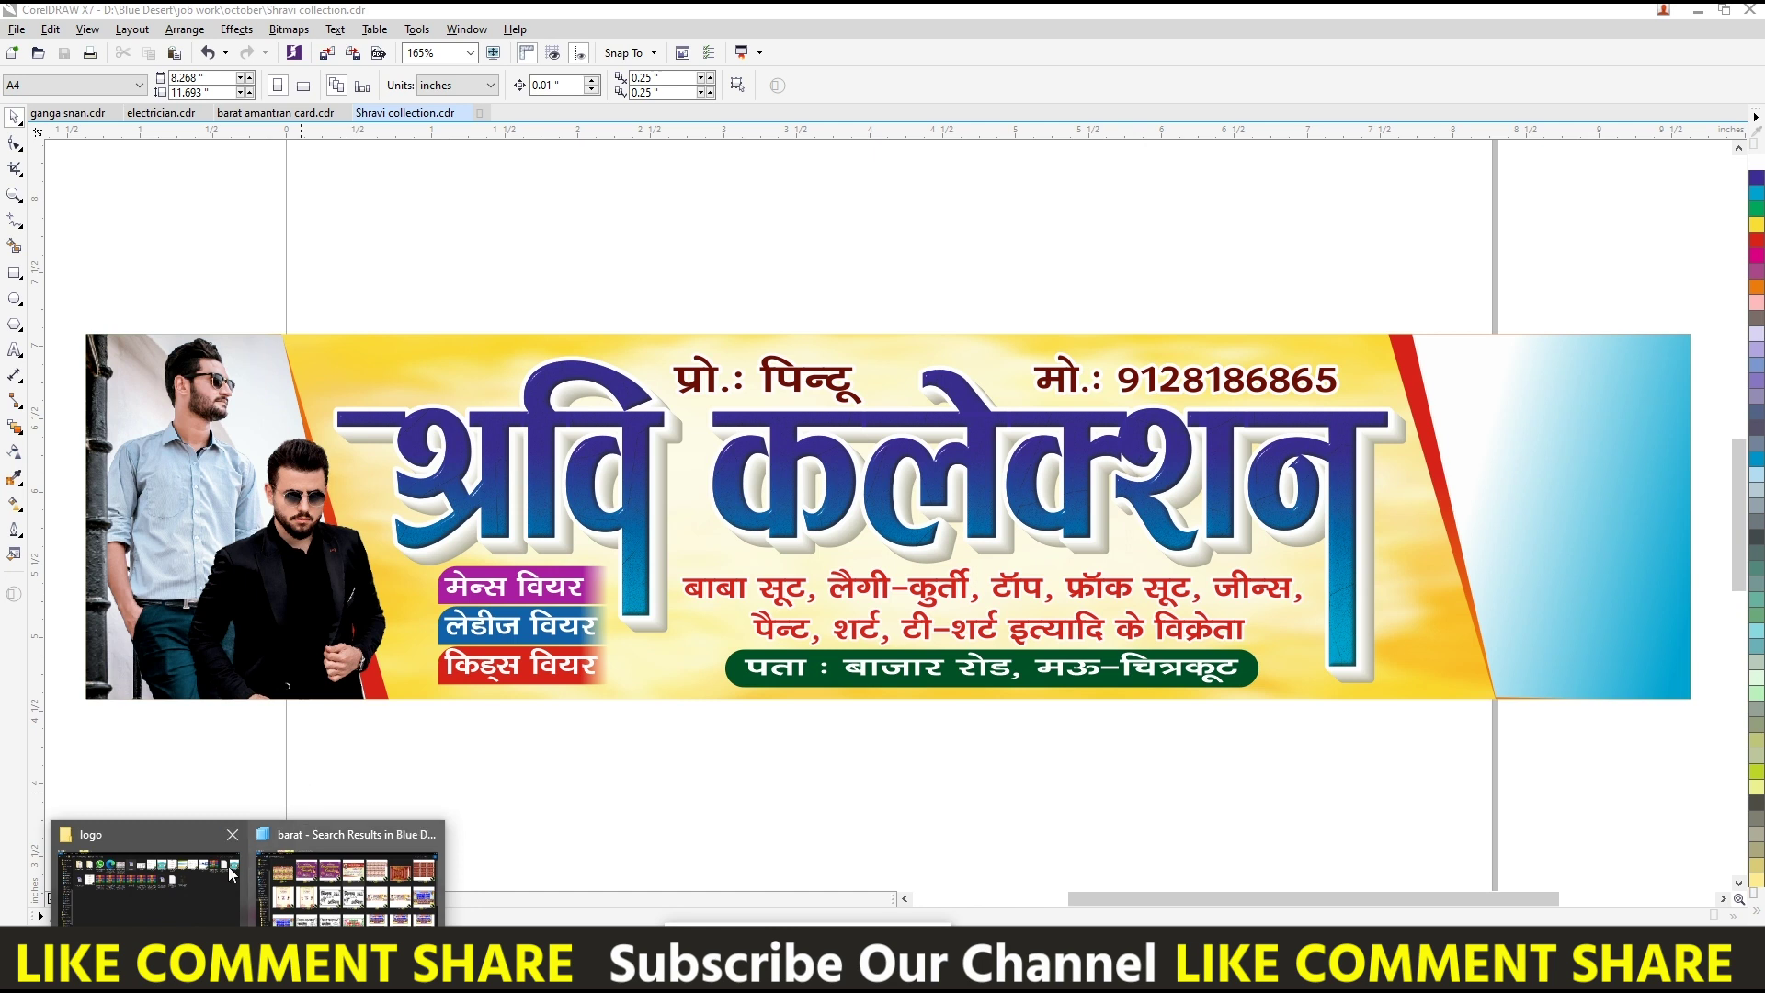
pyautogui.click(340, 869)
# - Search Blue Desert for 'garment' and browse the Garments Shop and aanya garments designs
pyautogui.hotkey('alt', 'Up')
pyautogui.hotkey('alt', 'Up')
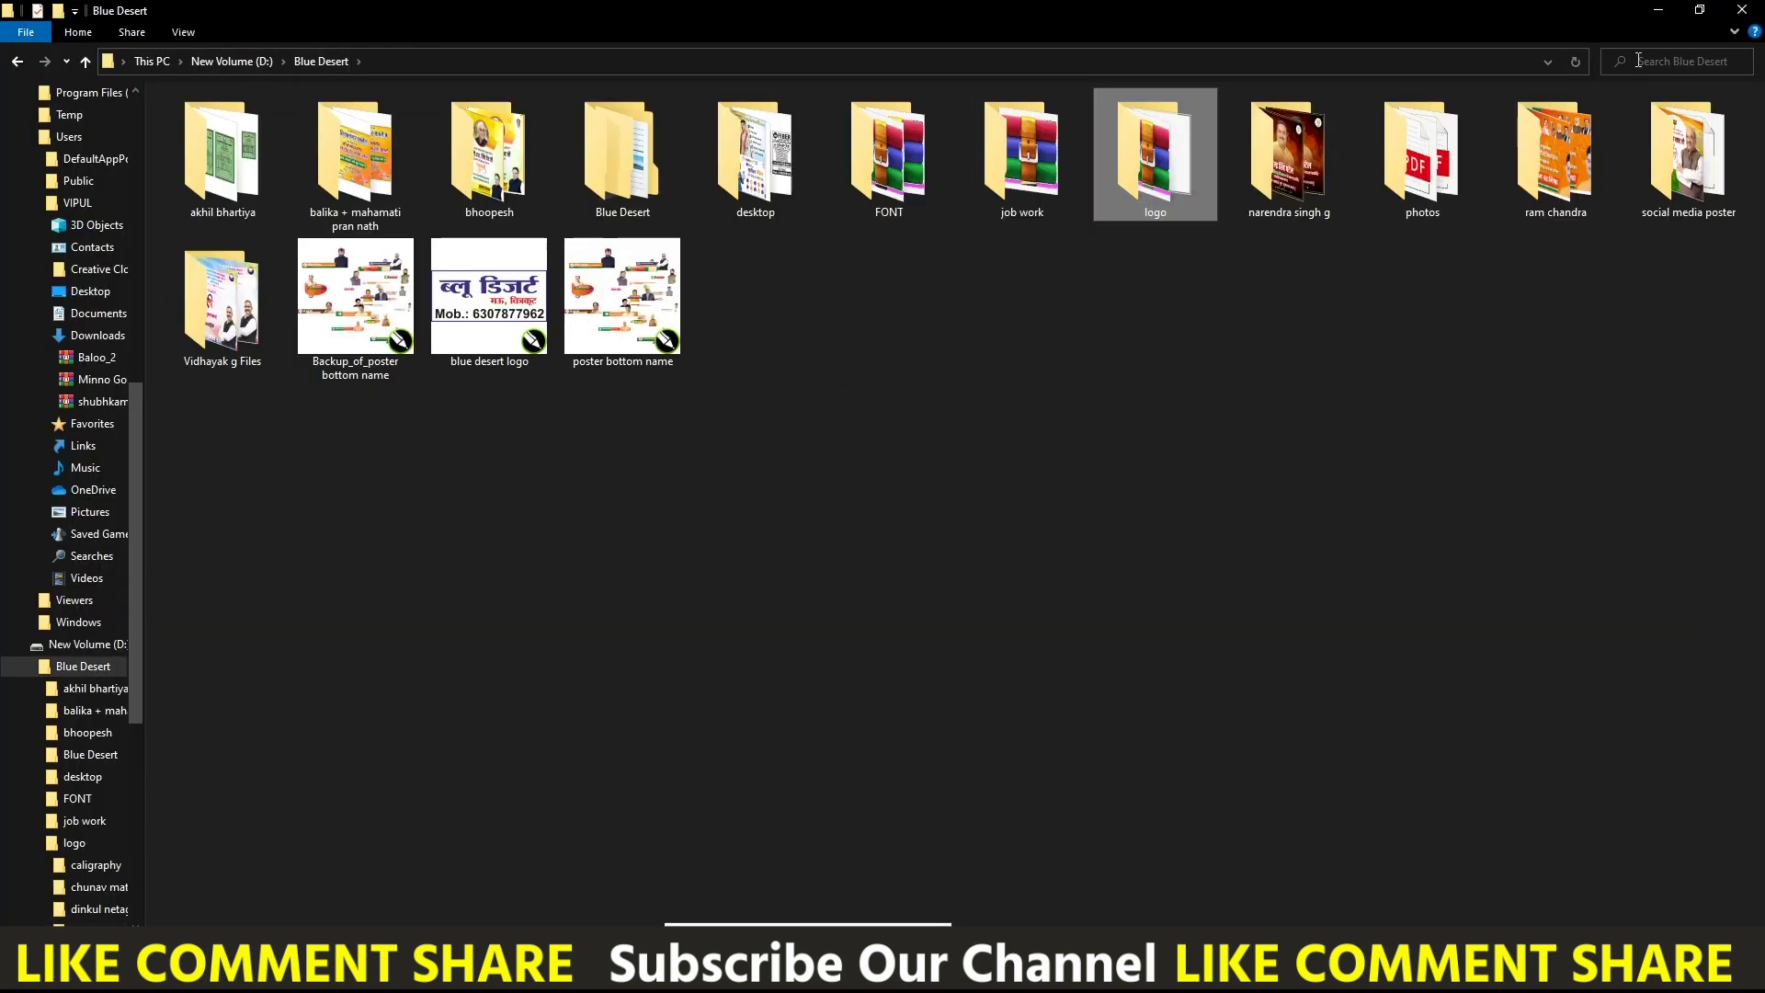
pyautogui.click(1636, 59)
pyautogui.write('garment')
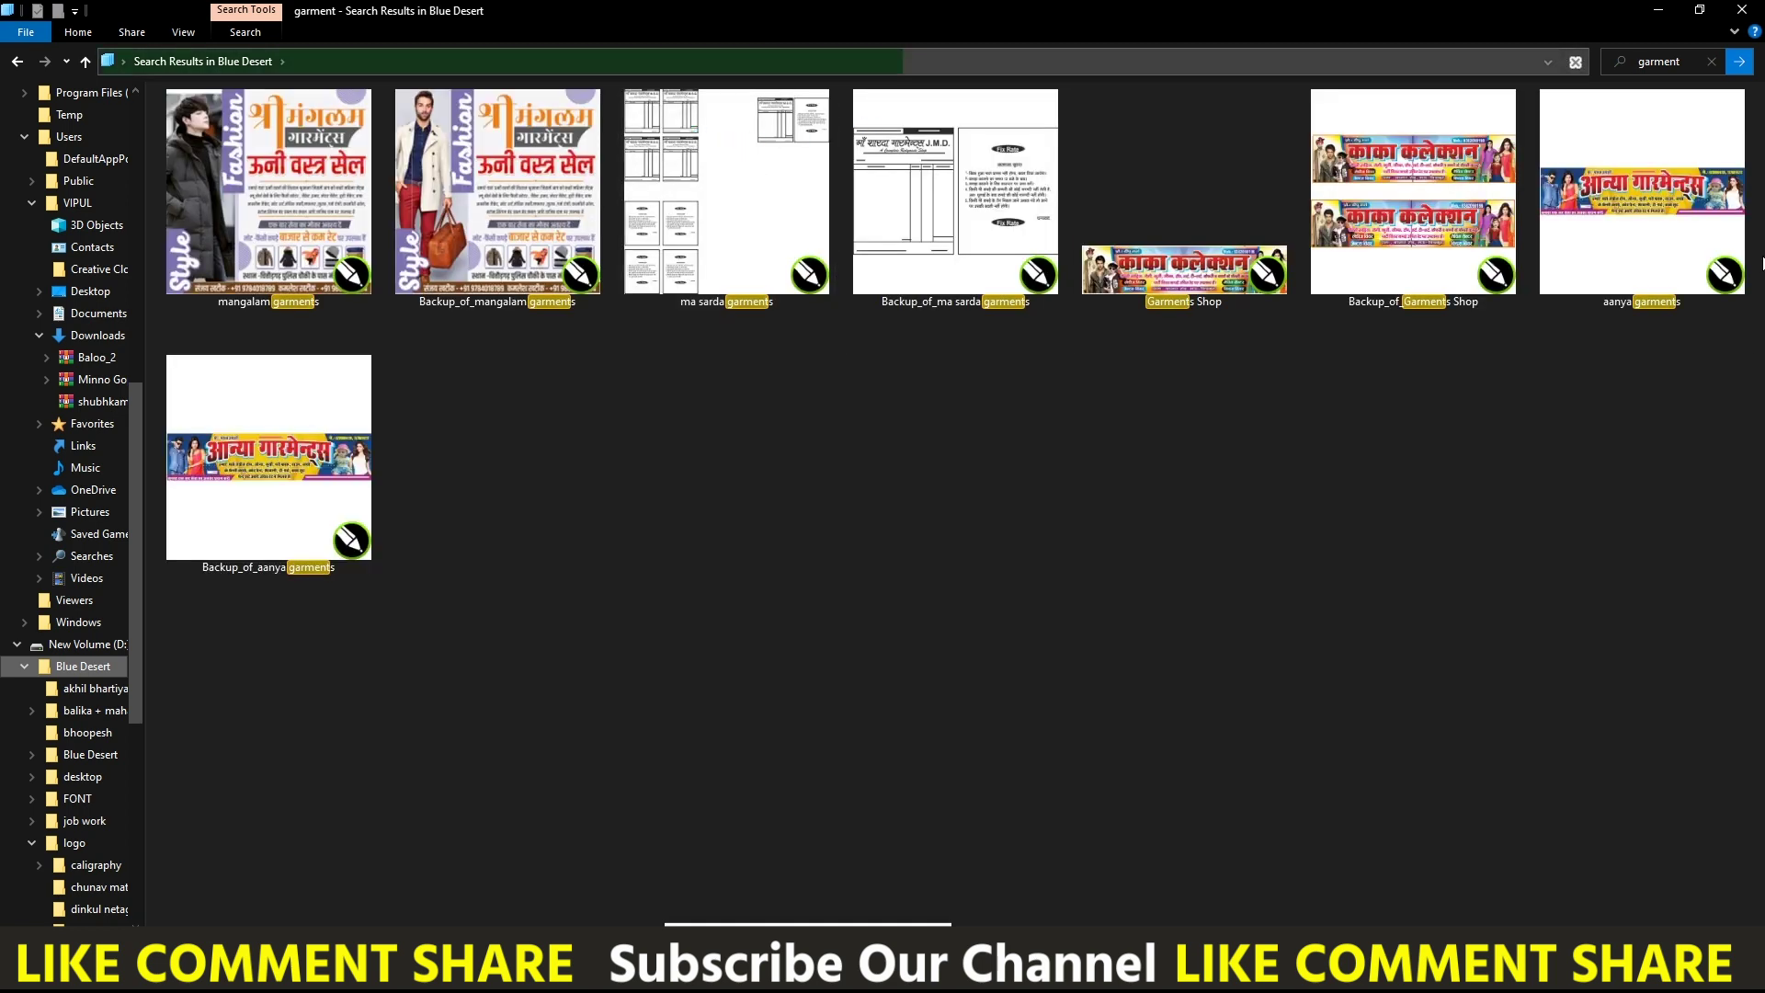
pyautogui.click(1444, 189)
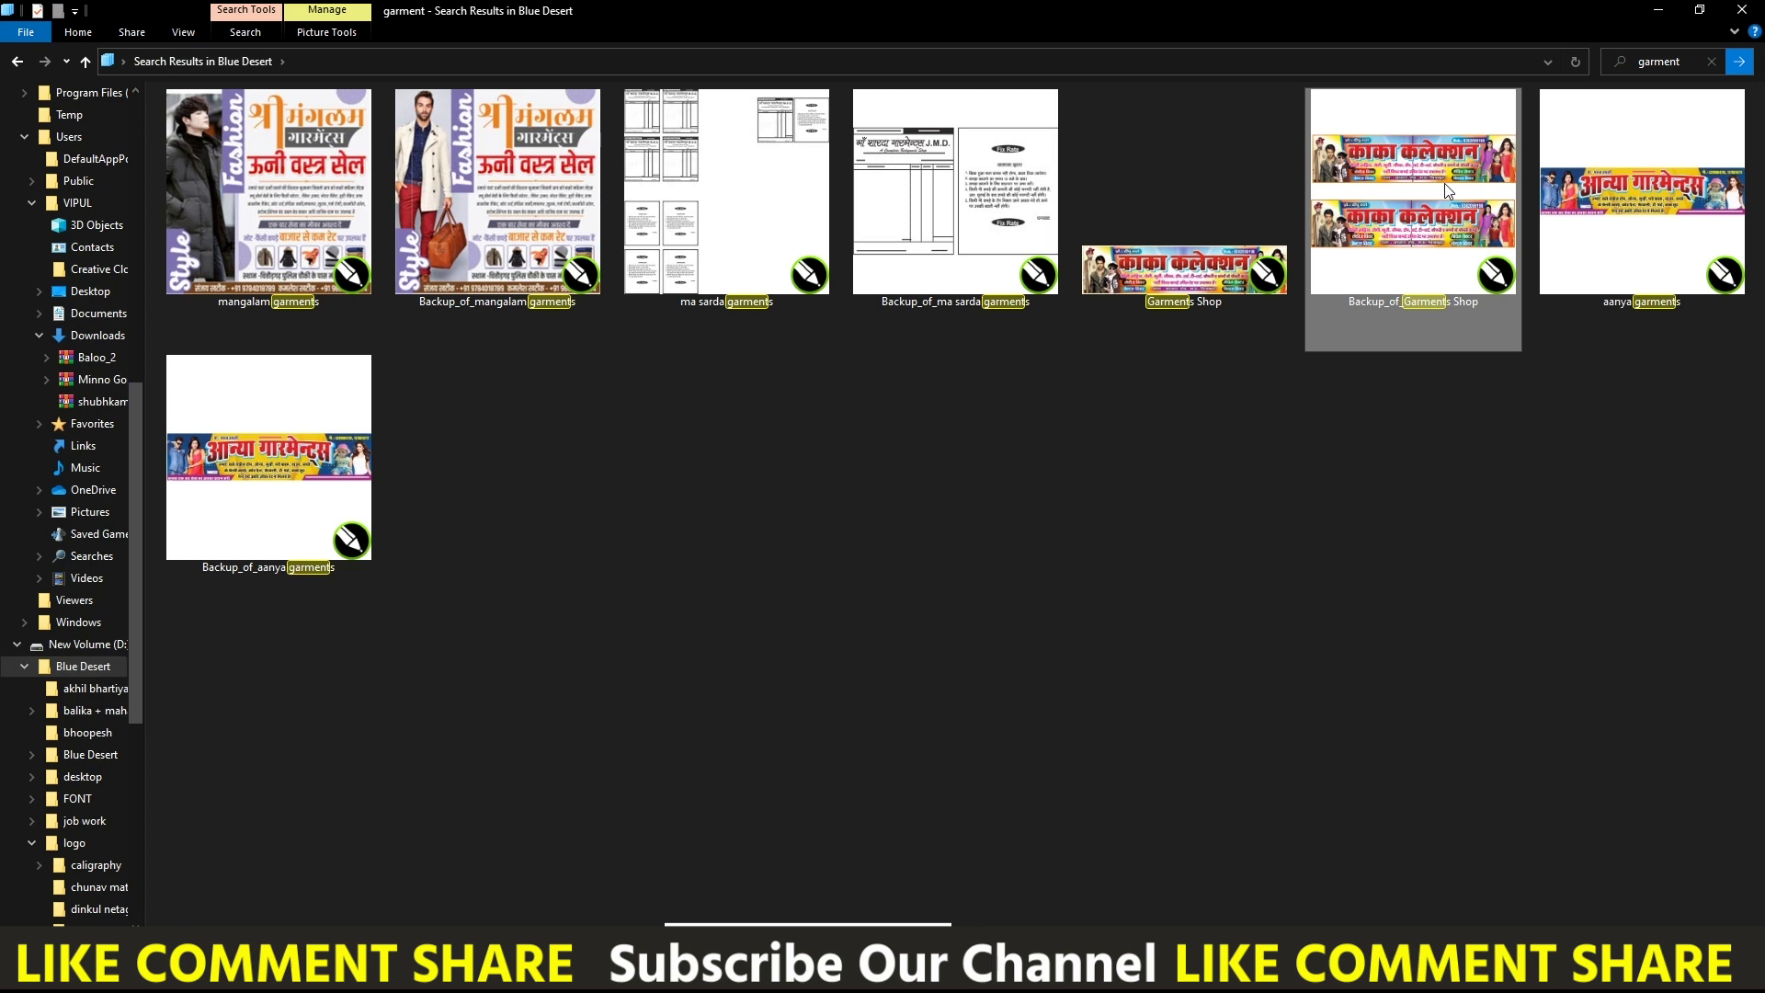
pyautogui.click(1652, 250)
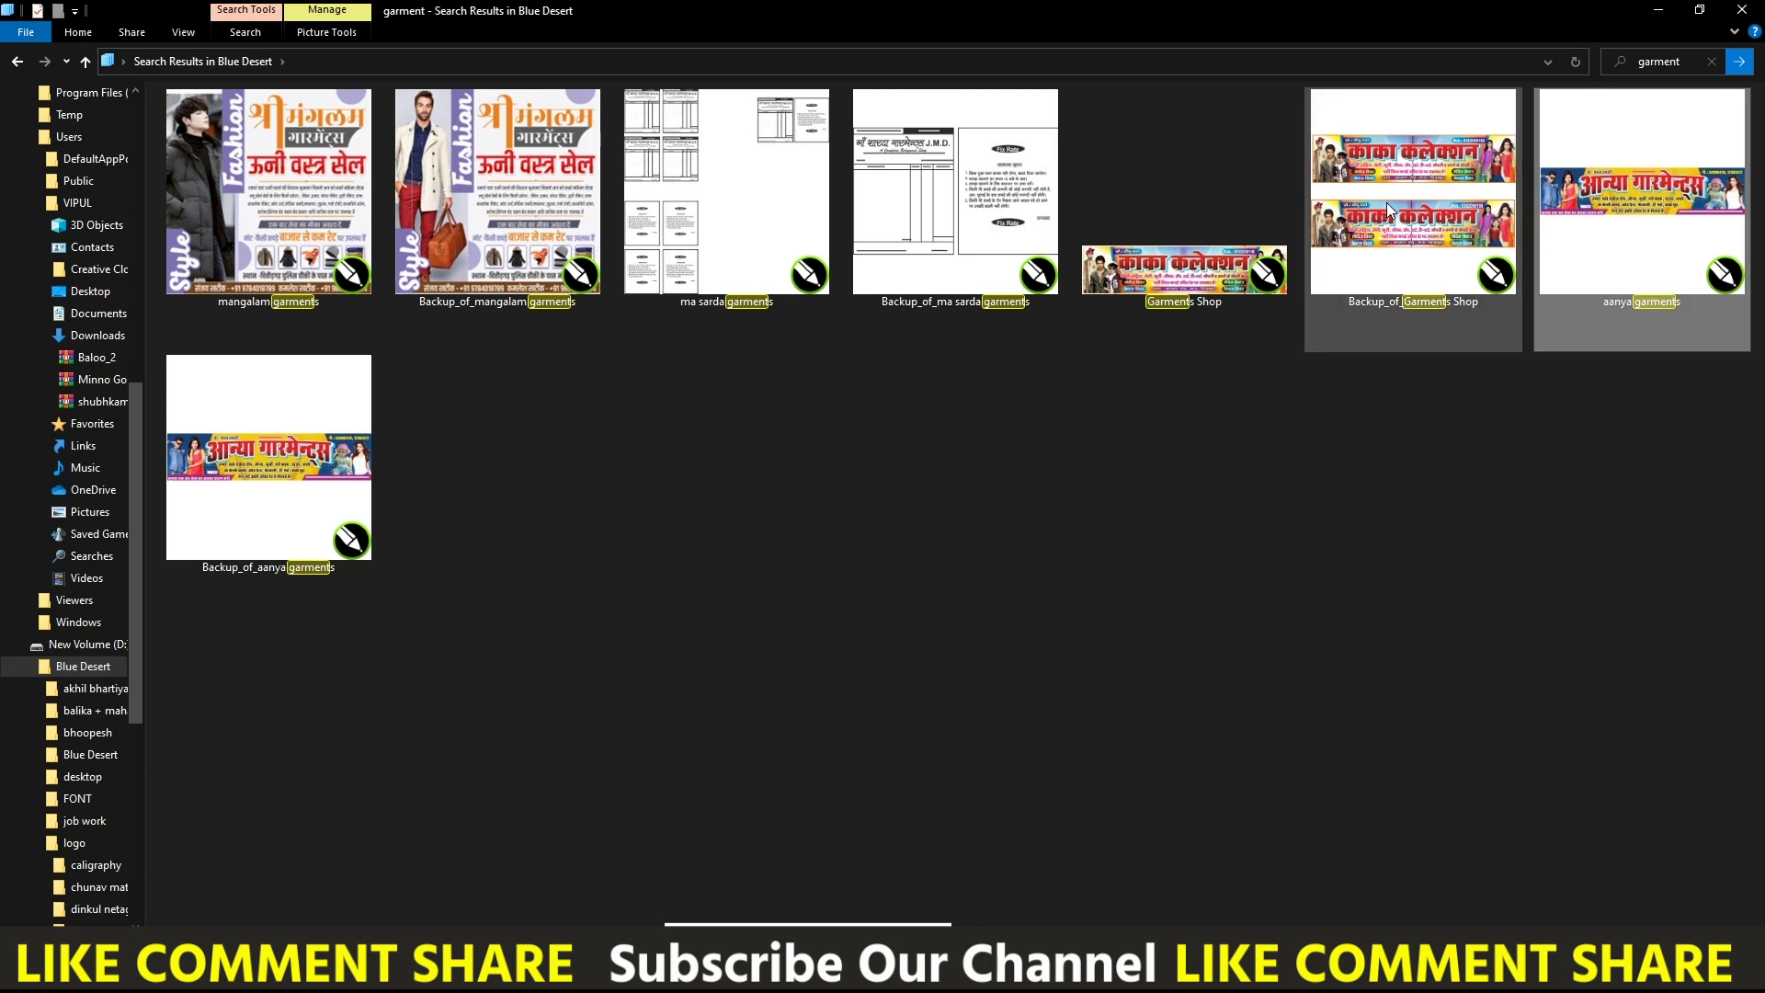
pyautogui.click(1139, 296)
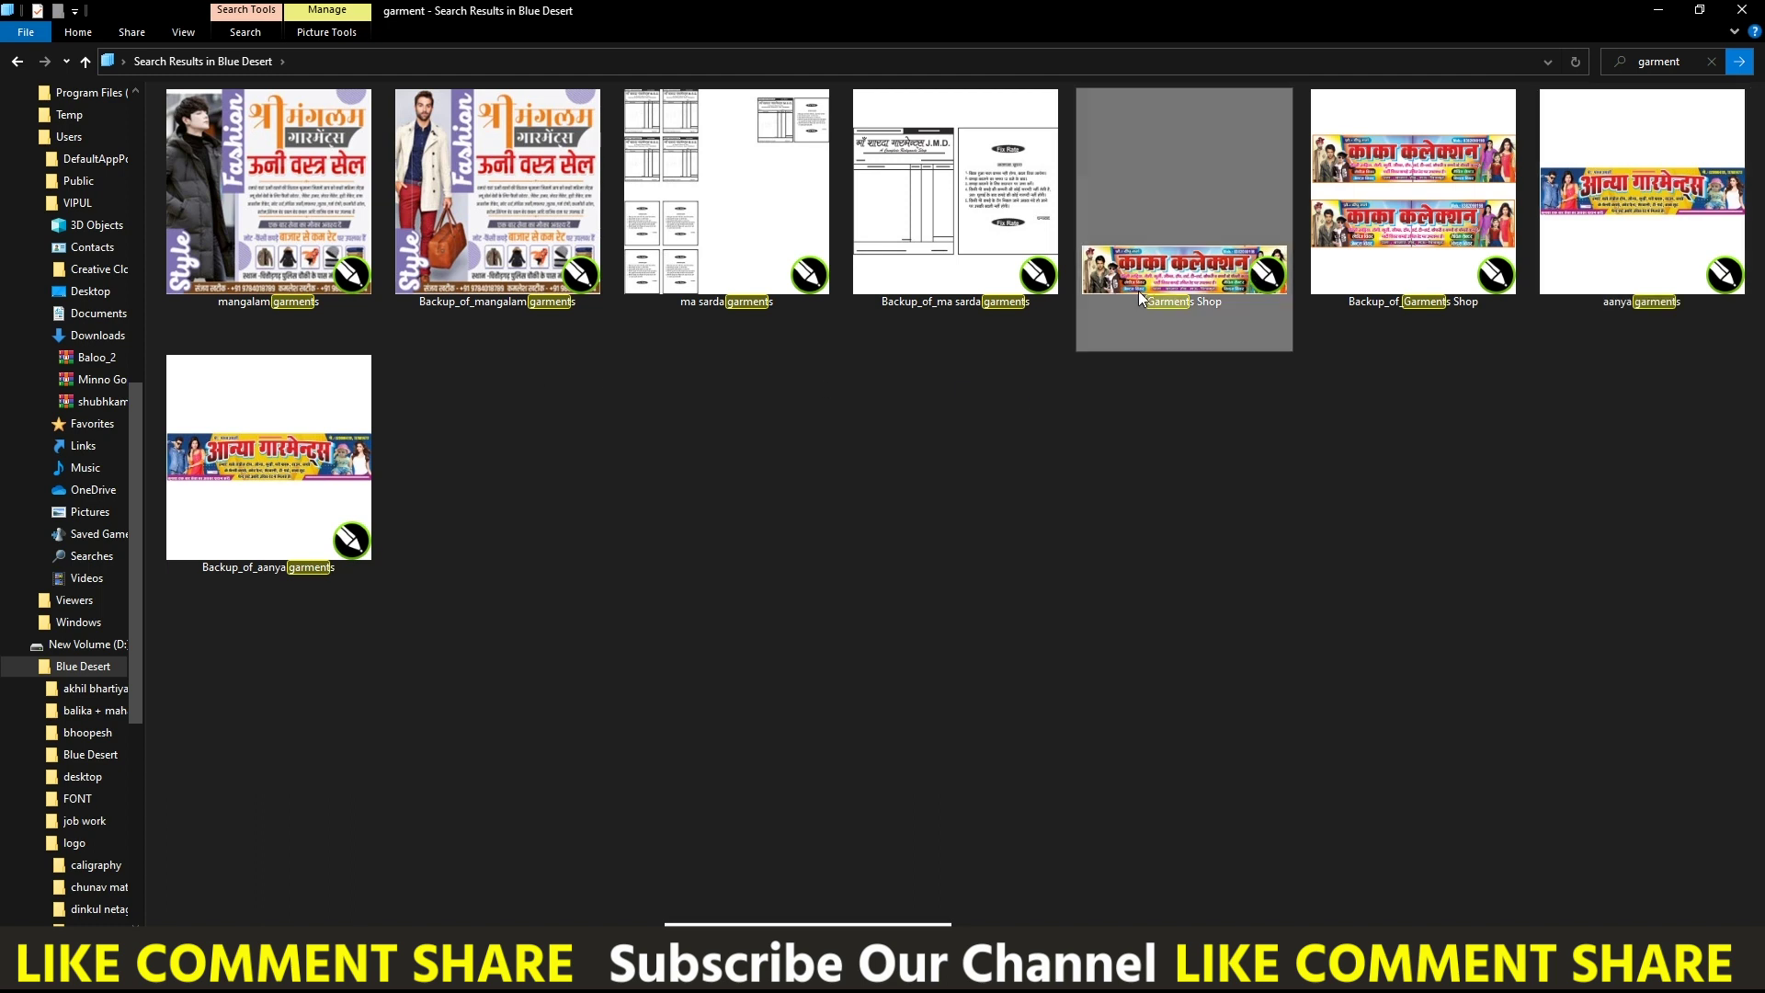
# - Reposition the olive-jacket man slightly and enlarge him a little
pyautogui.scroll(2, 728, 329)
pyautogui.moveTo(729, 329); pyautogui.dragTo(749, 322)
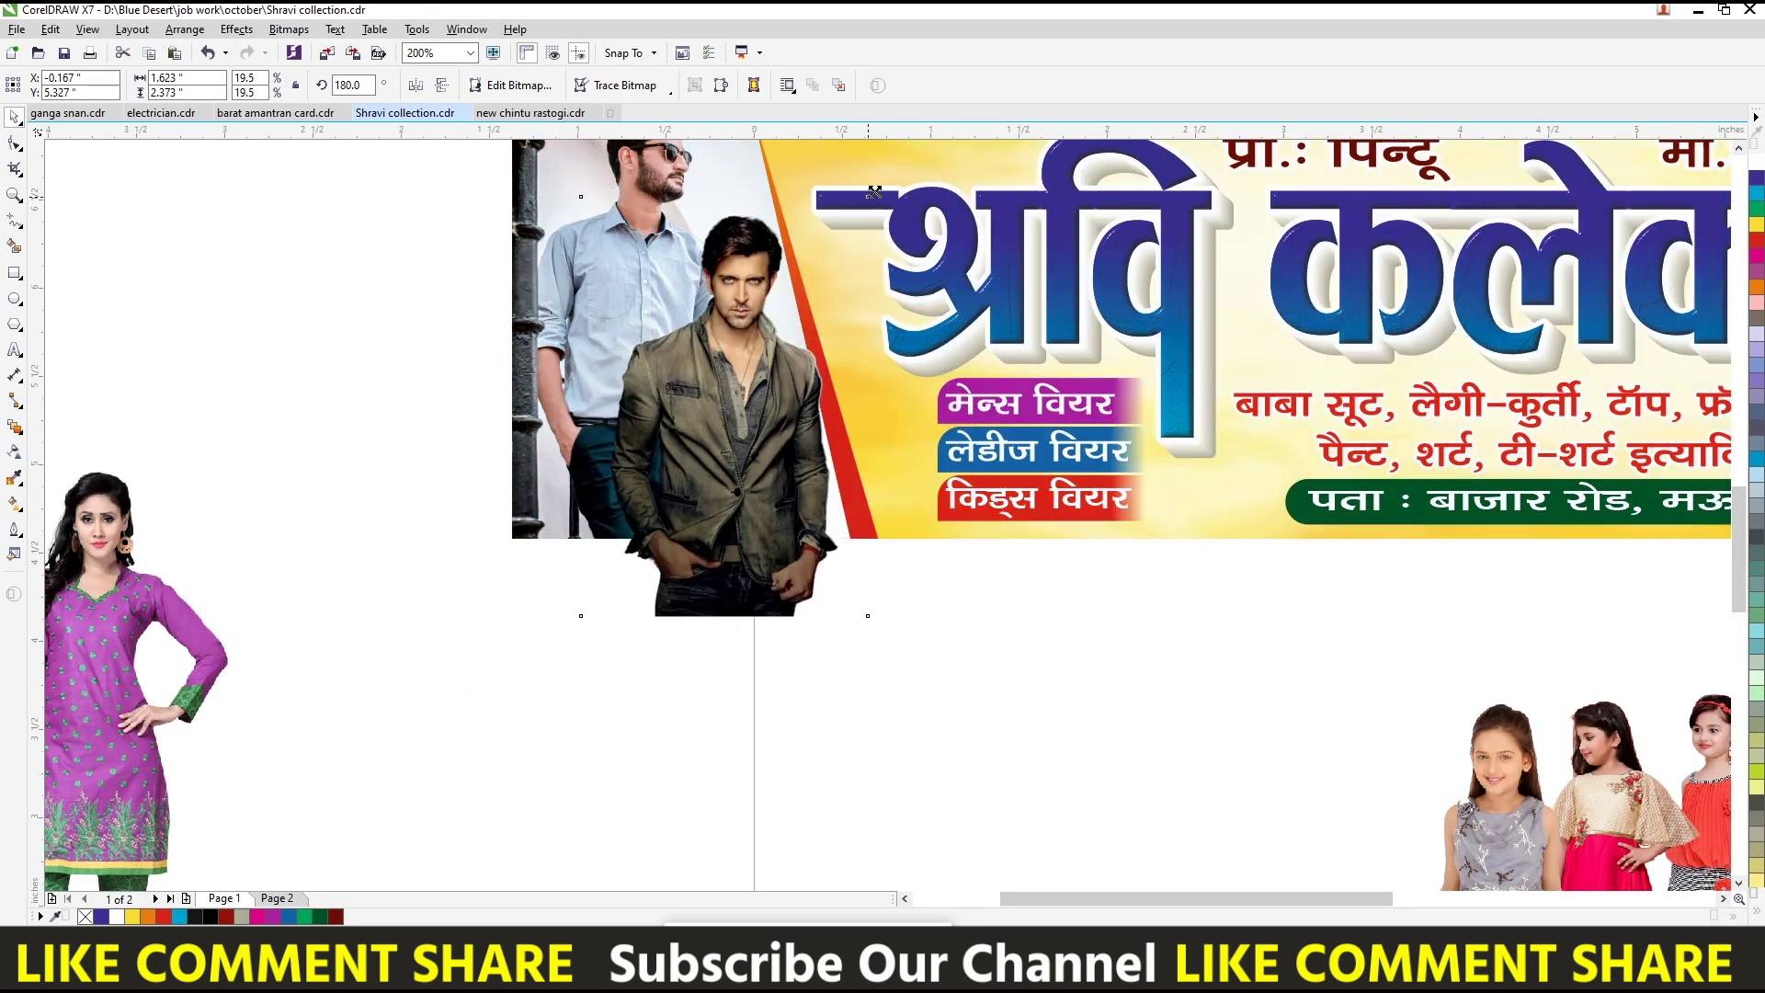
pyautogui.moveTo(874, 192); pyautogui.dragTo(878, 184)
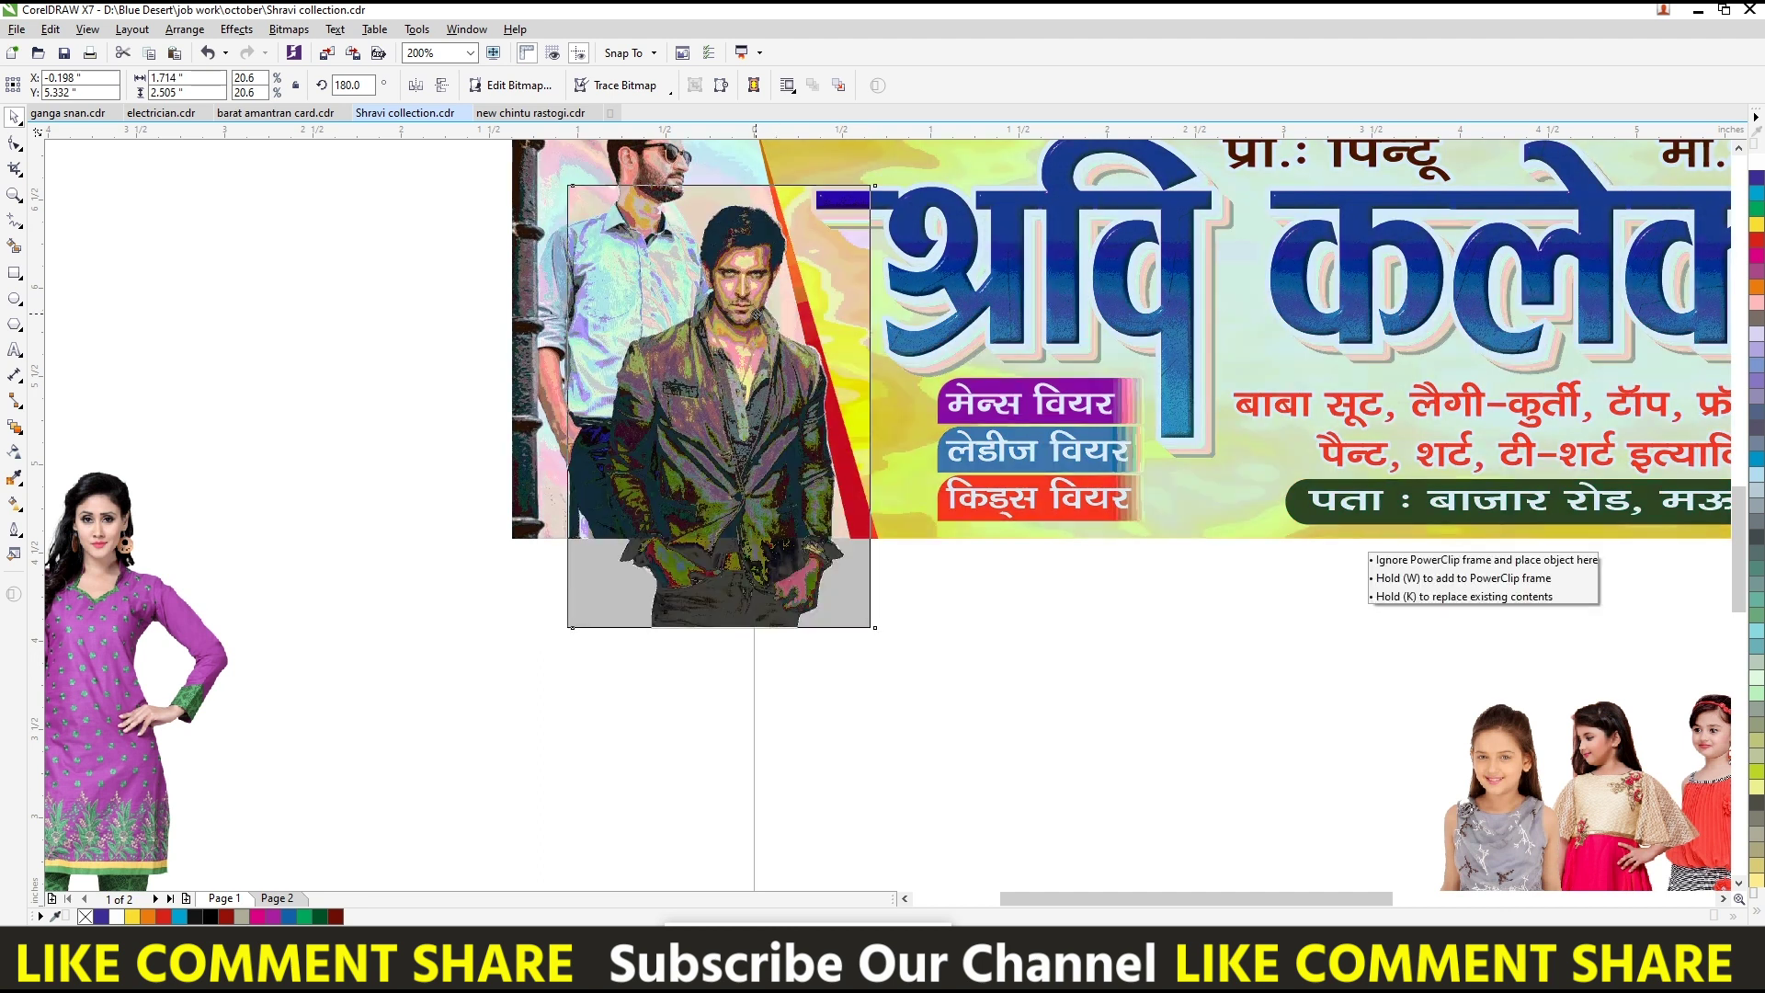
pyautogui.moveTo(778, 292); pyautogui.dragTo(770, 297)
pyautogui.press('Escape')
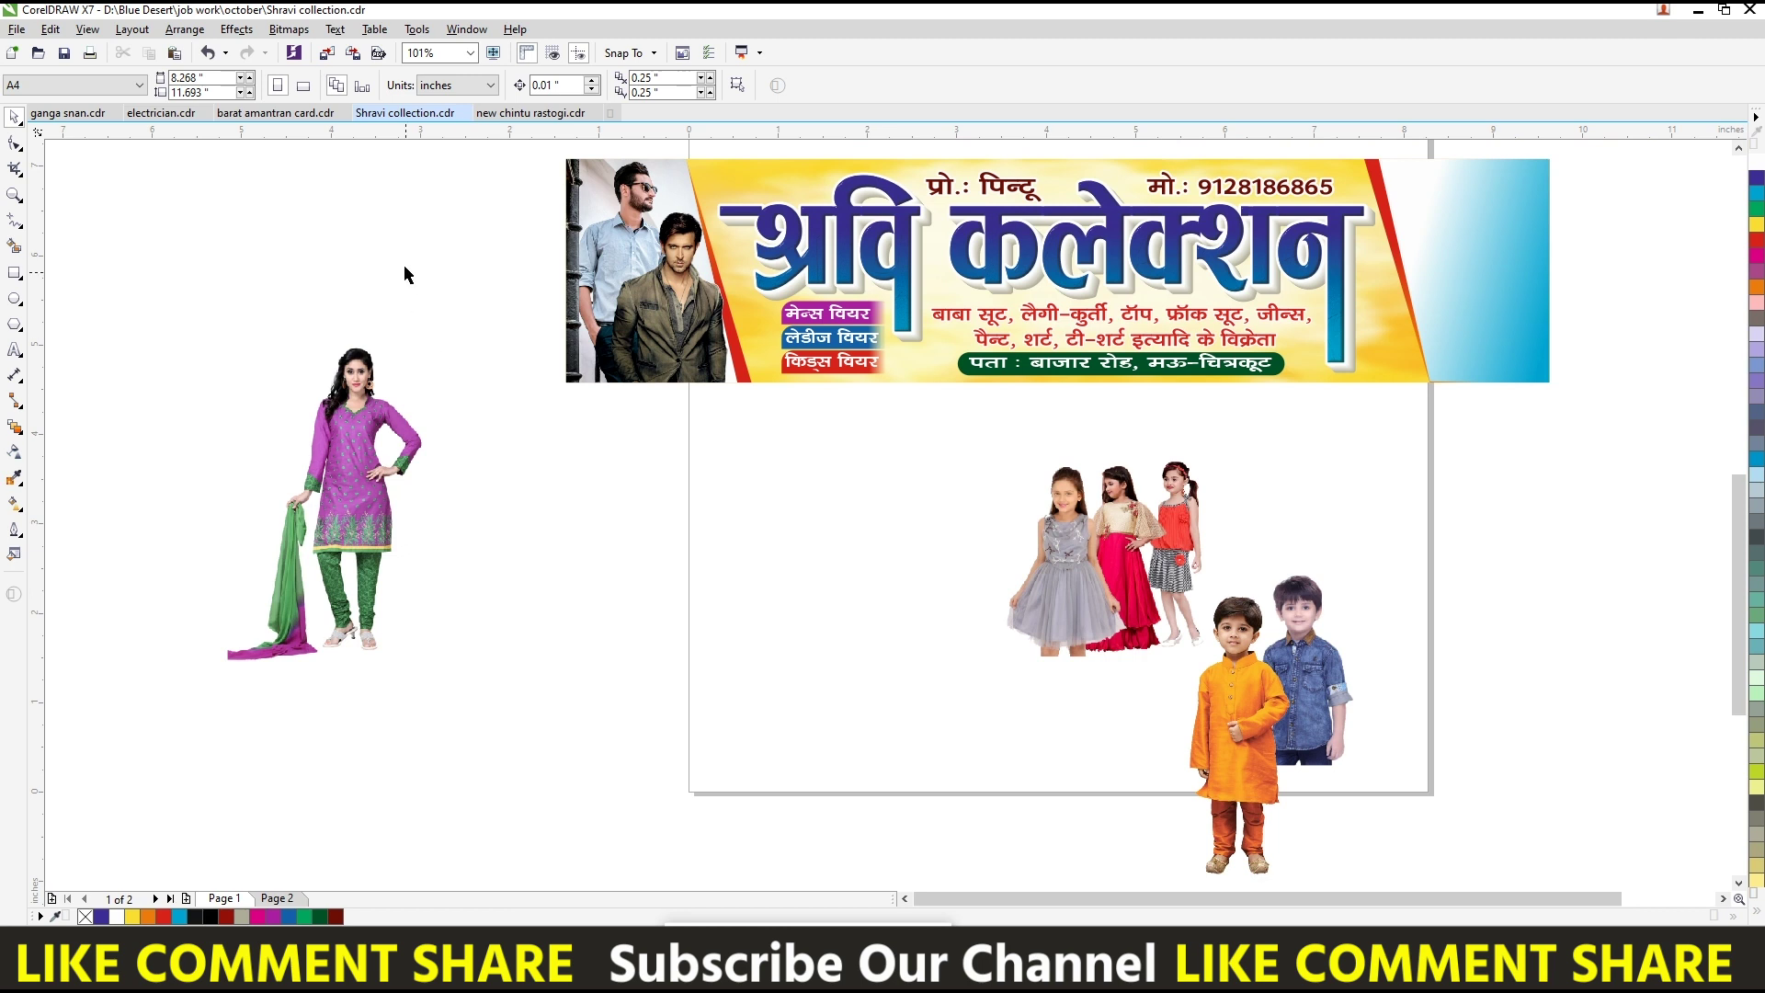
# - Move the purple-suit woman into the right panel and resize her to fit
pyautogui.moveTo(308, 447); pyautogui.dragTo(1502, 237)
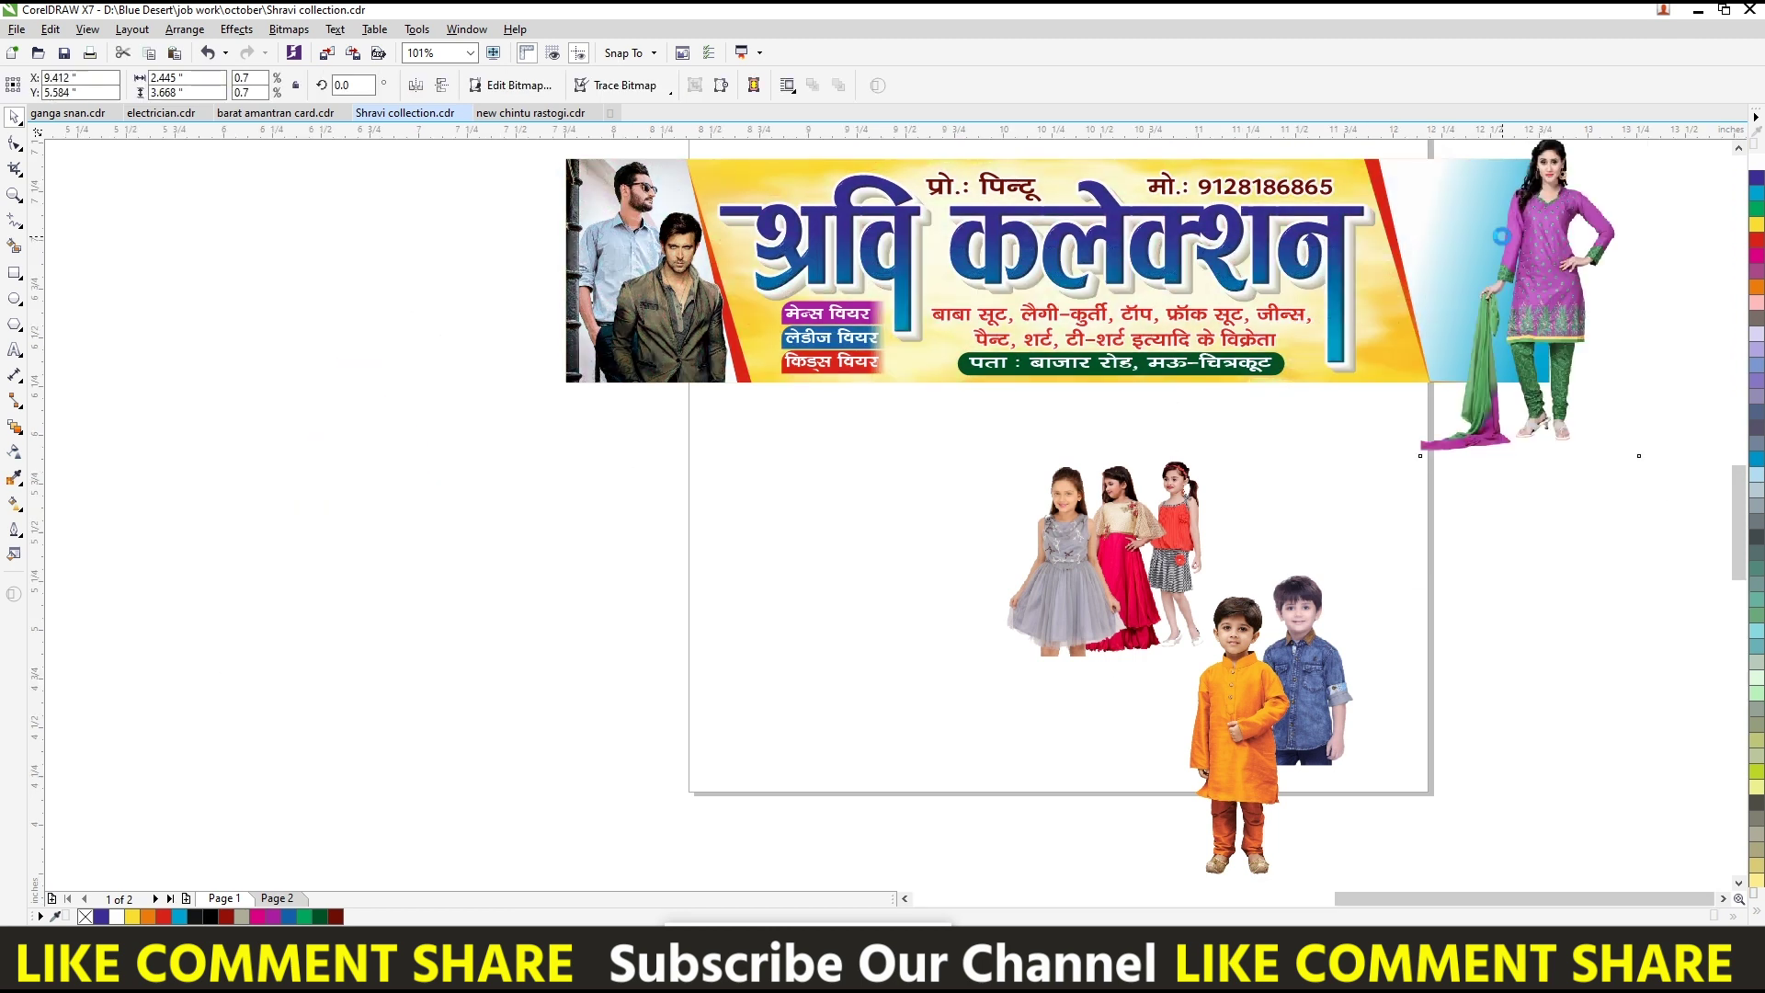
pyautogui.hotkey('shift', 'F2')
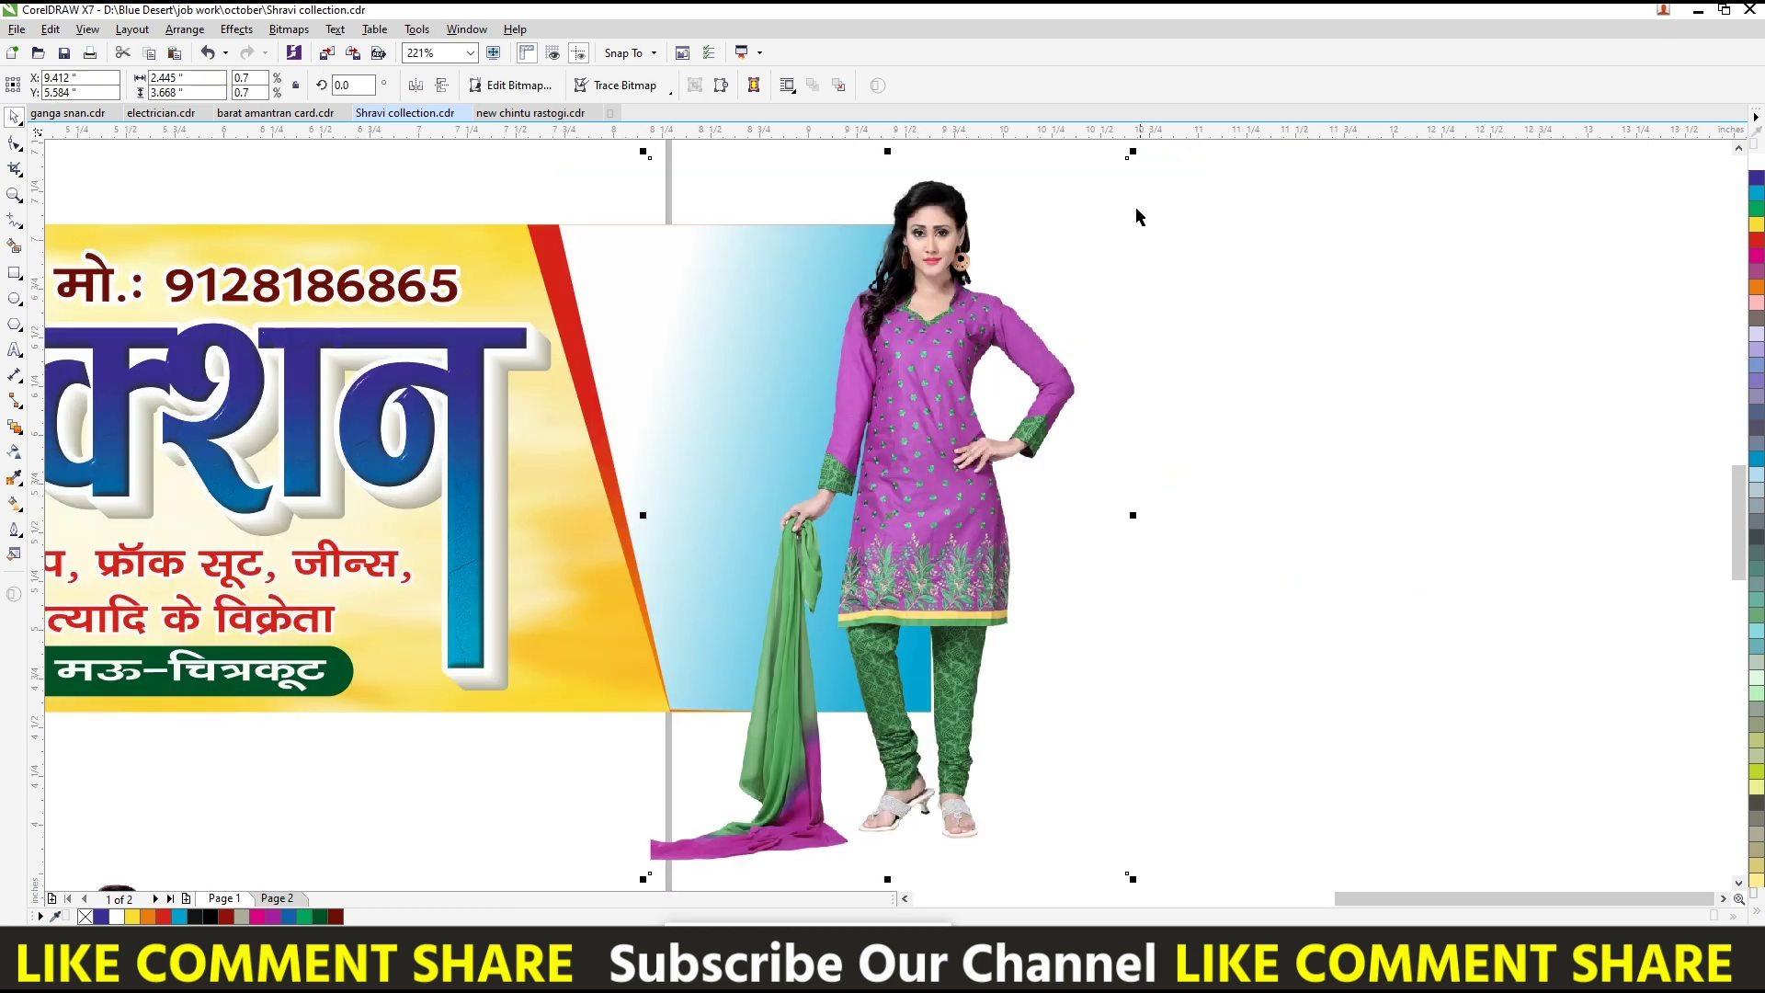
pyautogui.moveTo(1133, 152)
pyautogui.mouseDown()
pyautogui.moveTo(1150, 245)
pyautogui.moveTo(1005, 307)
pyautogui.moveTo(909, 299)
pyautogui.moveTo(997, 233)
pyautogui.mouseUp()
pyautogui.click(661, 375)
pyautogui.moveTo(847, 330); pyautogui.dragTo(970, 290)
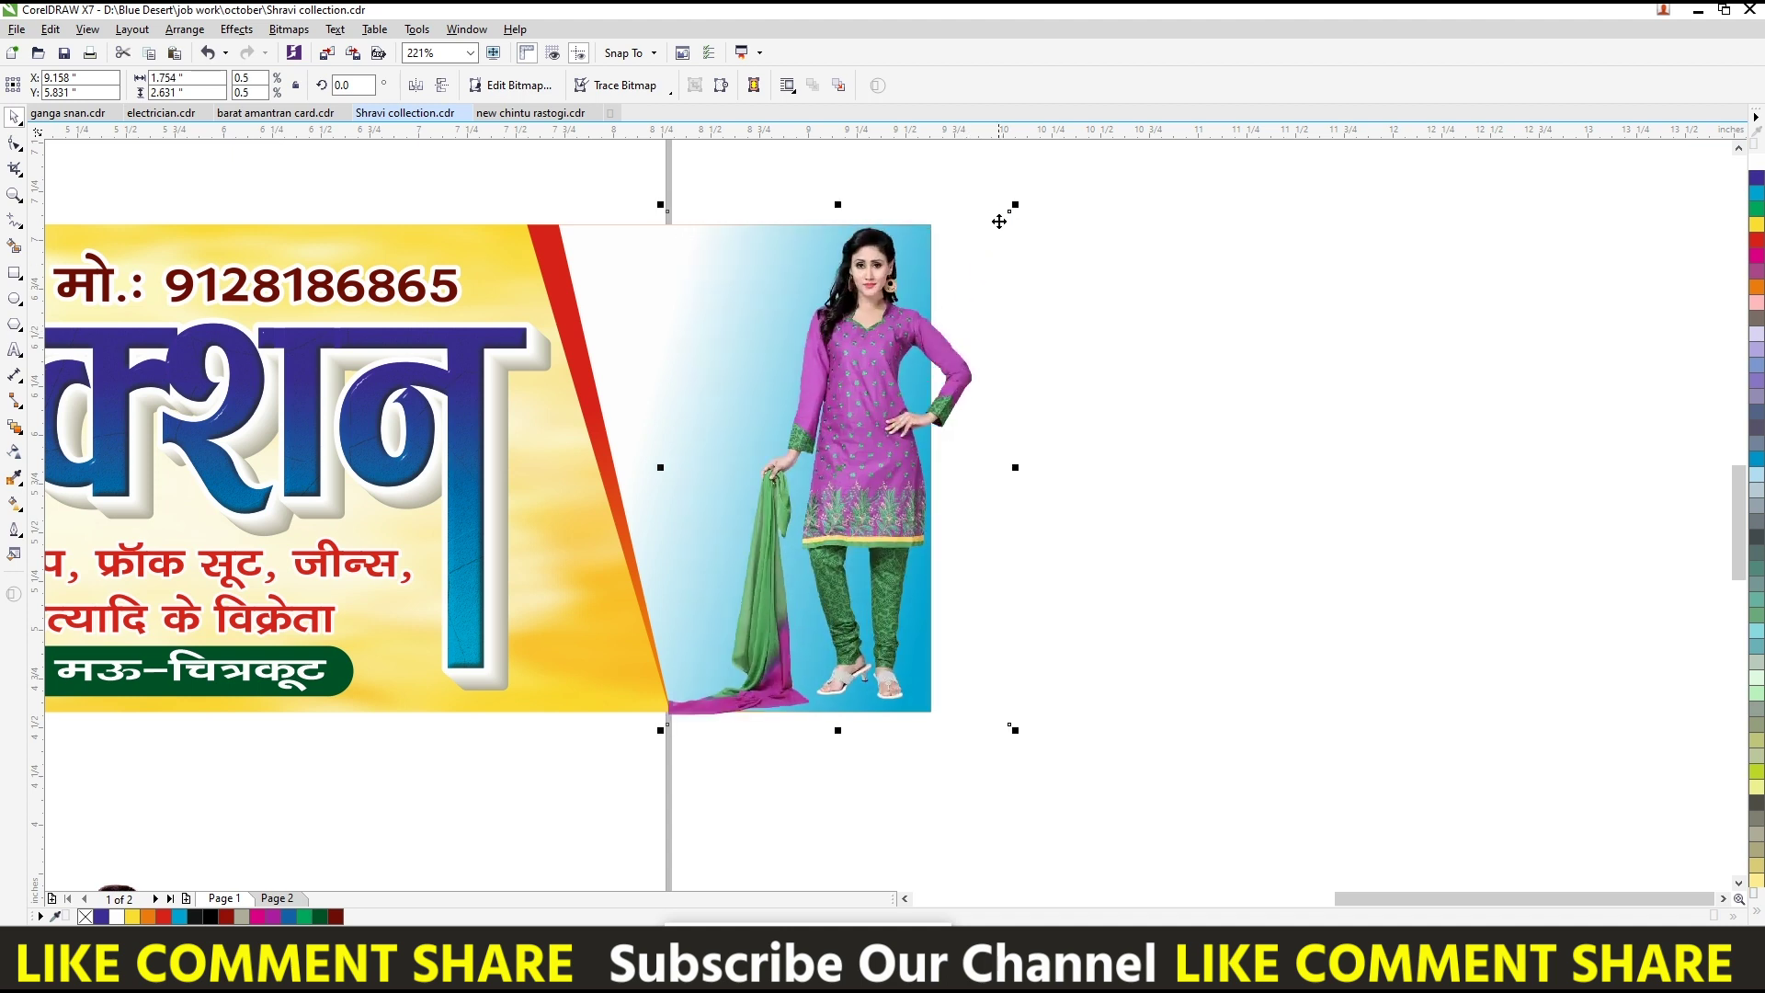
pyautogui.moveTo(1015, 204); pyautogui.dragTo(1004, 216)
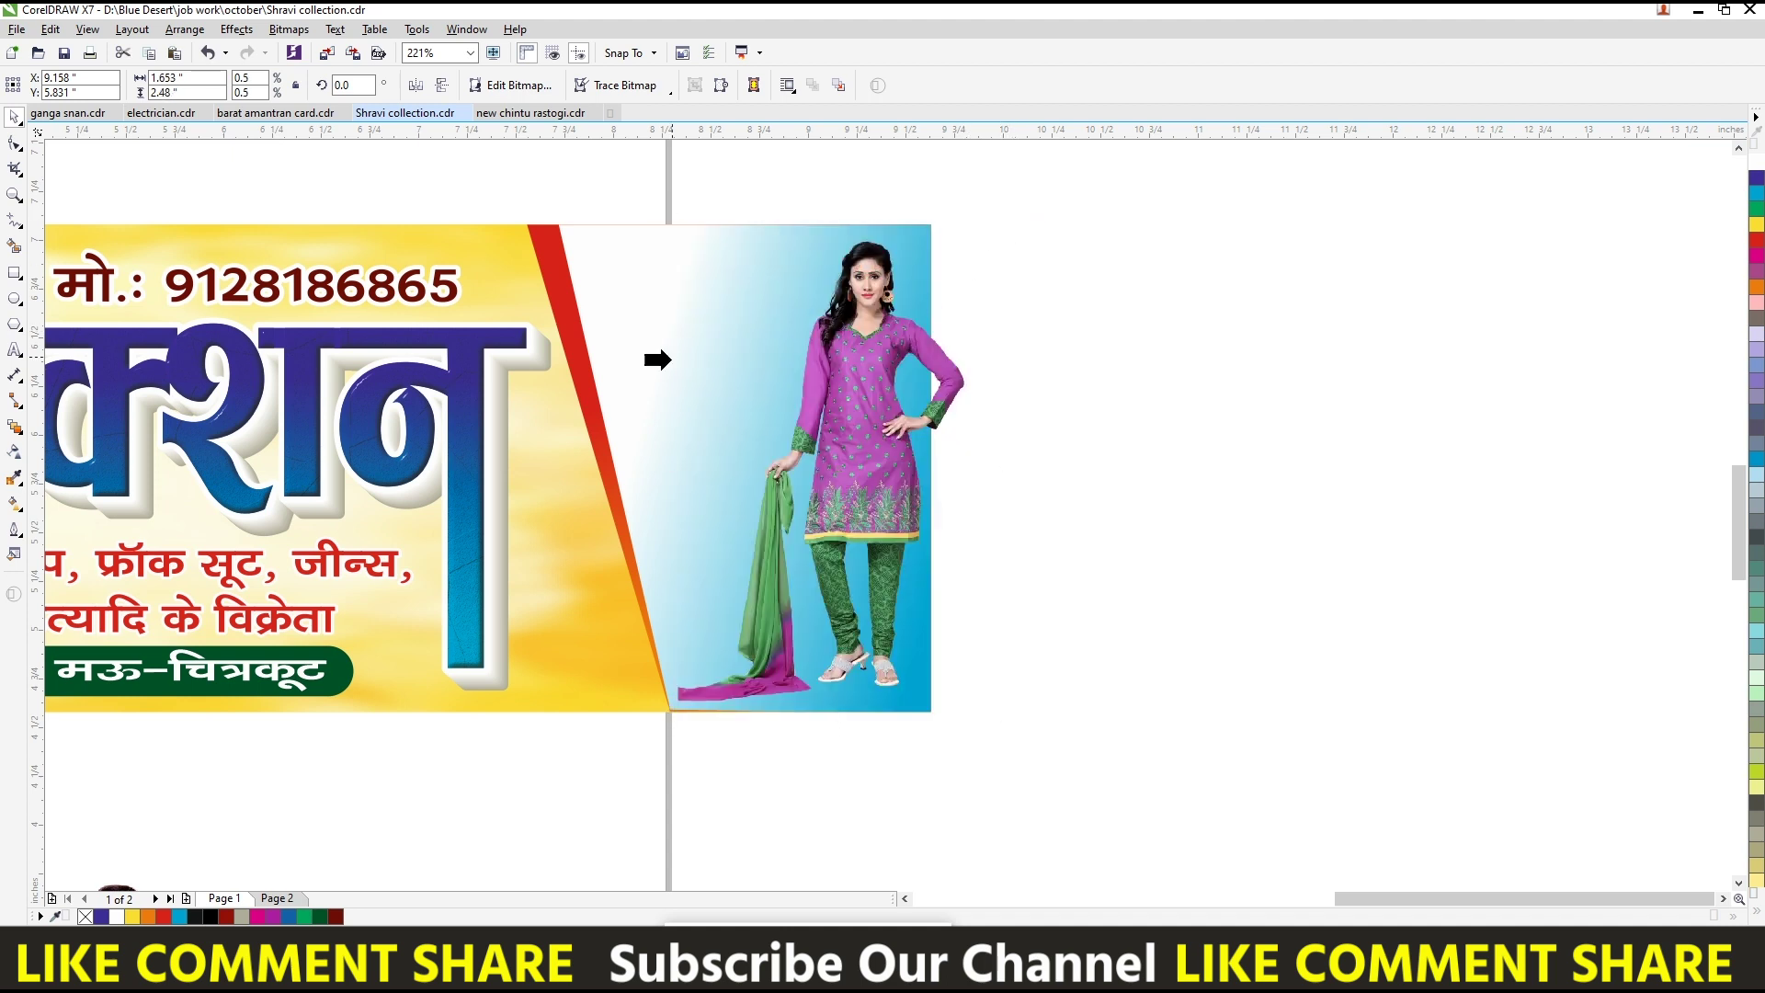
pyautogui.click(600, 414)
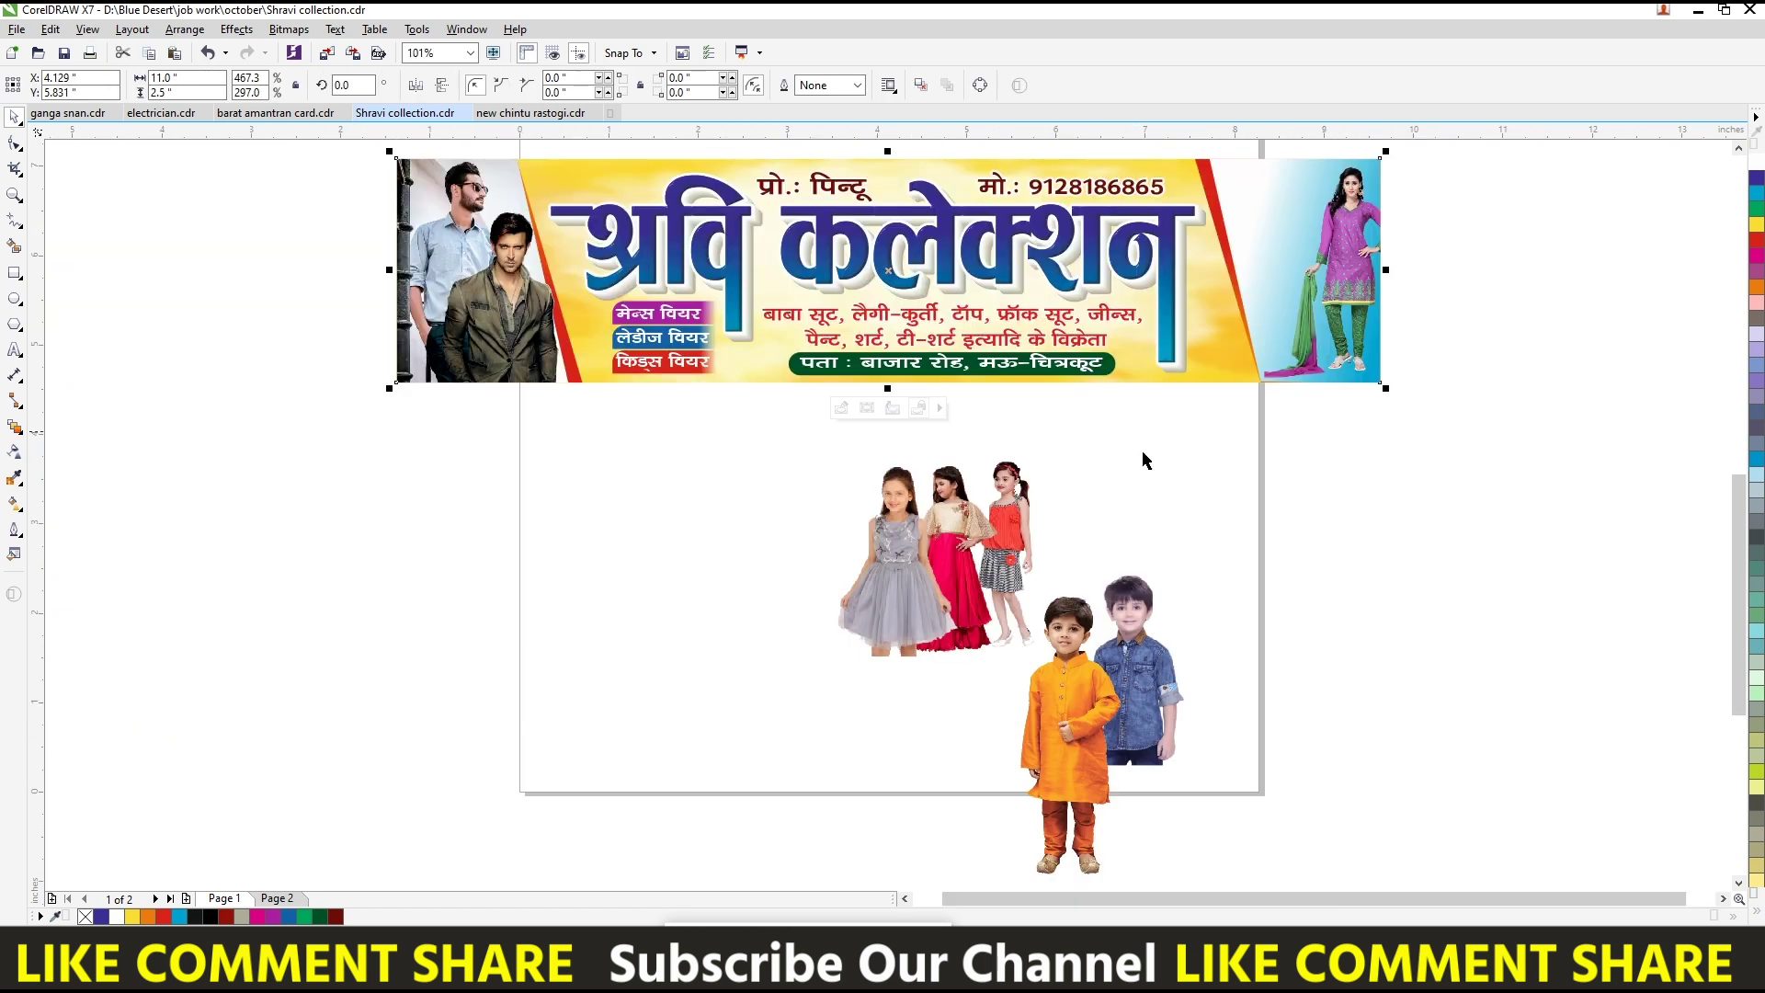
# - Ungroup the kids photo and clip the pink-dress girl, enlarged to about 18%, into the banner
pyautogui.click(1066, 709)
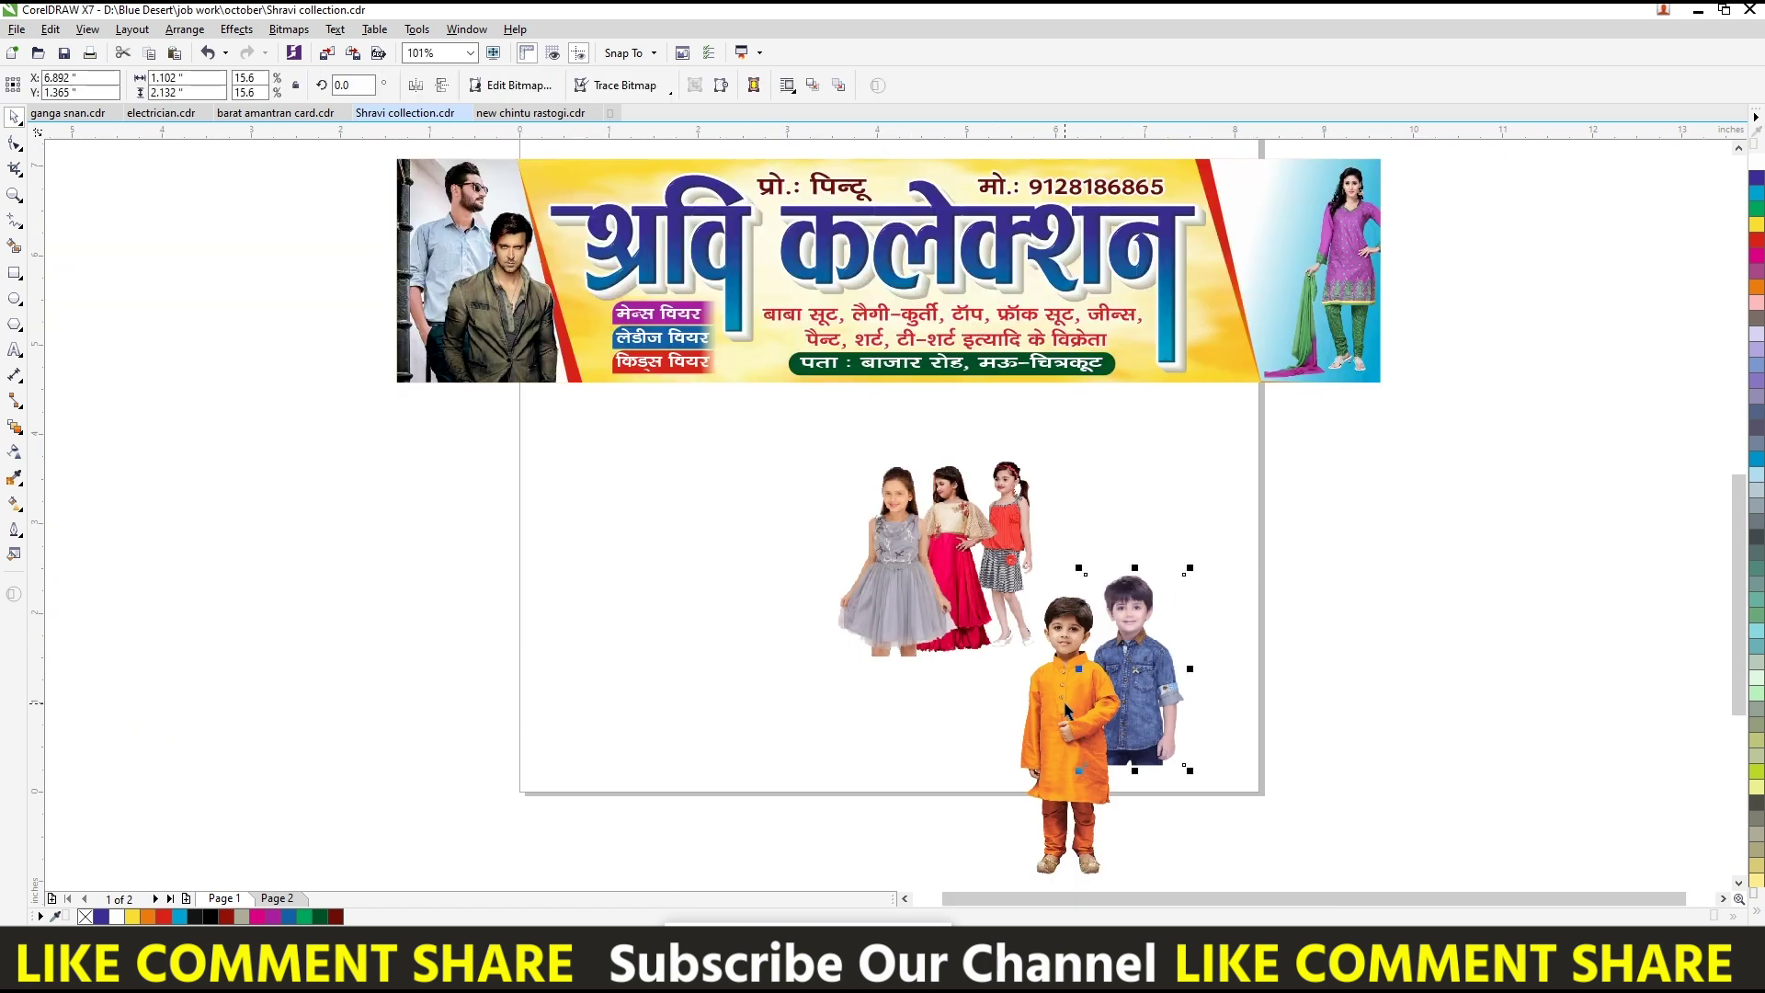
pyautogui.moveTo(963, 499); pyautogui.dragTo(815, 524)
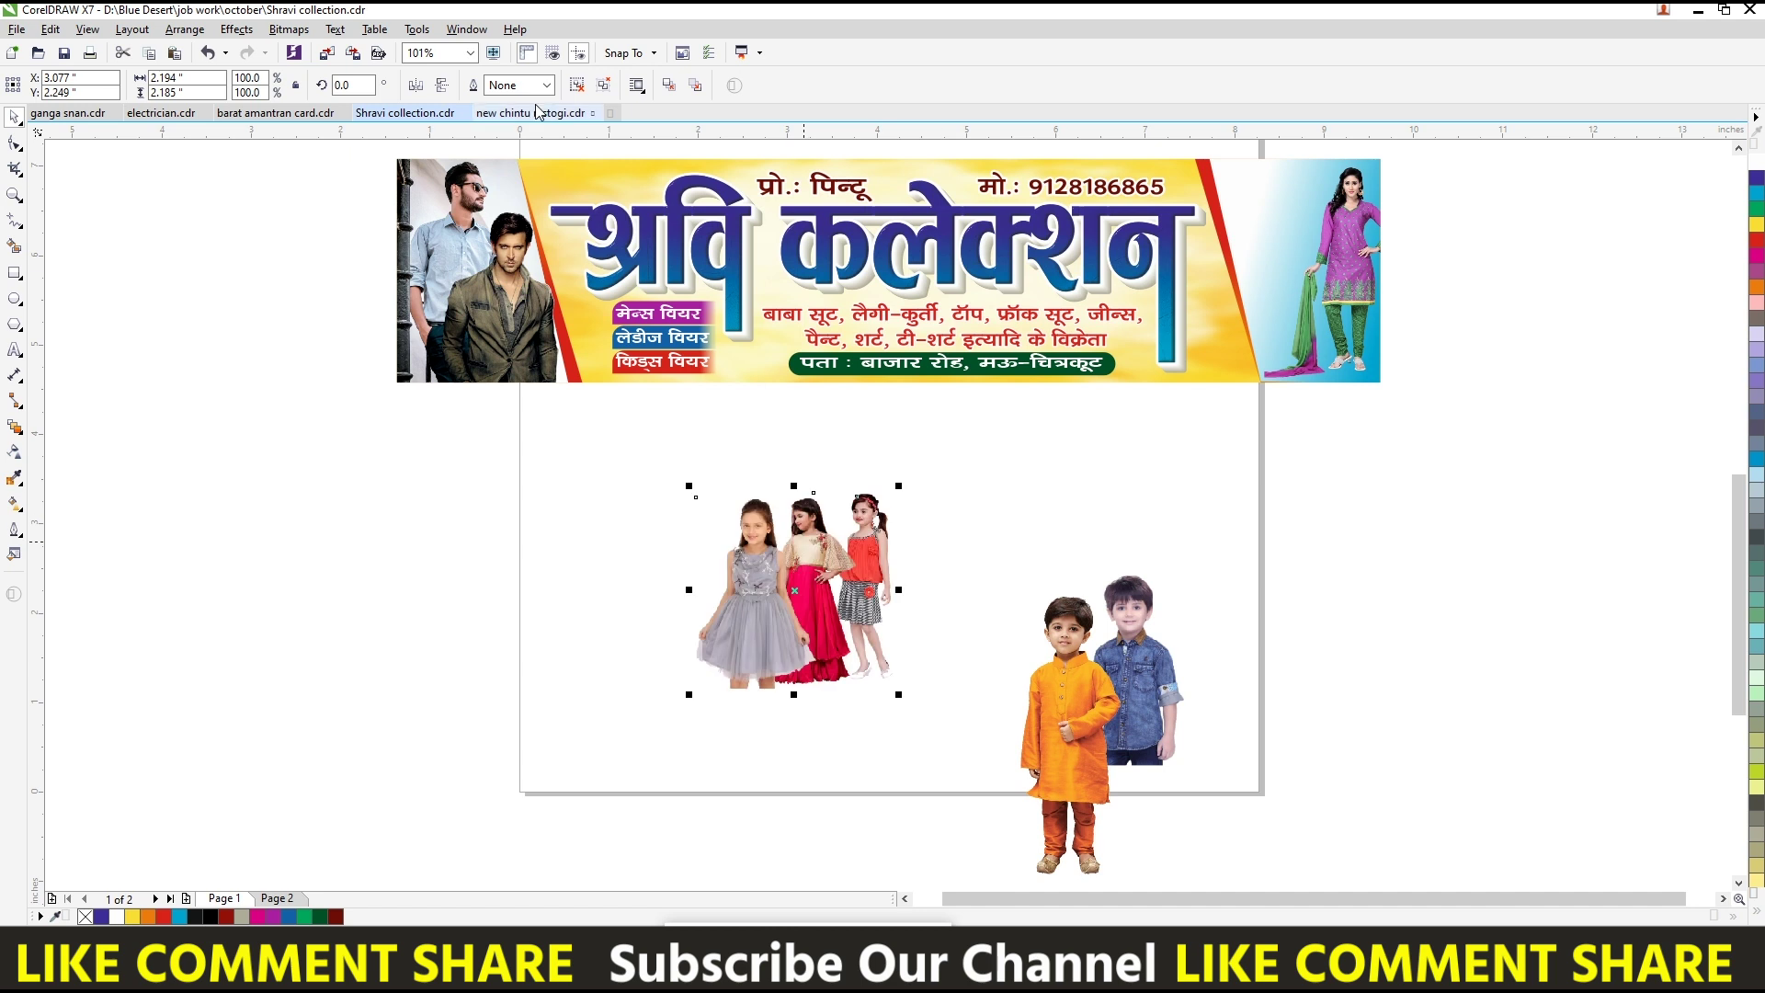
pyautogui.click(604, 84)
pyautogui.click(818, 549)
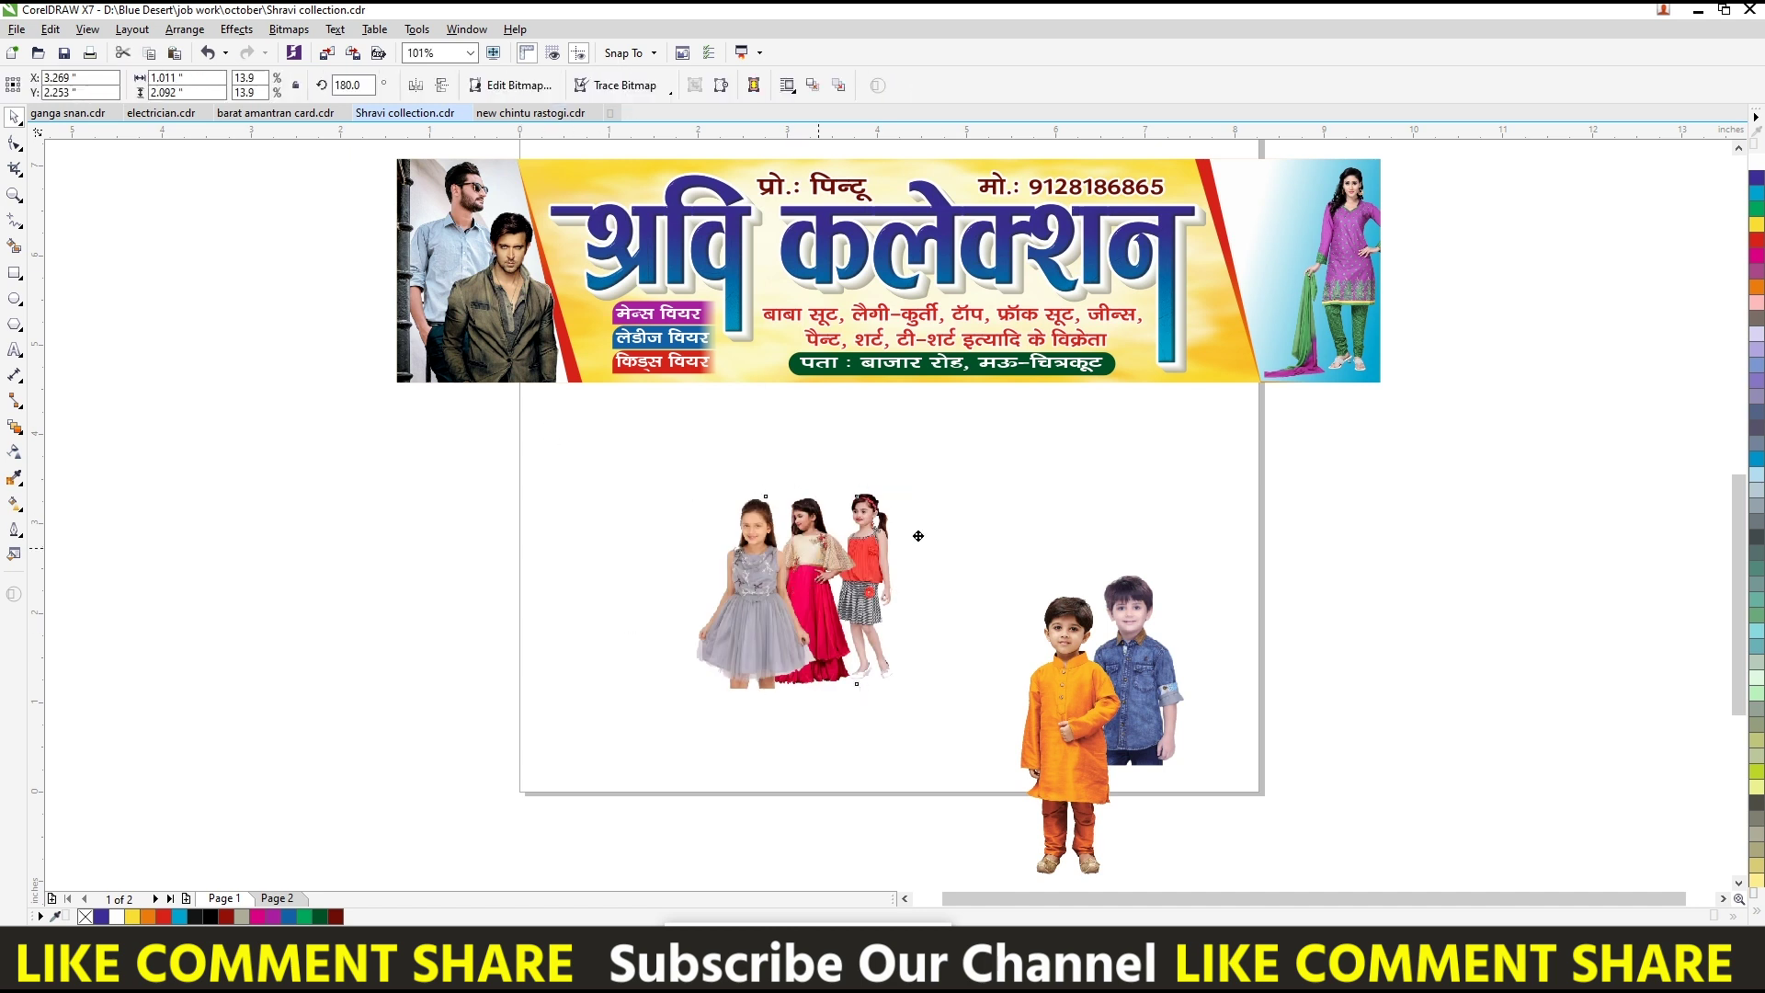
pyautogui.moveTo(871, 533); pyautogui.dragTo(1336, 212)
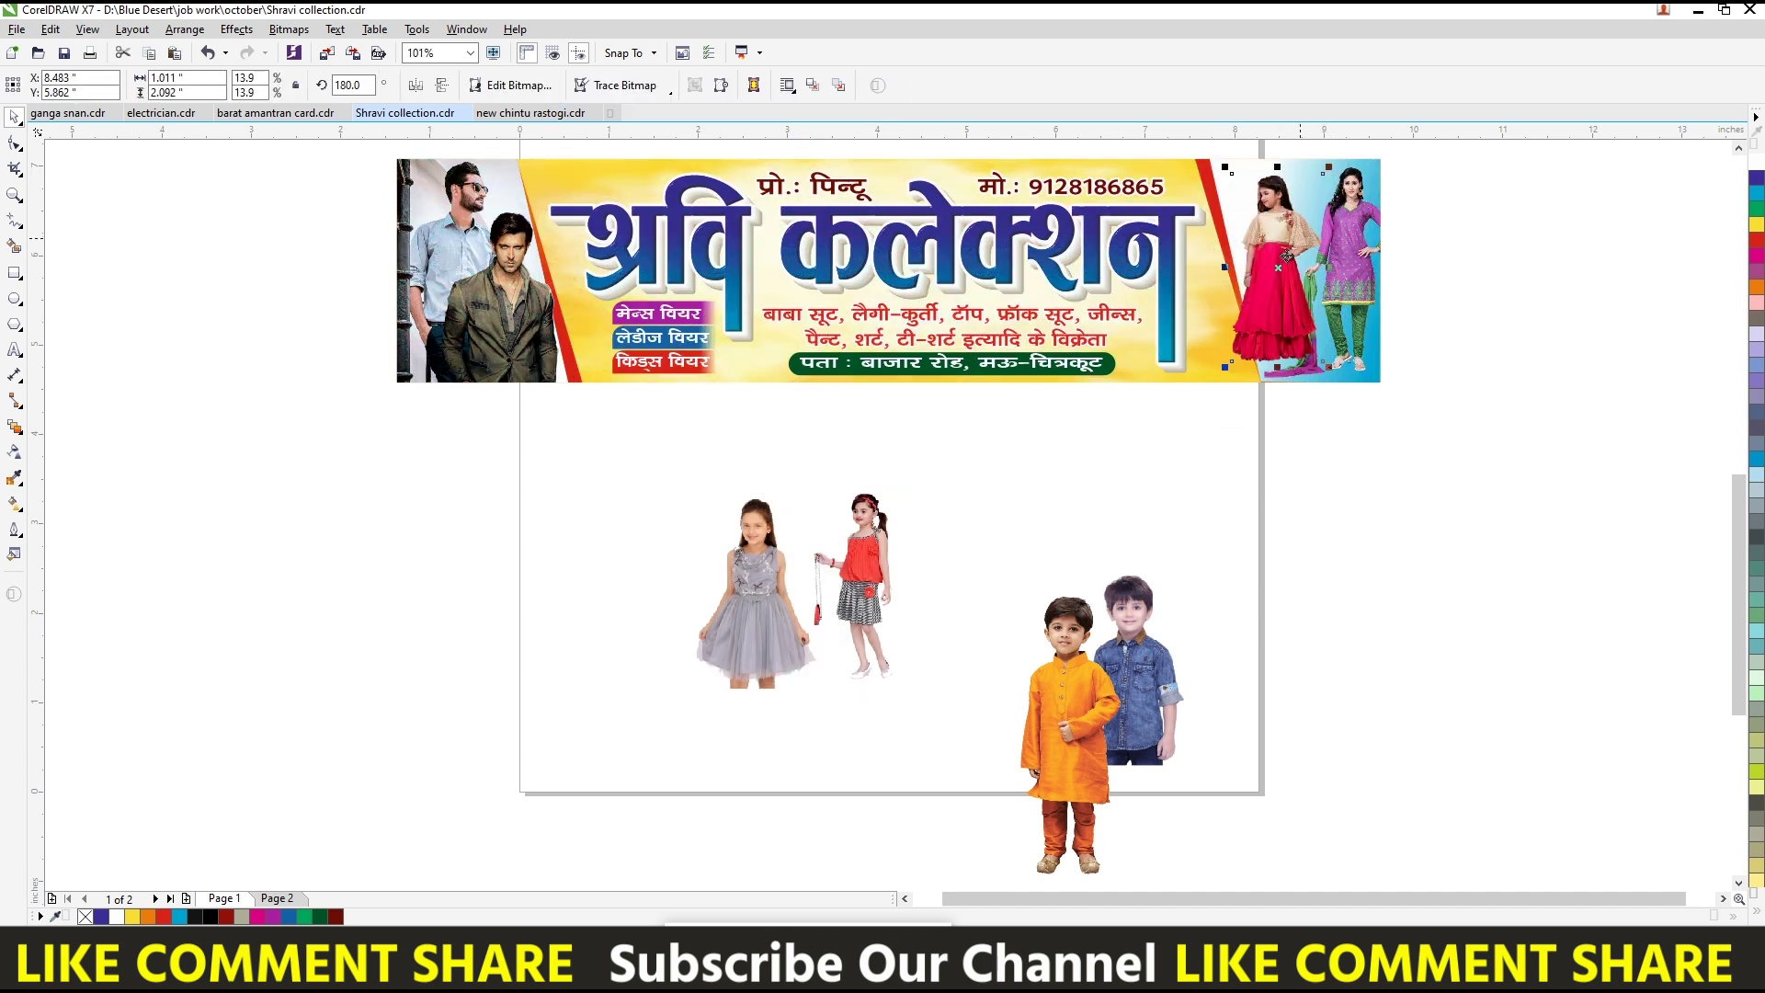
pyautogui.moveTo(1328, 366); pyautogui.dragTo(1343, 419)
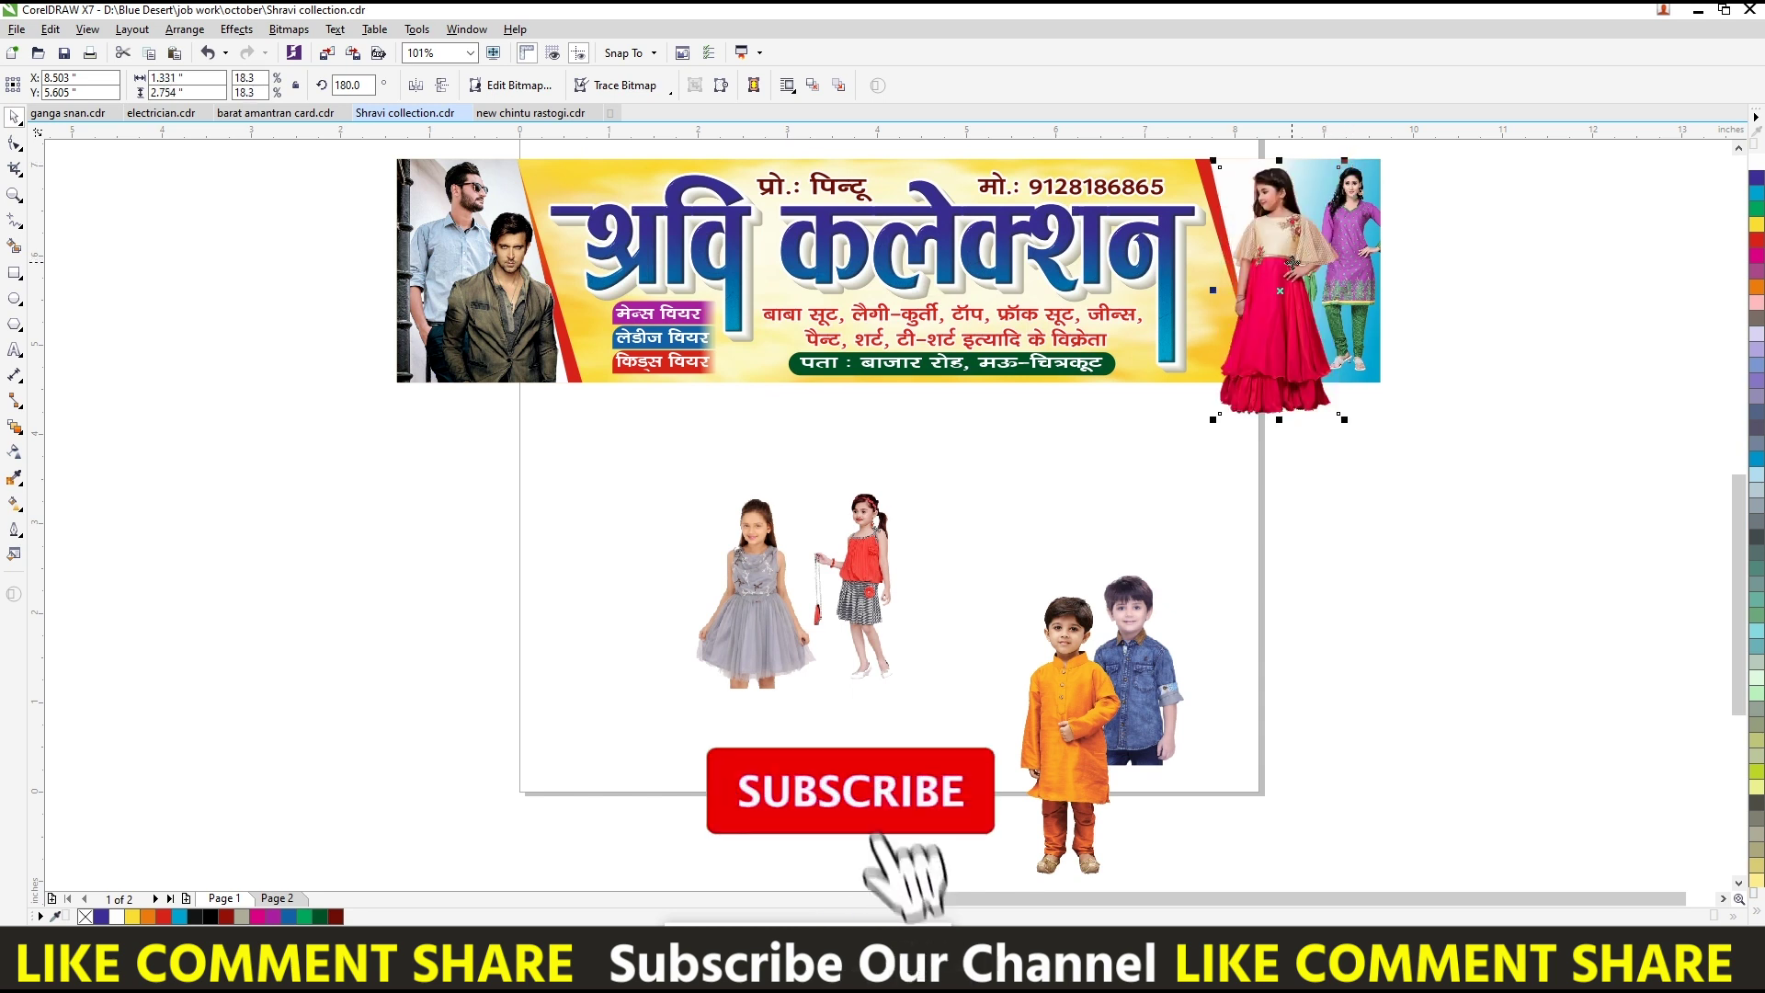
pyautogui.moveTo(1291, 262); pyautogui.dragTo(1305, 272)
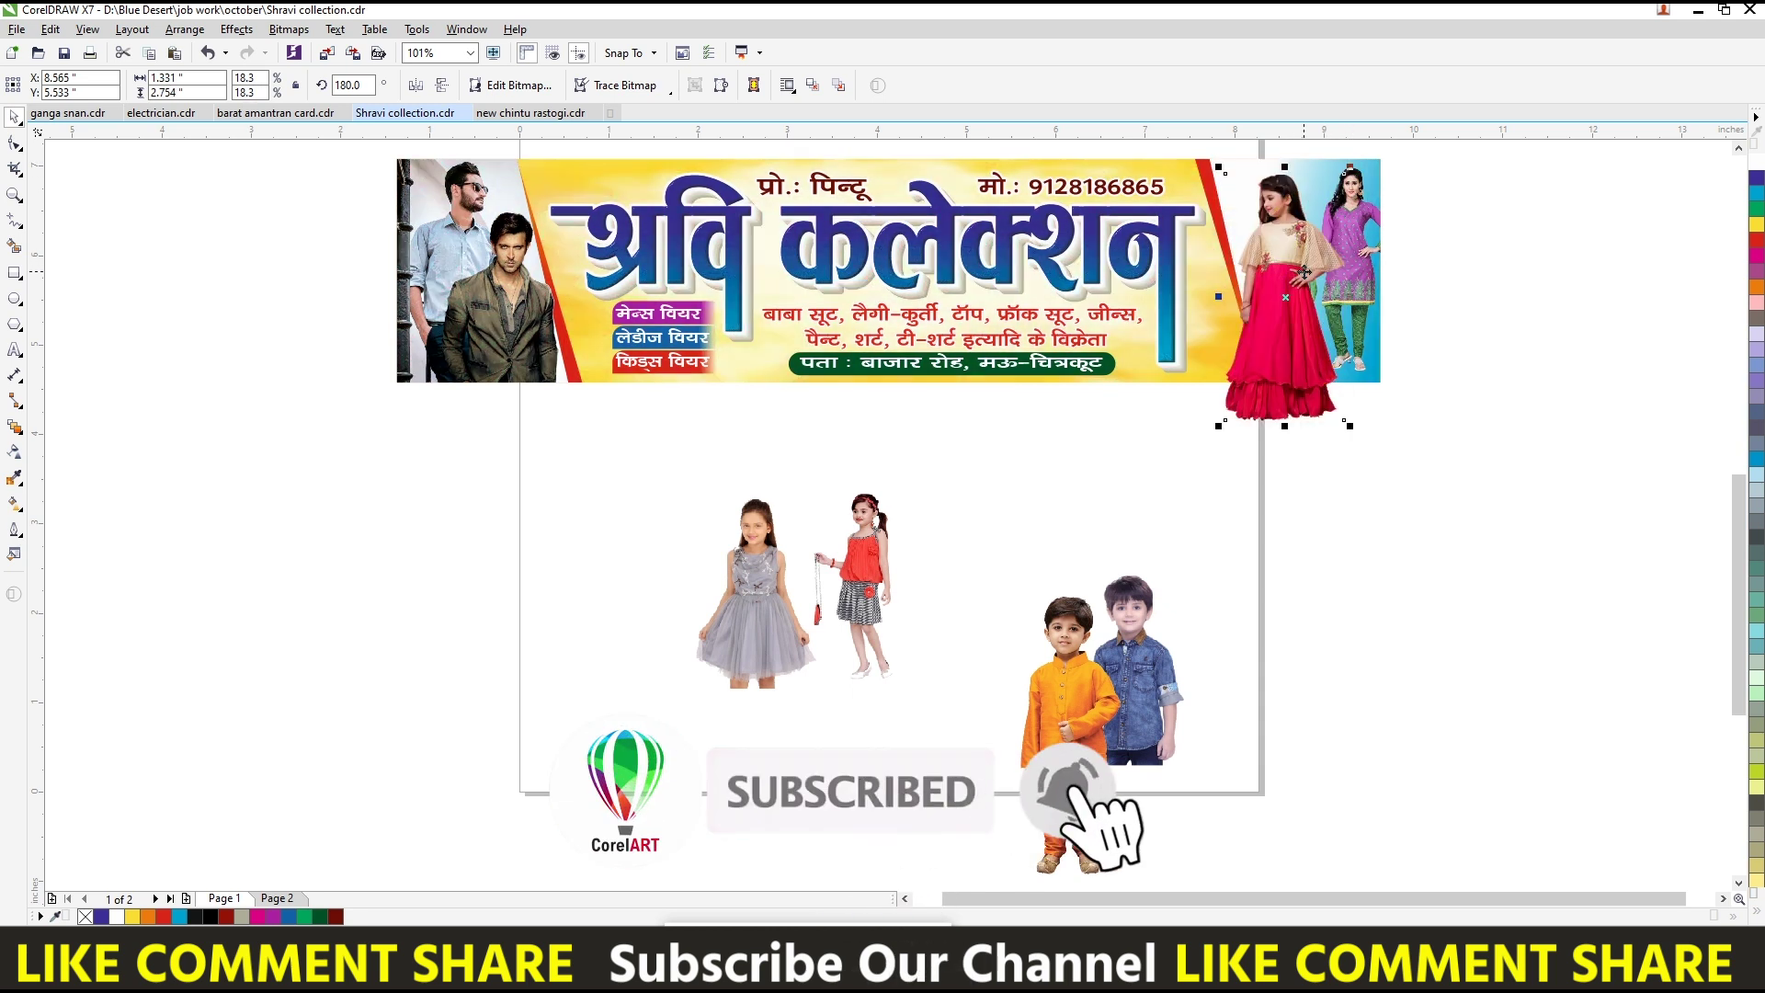
pyautogui.click(1360, 321)
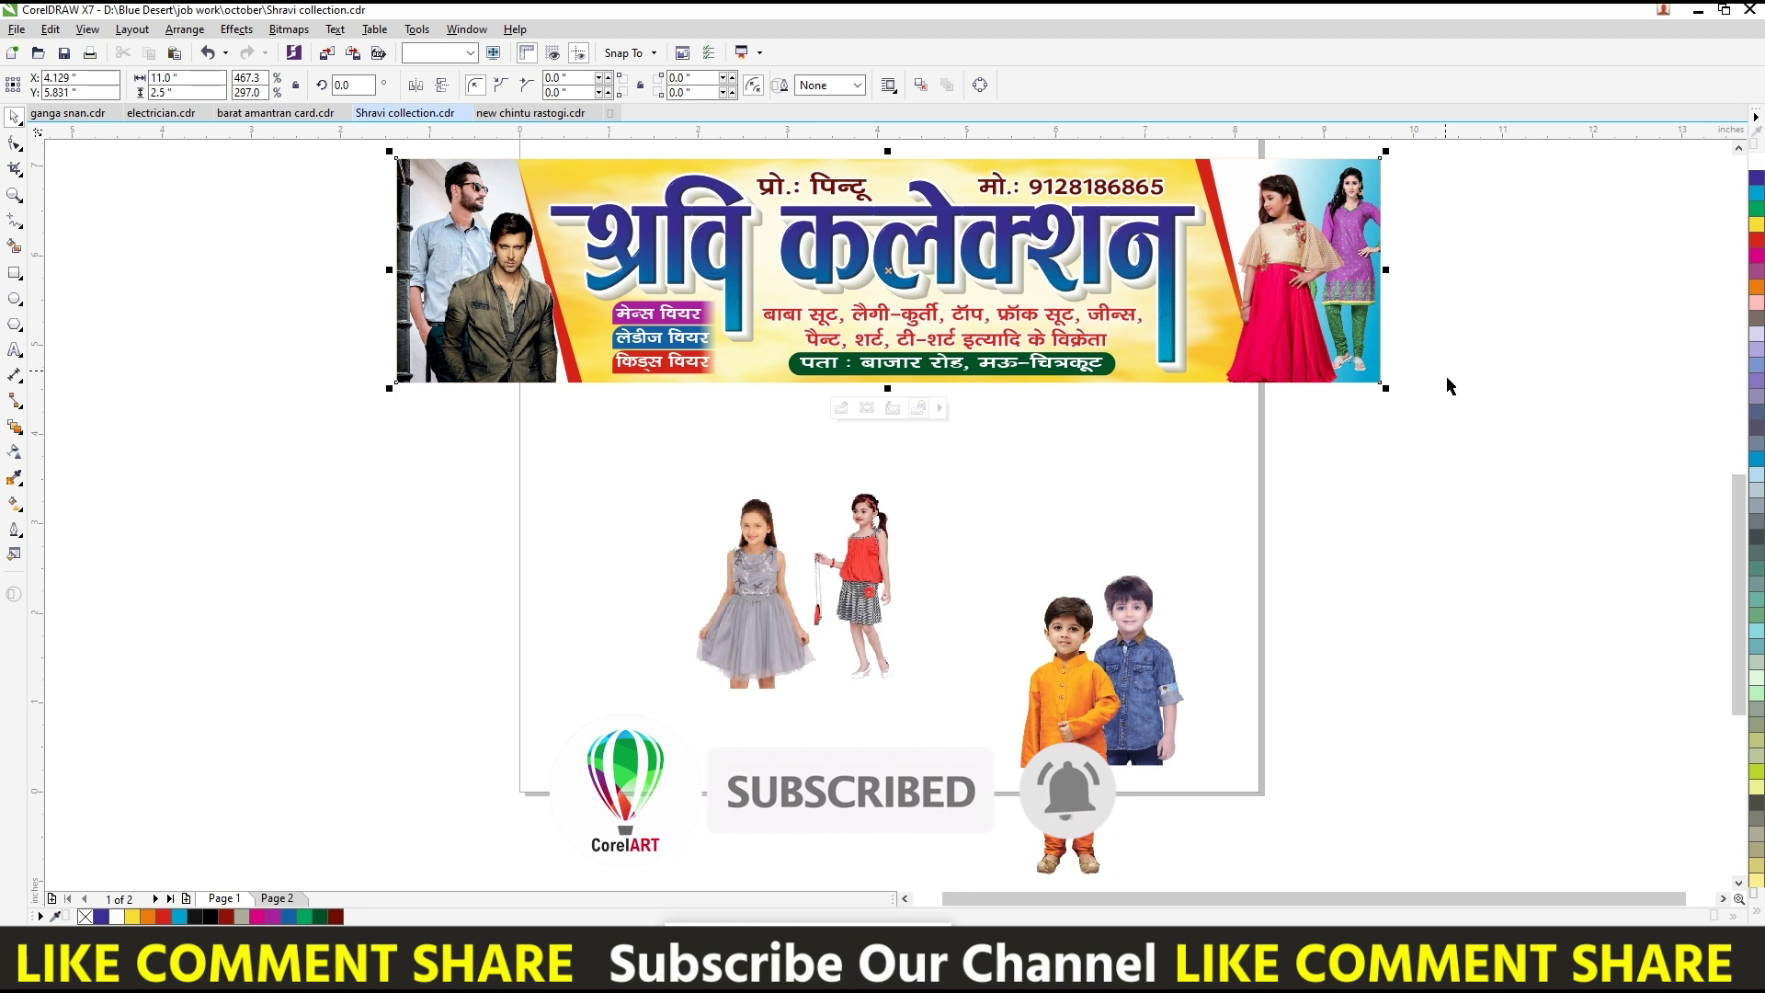
# - Shrink the orange-kurta boy to about 15.6% and clip him into the right panel
pyautogui.moveTo(1085, 647)
pyautogui.mouseDown()
pyautogui.moveTo(1190, 358)
pyautogui.moveTo(1255, 280)
pyautogui.mouseUp()
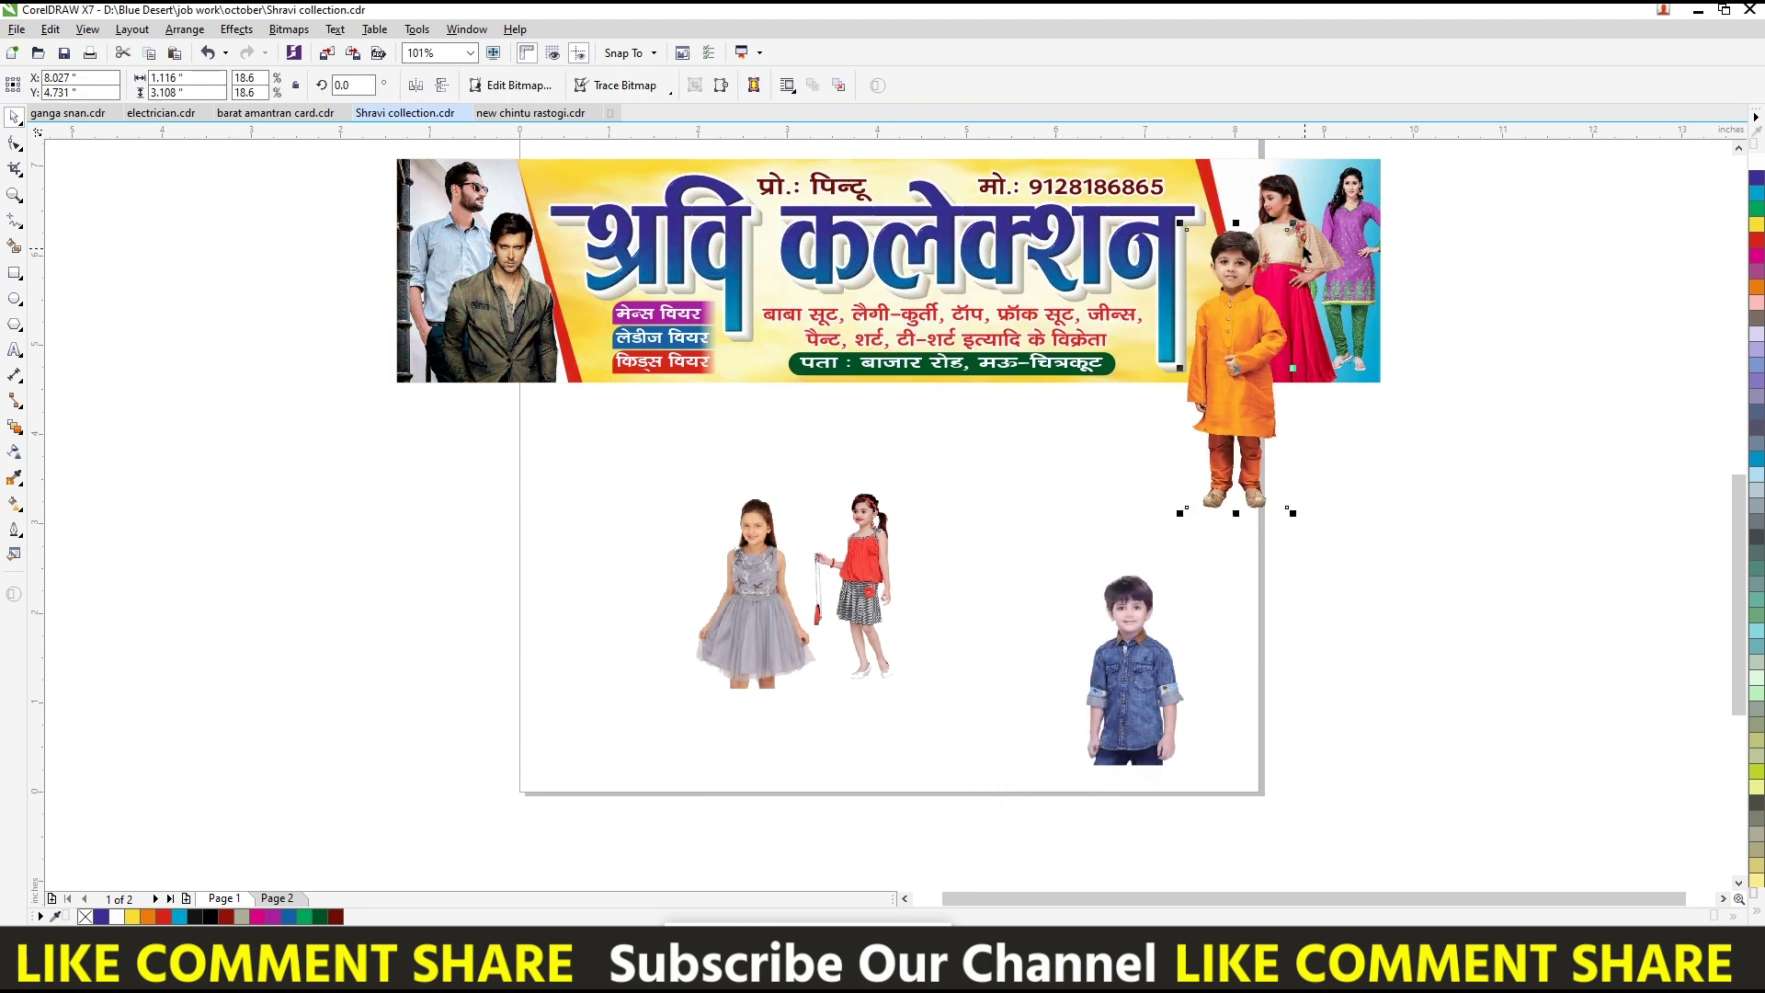
pyautogui.moveTo(1292, 224); pyautogui.dragTo(1274, 268)
pyautogui.moveTo(1244, 351); pyautogui.dragTo(1328, 316)
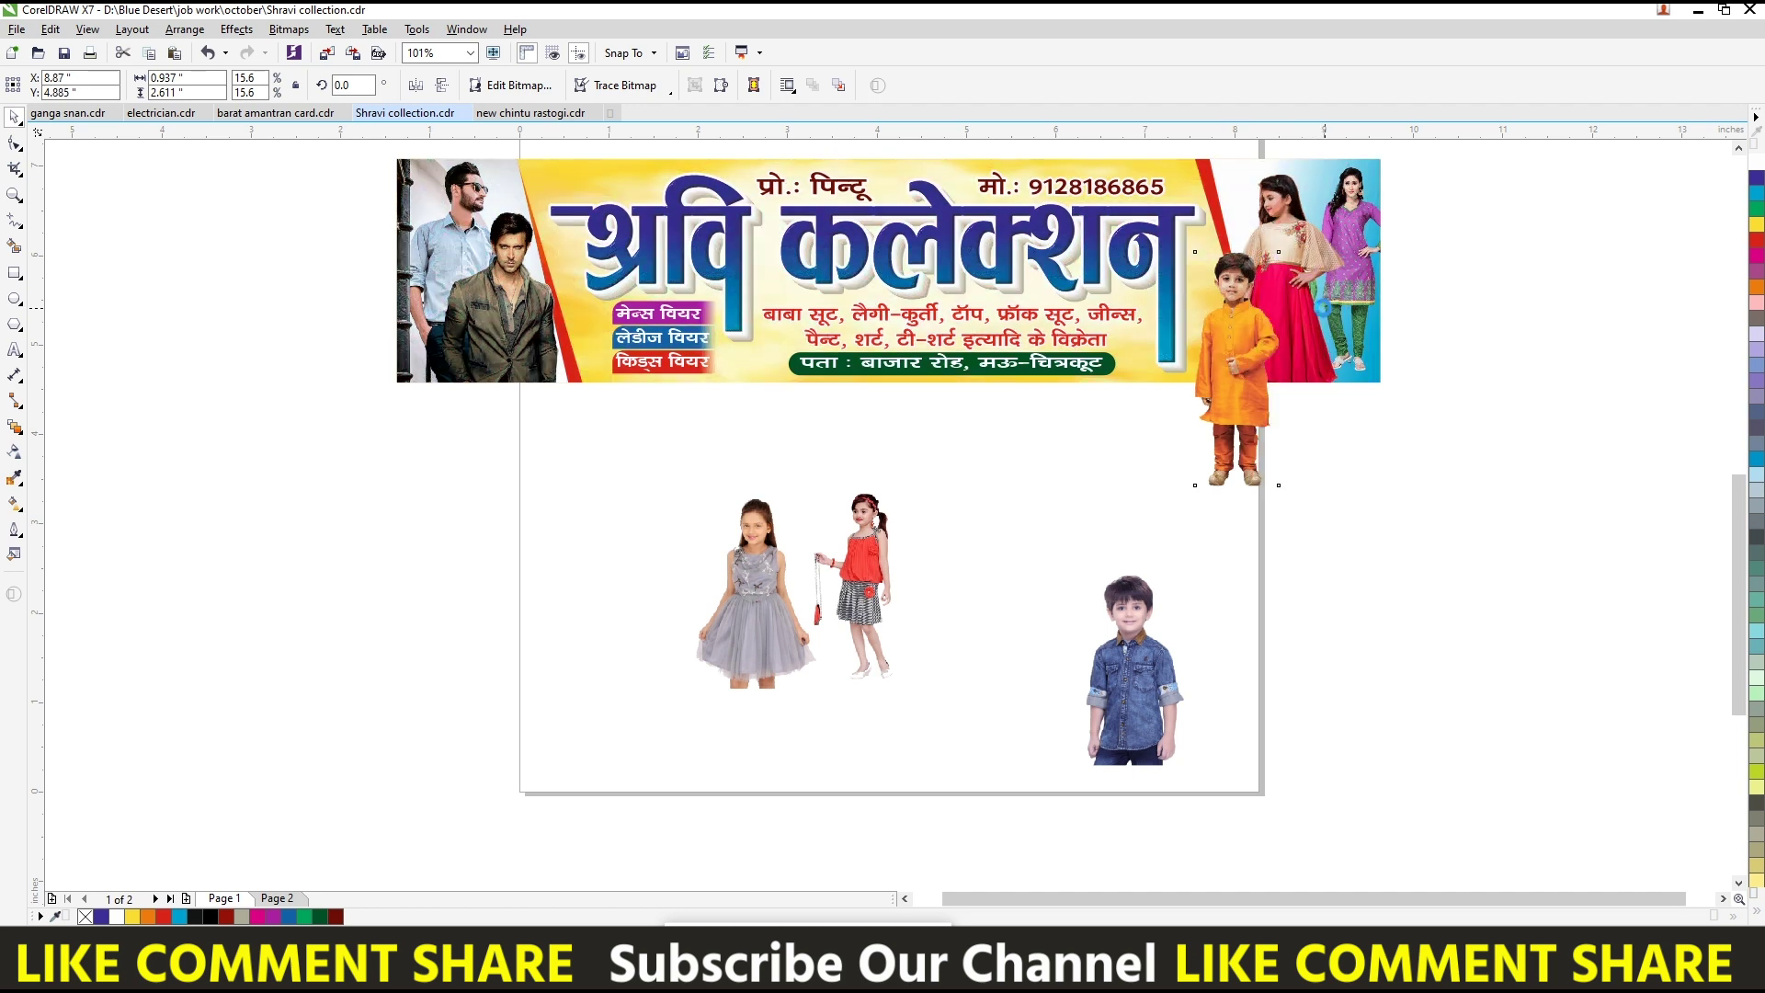
pyautogui.hotkey('shift', 'F2')
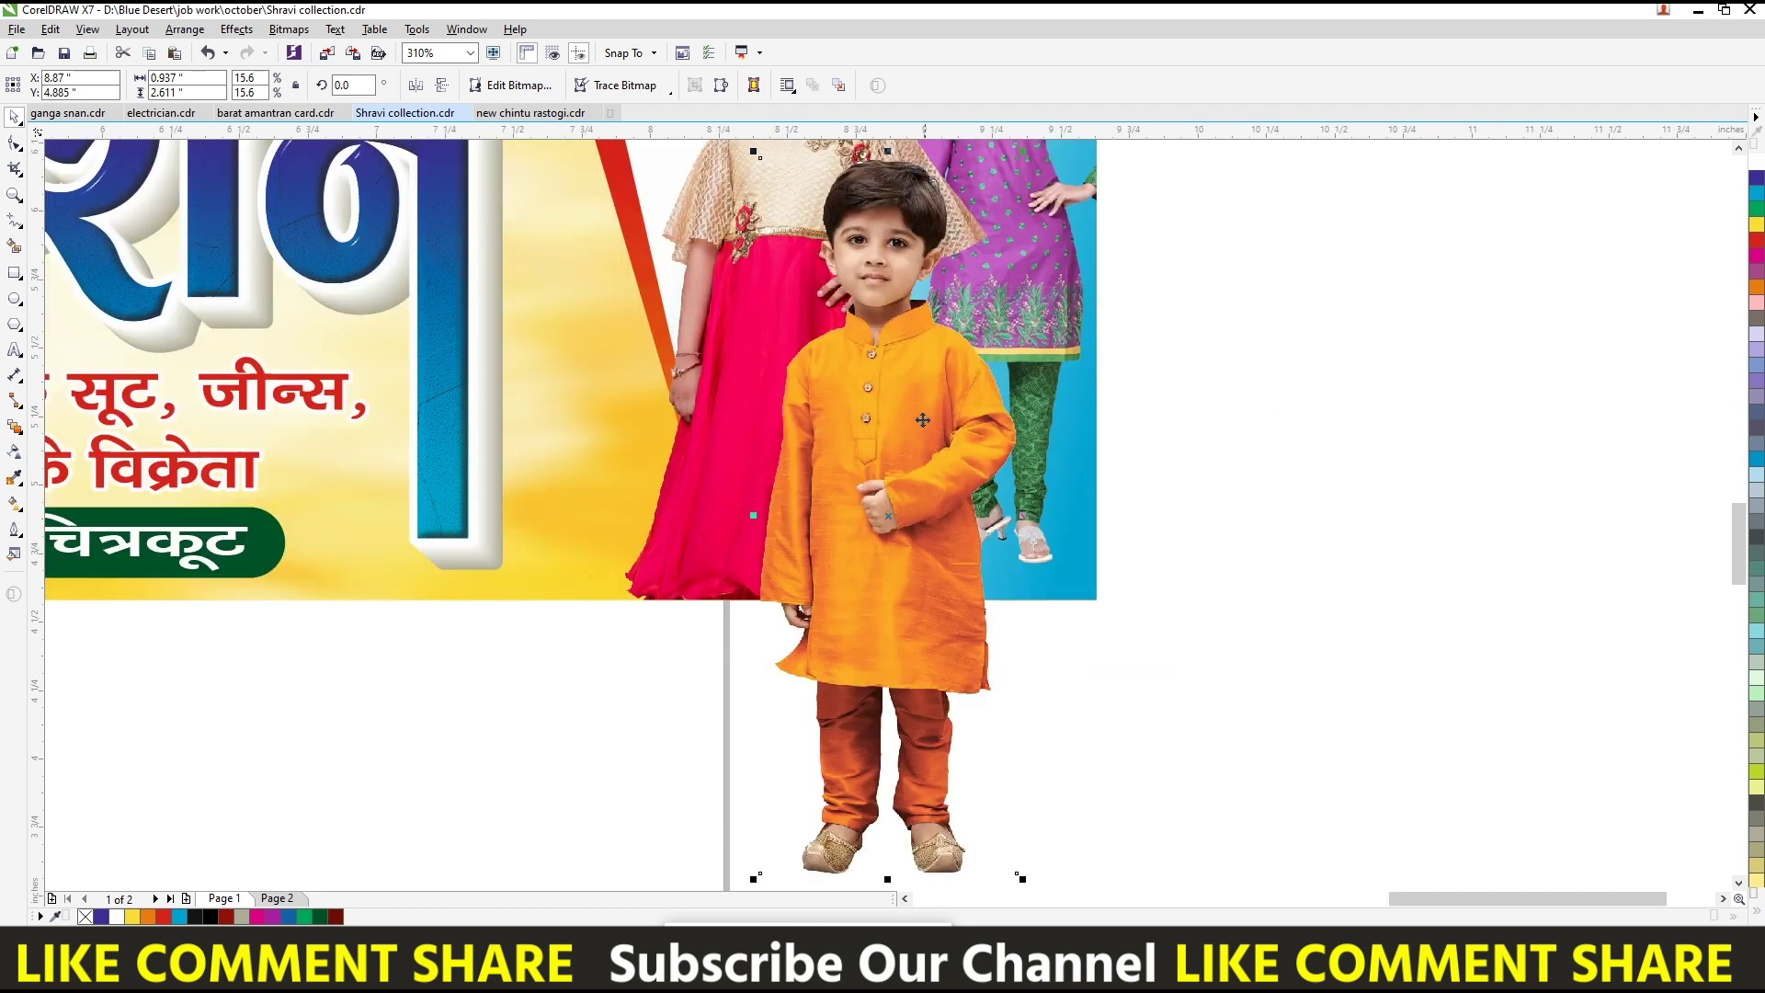
pyautogui.moveTo(922, 420); pyautogui.dragTo(946, 383)
pyautogui.press('Escape')
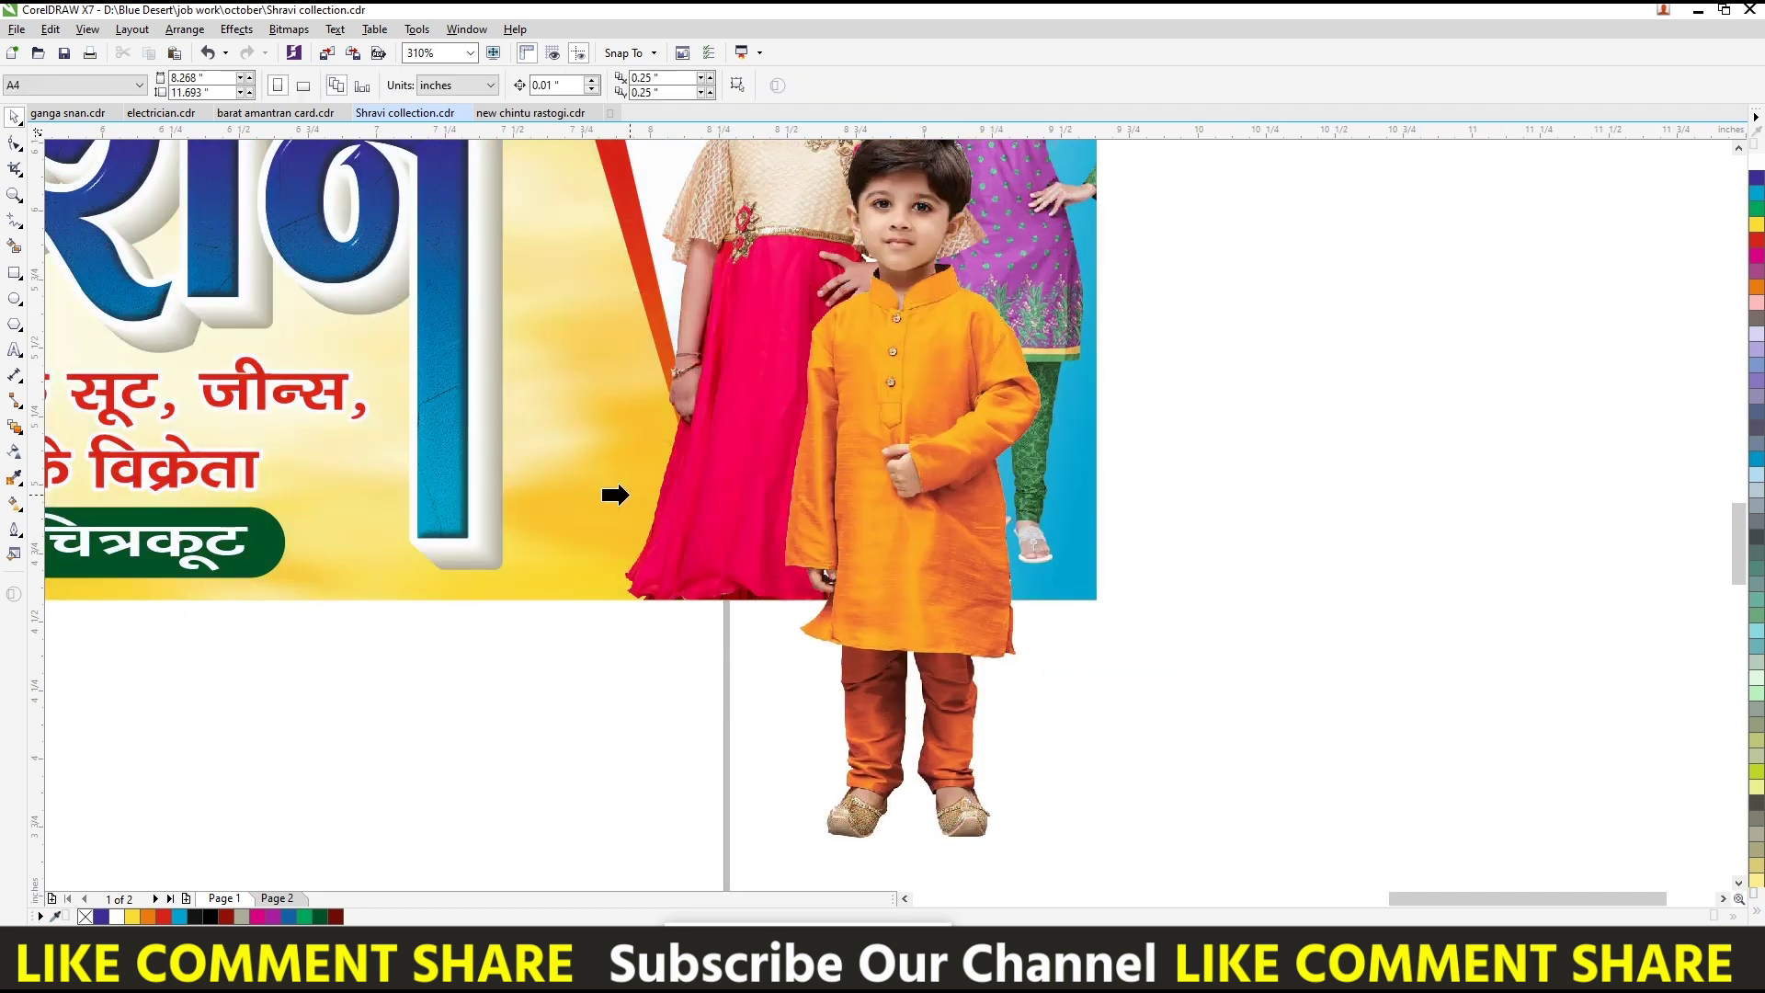
pyautogui.click(814, 505)
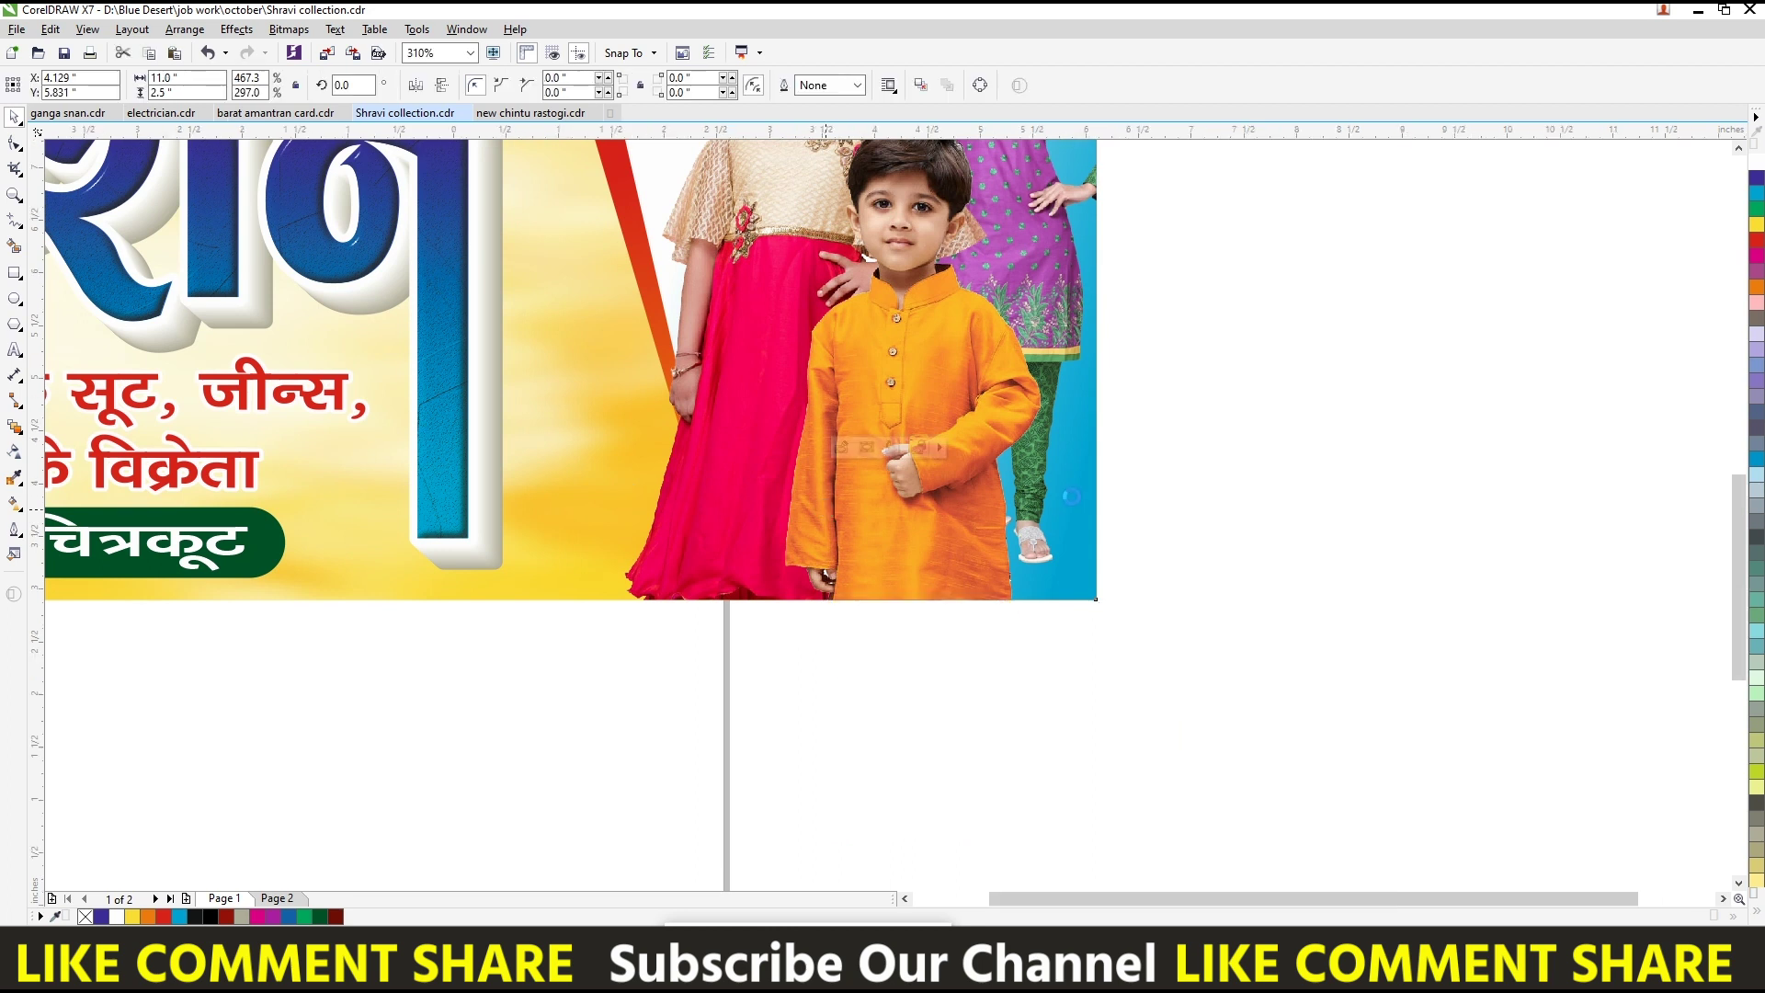
pyautogui.press('F4')
# - Delete the leftover denim-shirt boy, red-top girl and grey-dress girl photos
pyautogui.click(1191, 746)
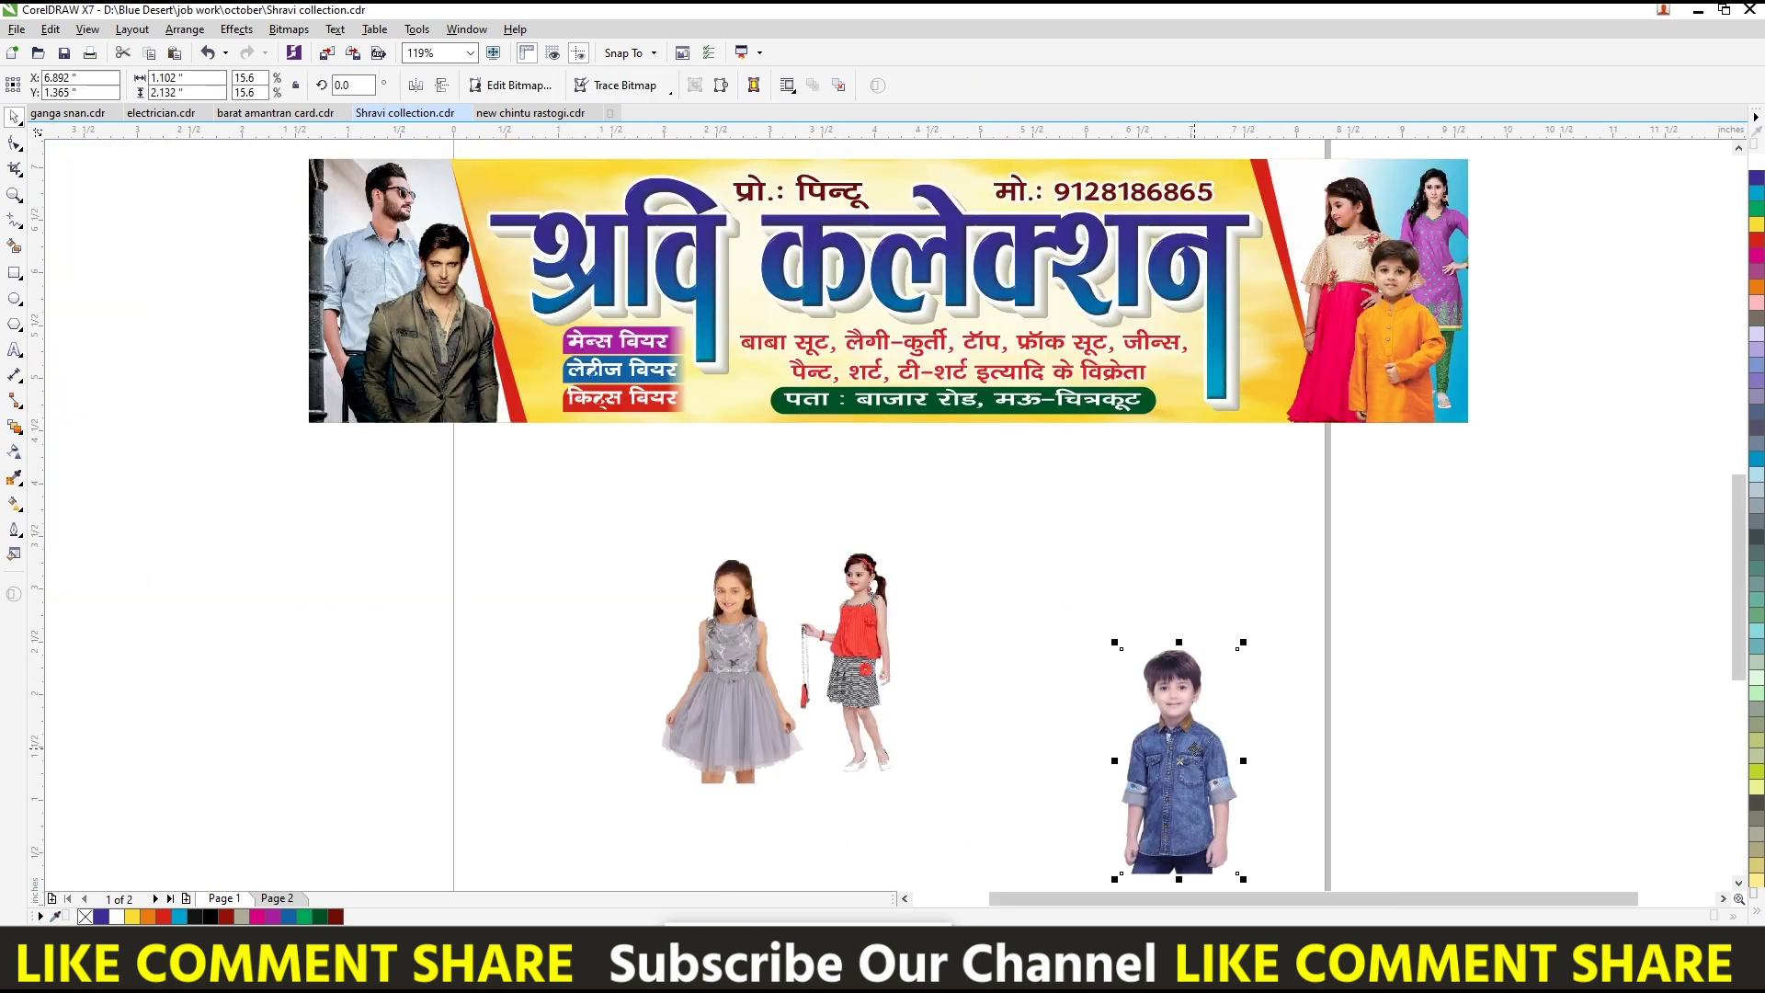
pyautogui.press('Delete')
pyautogui.click(838, 653)
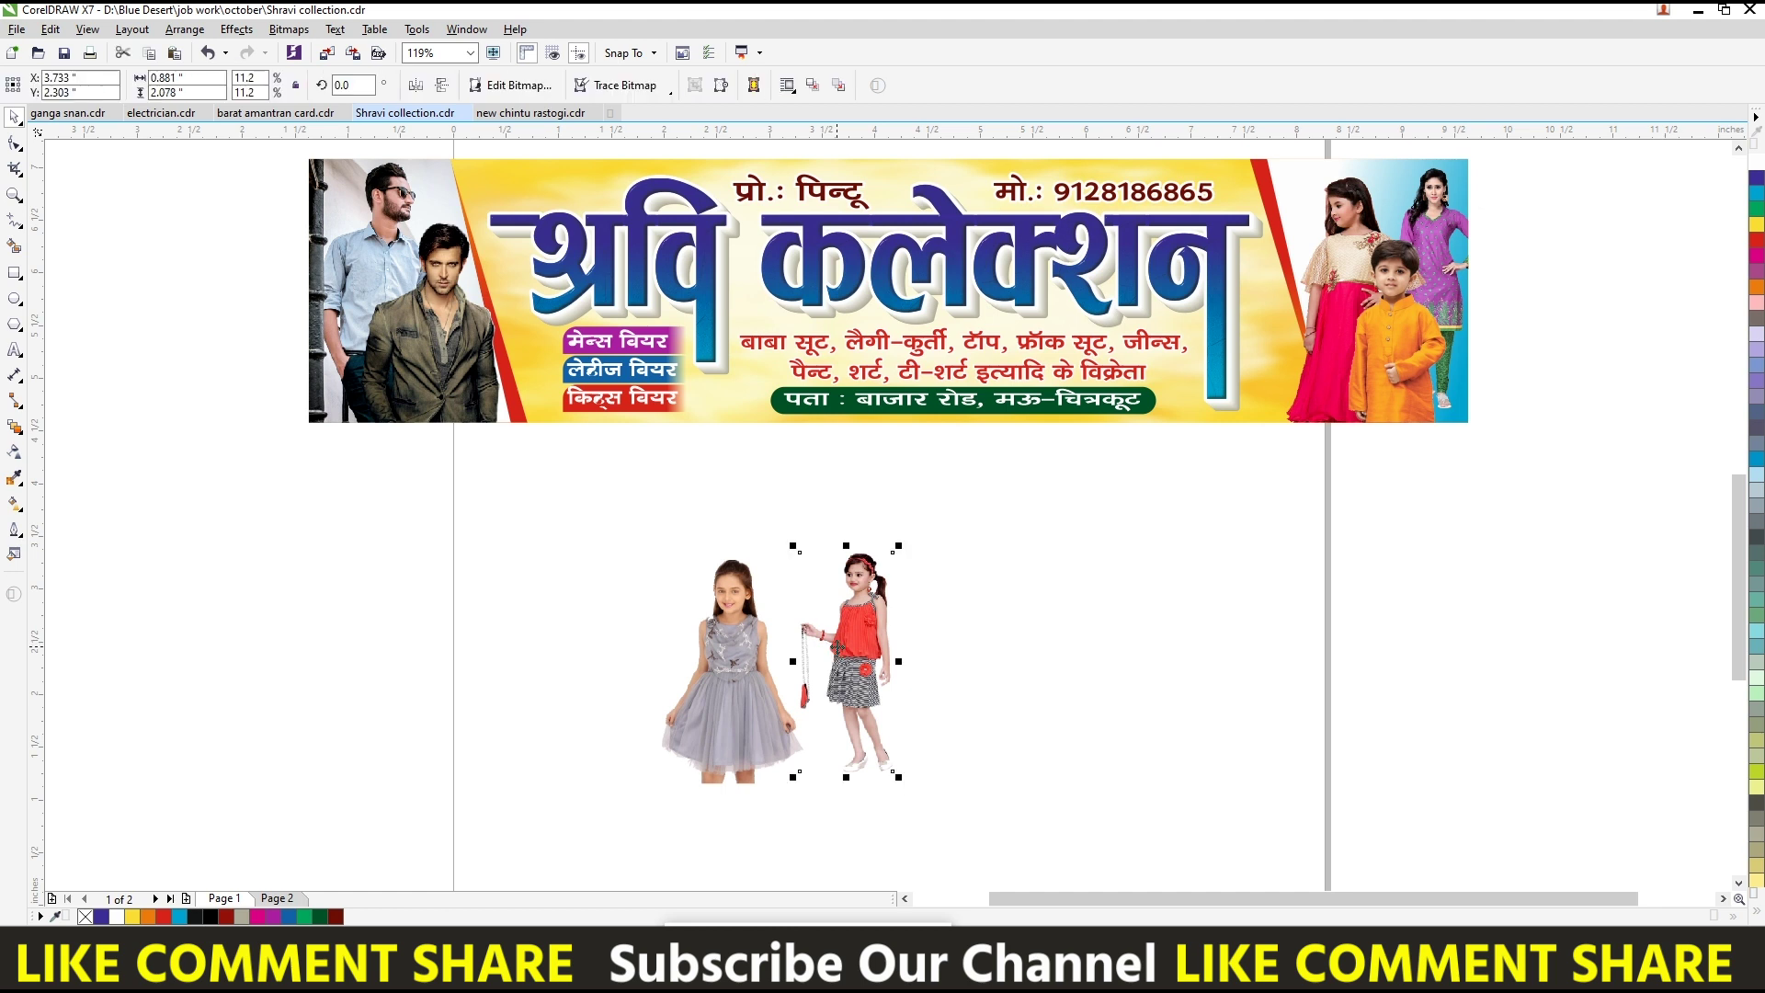
pyautogui.press('Delete')
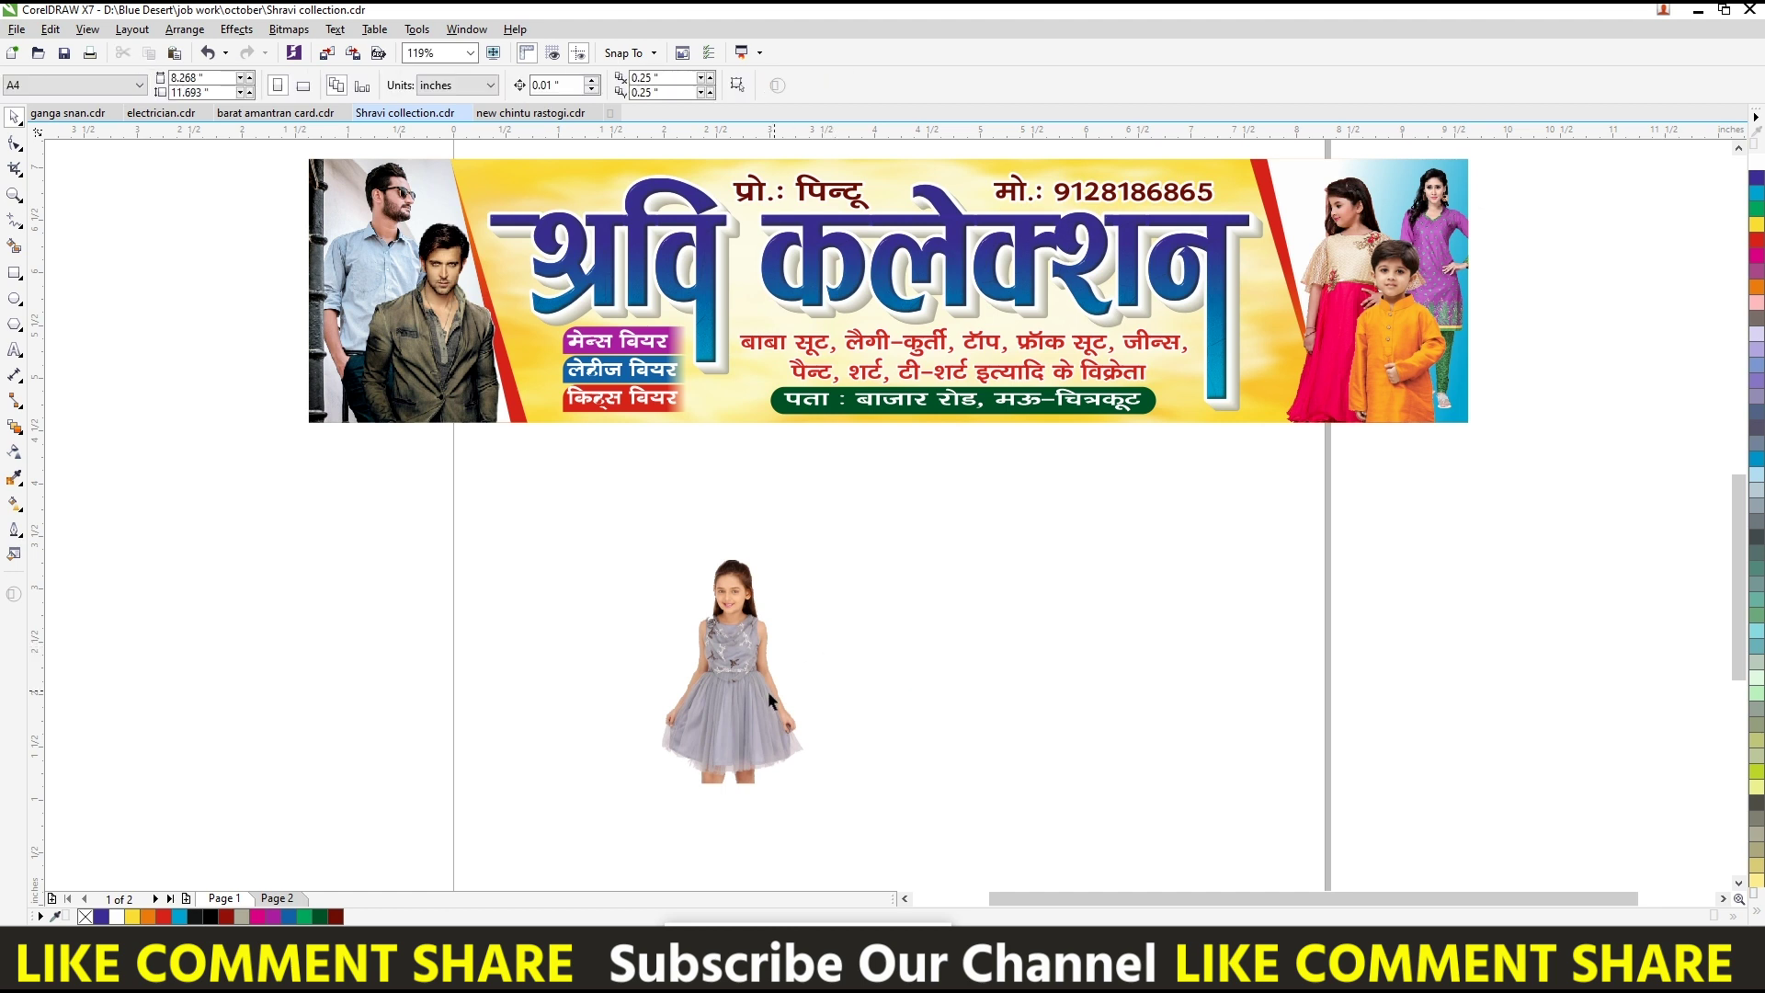
pyautogui.click(768, 691)
pyautogui.press('Delete')
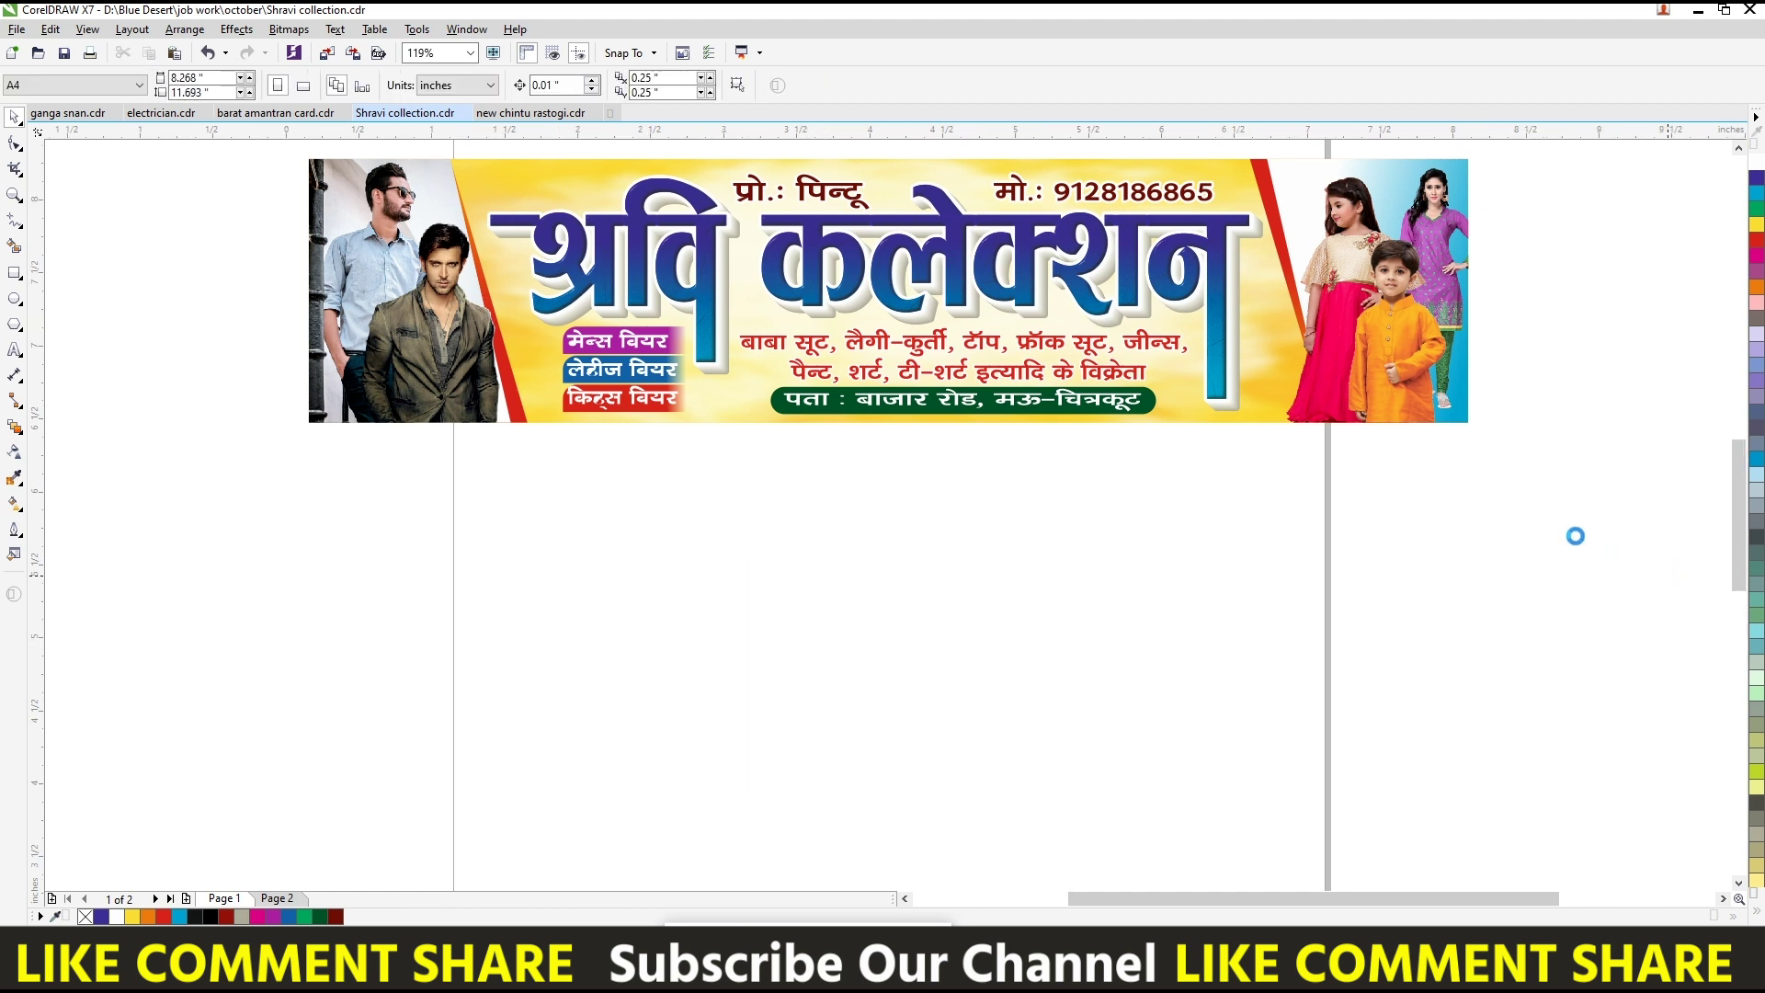
pyautogui.press('F4')
# - Inside the banner's PowerClip, enlarge the orange-kurta boy to about 18.4% and lower him slightly
pyautogui.click(1525, 481)
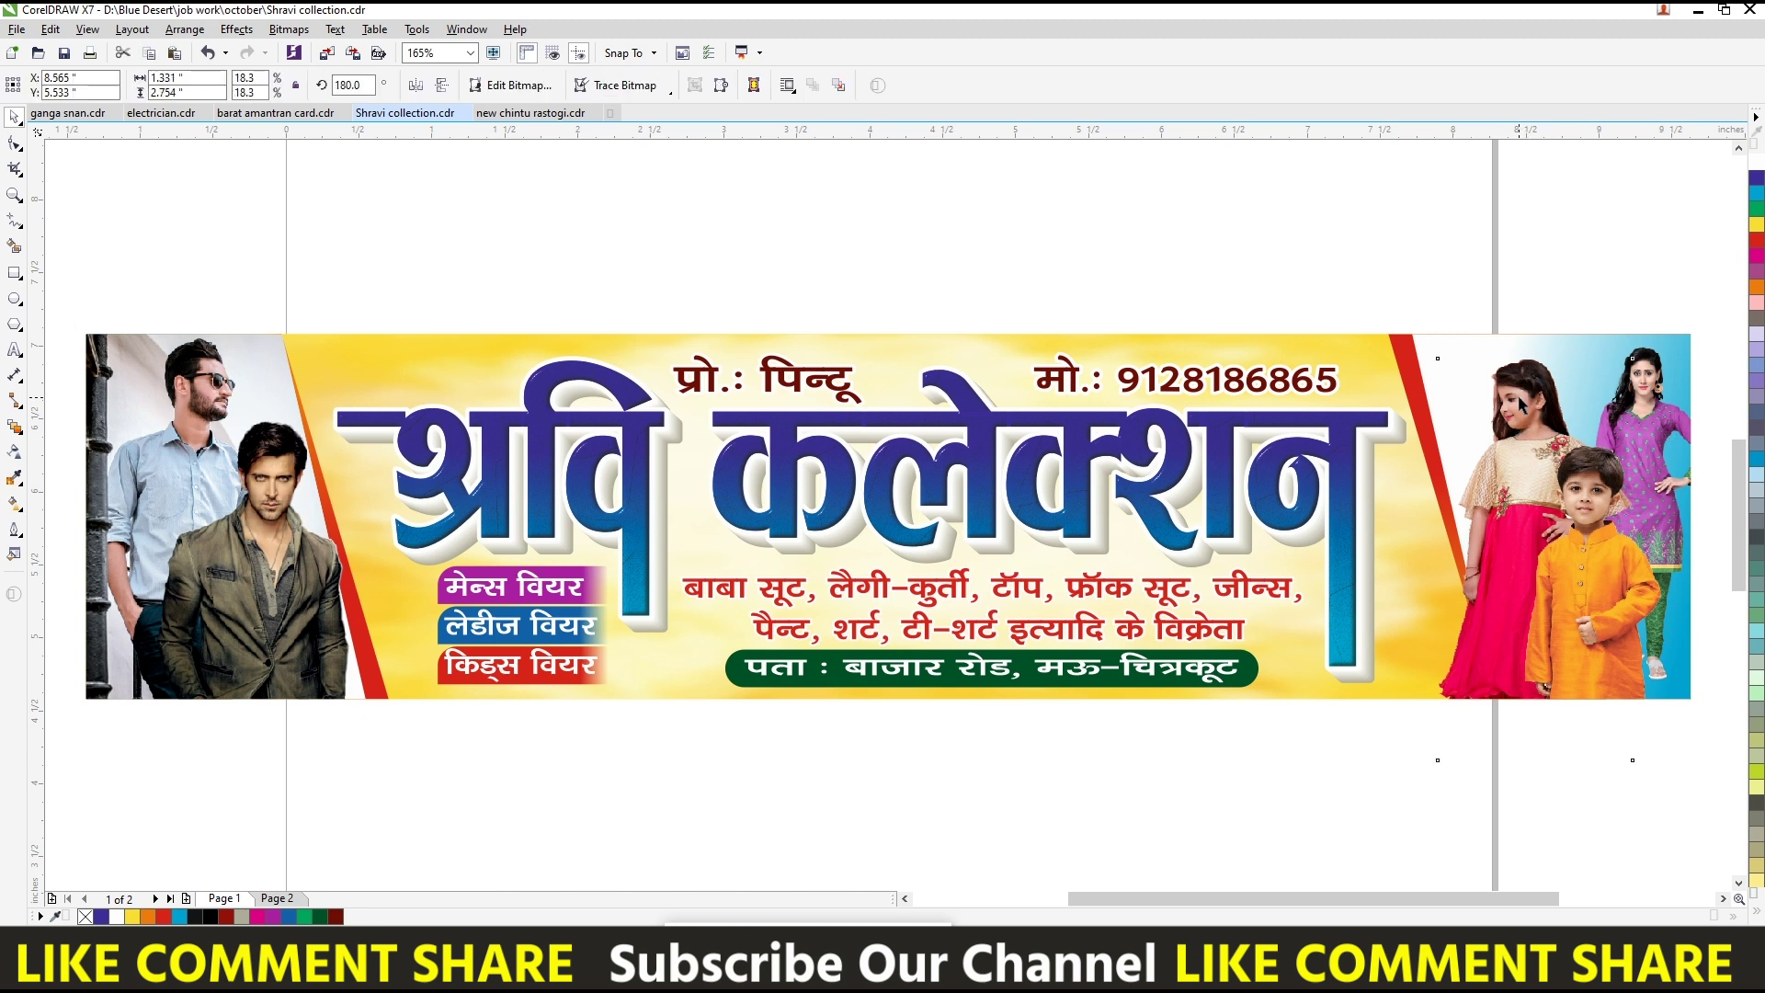
pyautogui.moveTo(1587, 521); pyautogui.dragTo(1577, 522)
pyautogui.keyDown('ctrl'); pyautogui.click(1600, 560); pyautogui.keyUp('ctrl')
pyautogui.moveTo(1666, 445); pyautogui.dragTo(1673, 413)
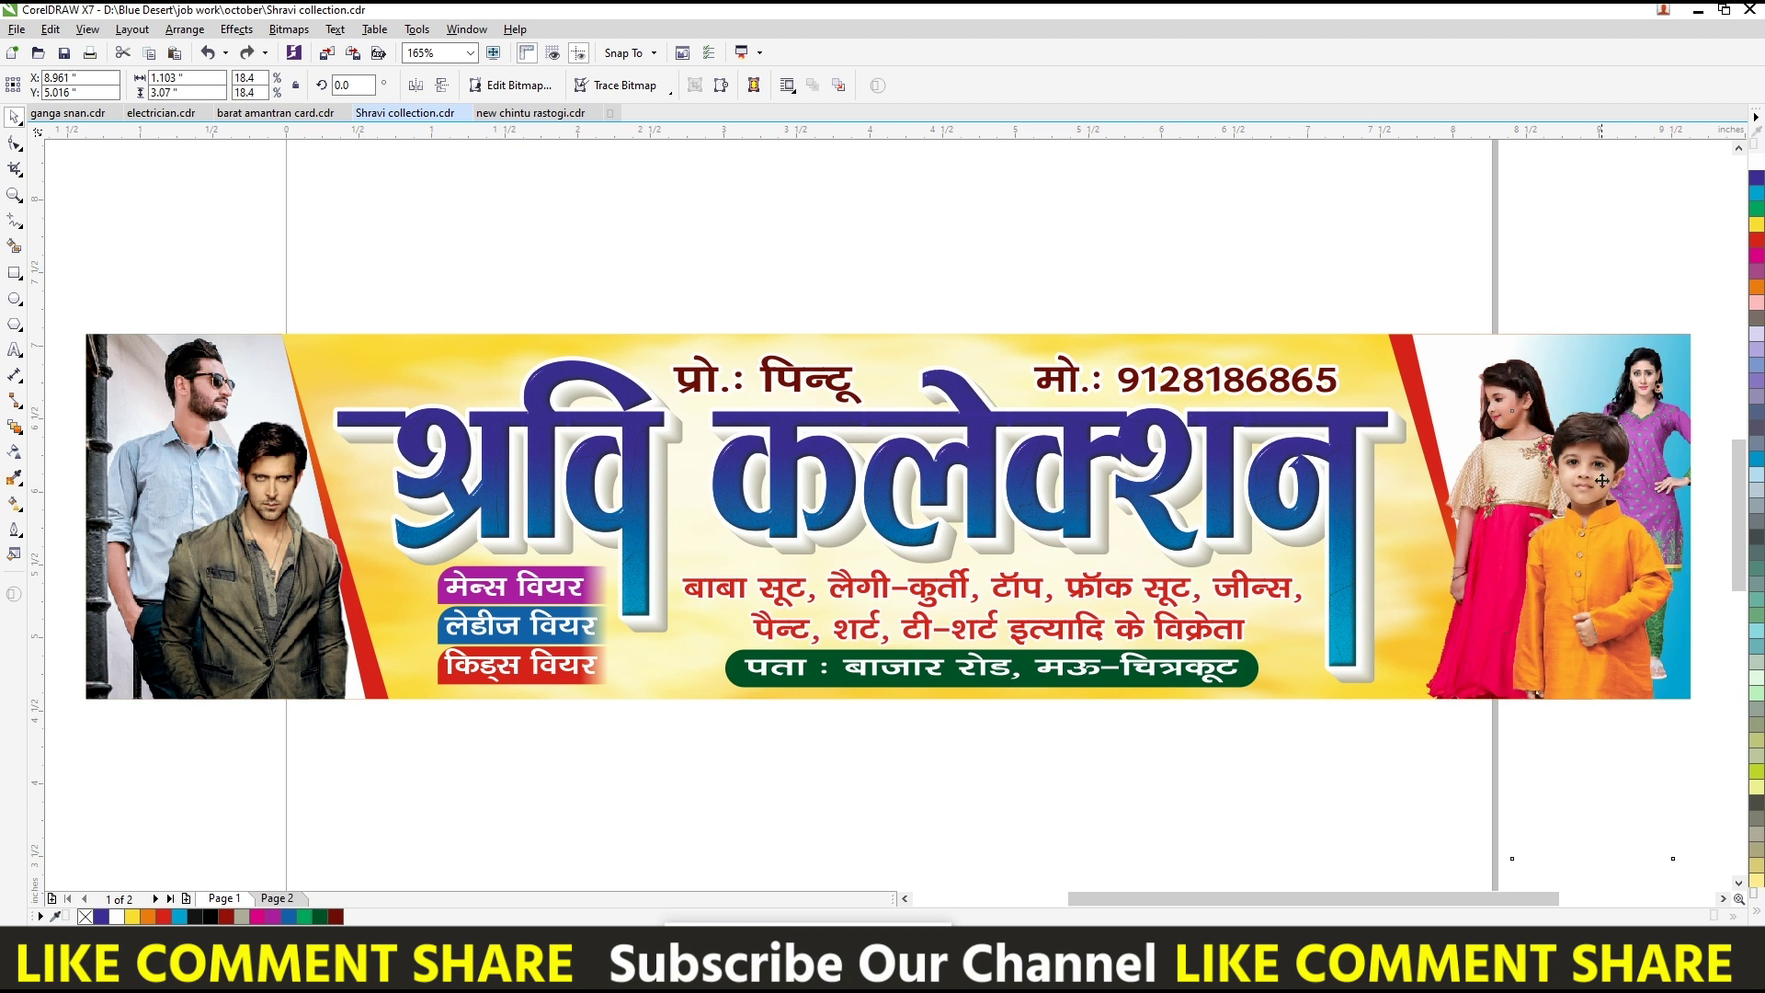
pyautogui.moveTo(1601, 481); pyautogui.dragTo(1599, 500)
# - Shift the pink-dress girl left and move the boy slightly left
pyautogui.click(1660, 404)
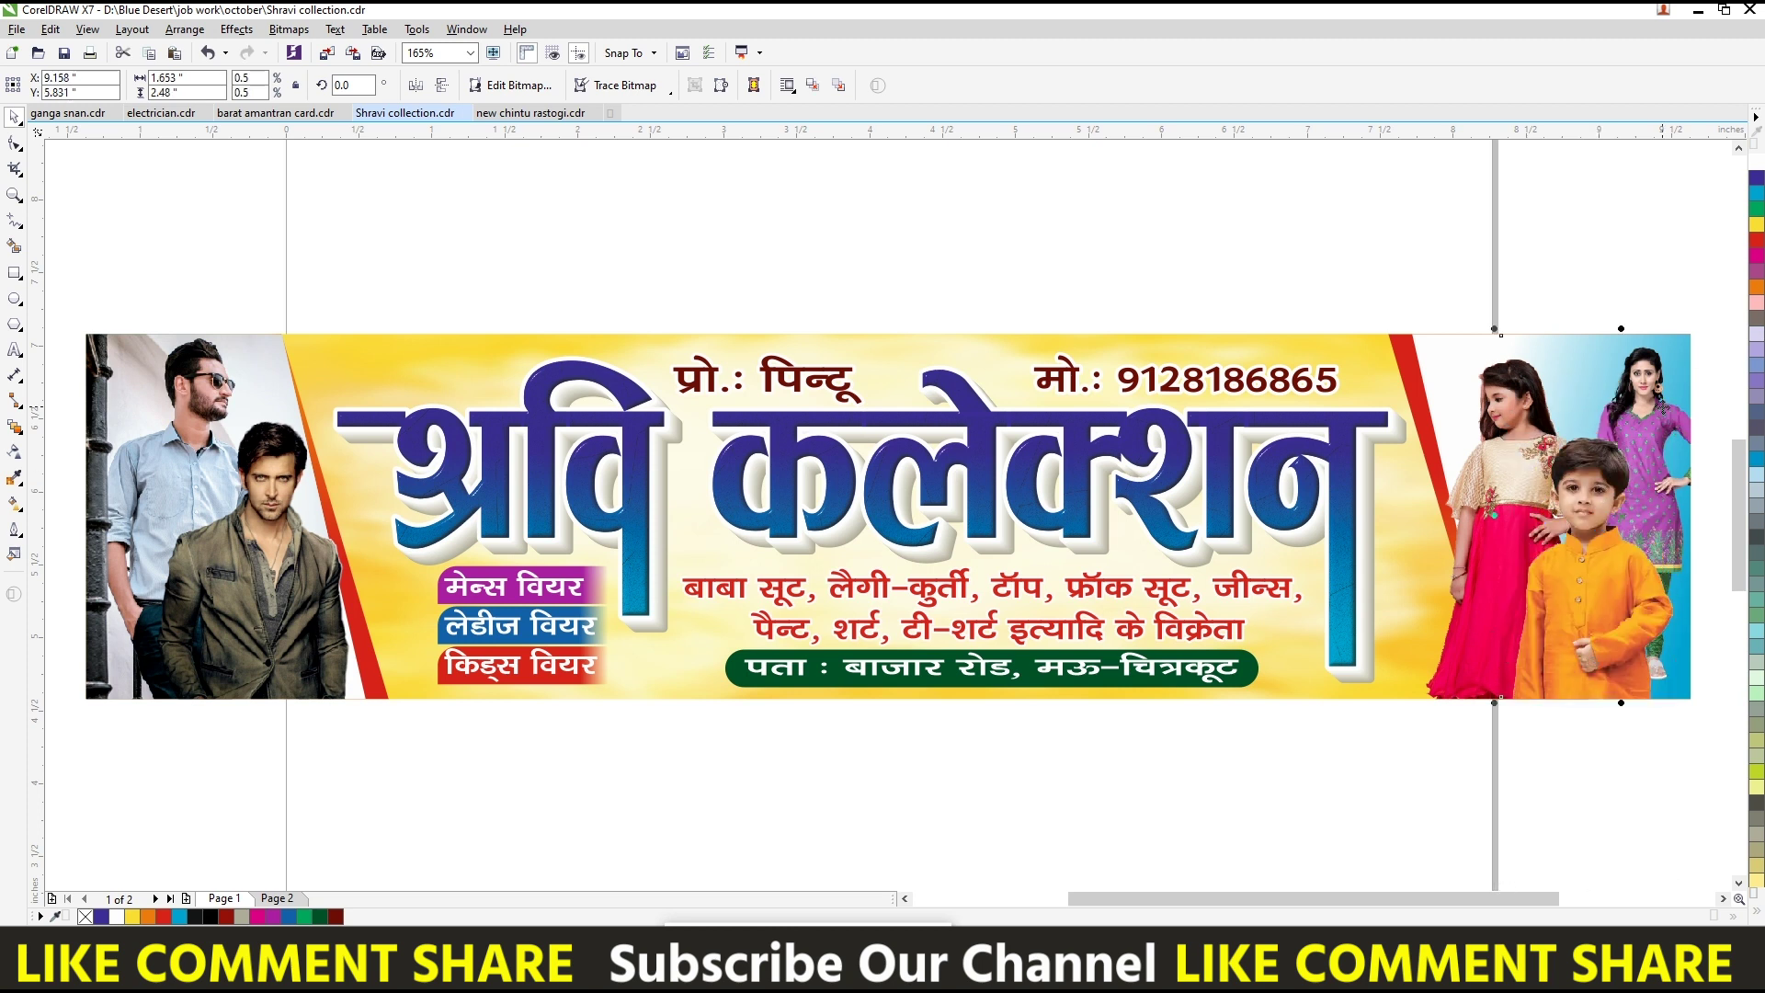
pyautogui.click(1490, 506)
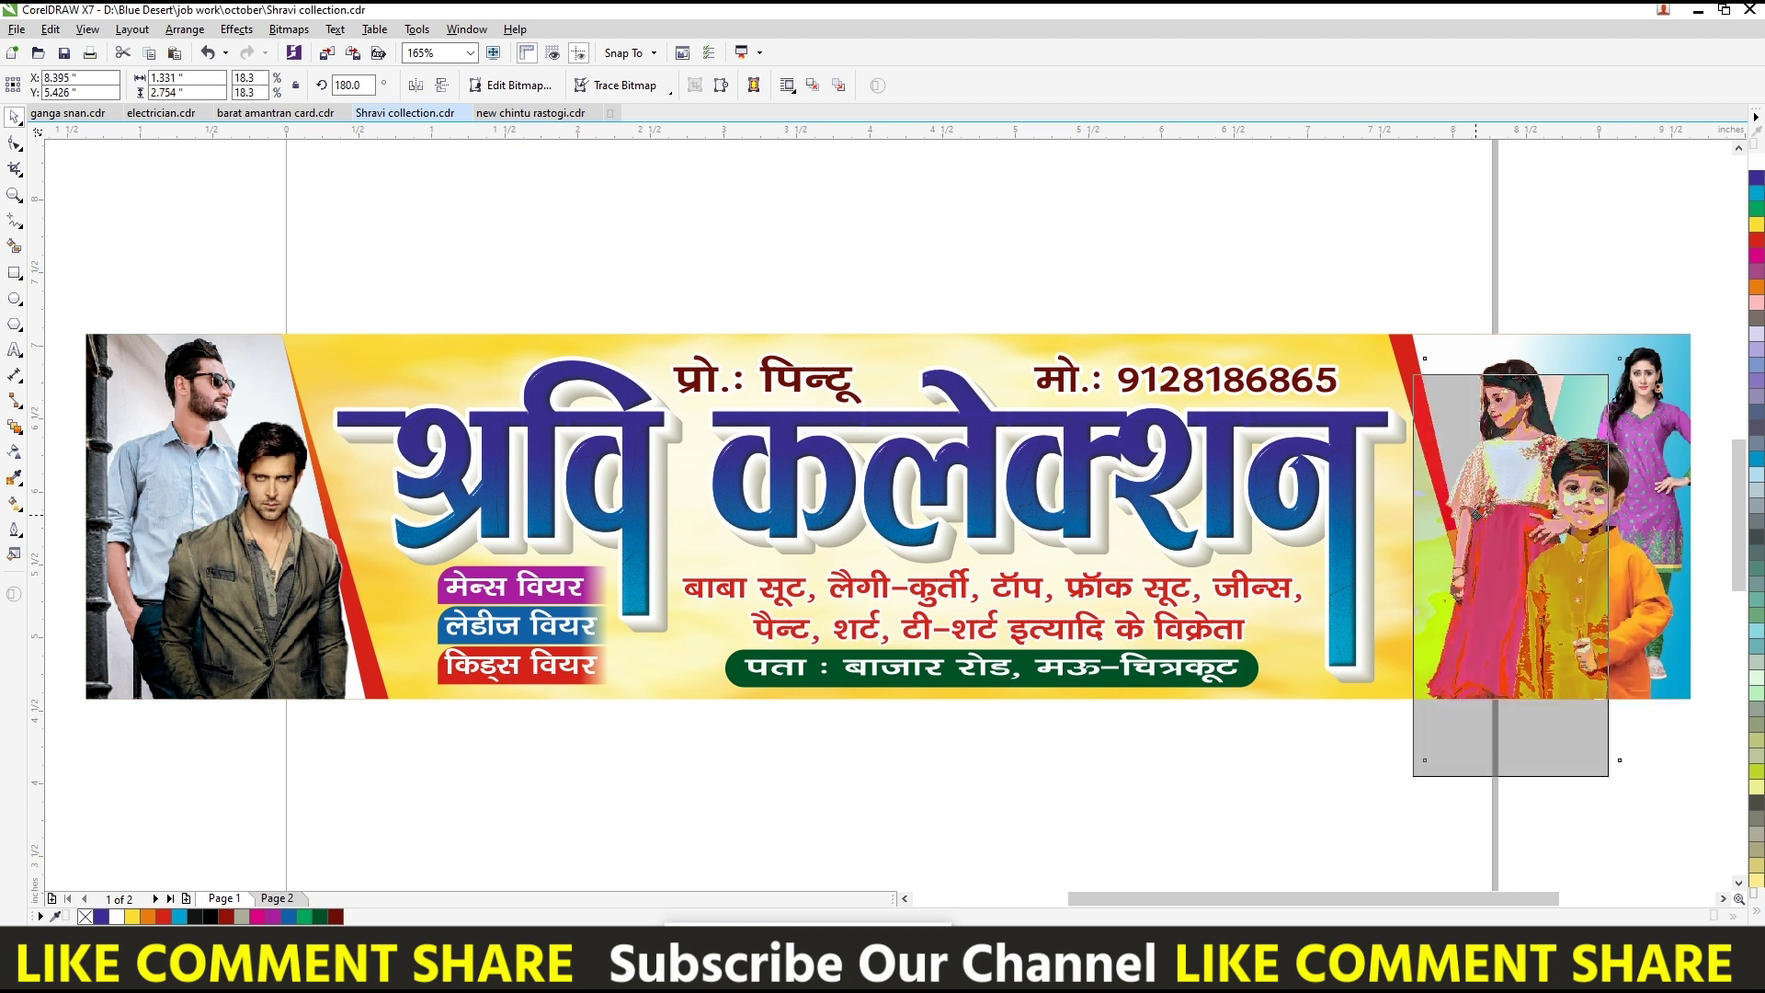
pyautogui.moveTo(1473, 494); pyautogui.dragTo(1467, 485)
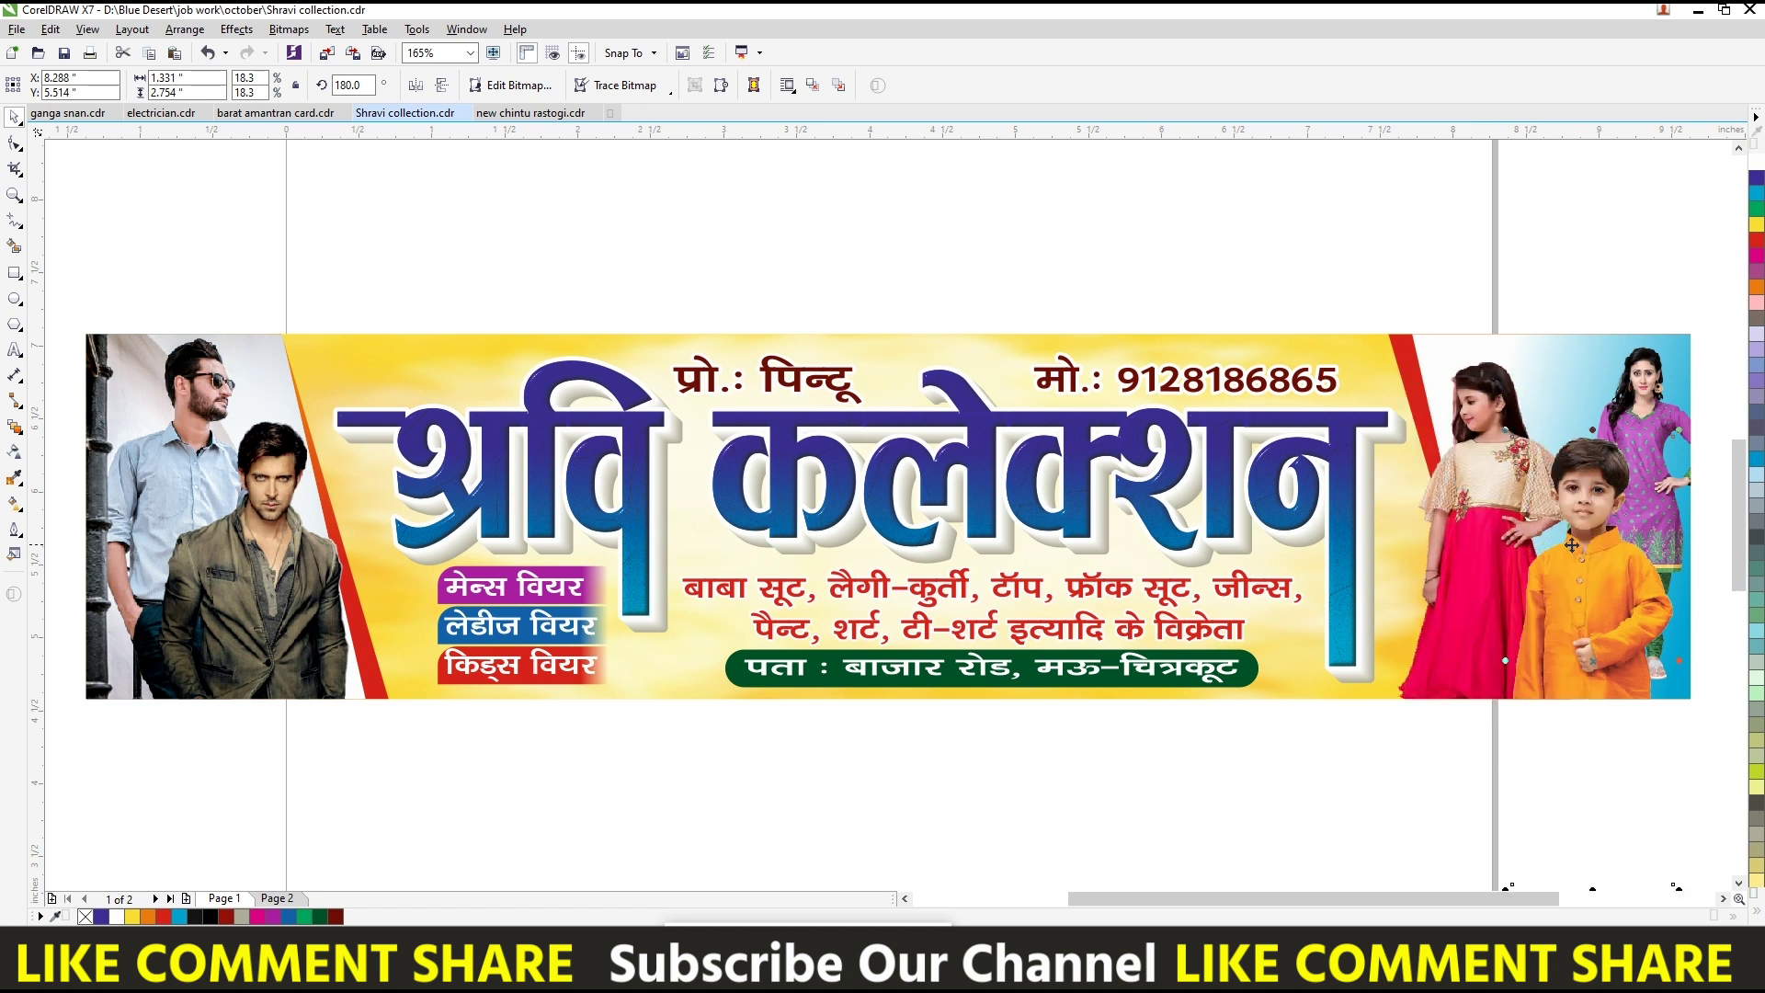
pyautogui.moveTo(1668, 482); pyautogui.dragTo(1650, 482)
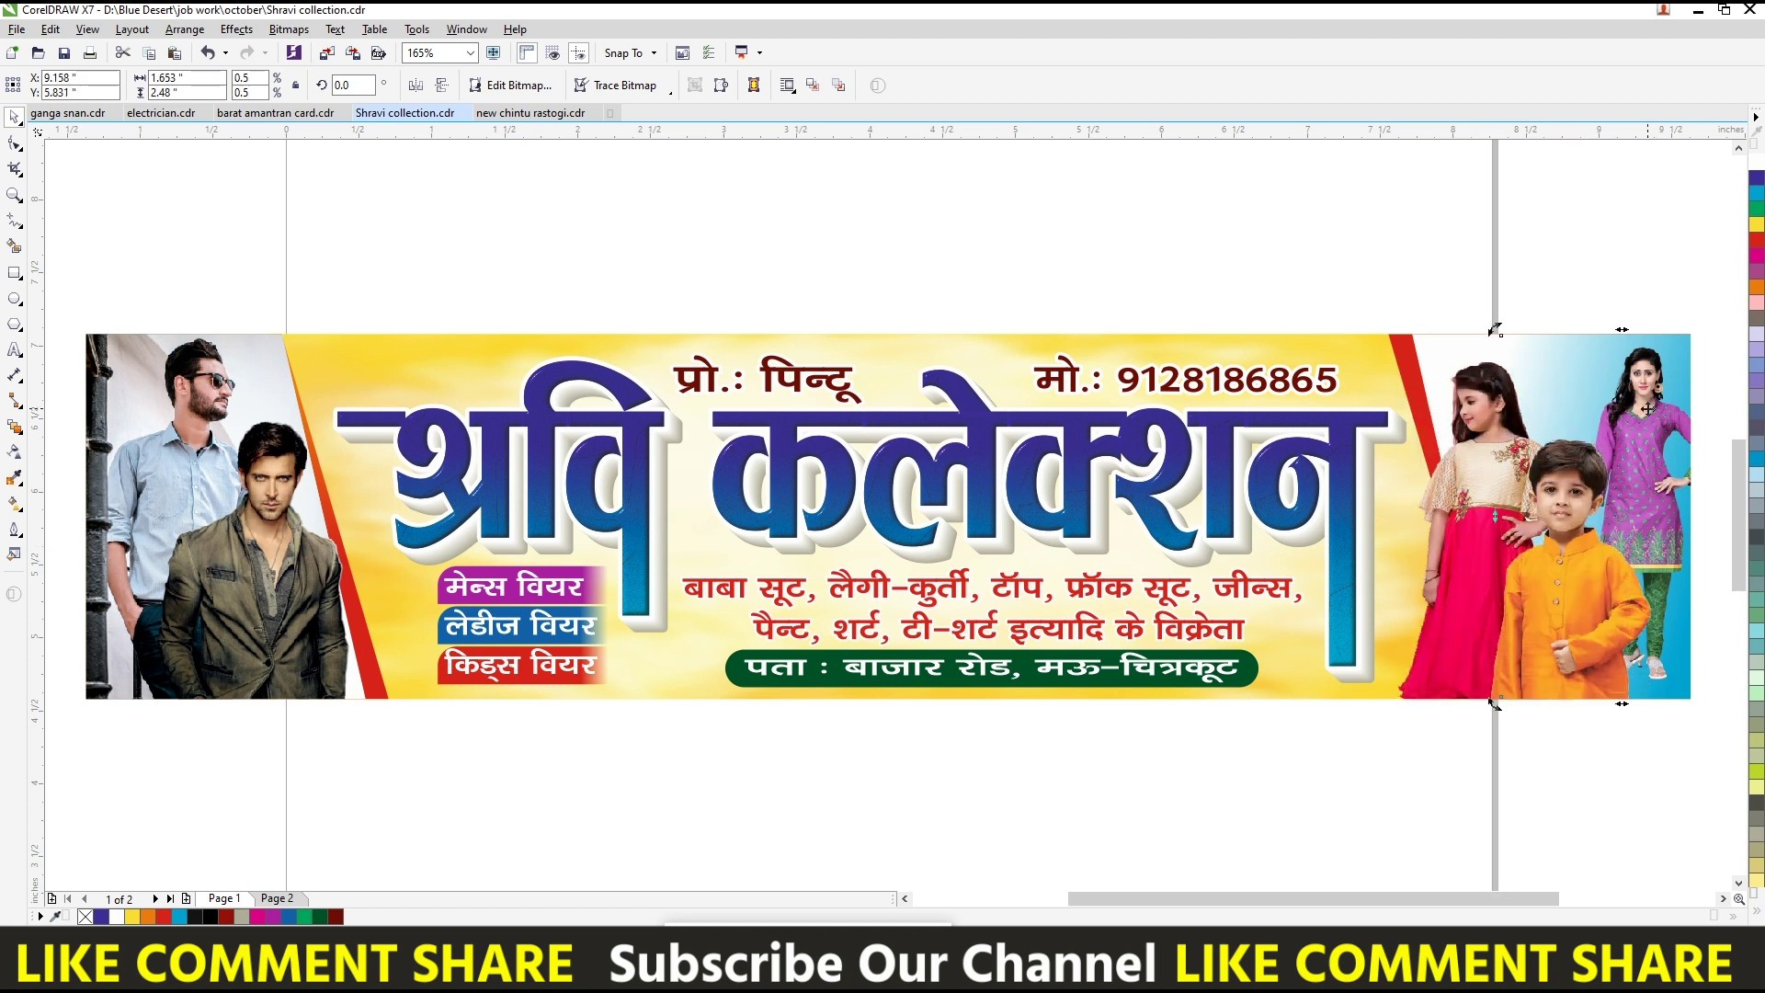
pyautogui.click(1632, 495)
# - Enlarge the woman to about 2.233 inches wide and fine-tune the boy's position
pyautogui.click(1659, 391)
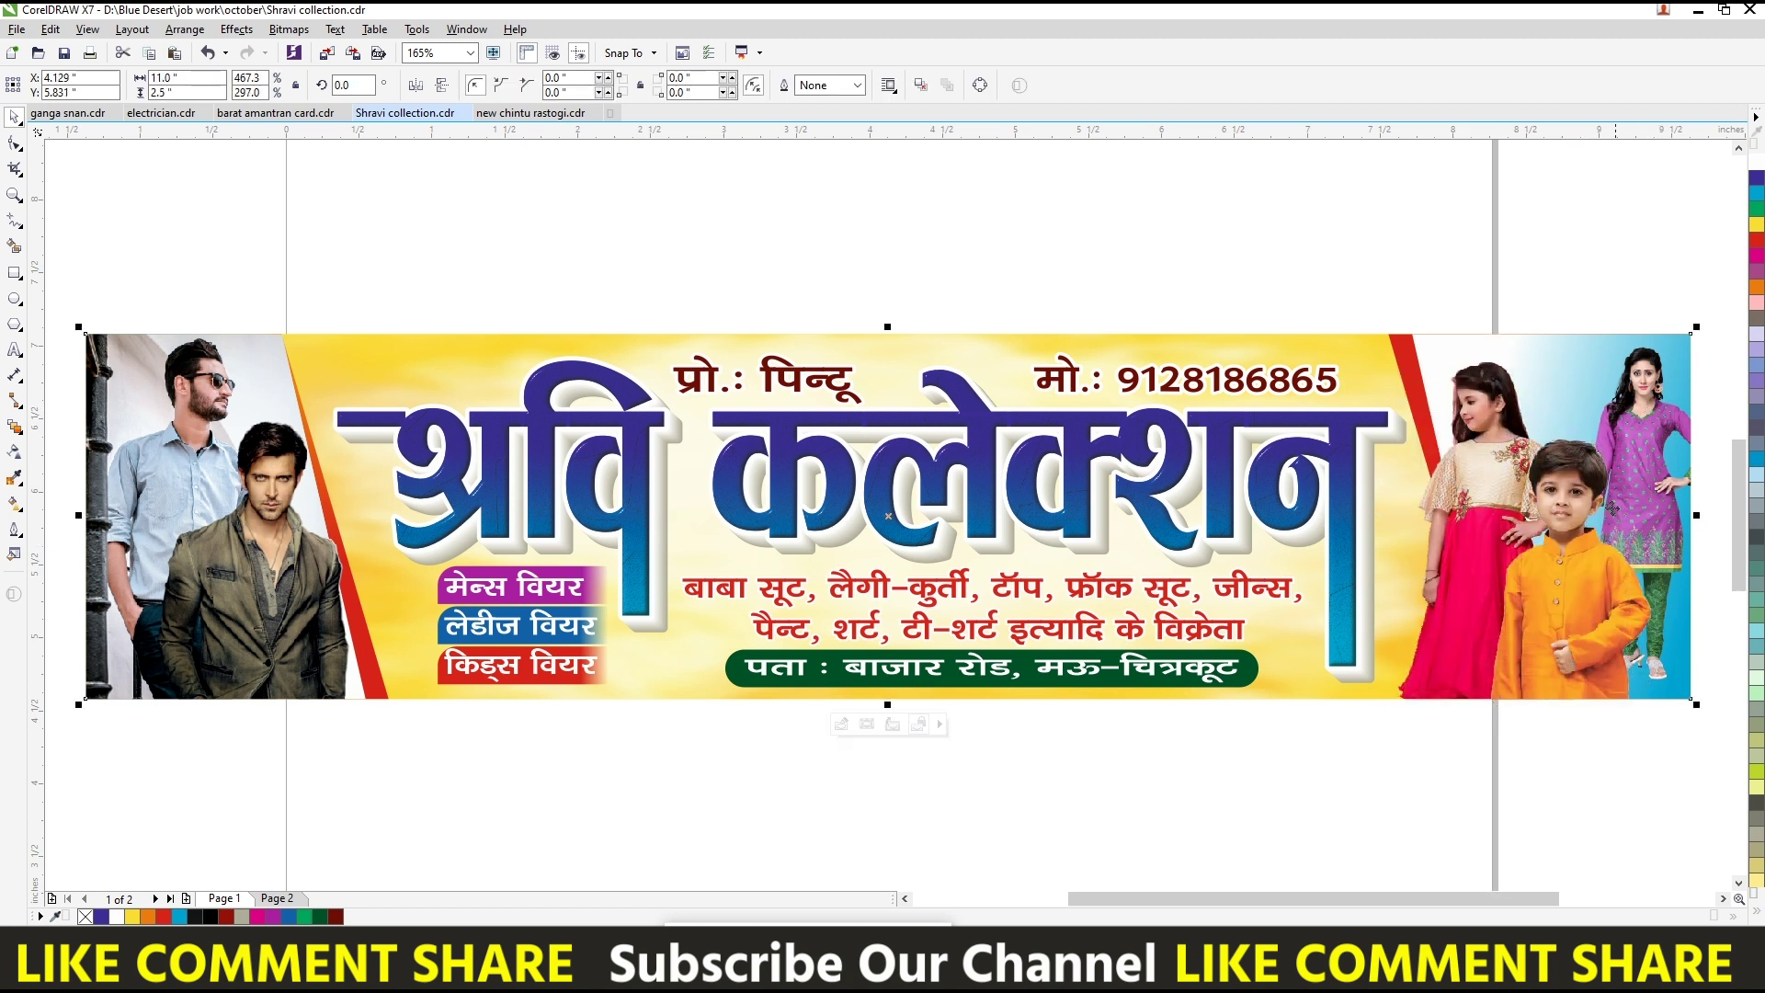
pyautogui.click(1666, 395)
pyautogui.moveTo(1498, 708); pyautogui.dragTo(1460, 766)
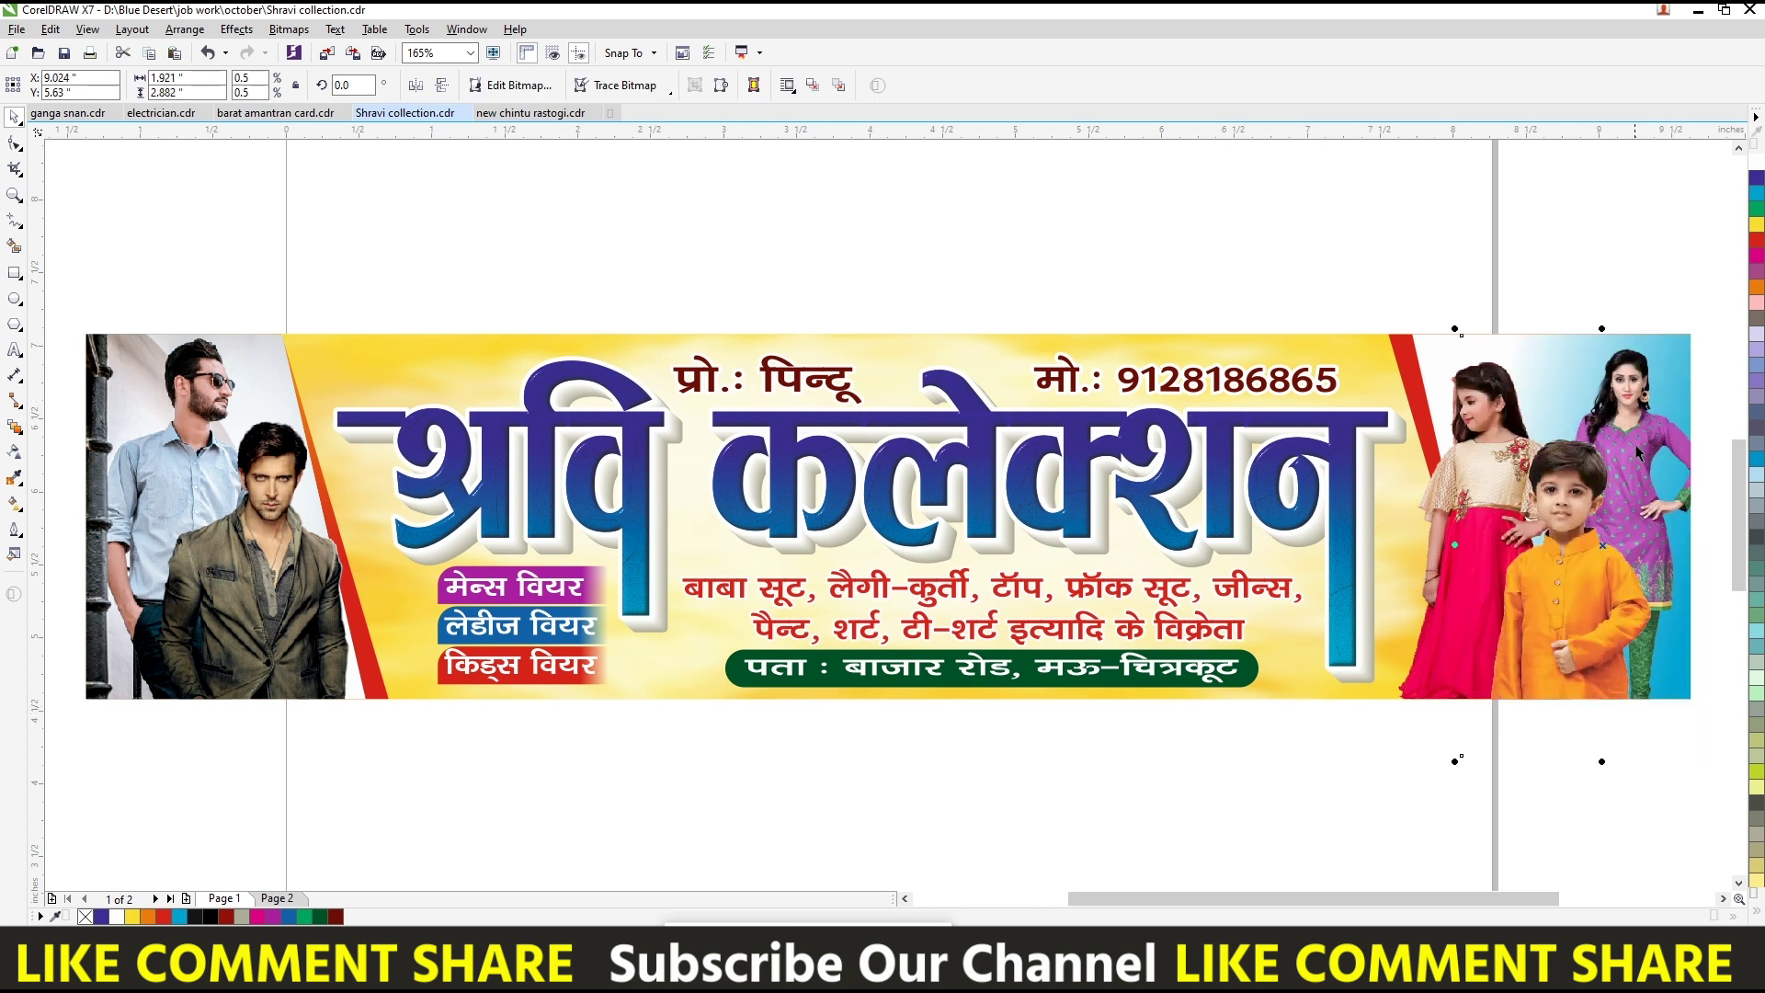
pyautogui.moveTo(1637, 407); pyautogui.dragTo(1649, 387)
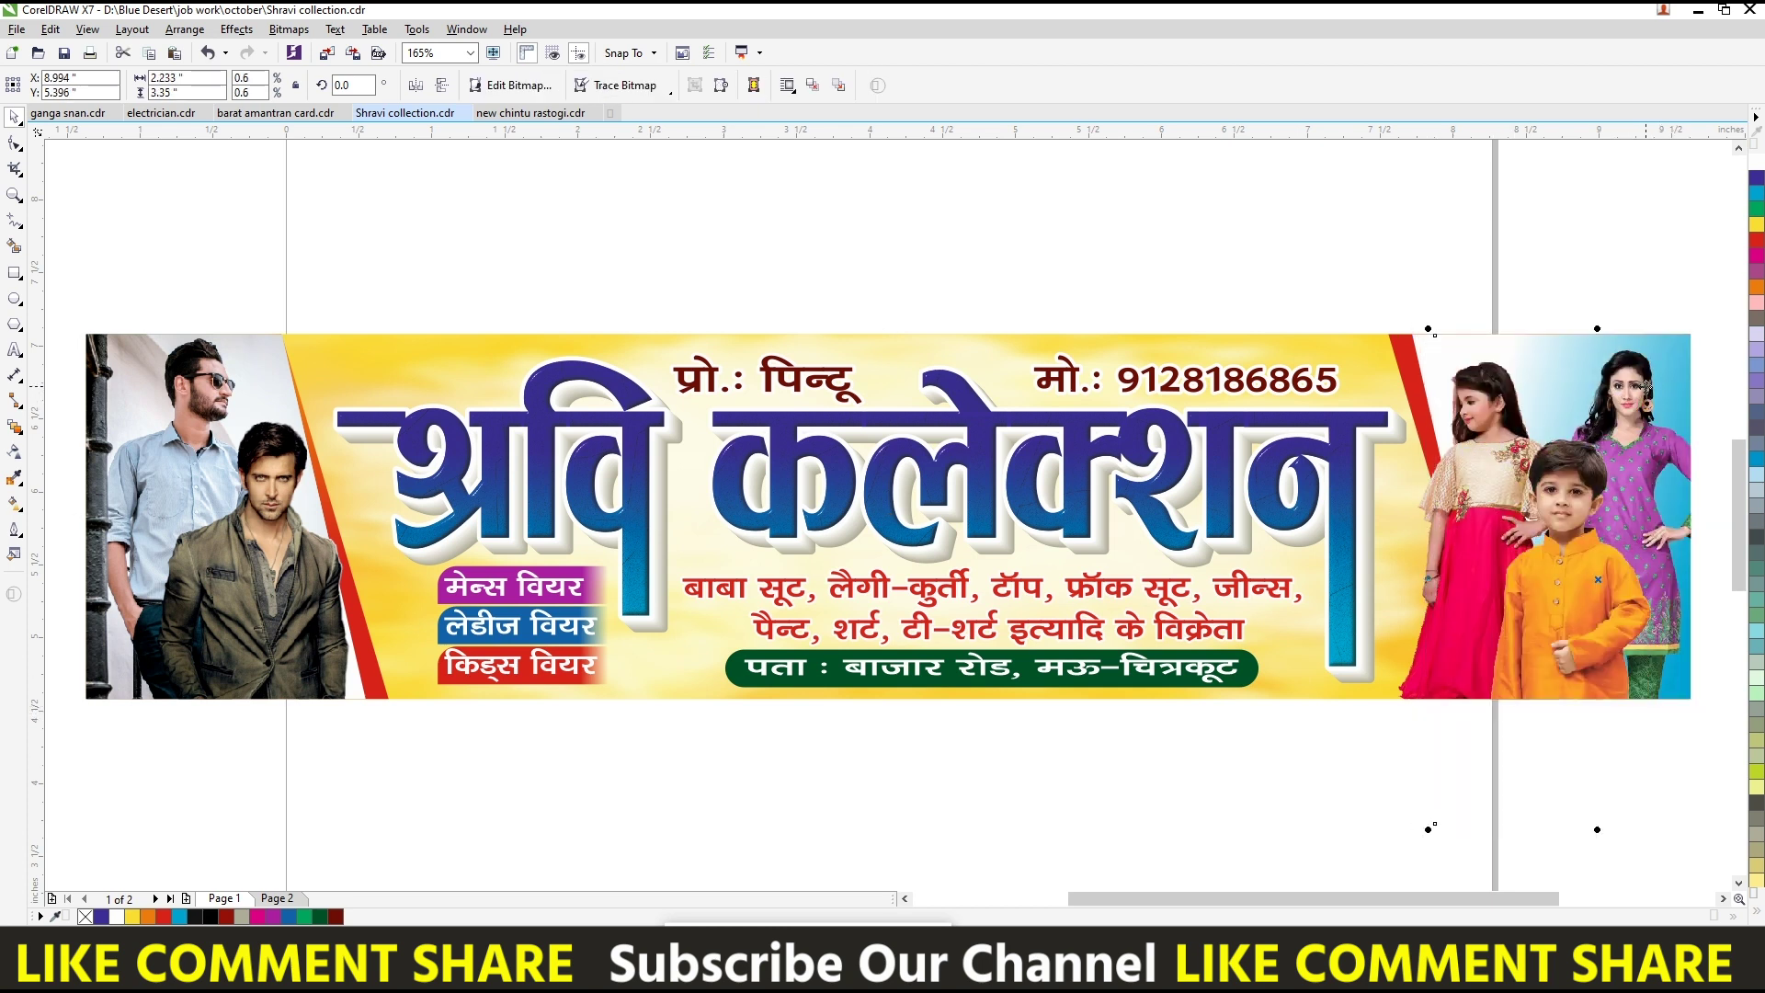
pyautogui.click(1524, 557)
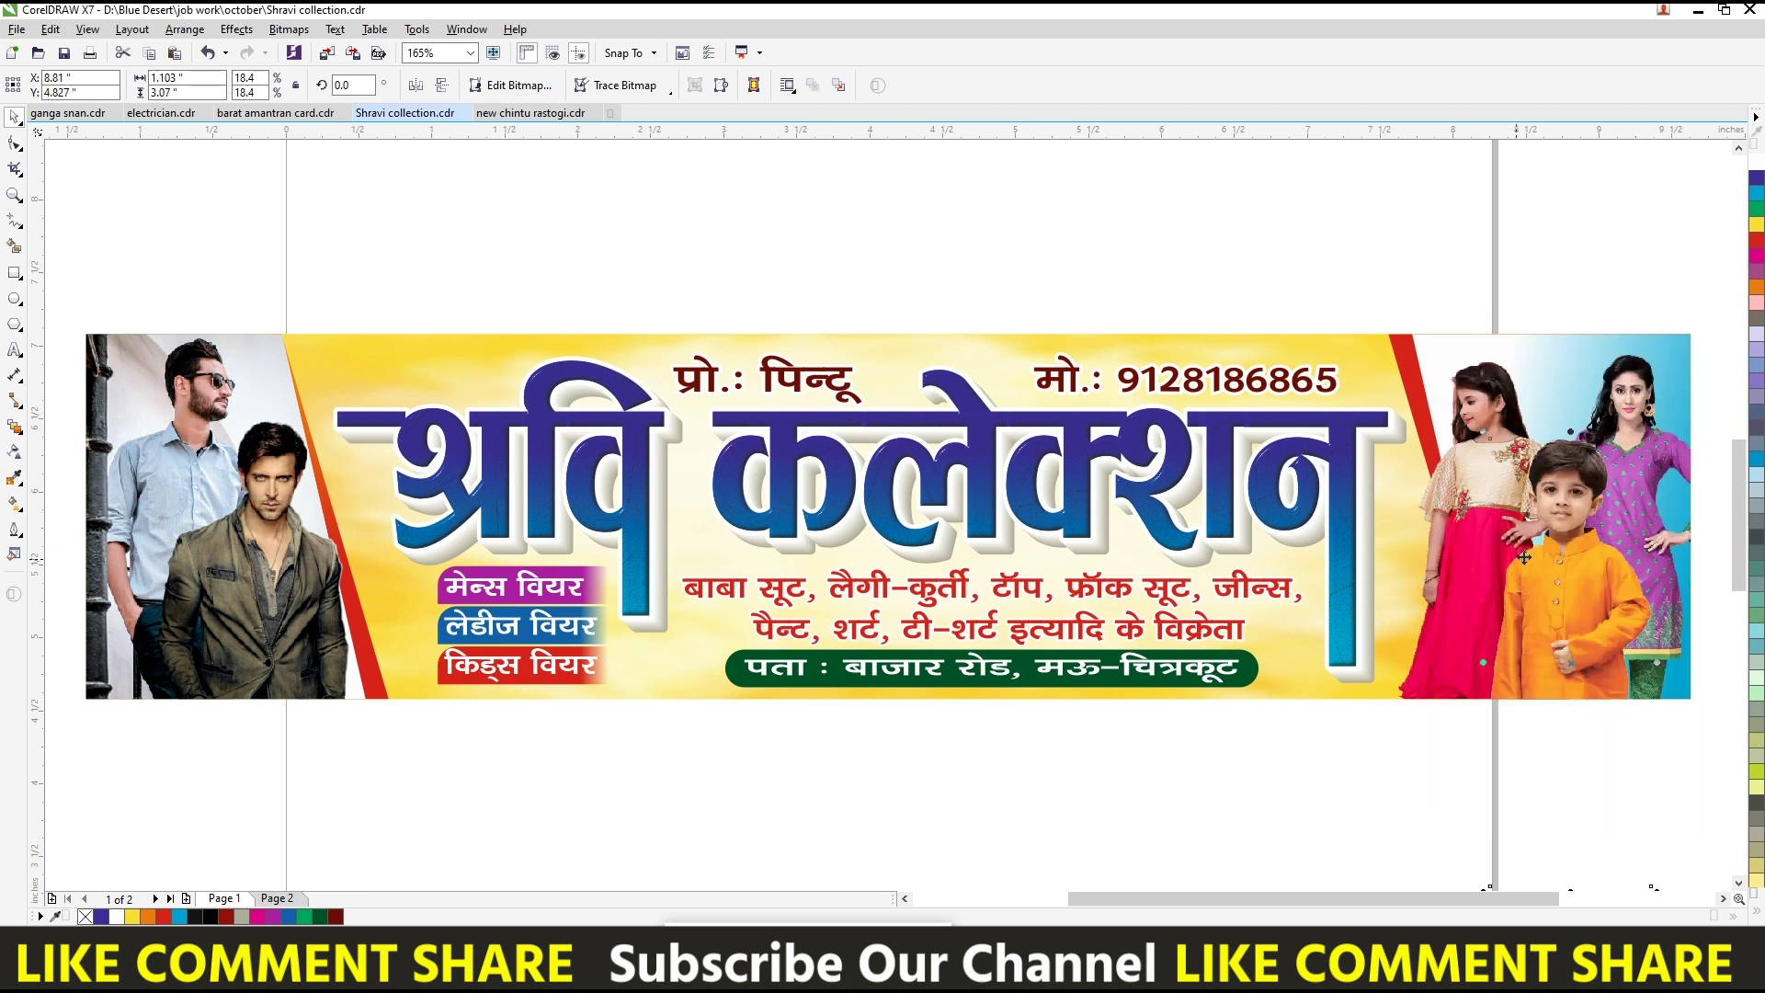
pyautogui.moveTo(1524, 557)
pyautogui.mouseDown()
pyautogui.moveTo(1570, 575)
pyautogui.moveTo(1562, 505)
pyautogui.mouseUp()
pyautogui.click(1472, 512)
# - Deselect everything and view the completed banner in F9 full-screen preview
pyautogui.click(1167, 220)
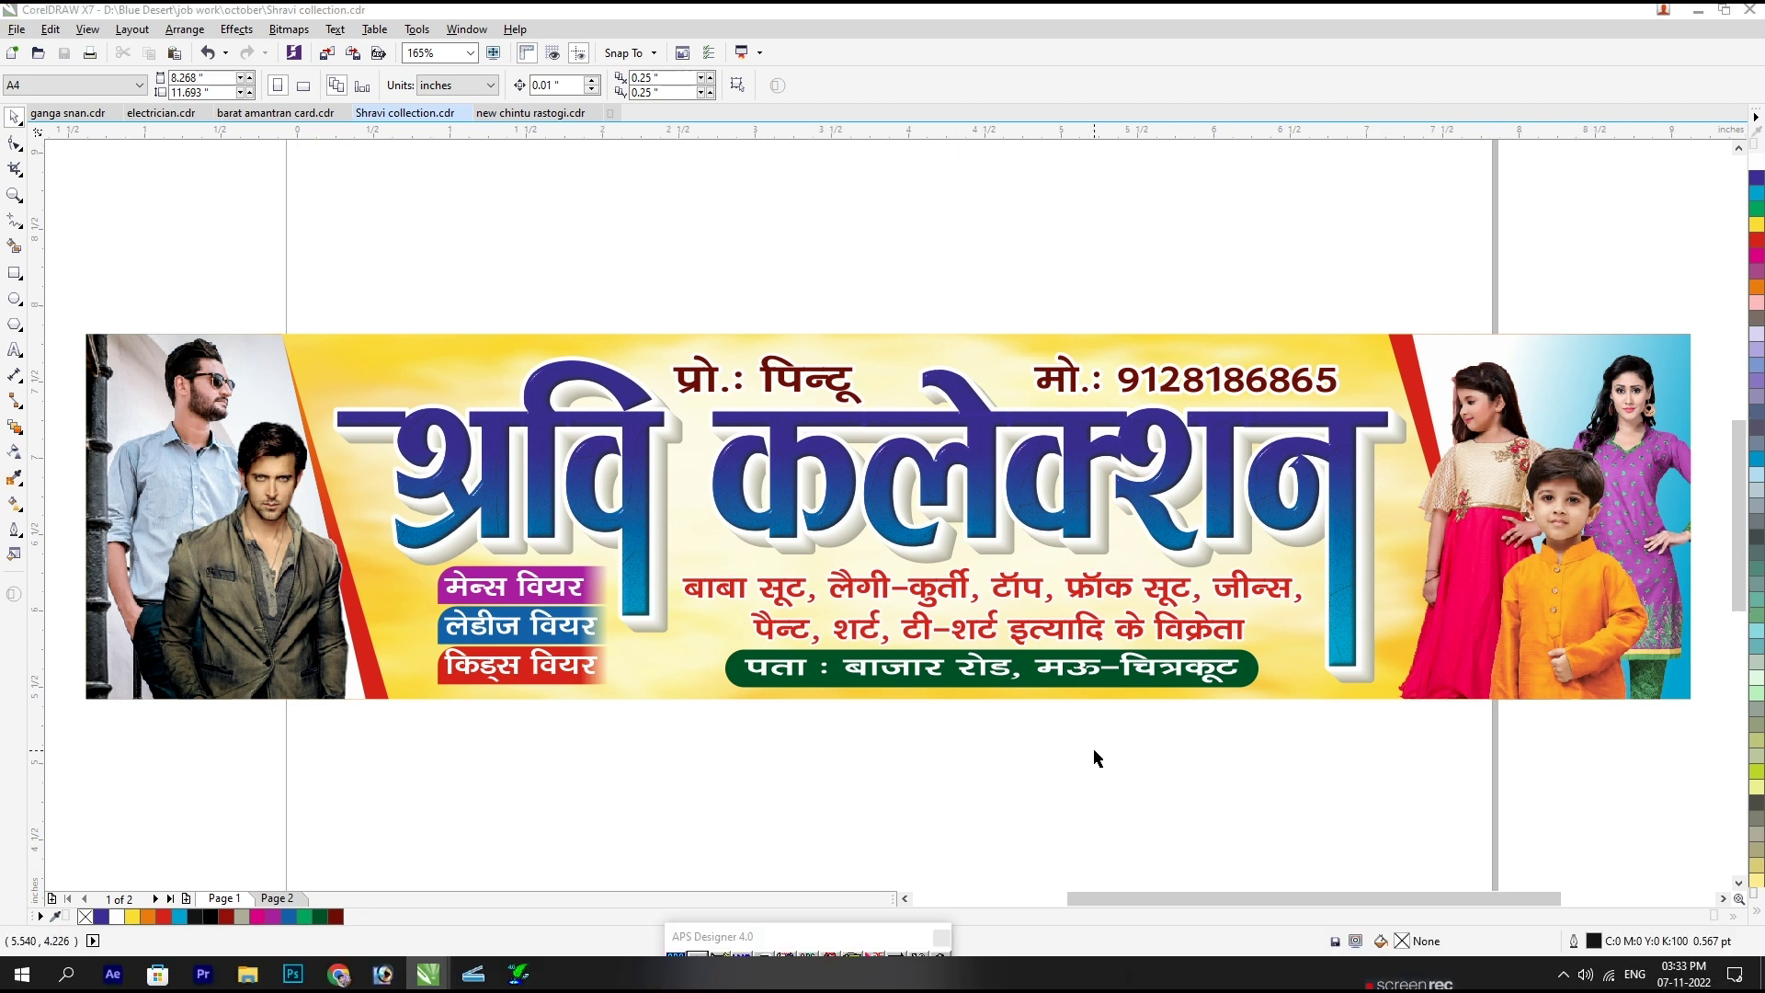
pyautogui.press('F9')
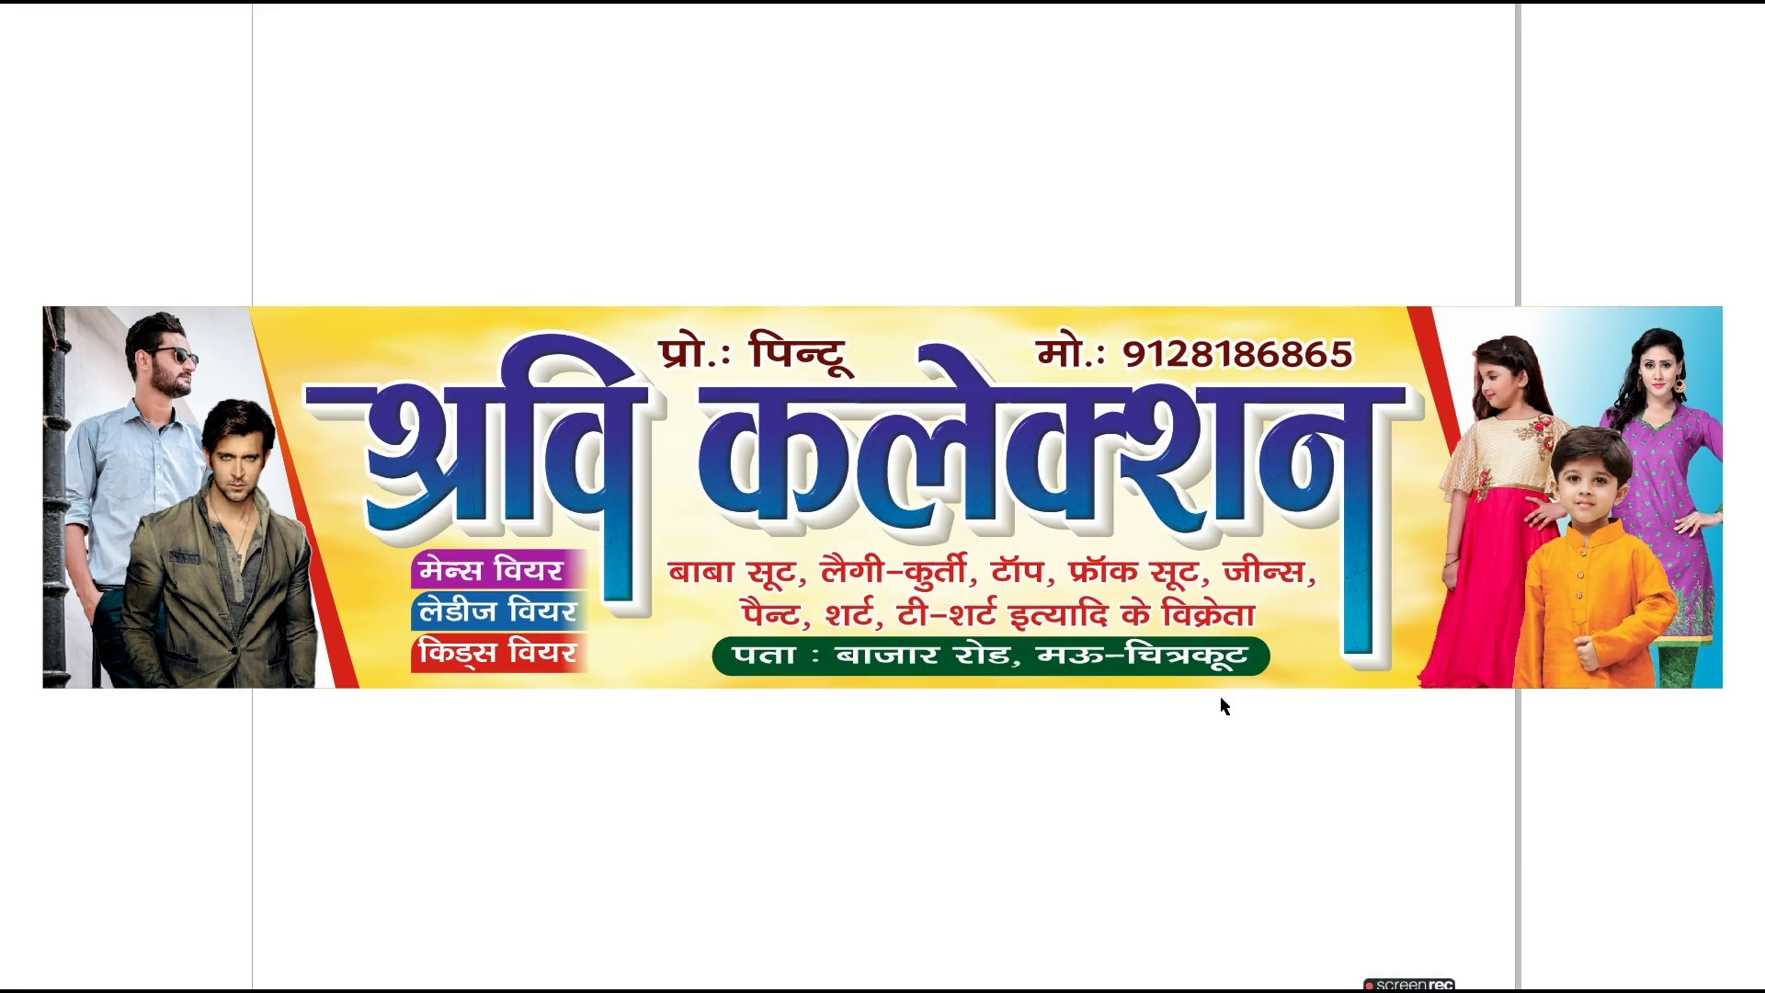